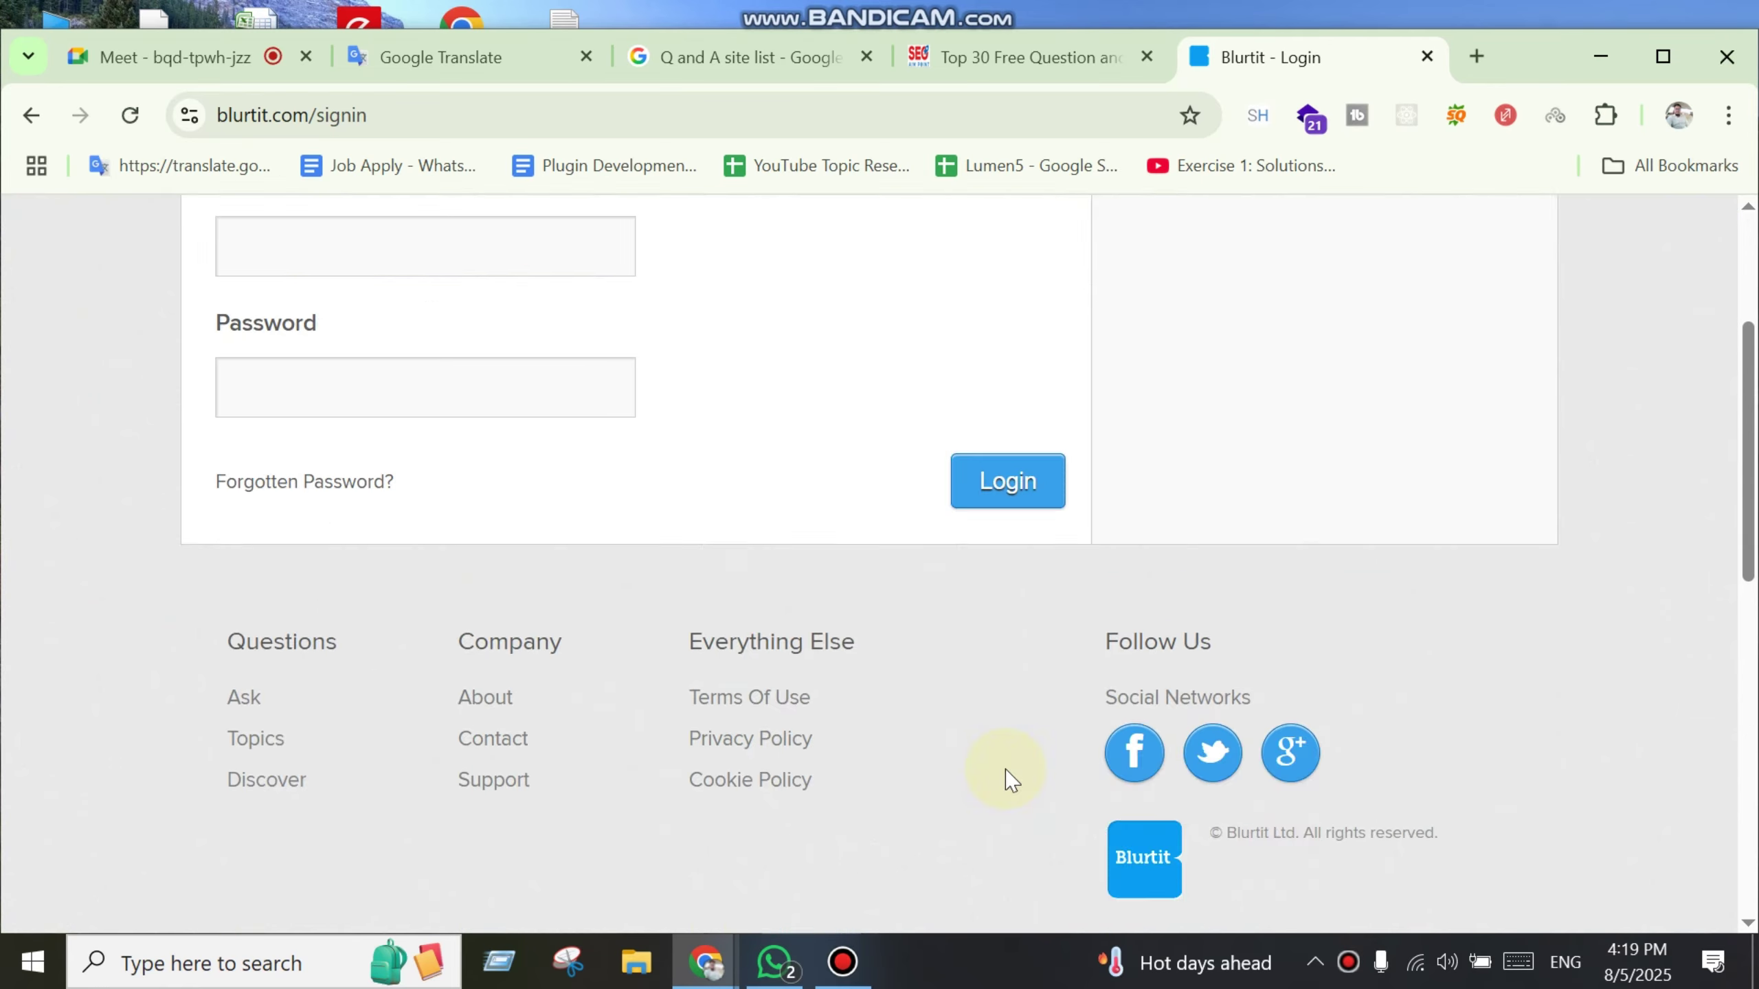
Step: Close the Blurtit login tab and copy the fixya.com address from row 14 of the list
scroll(1005, 777, up, 4)
key(ctrl+w)
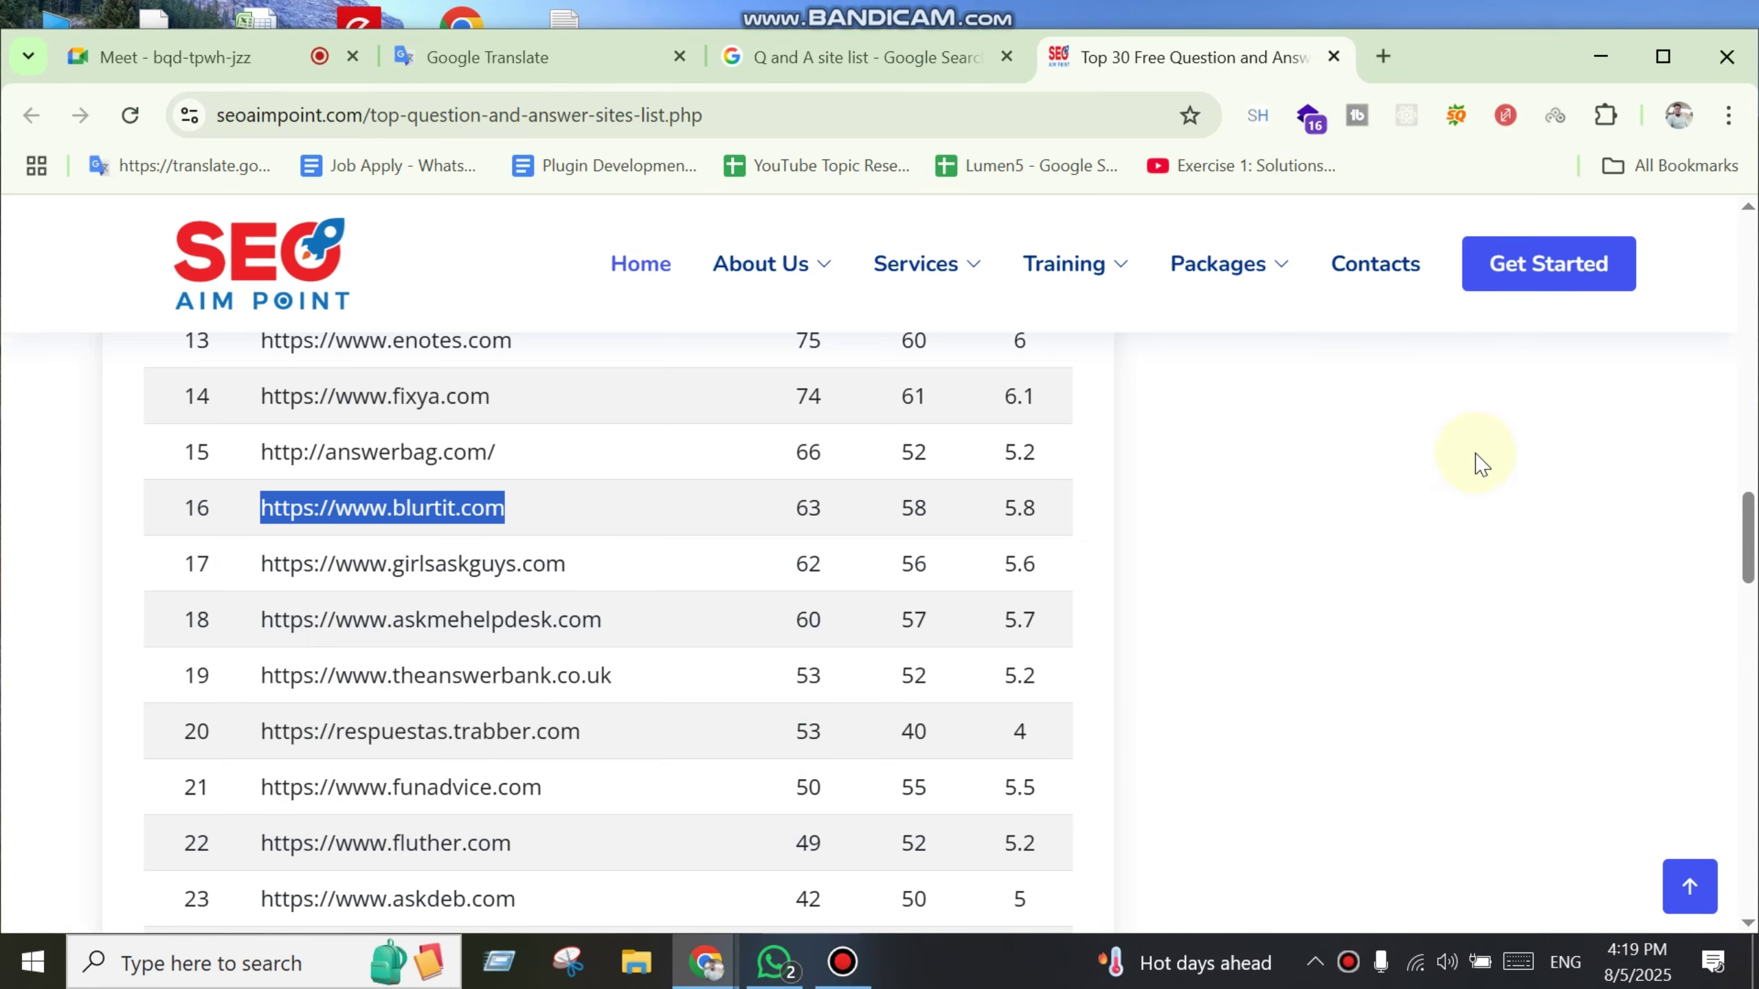
scroll(856, 696, up, 3)
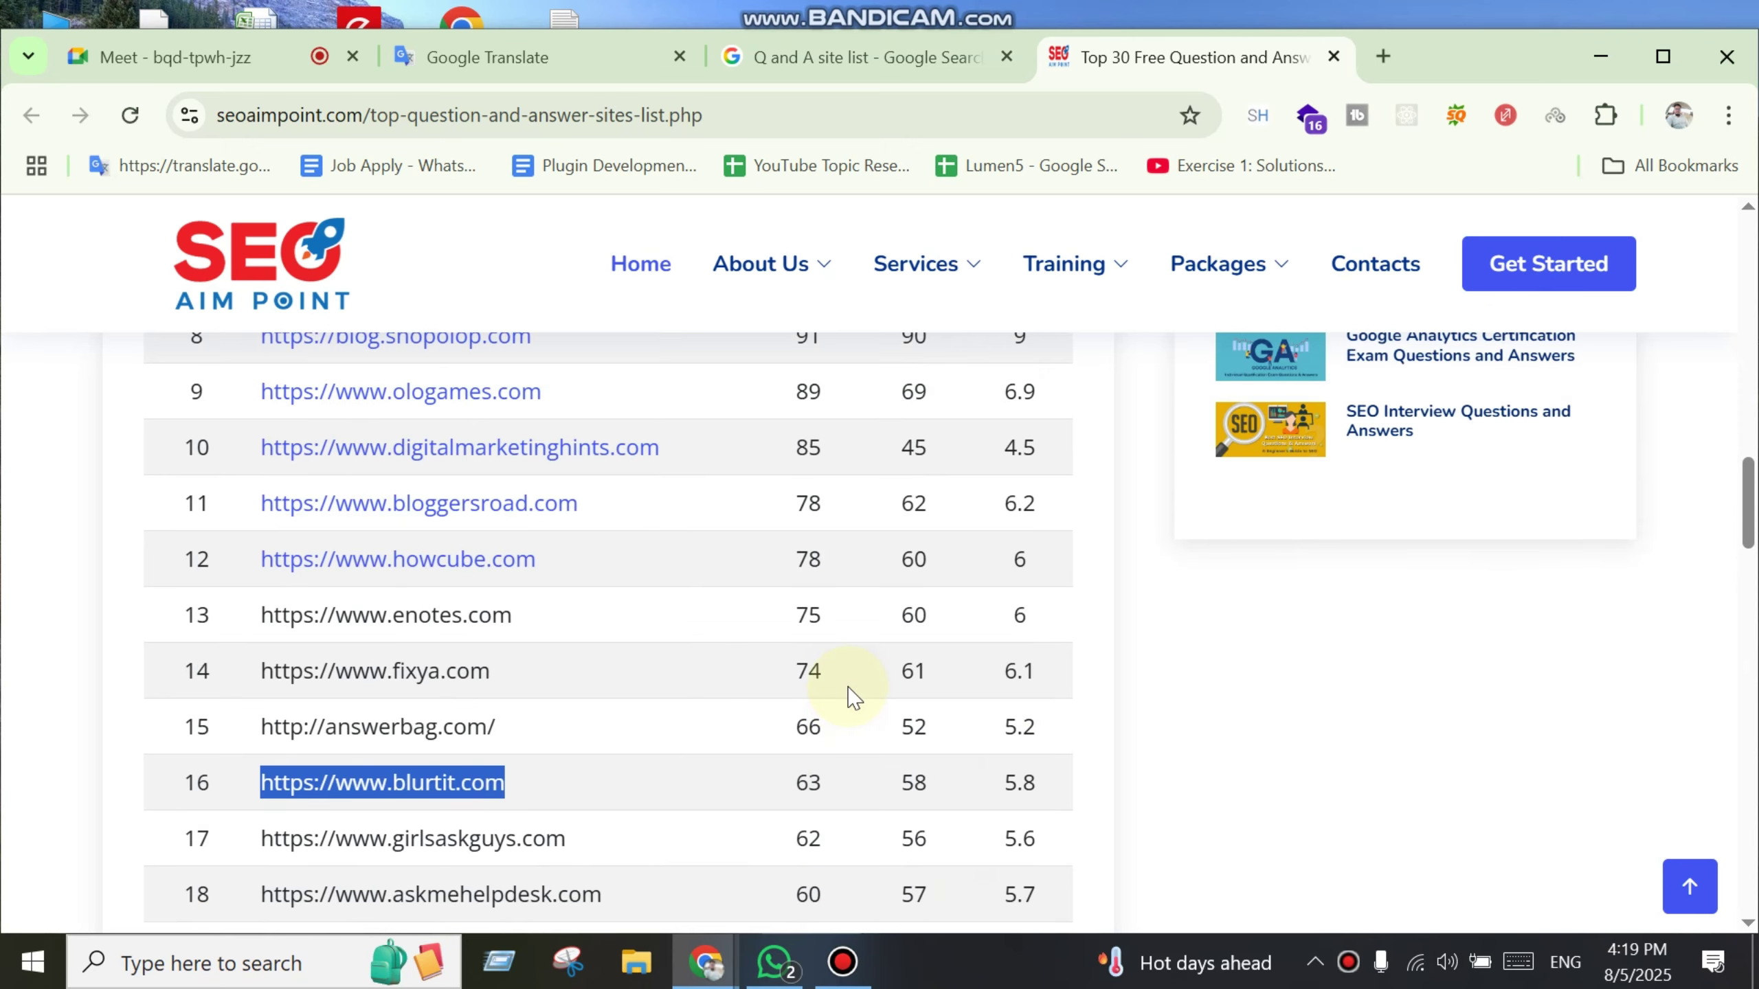
drag(516, 673, 214, 705)
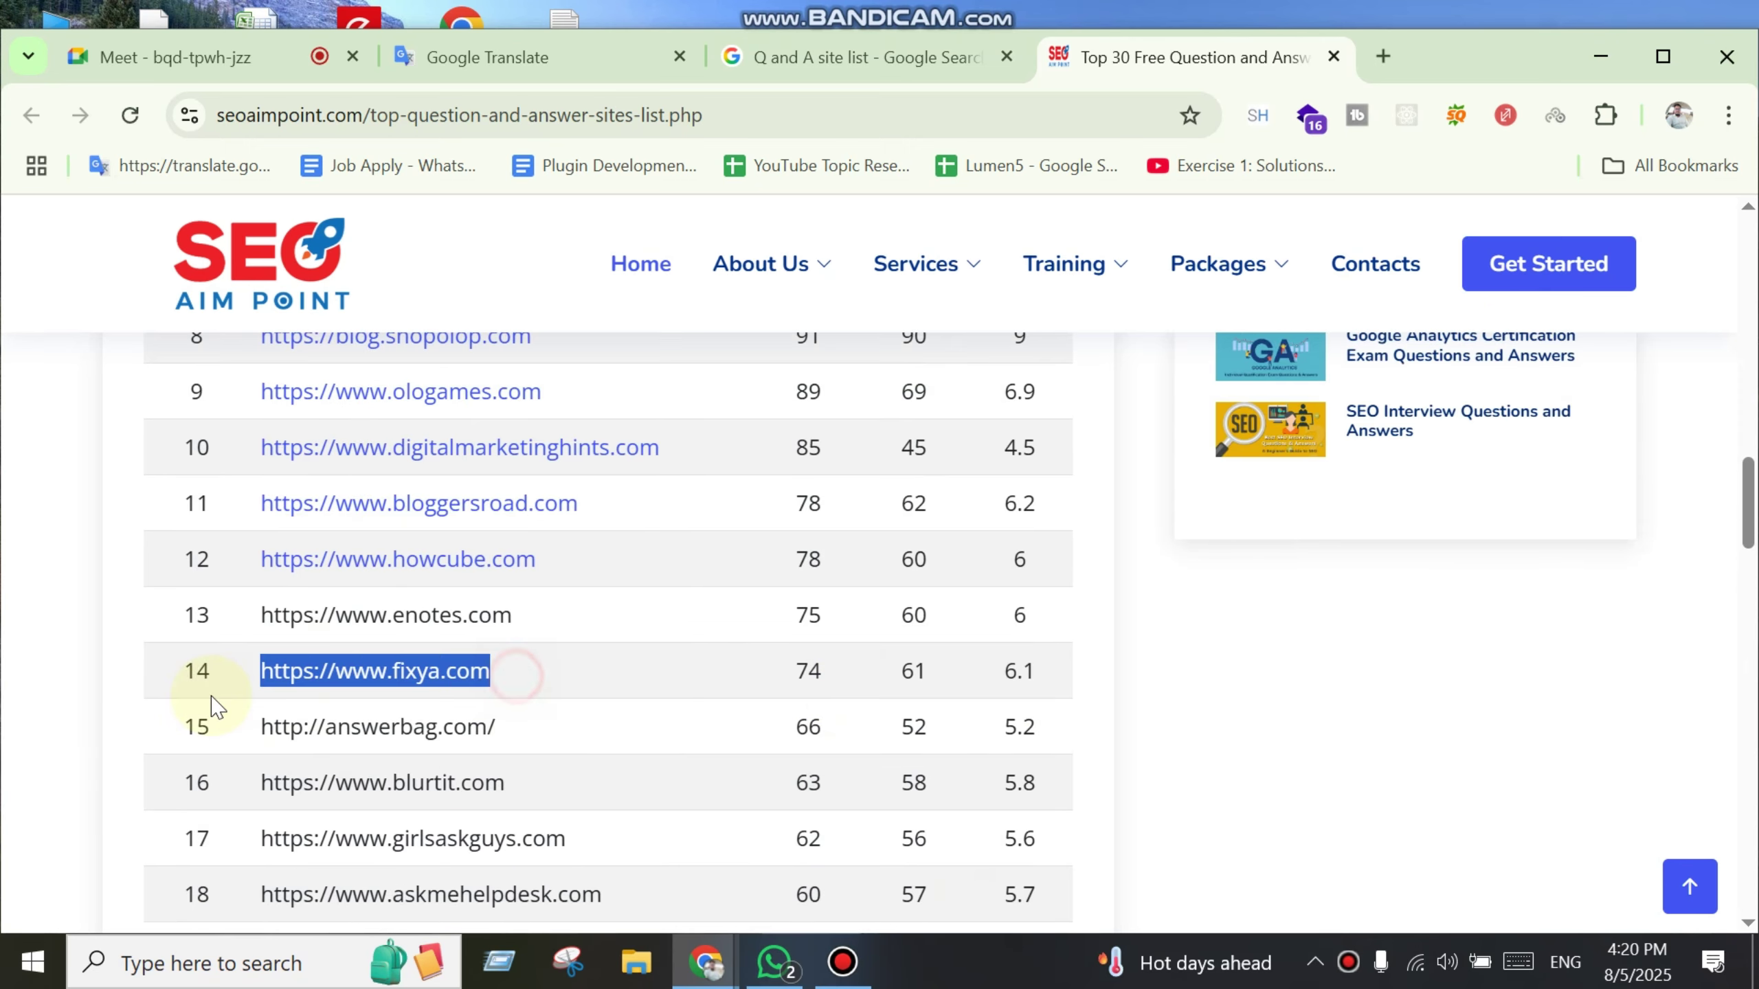
key(ctrl+c)
Step: Load fixya.com in a new tab, hide the SEO toolbar for this domain and dismiss OpenPass
key(ctrl+t)
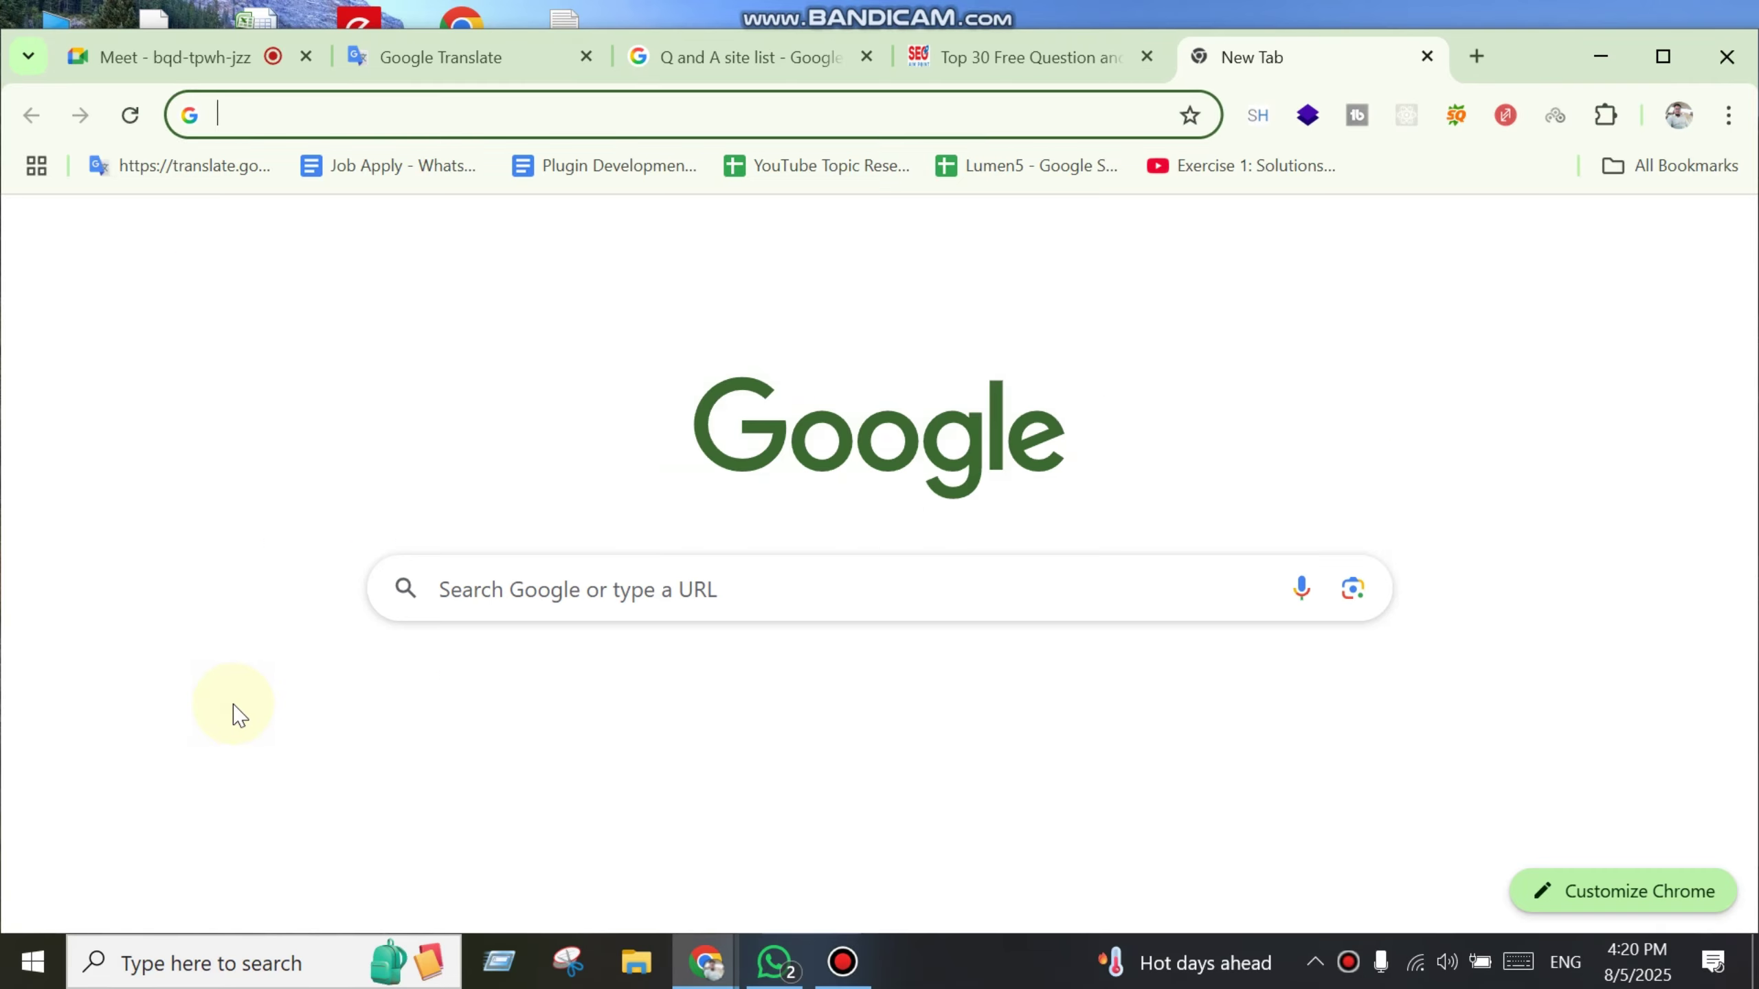
key(ctrl+v)
key(Return)
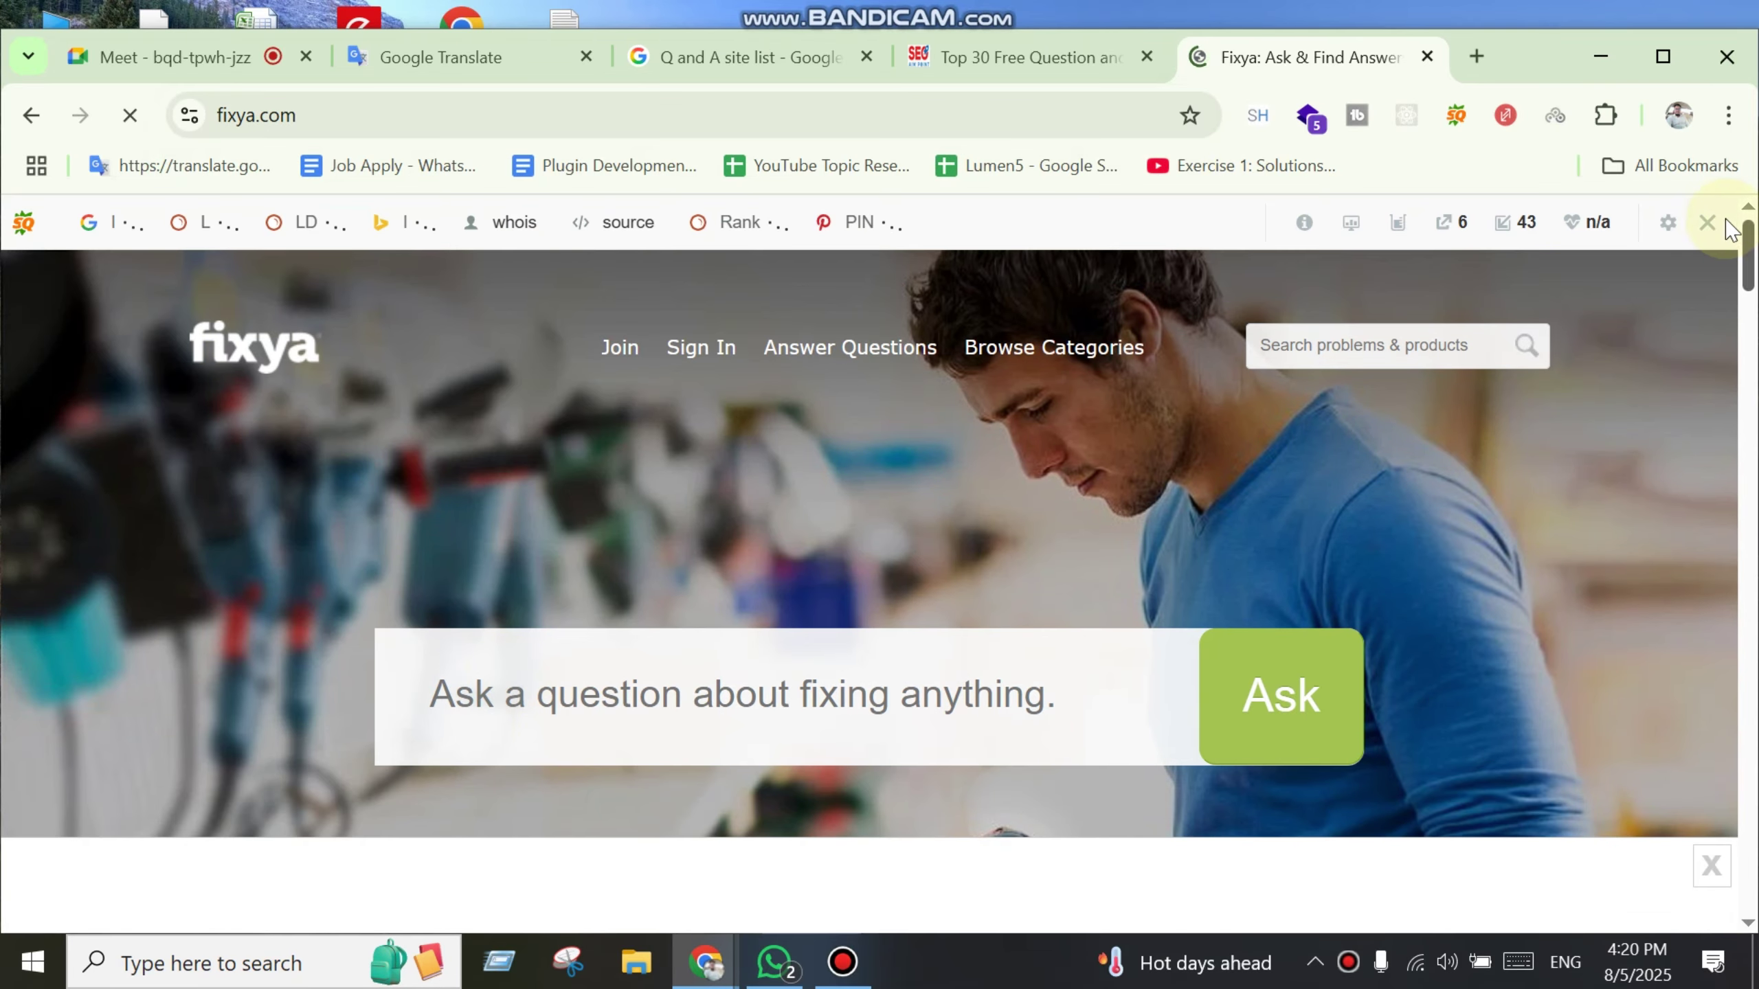
click(1707, 222)
click(1326, 336)
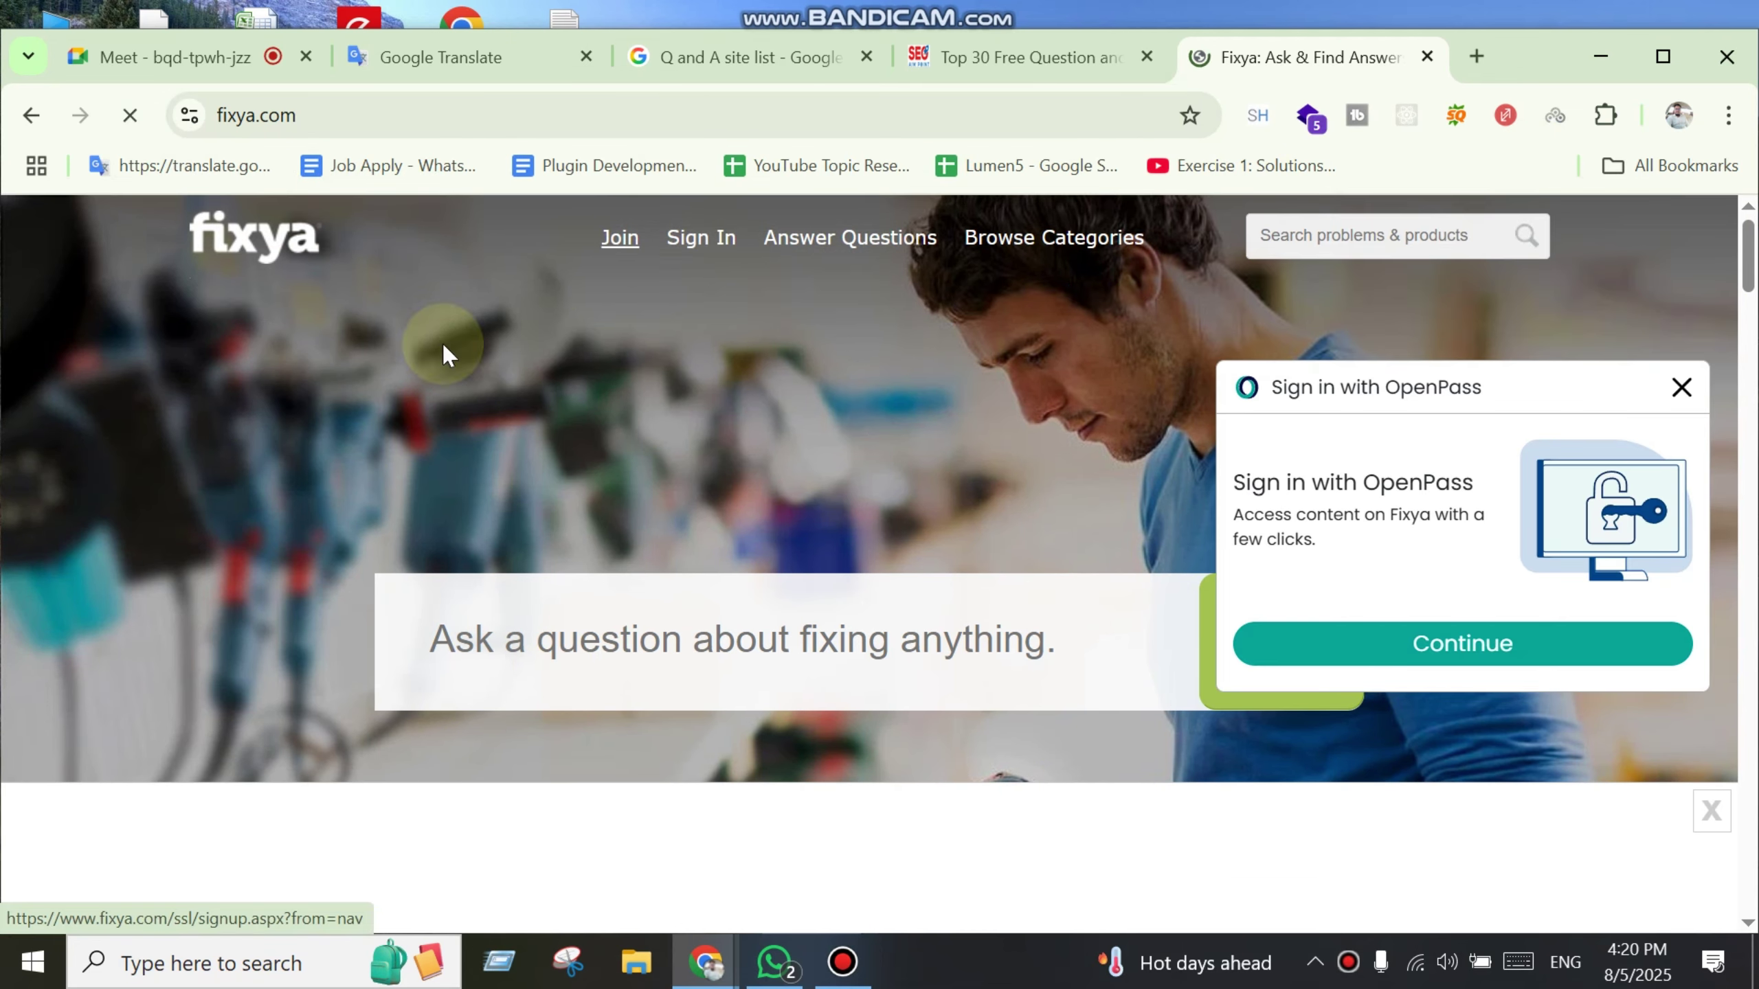
click(1682, 388)
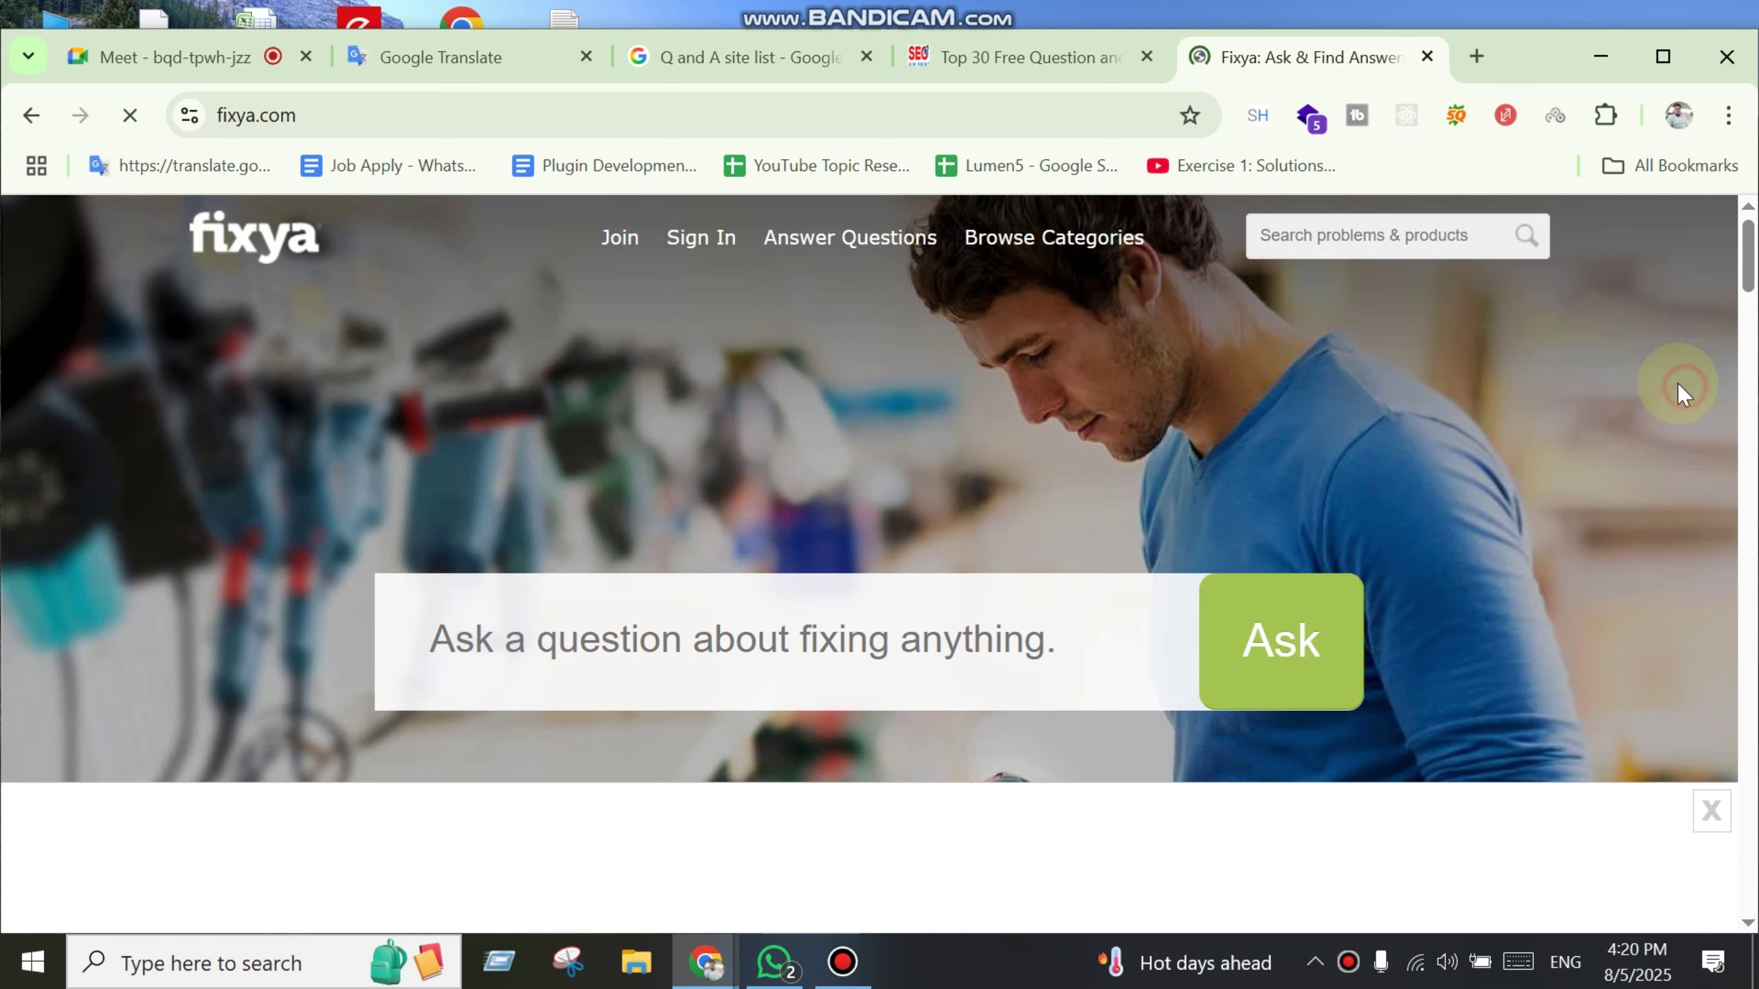
Step: Compare against the question-site list, then scroll Fixya's home page and open its Join page
click(1049, 66)
click(1277, 64)
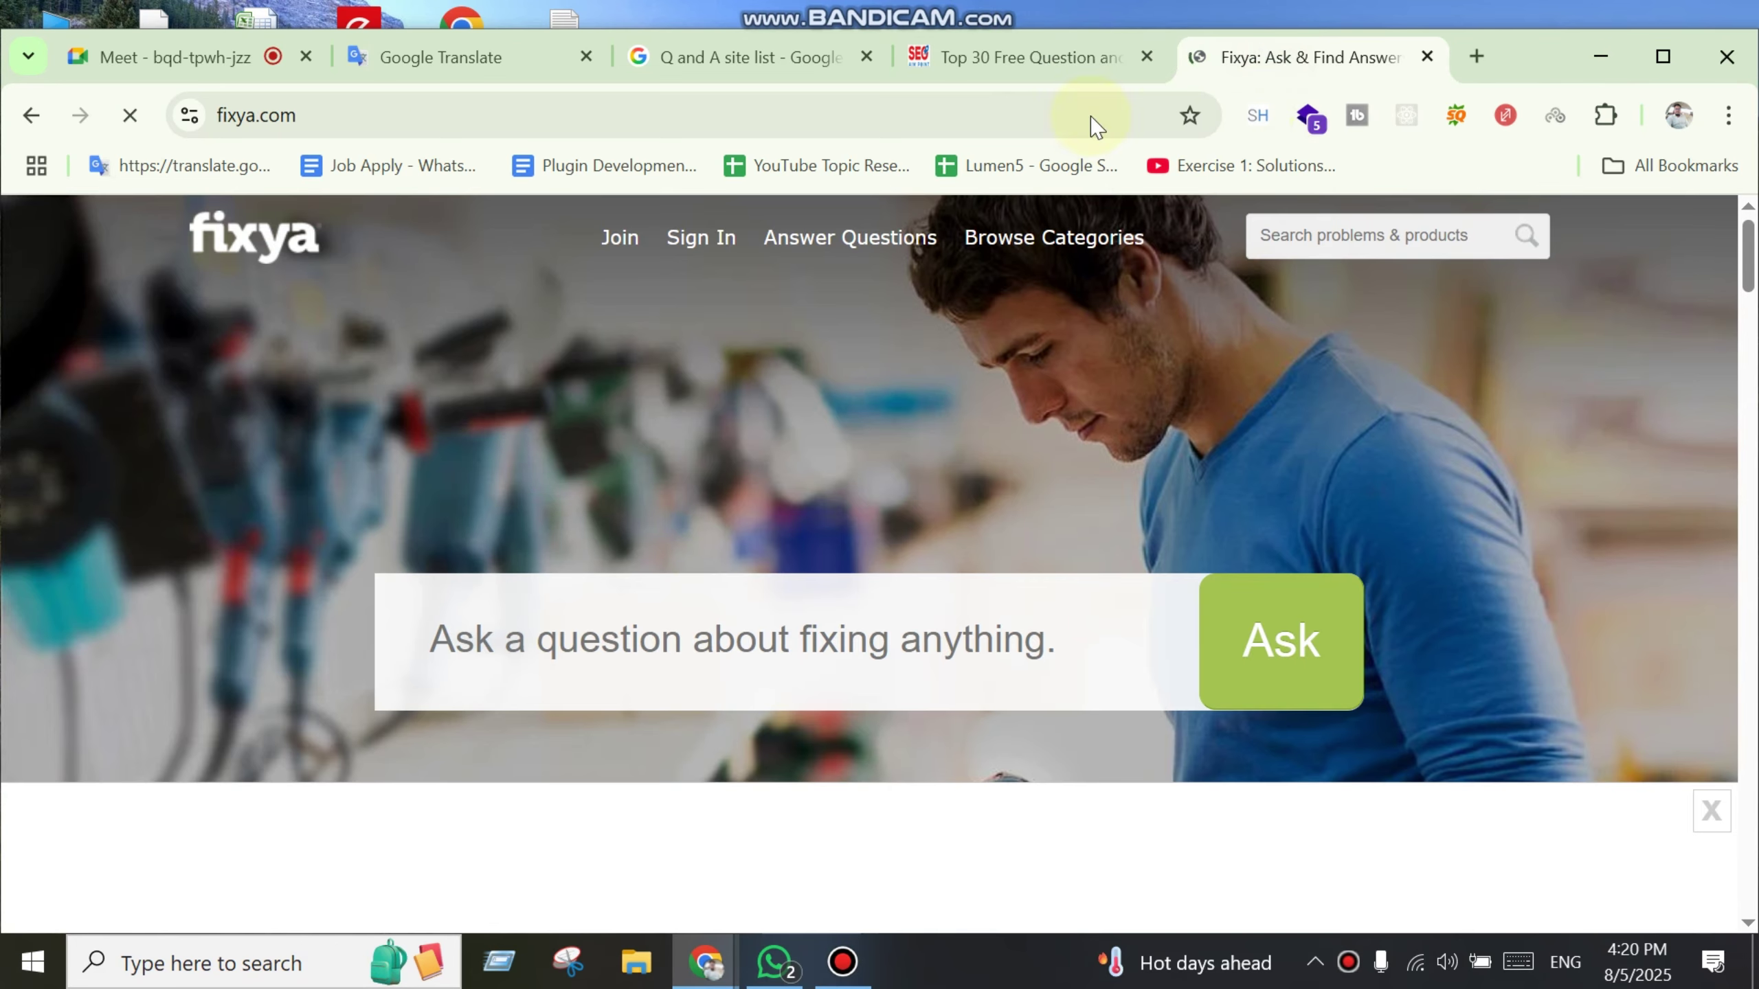
click(1043, 69)
click(1333, 59)
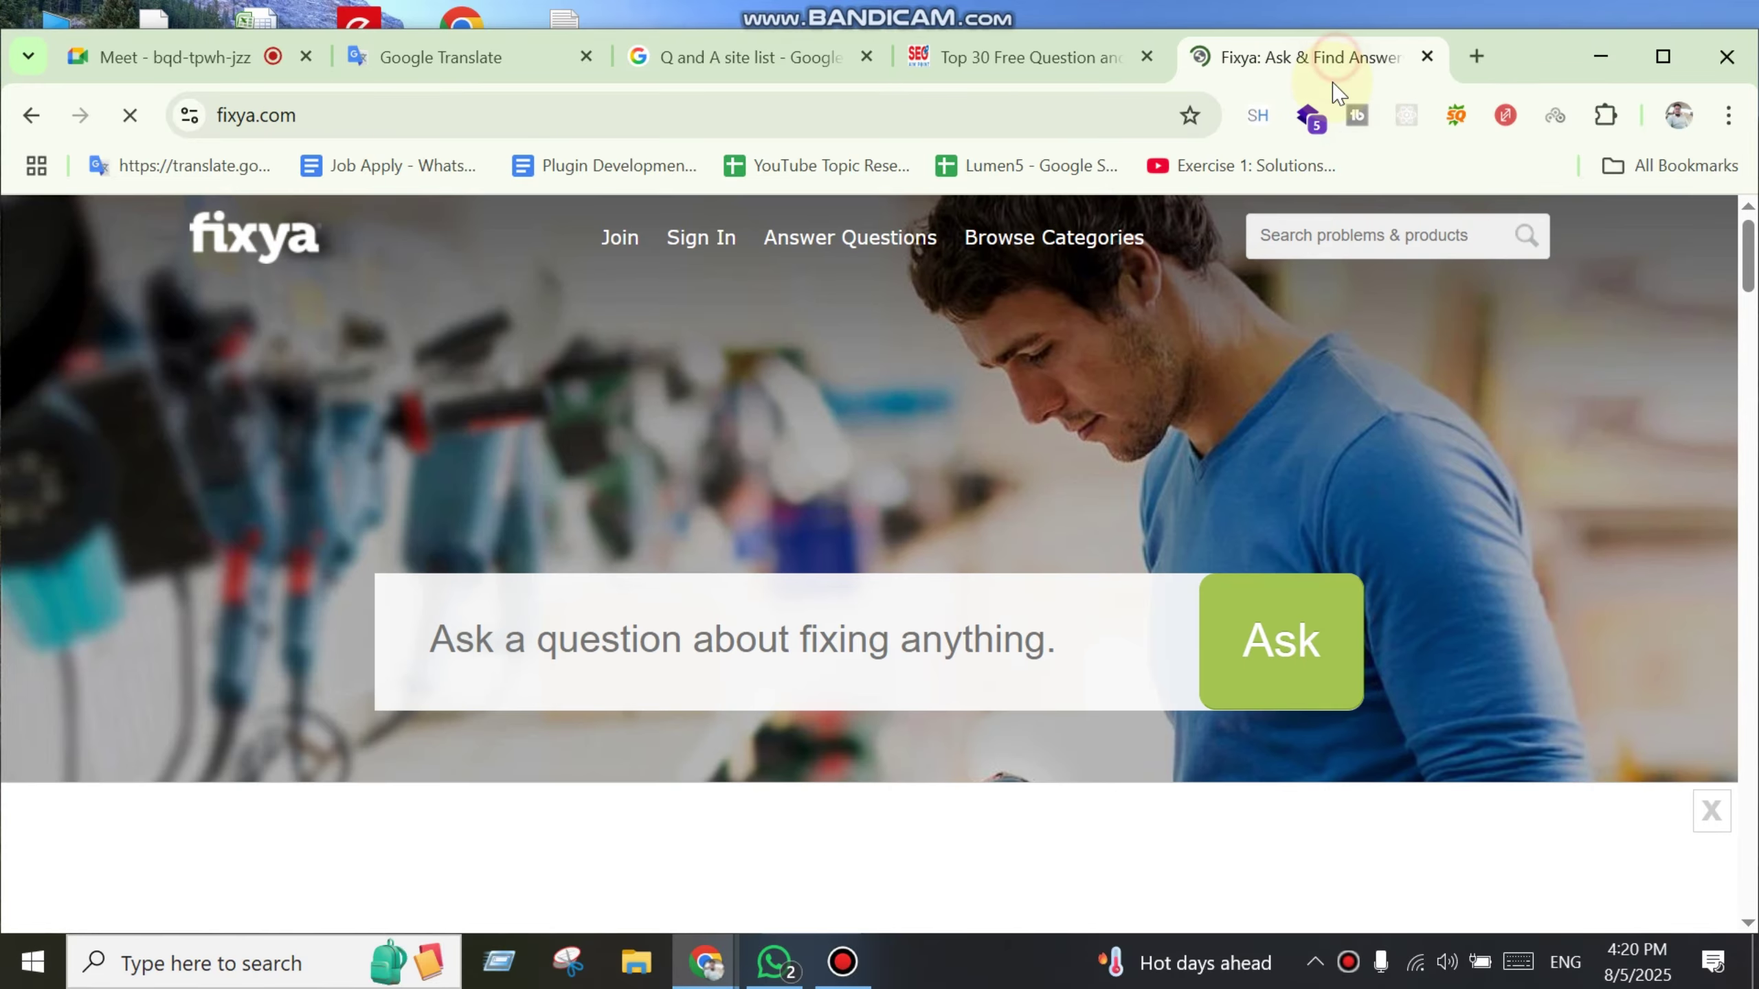
click(1032, 59)
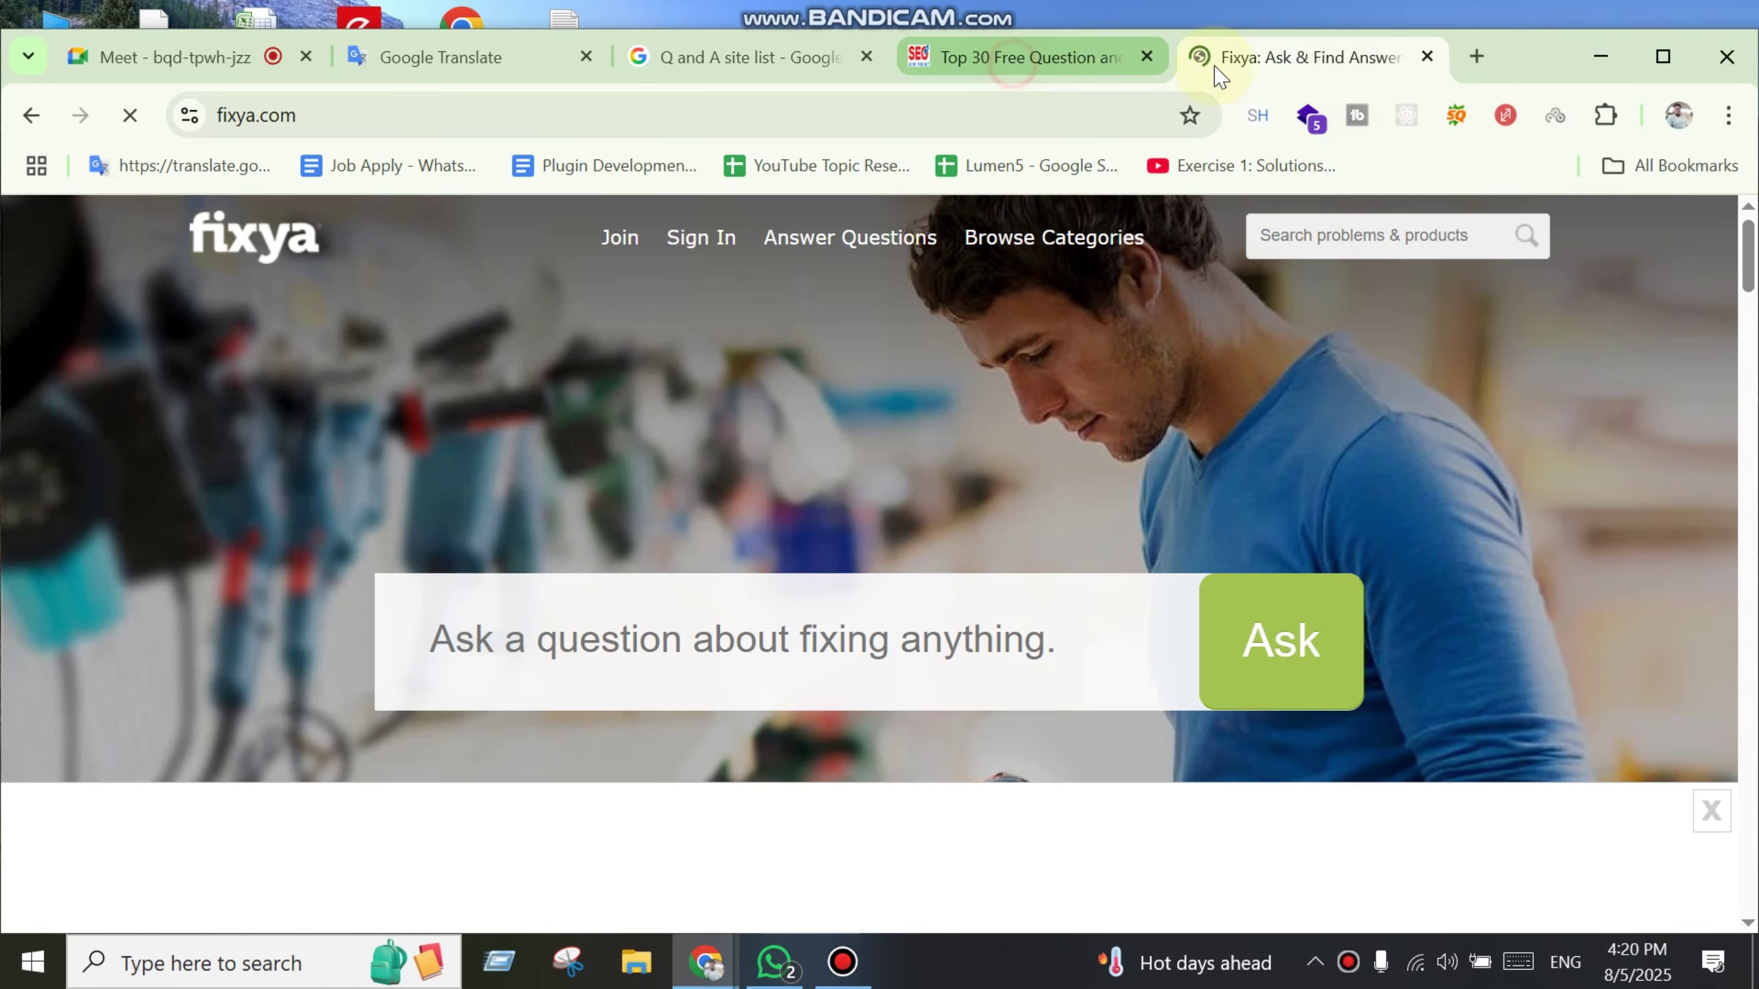
click(1282, 59)
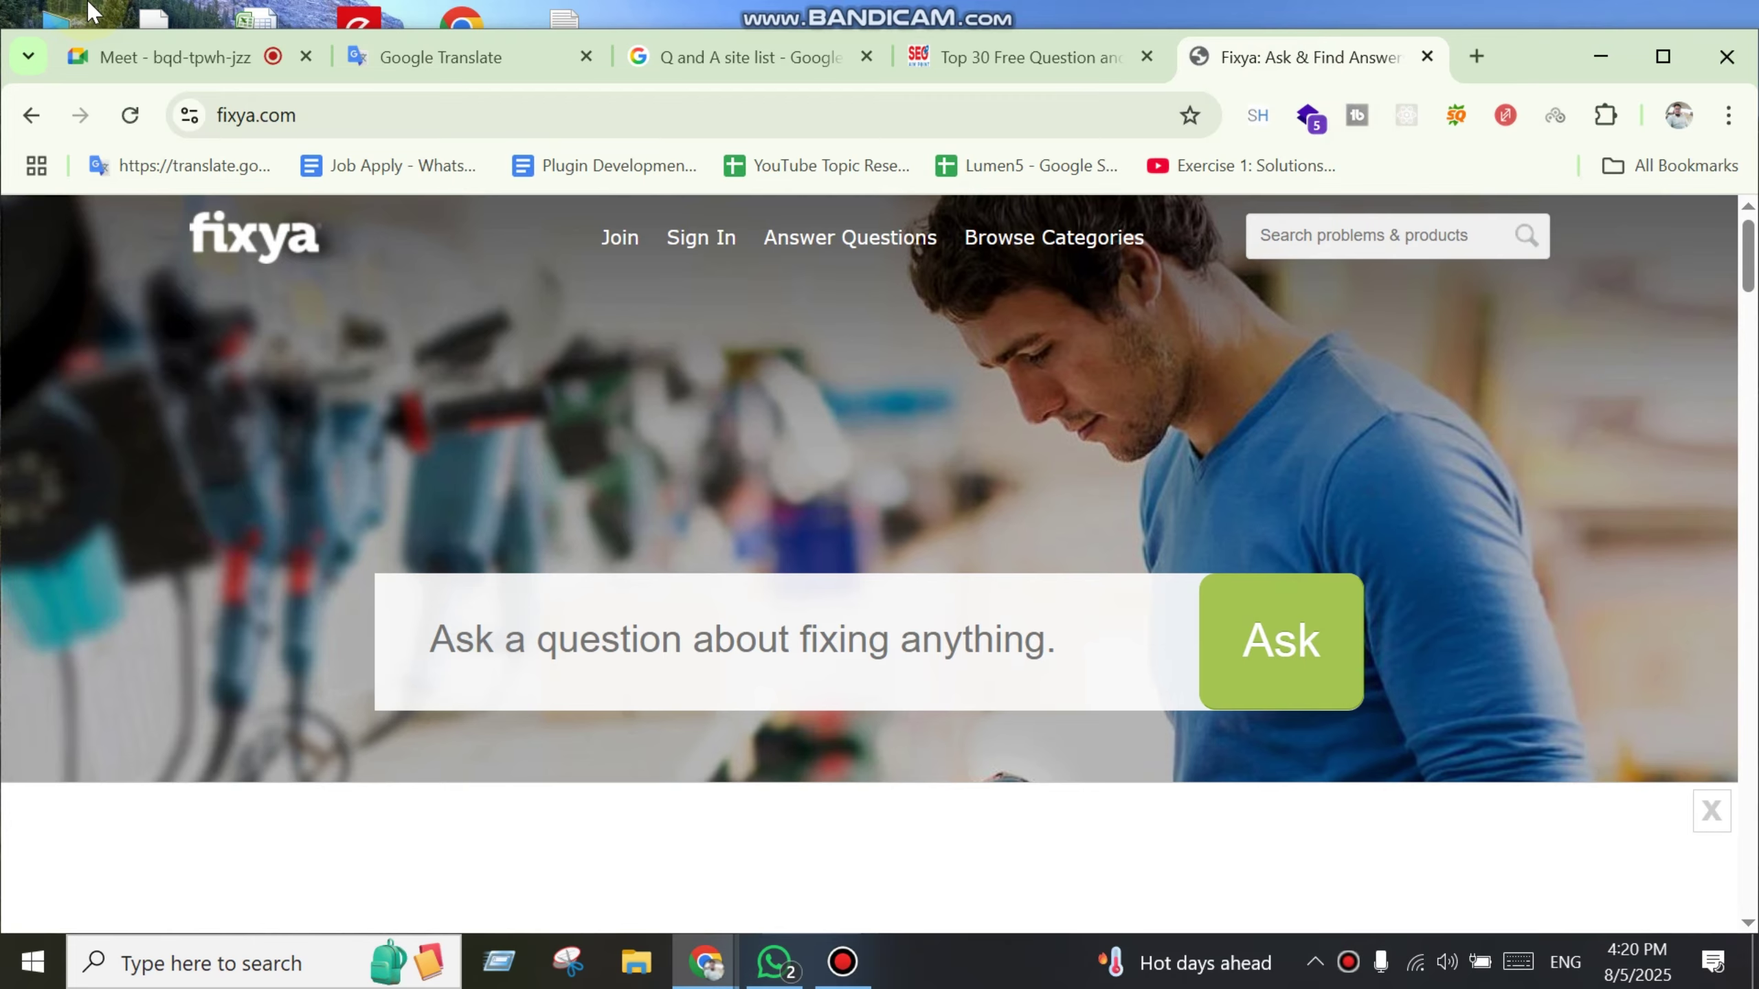
scroll(726, 629, down, 10)
scroll(954, 628, up, 10)
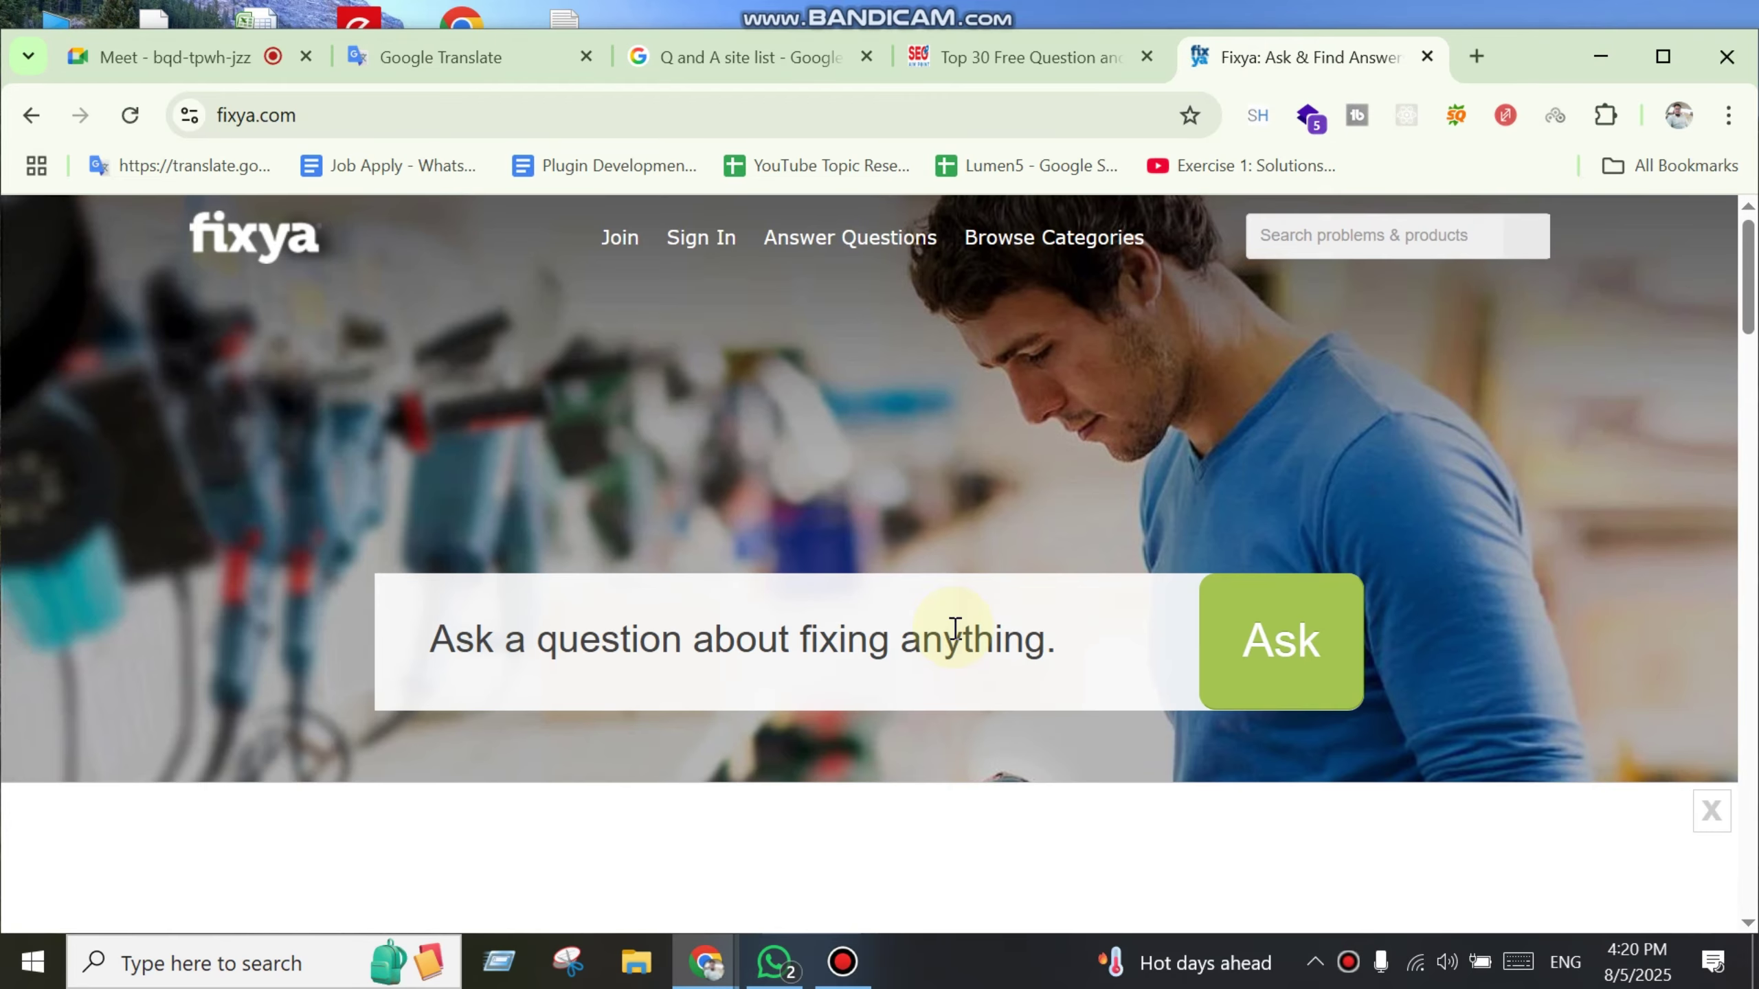
scroll(956, 652, down, 10)
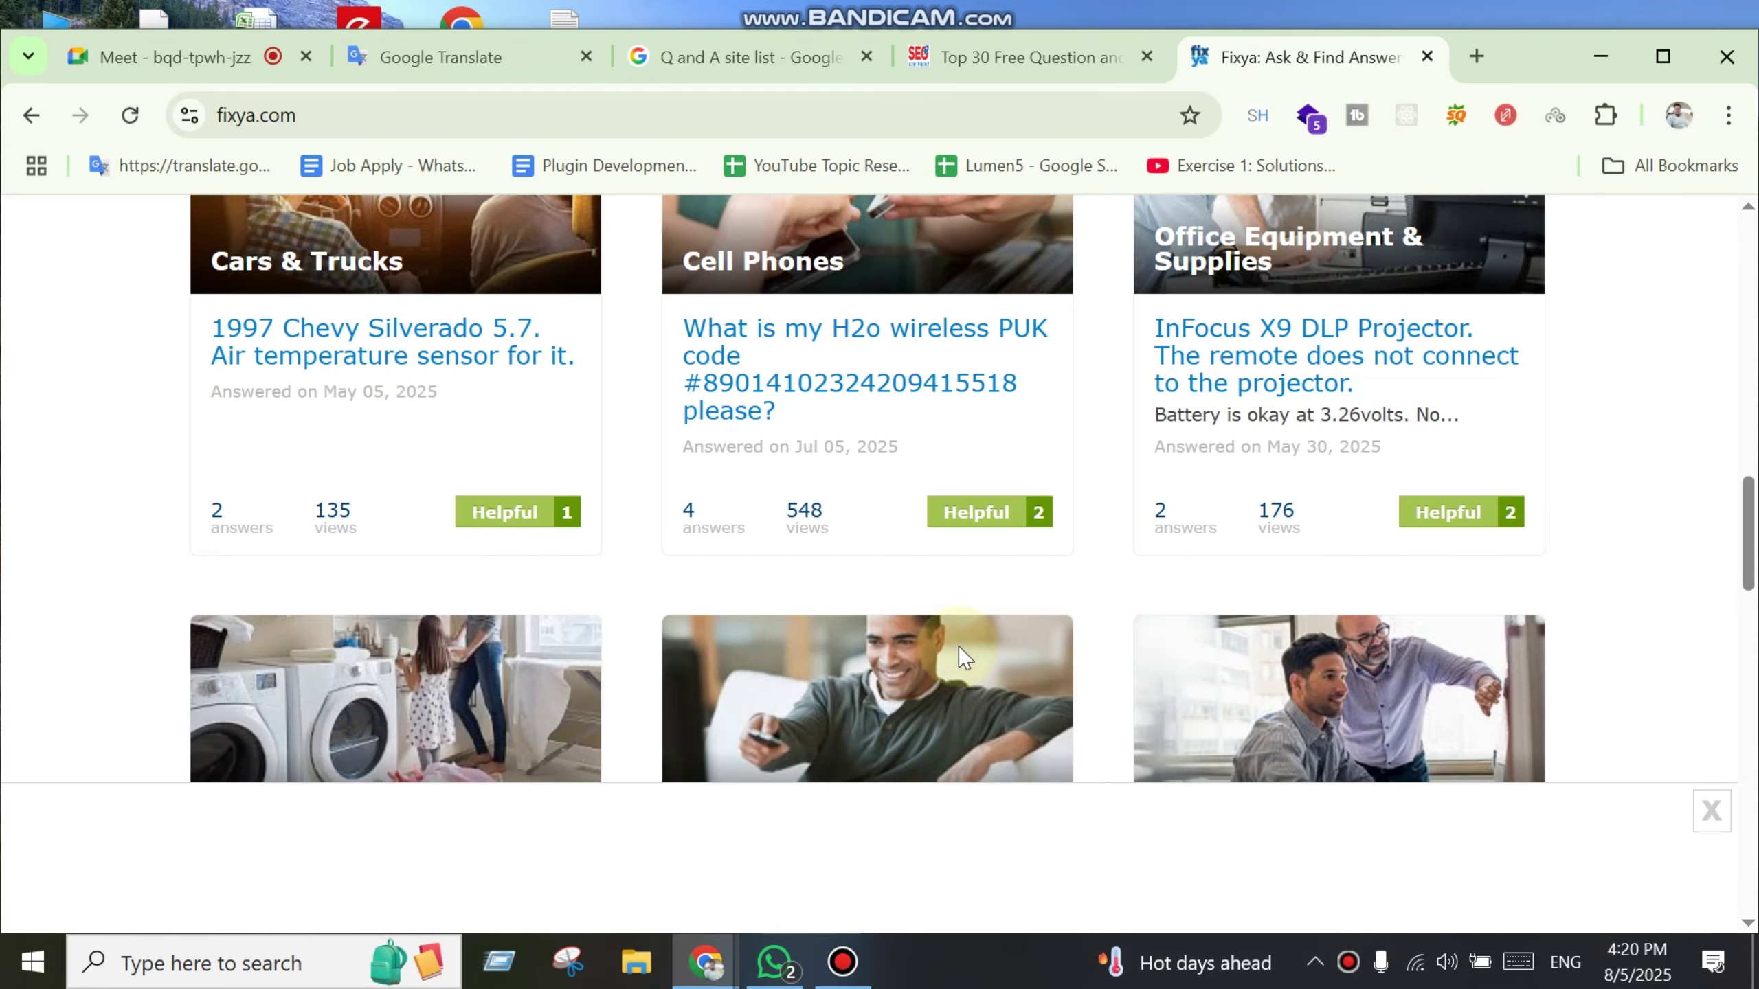
scroll(963, 654, down, 15)
scroll(865, 554, up, 2)
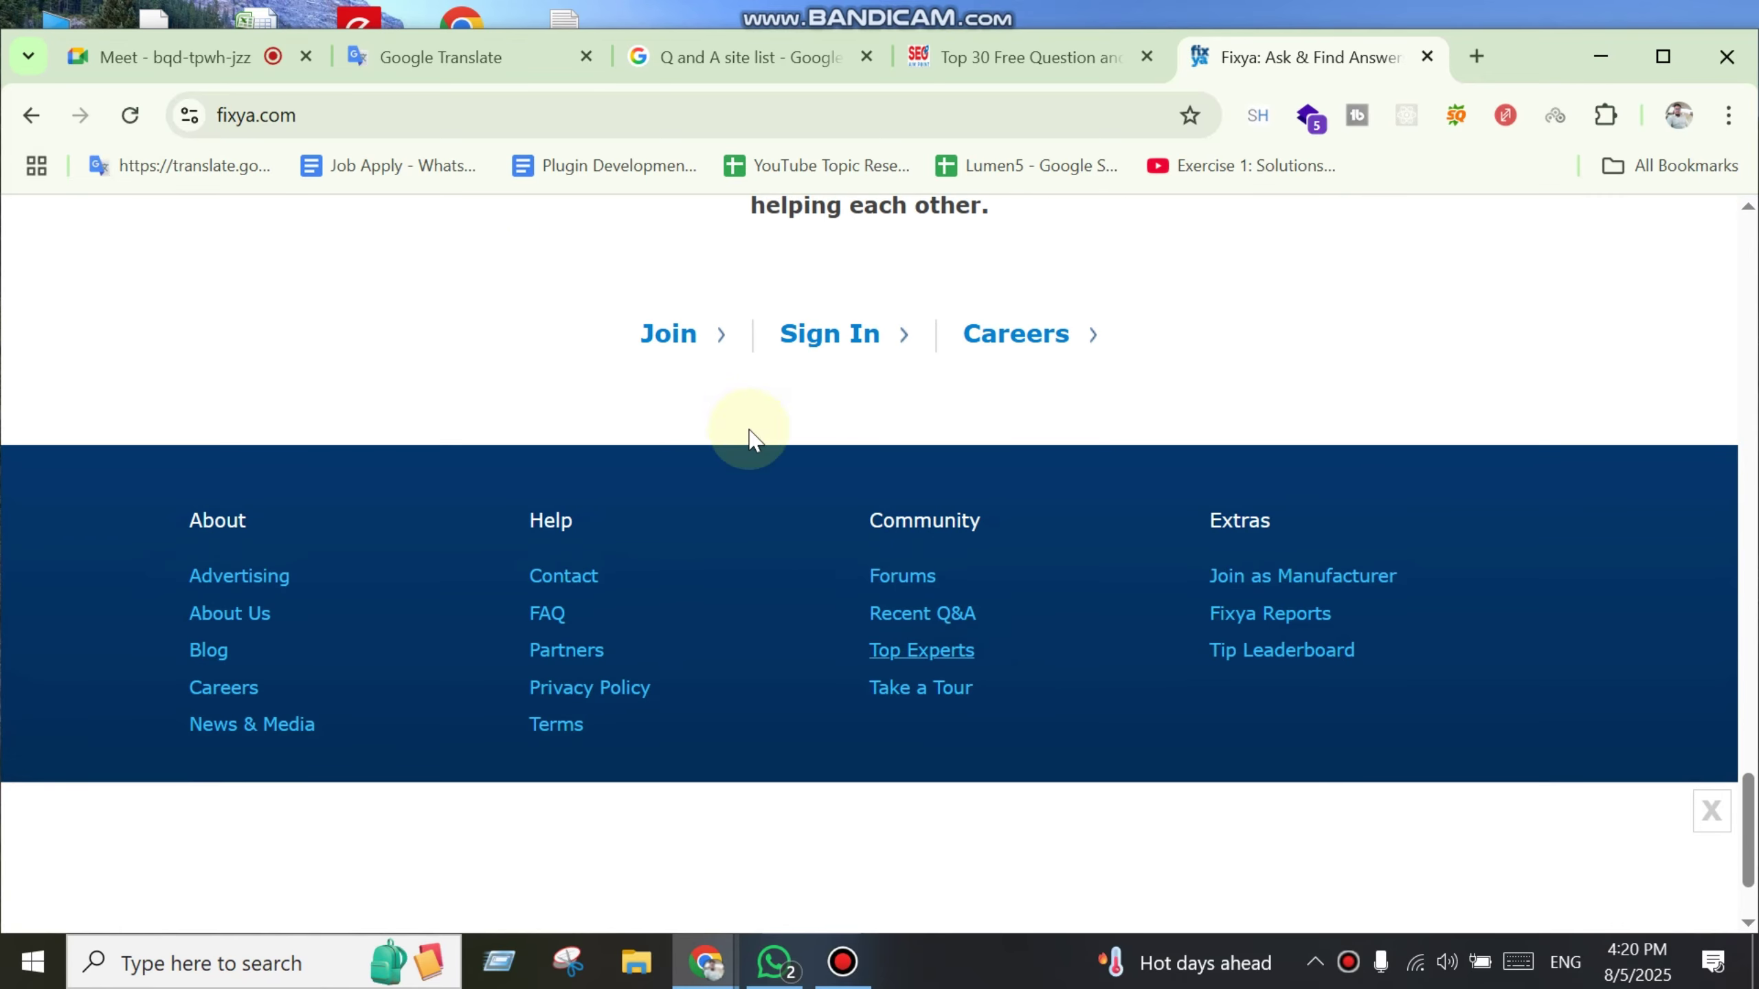
click(669, 335)
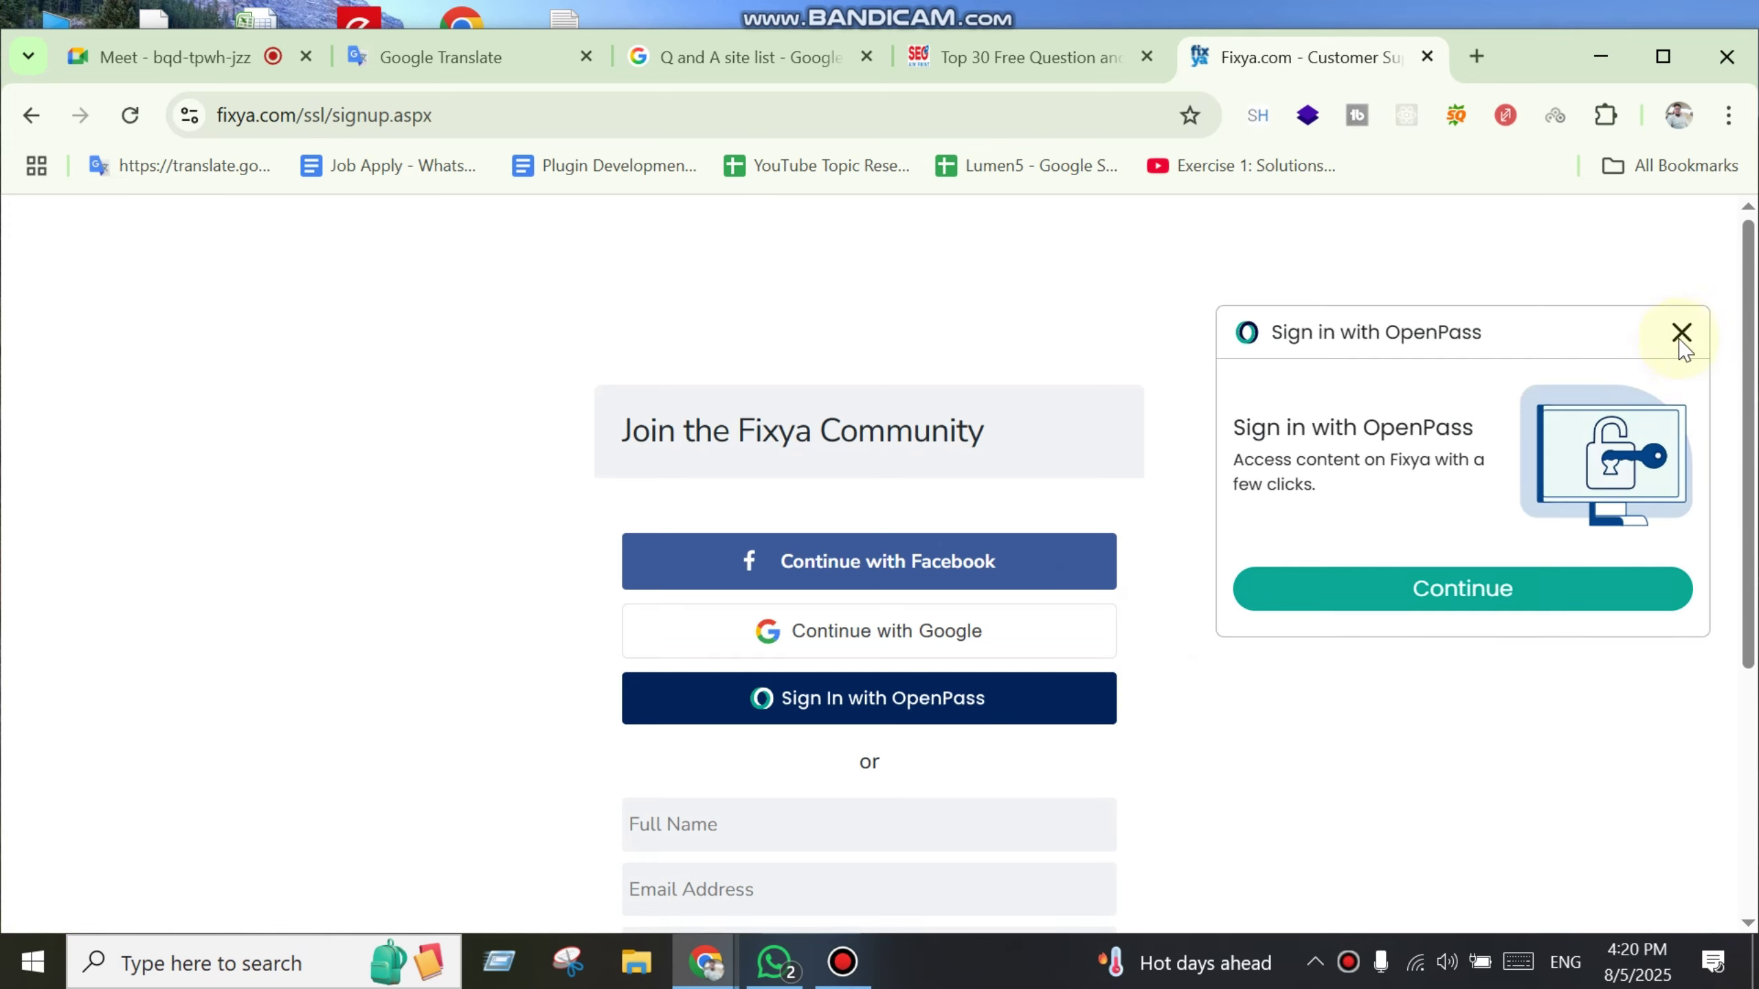
Step: Dismiss the OpenPass prompt and enter the full name in Fixya's sign-up form
click(1677, 328)
scroll(1185, 739, down, 2)
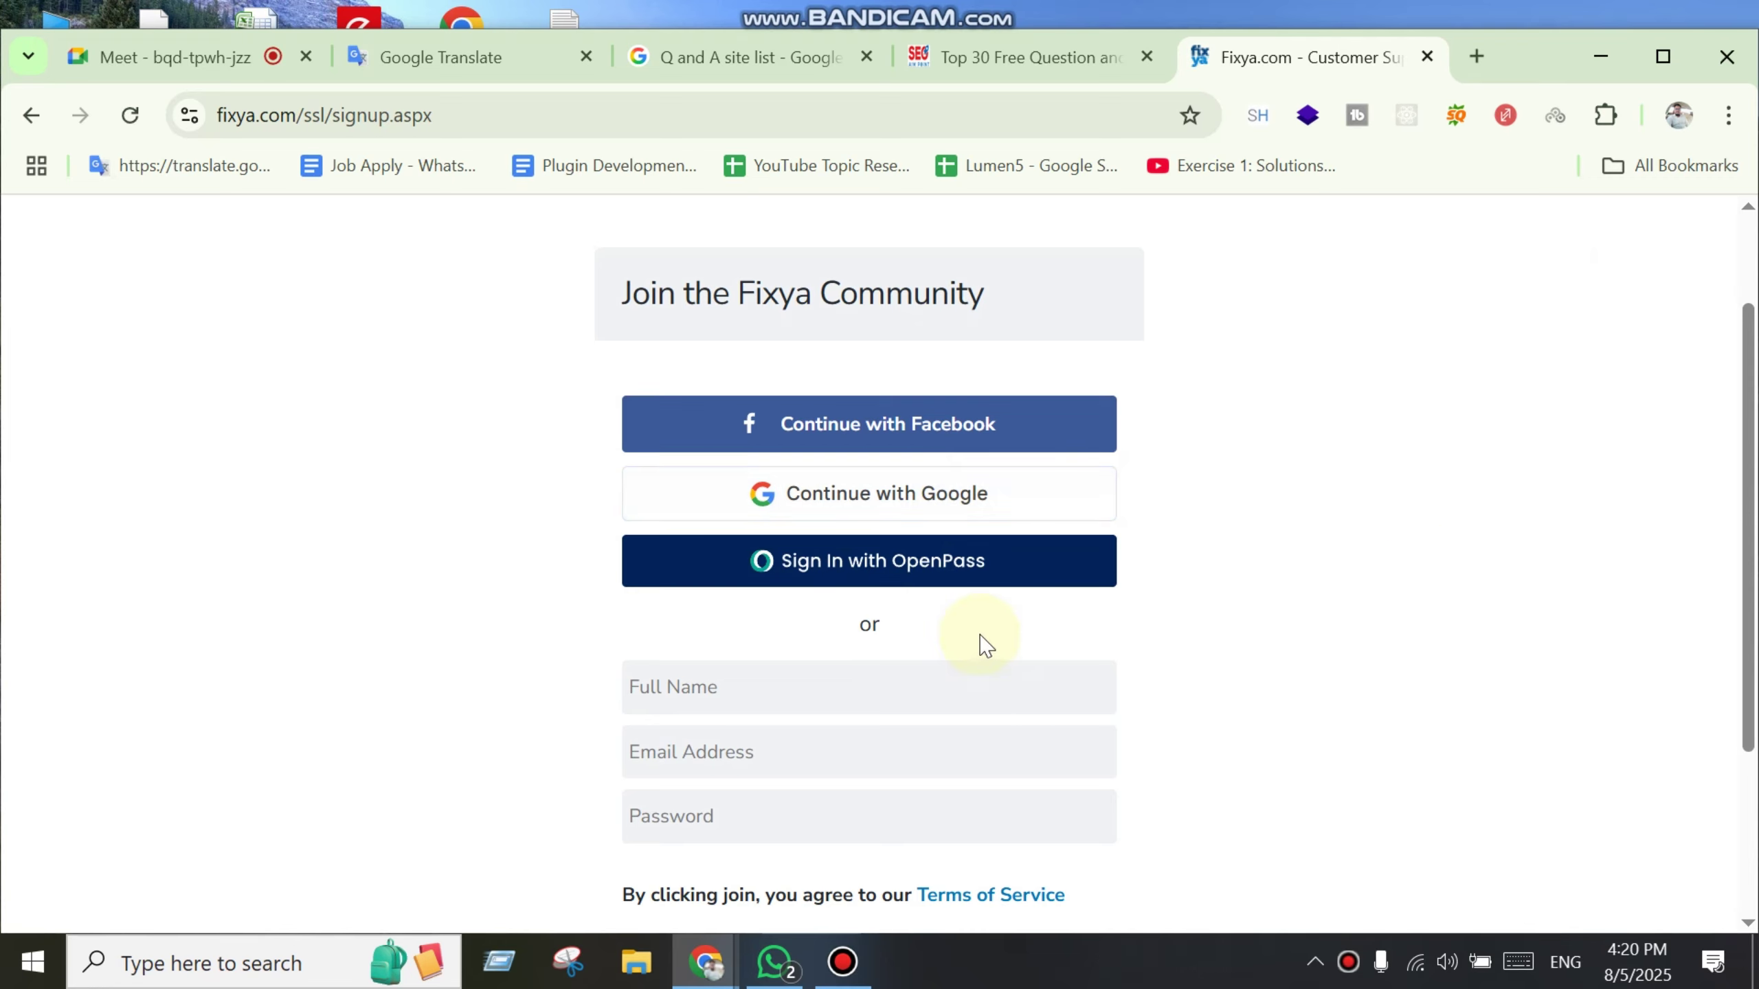
scroll(1406, 738, down, 3)
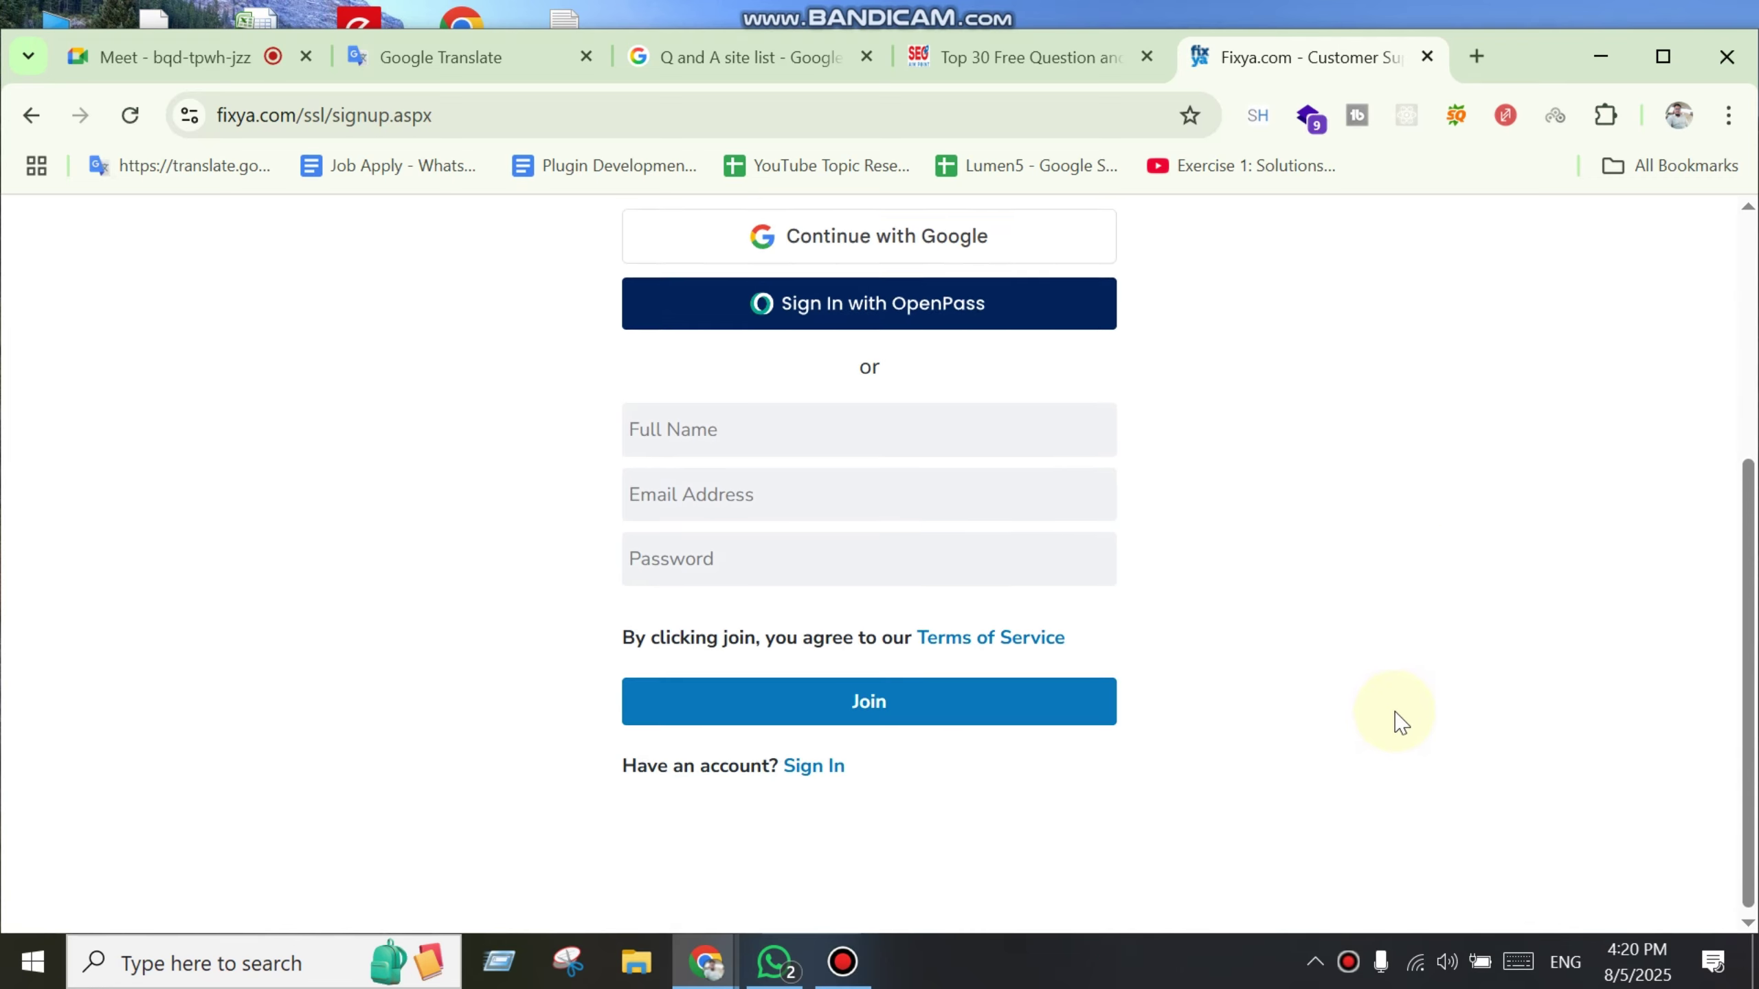
scroll(931, 668, up, 5)
scroll(792, 601, down, 3)
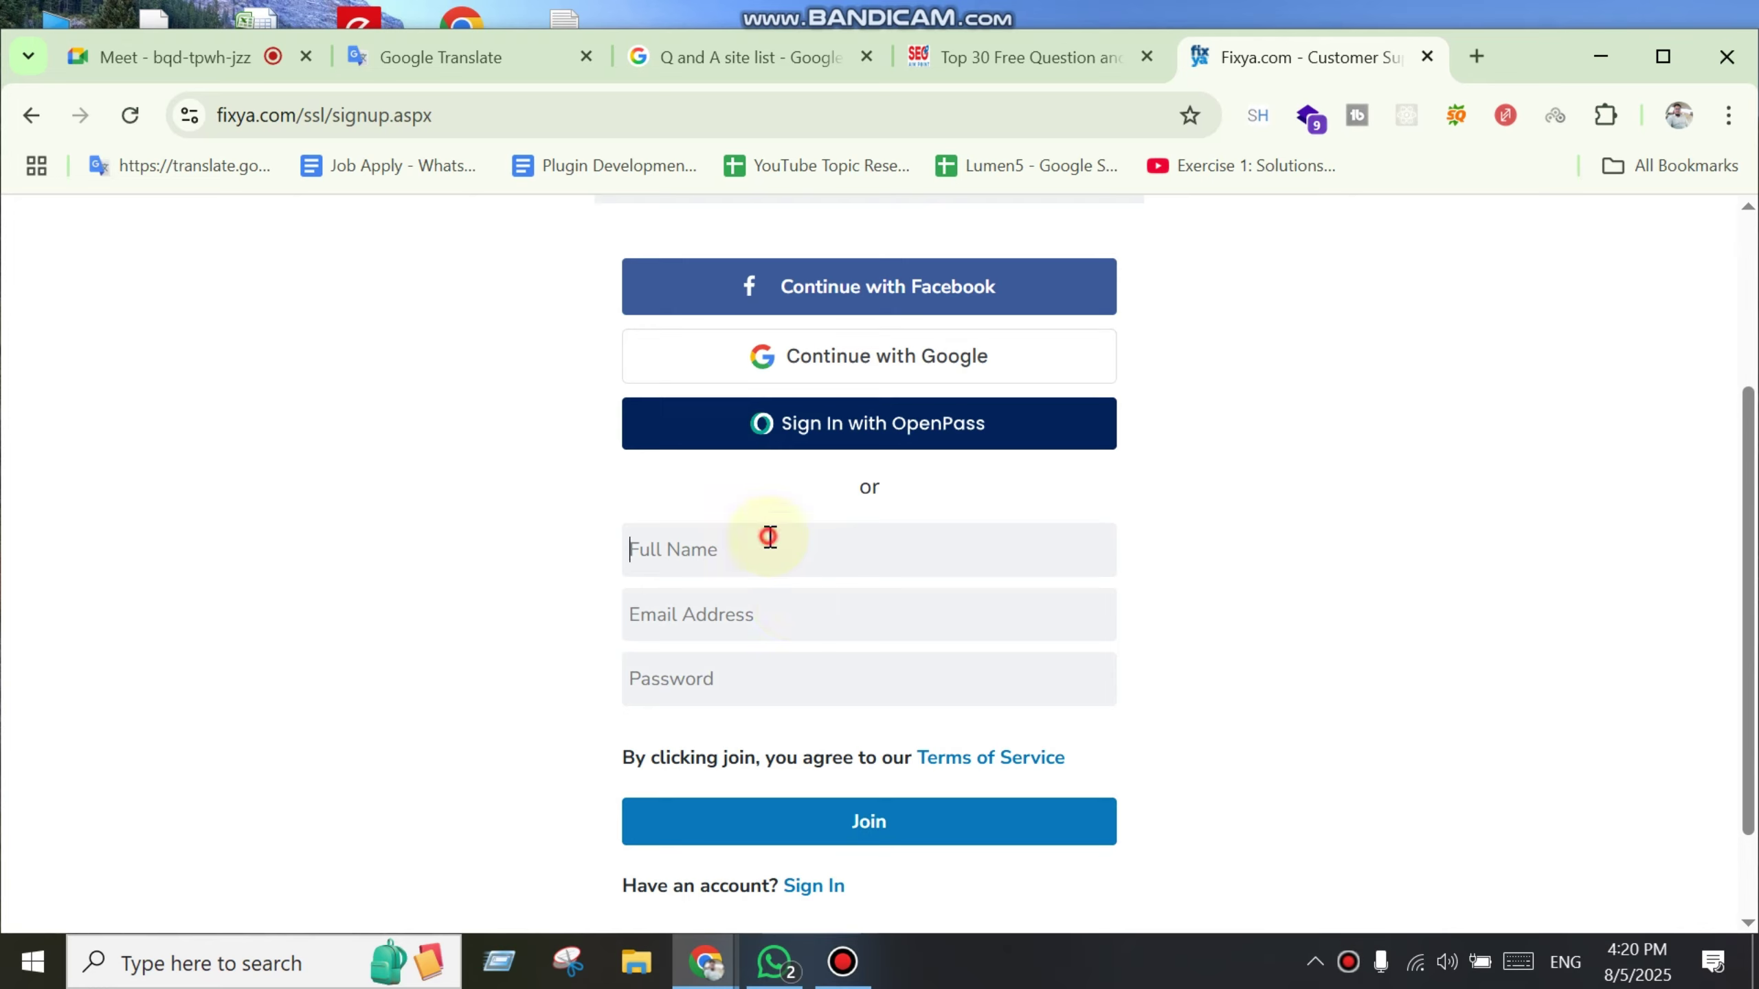
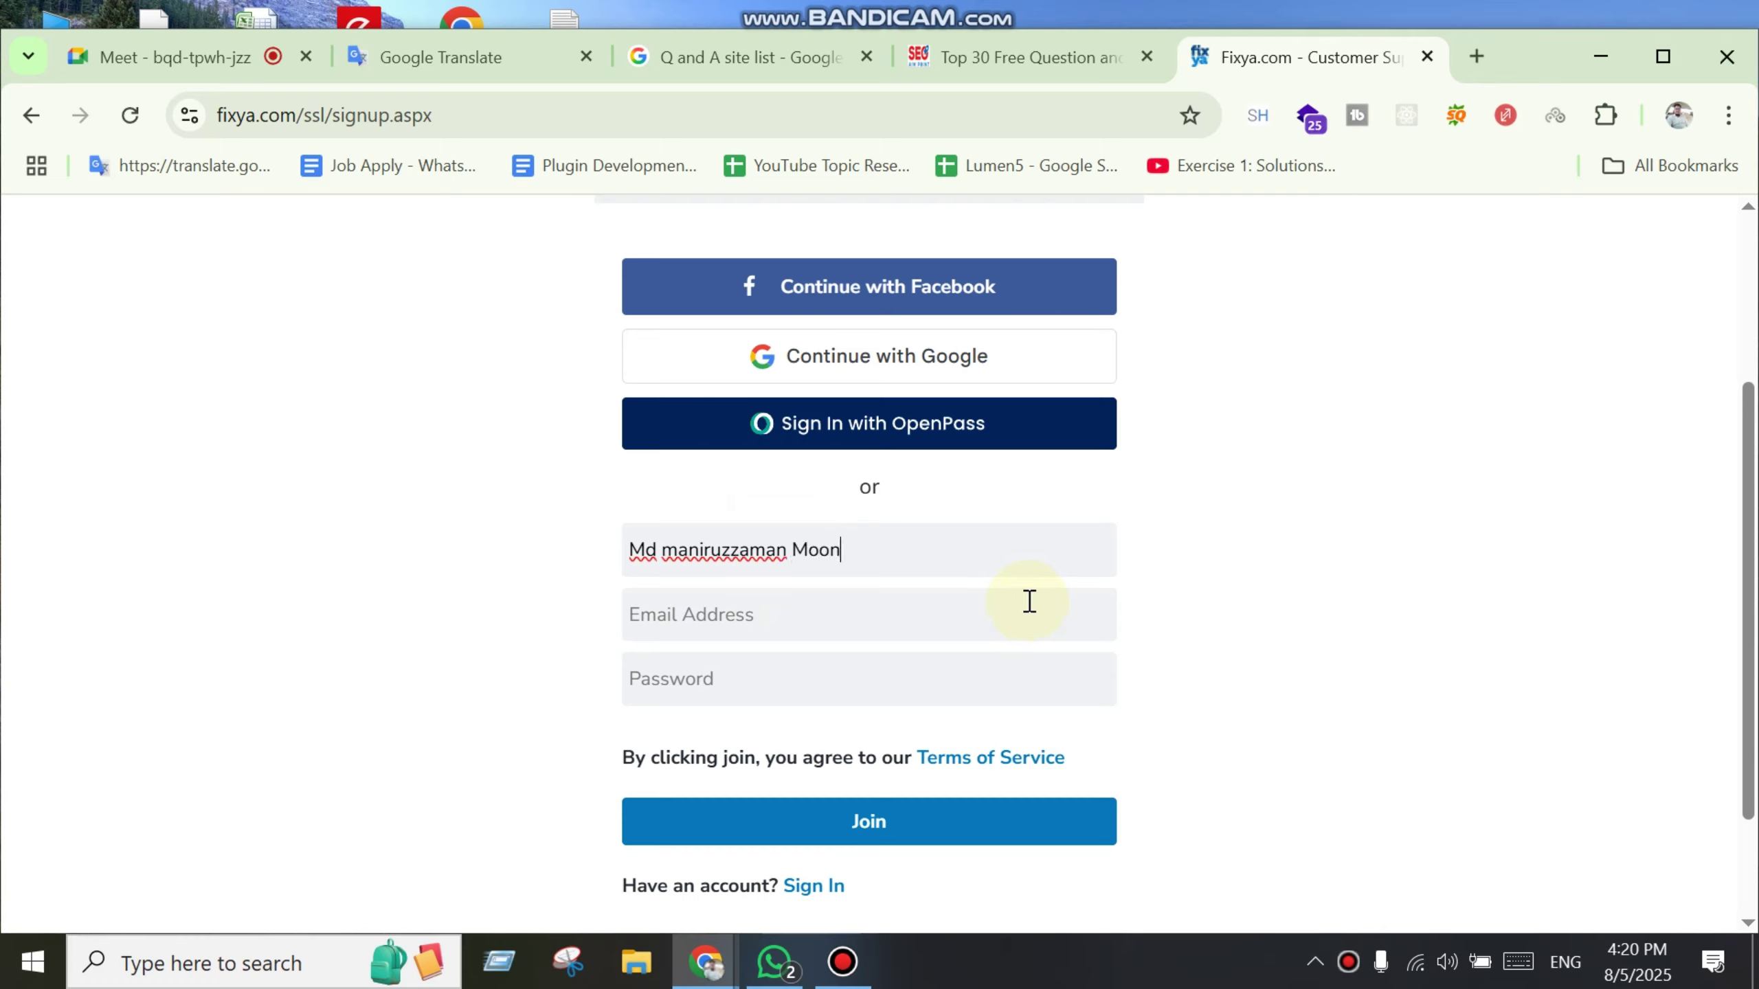
Step: Fill in the e-mail address and password, submit the Join form, and save the password in Chrome
click(803, 601)
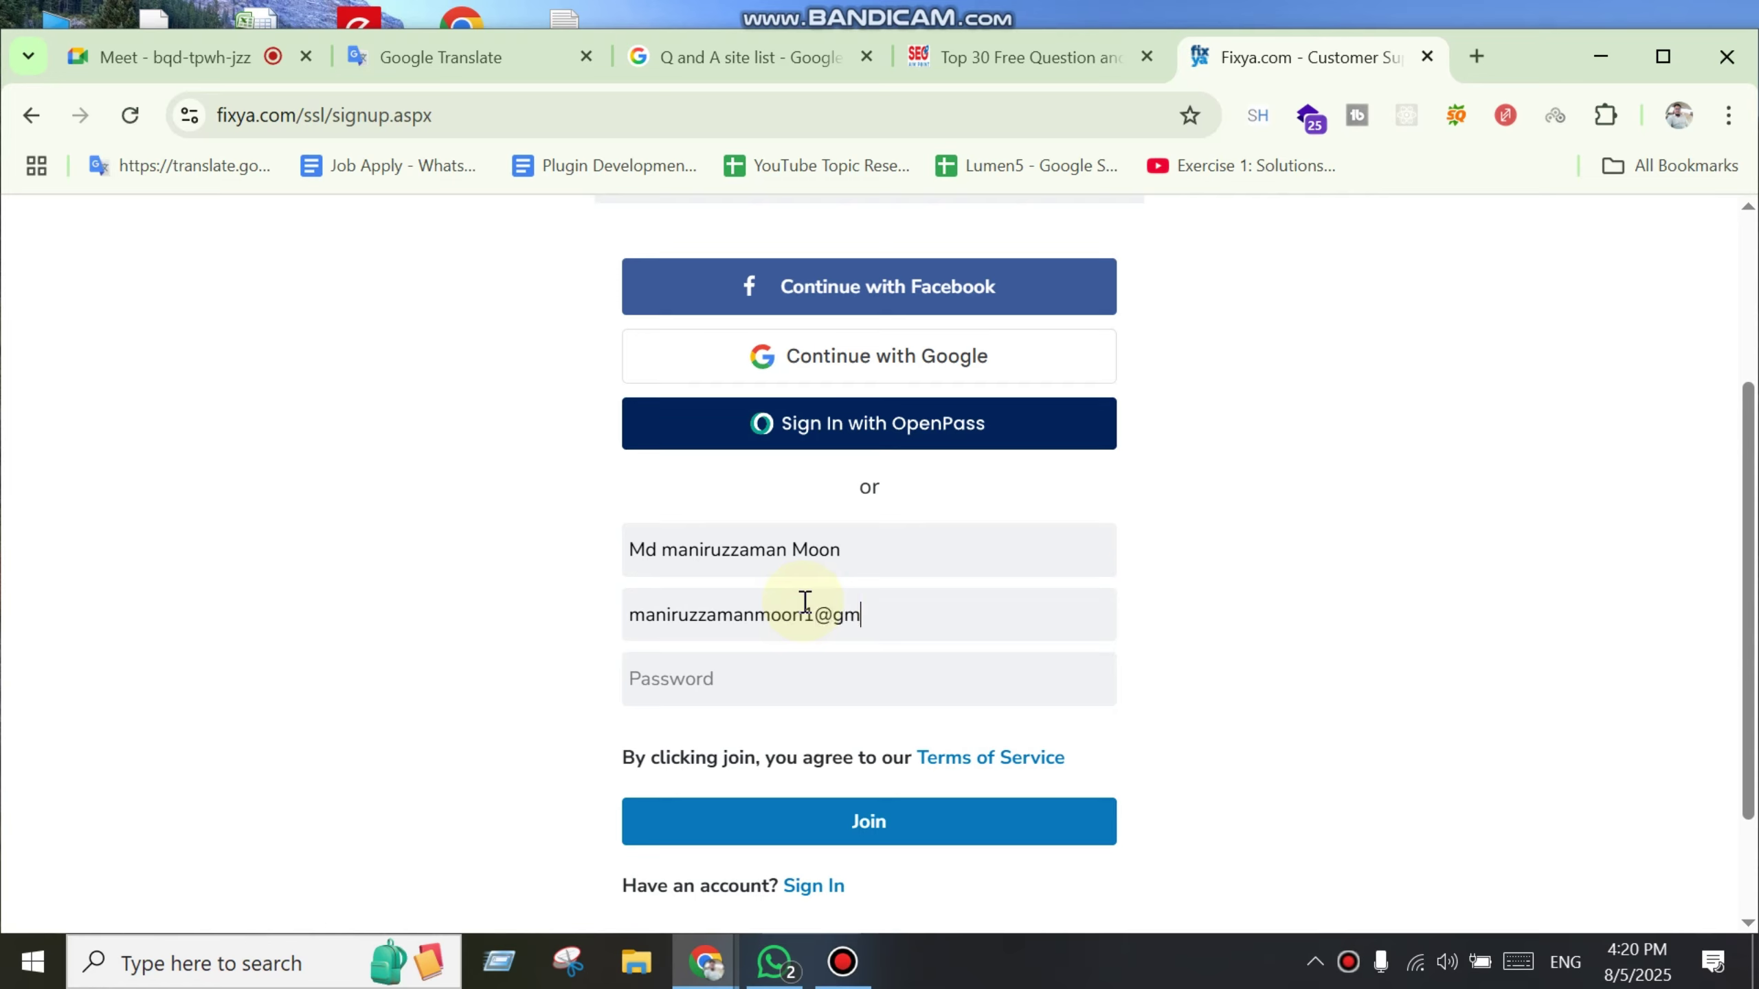
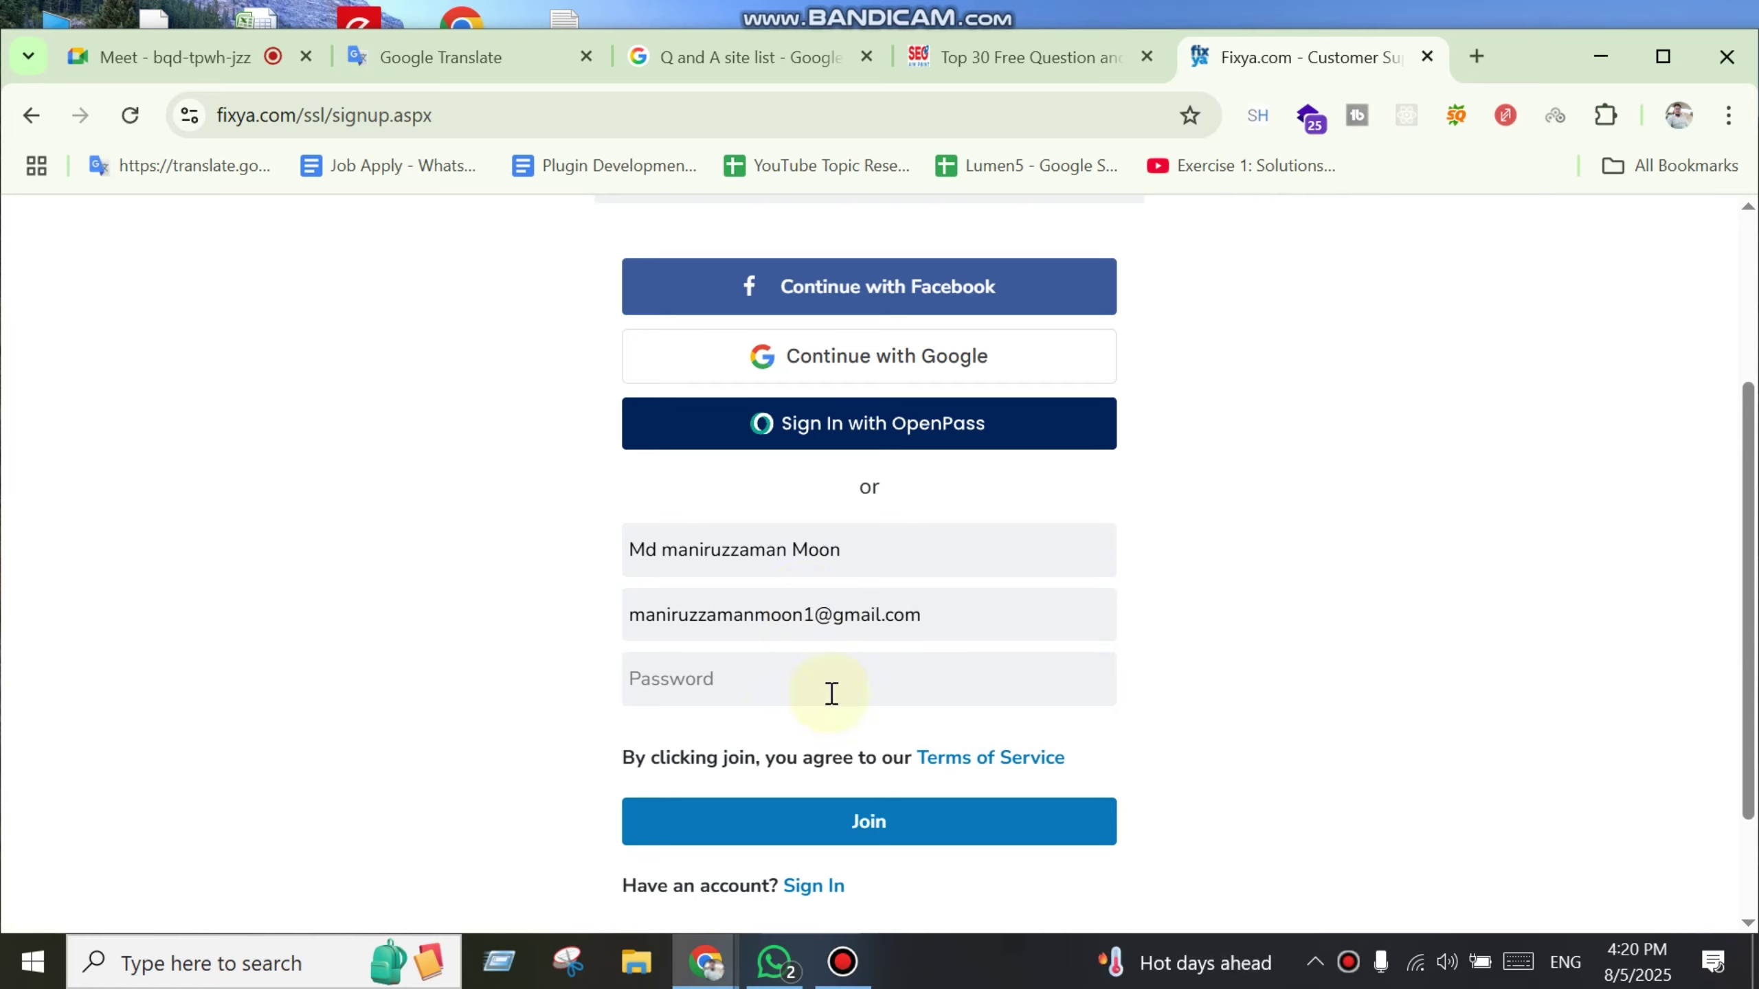
scroll(862, 769, down, 2)
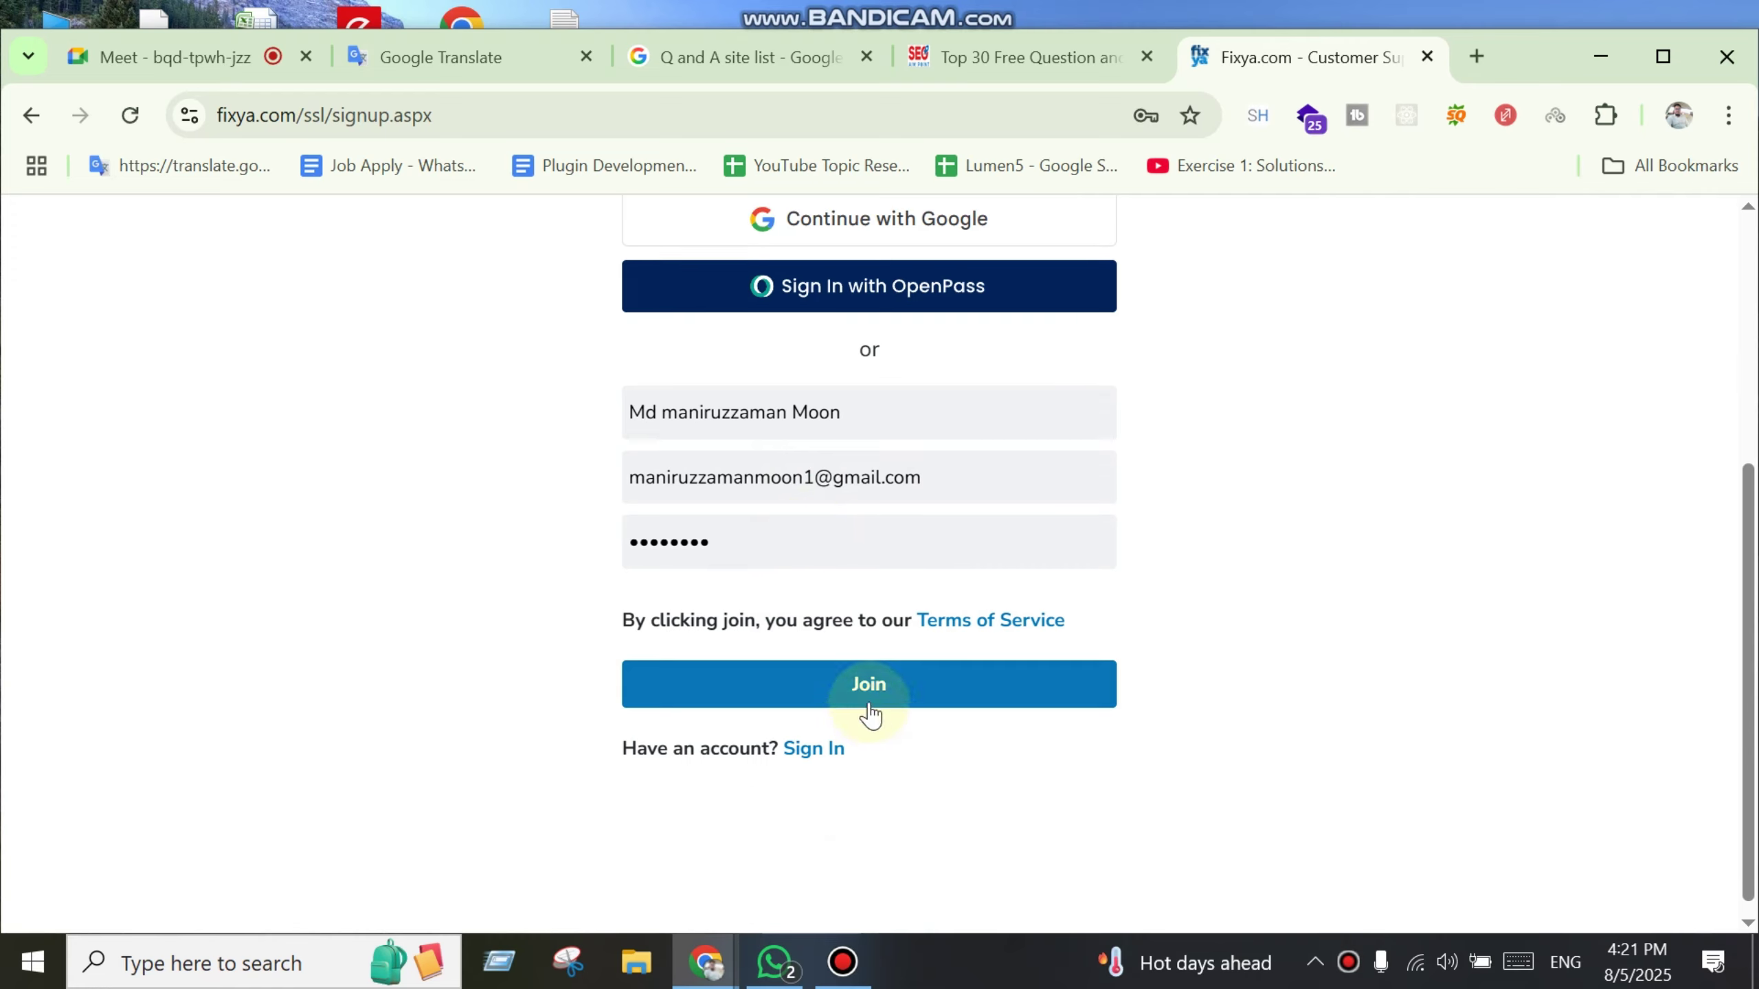
click(872, 689)
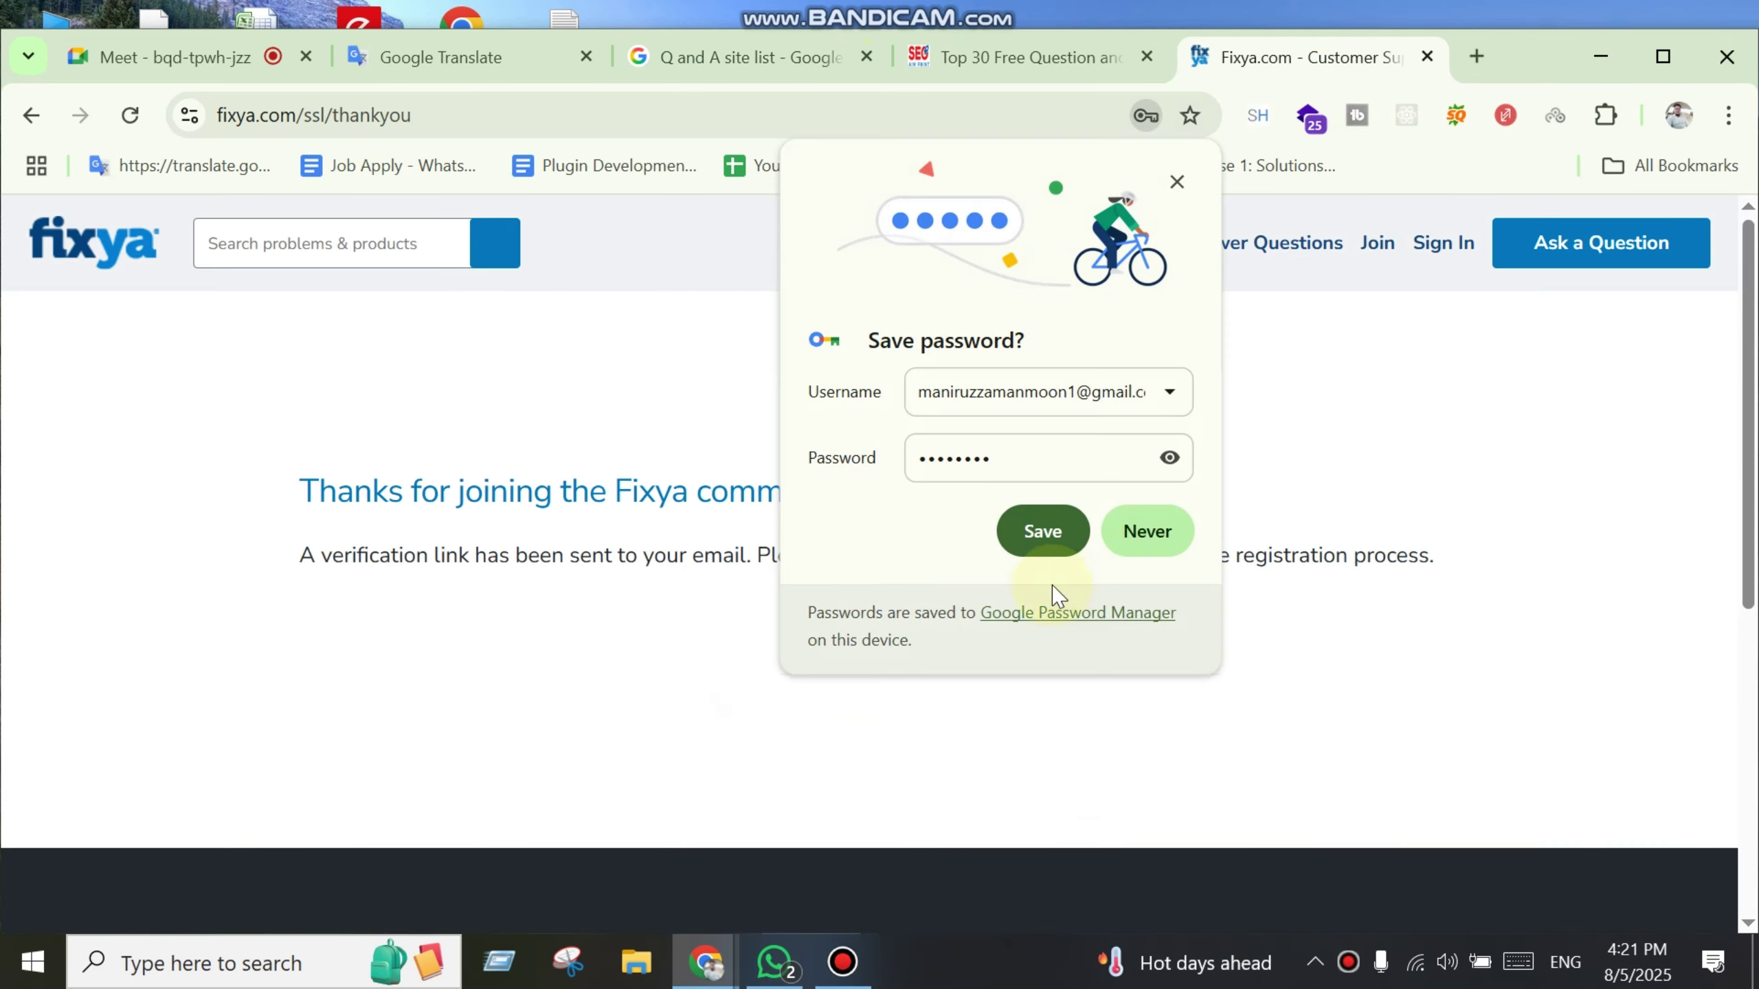
click(1045, 534)
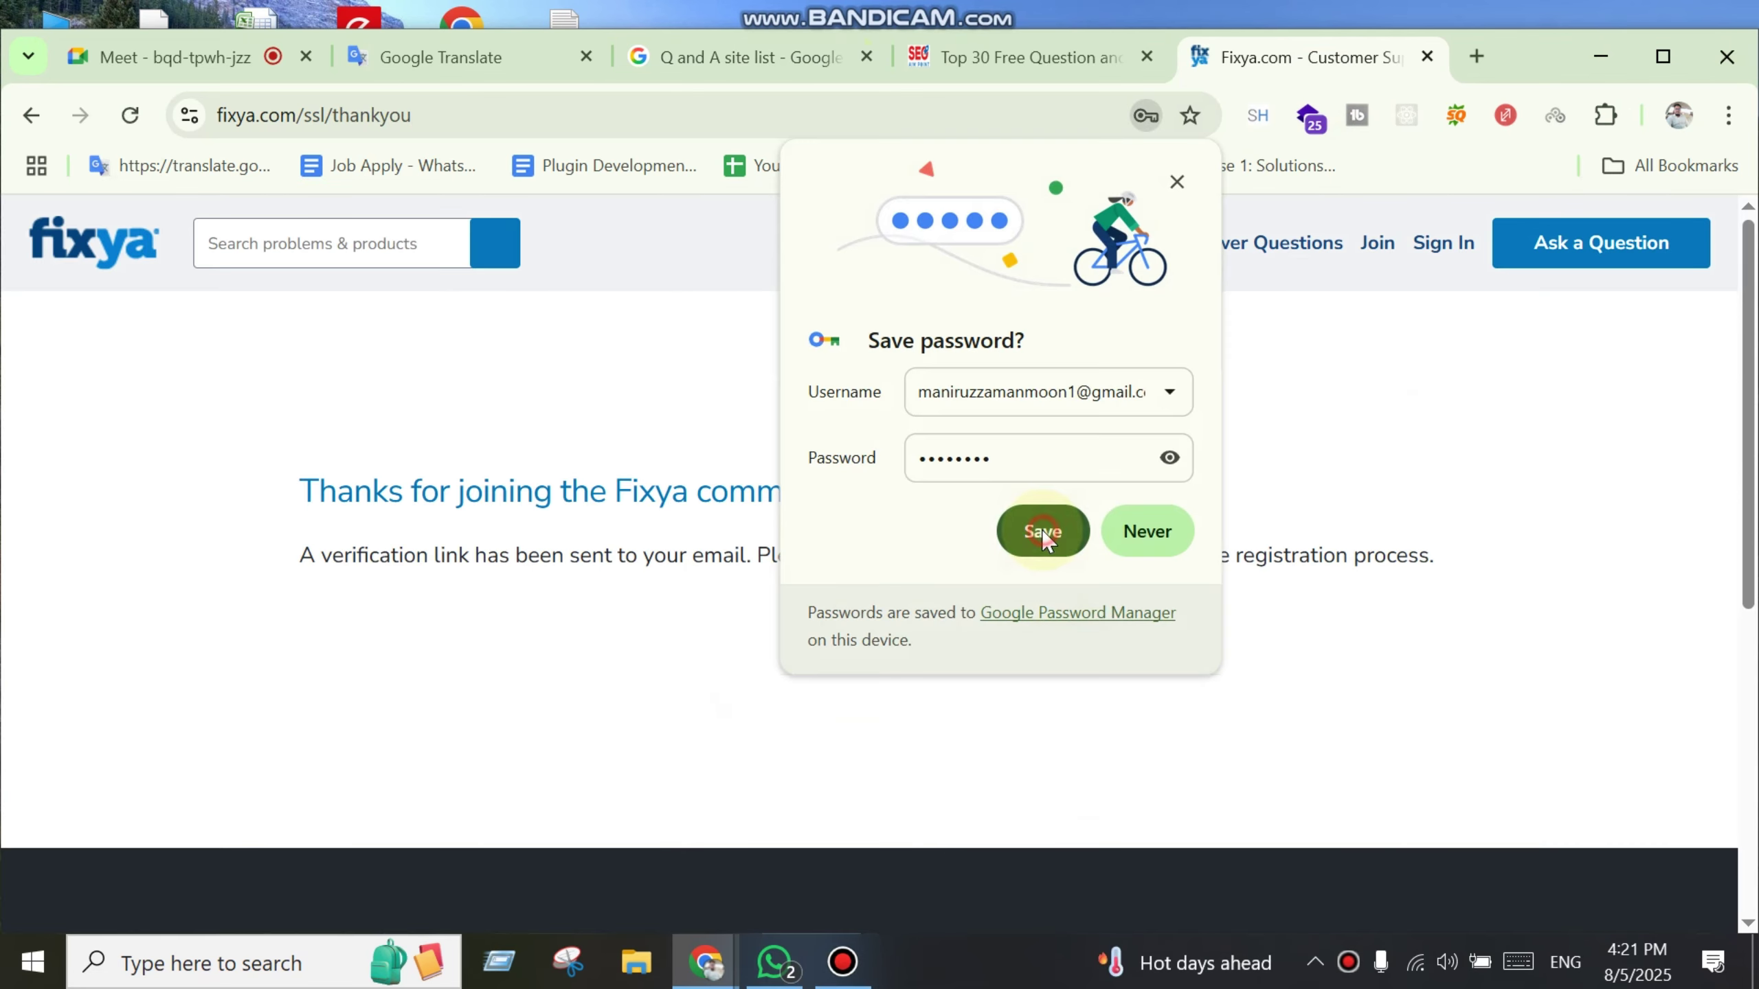
Step: Open Gmail in a new tab and move it in front of the Fixya tab
click(1477, 56)
text(gmail)
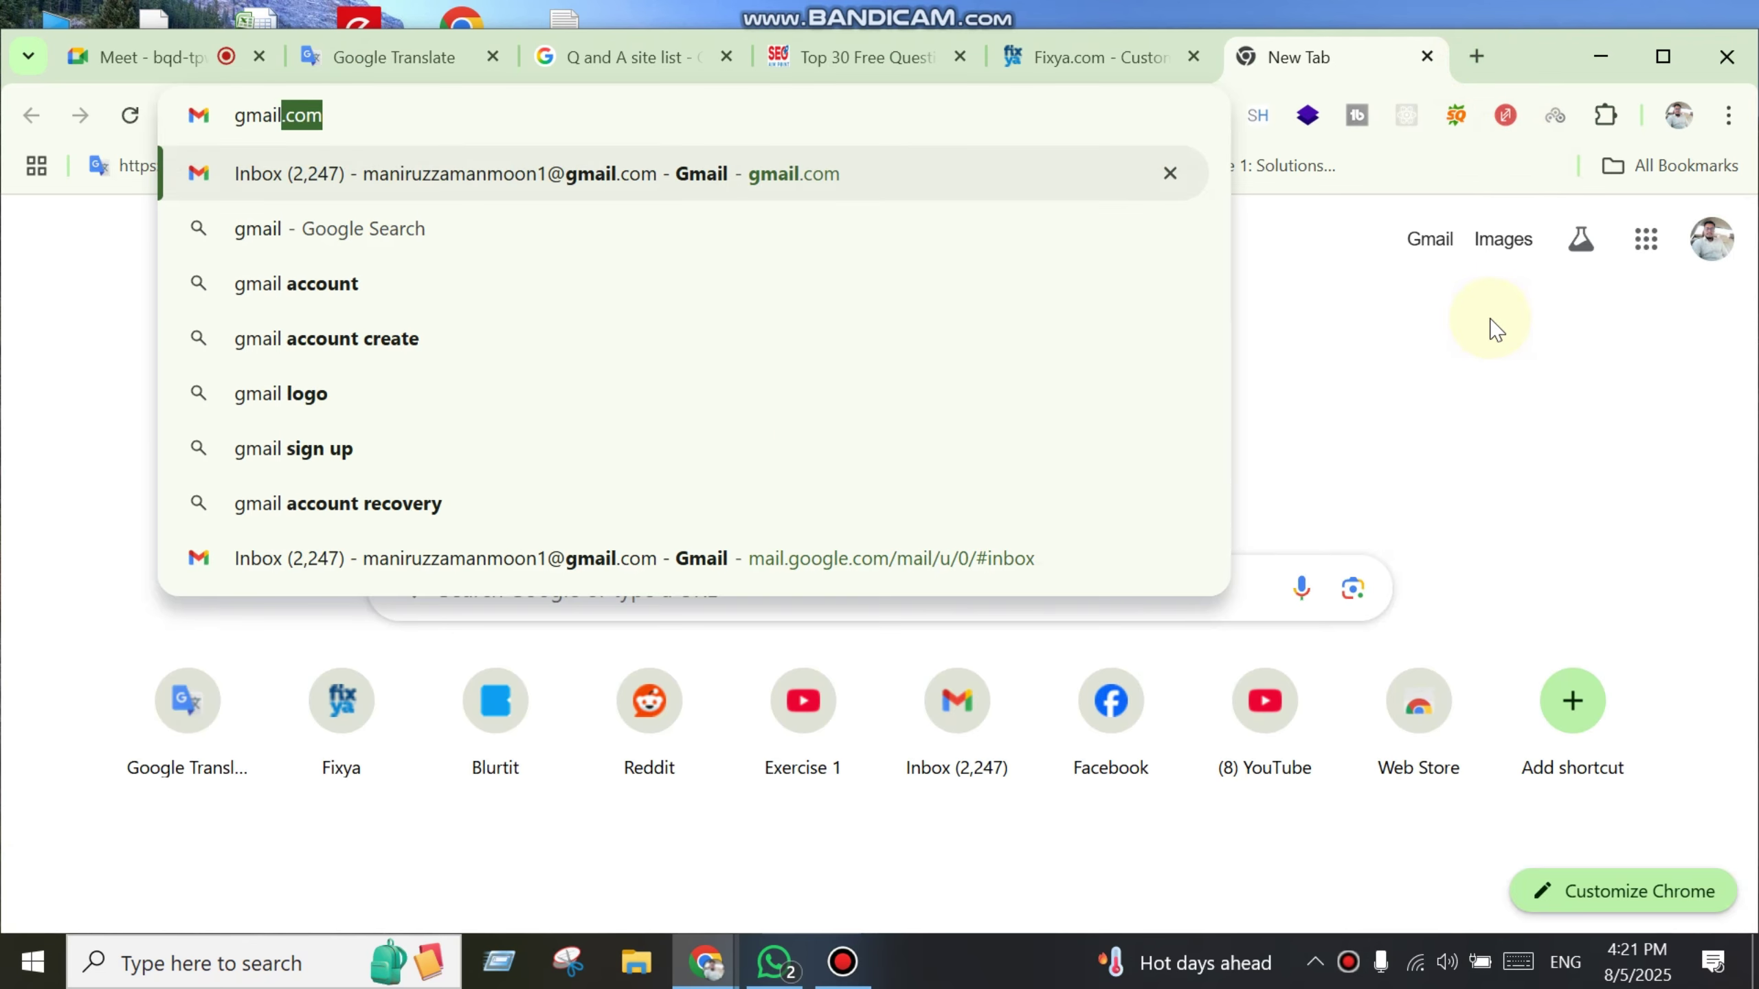
key(Return)
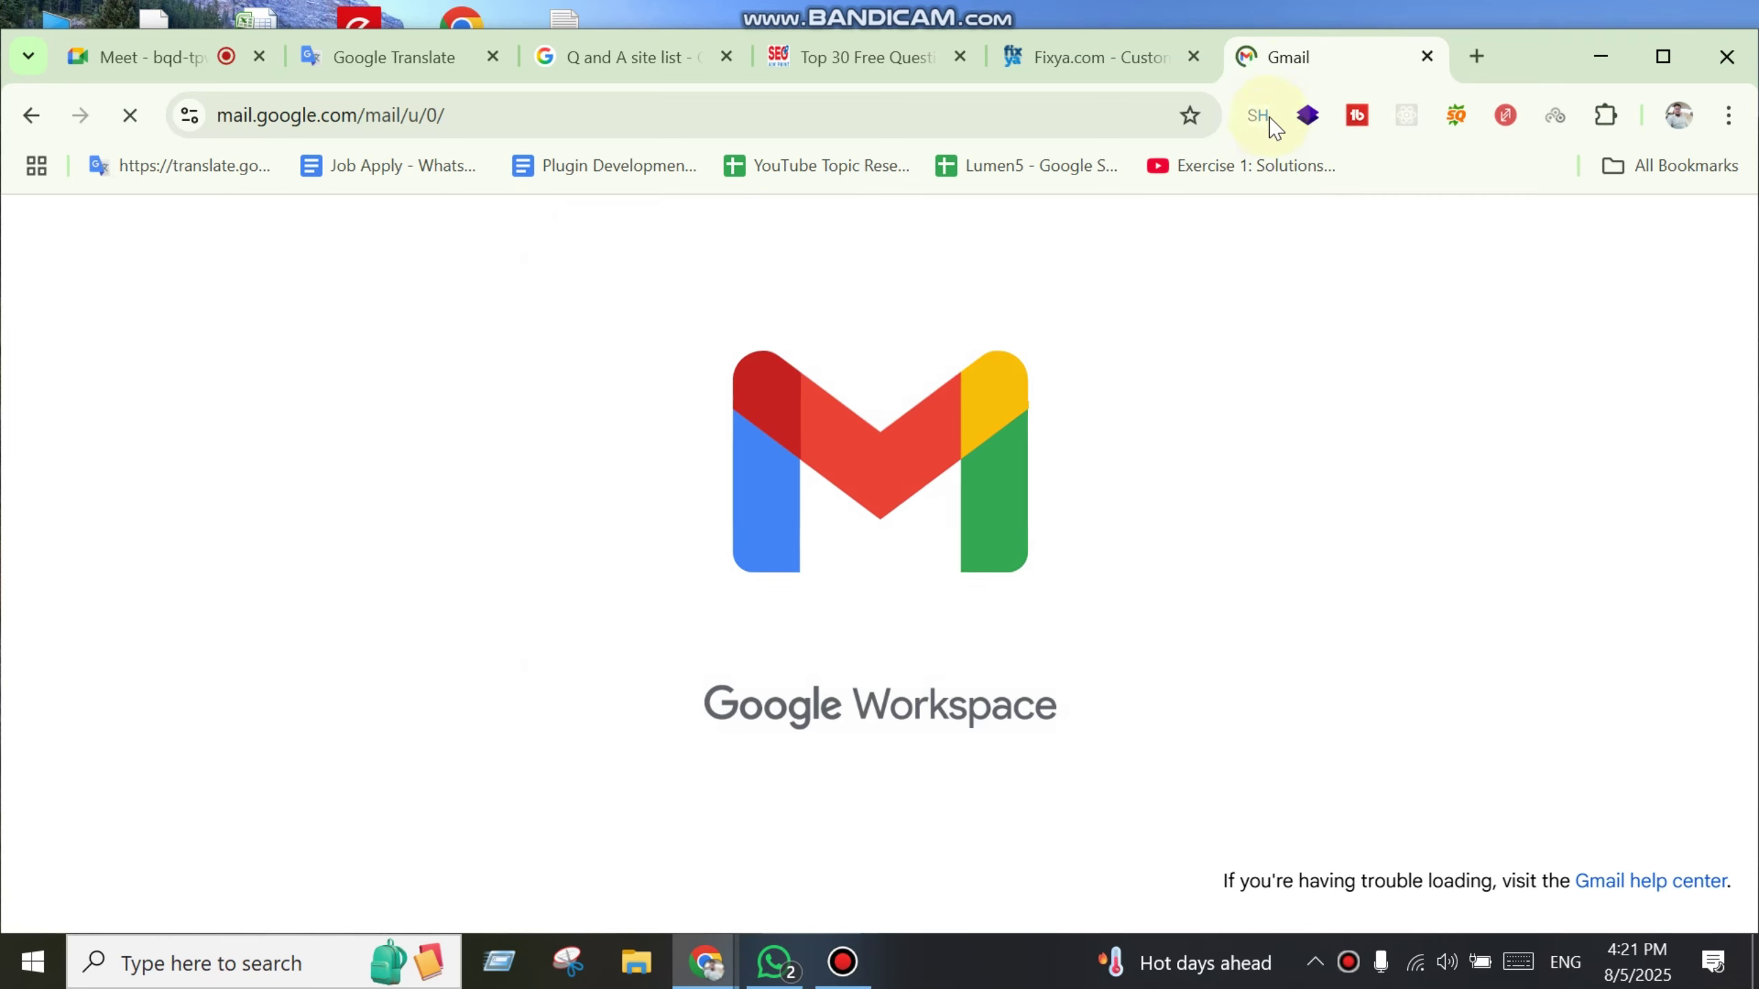
click(1316, 56)
drag(1281, 64, 1119, 55)
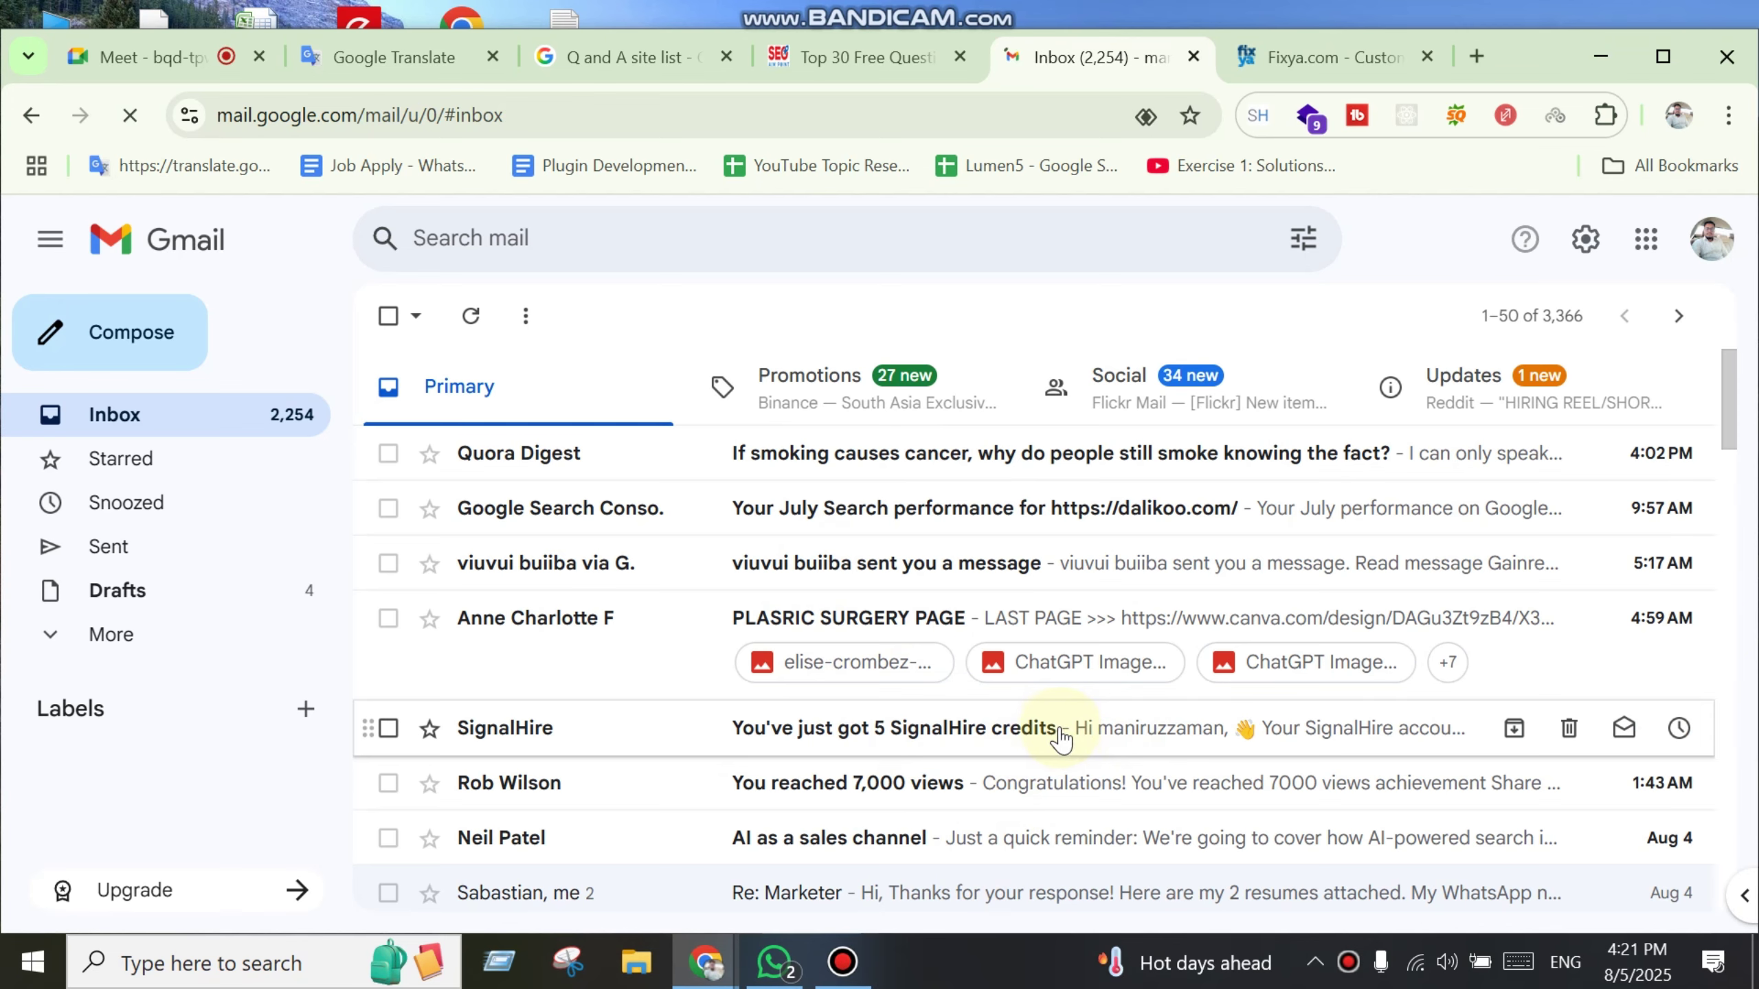
scroll(1055, 738, down, 5)
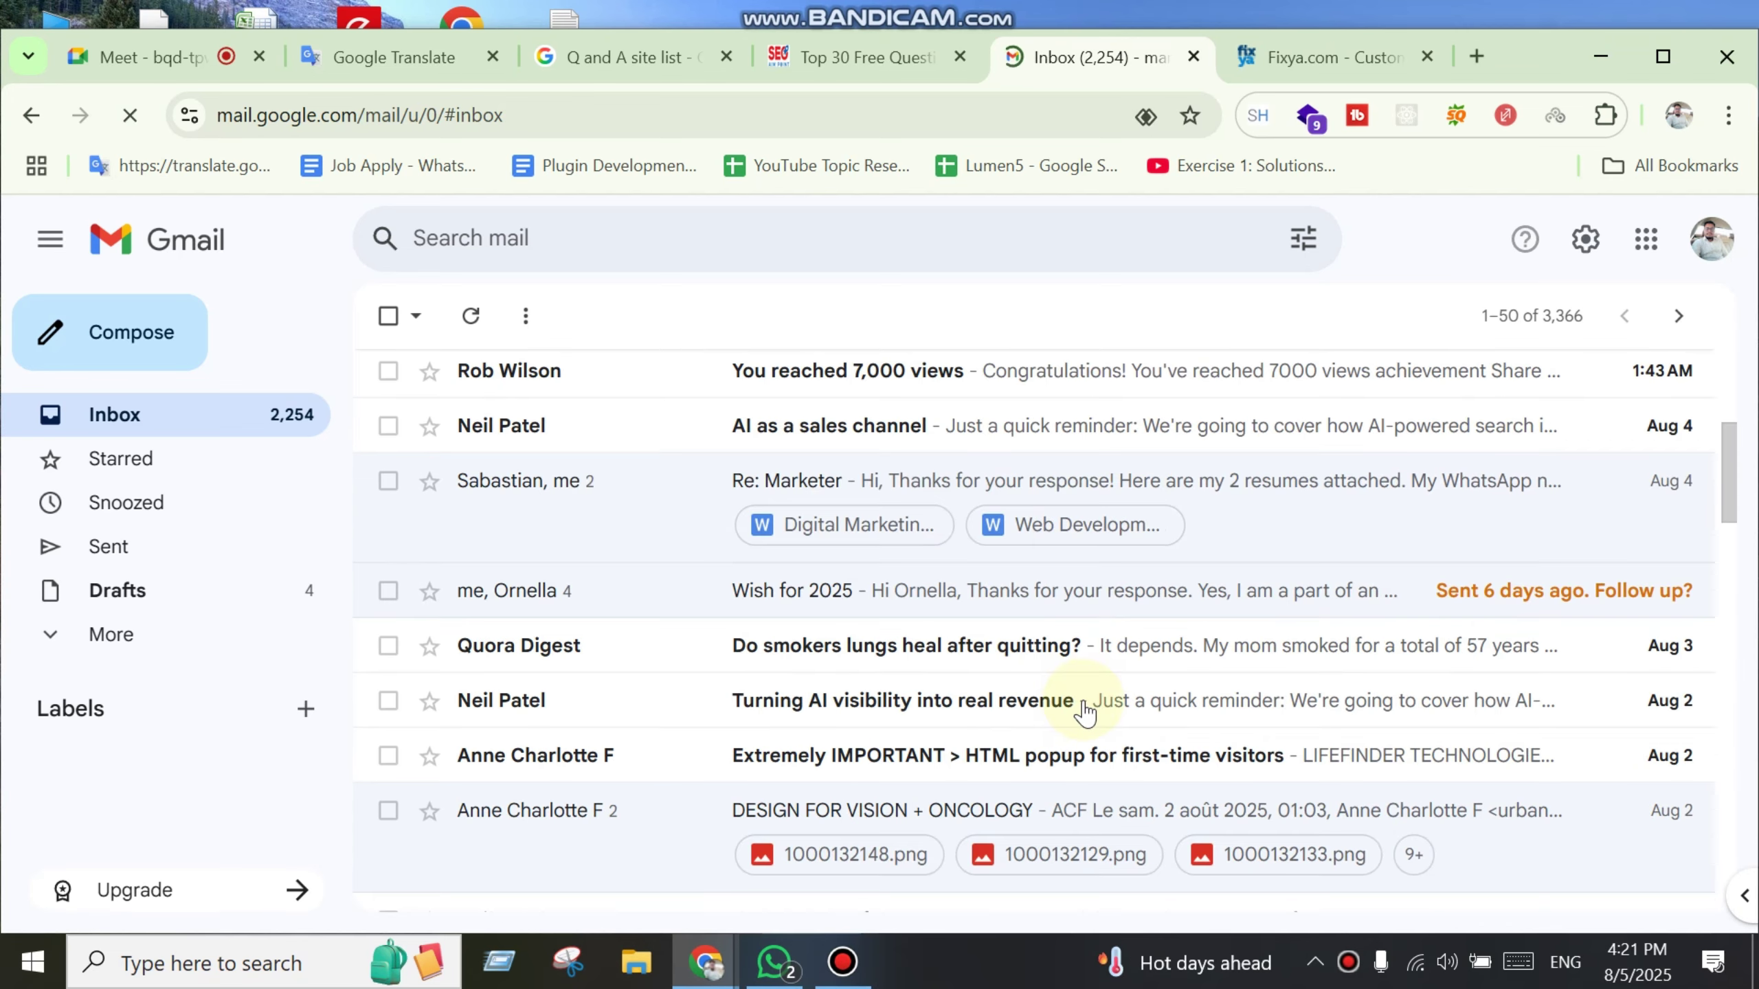
scroll(1079, 719, up, 5)
Step: Check the Fixya site name, then expand Gmail's extra folders and focus the Search mail box
click(1323, 57)
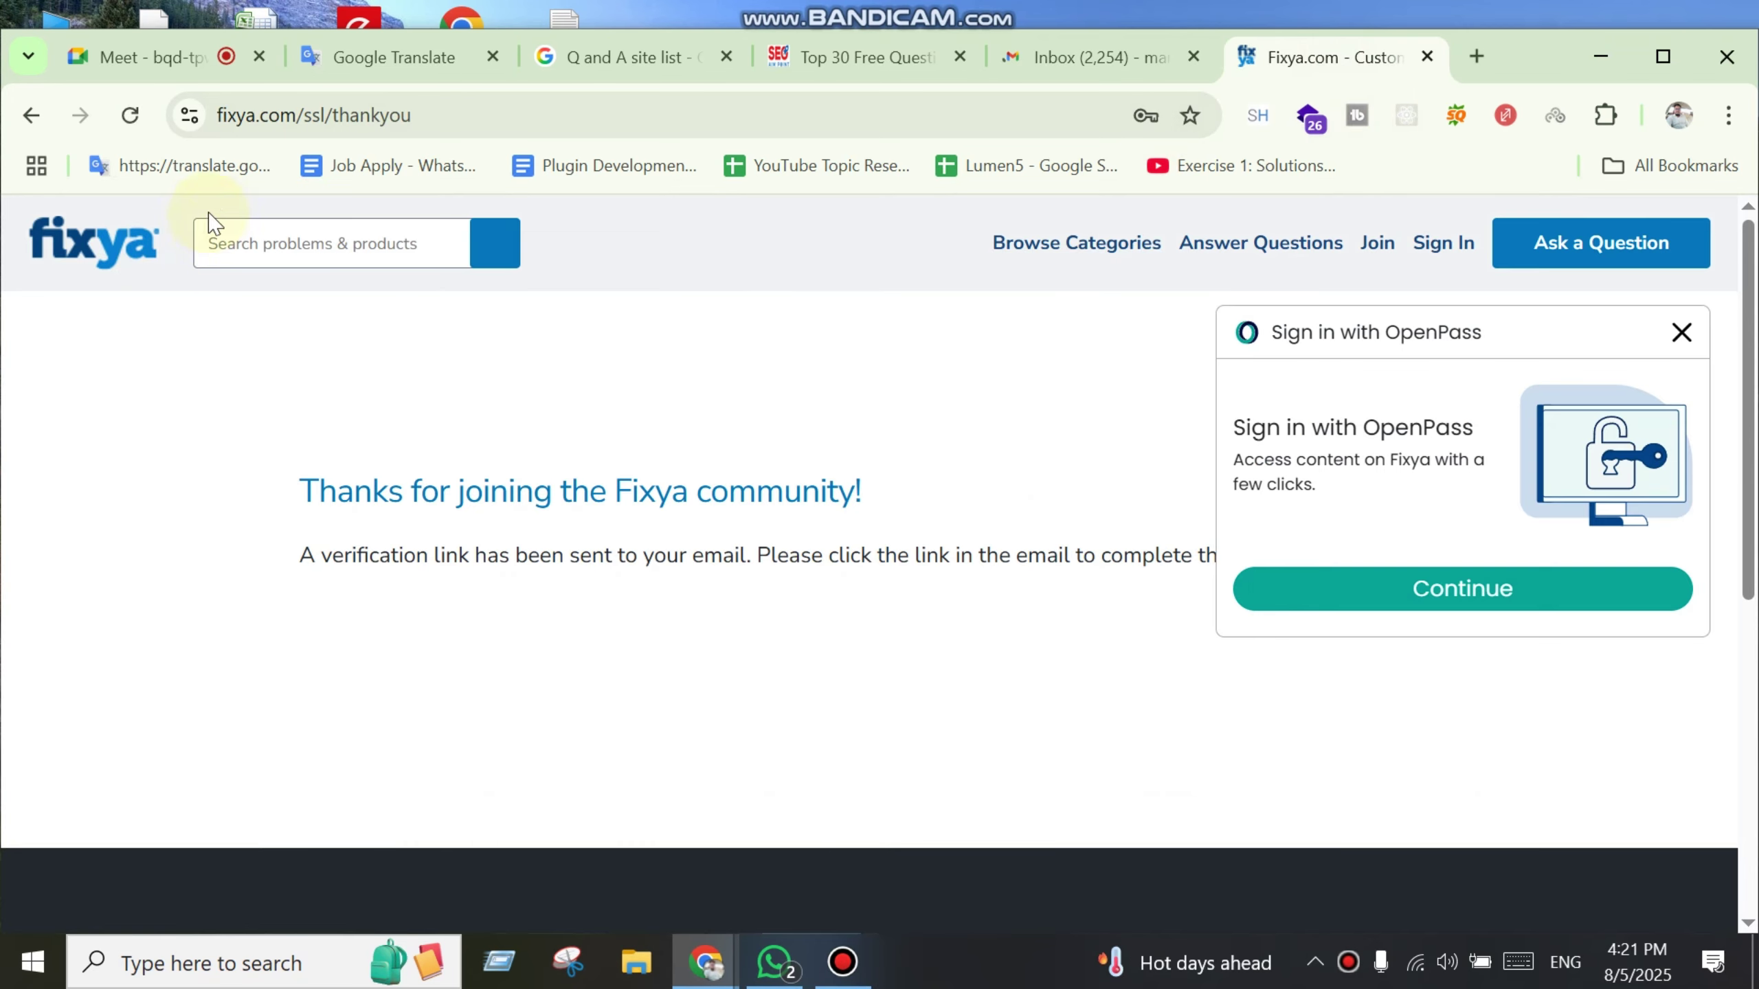
double_click(258, 116)
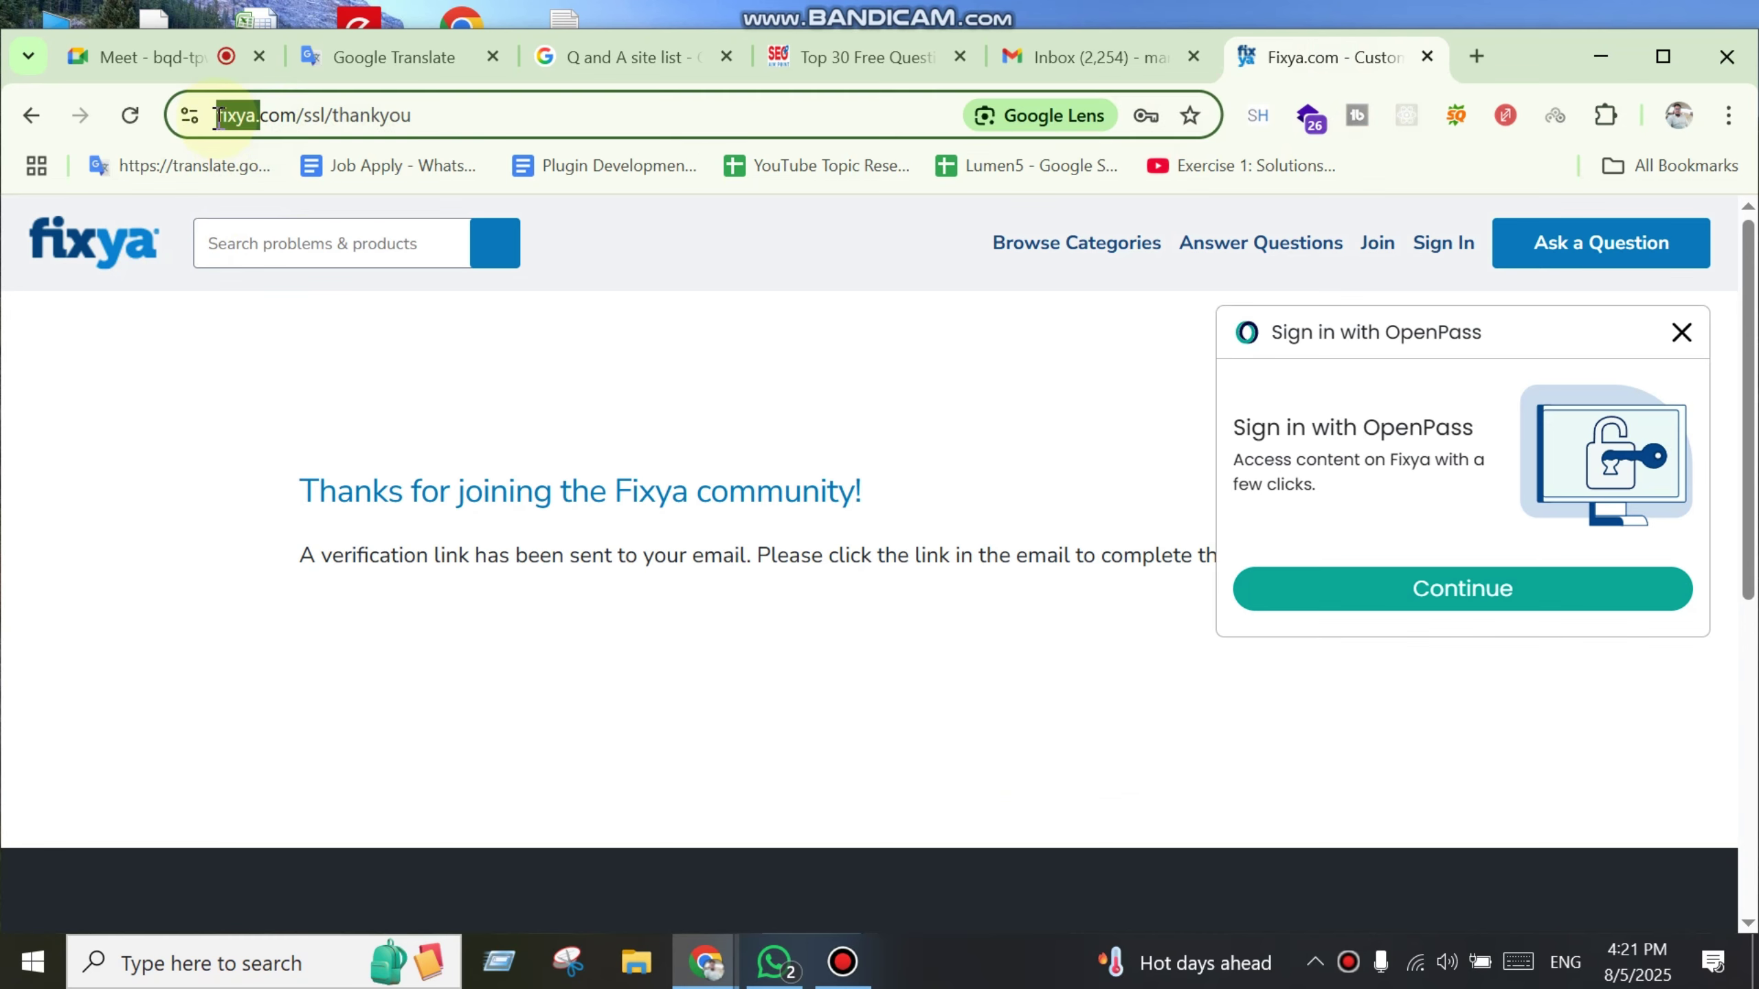
click(1071, 58)
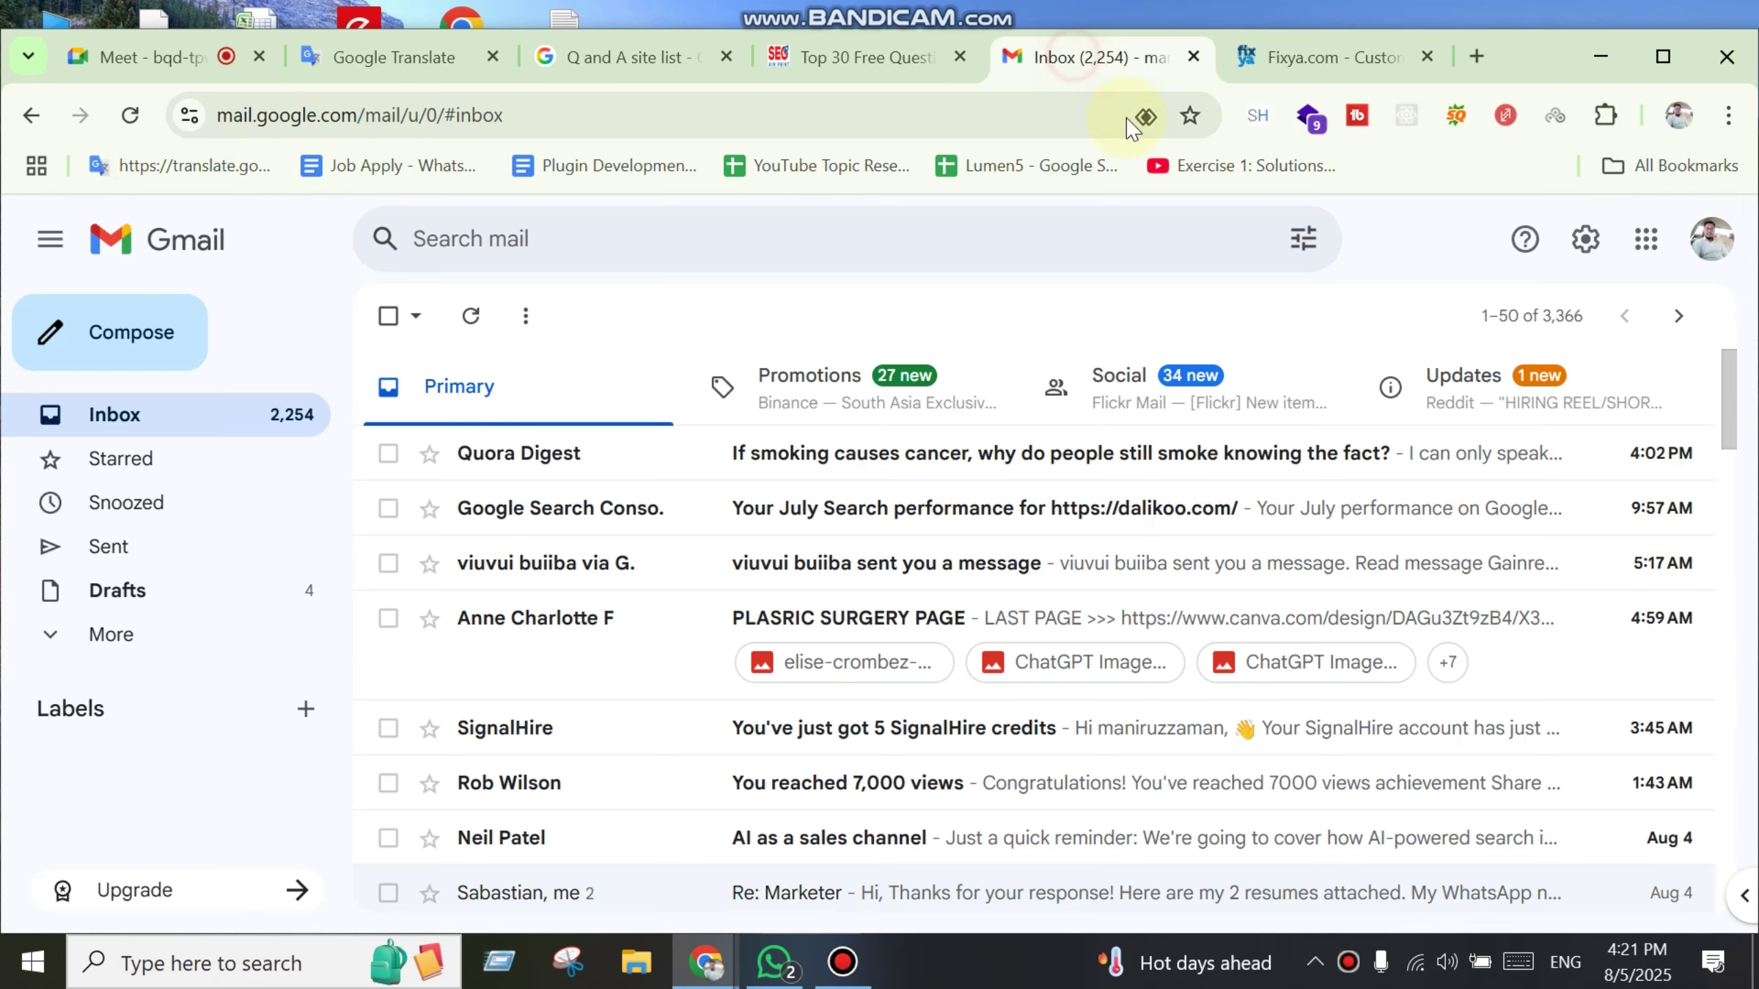
click(34, 644)
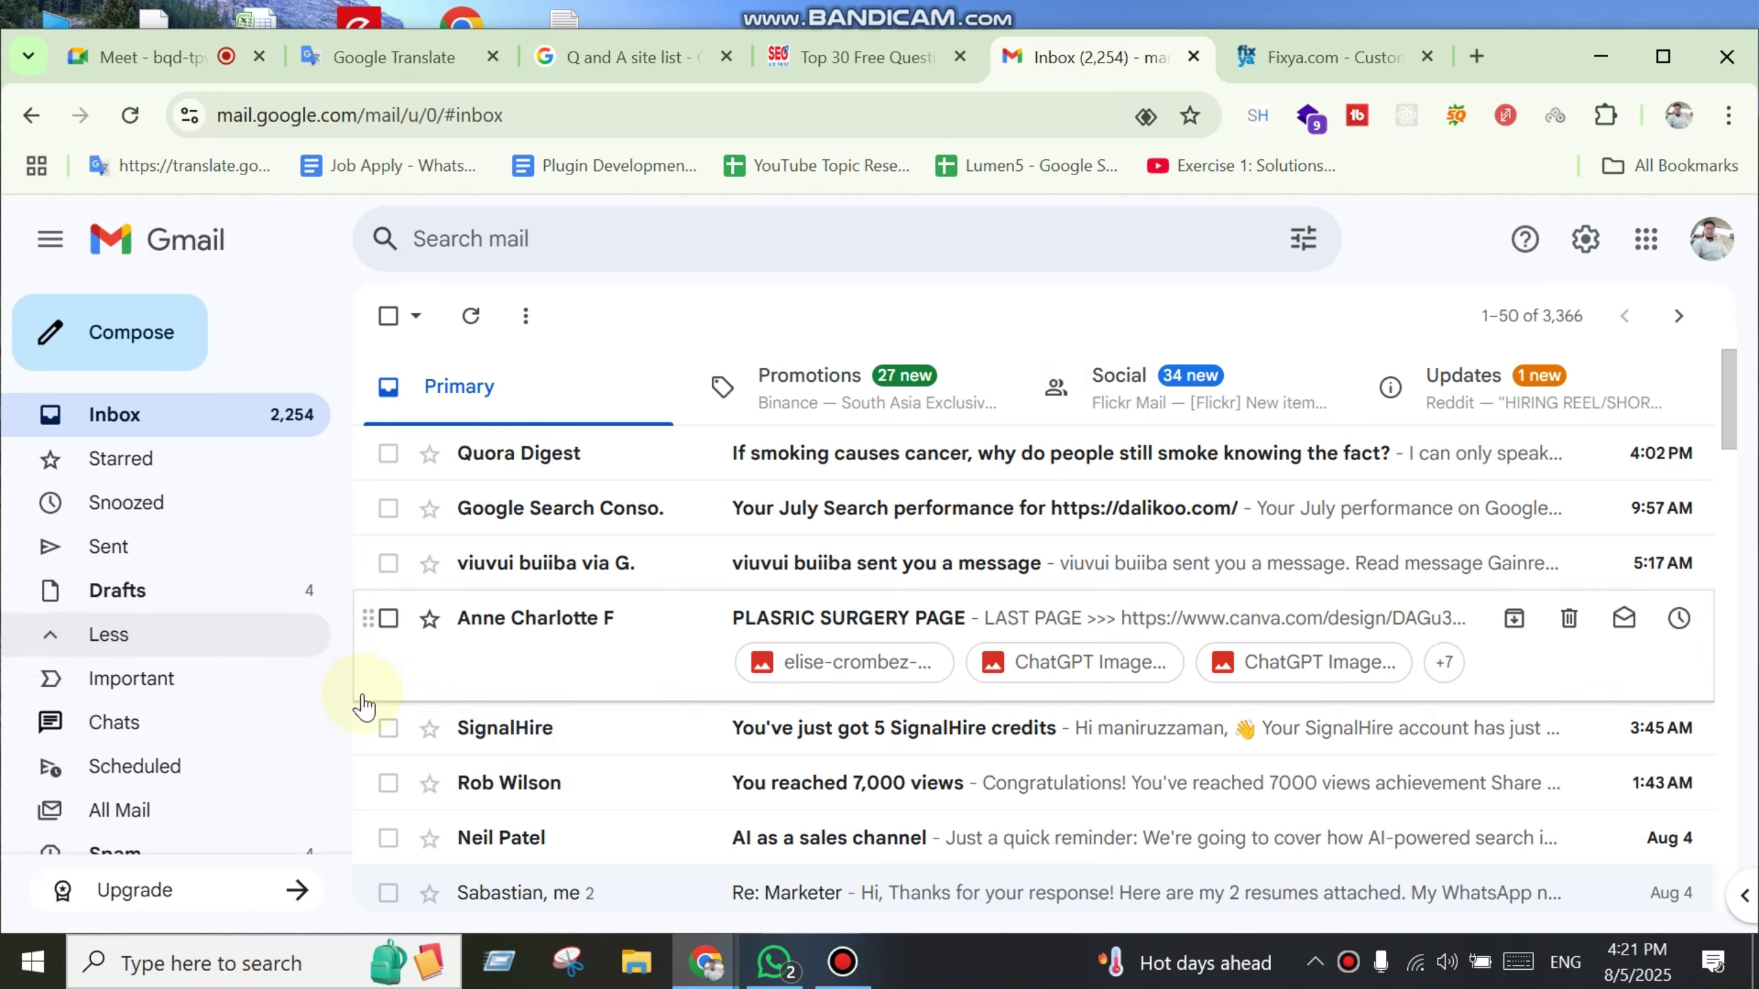
scroll(279, 723, down, 2)
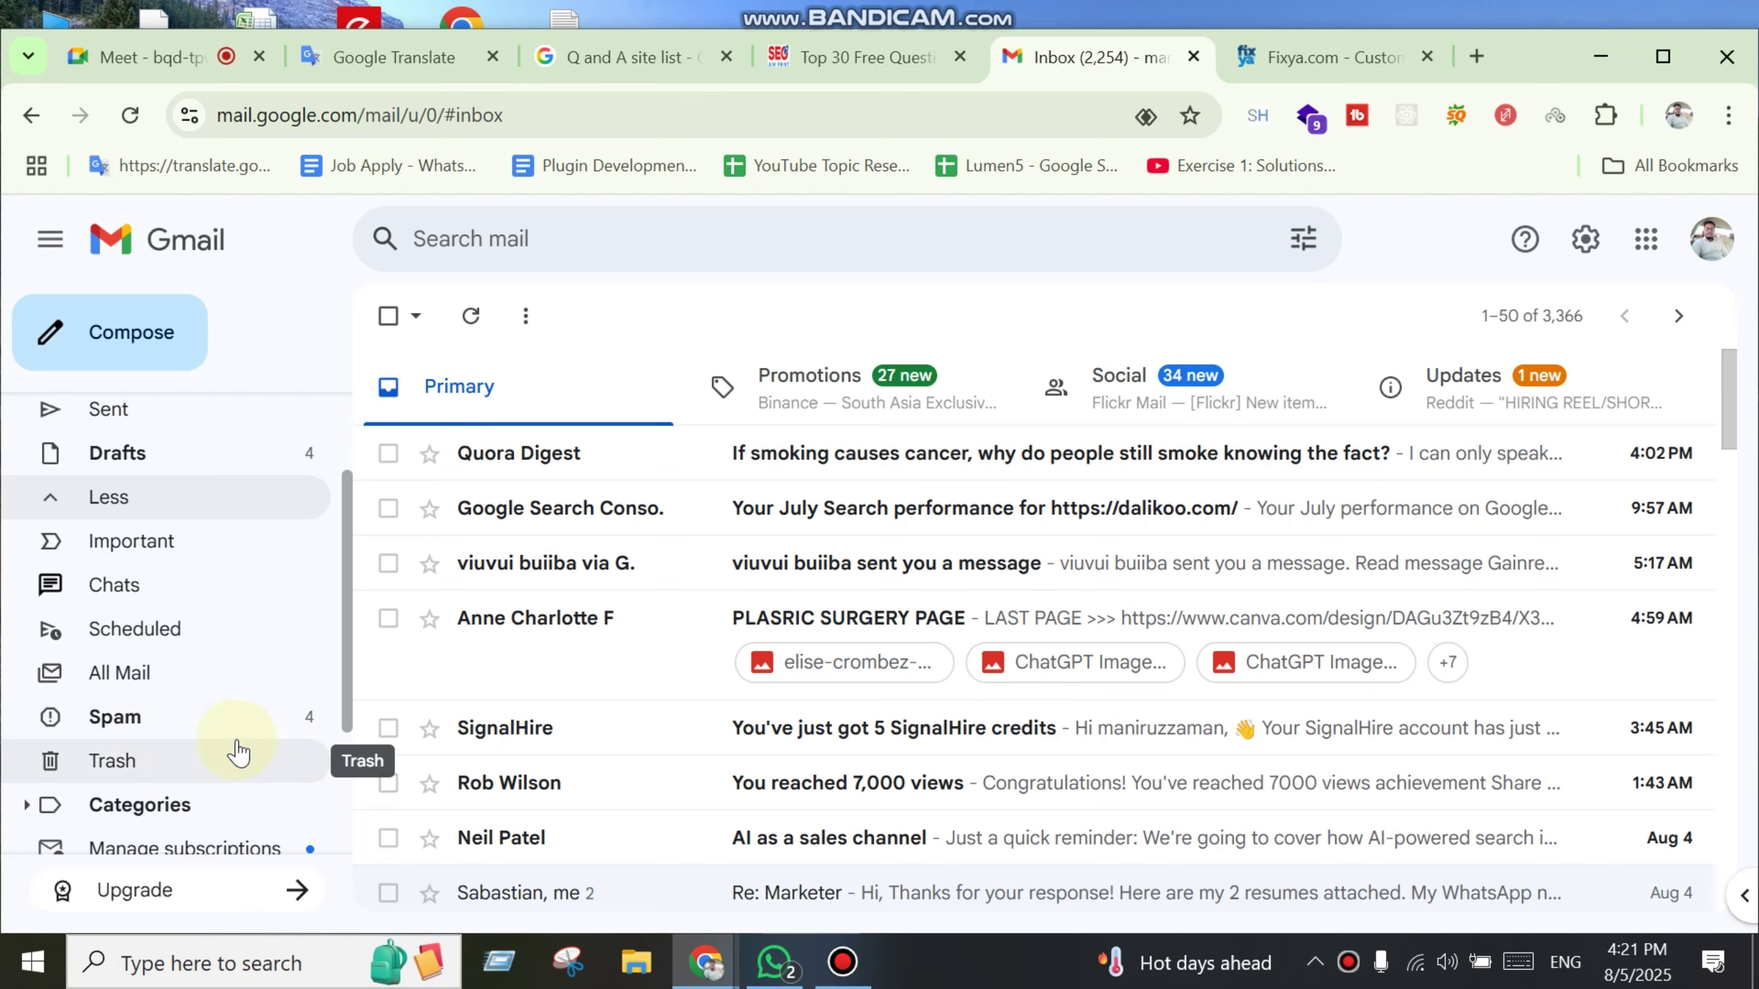
scroll(239, 745, down, 1)
scroll(244, 736, down, 3)
scroll(229, 700, up, 4)
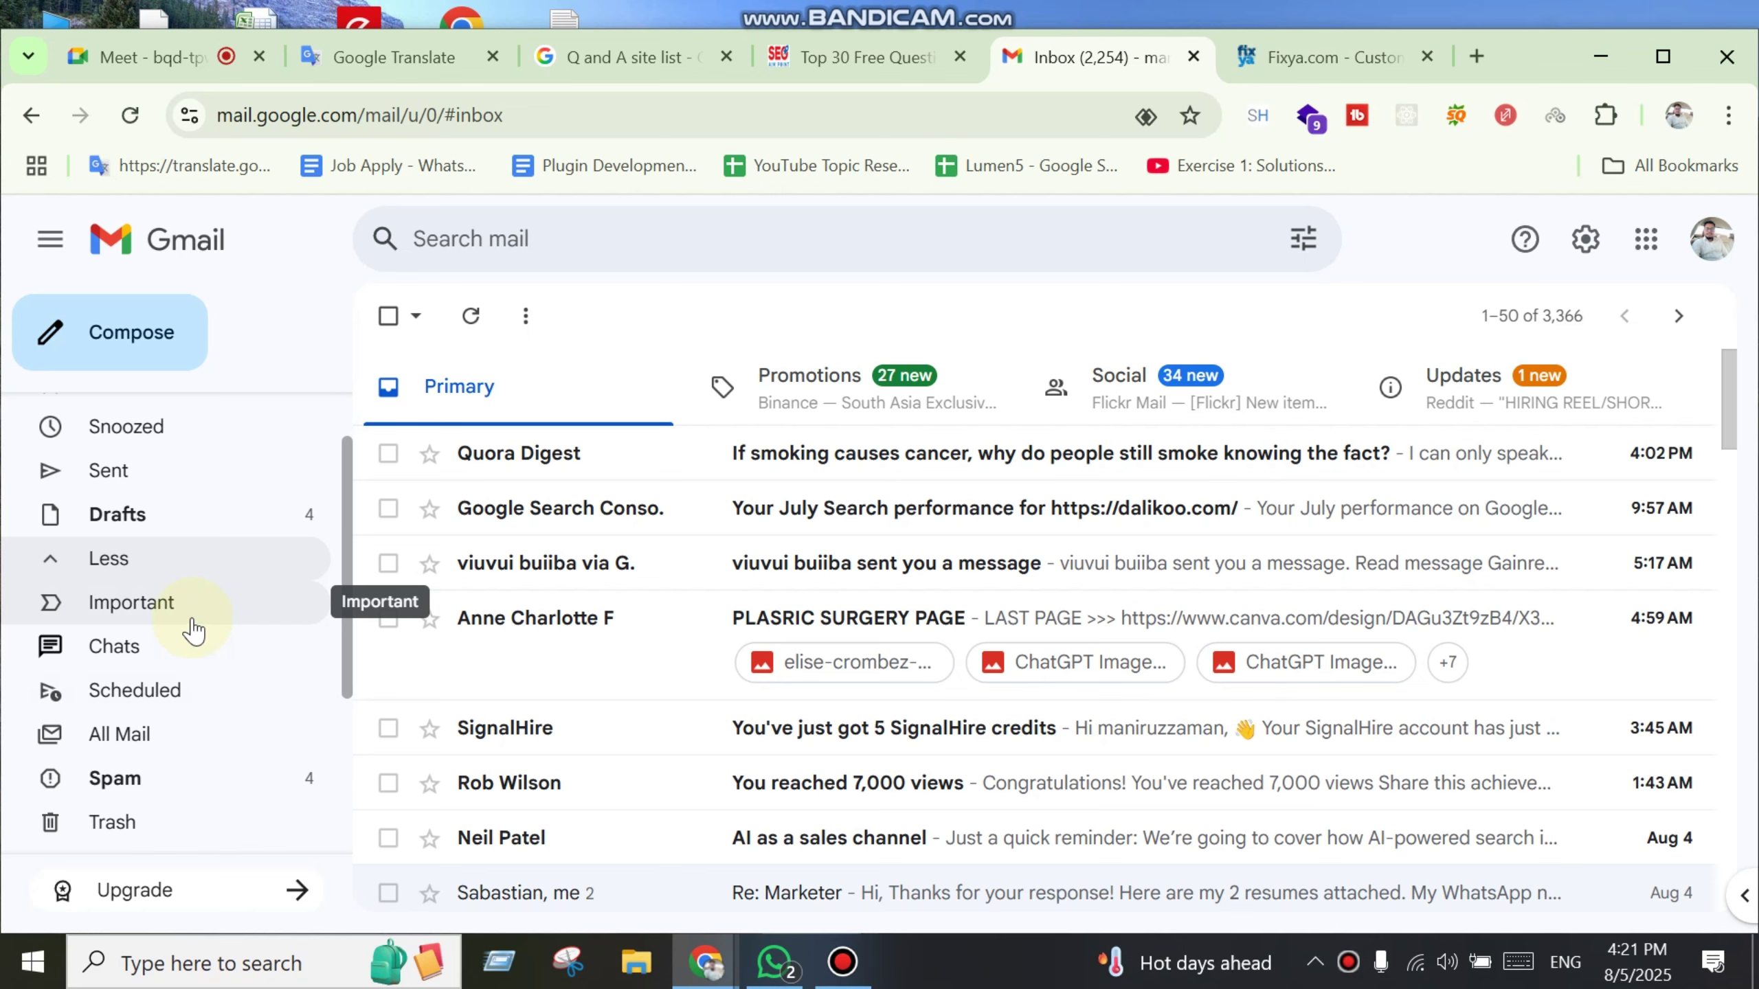
click(623, 227)
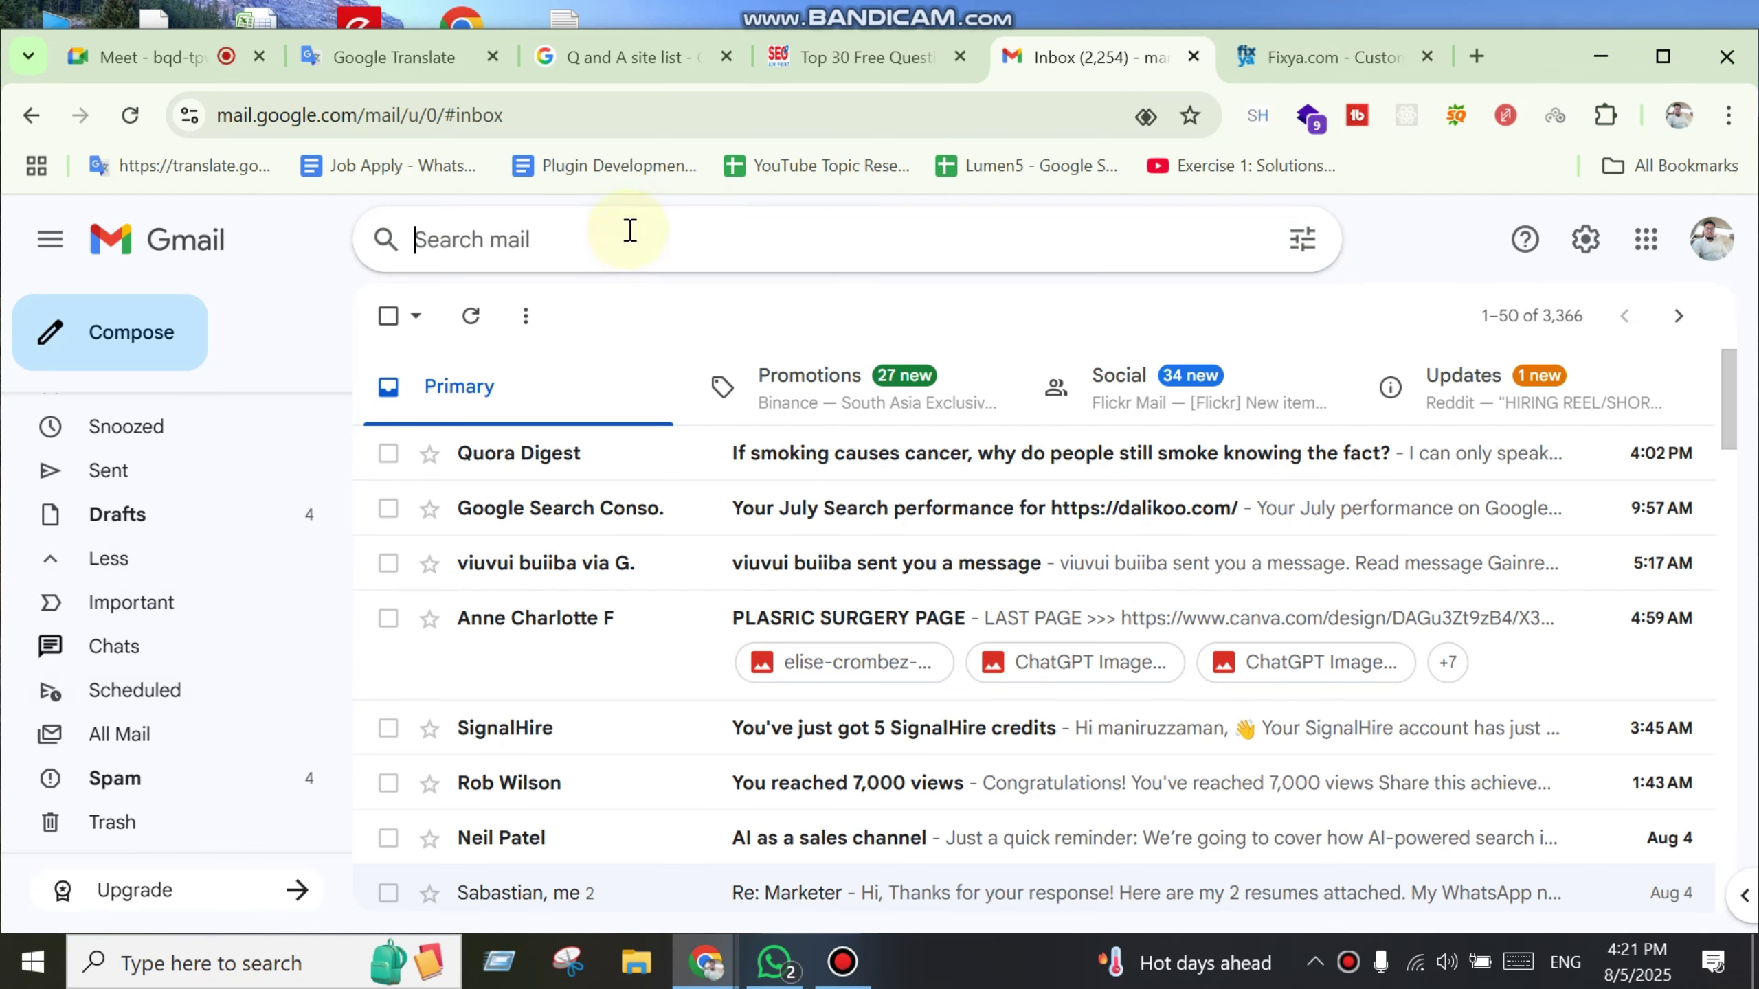
Step: Search the mailbox for 'fixya' and check the Spam and Important folders
text(fixya.)
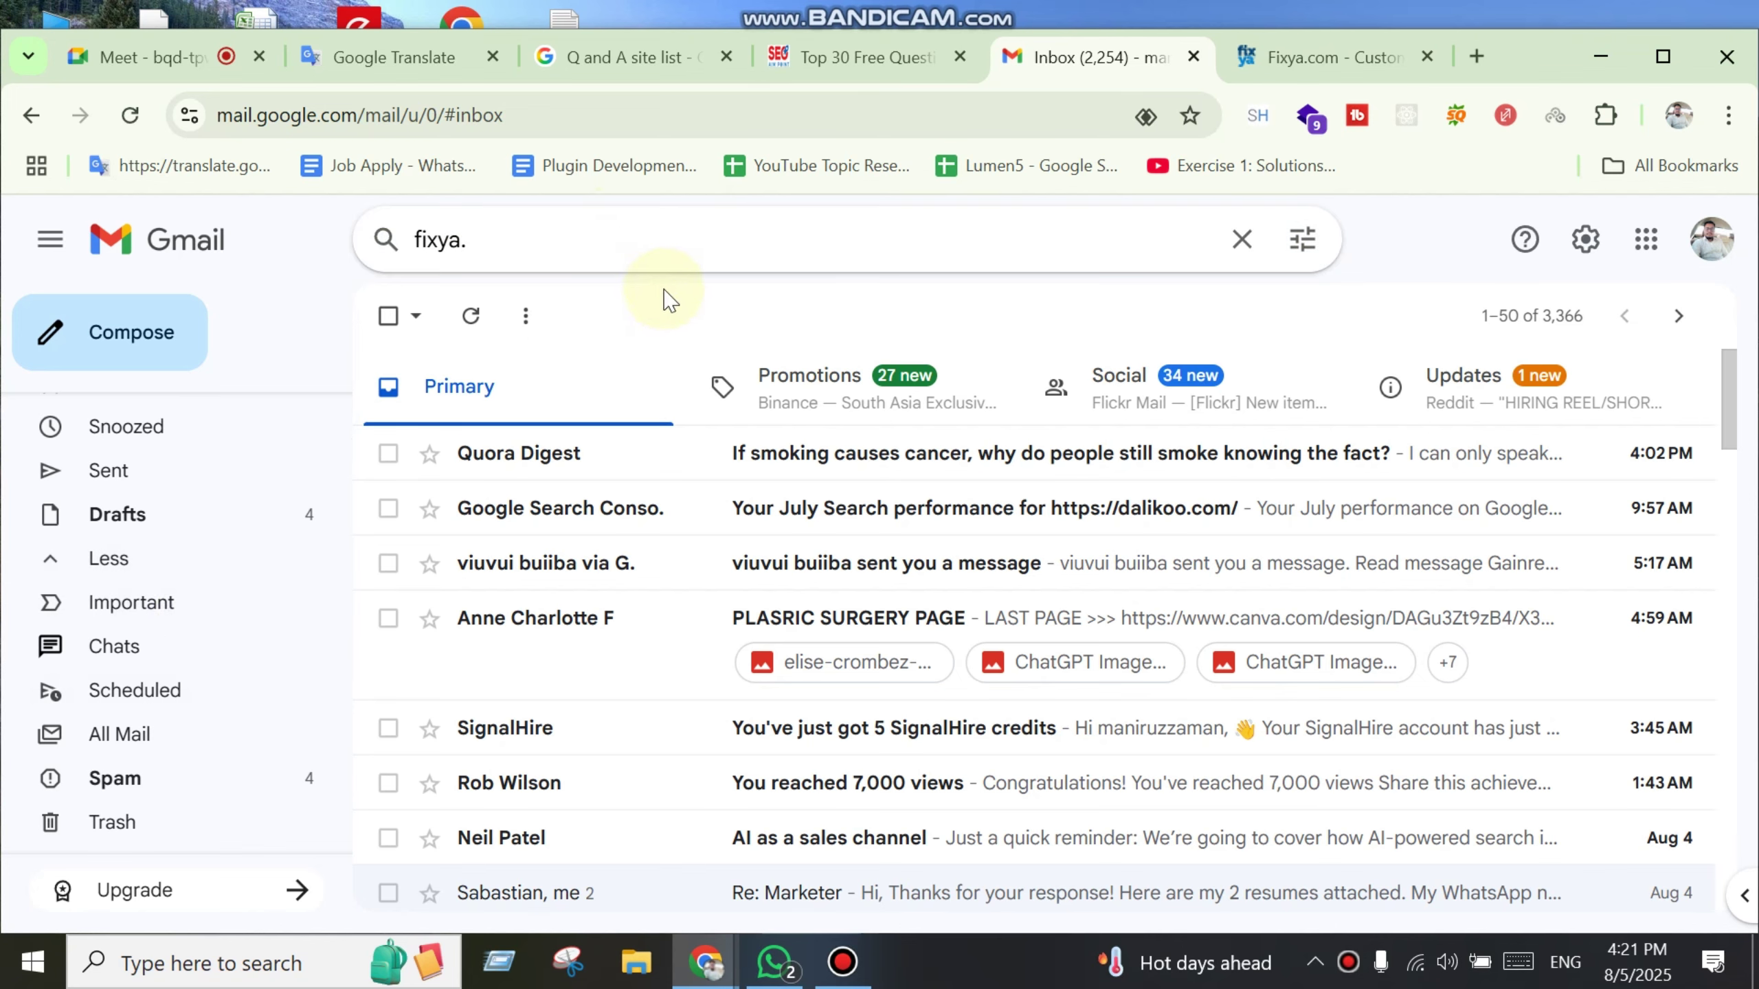
key(BackSpace)
key(Return)
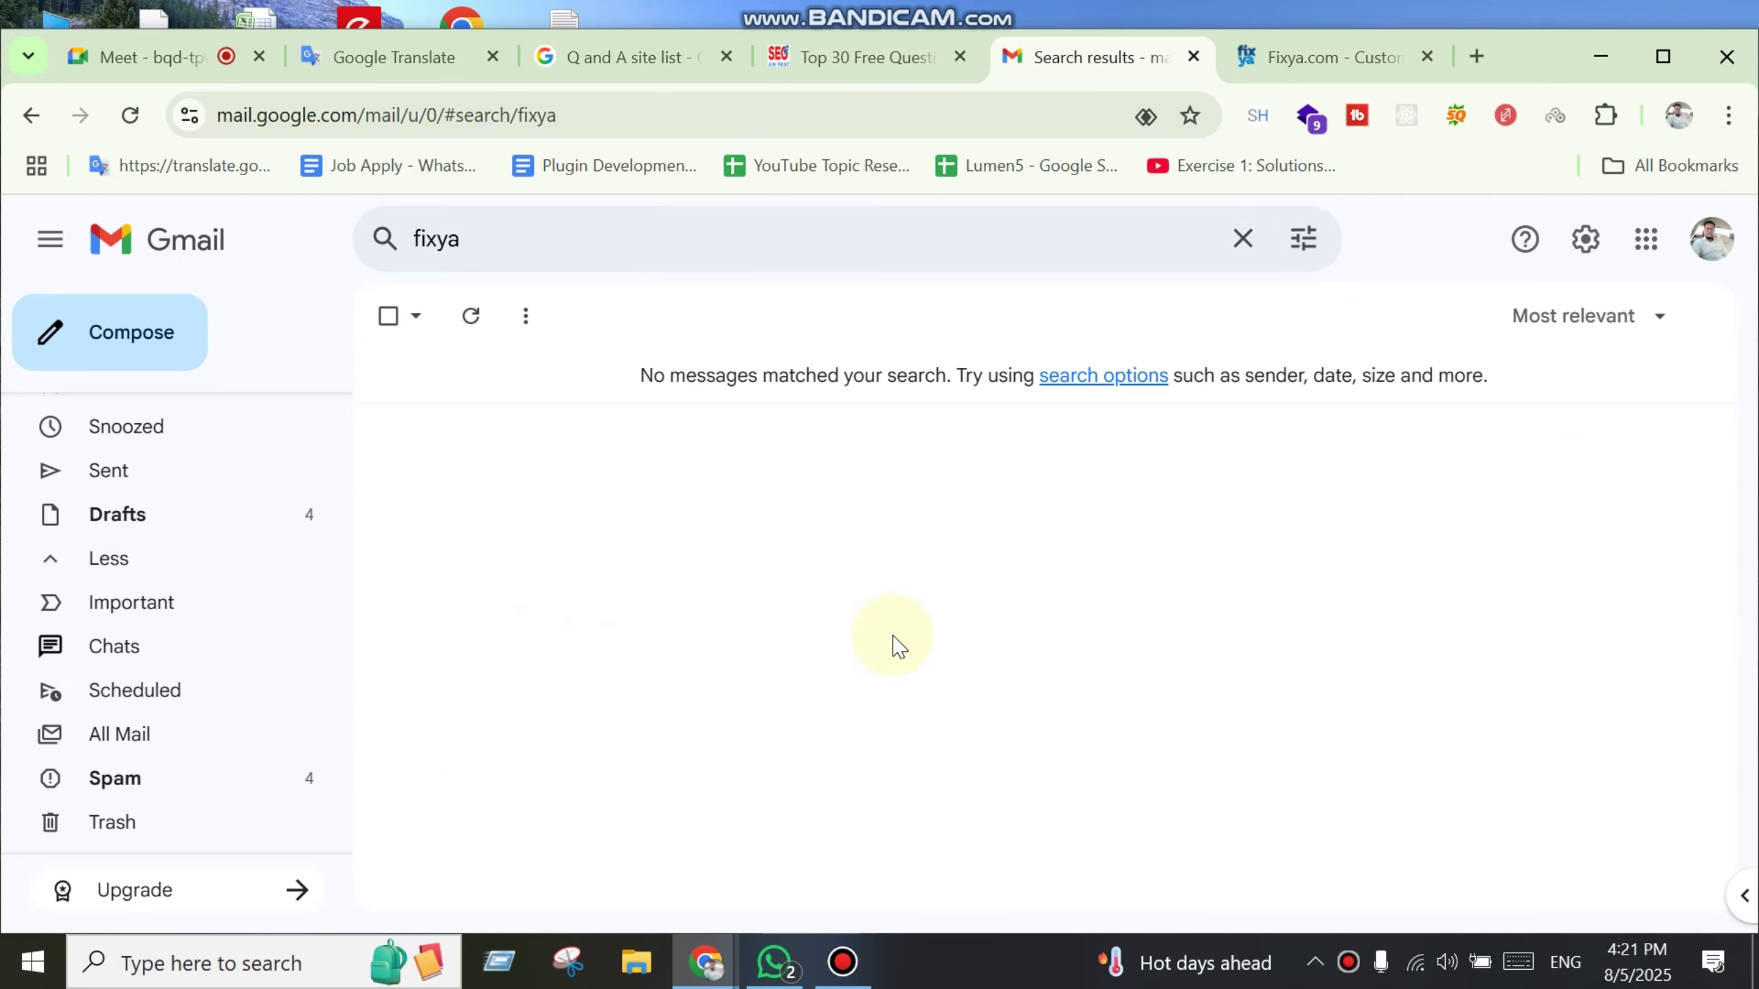
scroll(157, 735, down, 4)
click(116, 523)
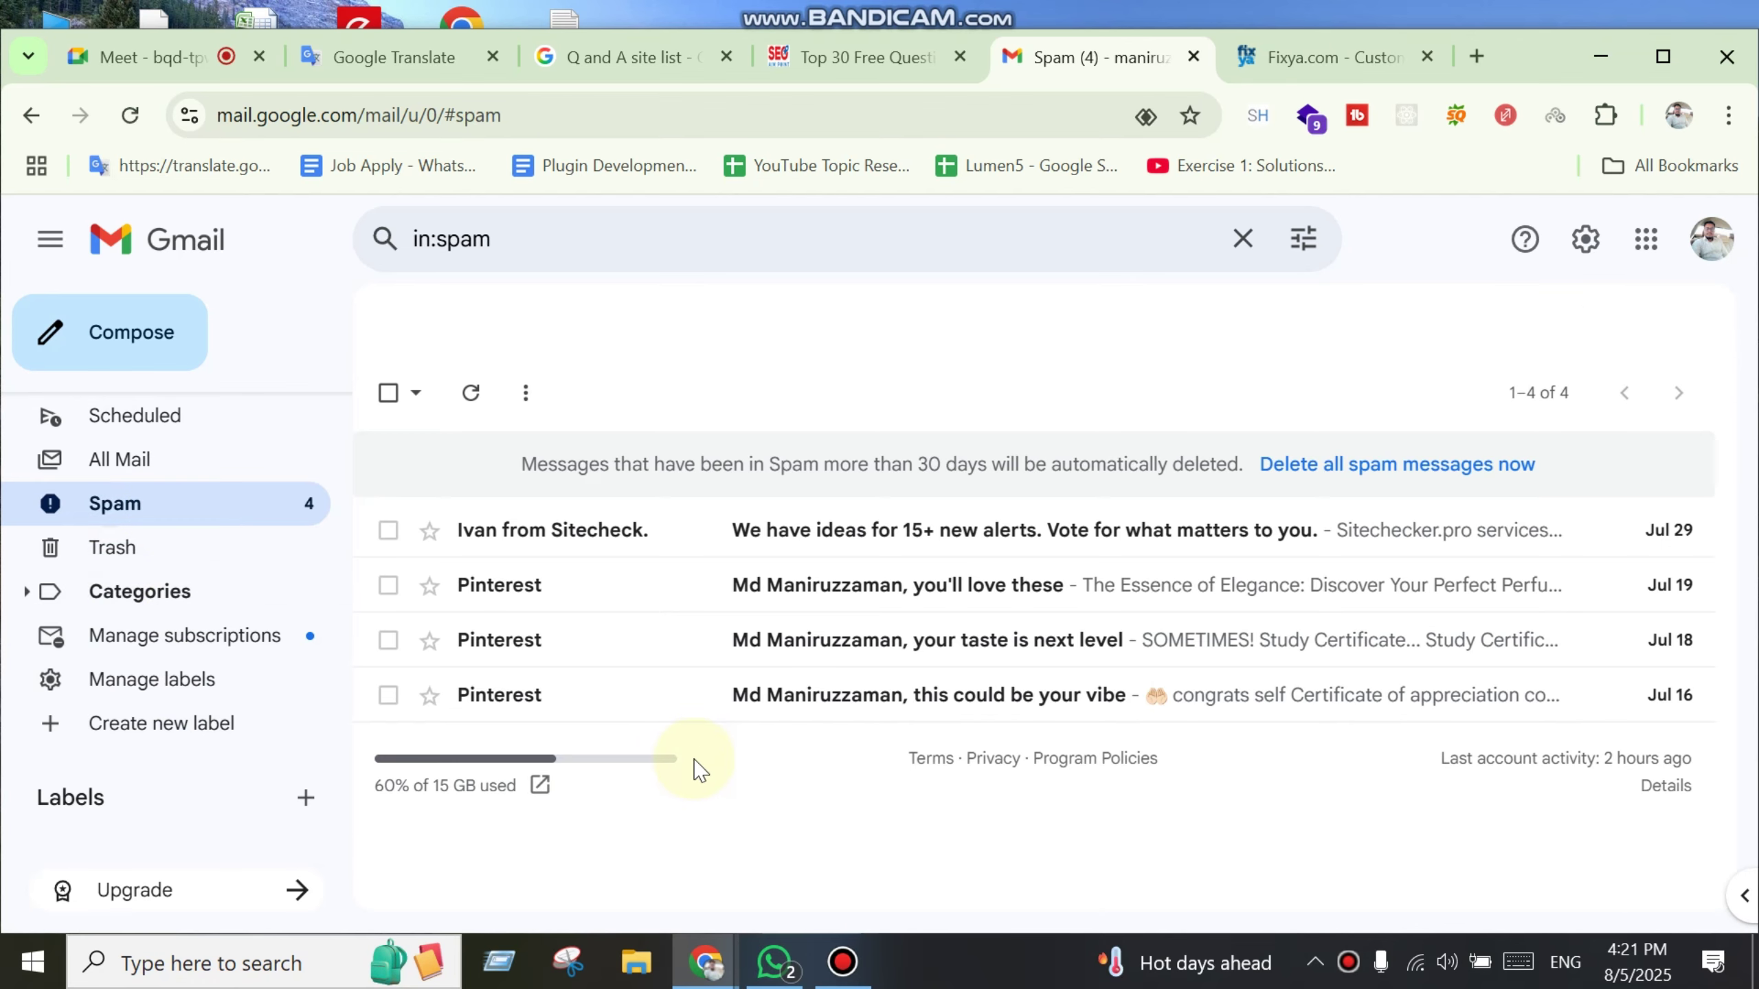
scroll(157, 679, up, 5)
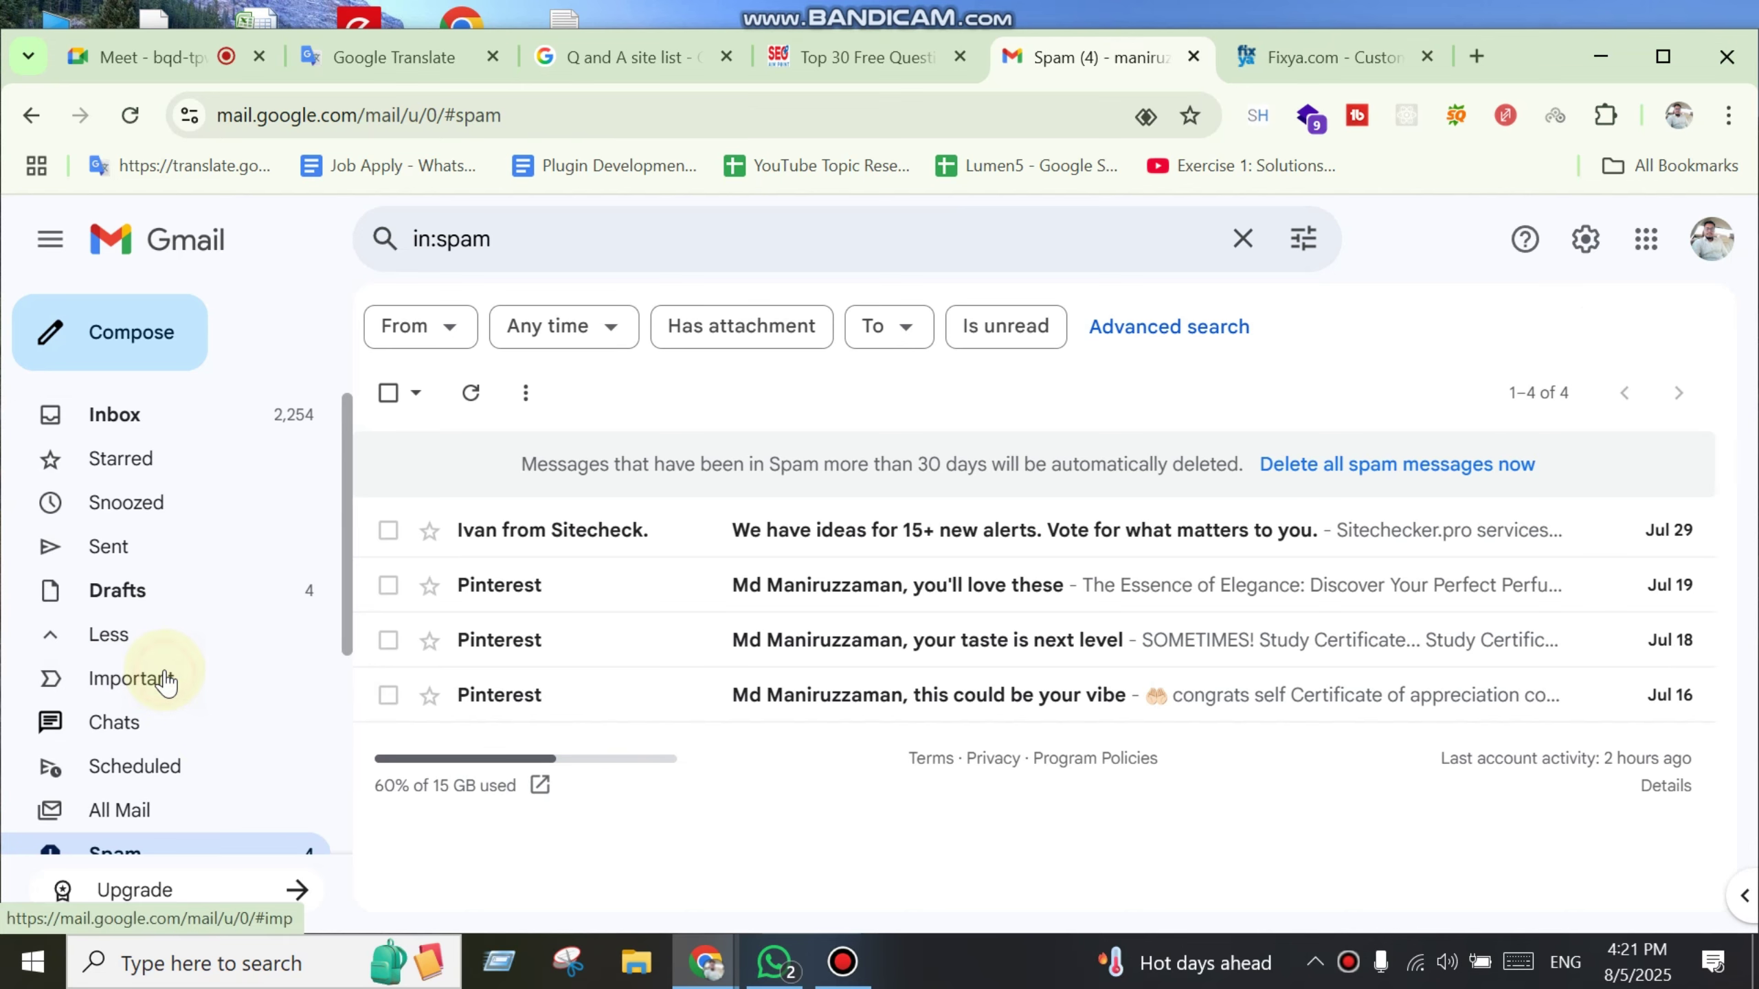
click(166, 678)
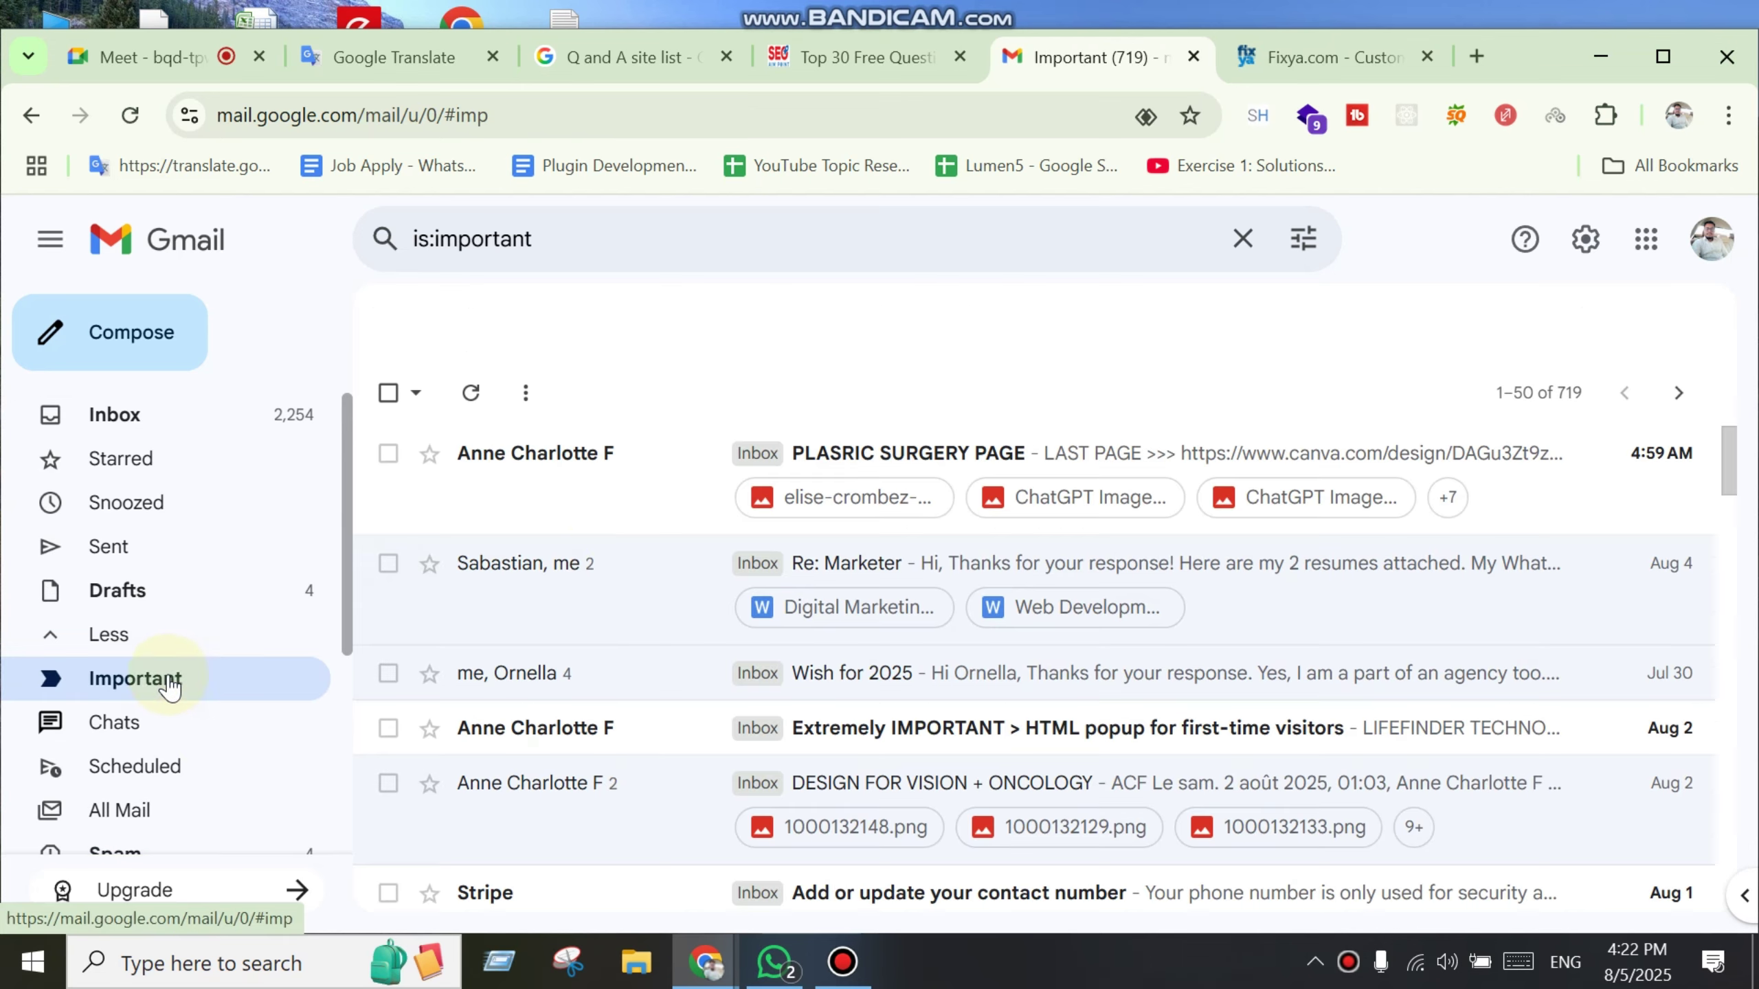
Step: Dismiss the OpenPass popup on the Fixya tab, then reload Gmail with F5
click(1312, 58)
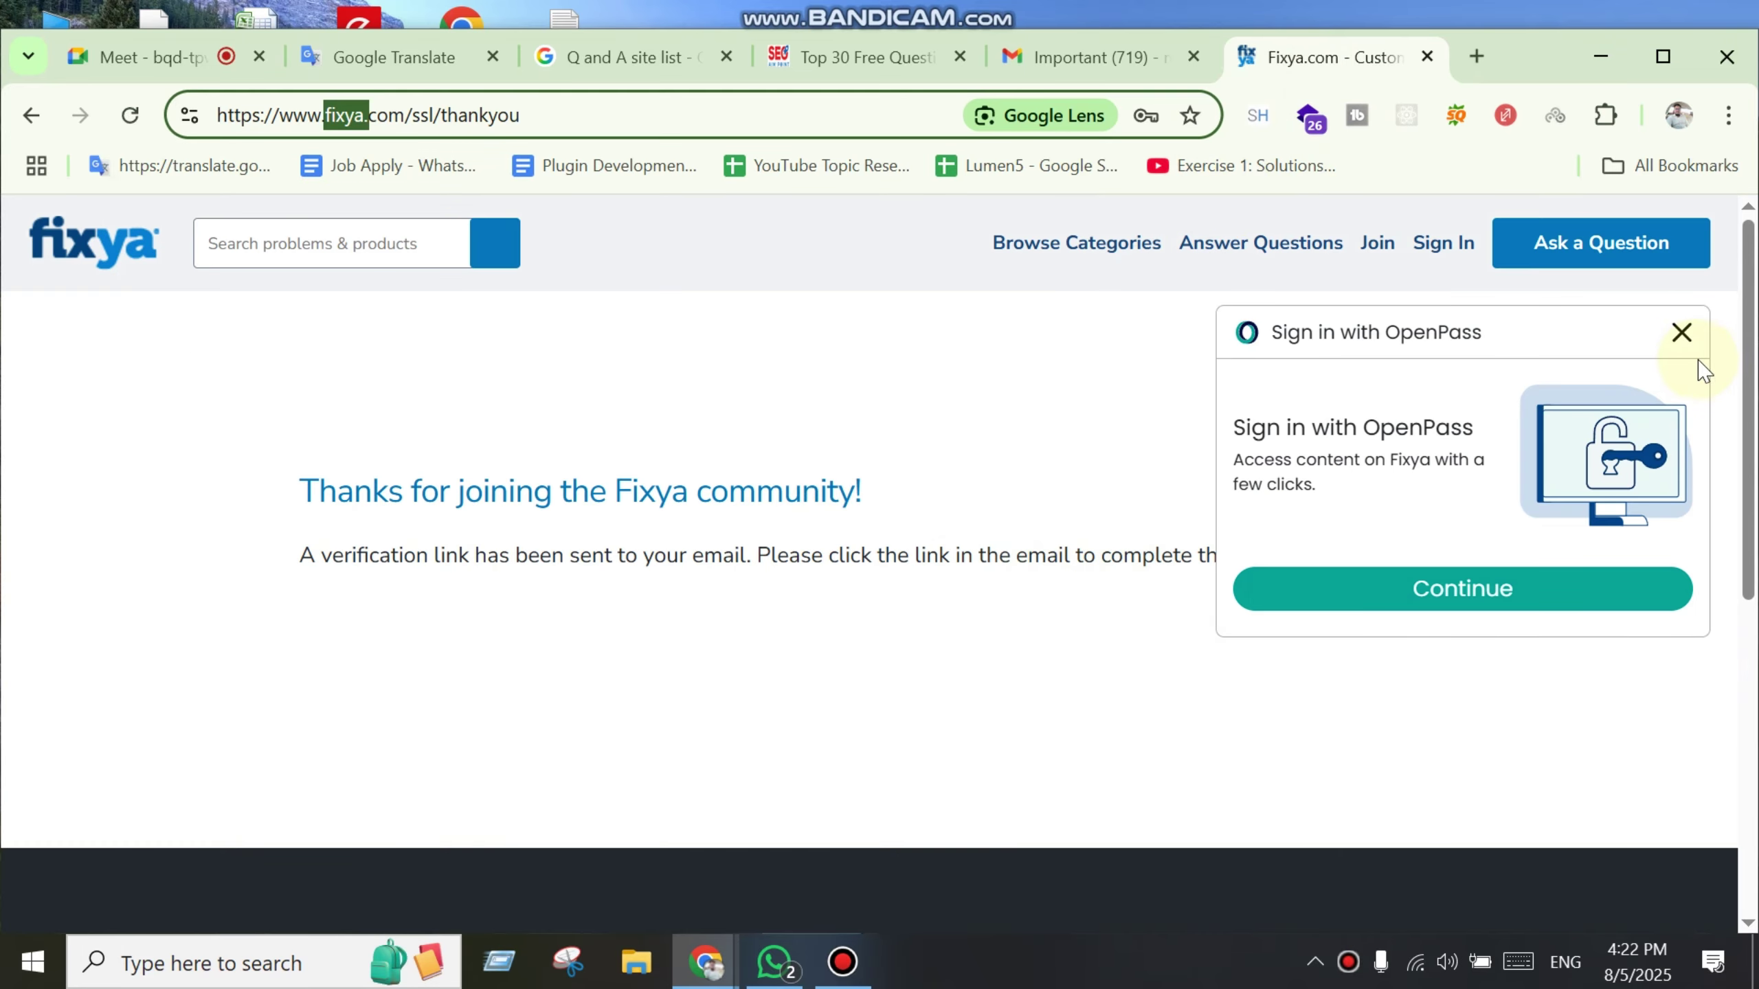
click(1681, 332)
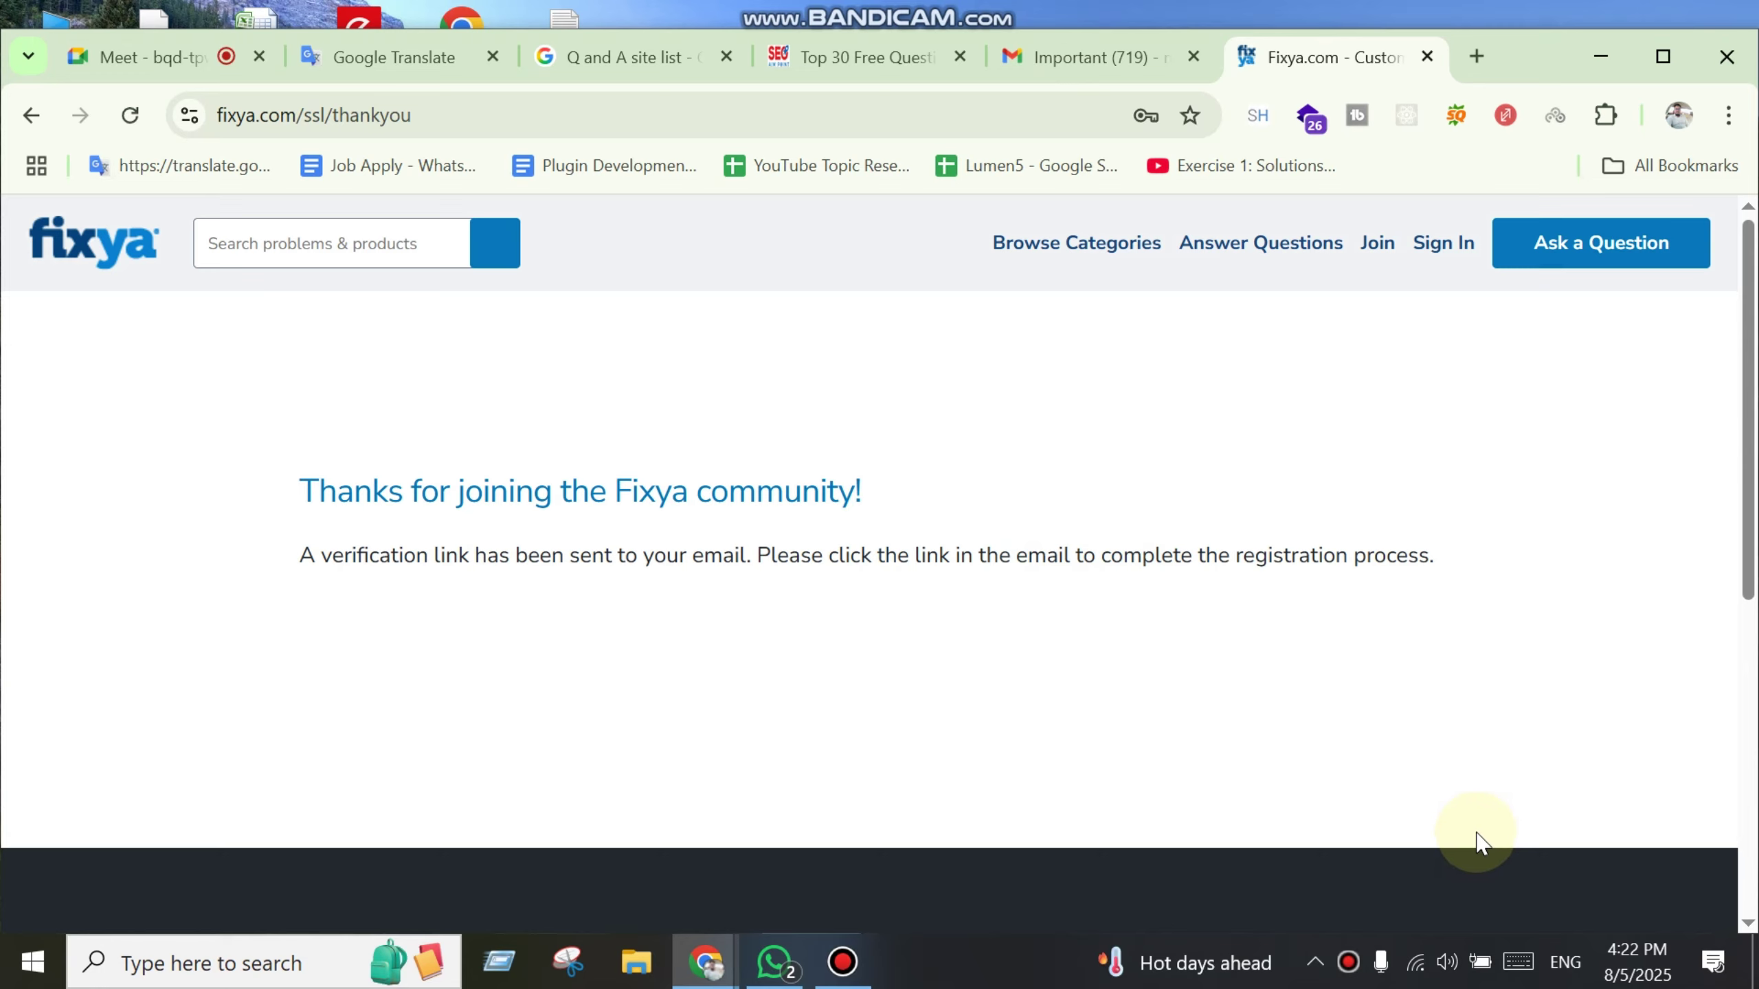
double_click(669, 490)
click(1092, 66)
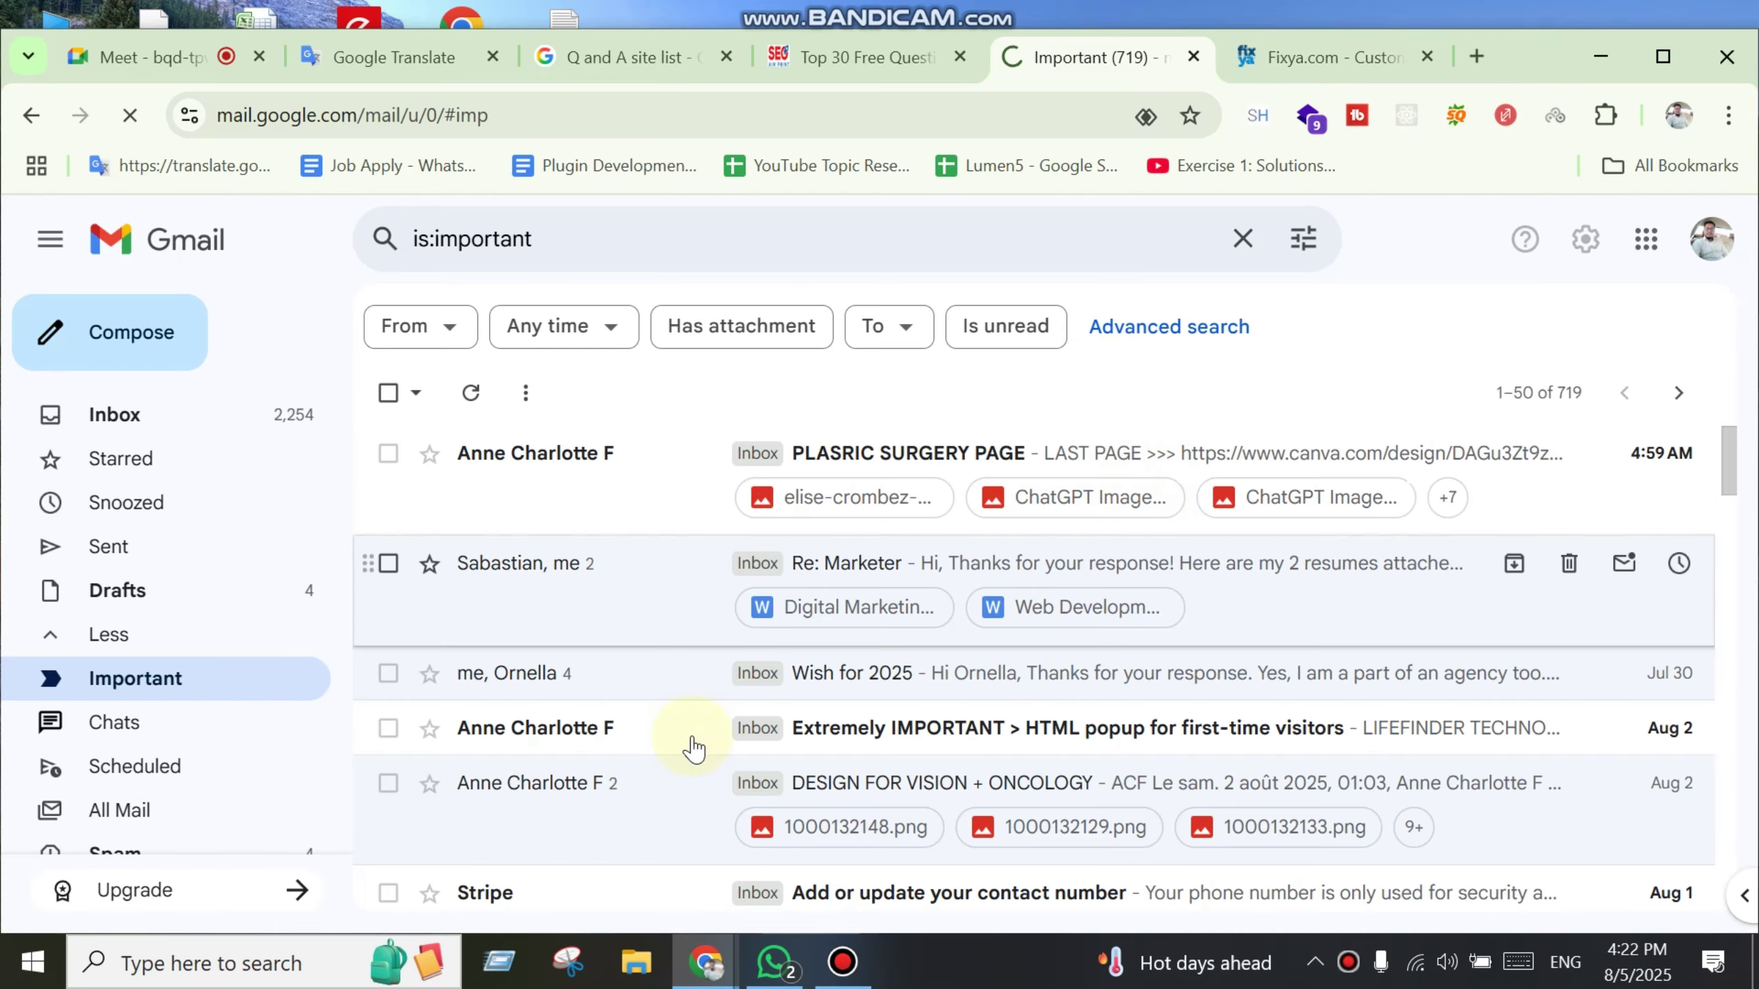
key(F5)
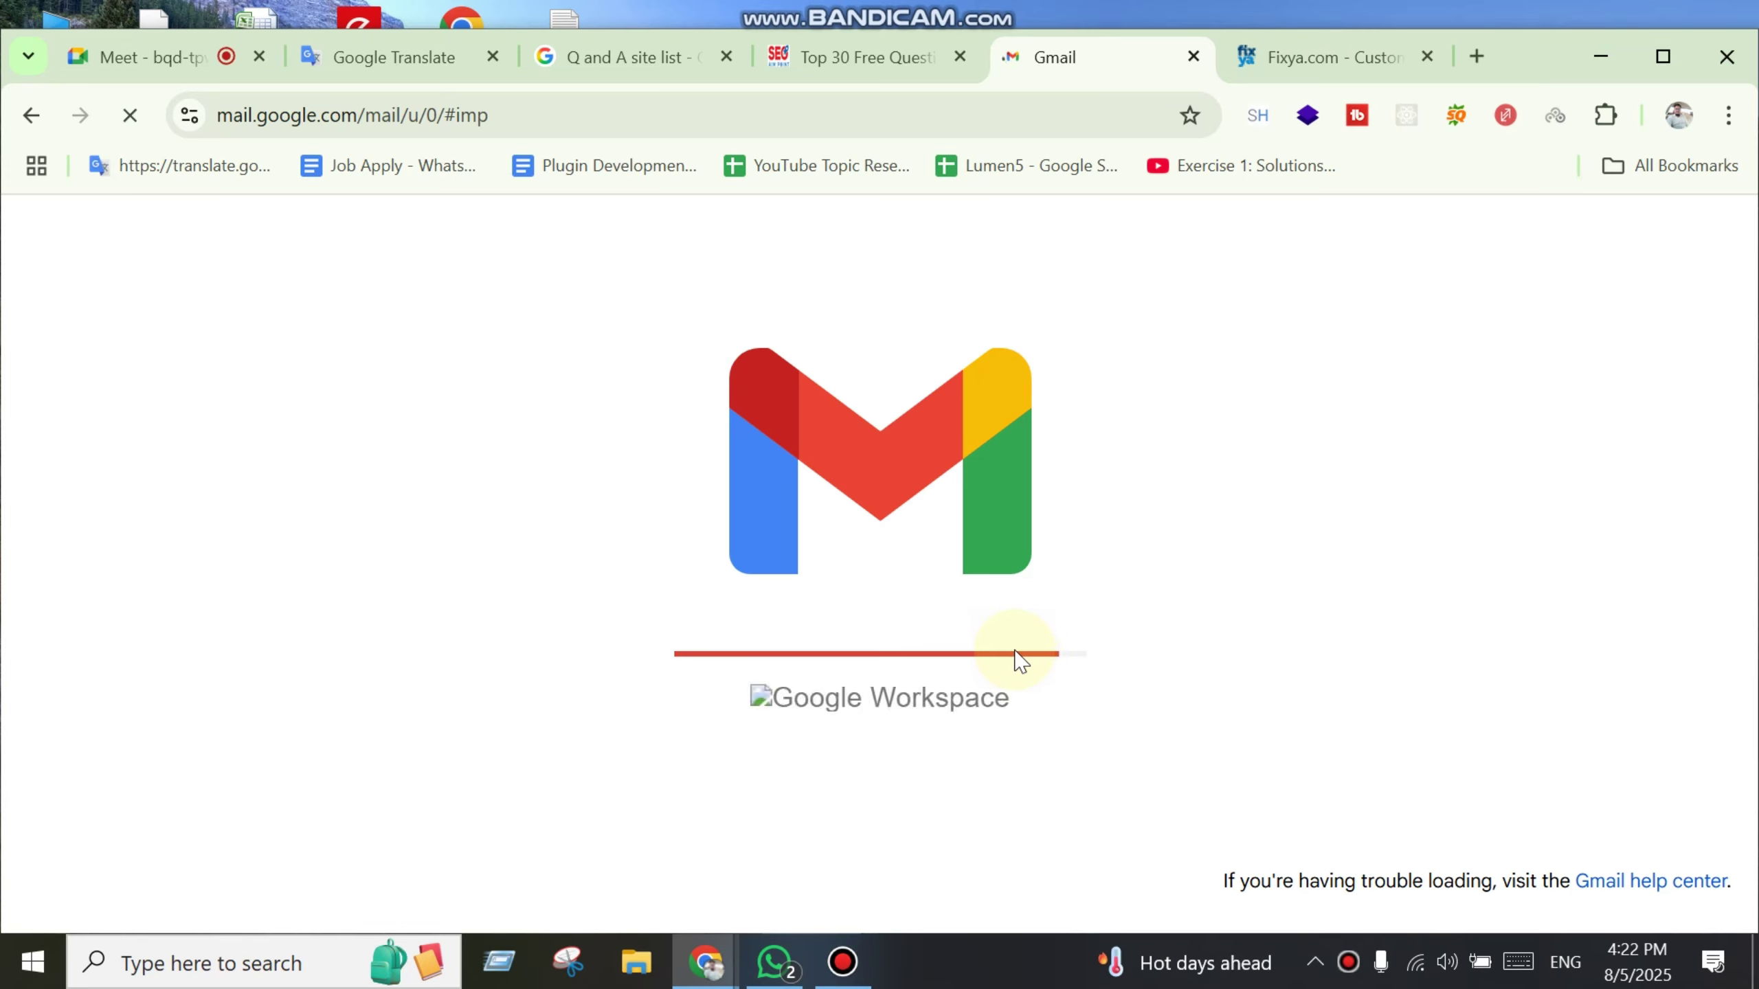
click(842, 962)
Step: On Answerbag's registration page, enter a display name, a password and its retyped confirmation
click(1551, 722)
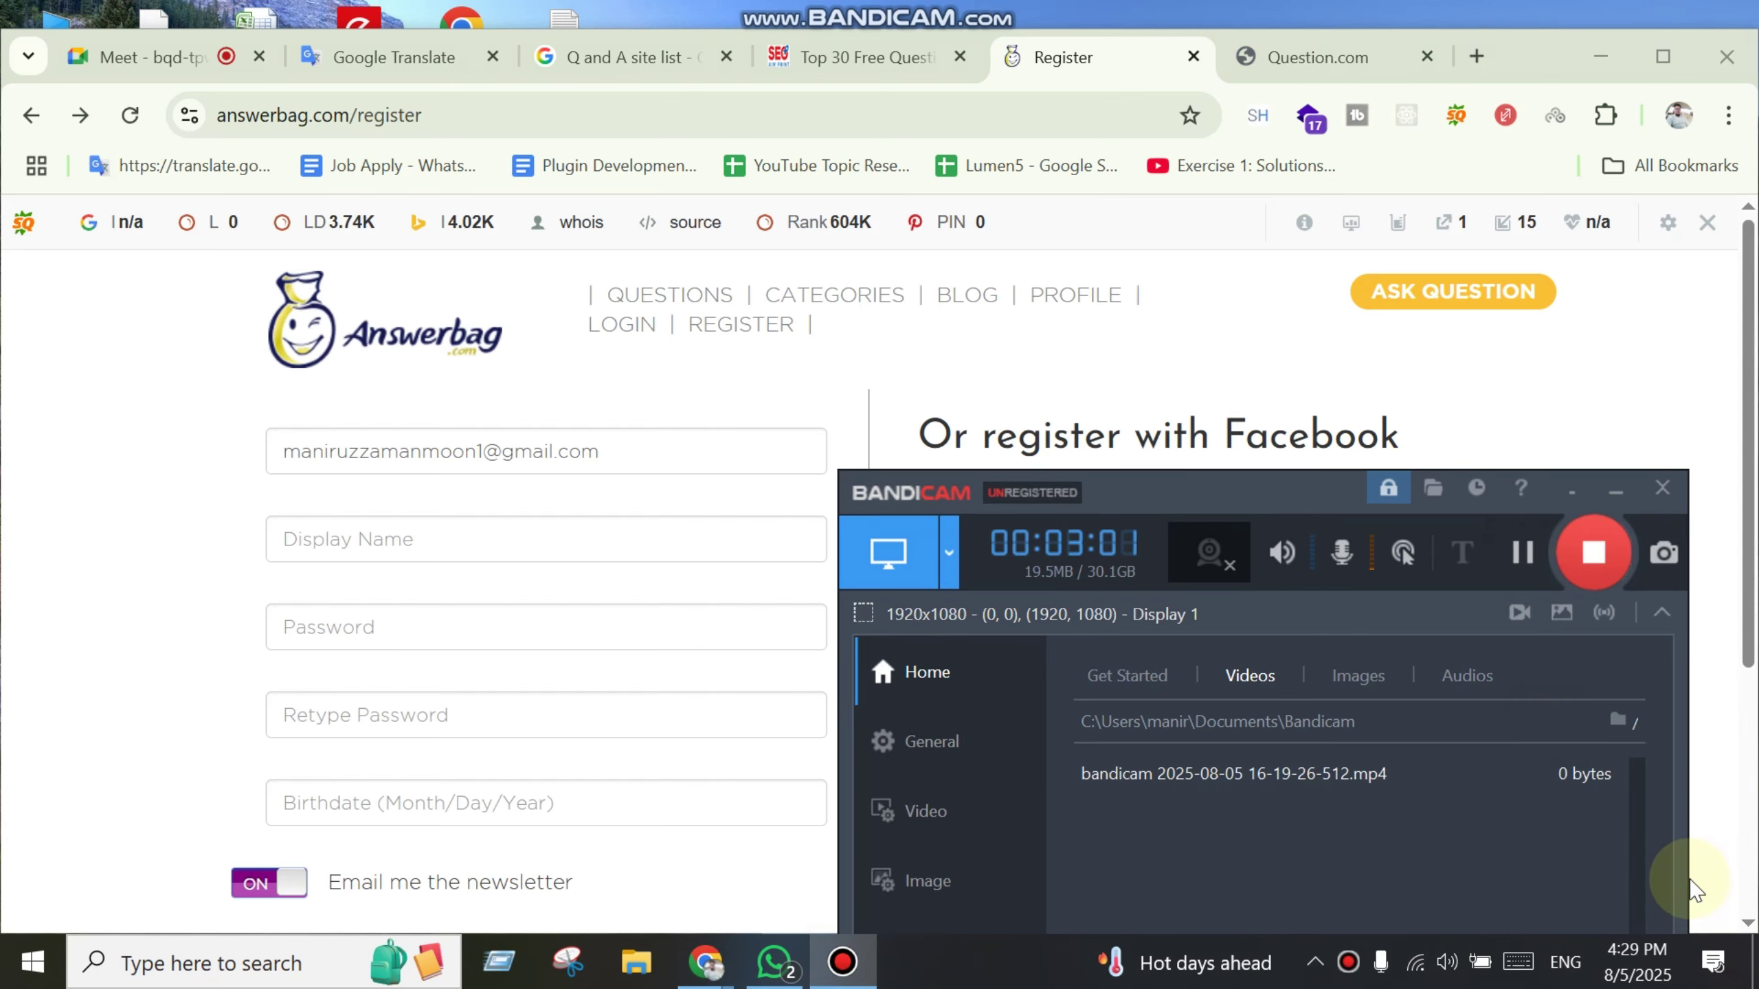
click(82, 665)
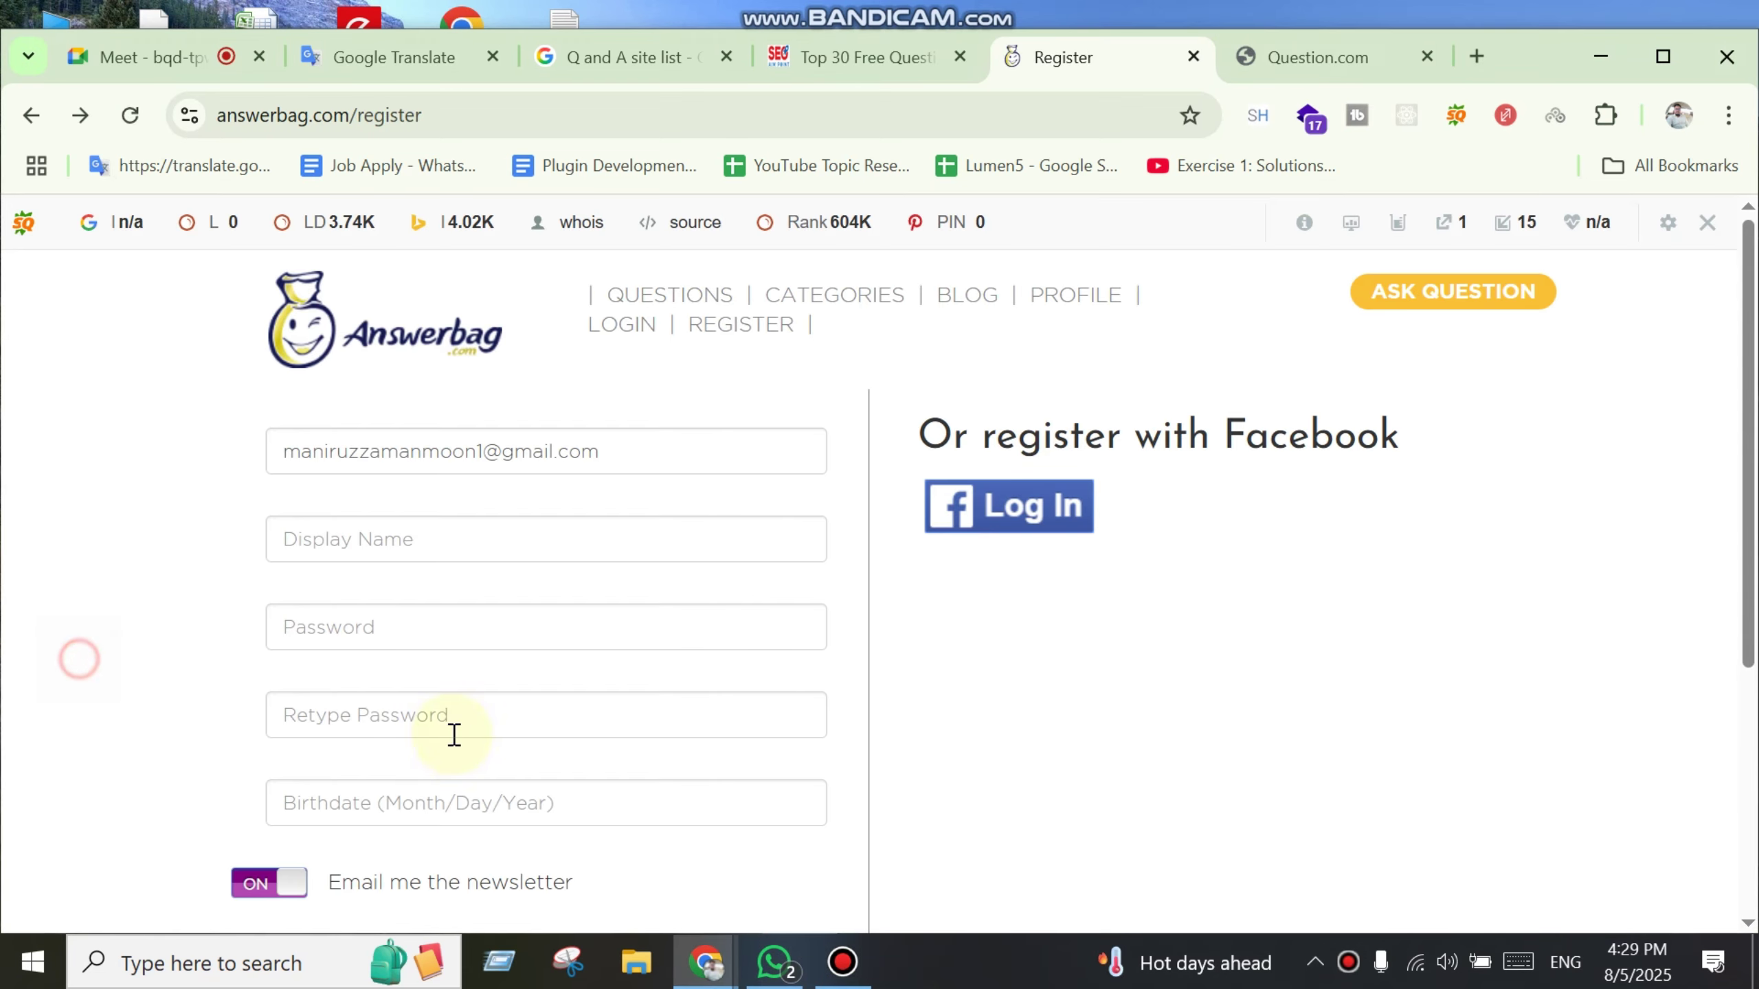
click(585, 533)
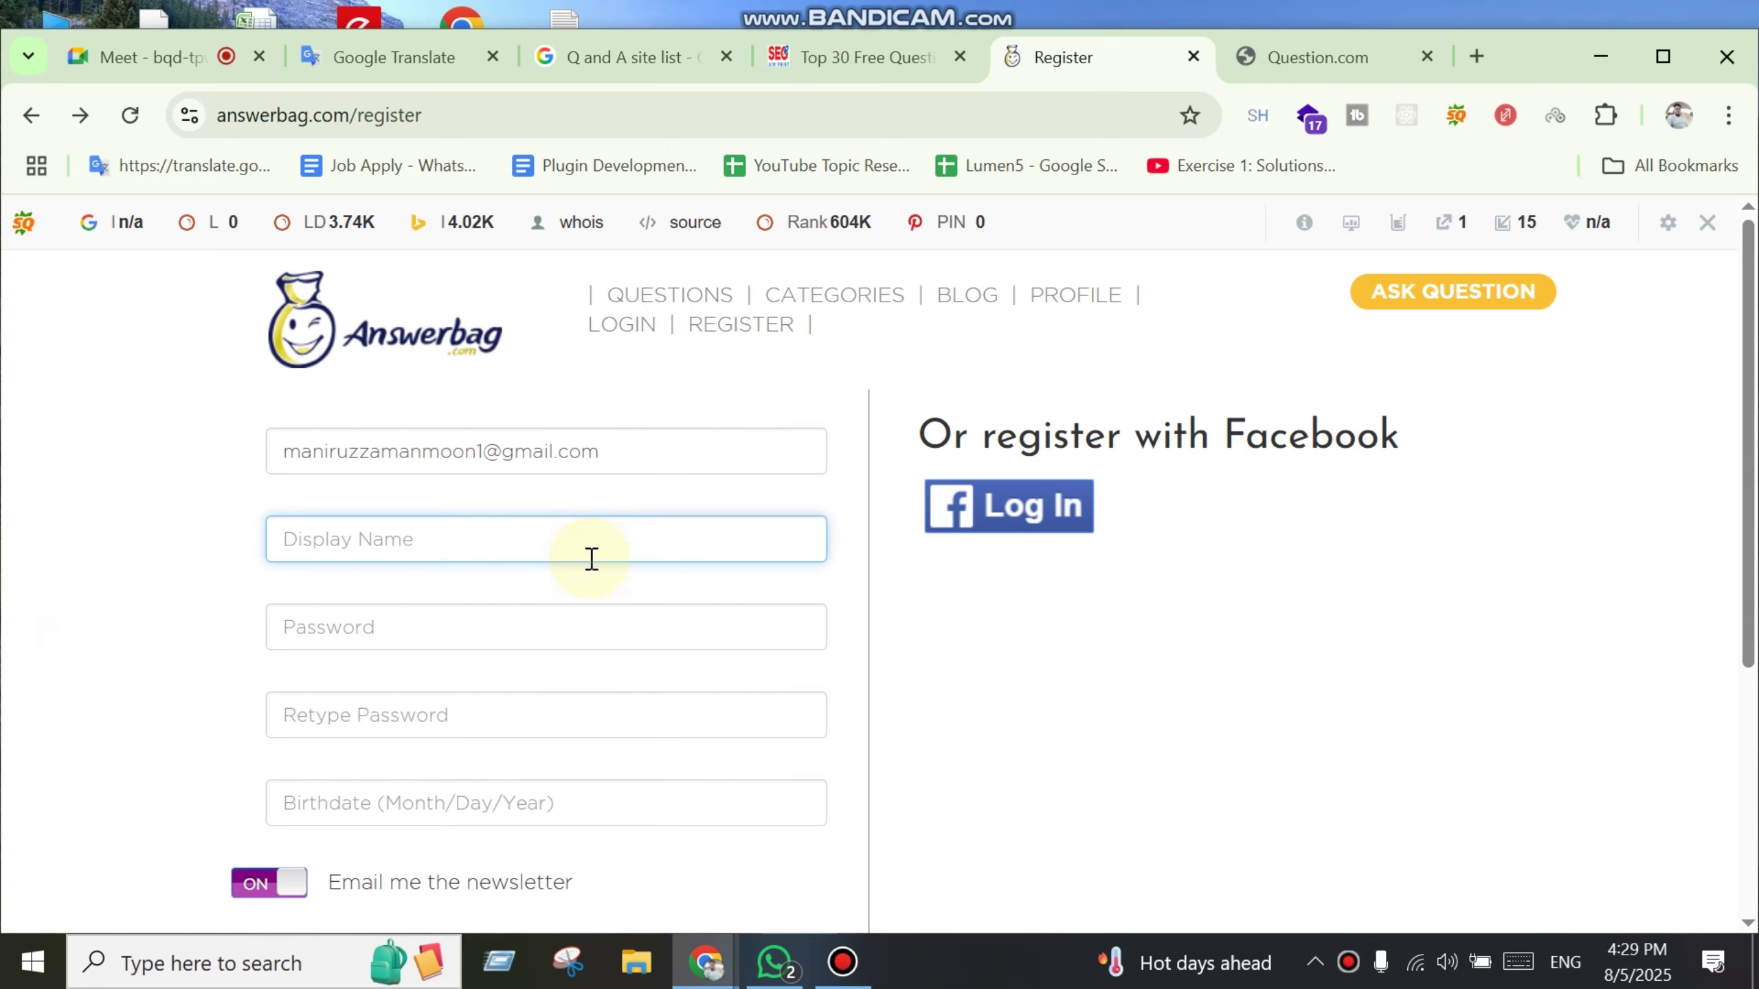
text(Moon)
key(Tab)
text(1)
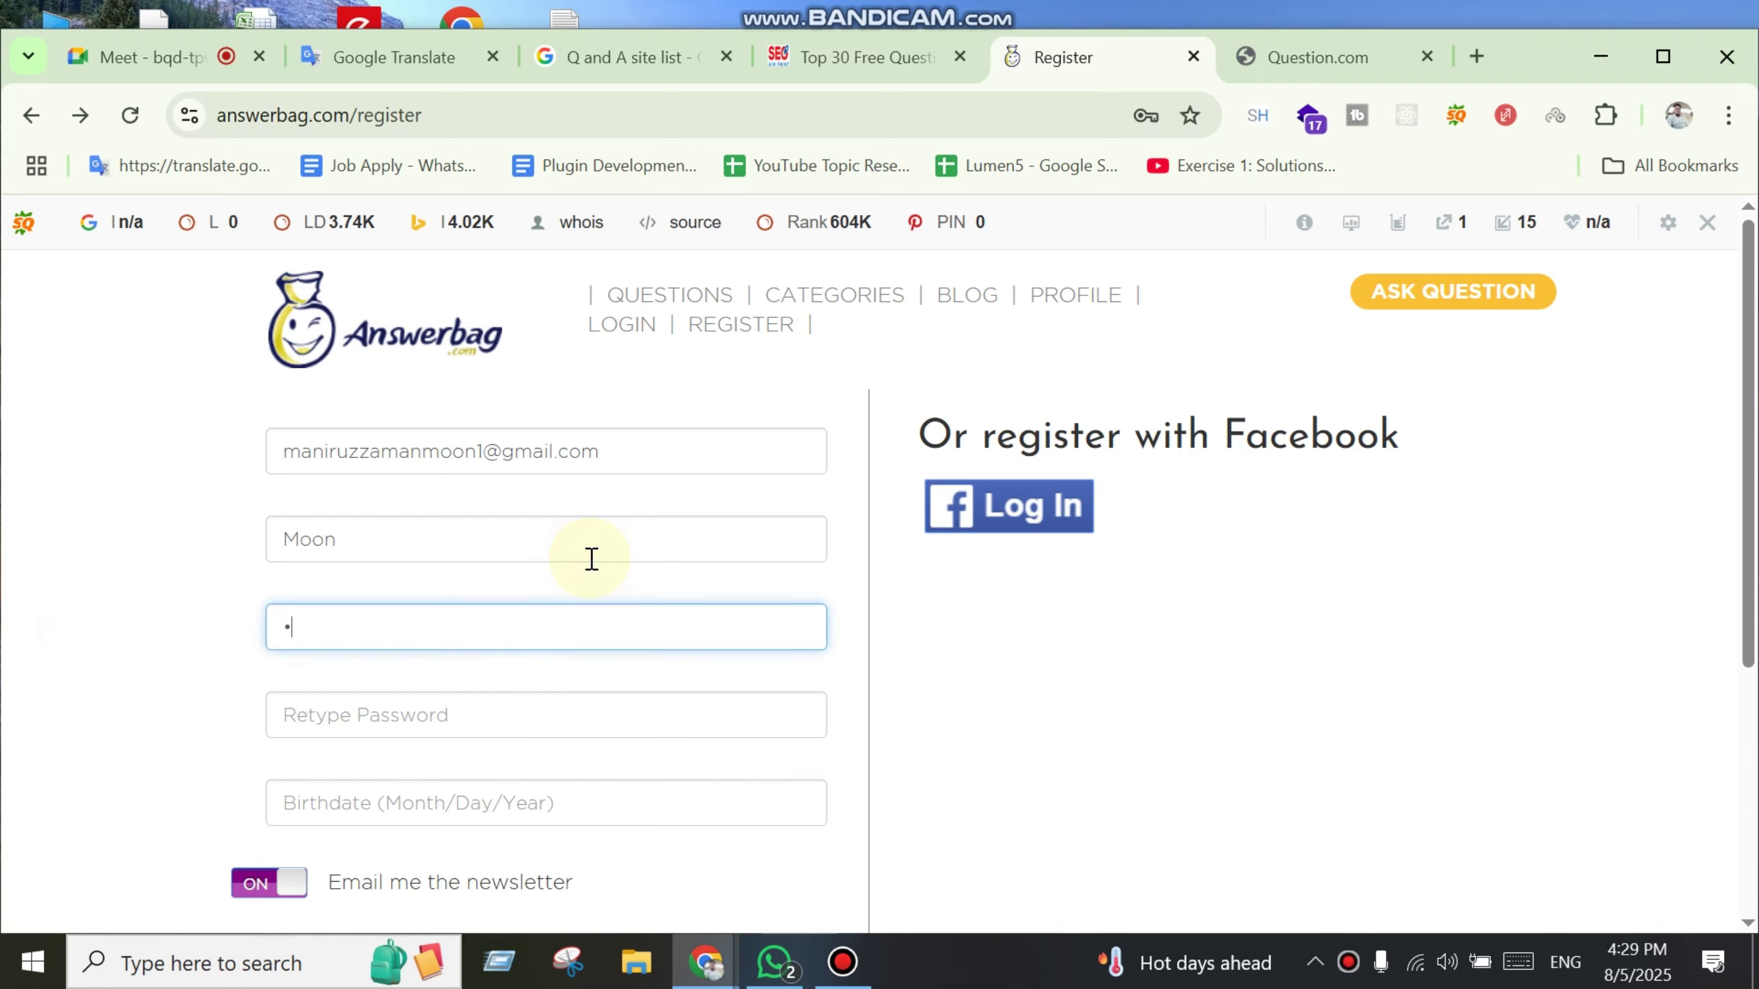
key(Tab)
text(1)
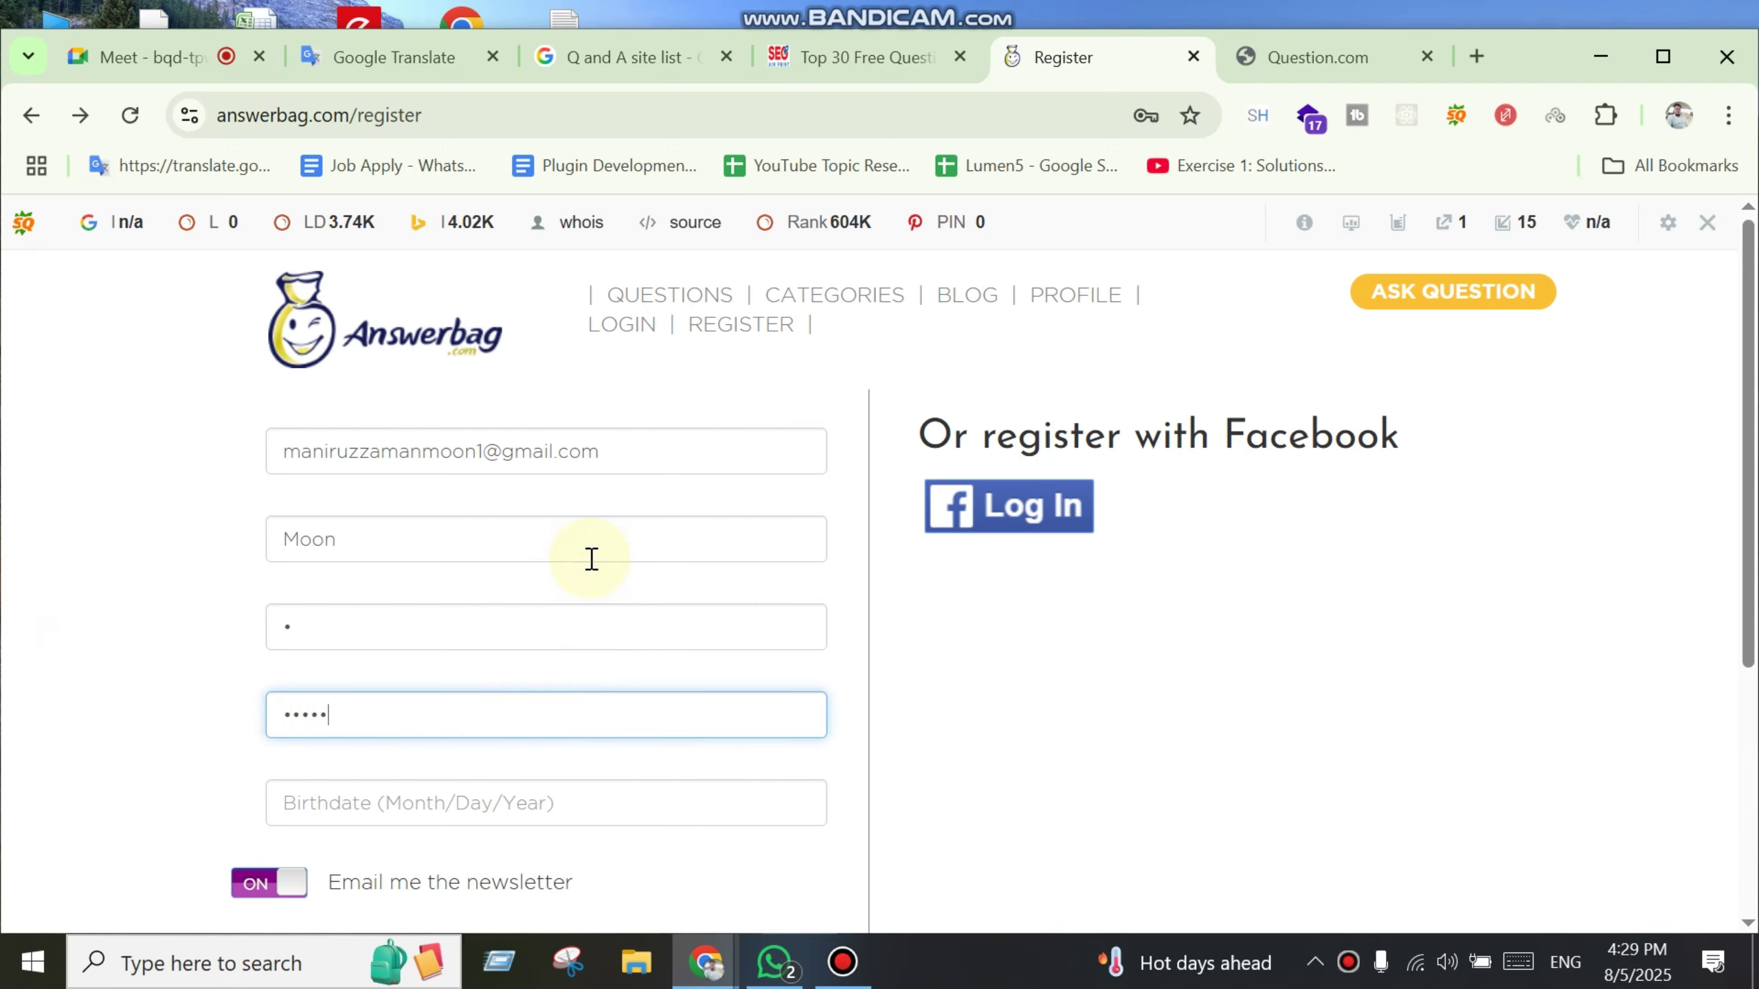
text(1)
Step: Enter the birthdate, tick 'I'm not a robot' and submit the registration
scroll(512, 685, down, 4)
key(Tab)
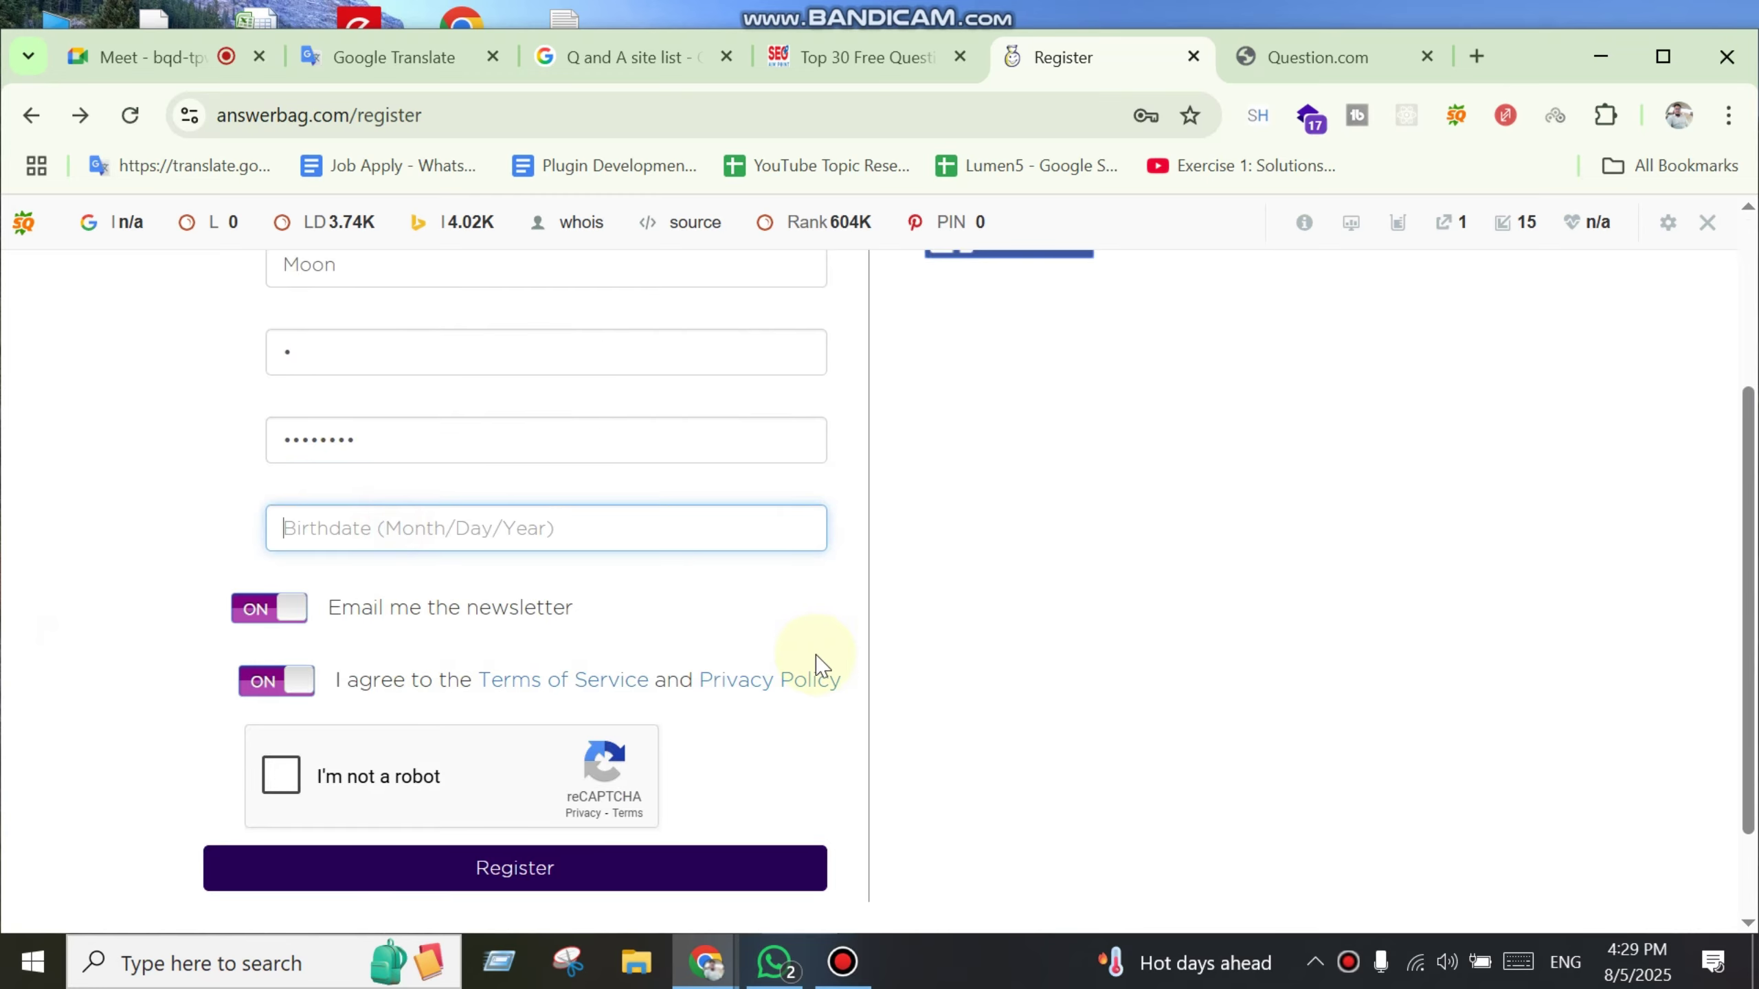
text(1-1-1990)
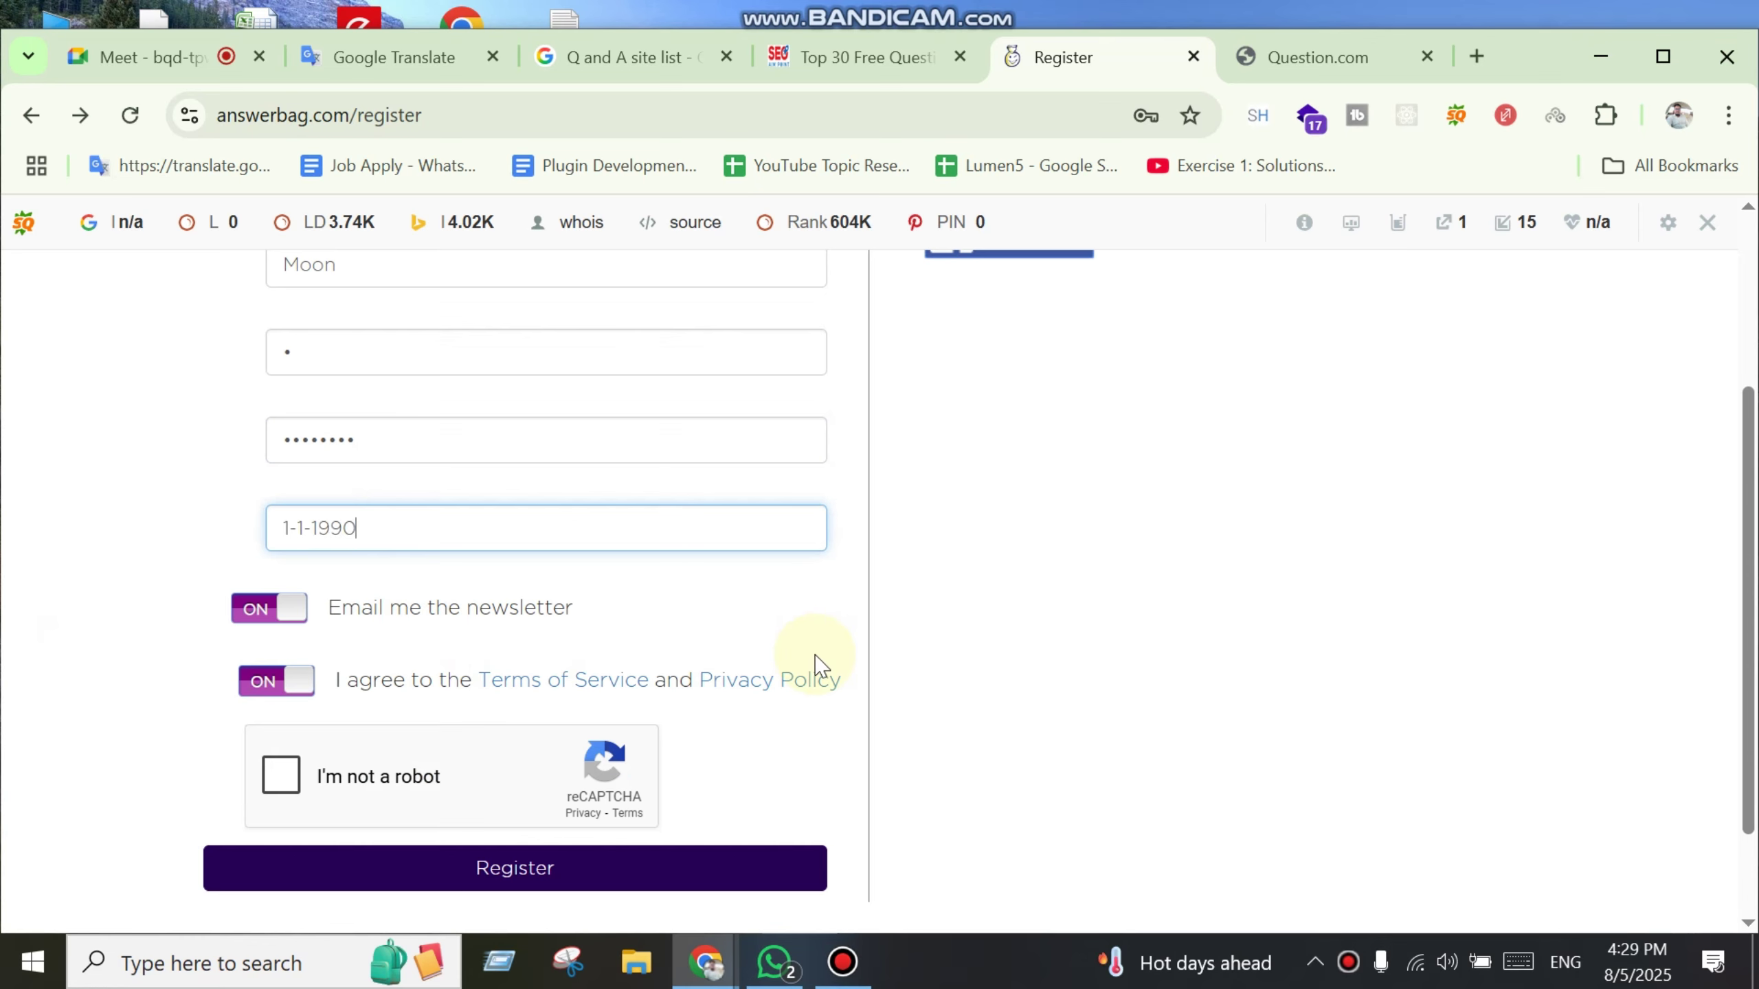
scroll(815, 676, down, 2)
click(281, 651)
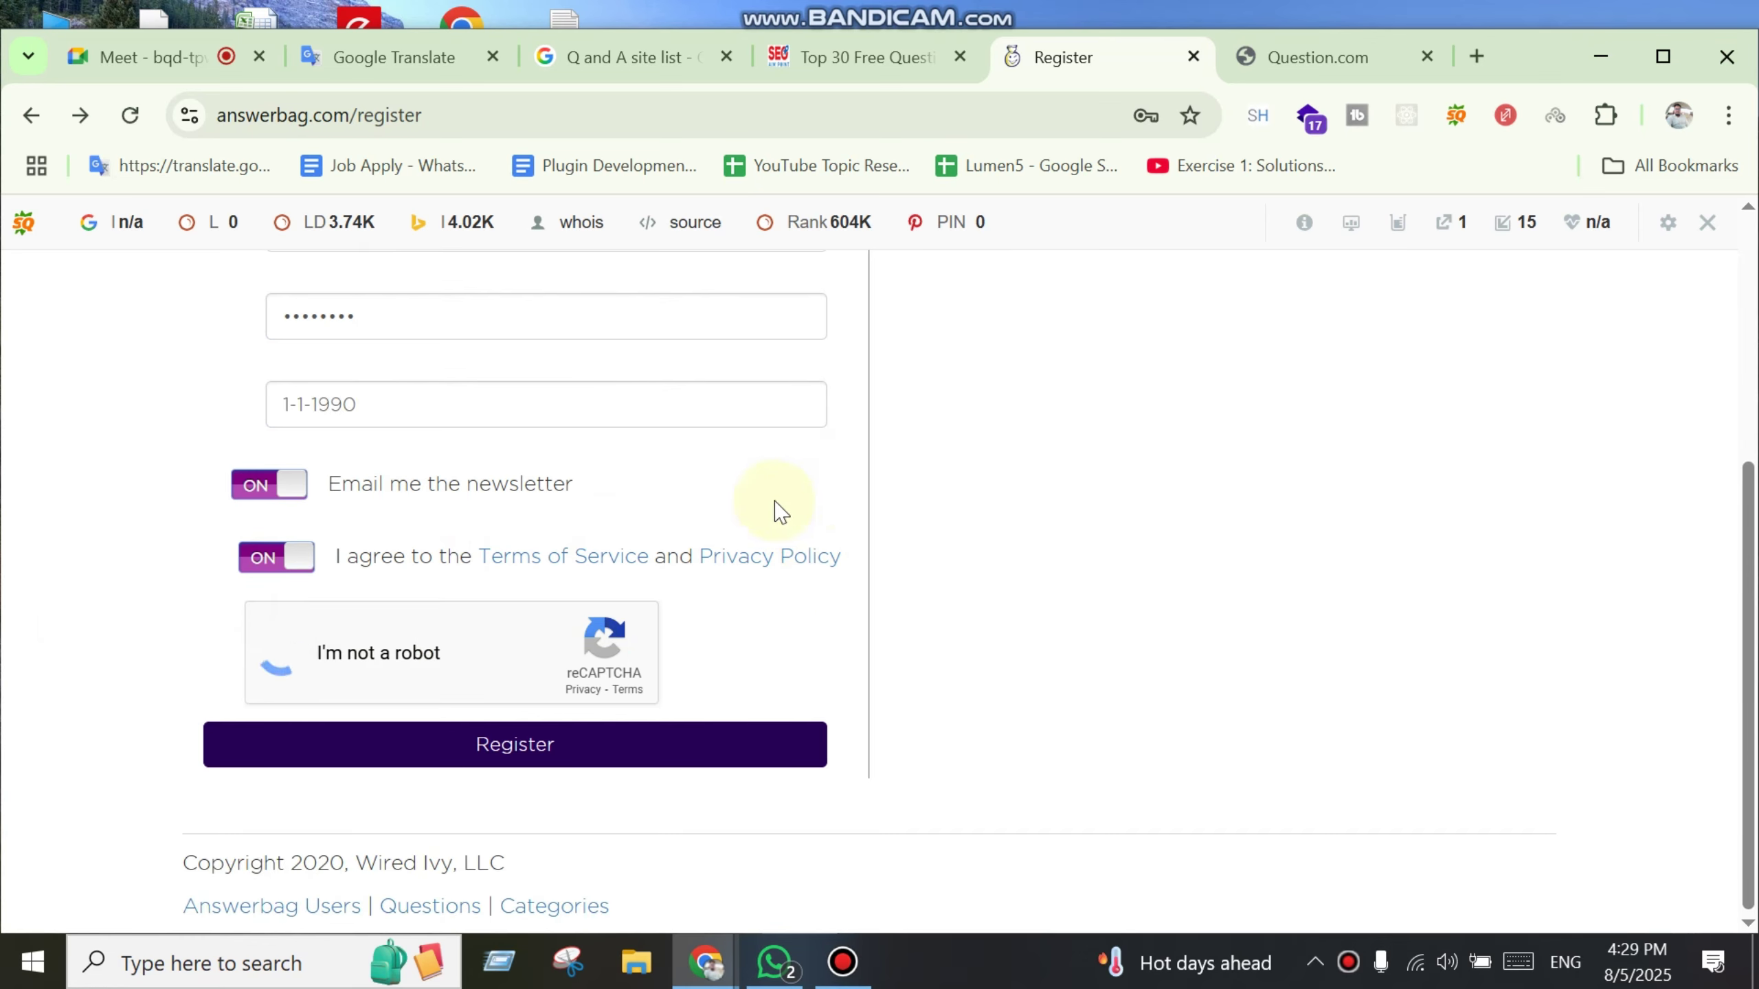
click(522, 755)
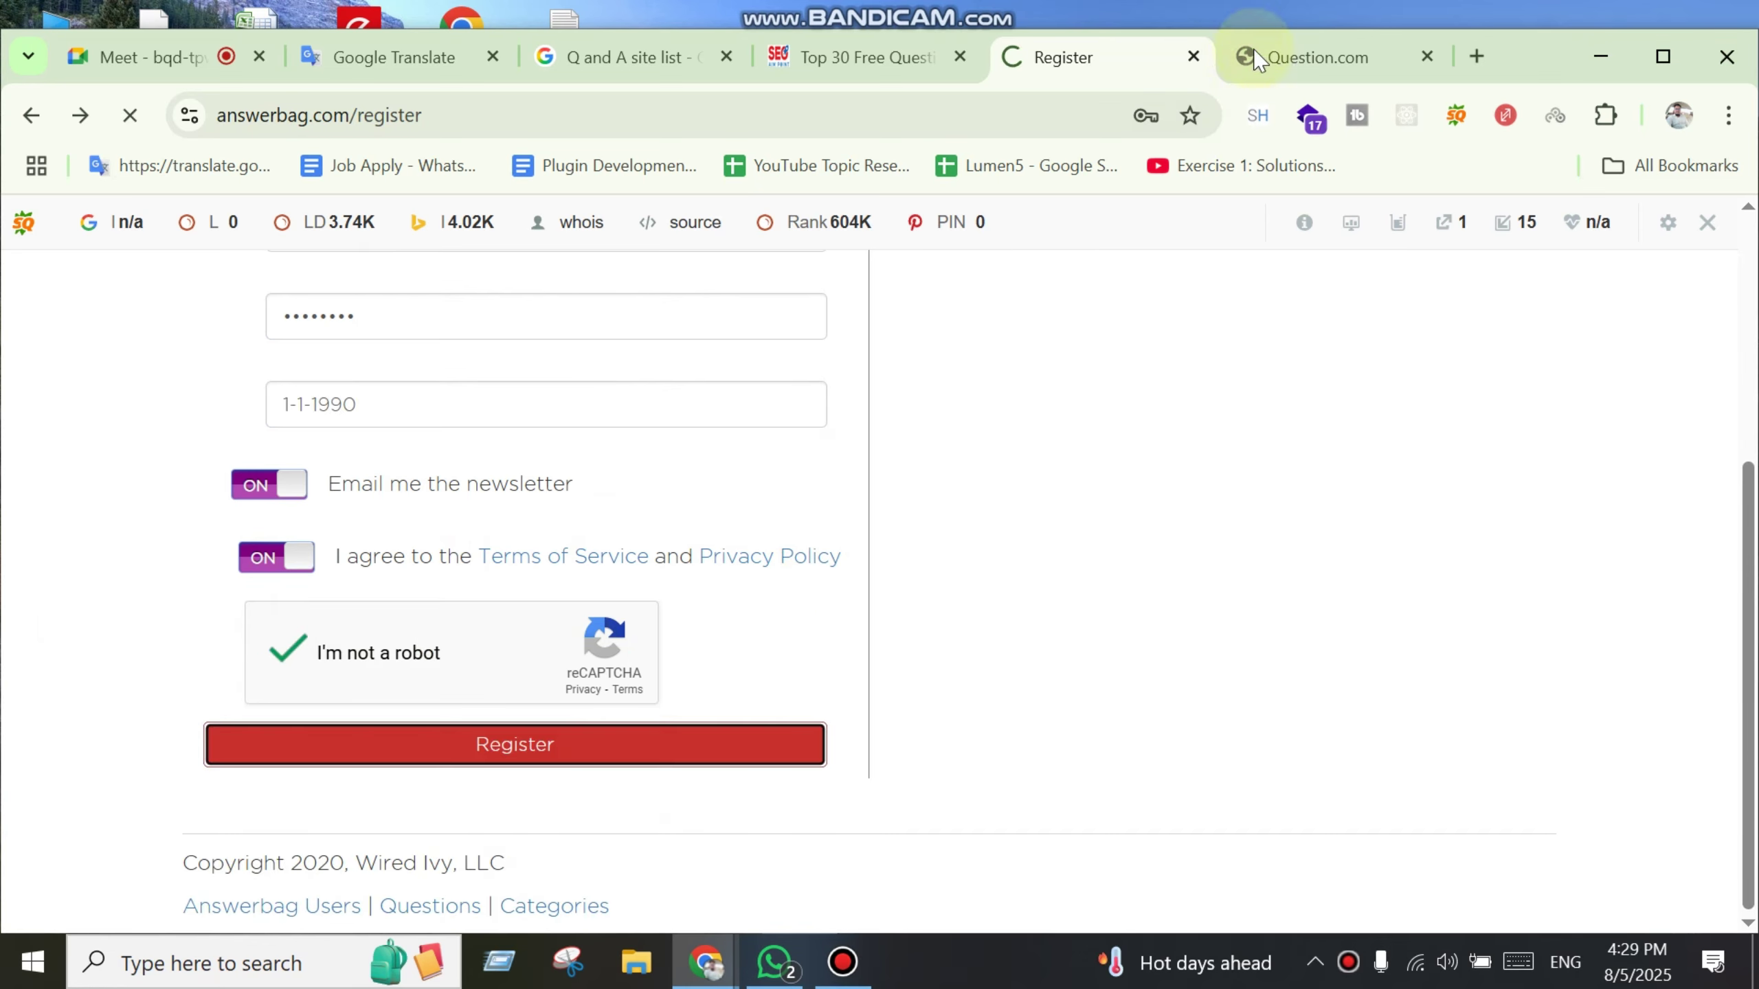
click(1316, 63)
Step: Re-enter the e-mail address and display name on the cleared registration form
click(1119, 60)
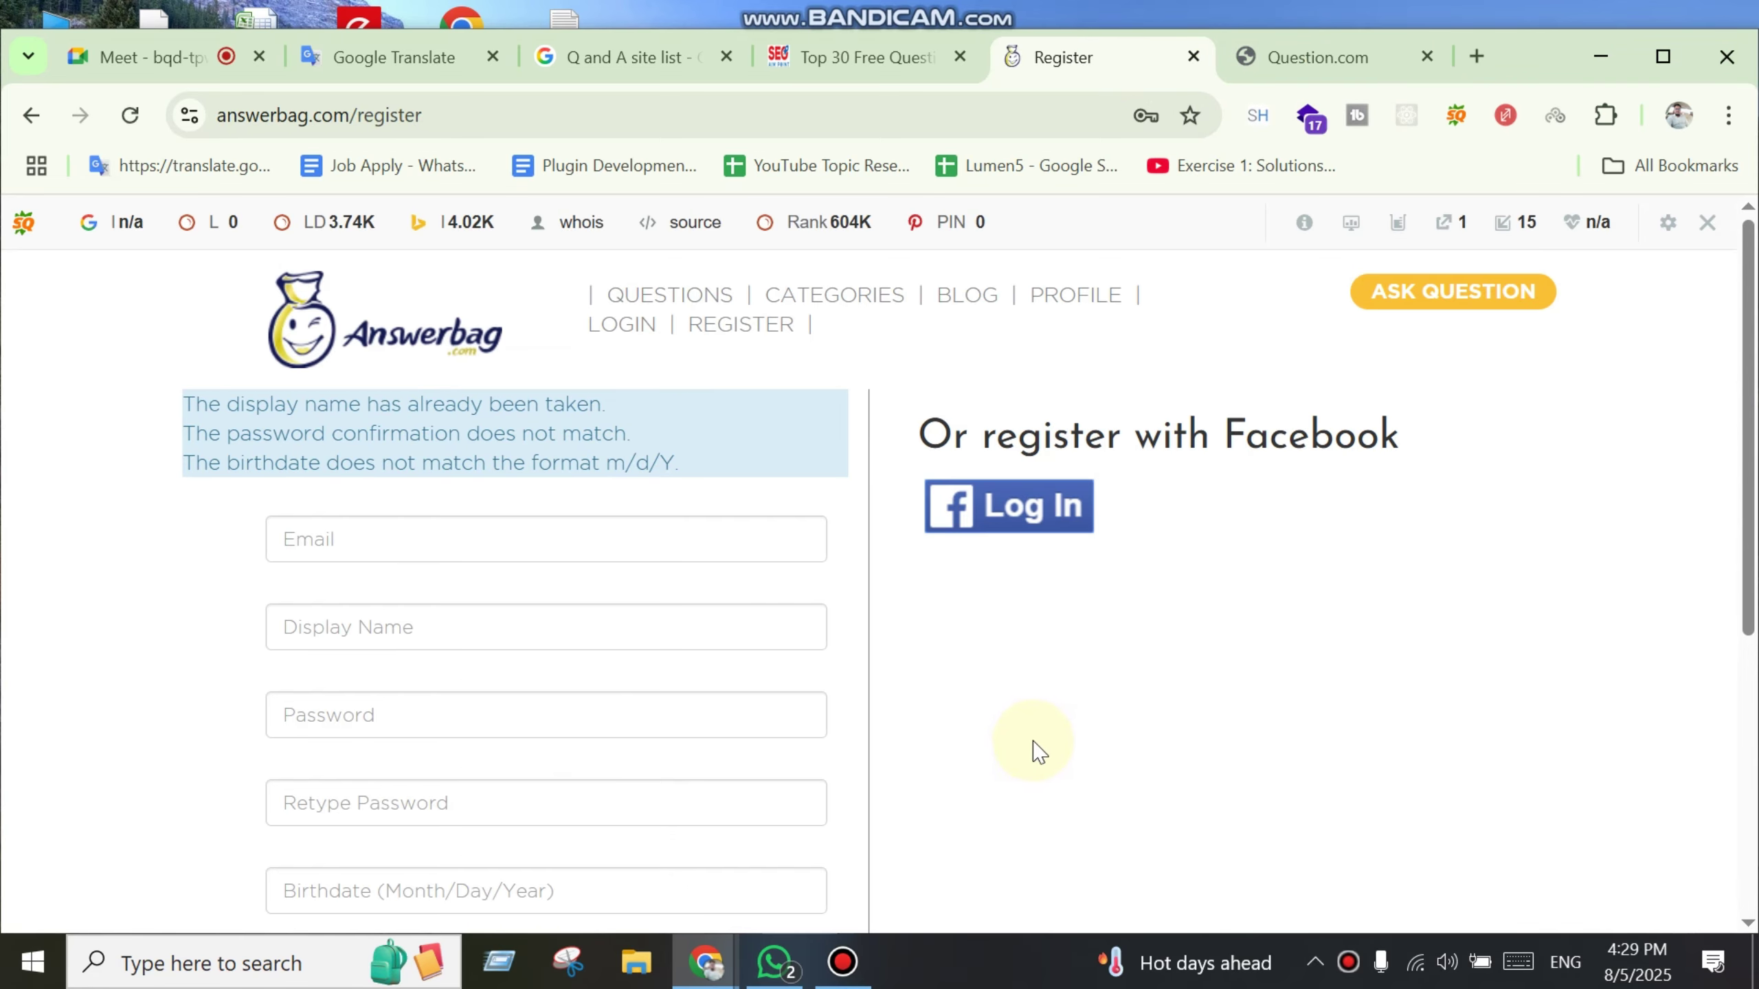
click(537, 616)
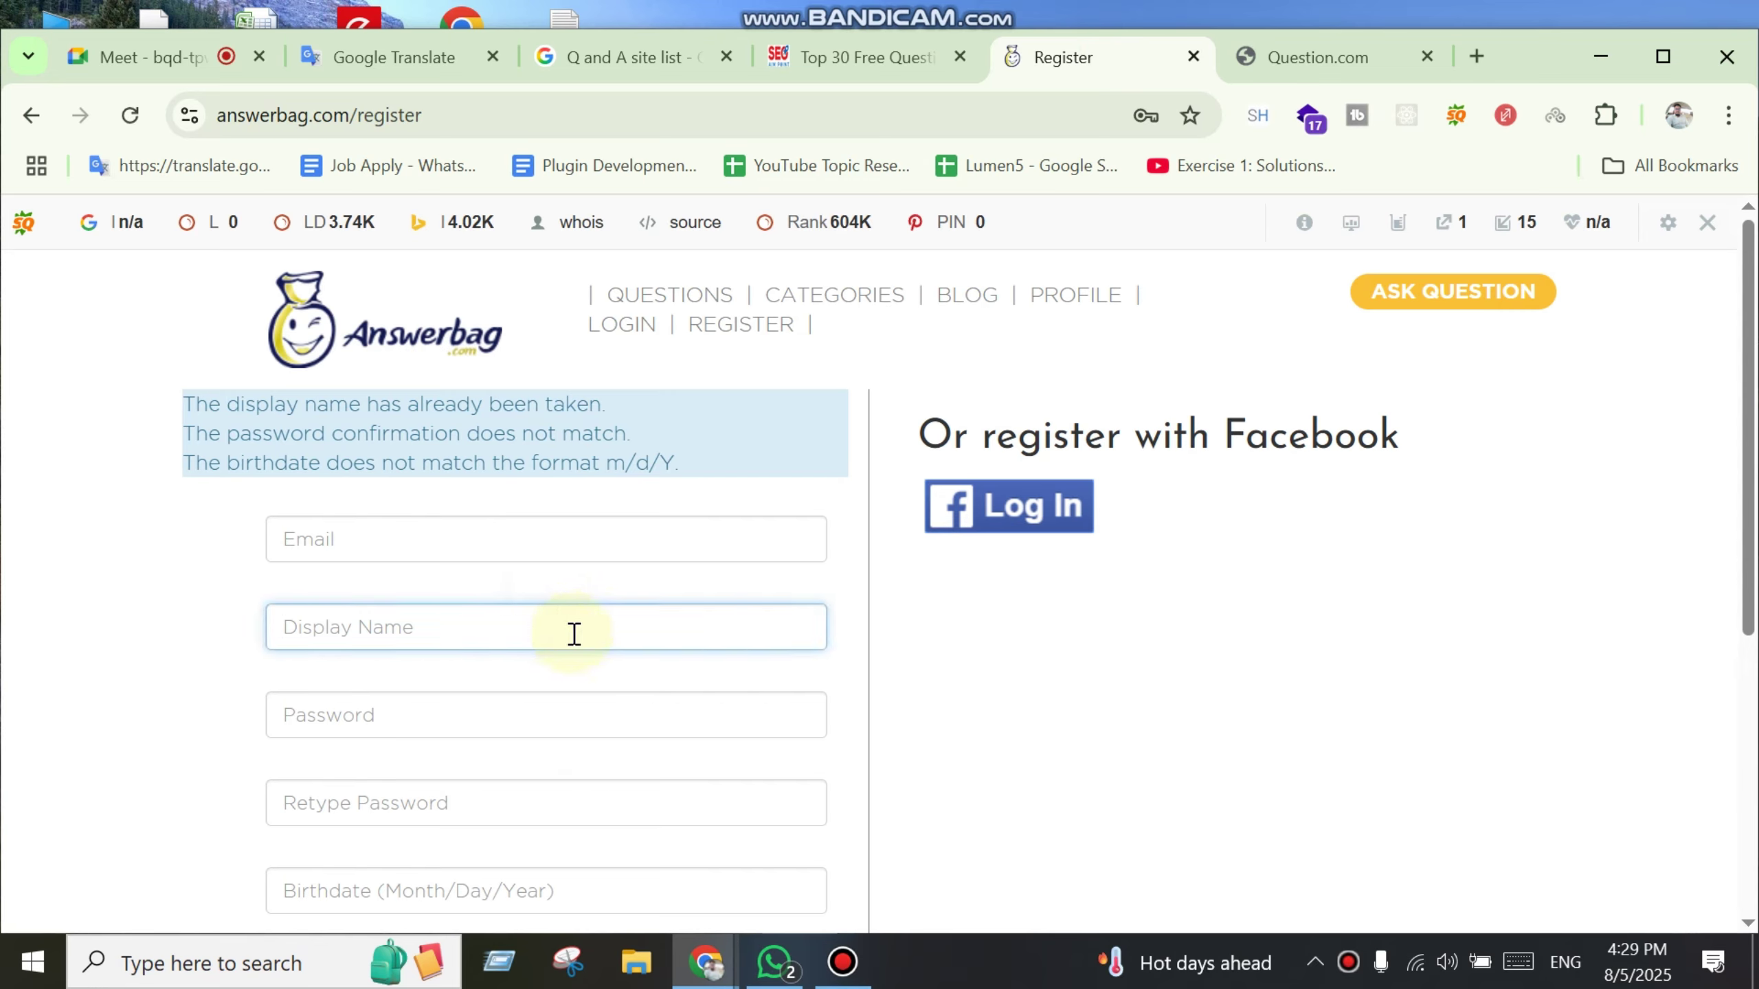
click(528, 553)
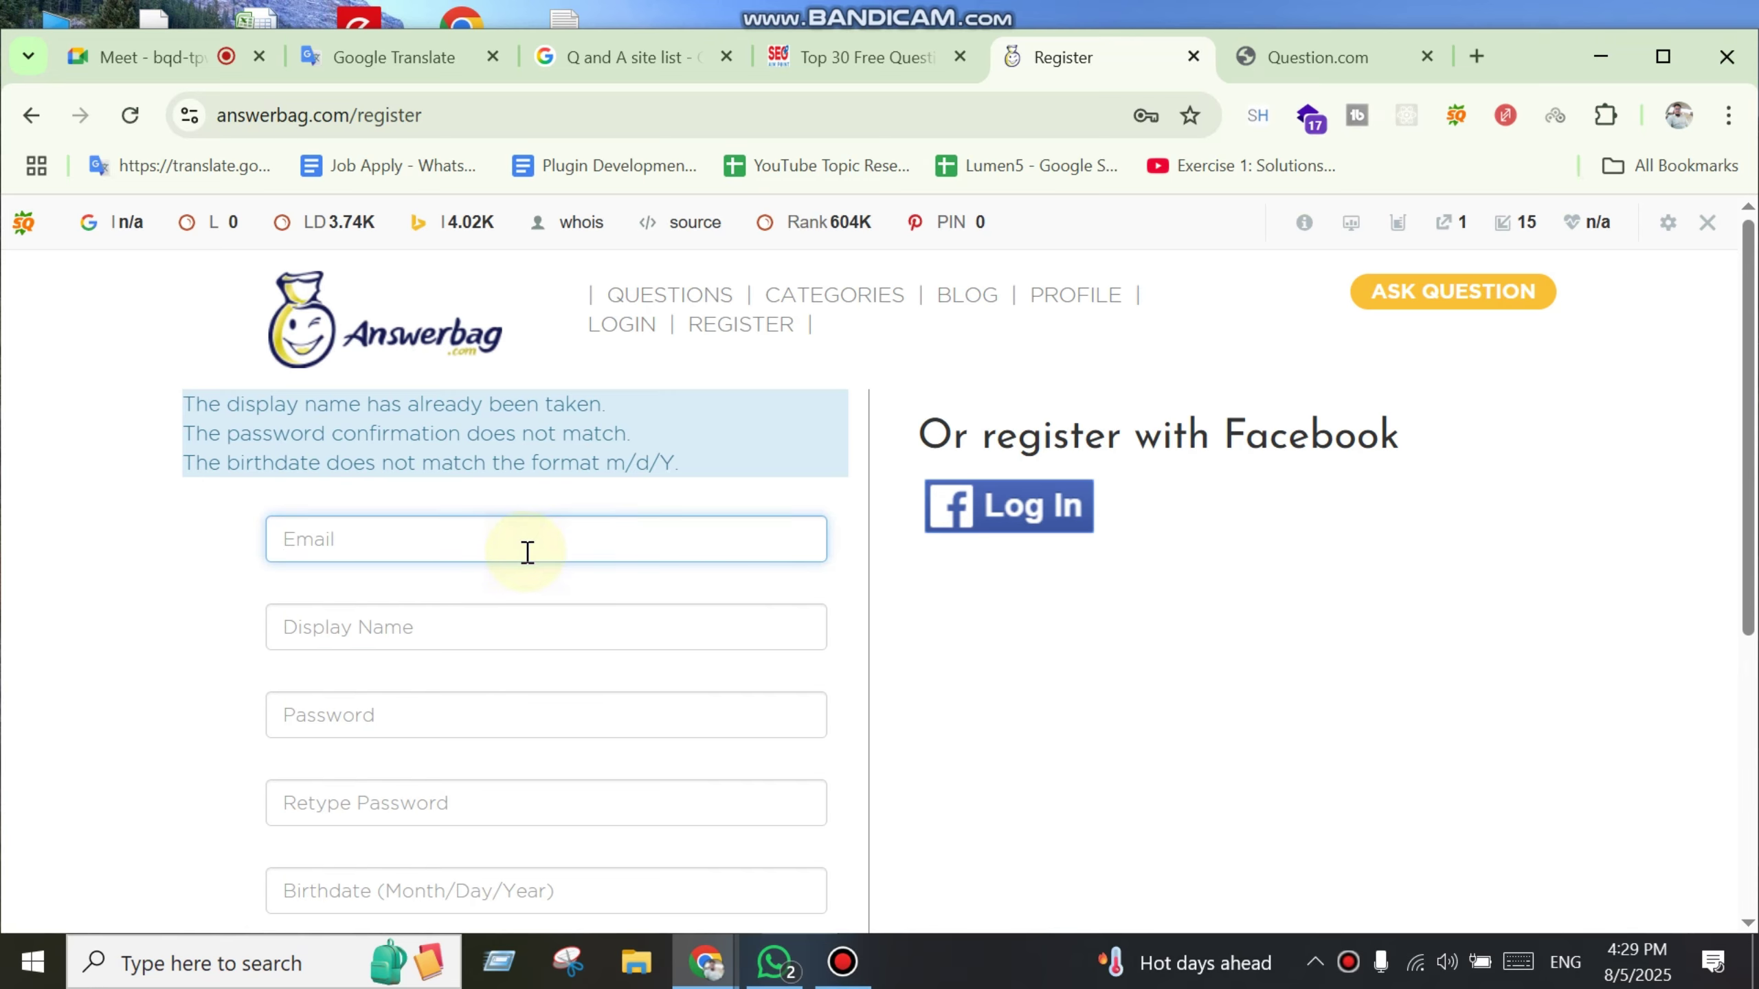
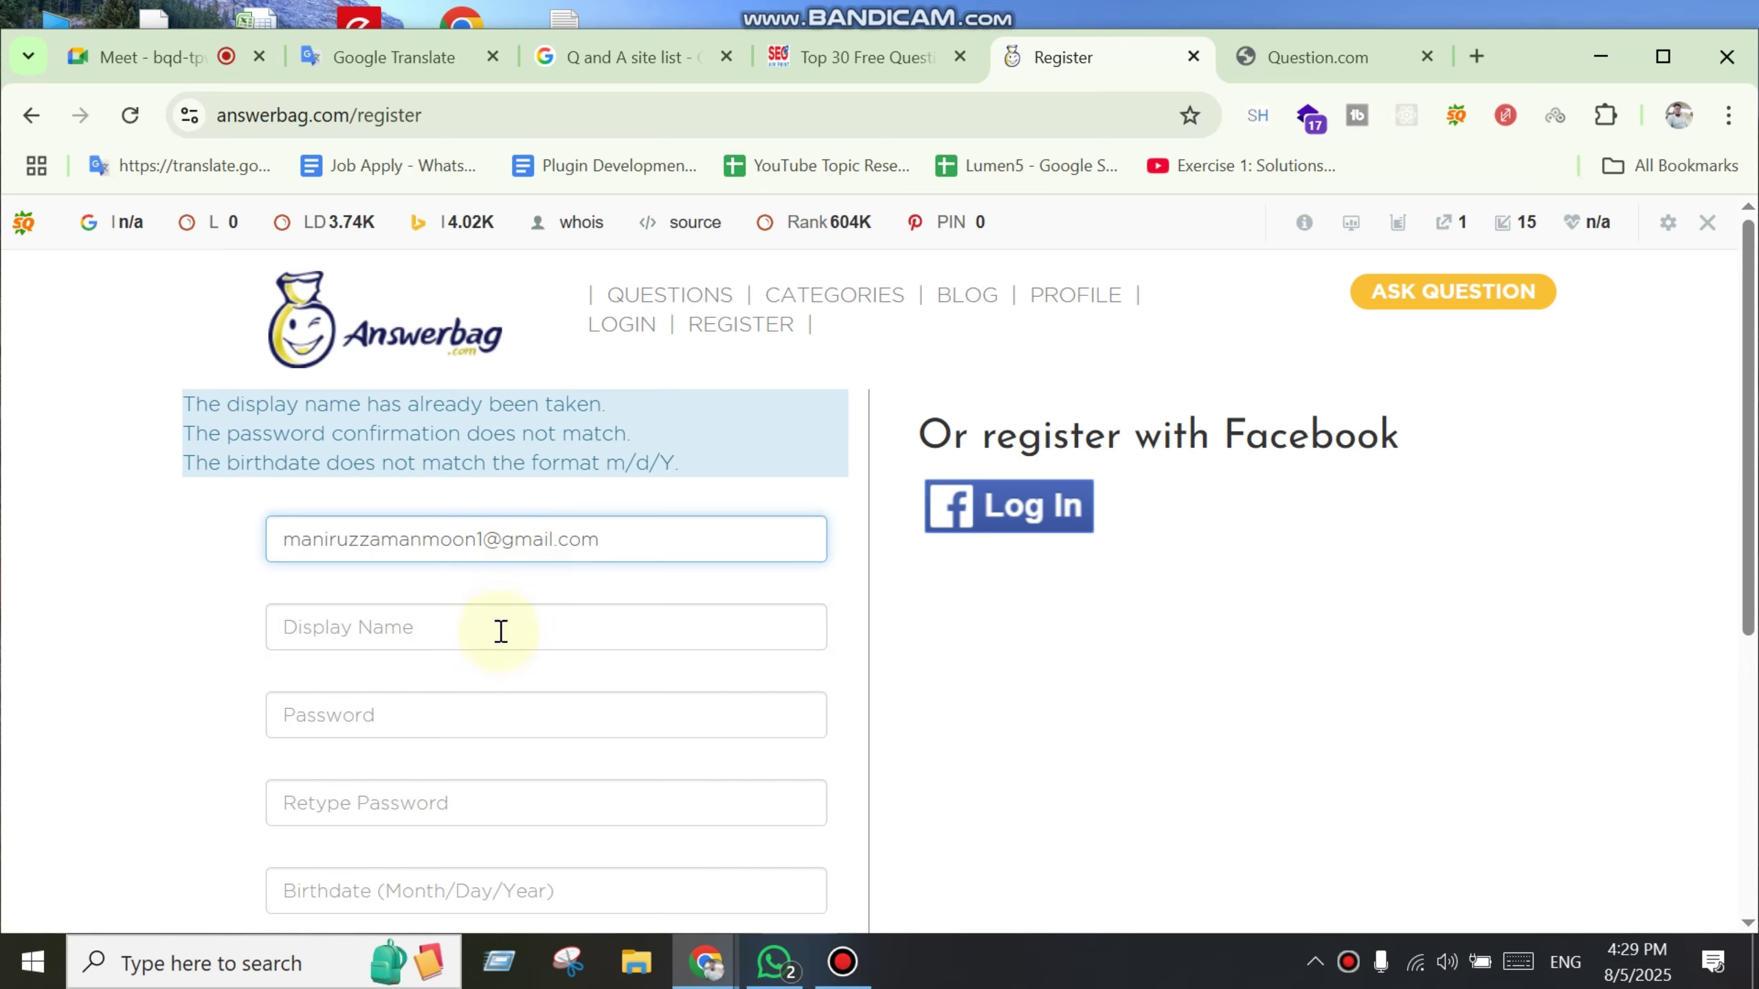
click(501, 631)
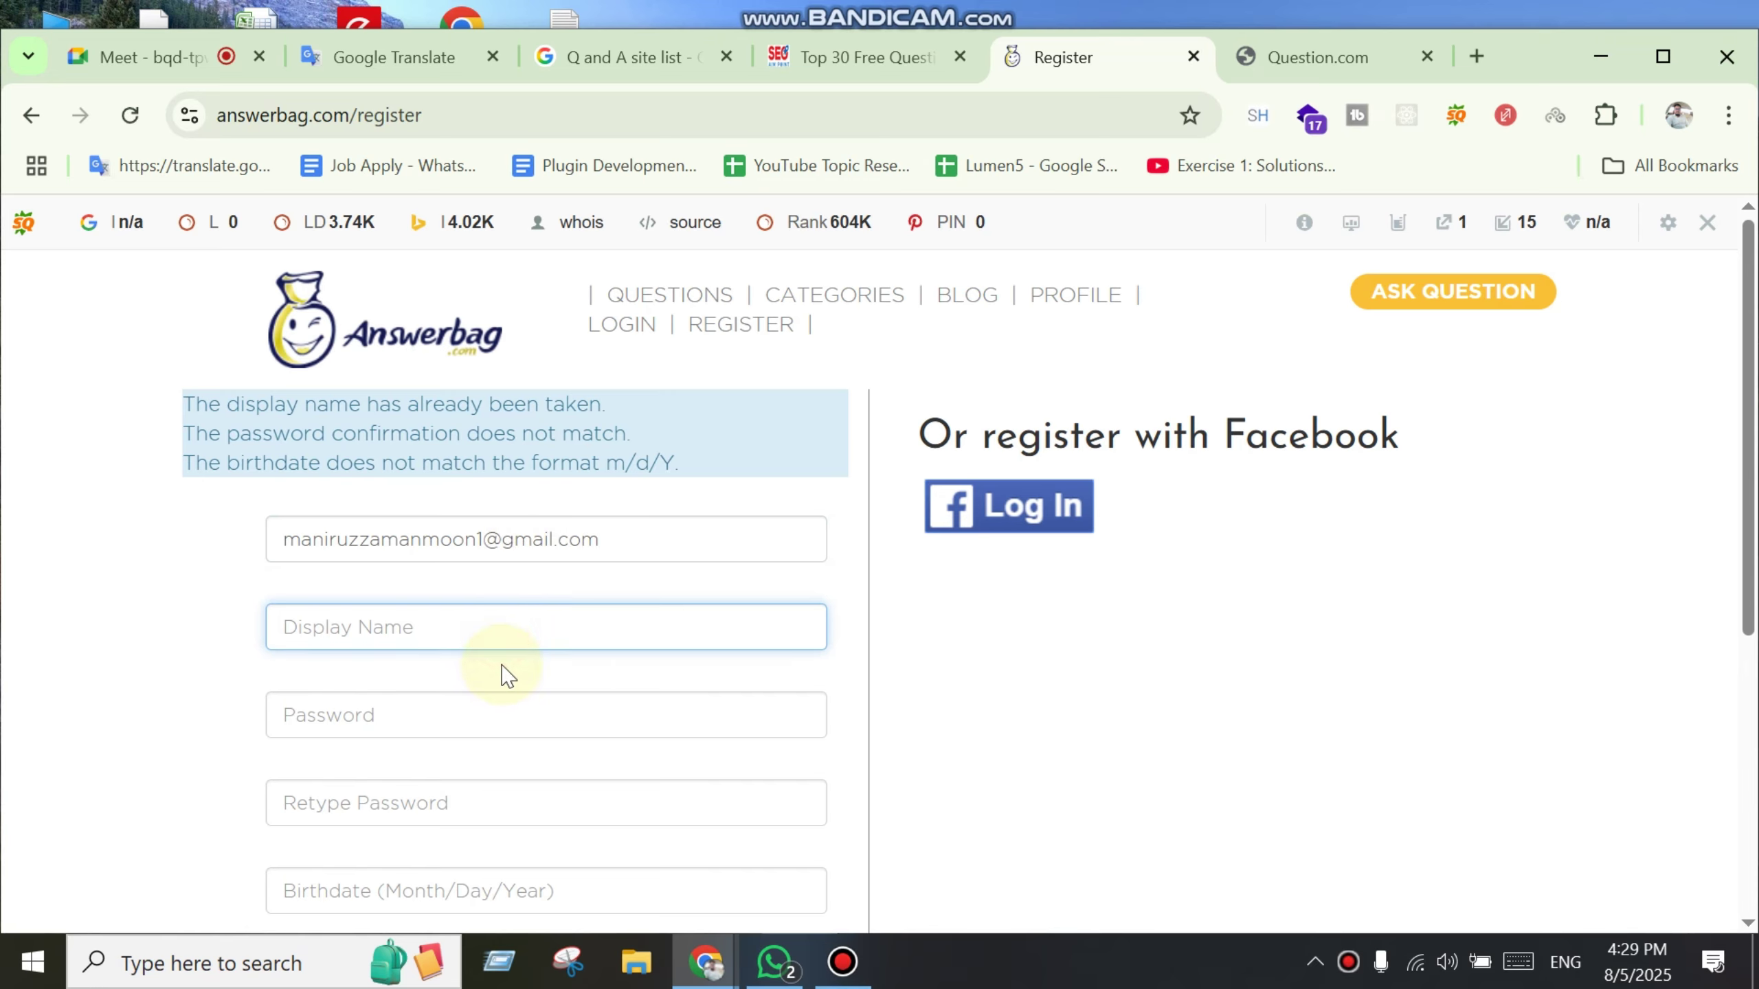
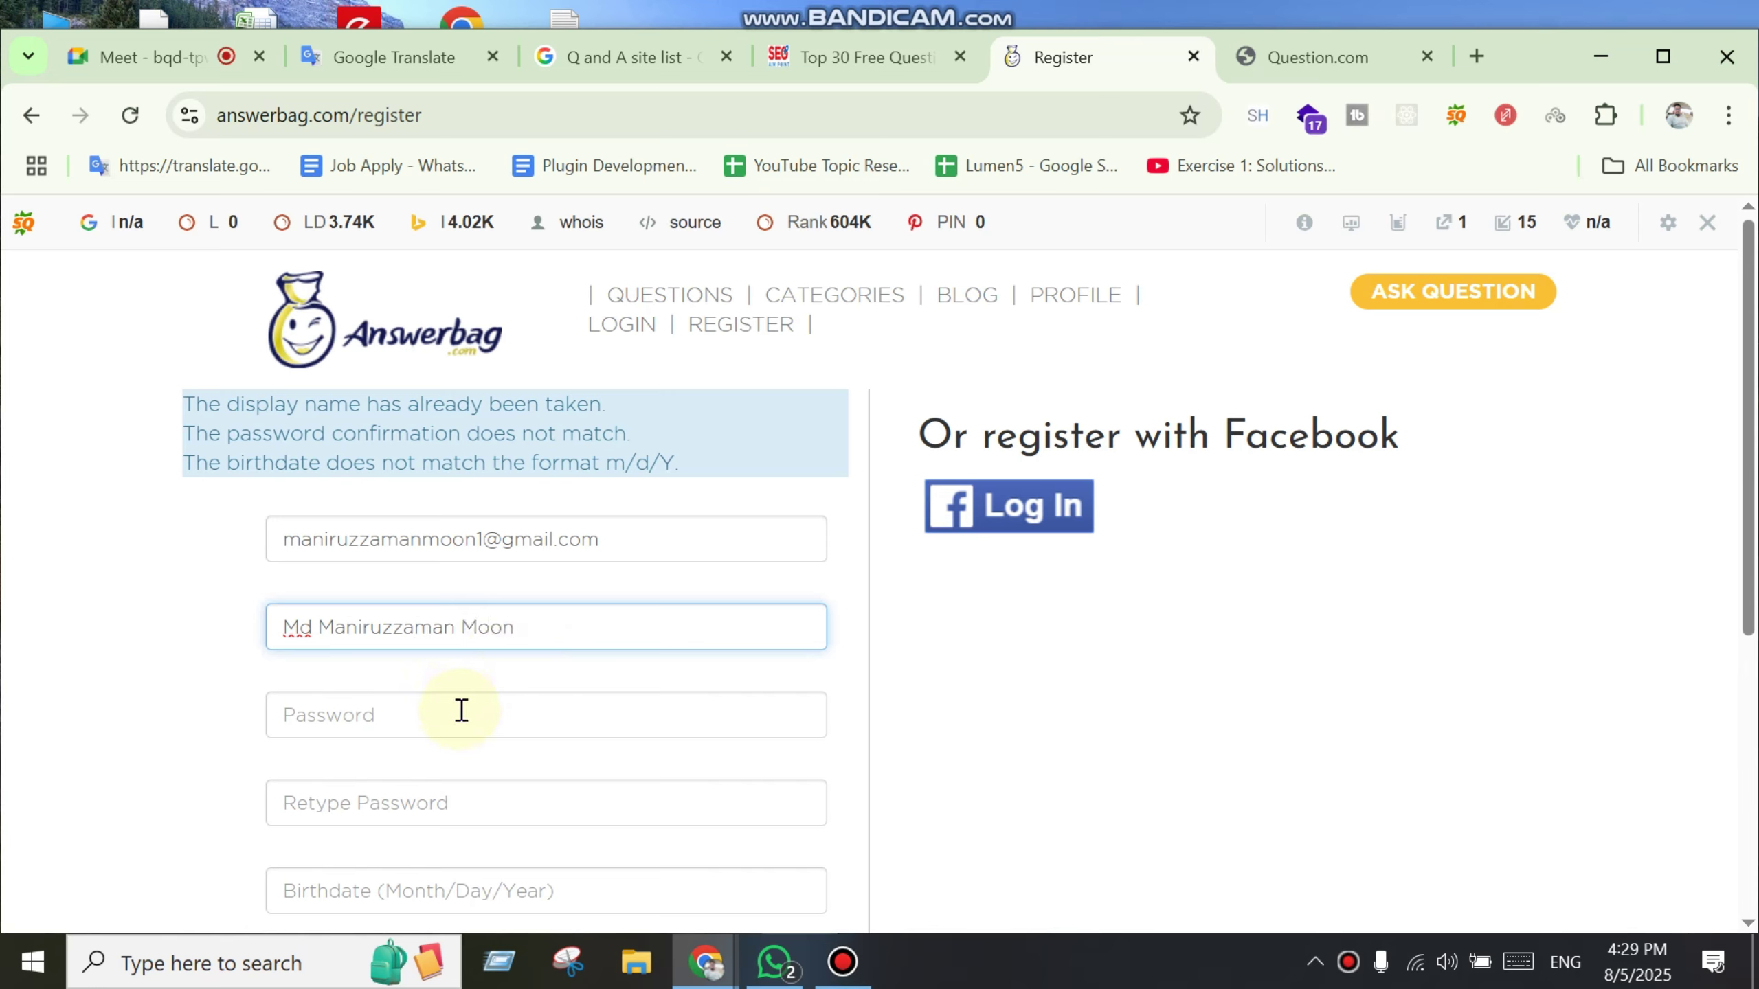
Step: Re-enter the password and its matching confirmation
click(460, 721)
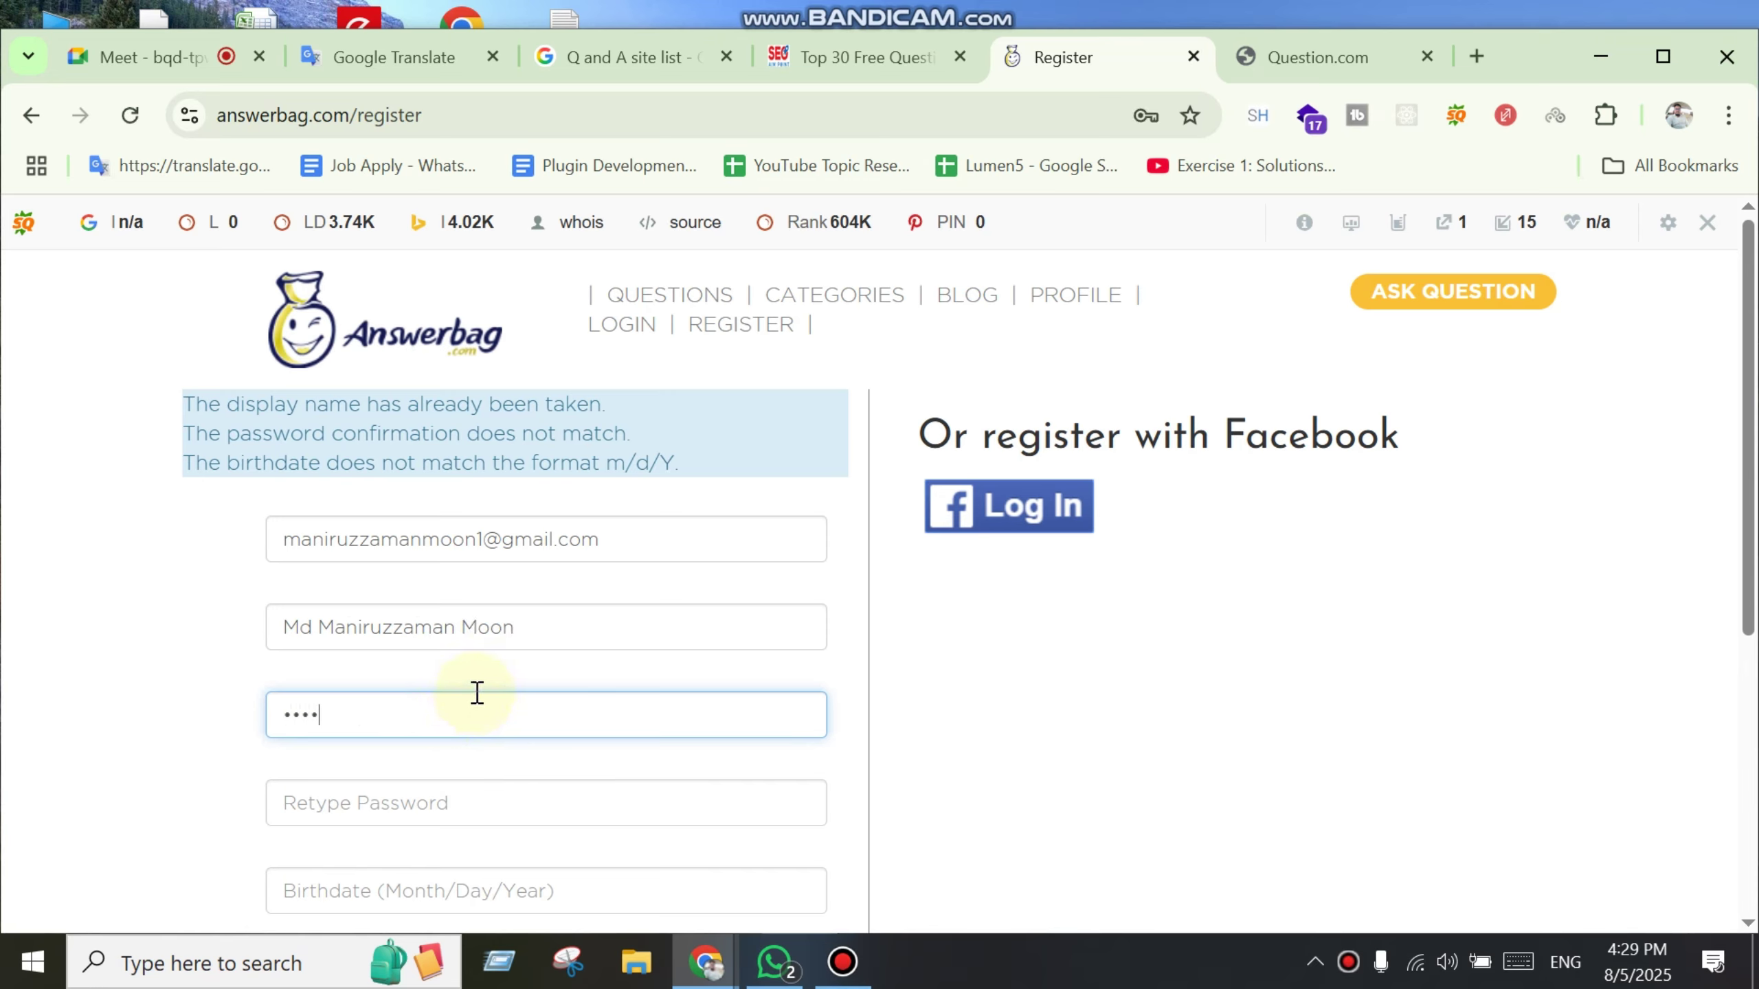
click(469, 787)
text(m)
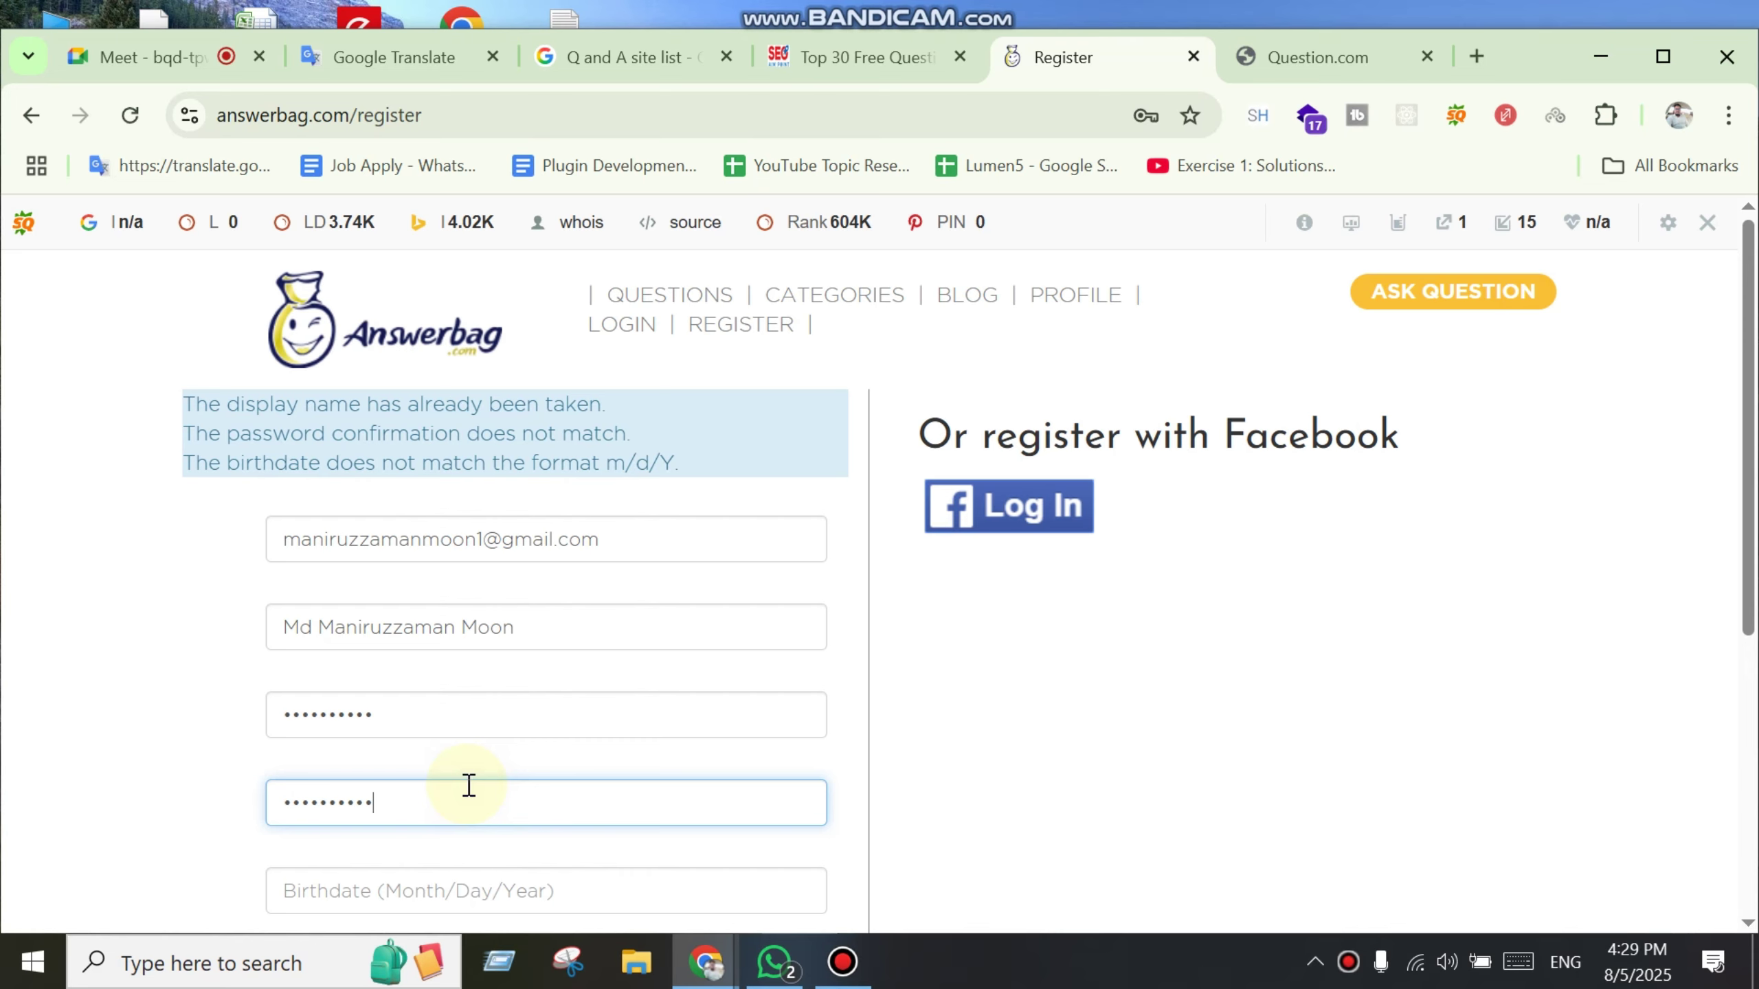
scroll(541, 748, down, 4)
Step: Enter the birthdate in m/d/Y format, complete the reCAPTCHA and submit the registration
click(528, 621)
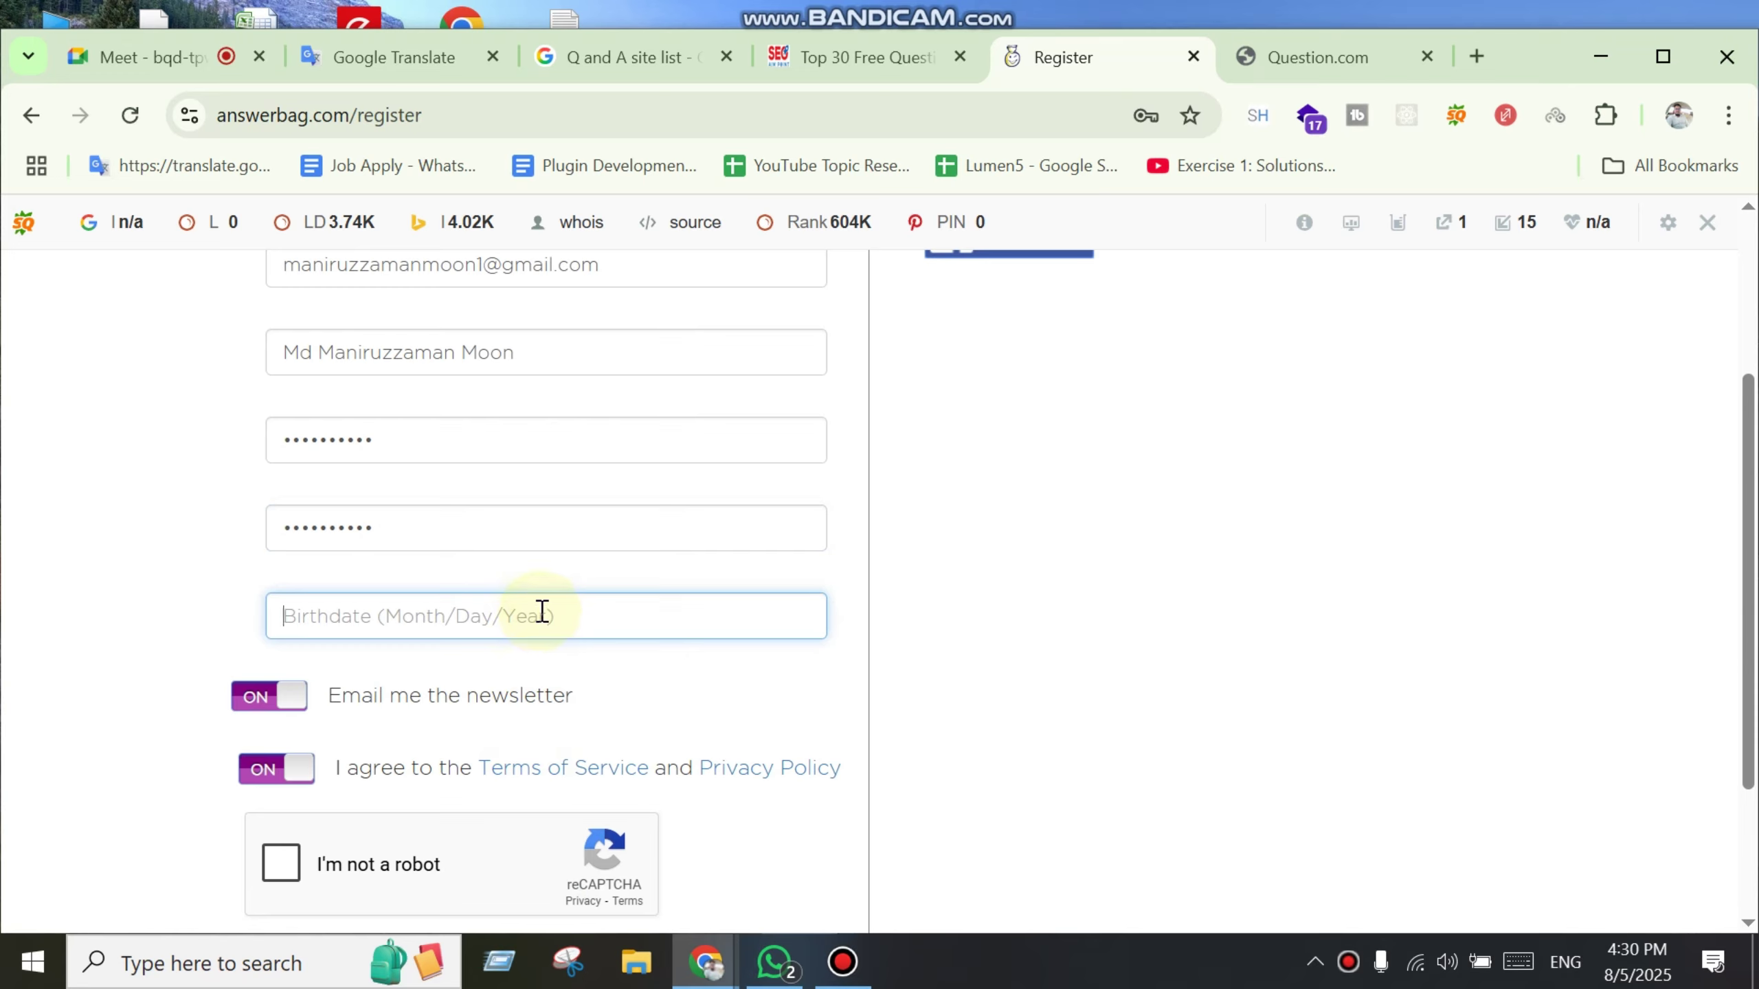
text(6)
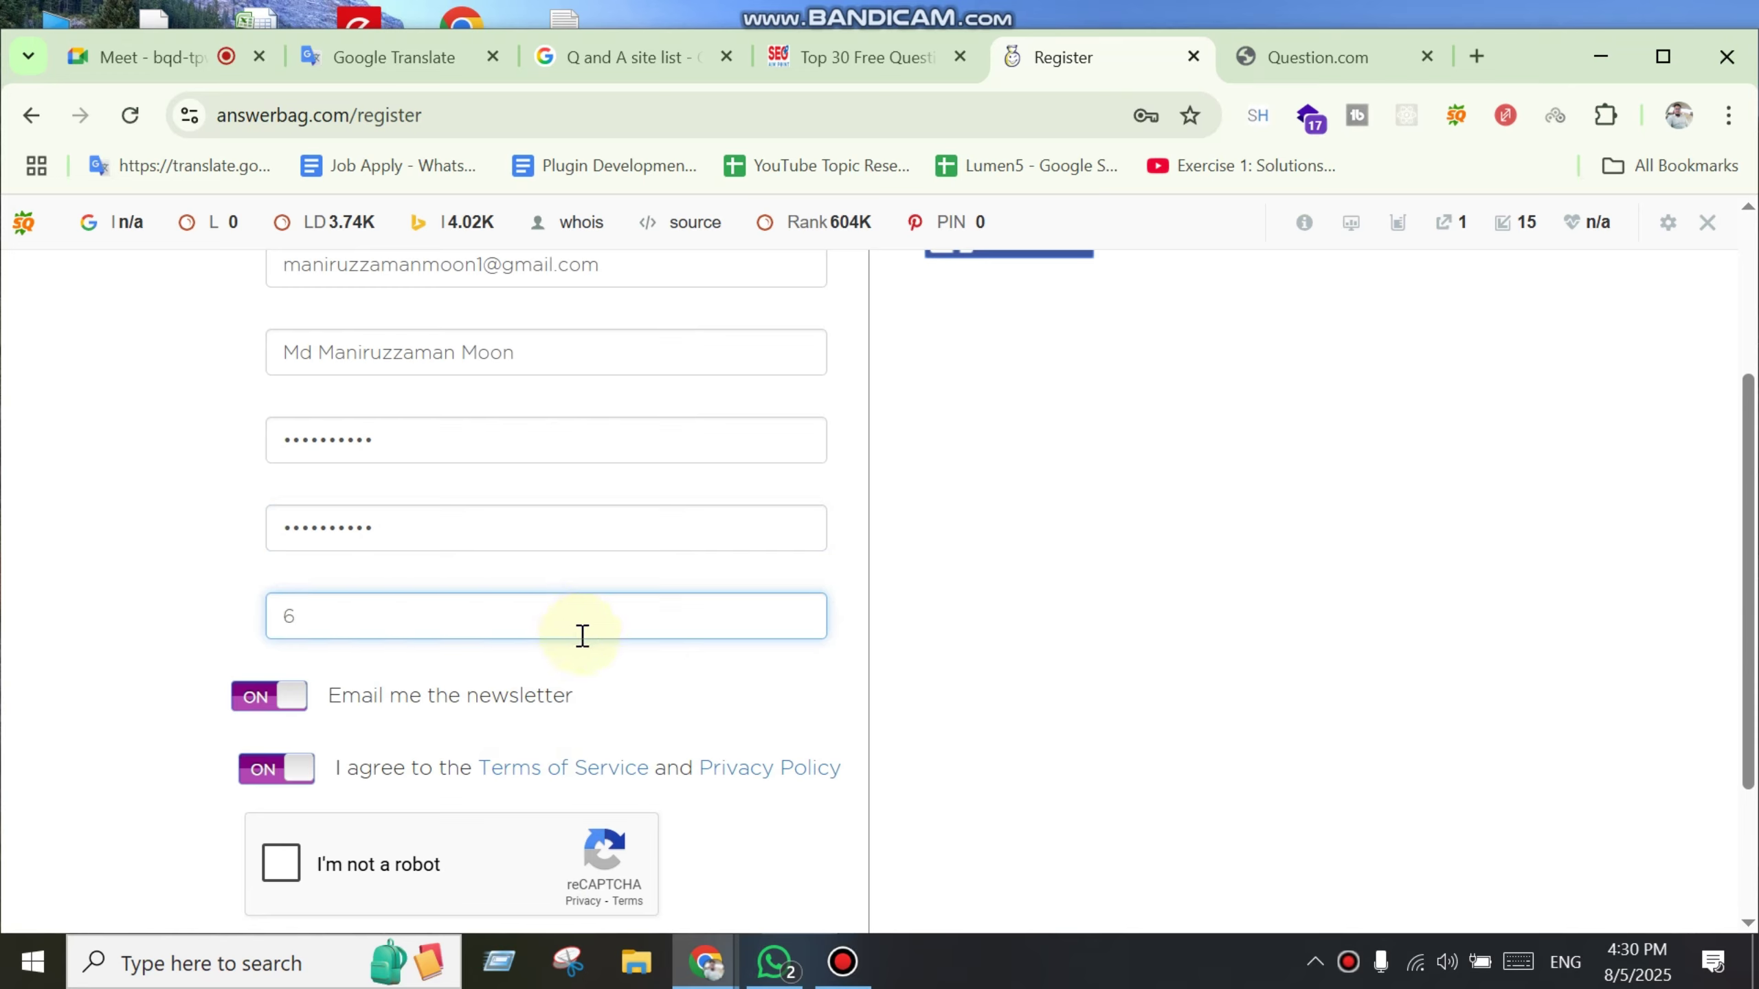
key(BackSpace)
key(BackSpace)
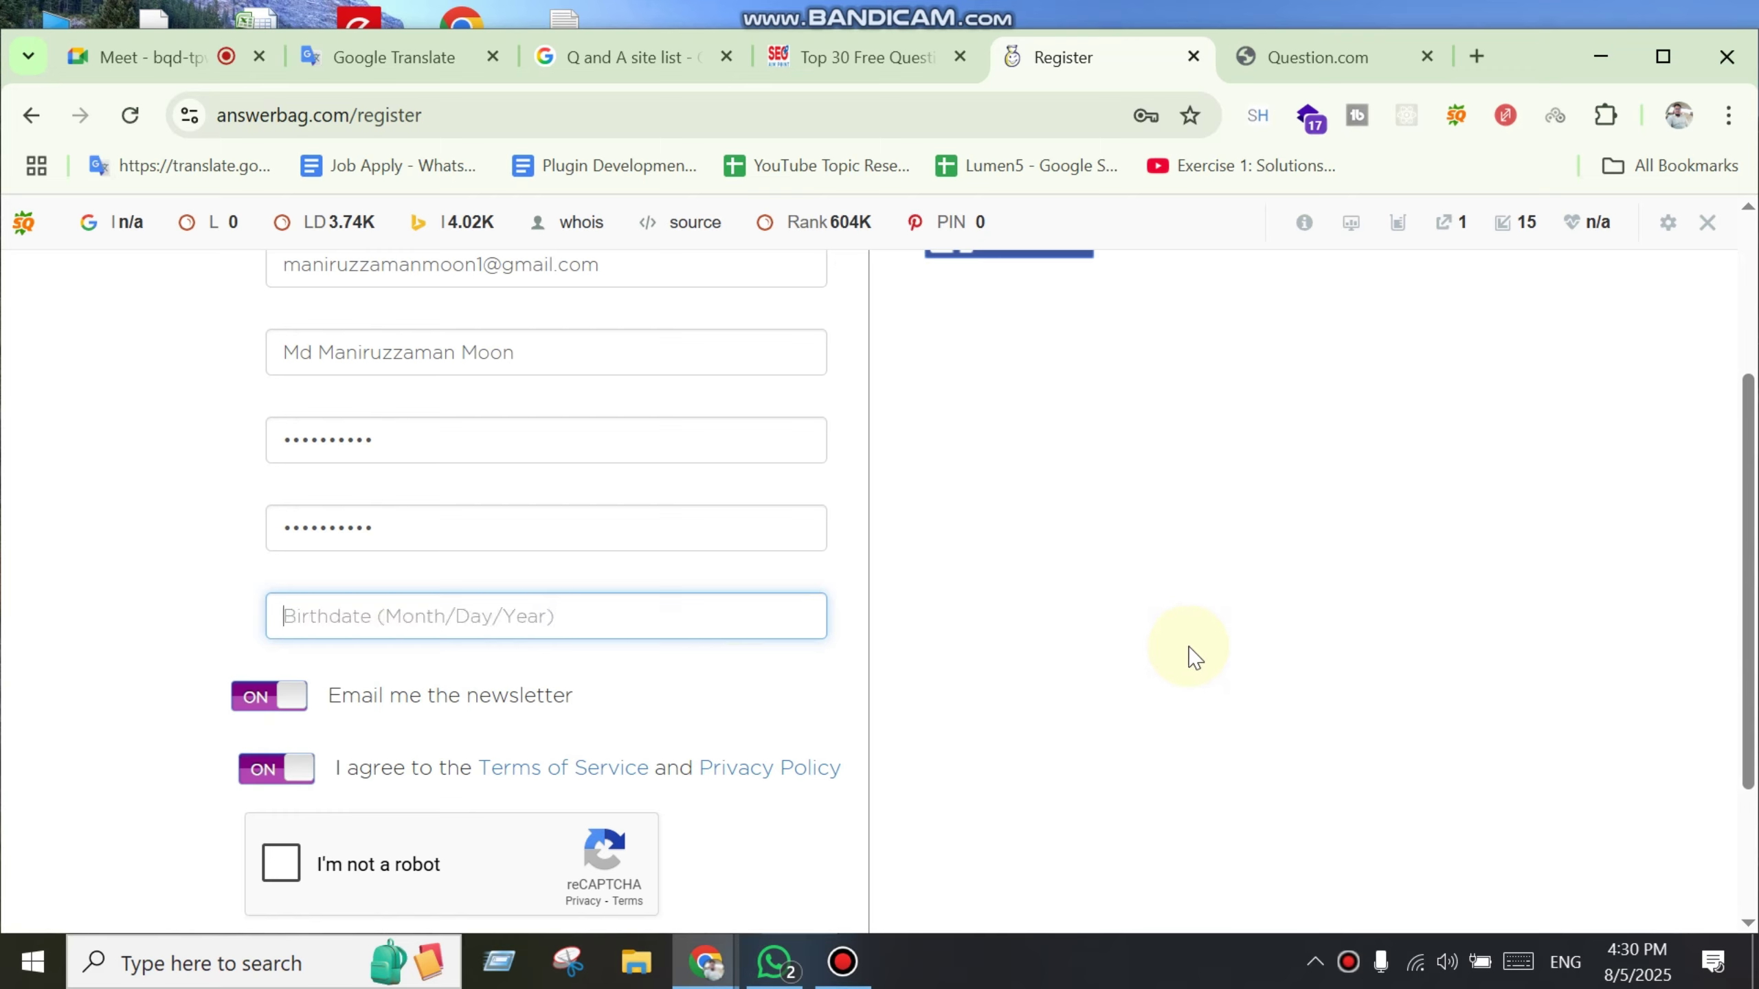
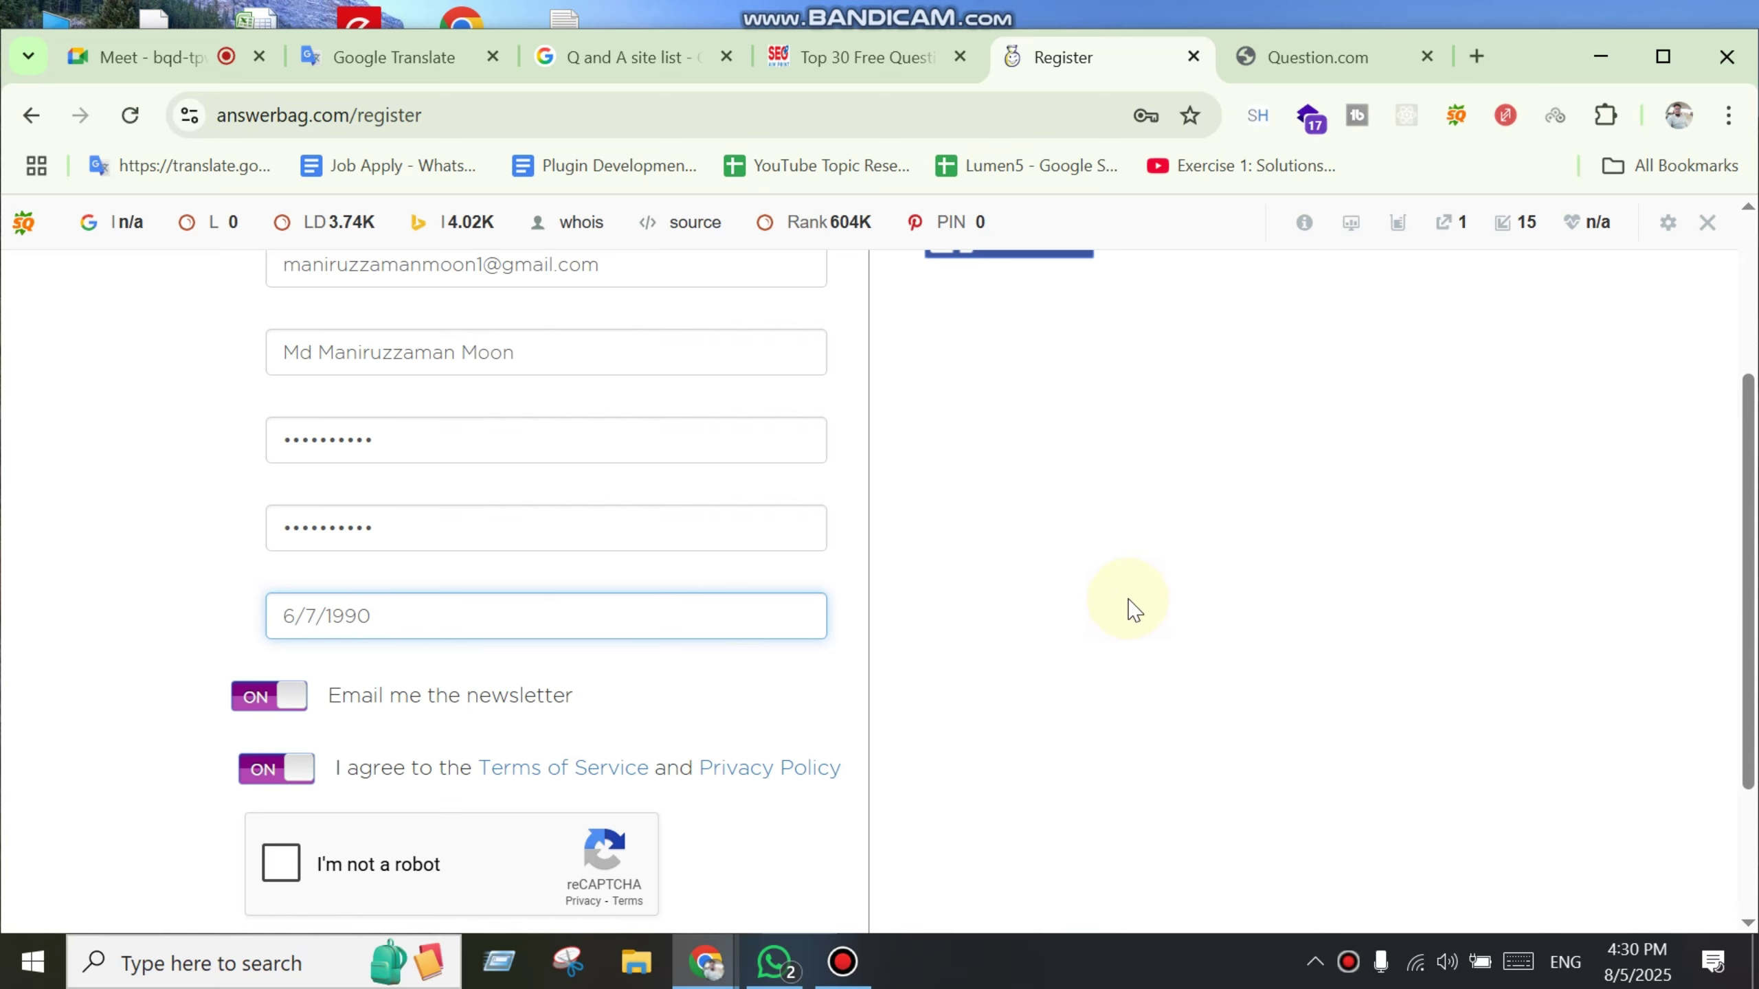
scroll(1134, 609, down, 2)
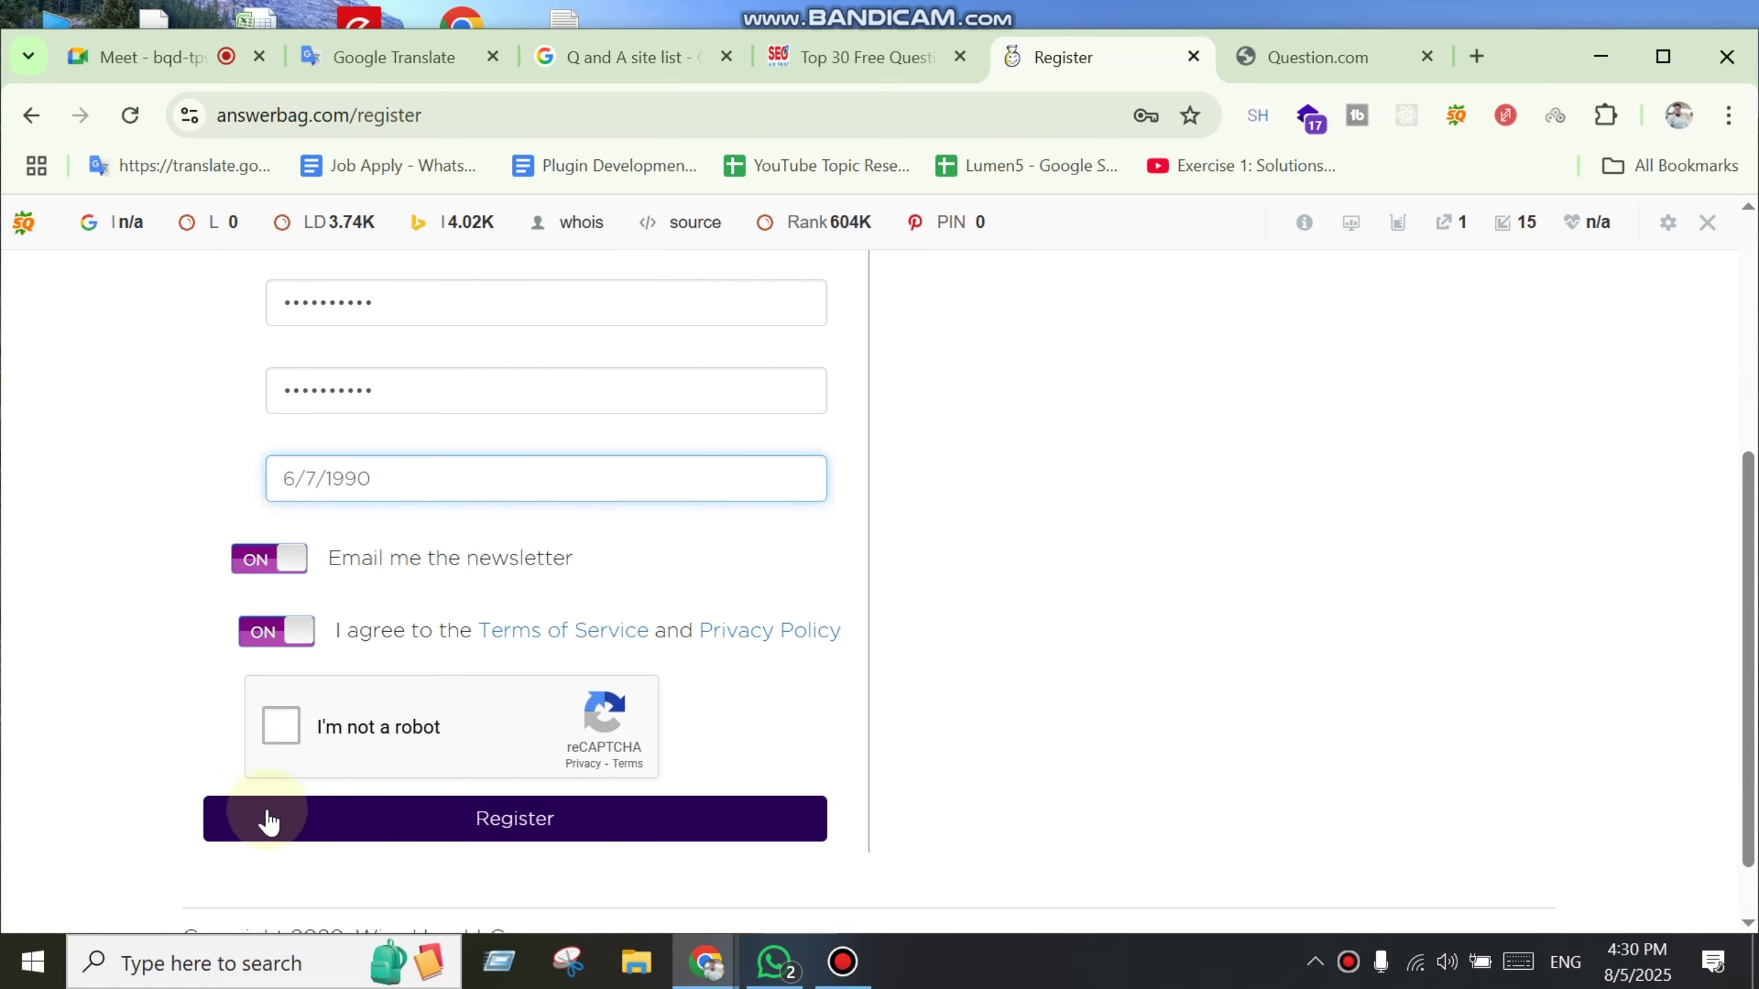
click(280, 726)
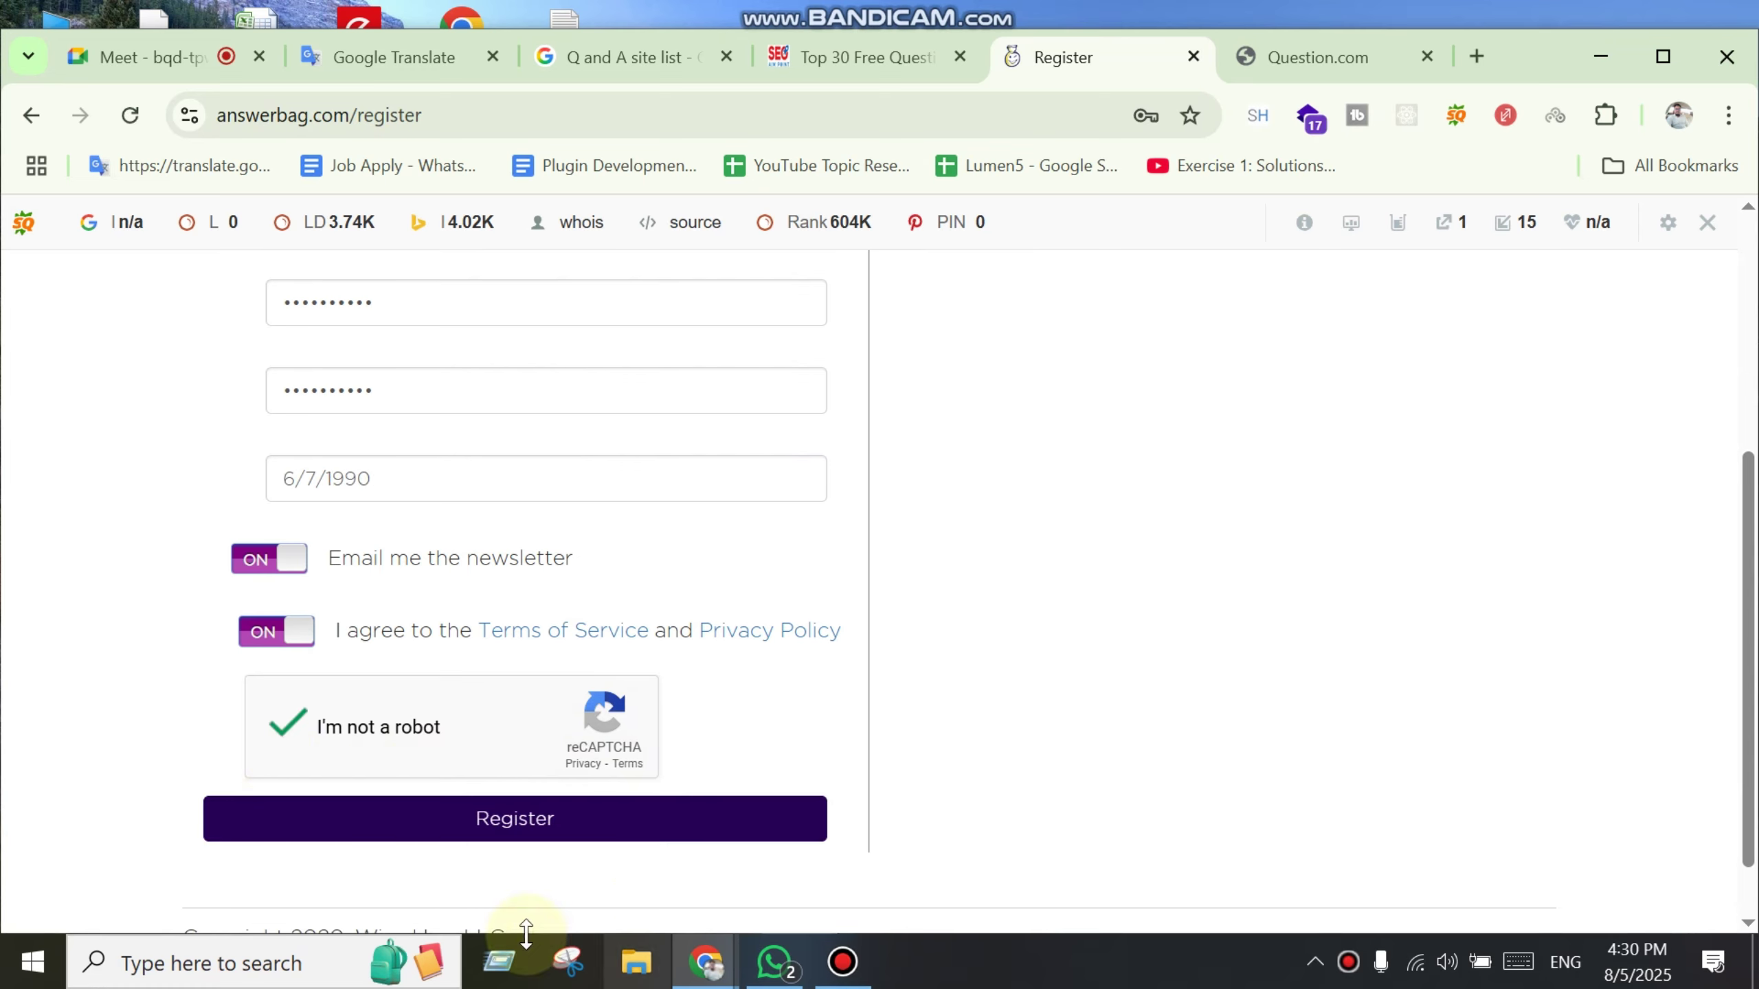
click(502, 828)
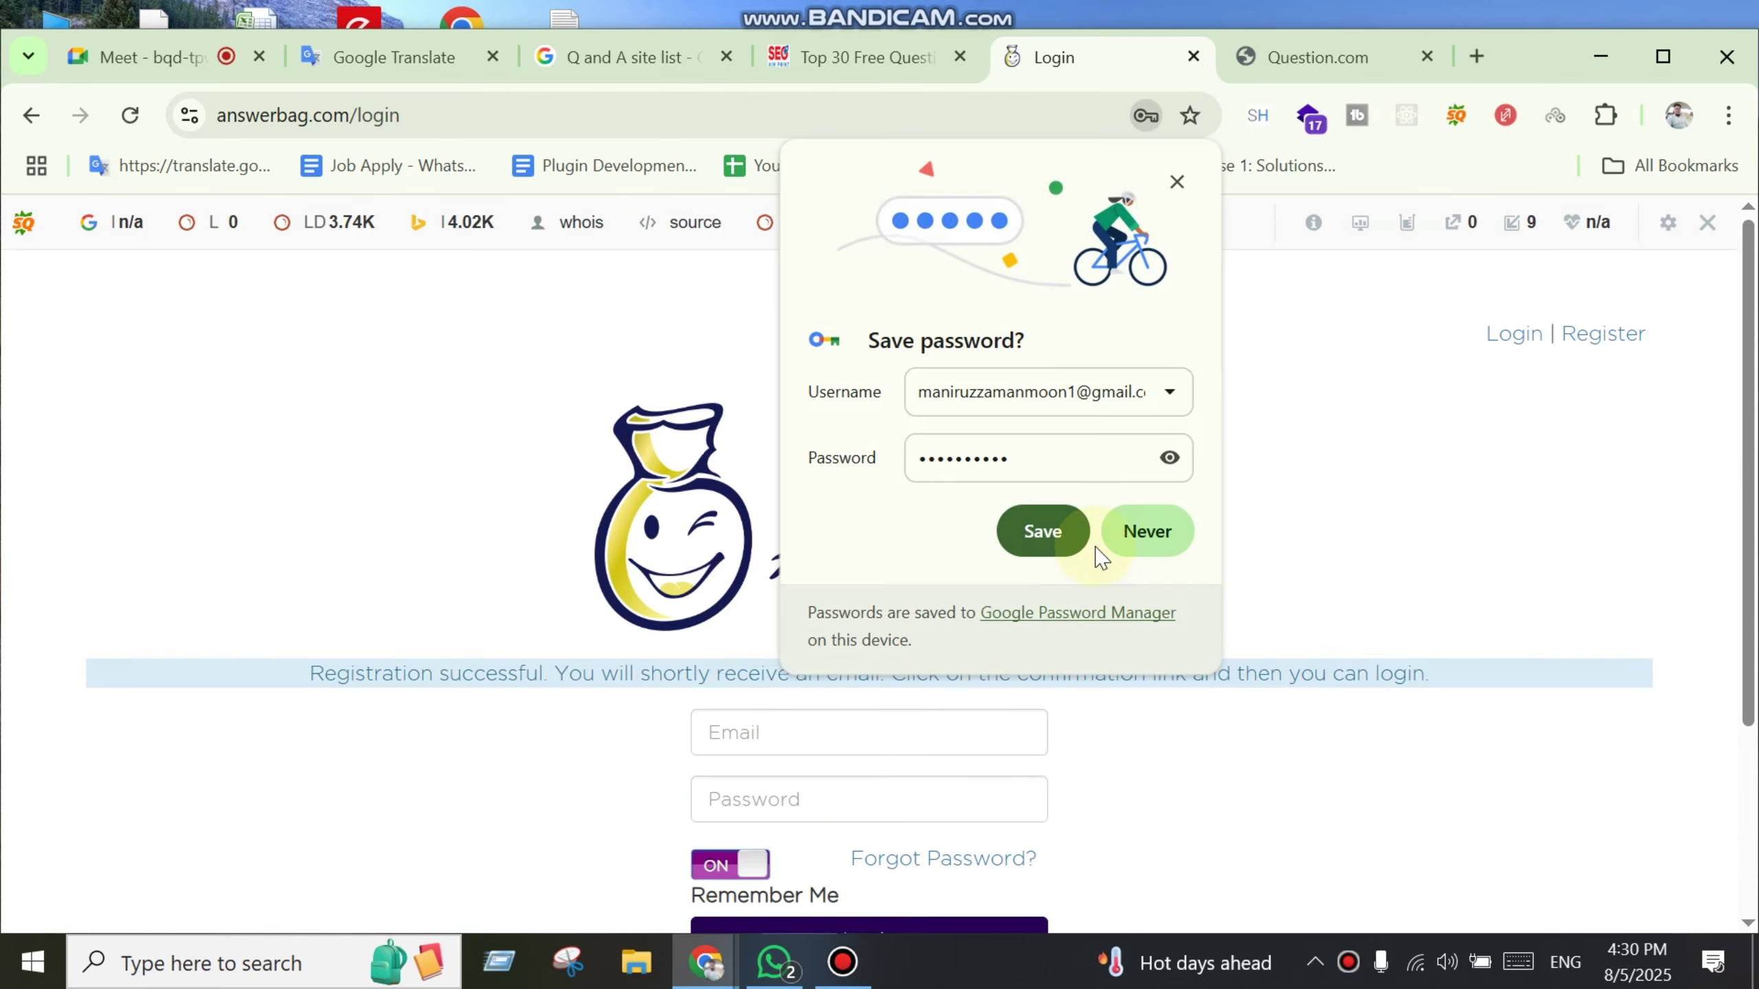
Step: Save the Answerbag password in Chrome and open Gmail in a new tab placed beside Meet
click(1041, 531)
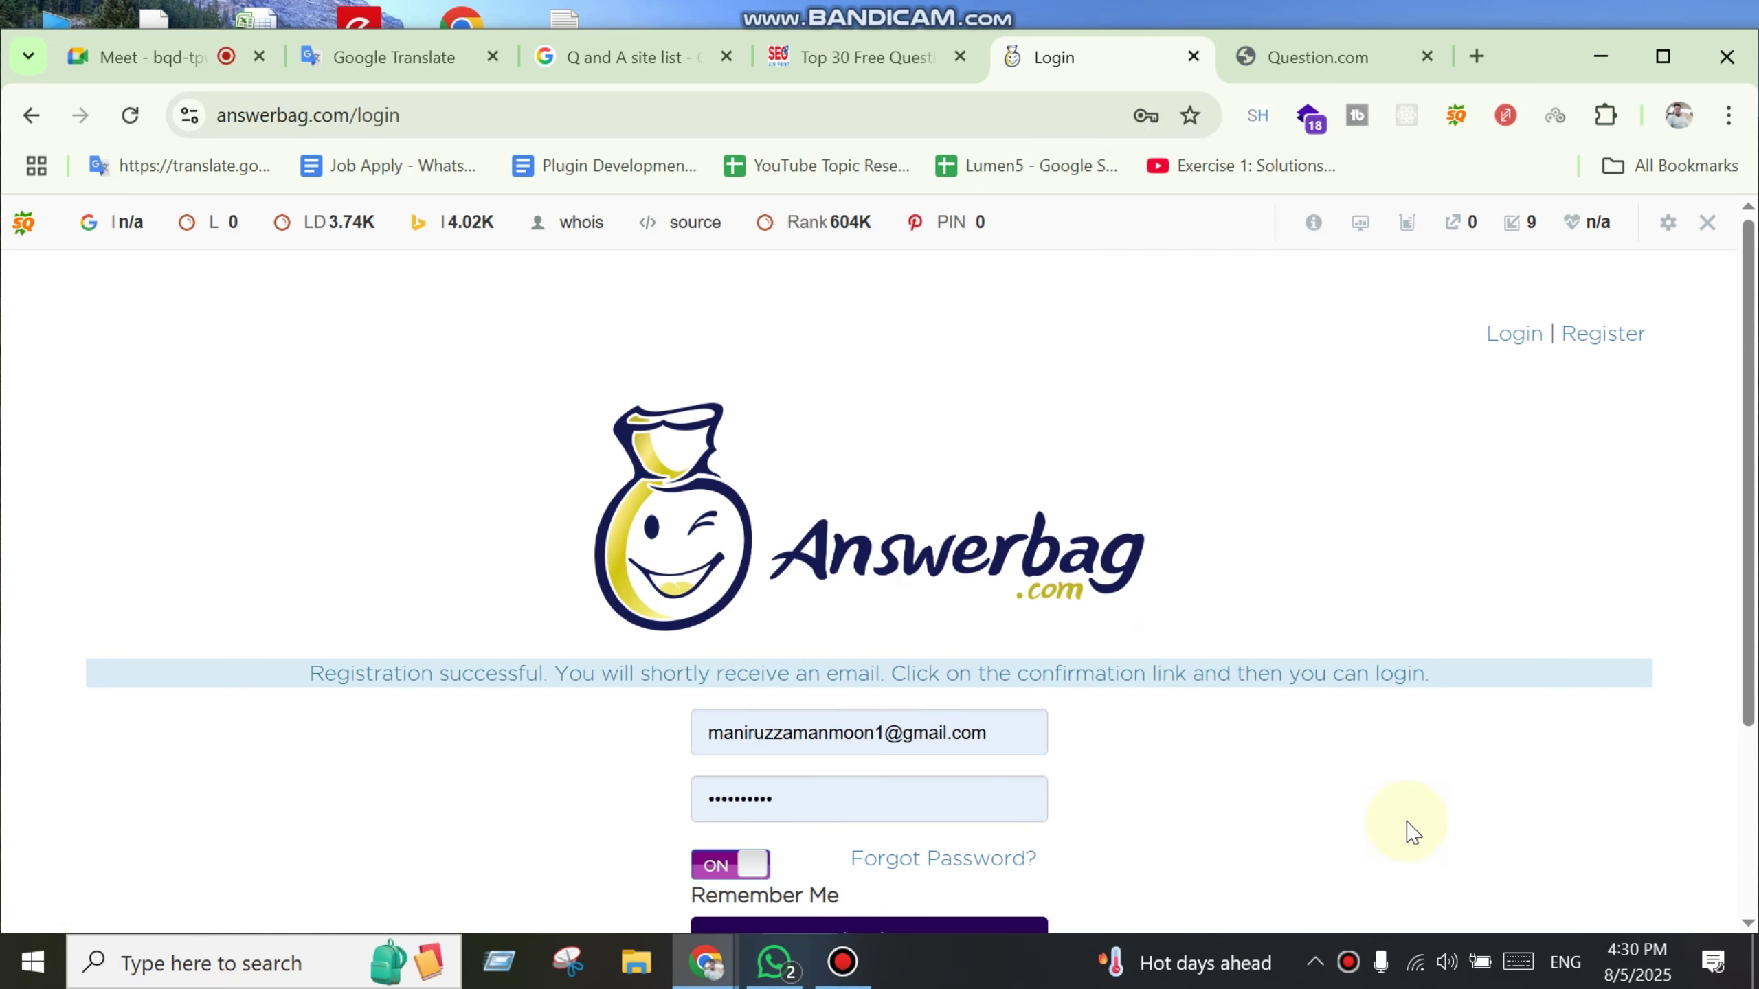
scroll(1411, 831, down, 5)
click(1475, 56)
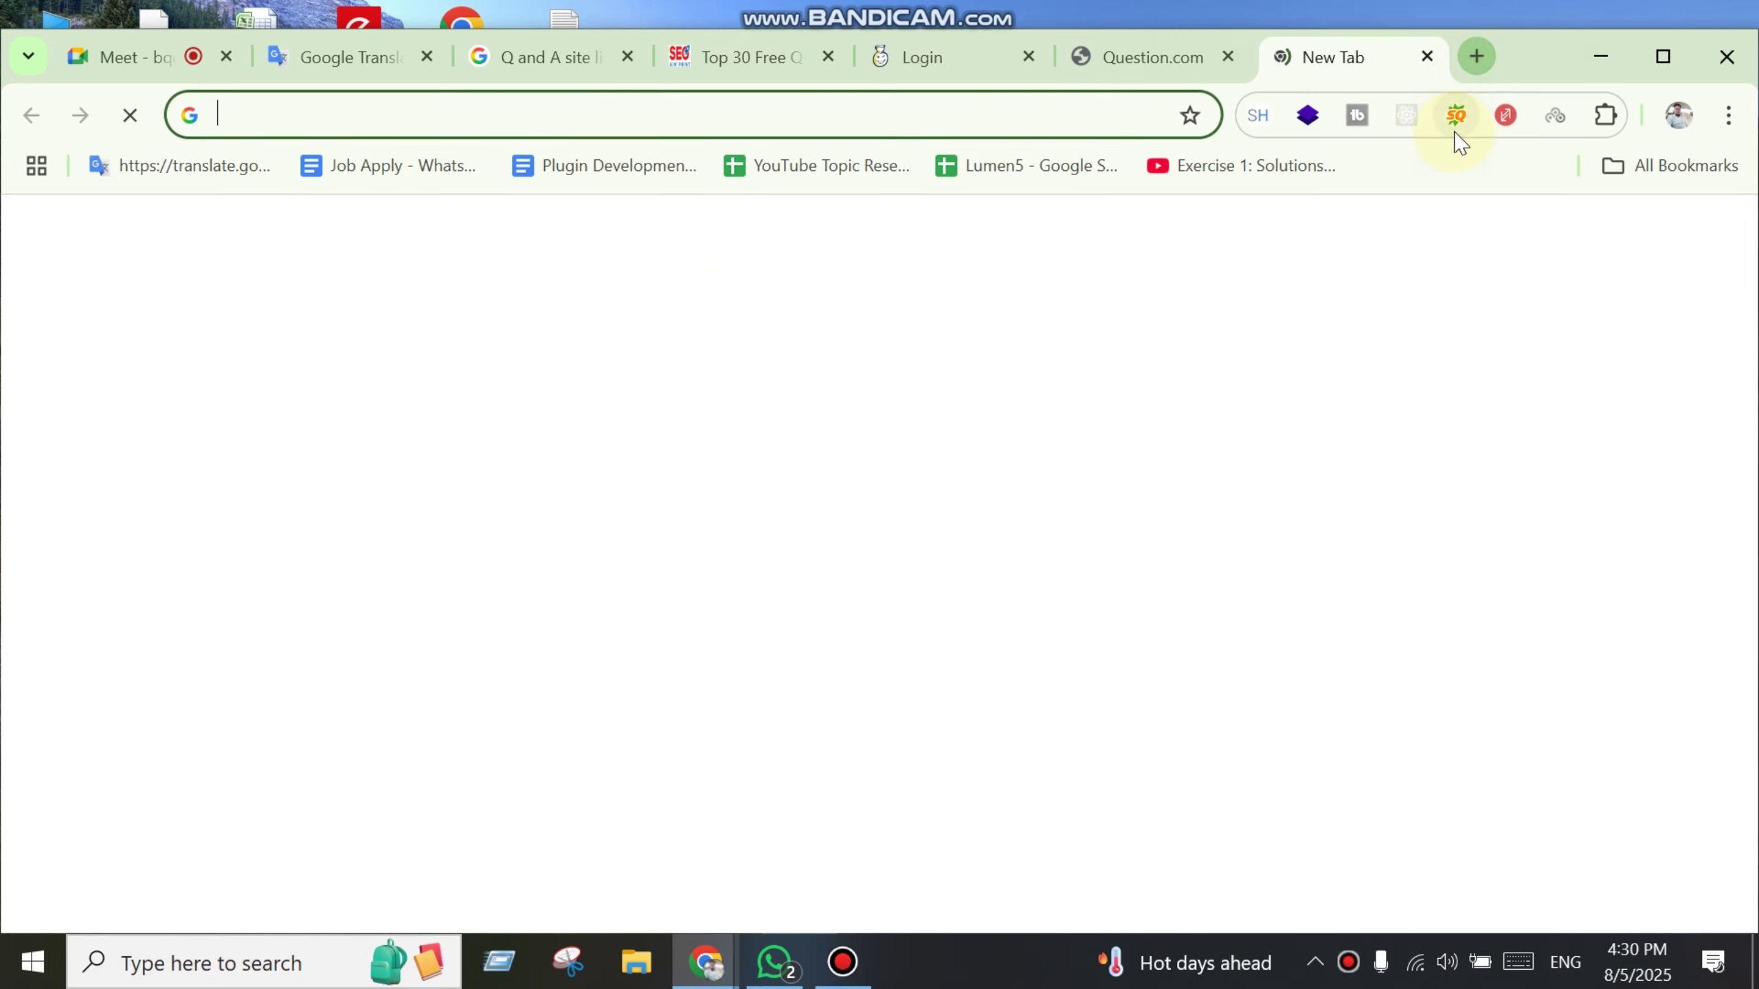
text(gmai)
key(Return)
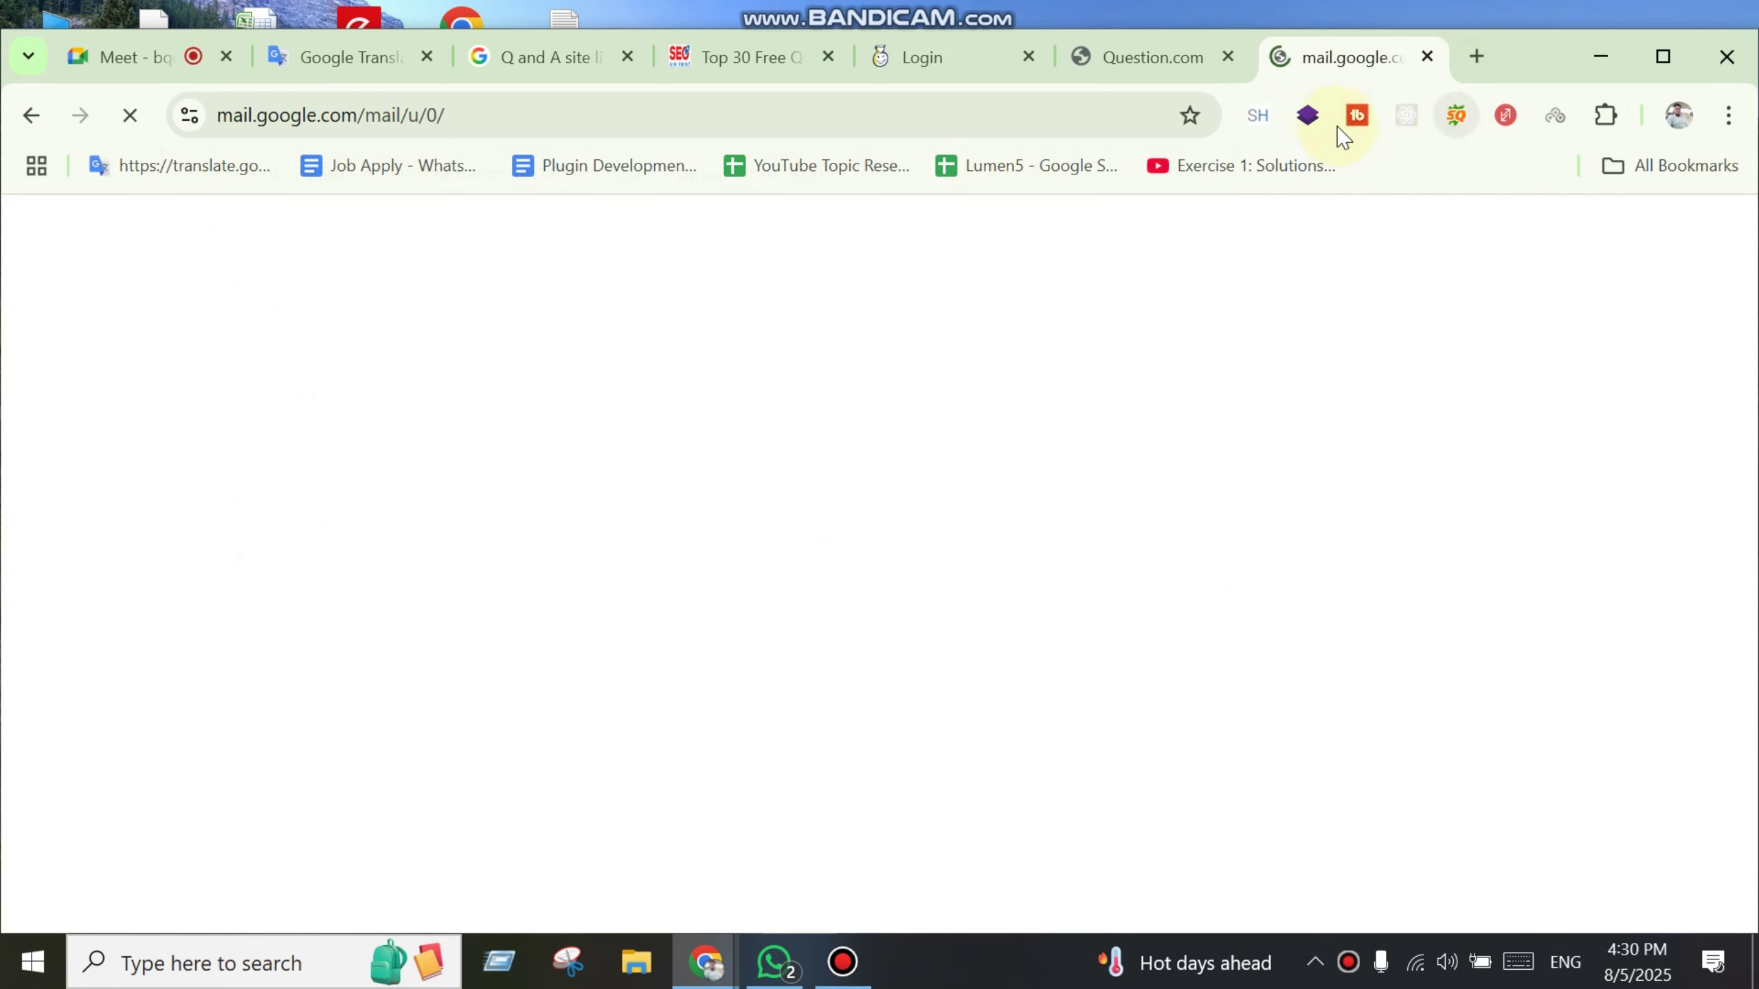
drag(1361, 77, 332, 66)
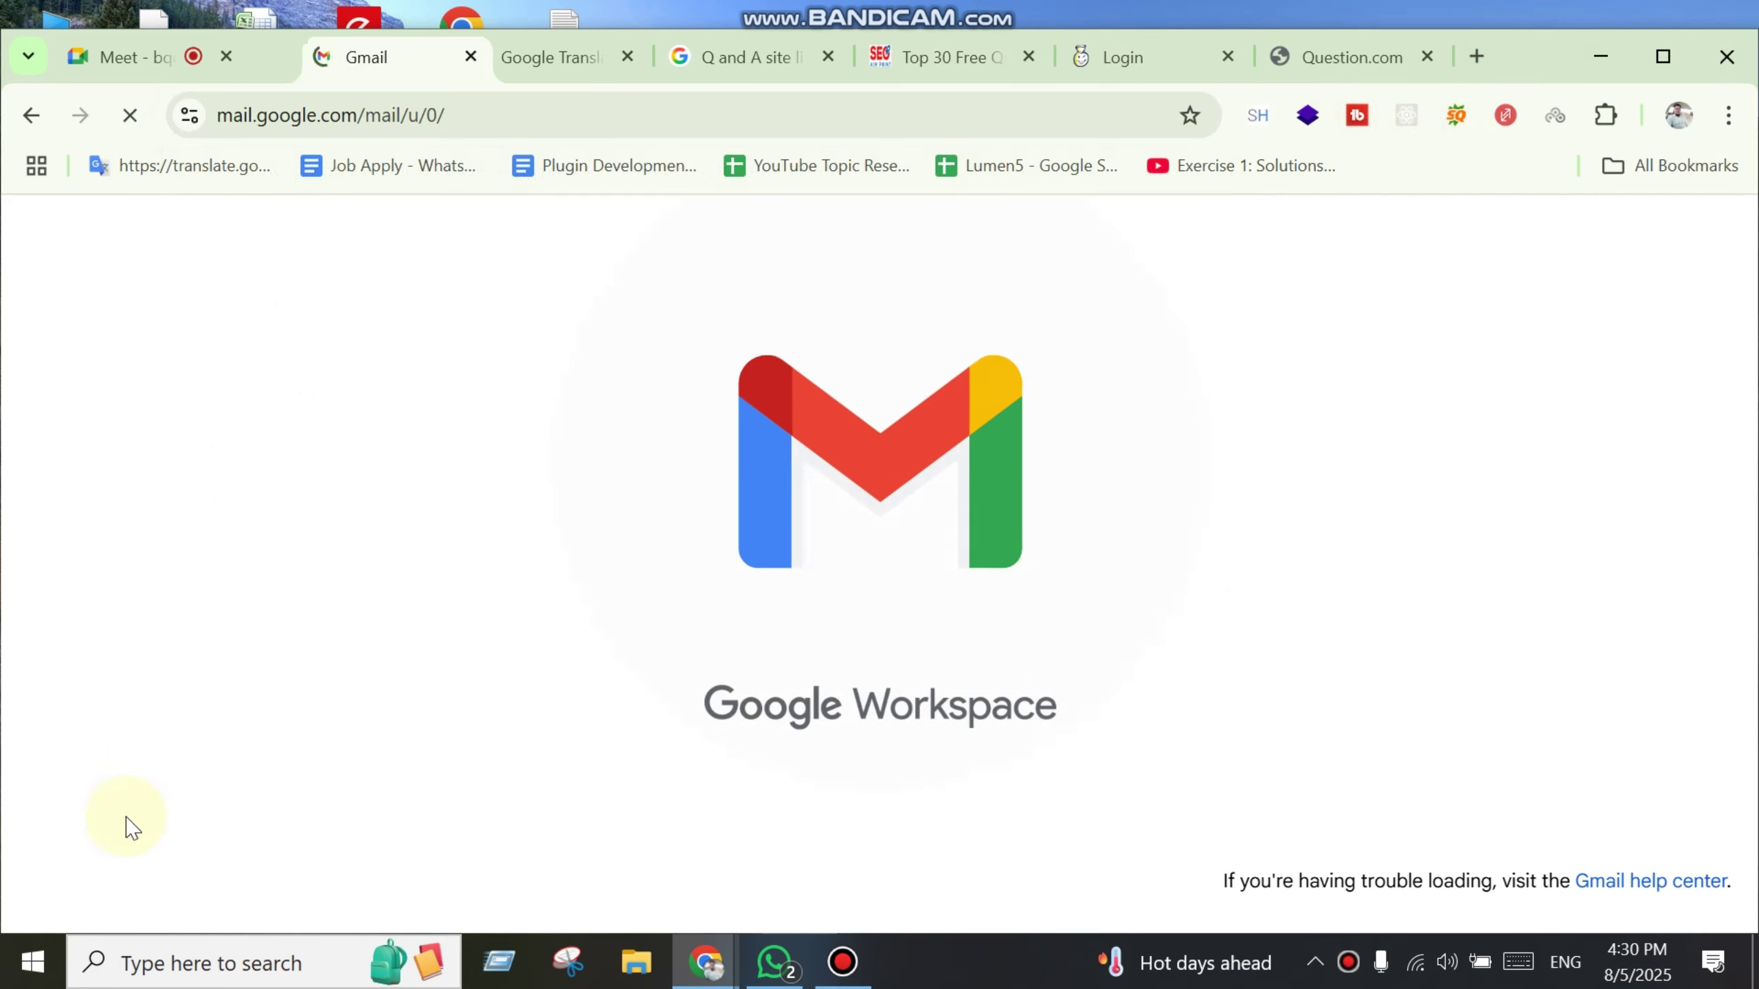
click(1162, 59)
double_click(260, 116)
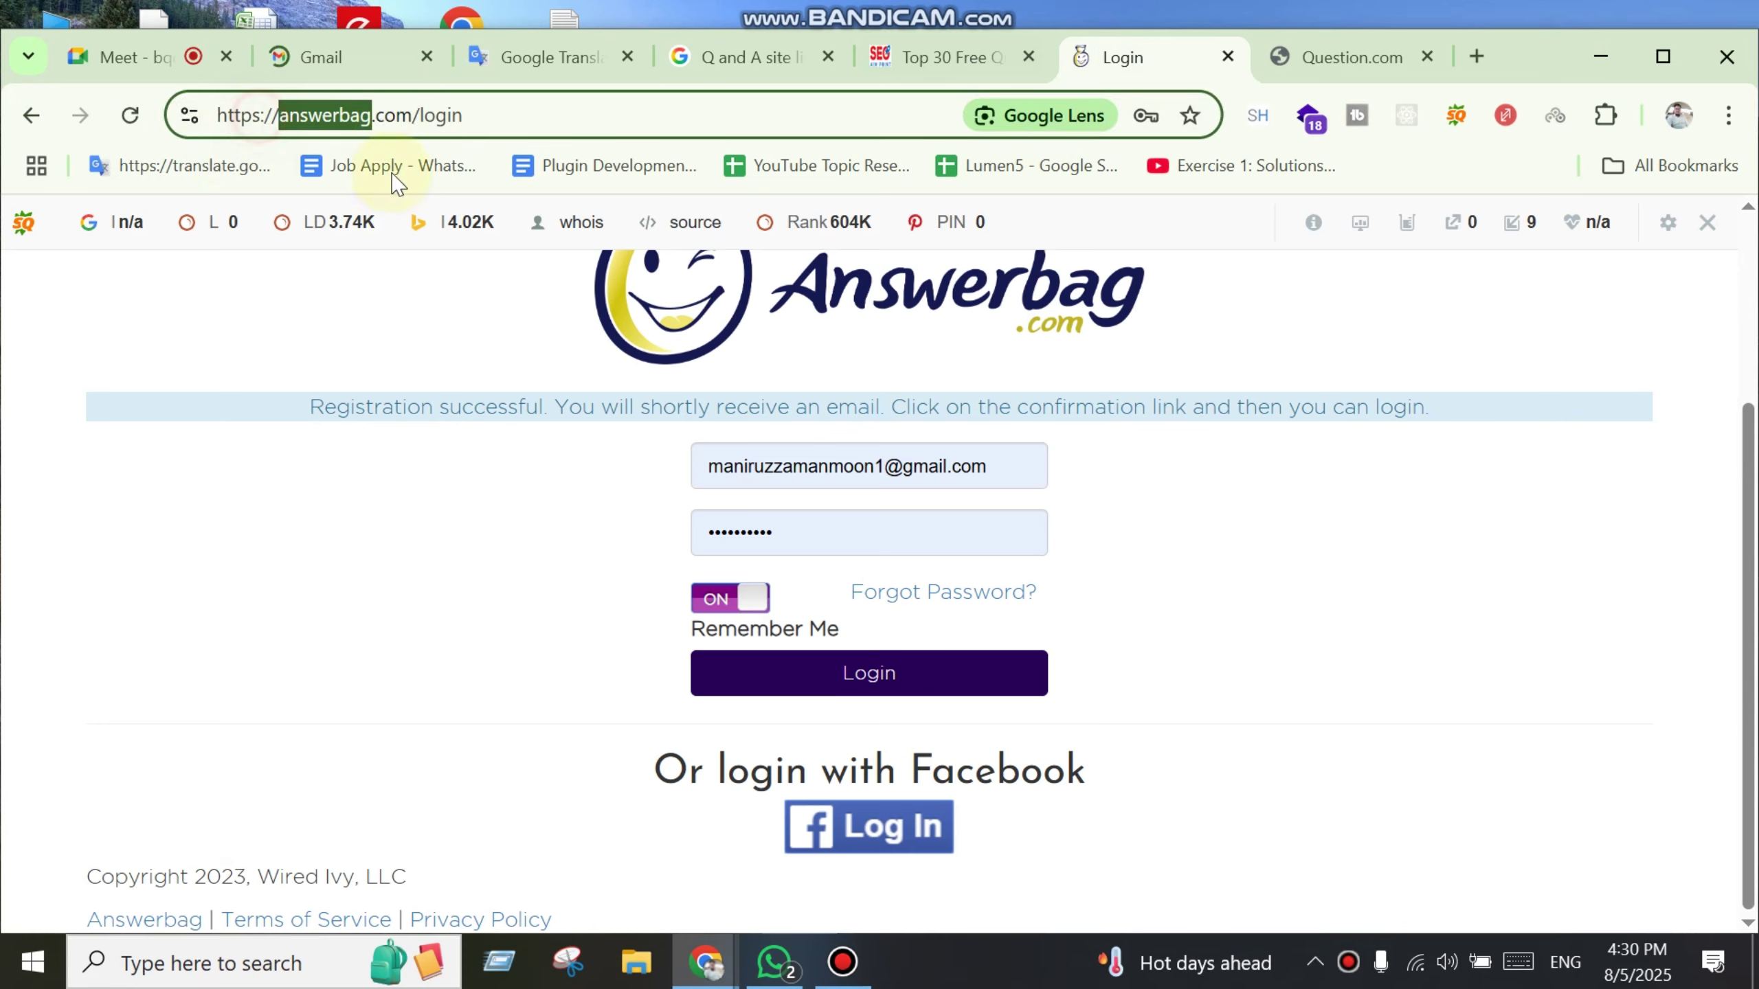
click(343, 61)
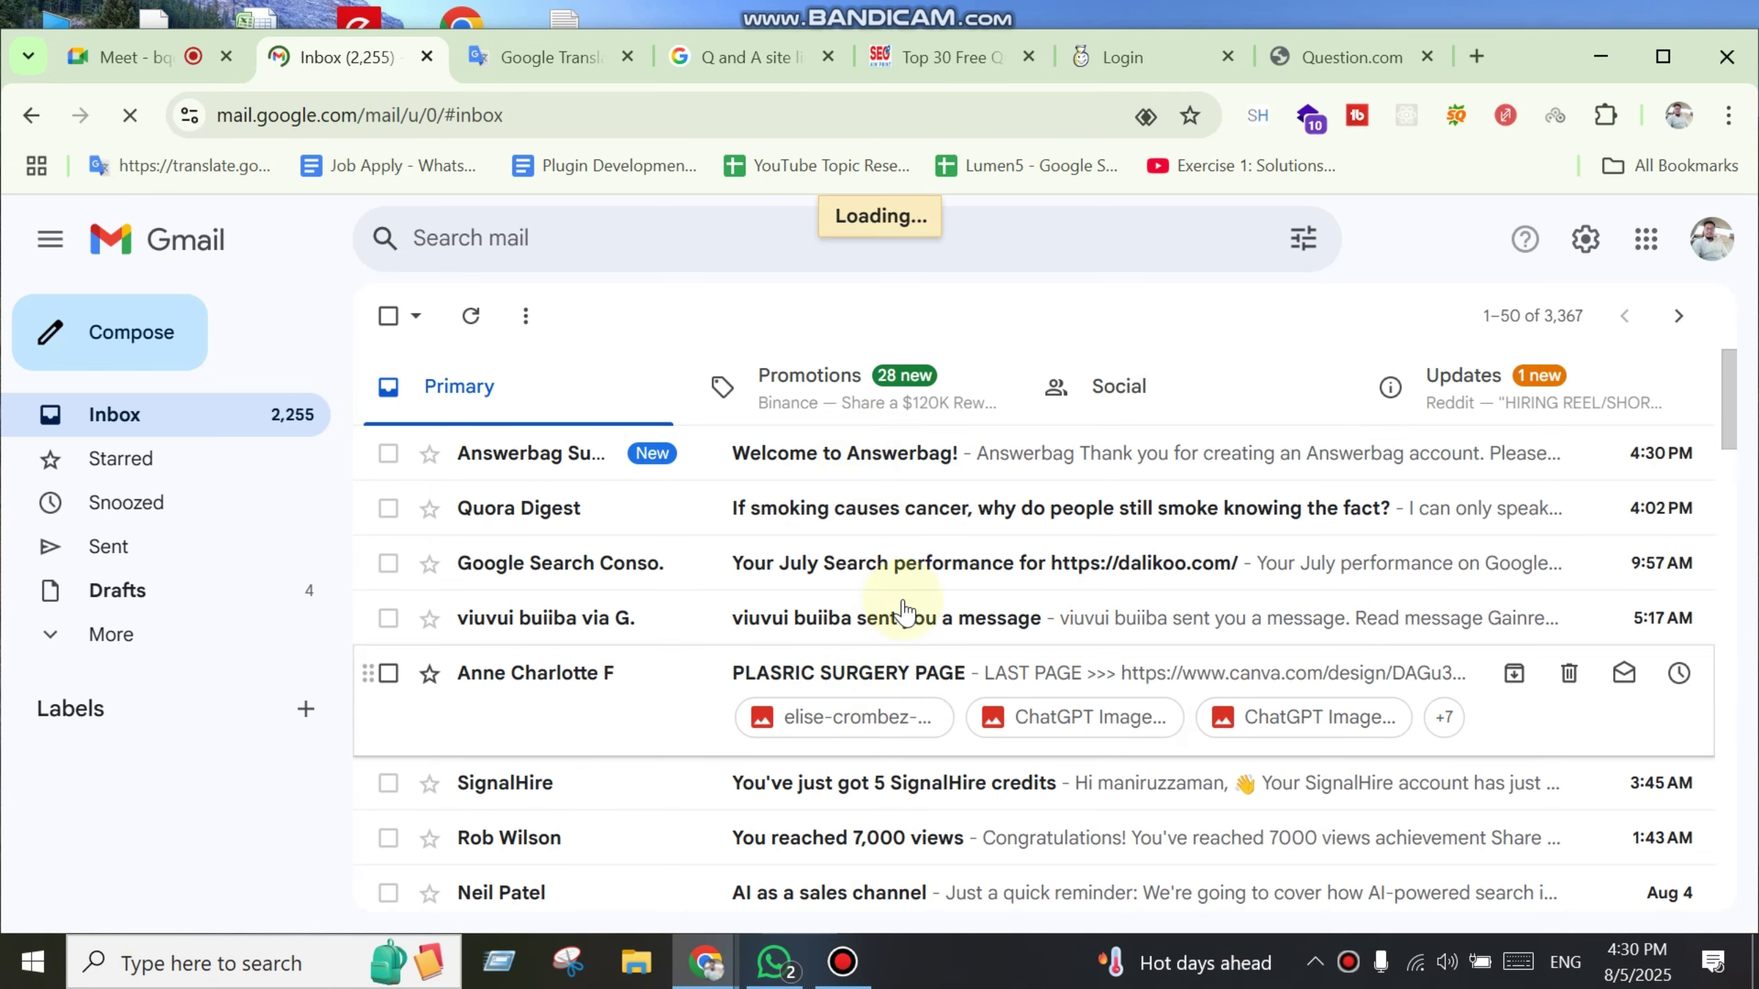
Step: Open the 'Welcome to Answerbag!' e-mail and click its VERIFY EMAIL link
click(915, 483)
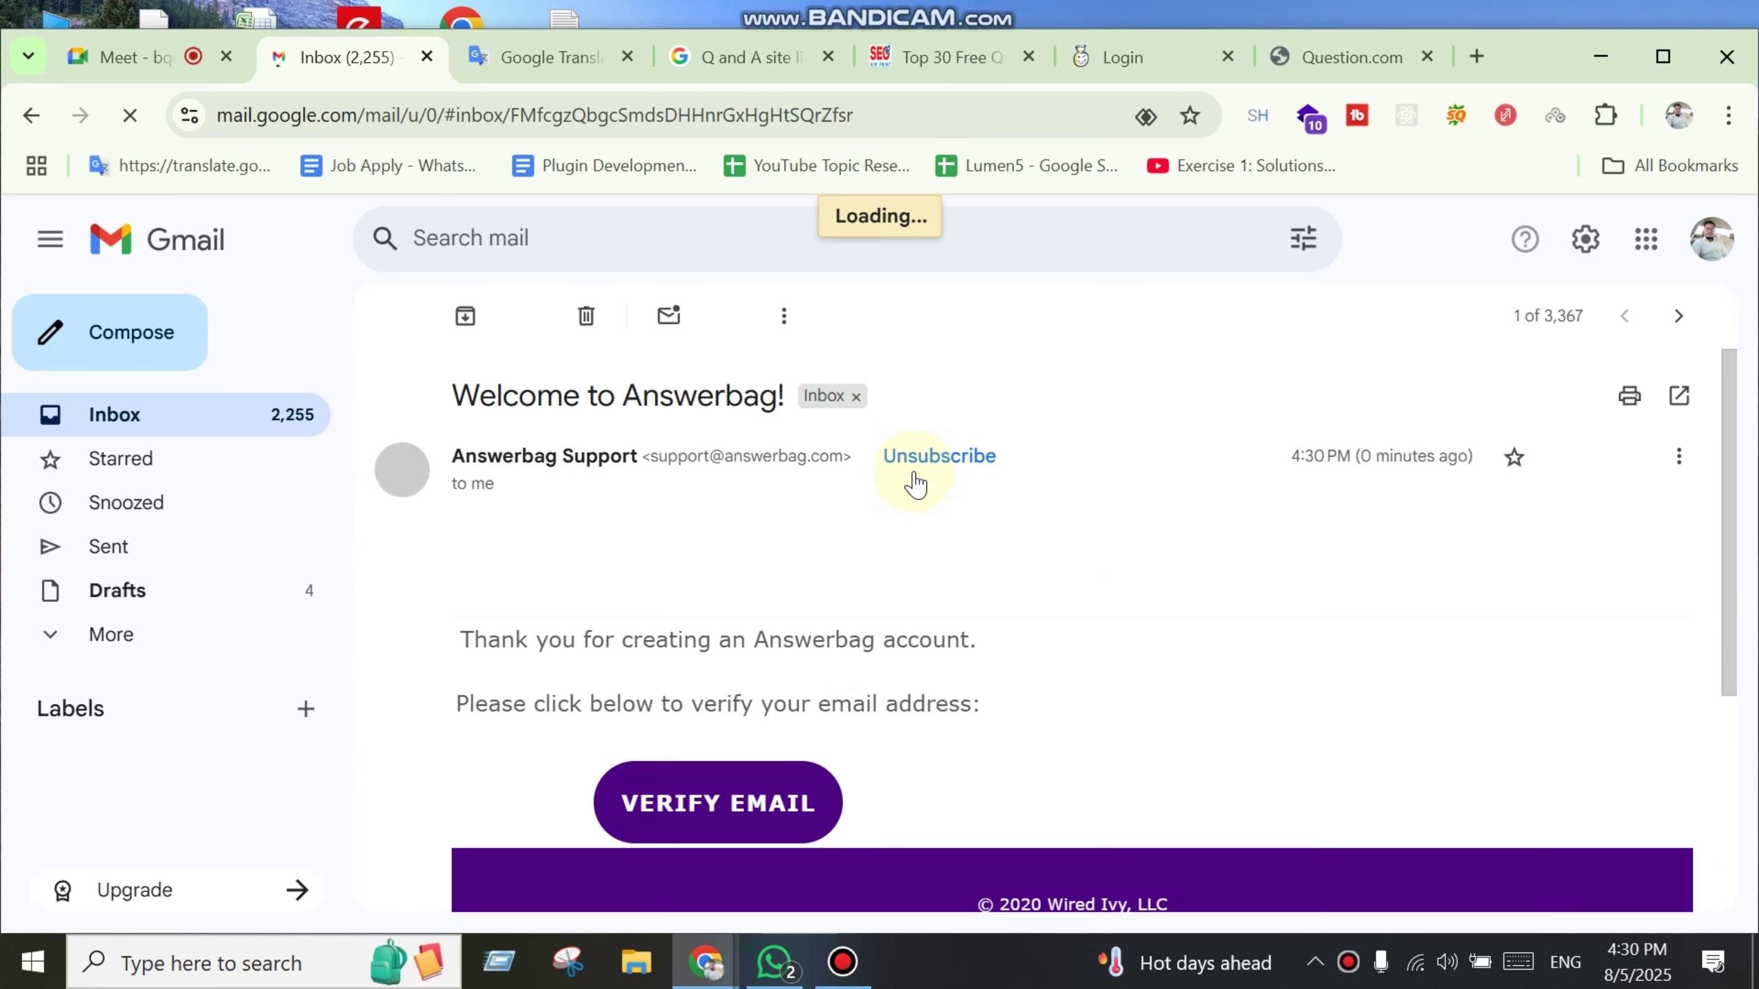
scroll(1051, 665, down, 2)
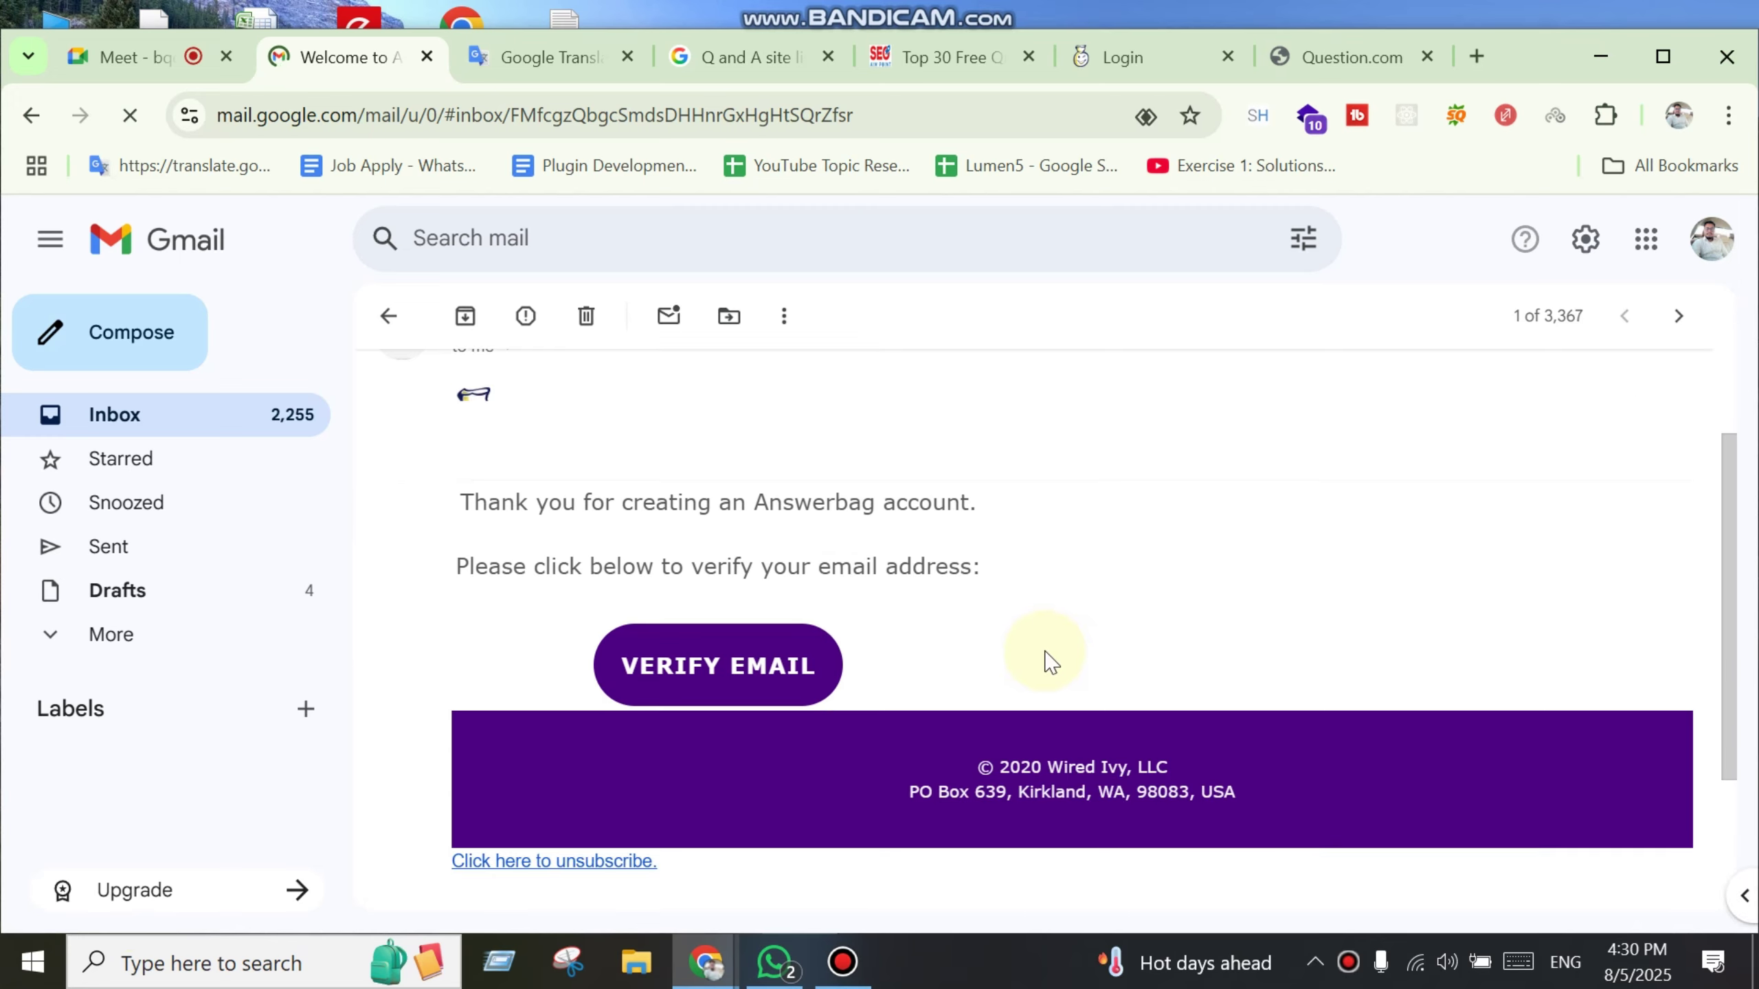
click(749, 665)
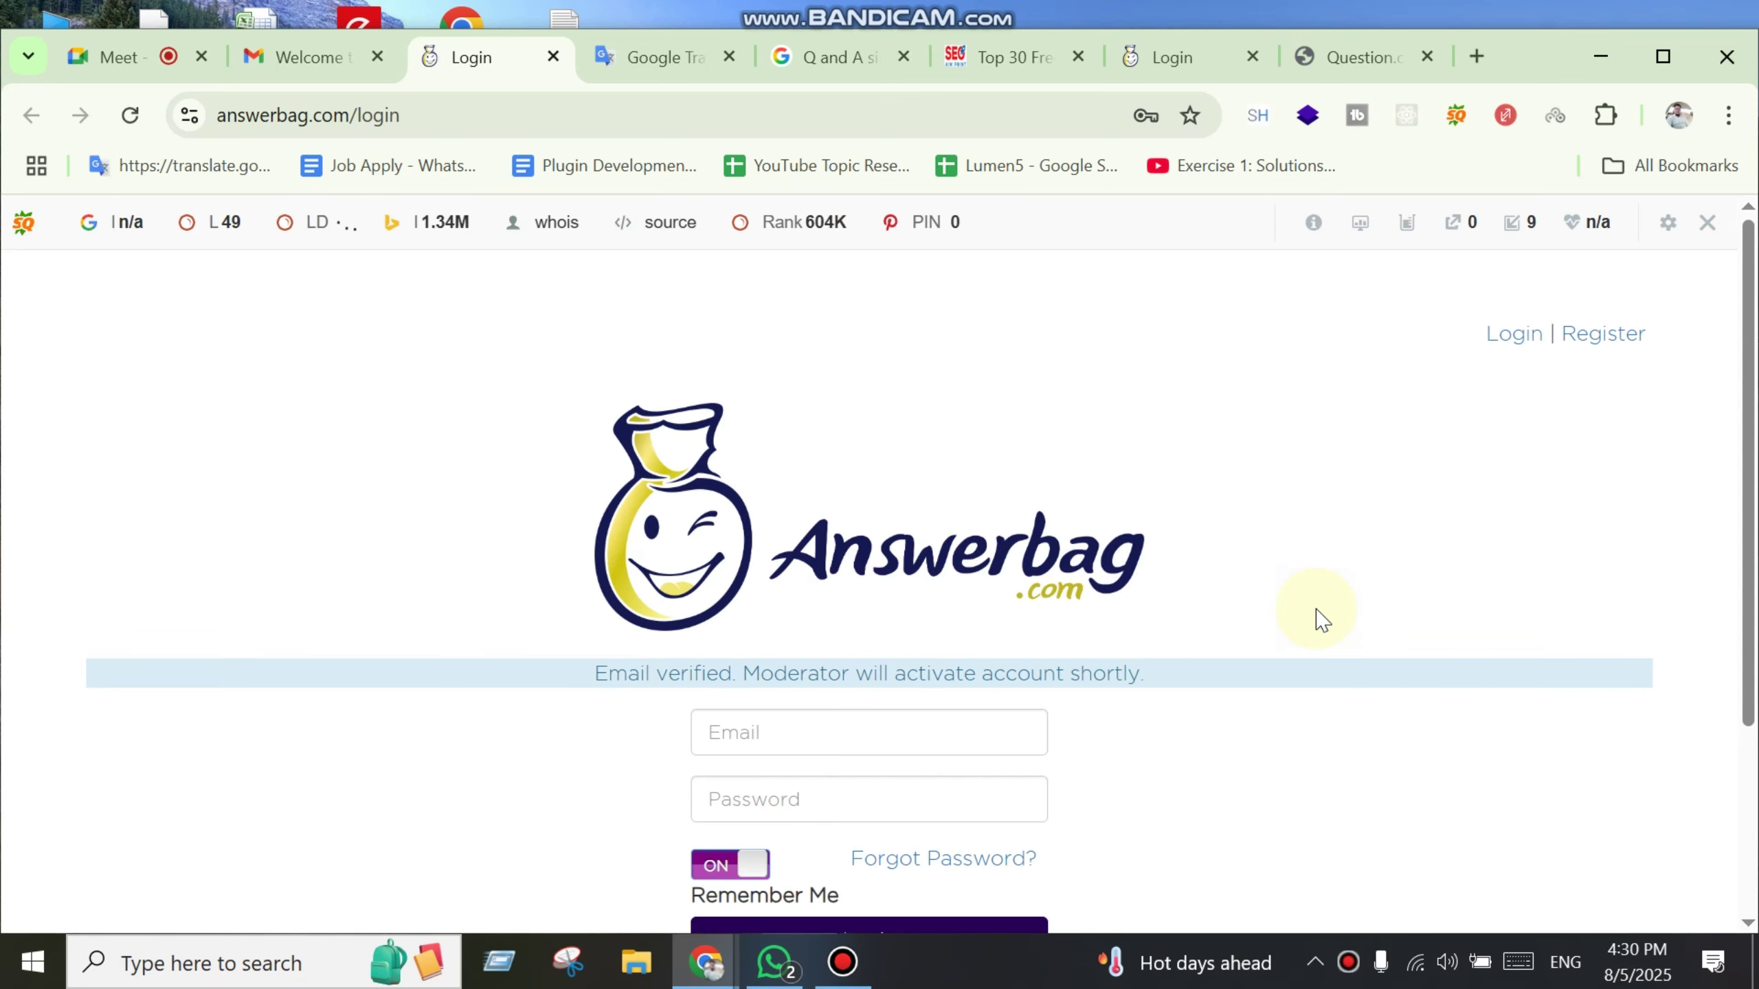
Step: Autofill the saved e-mail and password on Answerbag's login form and log in
scroll(1087, 676, down, 2)
click(834, 602)
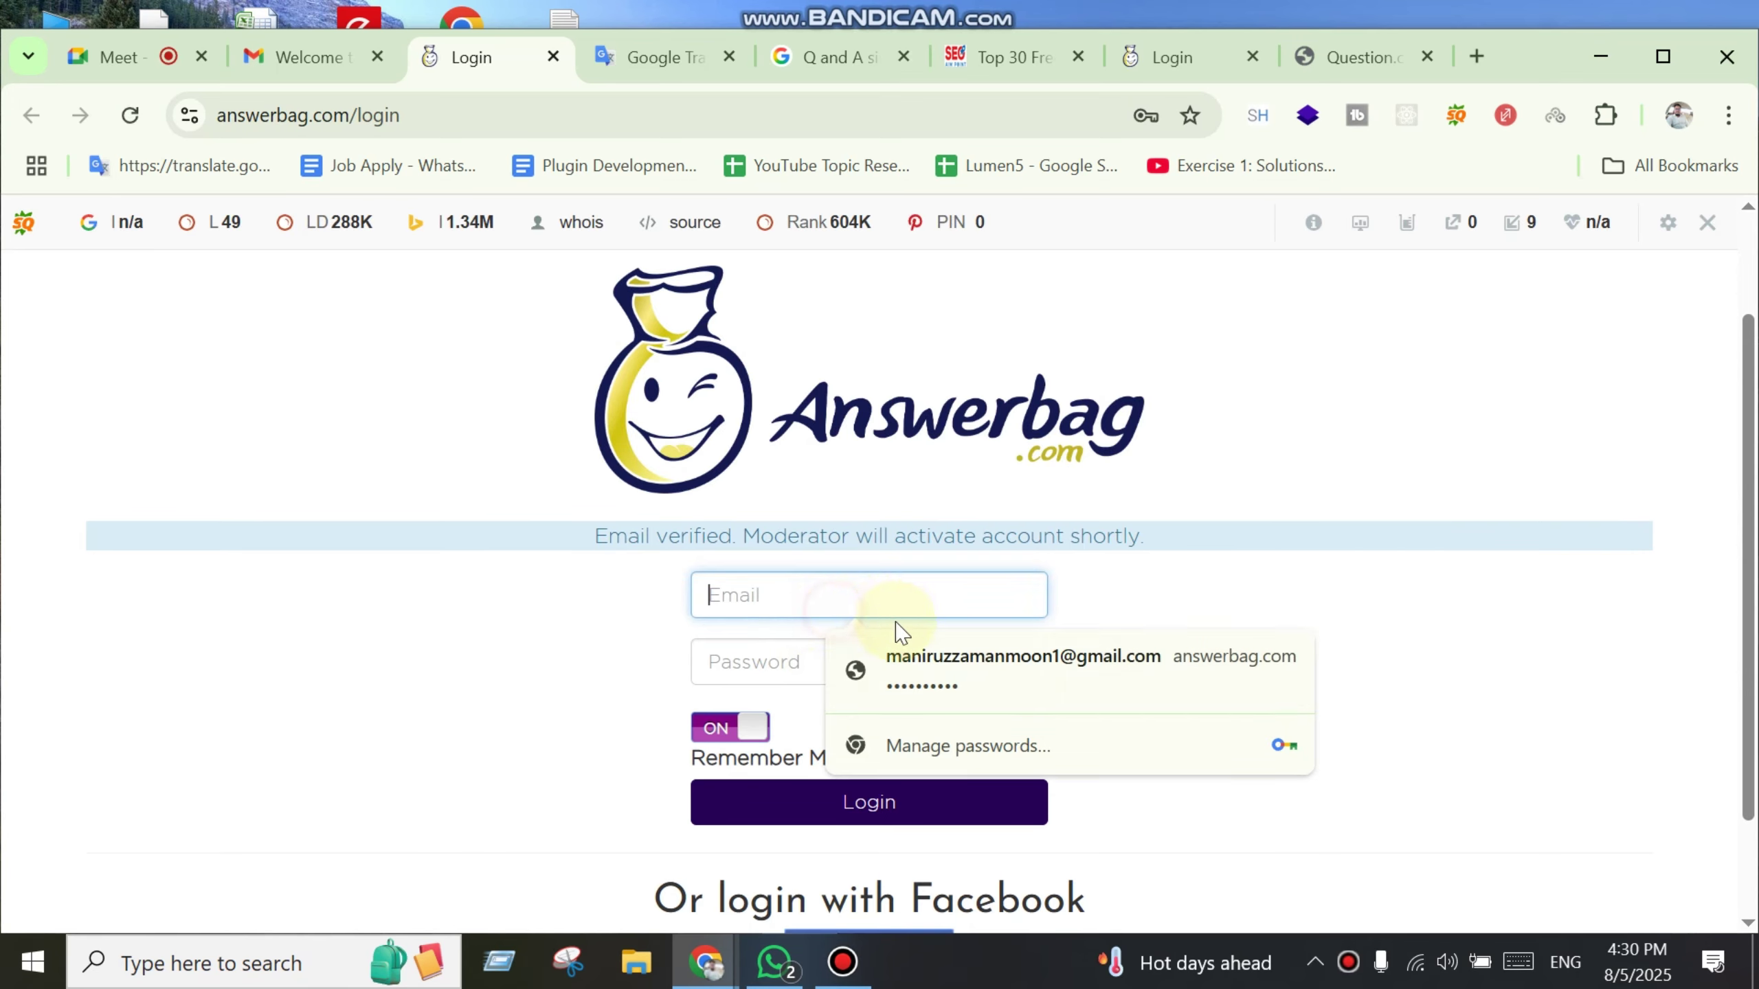
click(900, 658)
scroll(931, 802, down, 2)
click(879, 676)
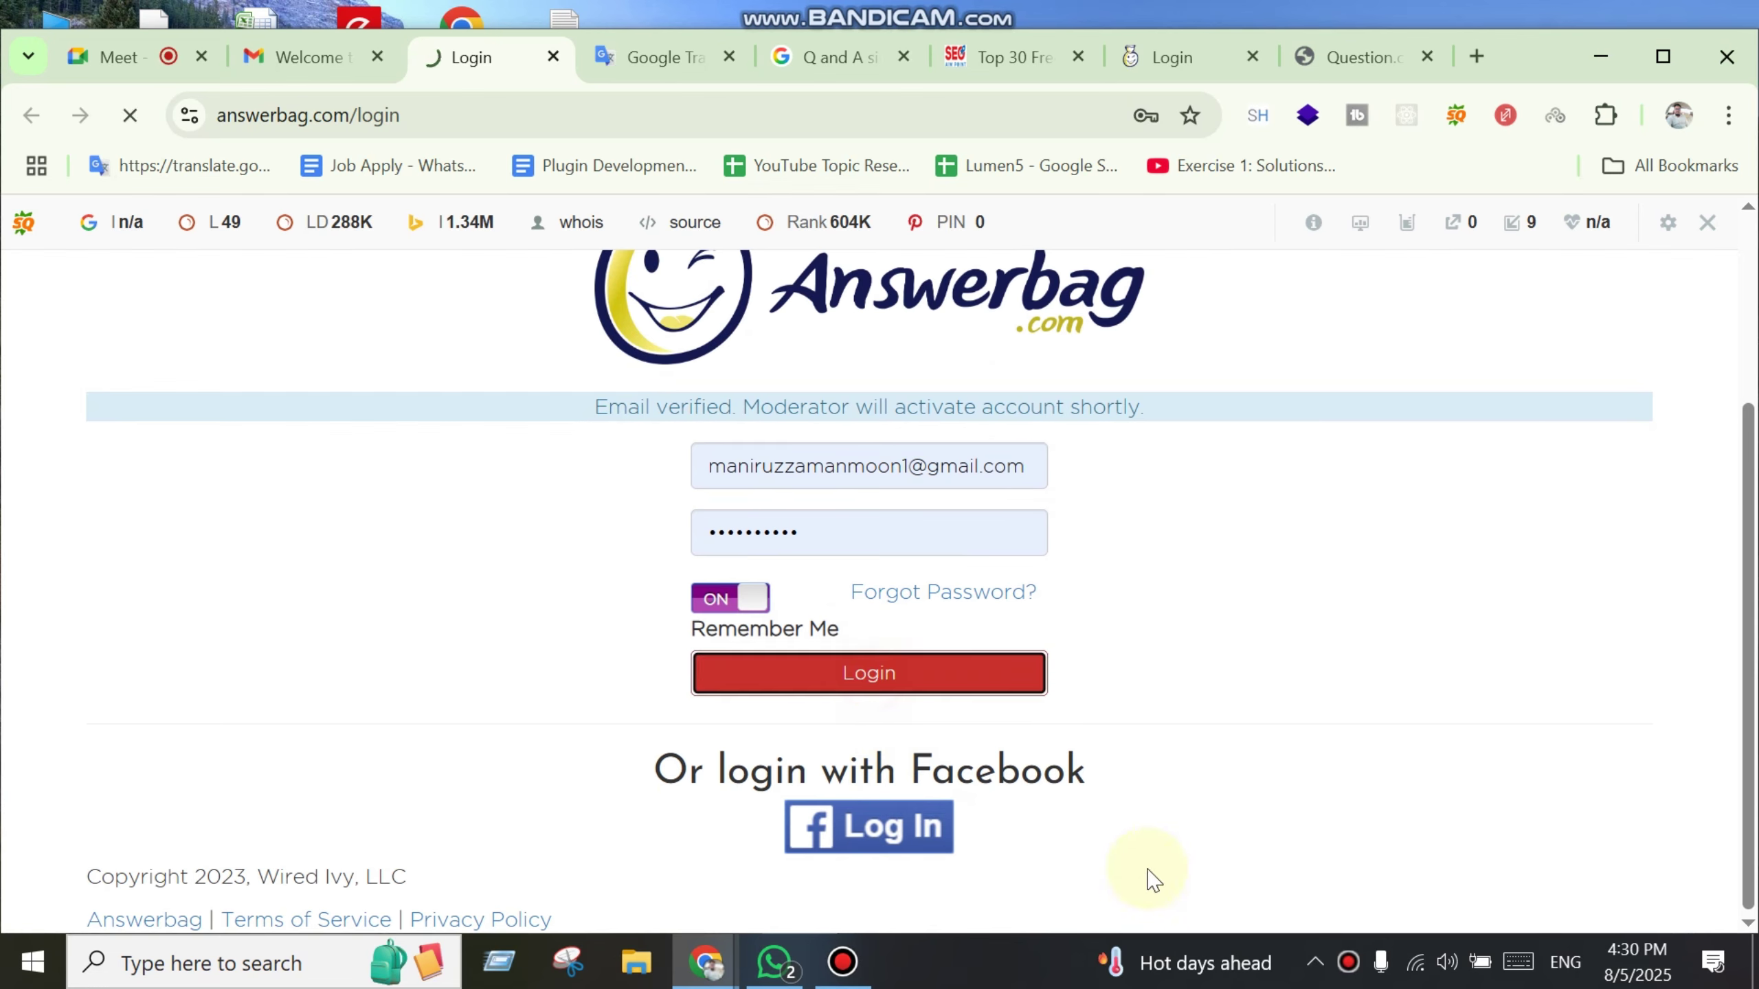
click(872, 672)
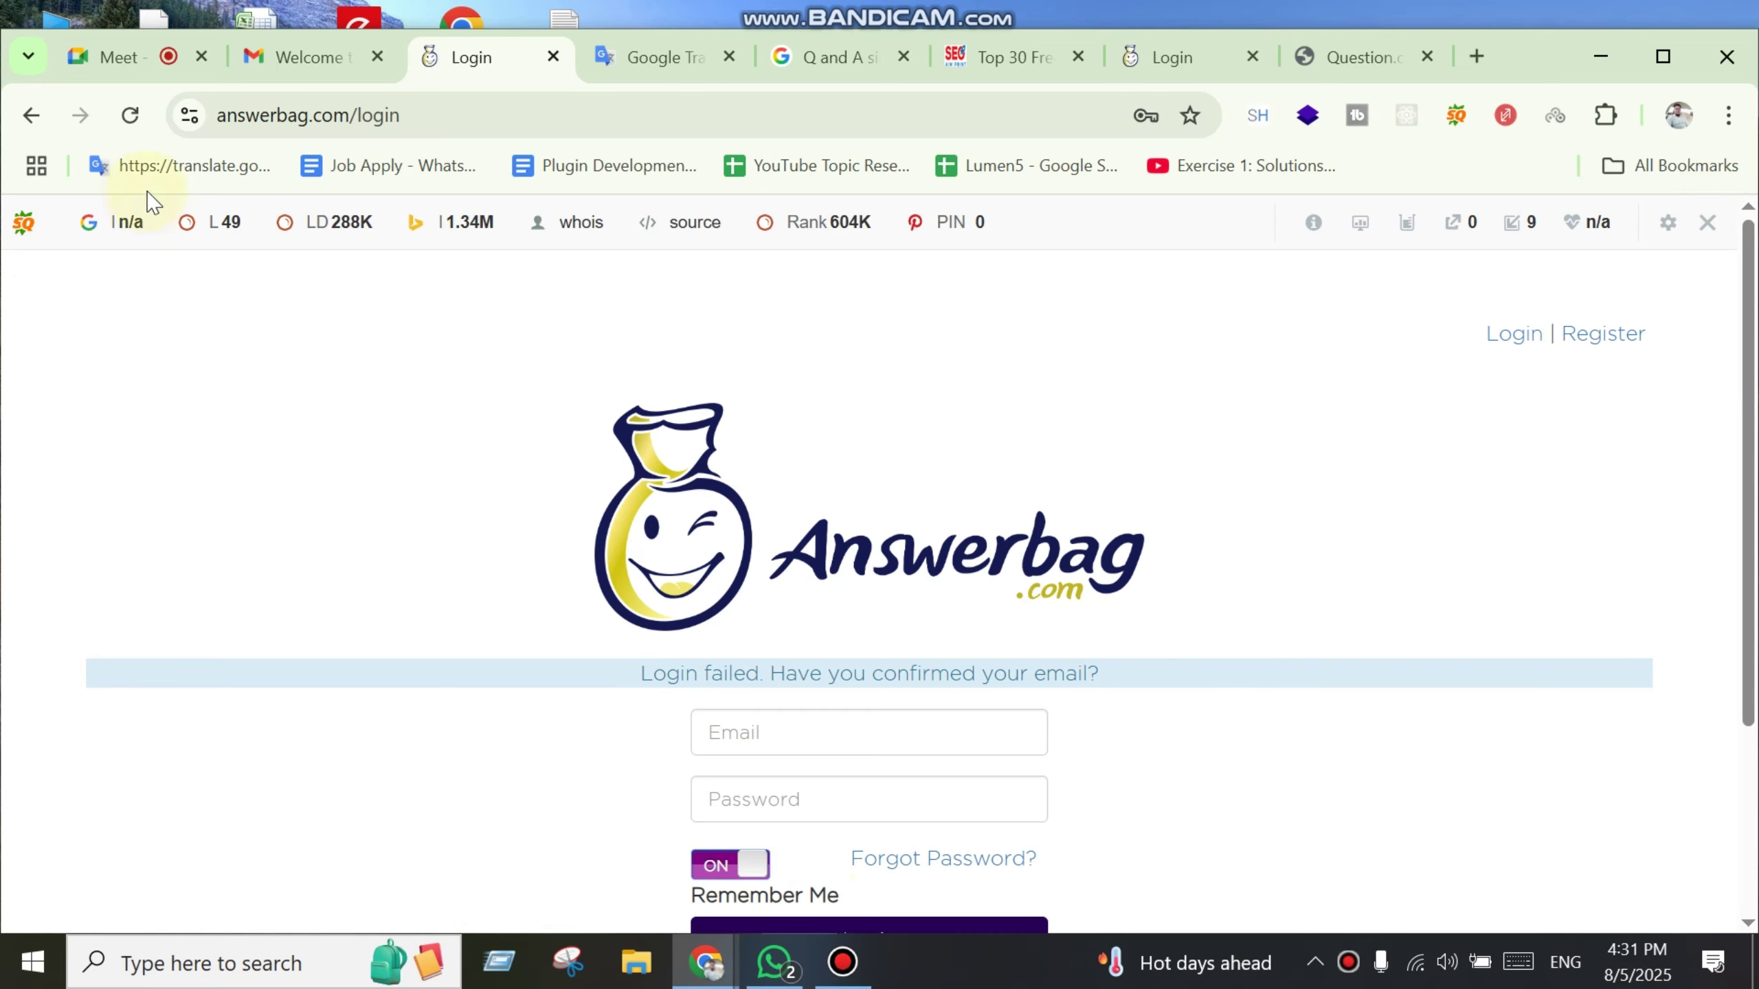
scroll(1014, 491, down, 4)
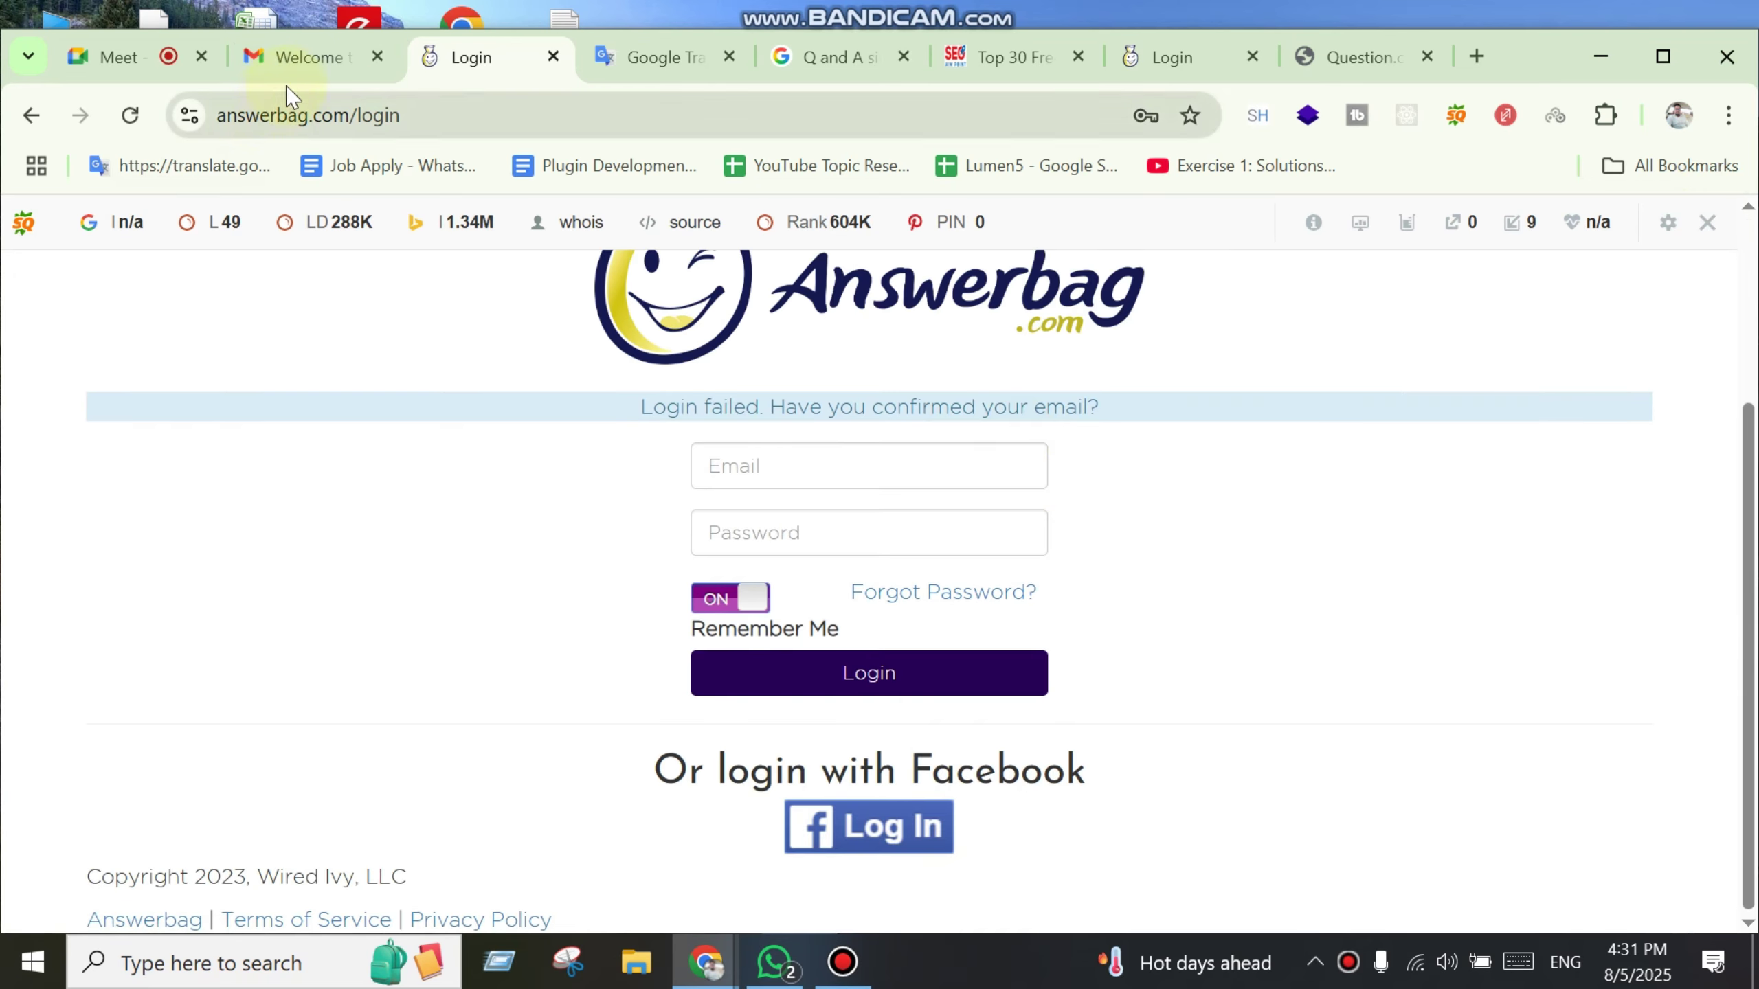
Step: Click VERIFY EMAIL again in Gmail and close the old login and Google Translate tabs
click(293, 70)
scroll(859, 790, down, 3)
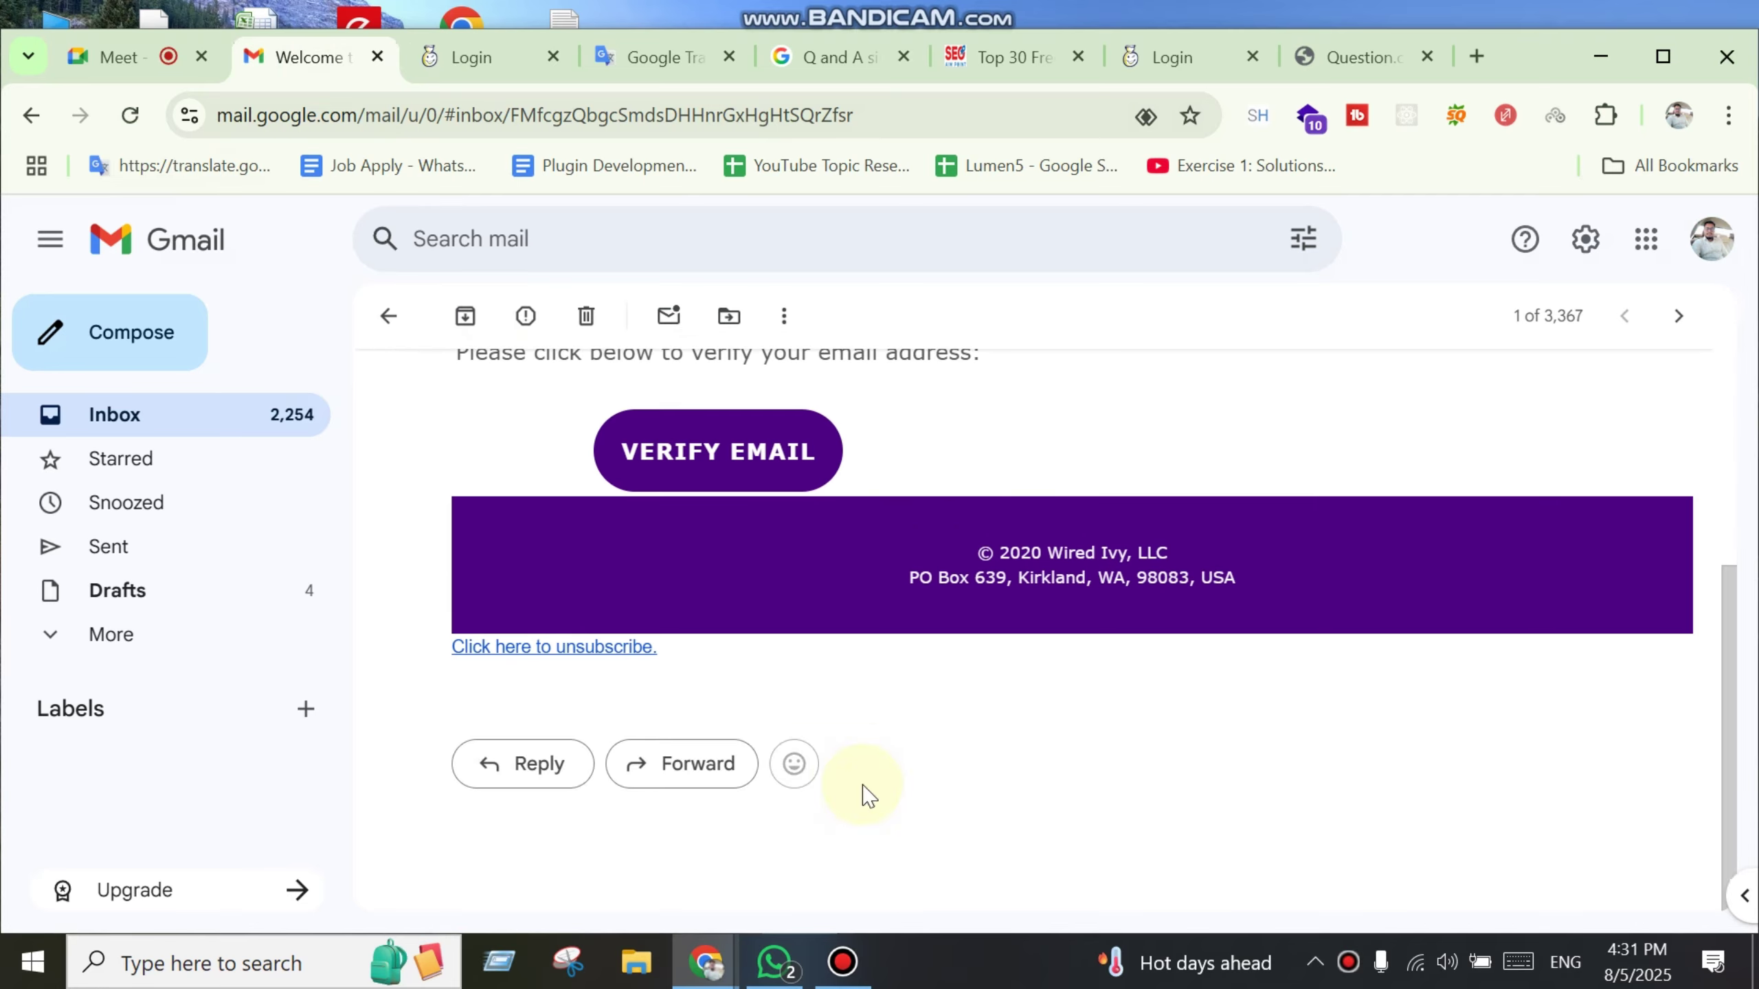
scroll(866, 797, up, 4)
click(785, 729)
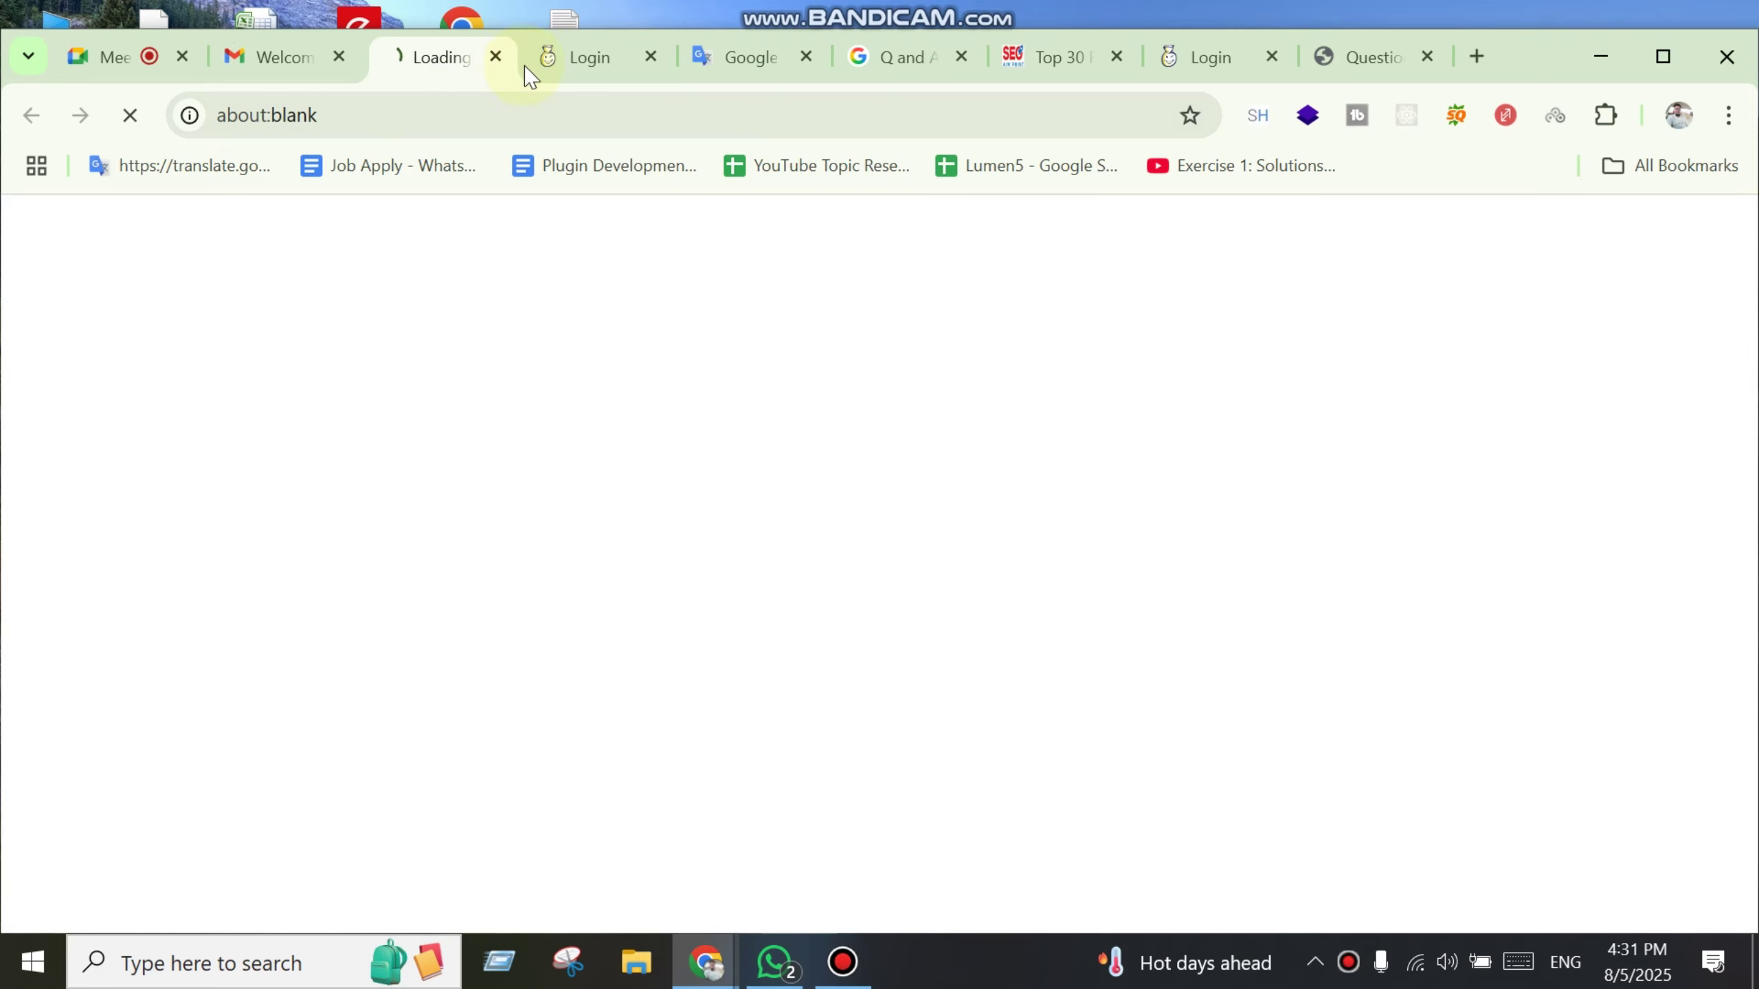
click(586, 57)
key(ctrl+w)
key(ctrl+w)
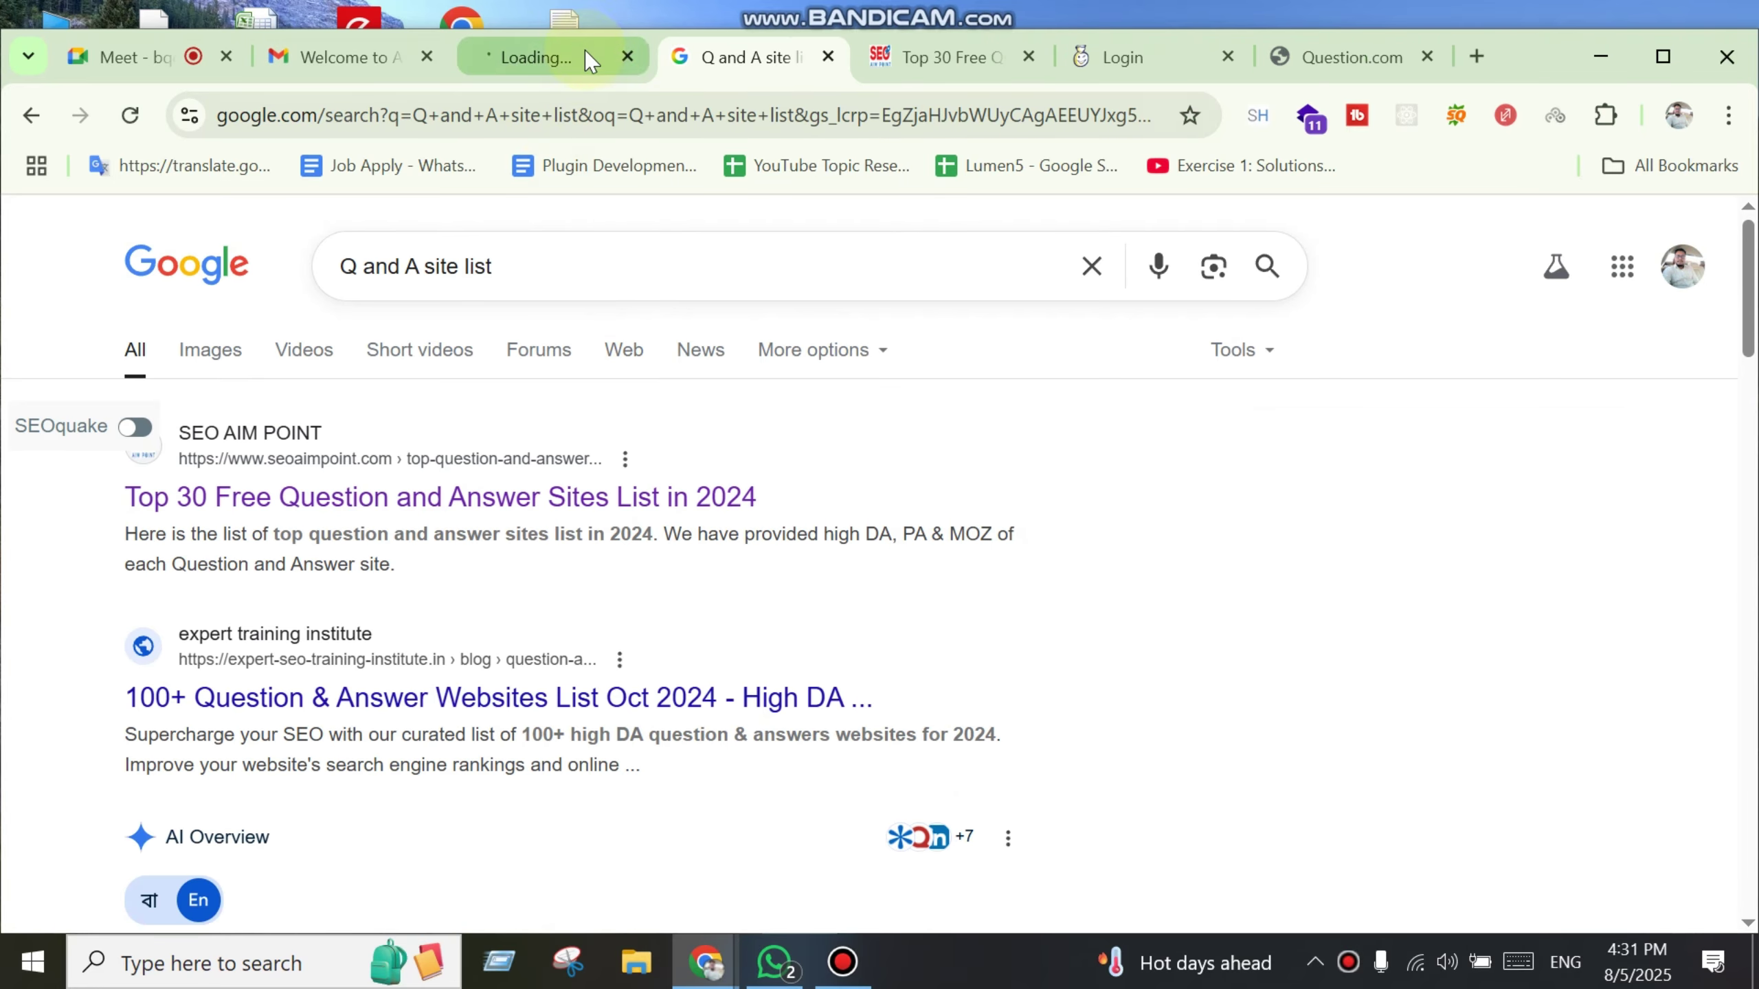
click(585, 57)
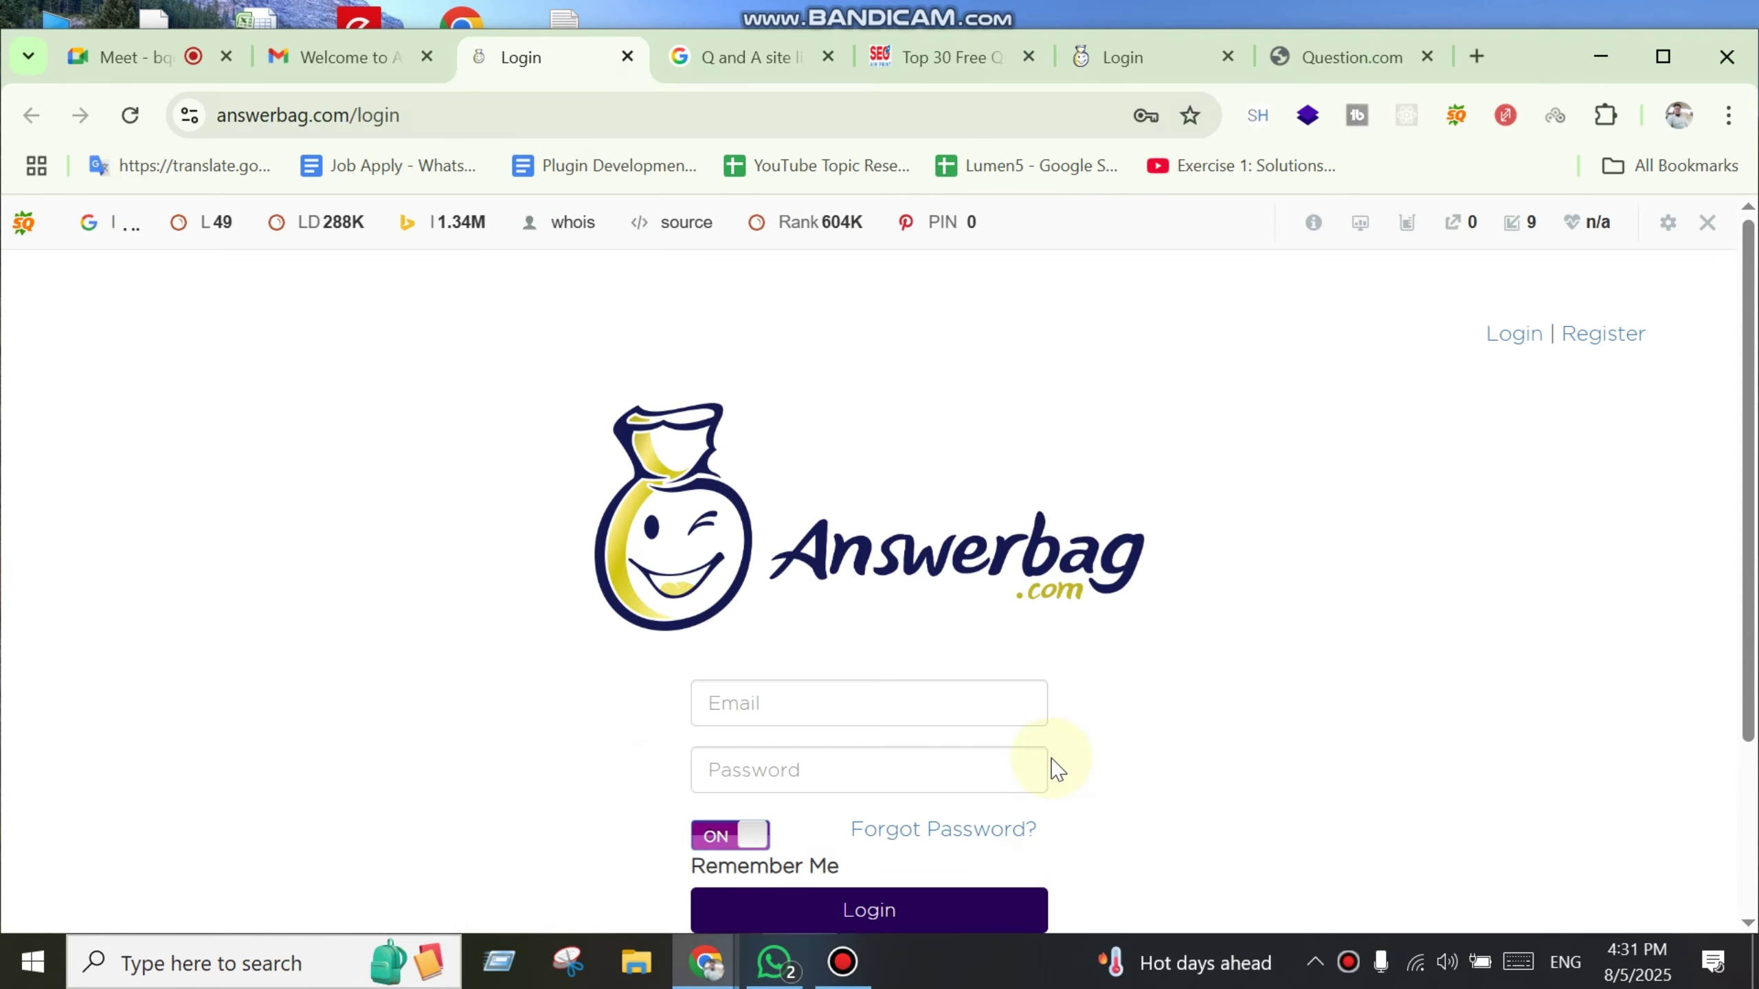
scroll(1052, 769, down, 2)
Step: Autofill the login again, retype the password and resubmit the Answerbag login
click(802, 562)
click(955, 636)
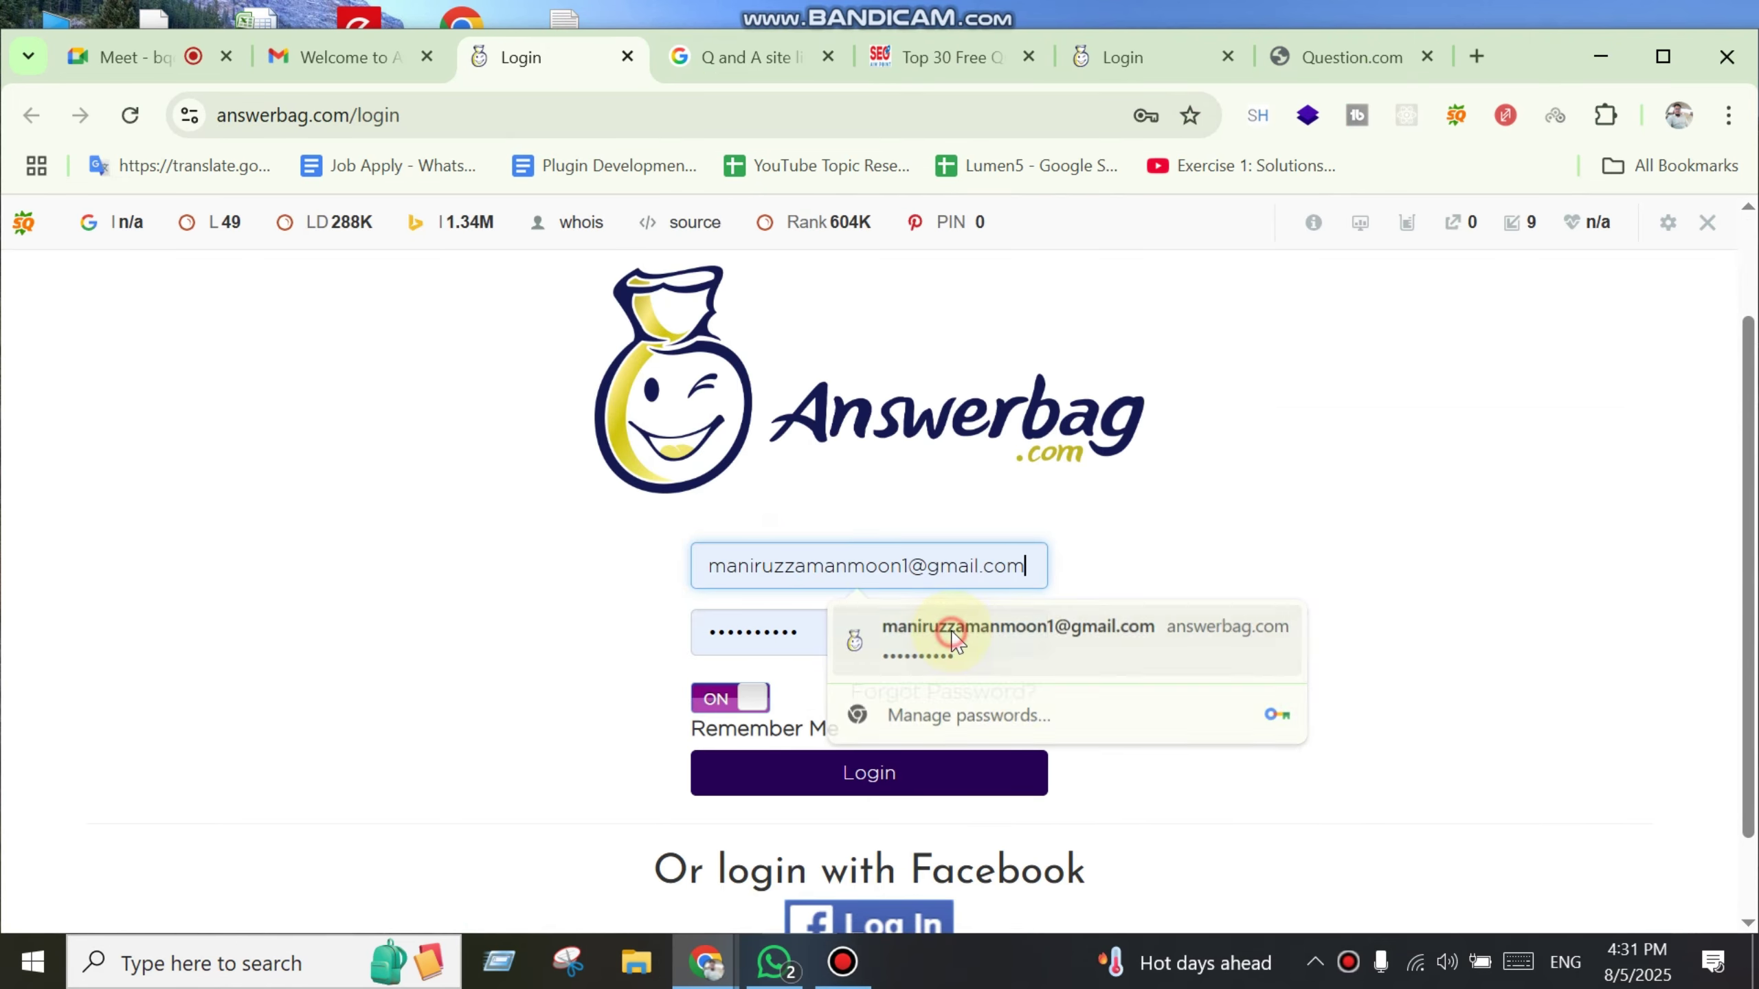
double_click(829, 632)
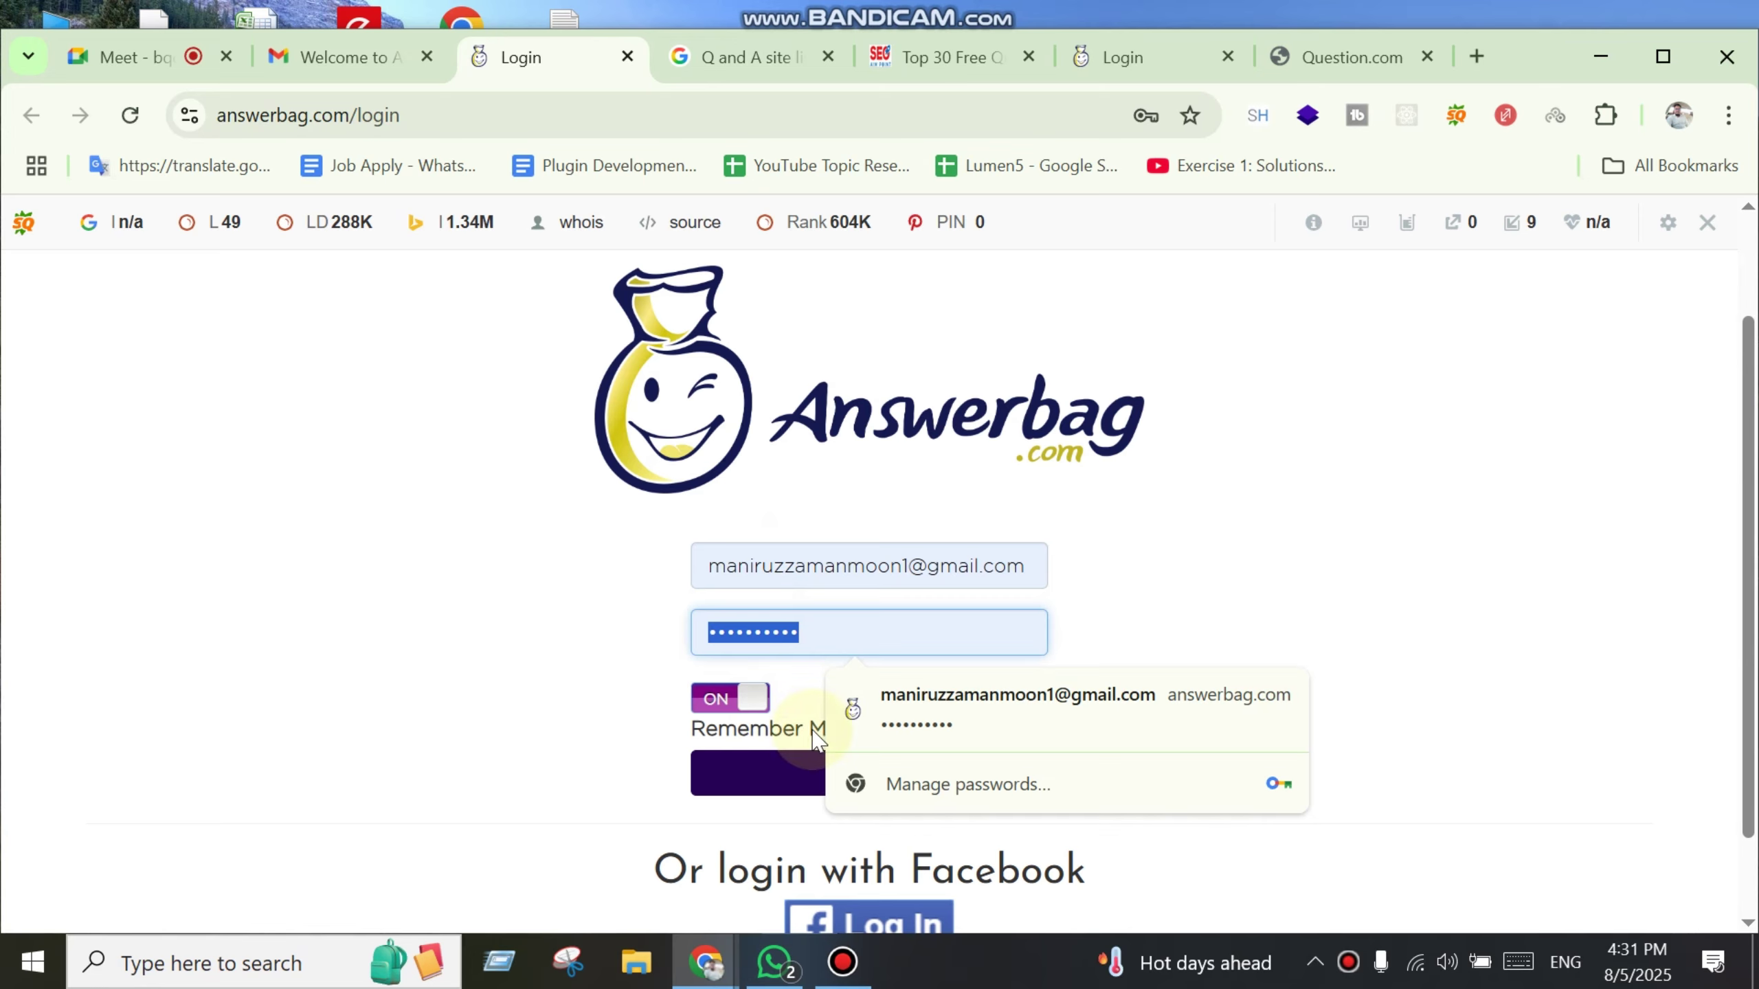
text(••)
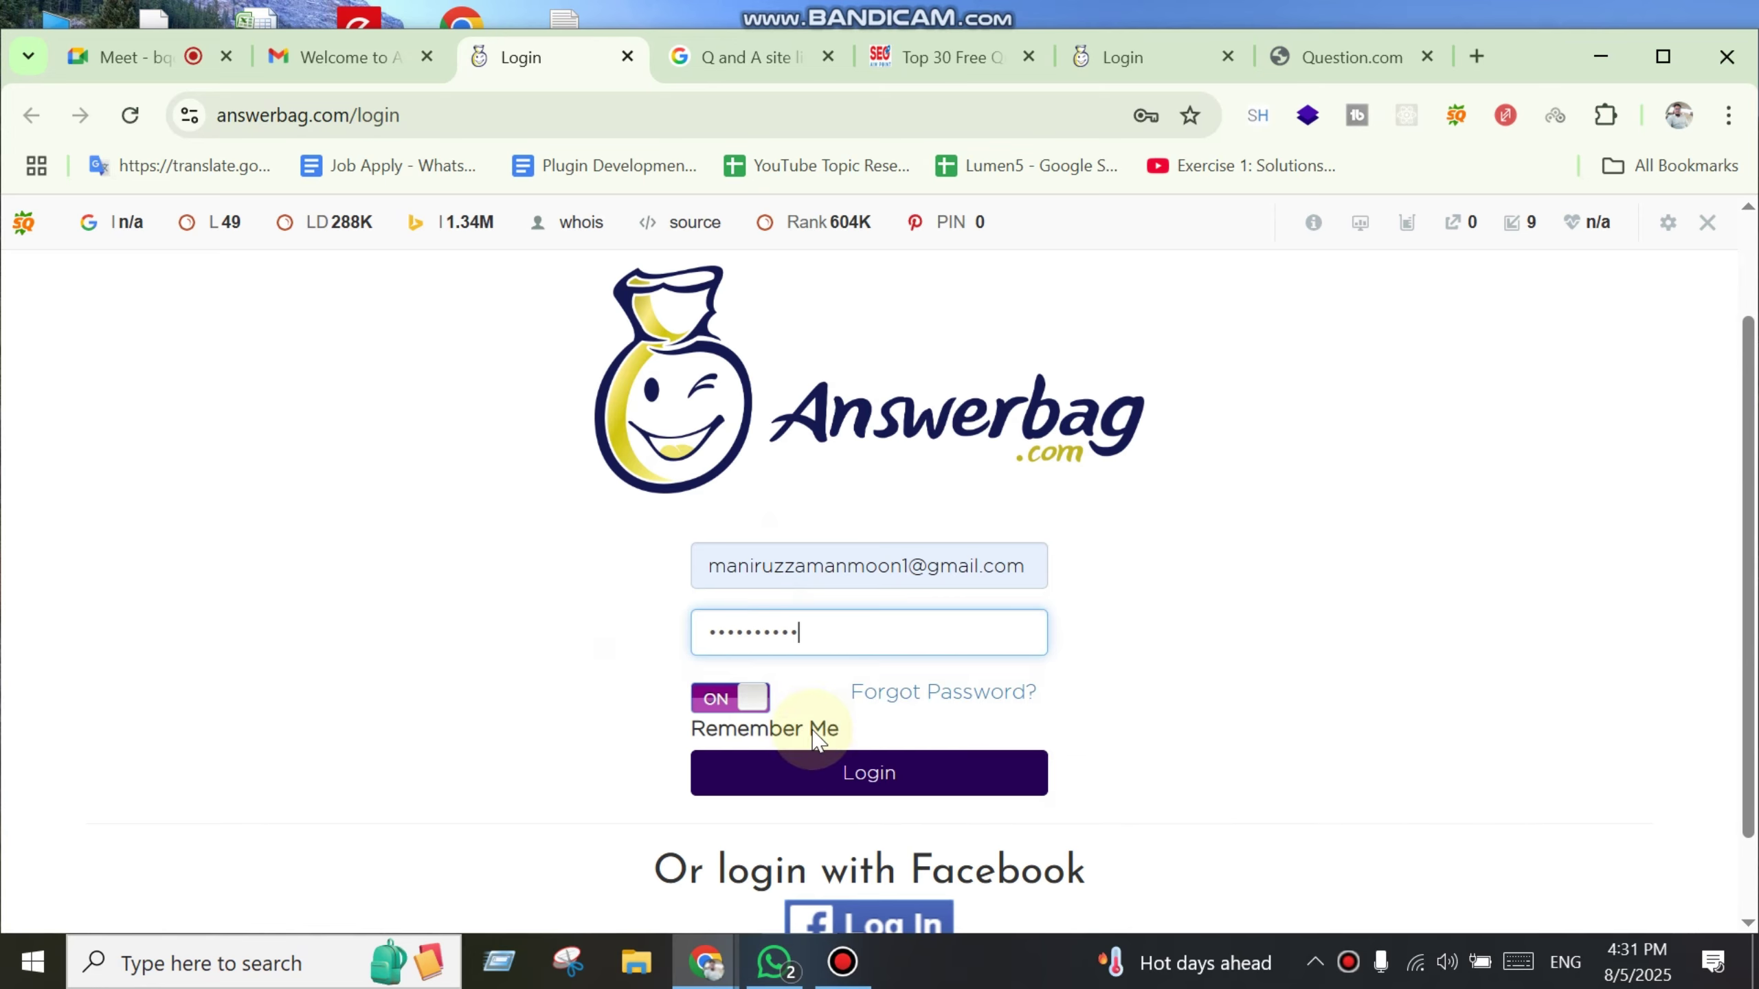
scroll(816, 737, down, 1)
click(888, 693)
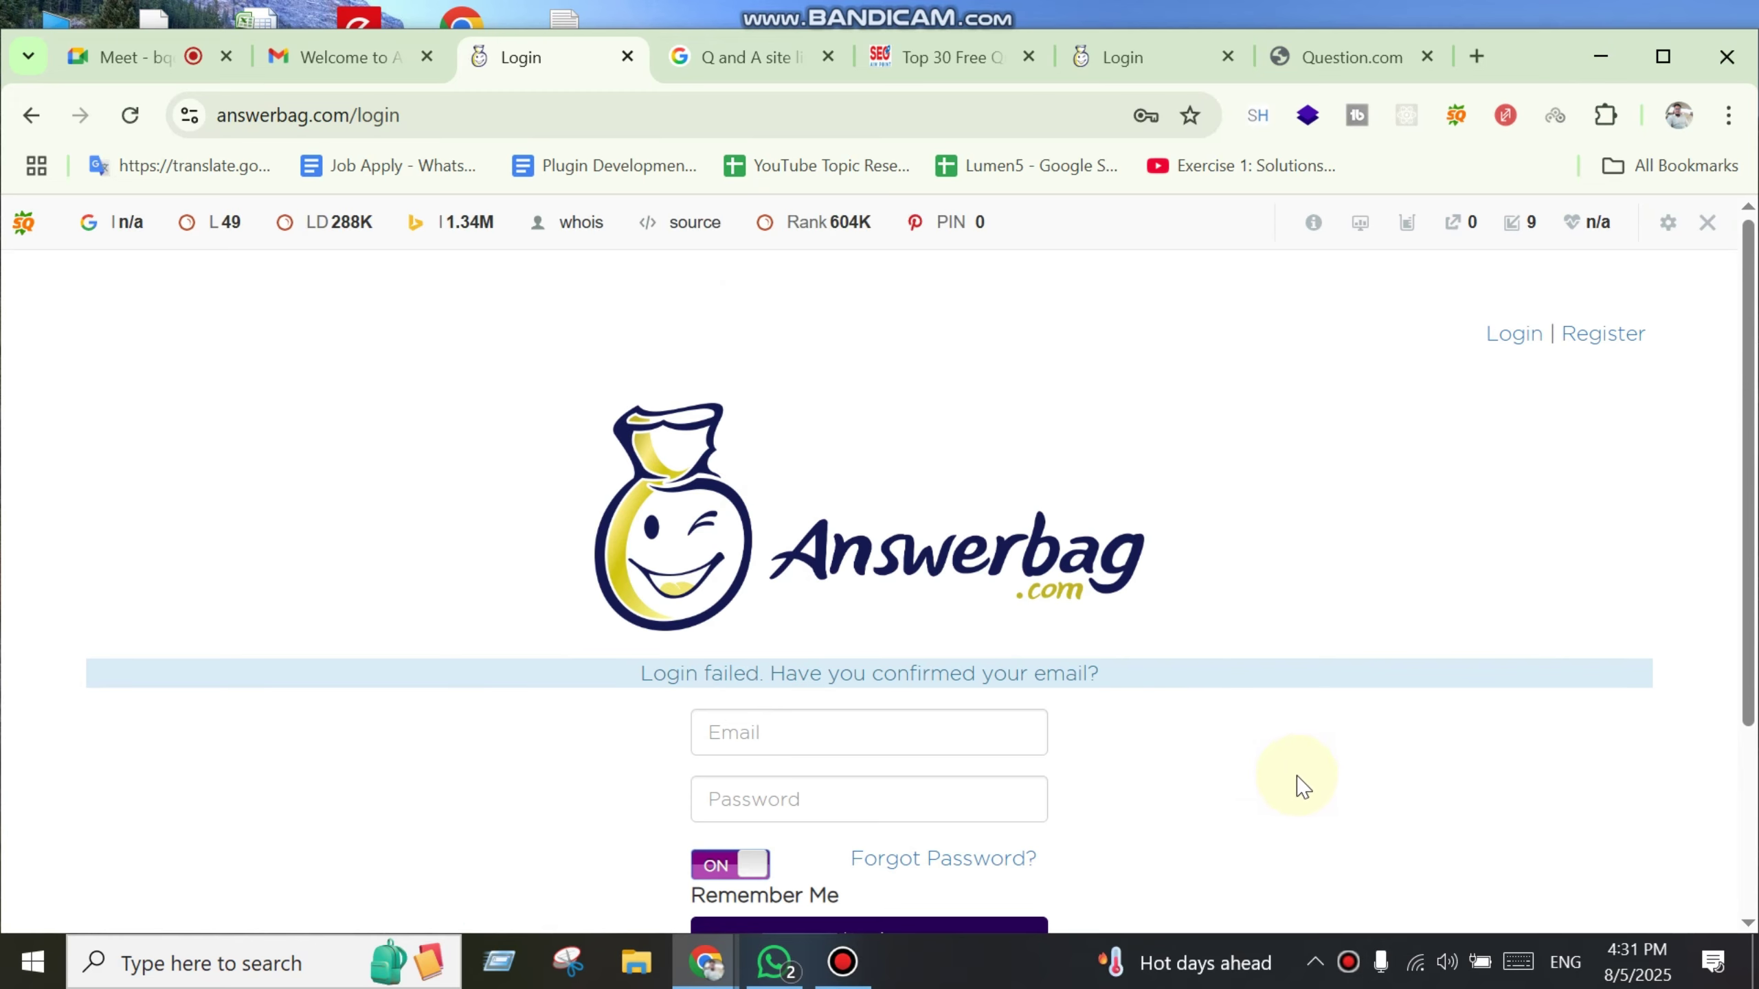
scroll(1280, 757, down, 3)
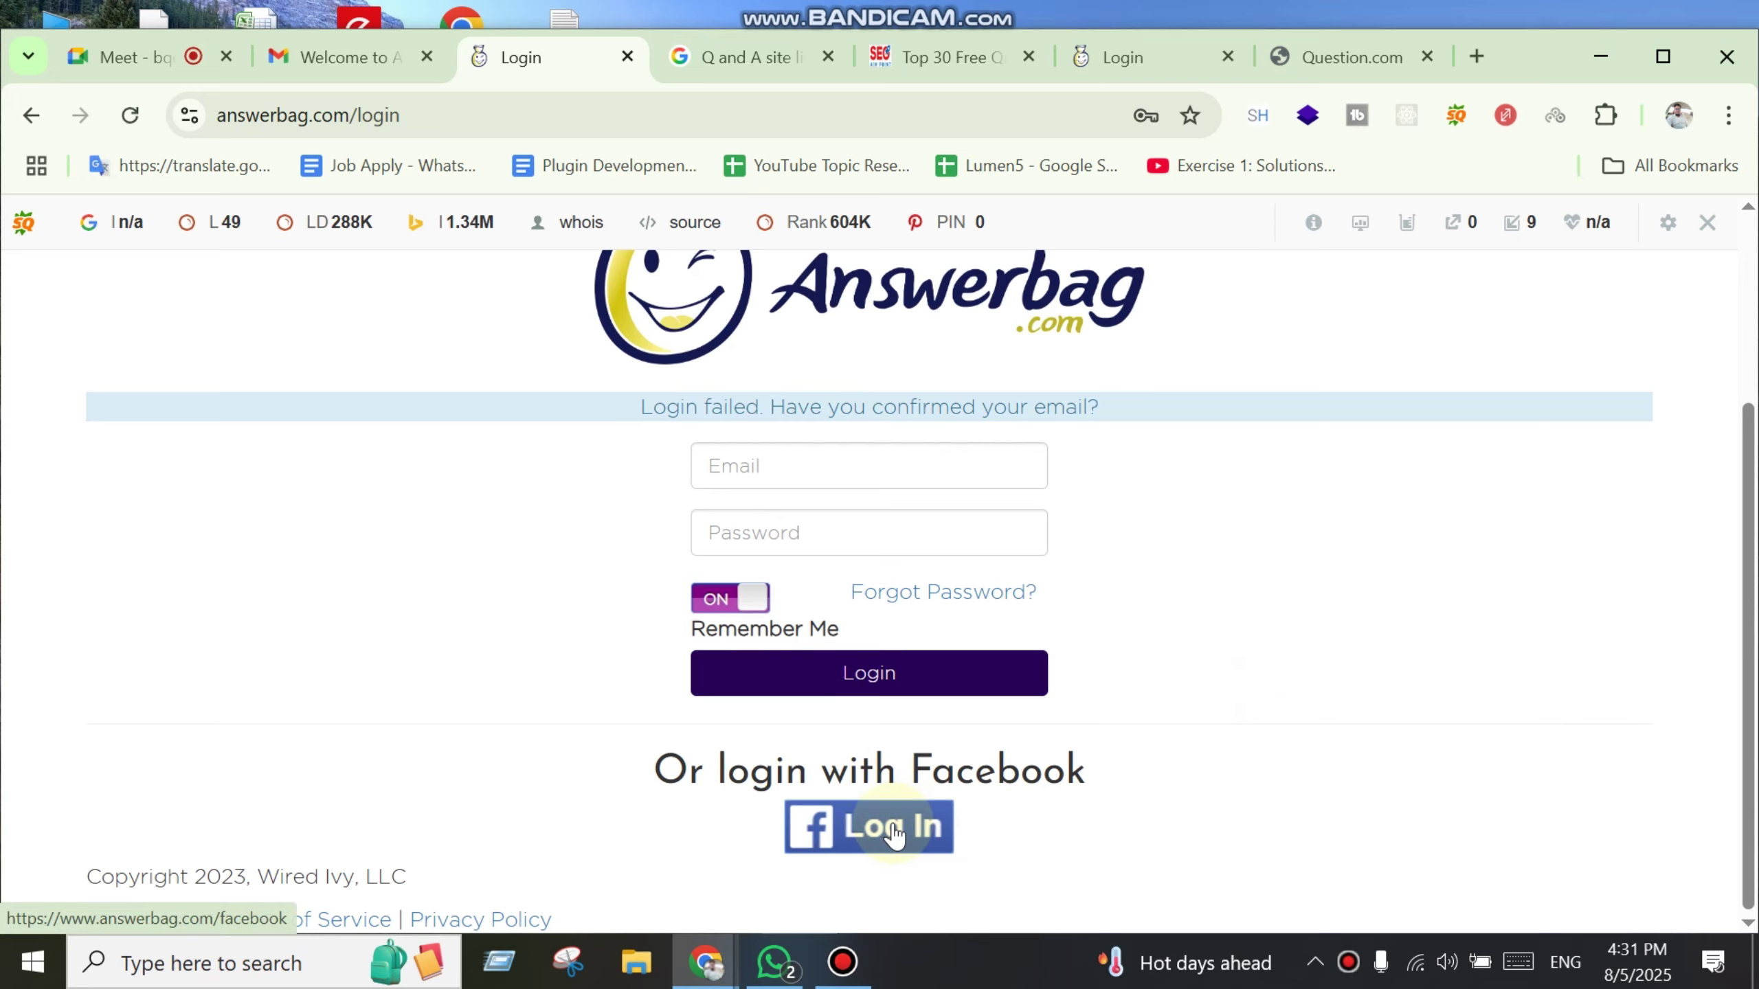
Step: Hide the SEO bar for the Answerbag domain and try logging in with Facebook
scroll(968, 780, up, 3)
click(1707, 222)
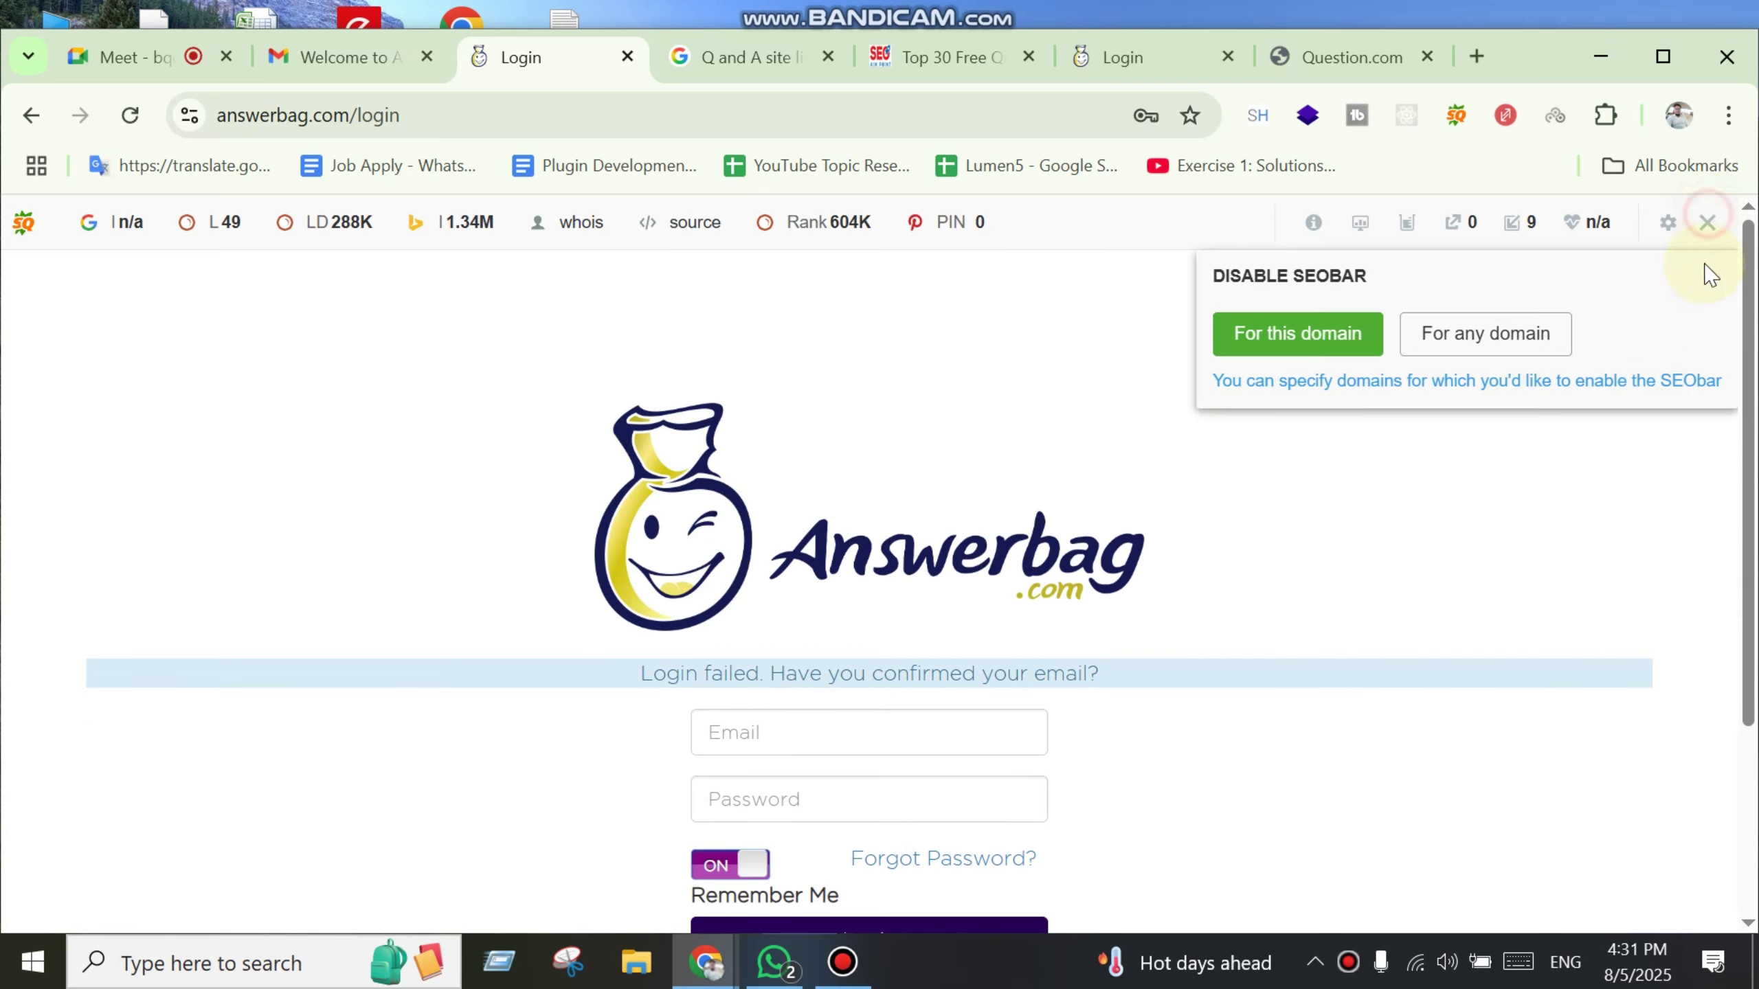
click(1297, 336)
scroll(1305, 458, down, 3)
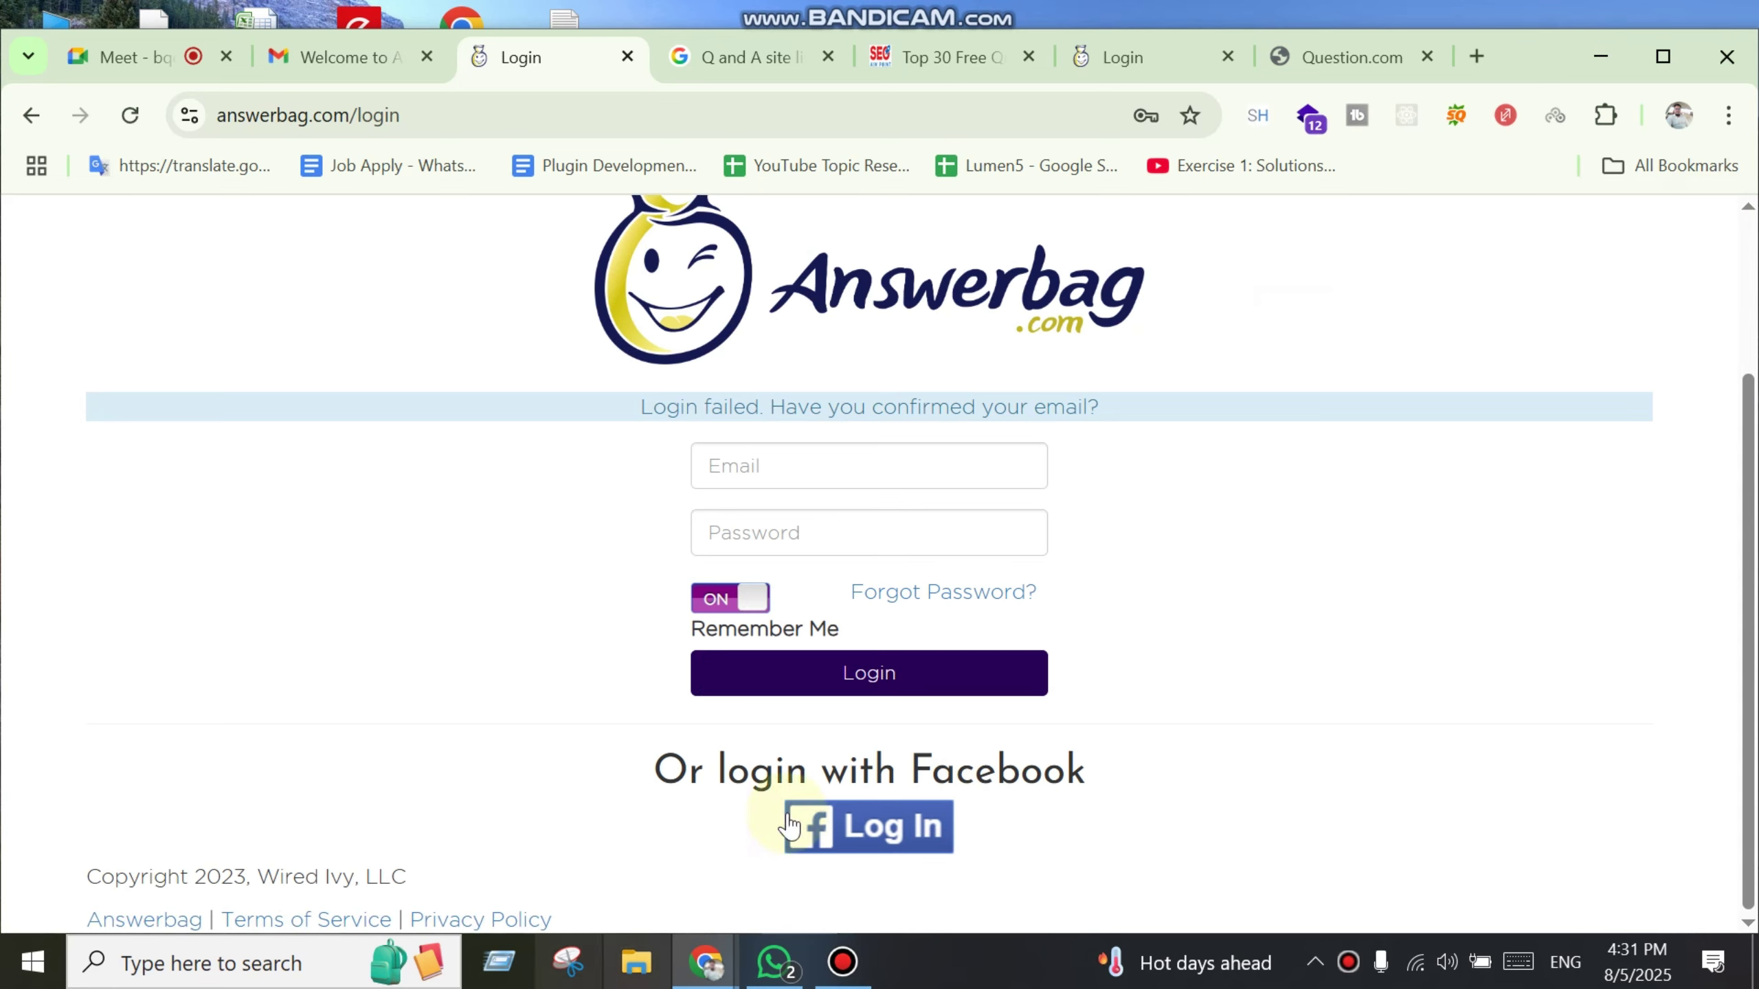
click(856, 859)
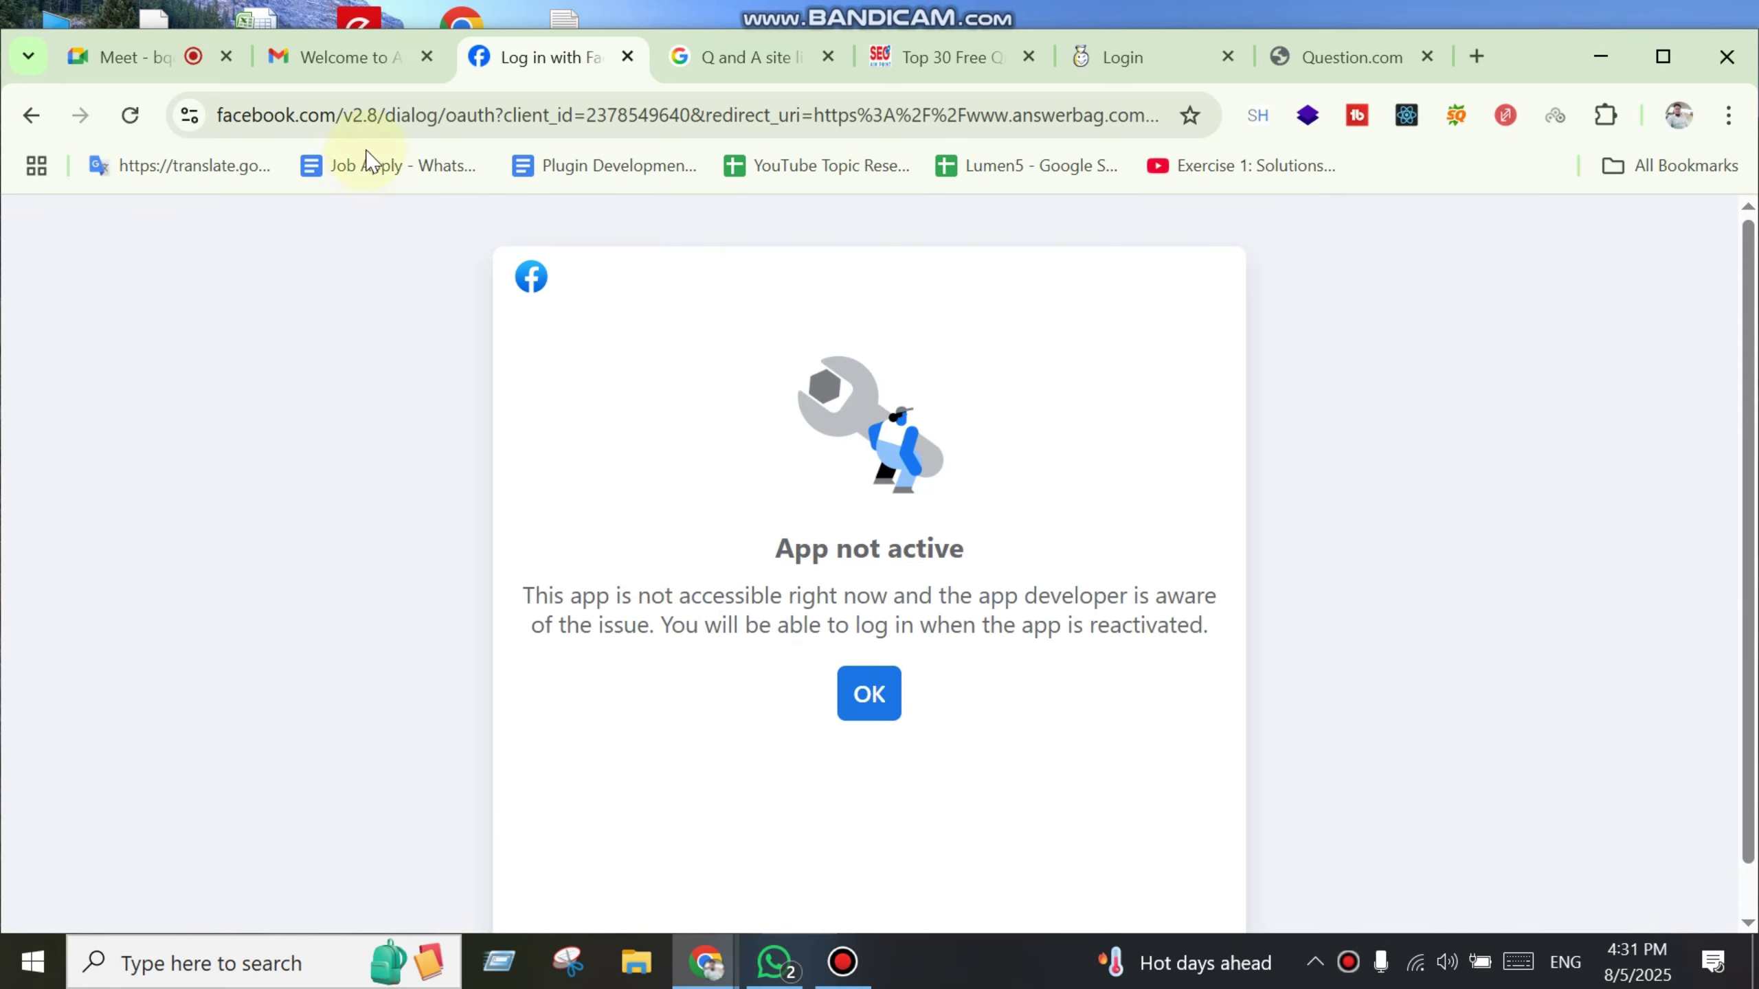
Step: Return Gmail to the inbox, close the inactive Facebook login tab, and bring up Question.com
click(362, 70)
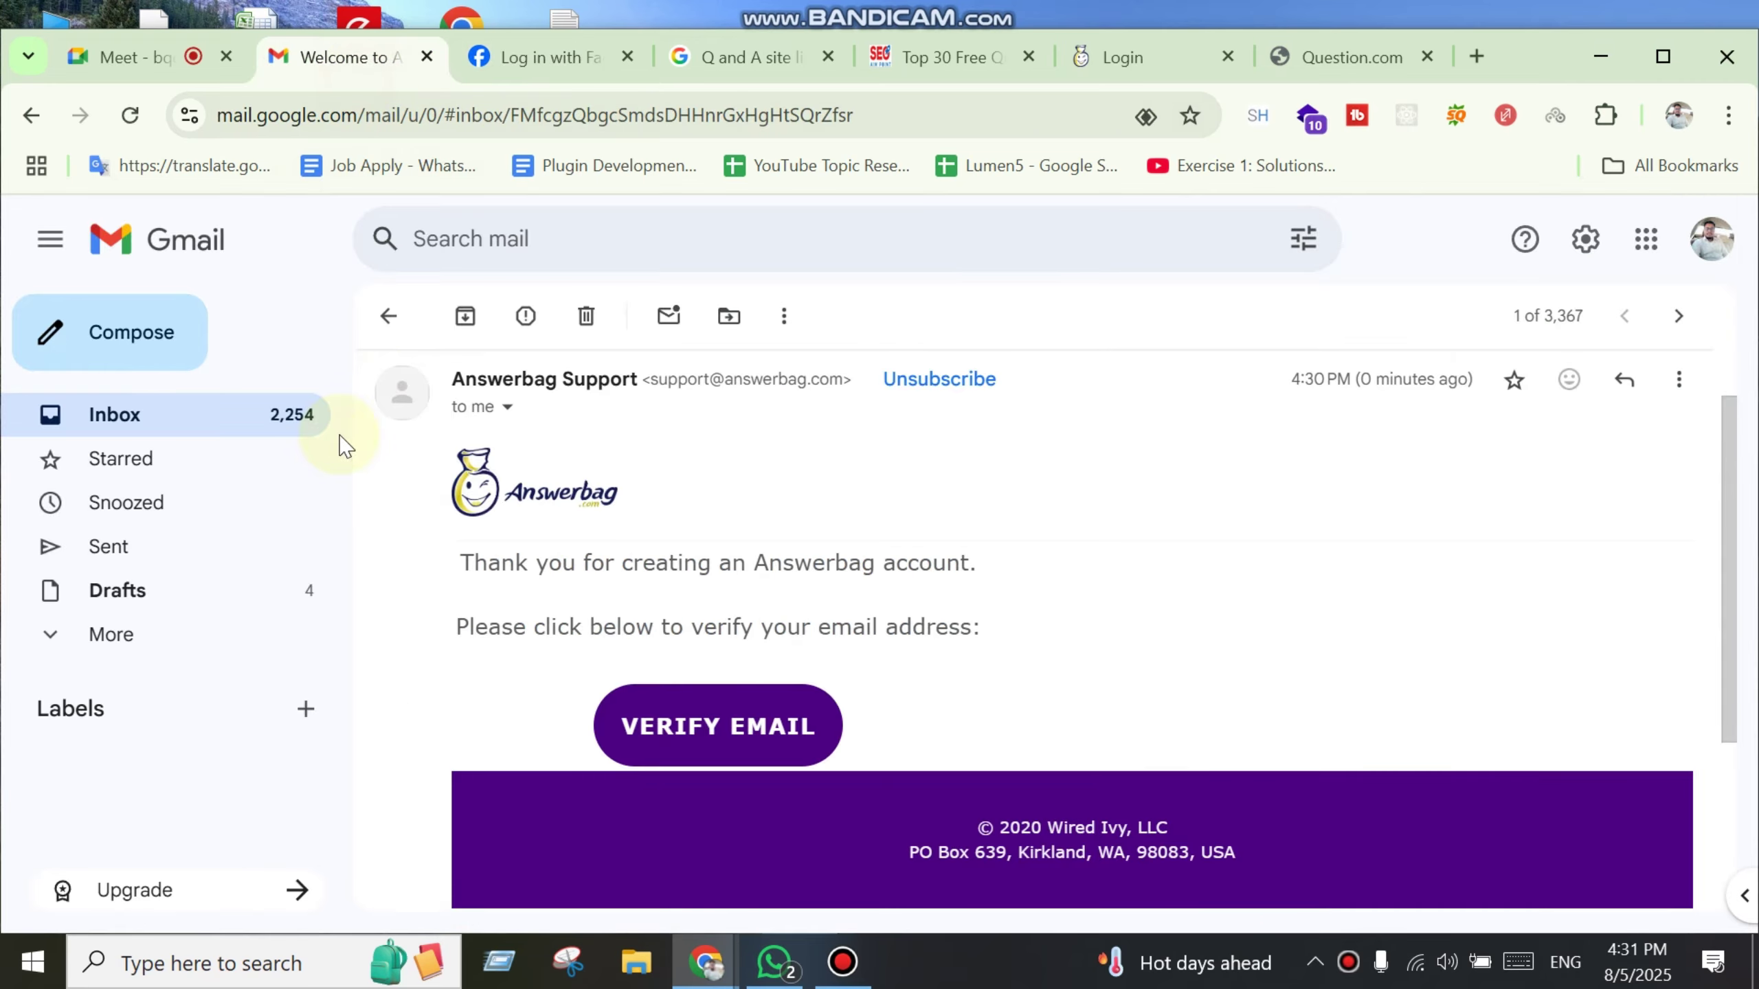
click(215, 411)
click(547, 60)
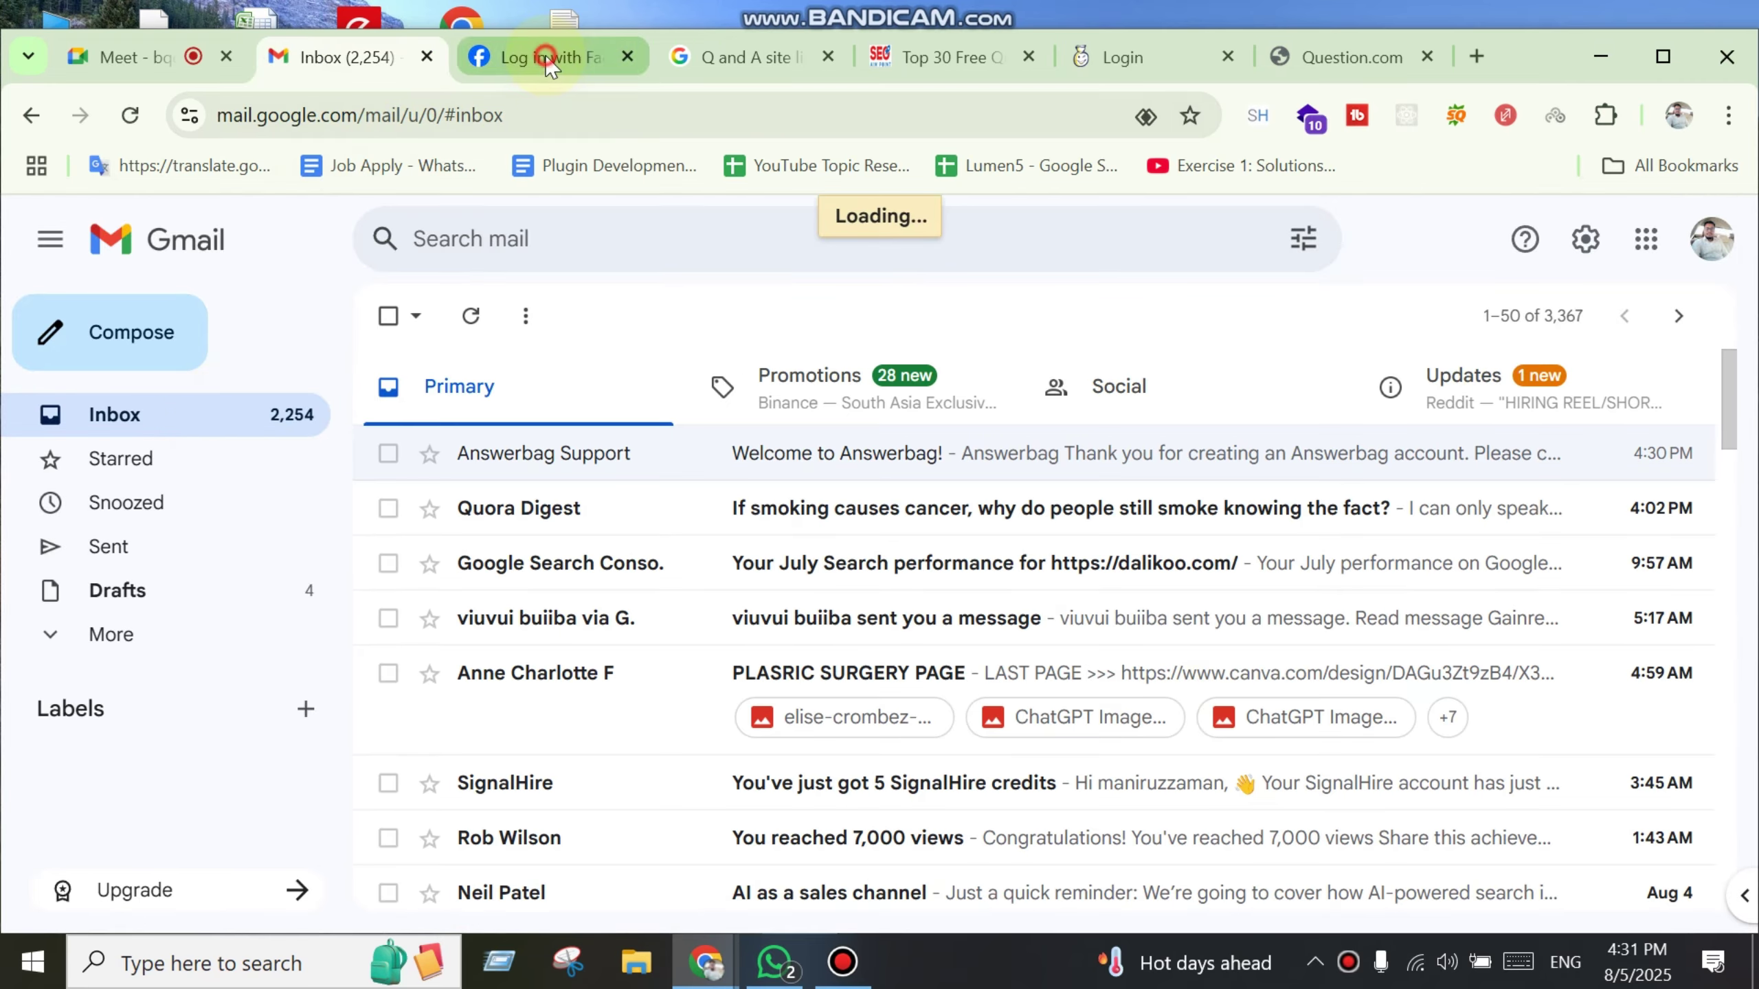
key(ctrl+w)
click(1315, 59)
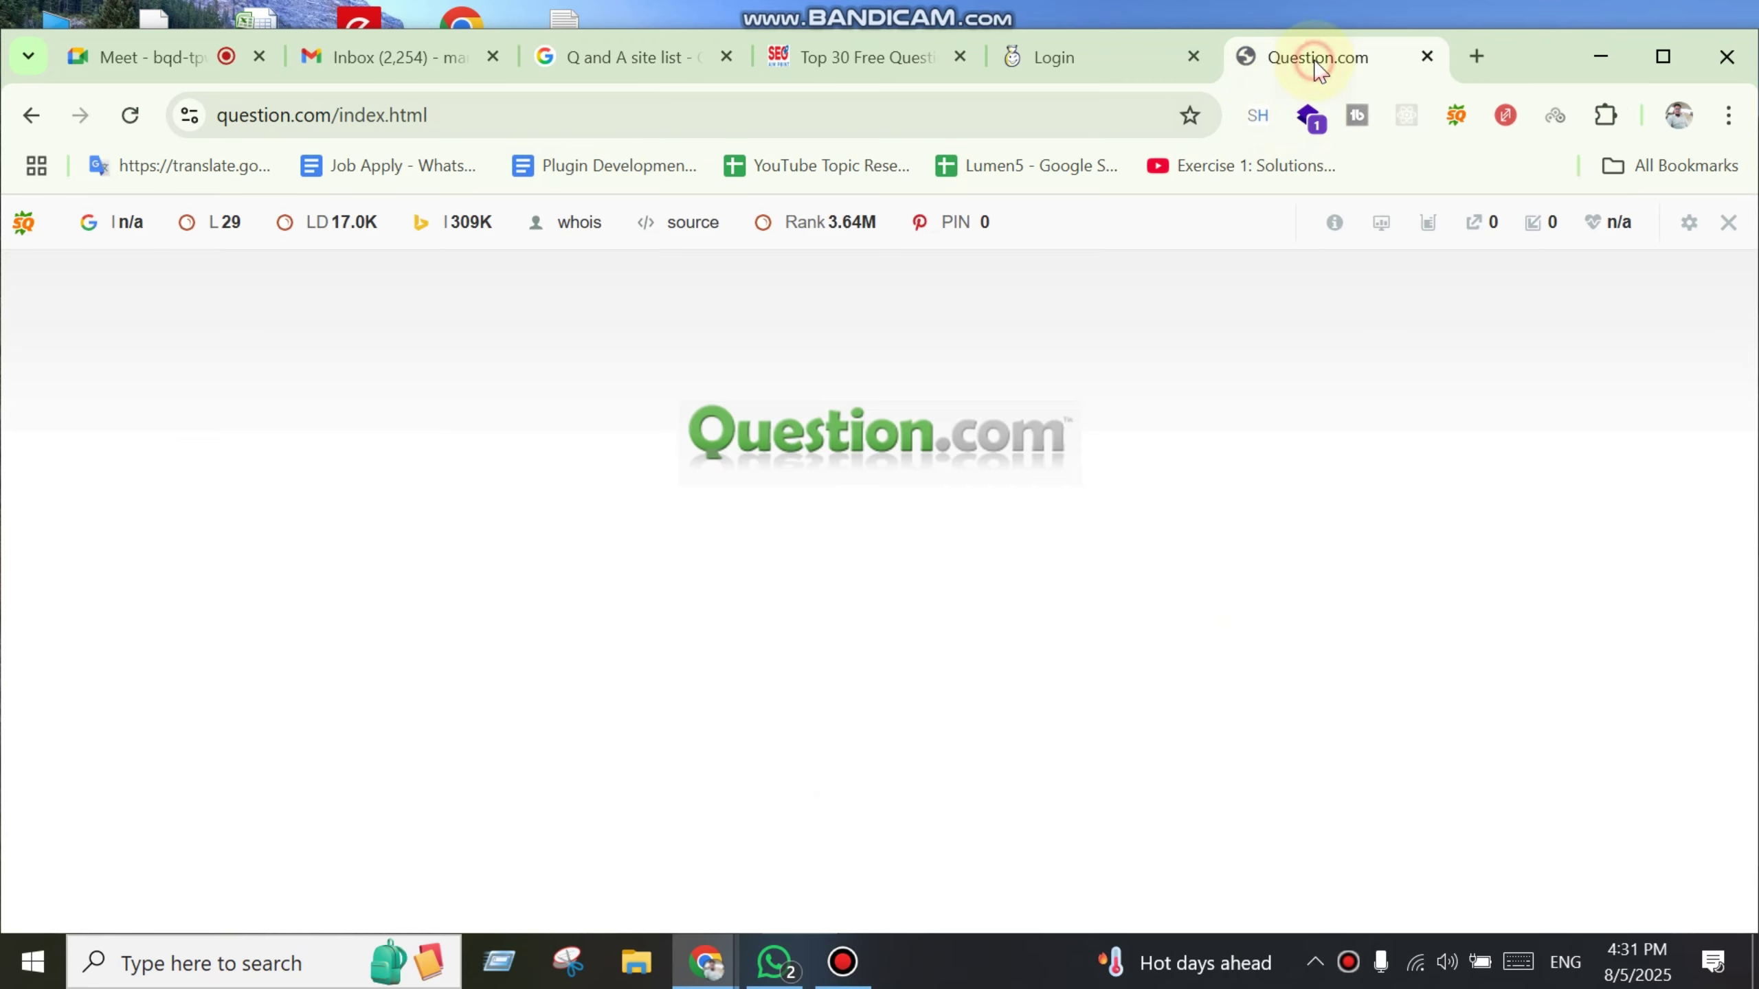
Step: Close the Answerbag login, Question.com and top-30 question sites tabs
click(1045, 52)
key(ctrl+w)
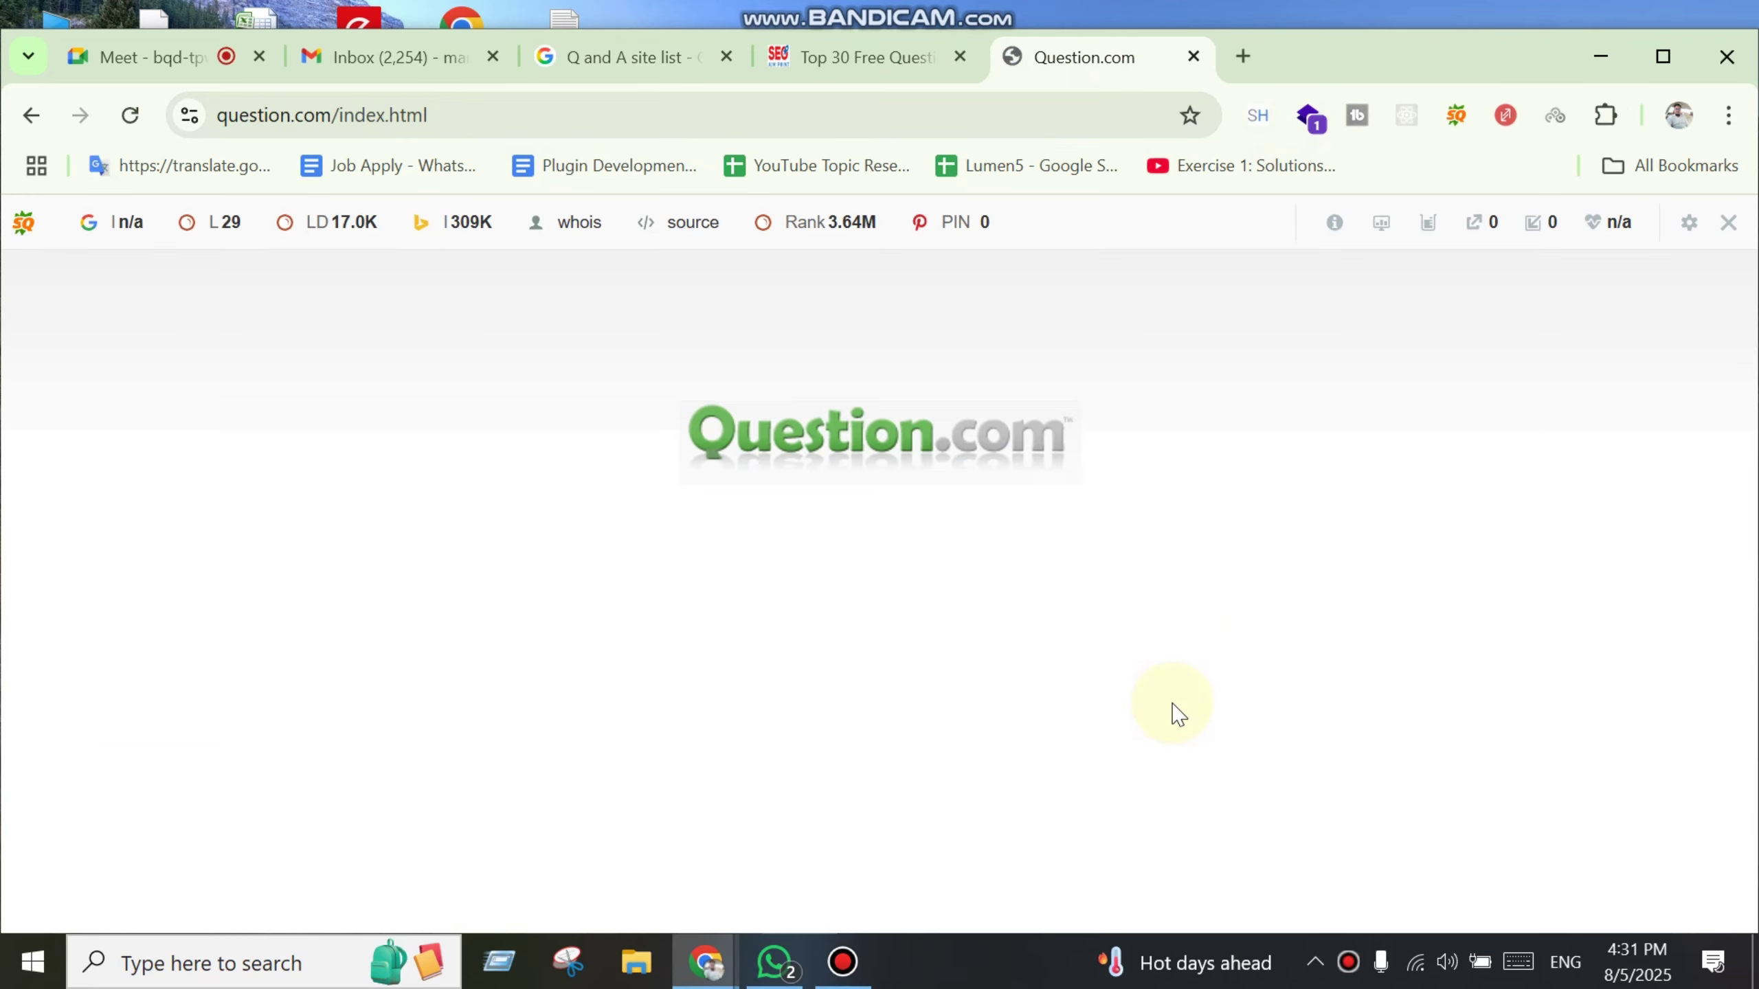
key(ctrl+w)
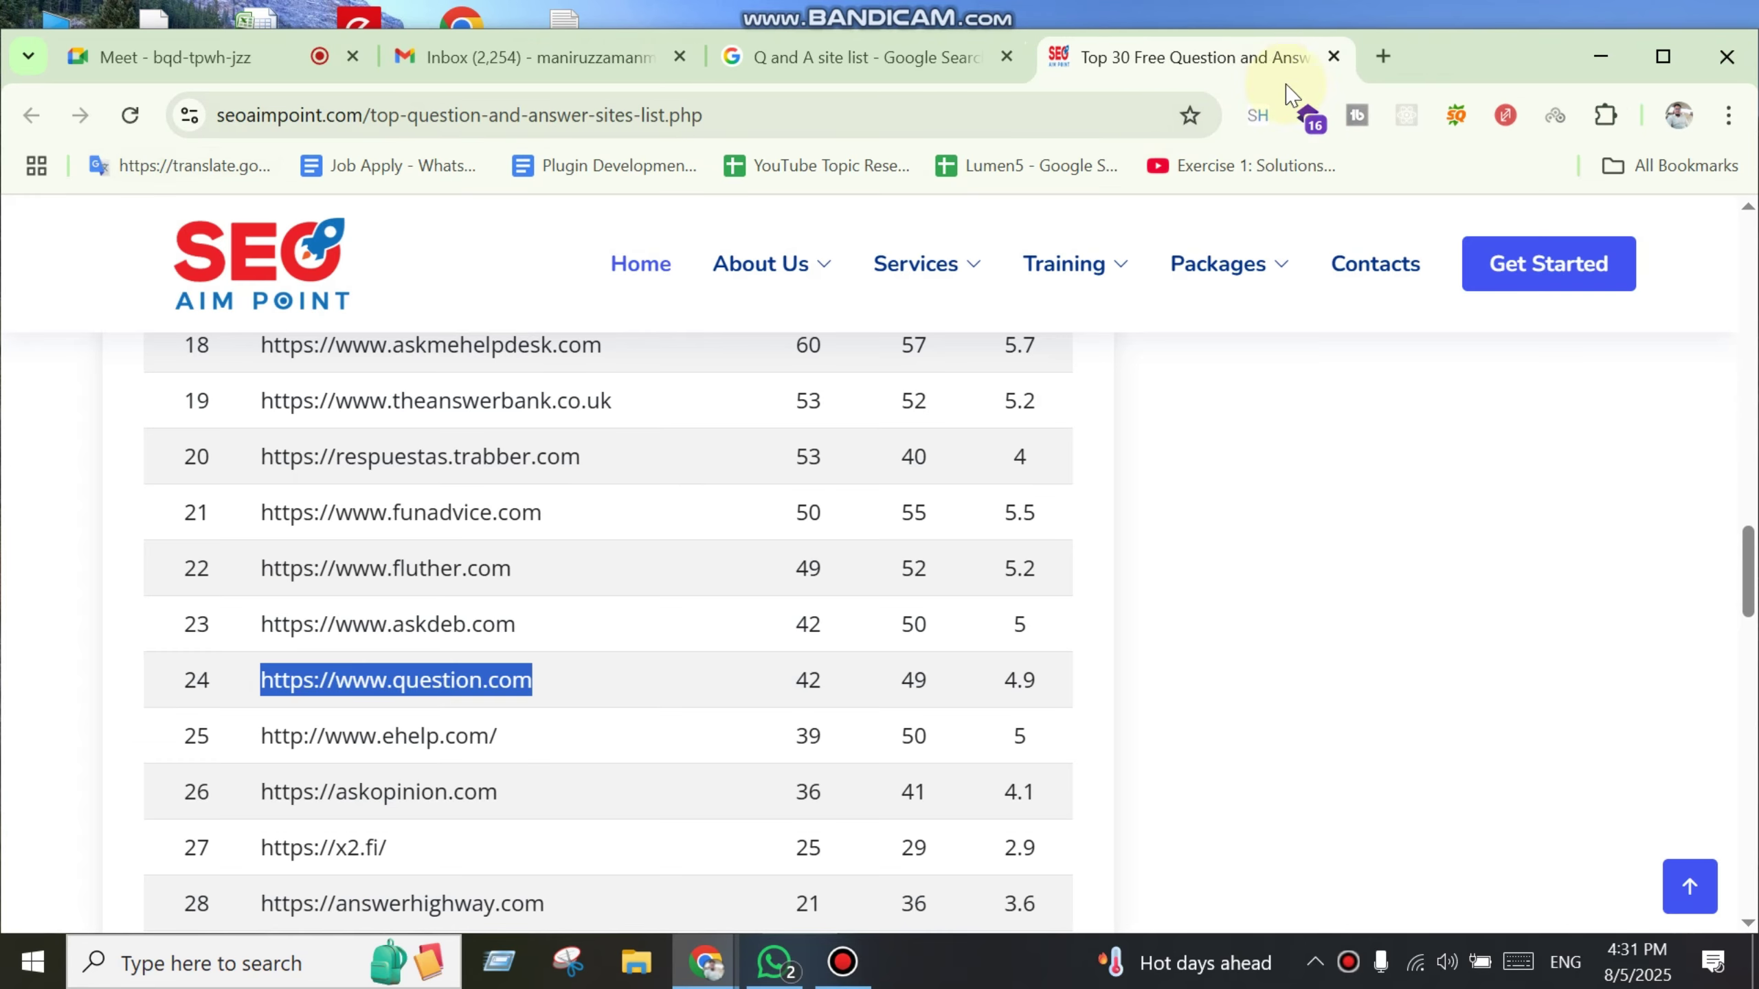
scroll(668, 648, up, 10)
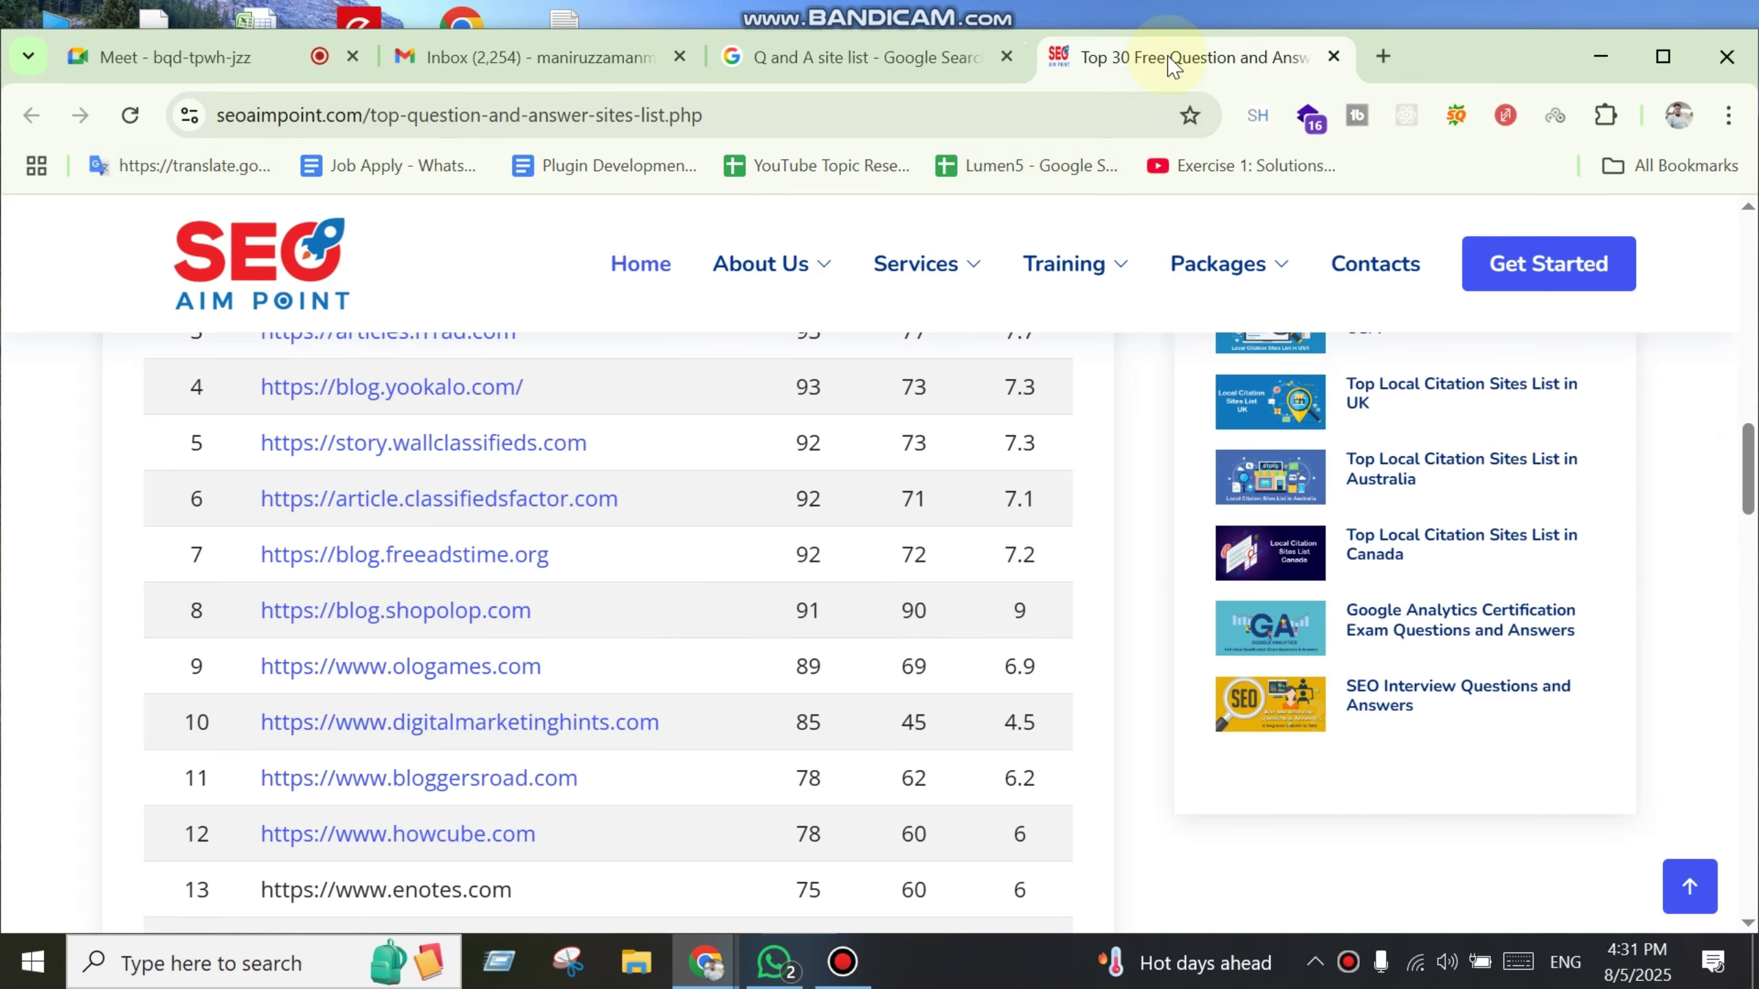
key(ctrl+w)
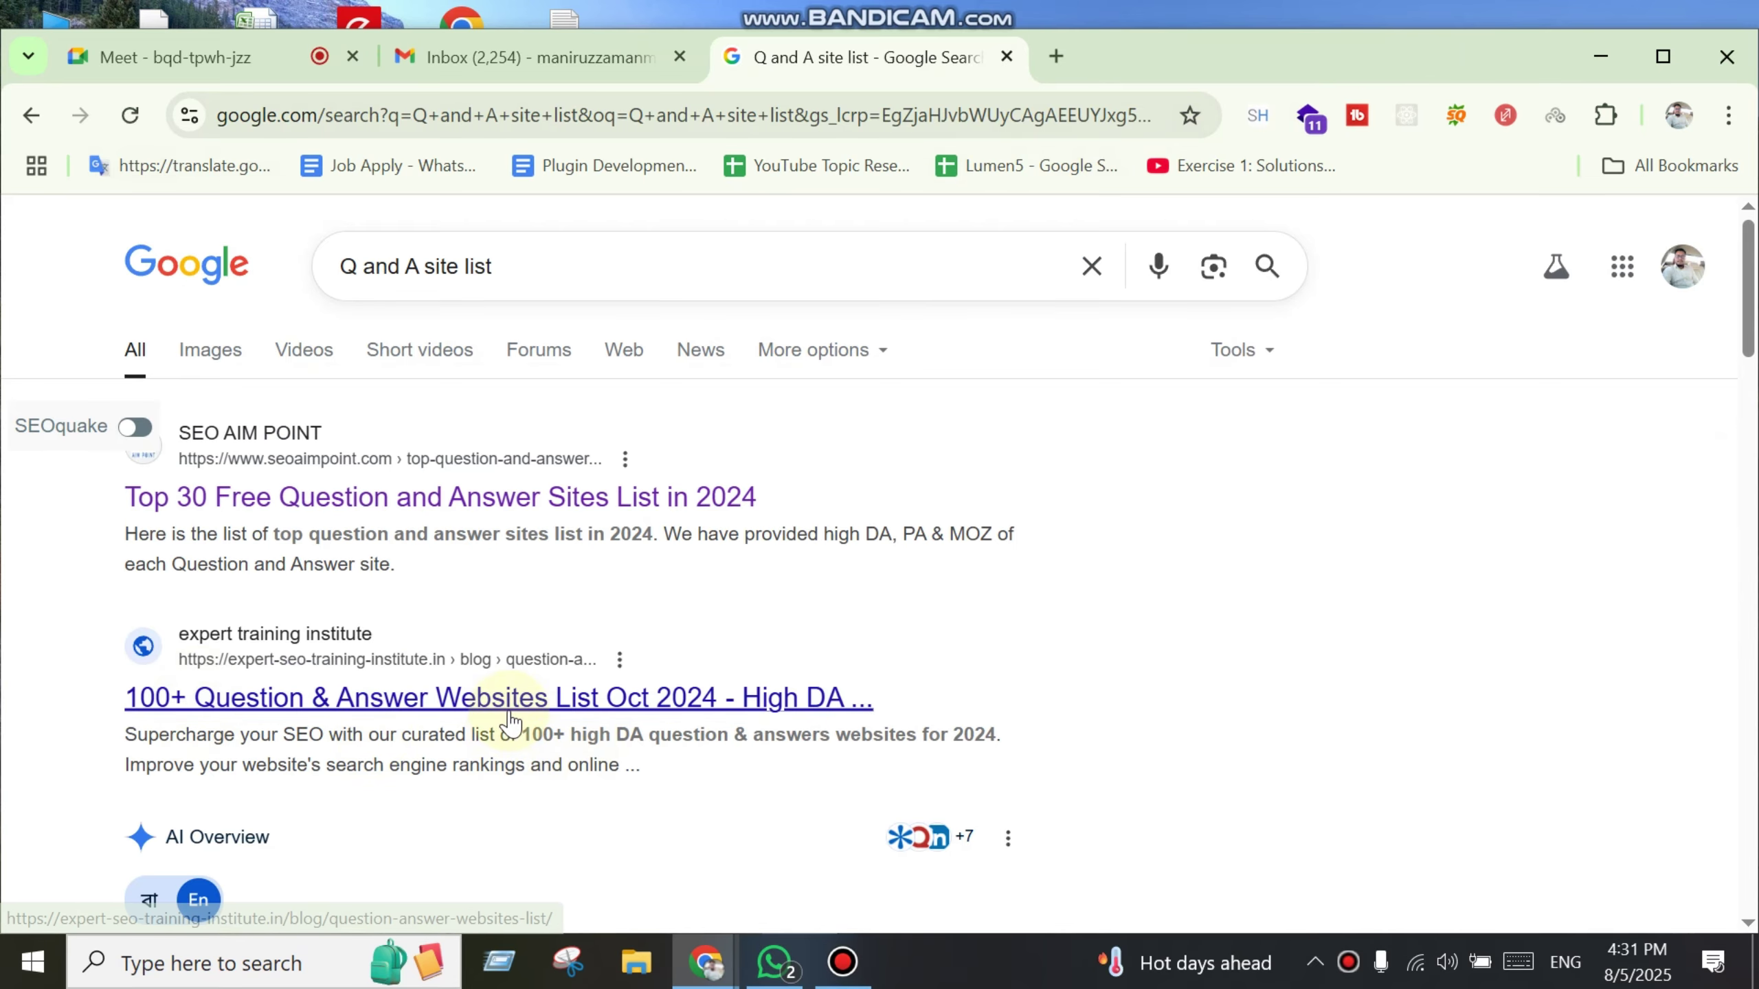
Step: Open the '100+ Question & Answer Websites' article and sort its sites table by site name, reversed
middle_click(503, 702)
click(1136, 61)
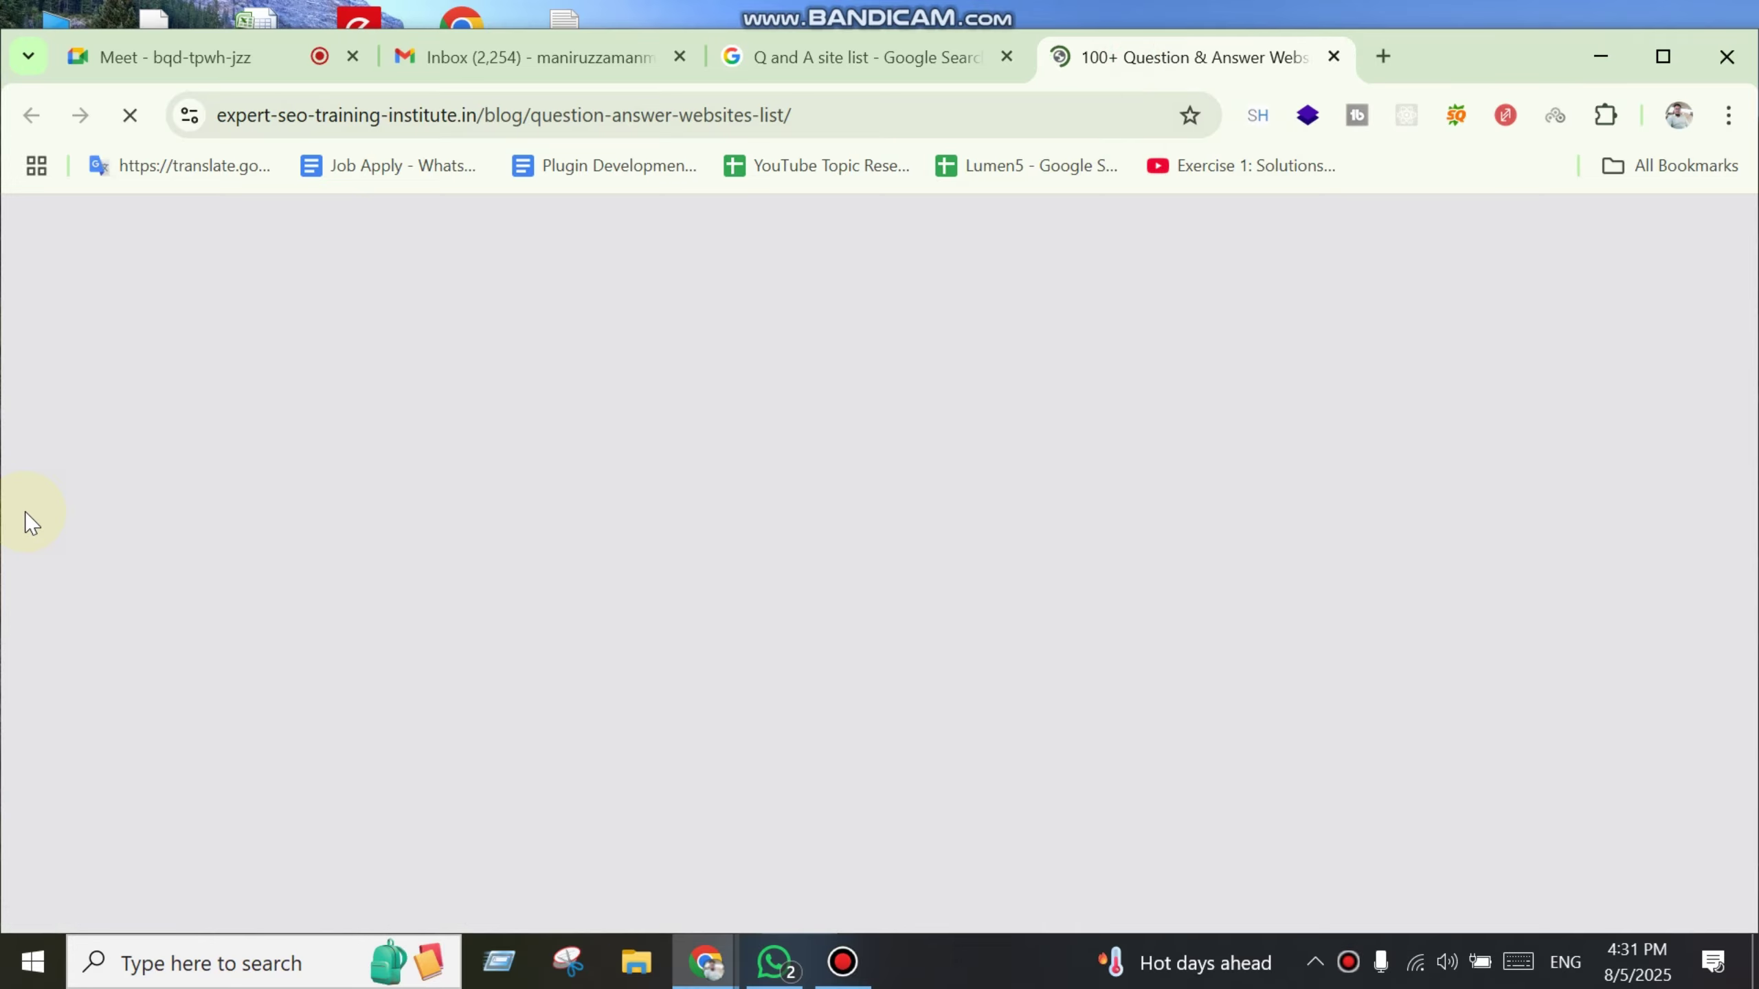
scroll(566, 821, down, 5)
scroll(564, 824, down, 15)
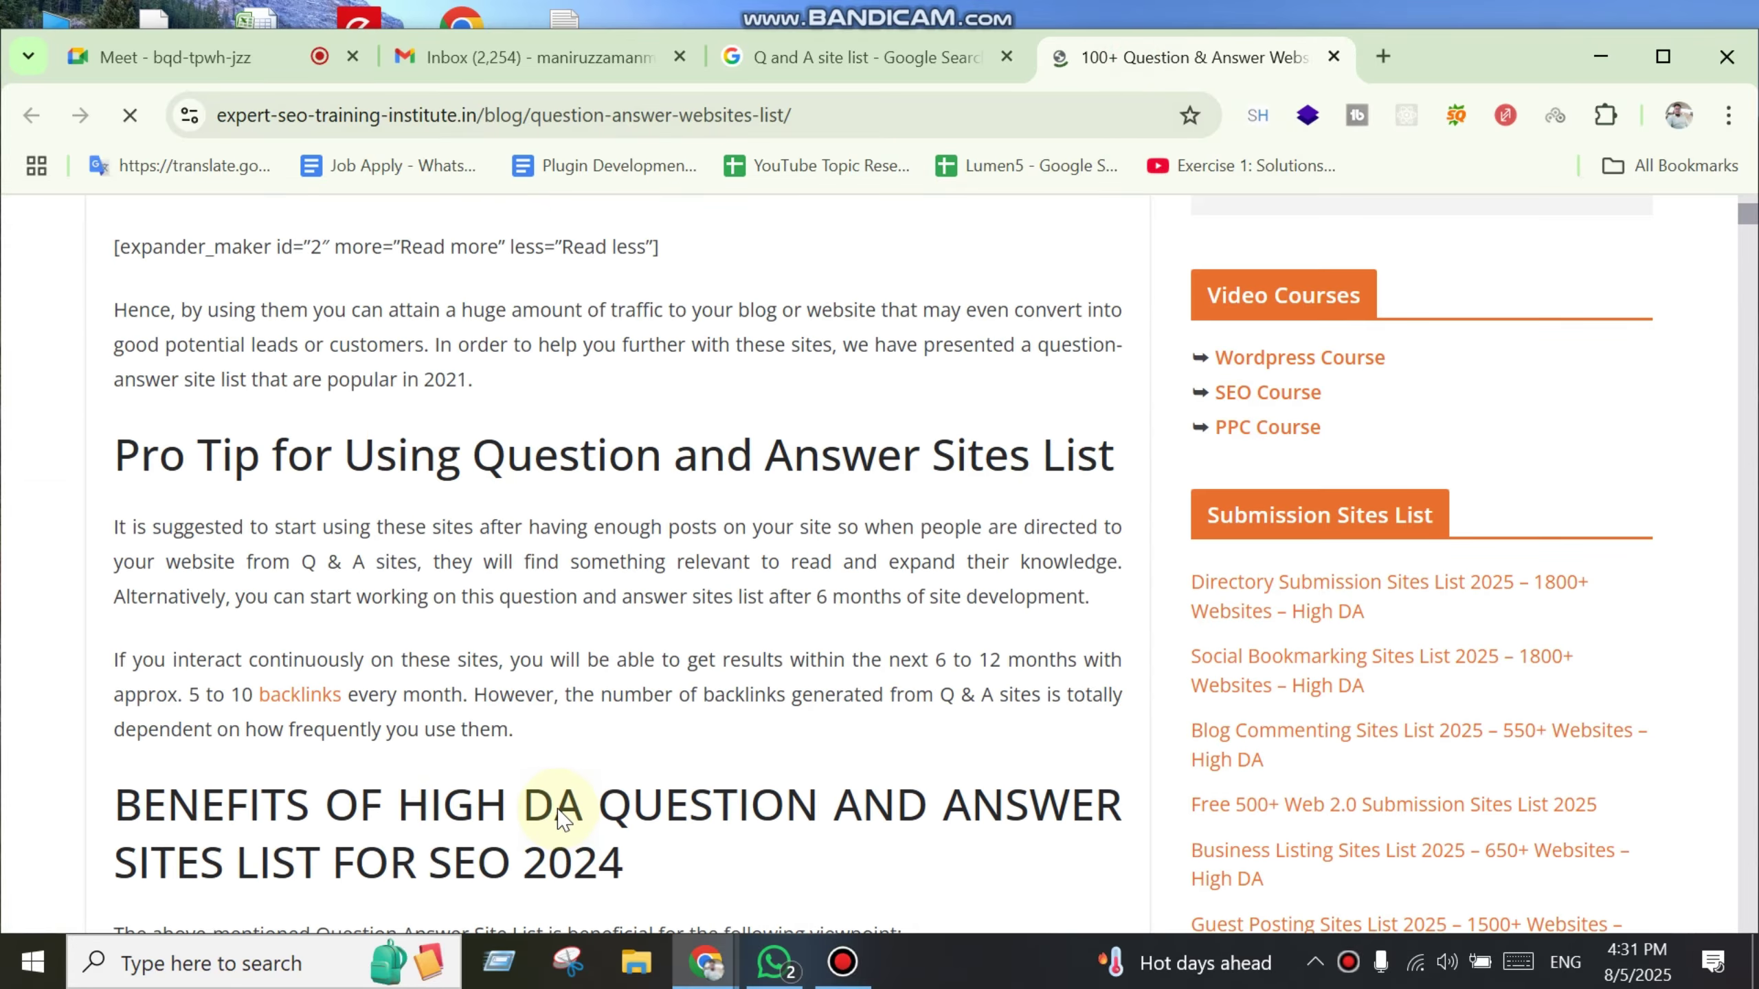
scroll(558, 821, down, 15)
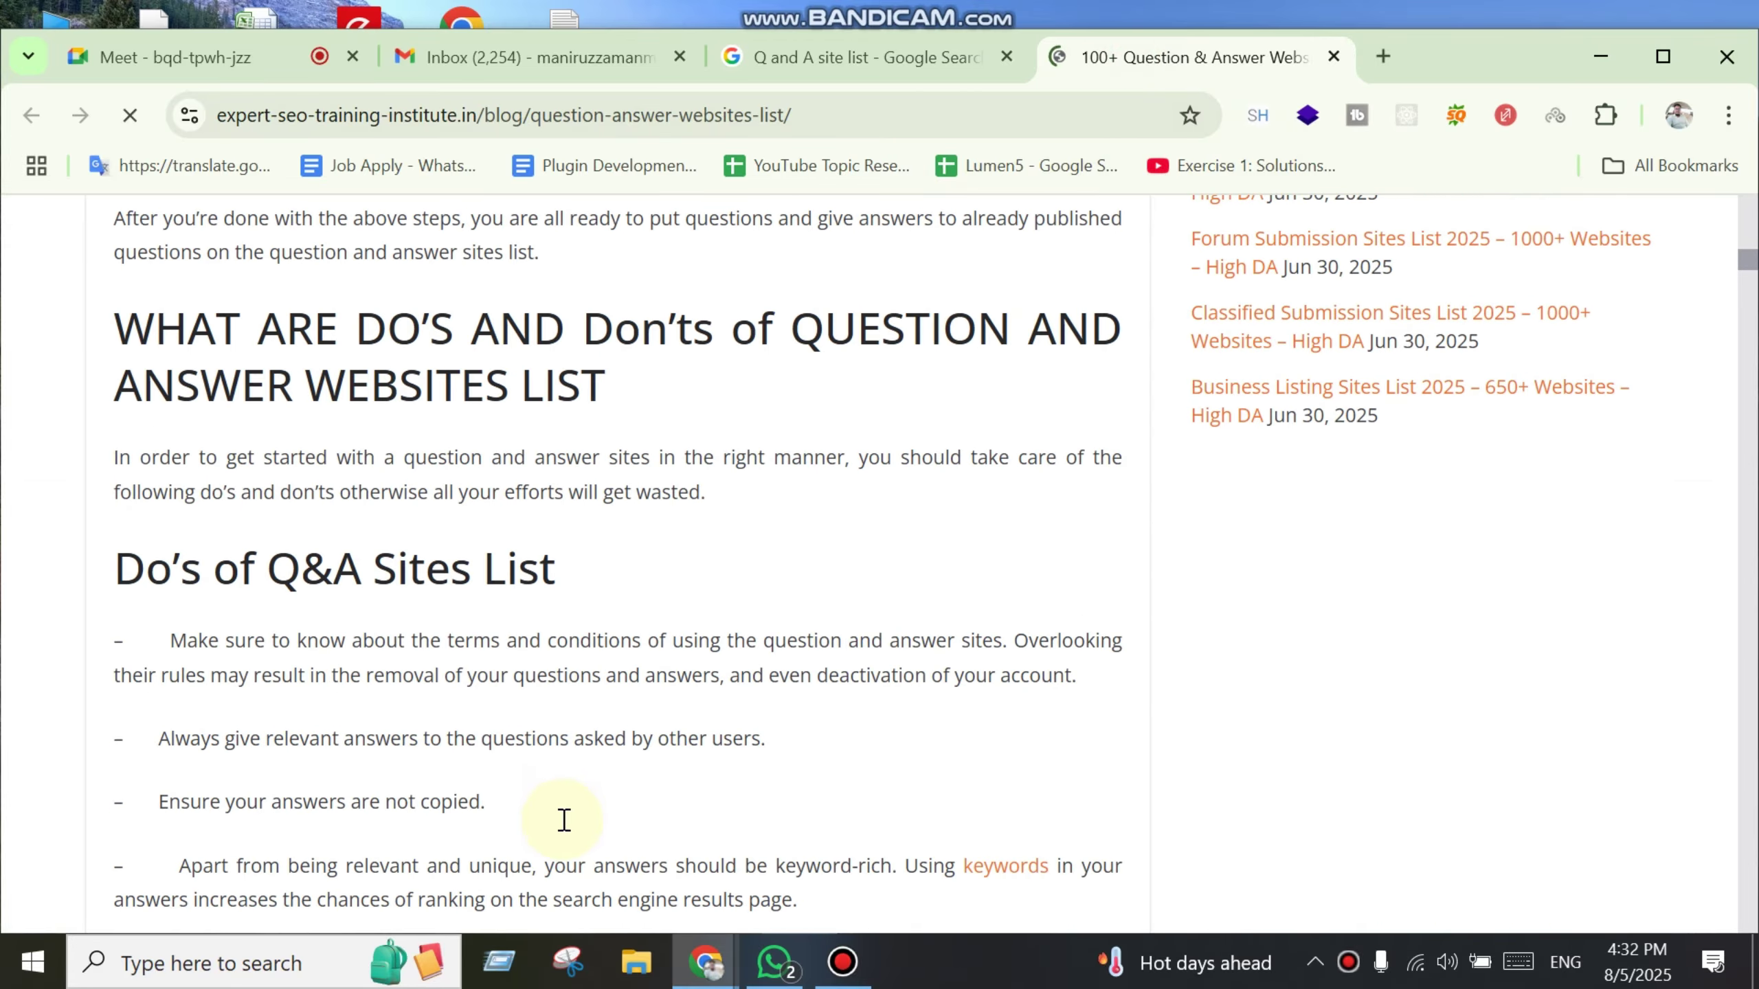
scroll(716, 751, down, 4)
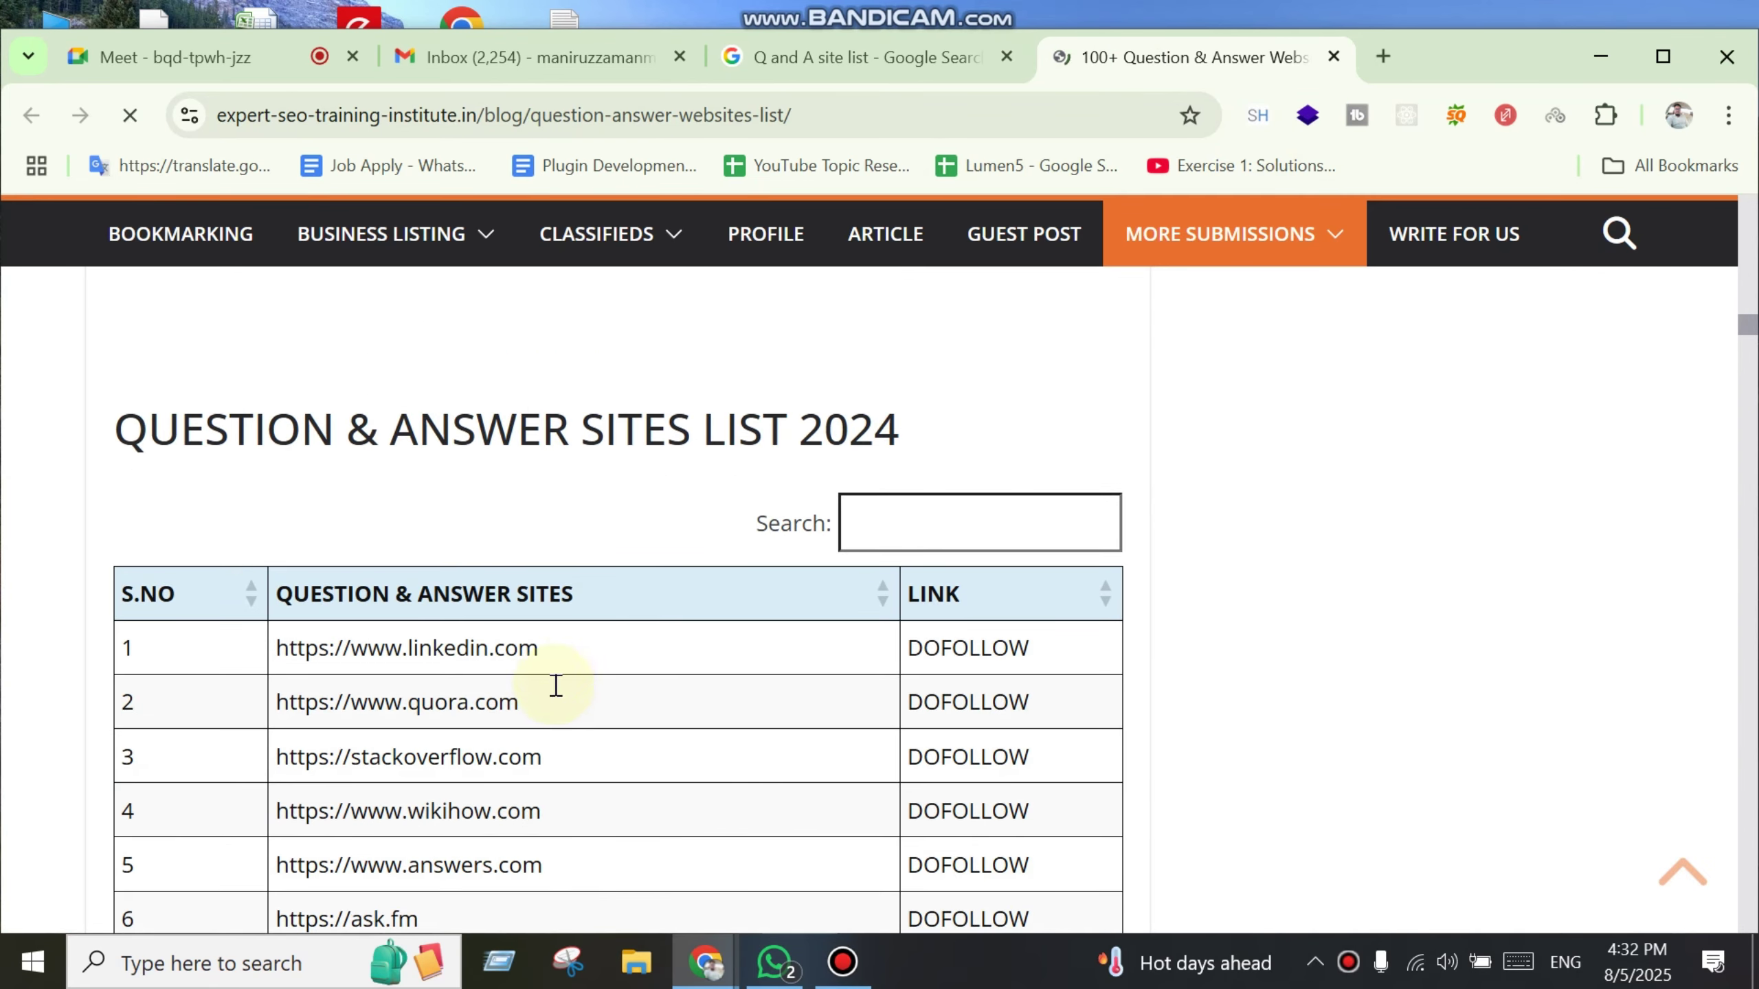
click(601, 660)
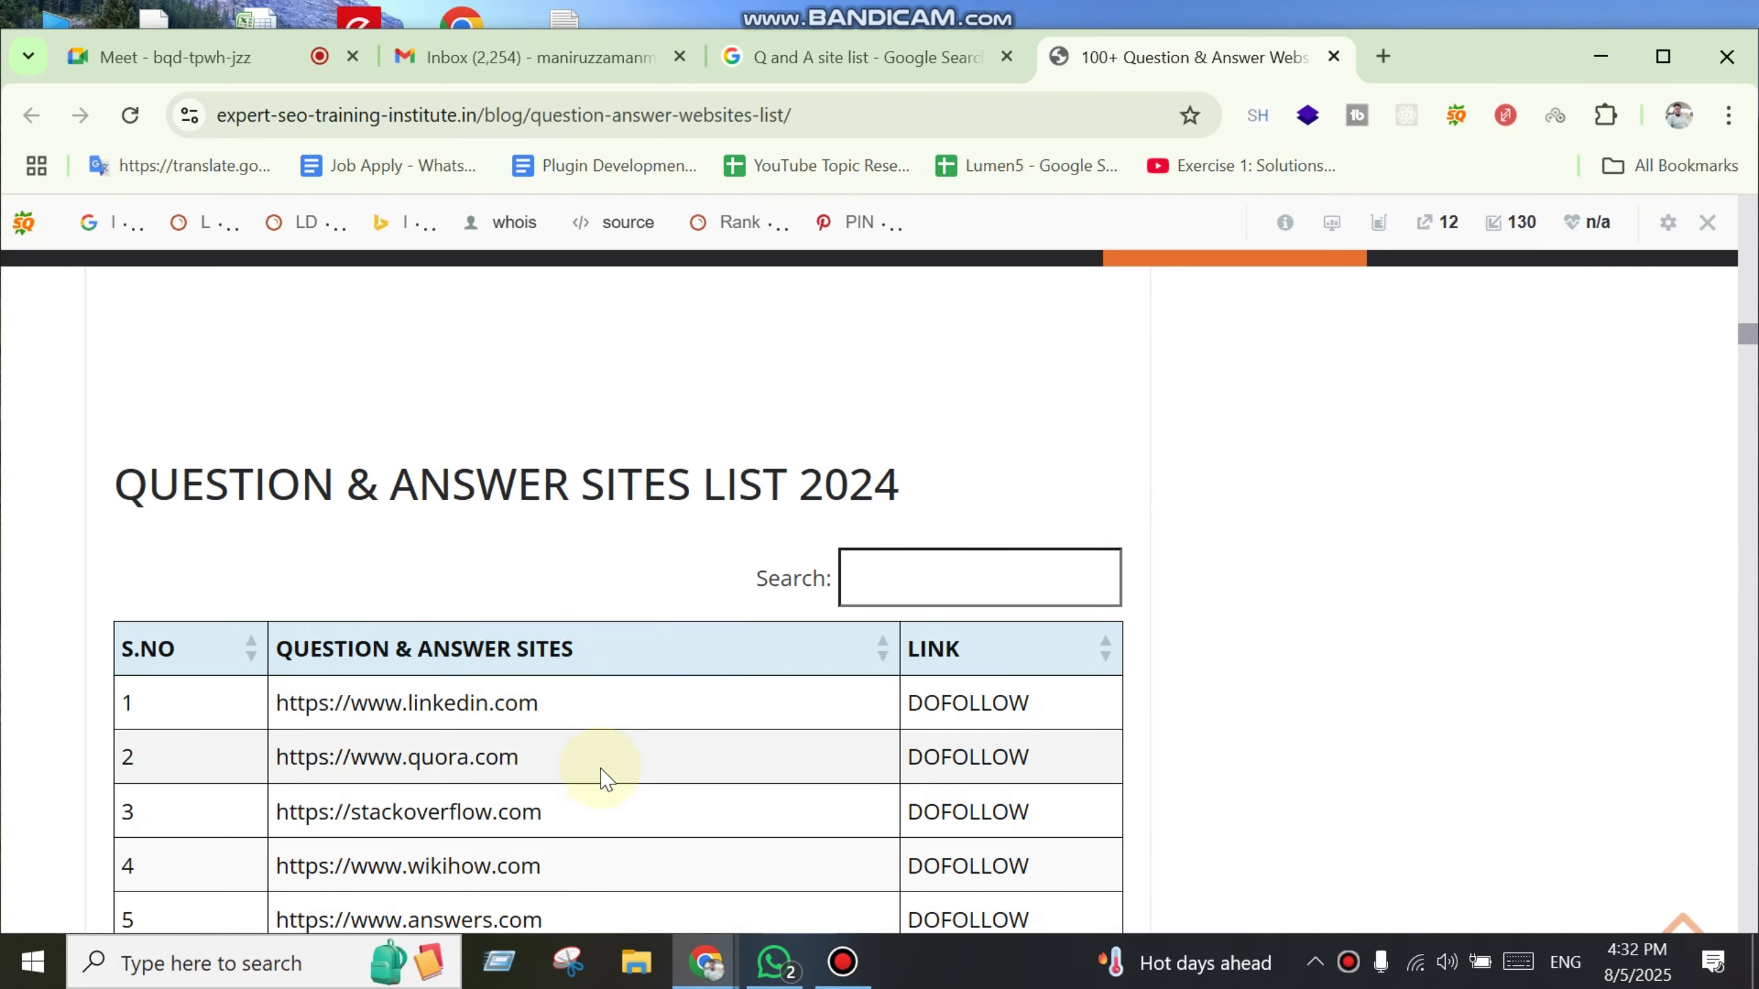
click(569, 648)
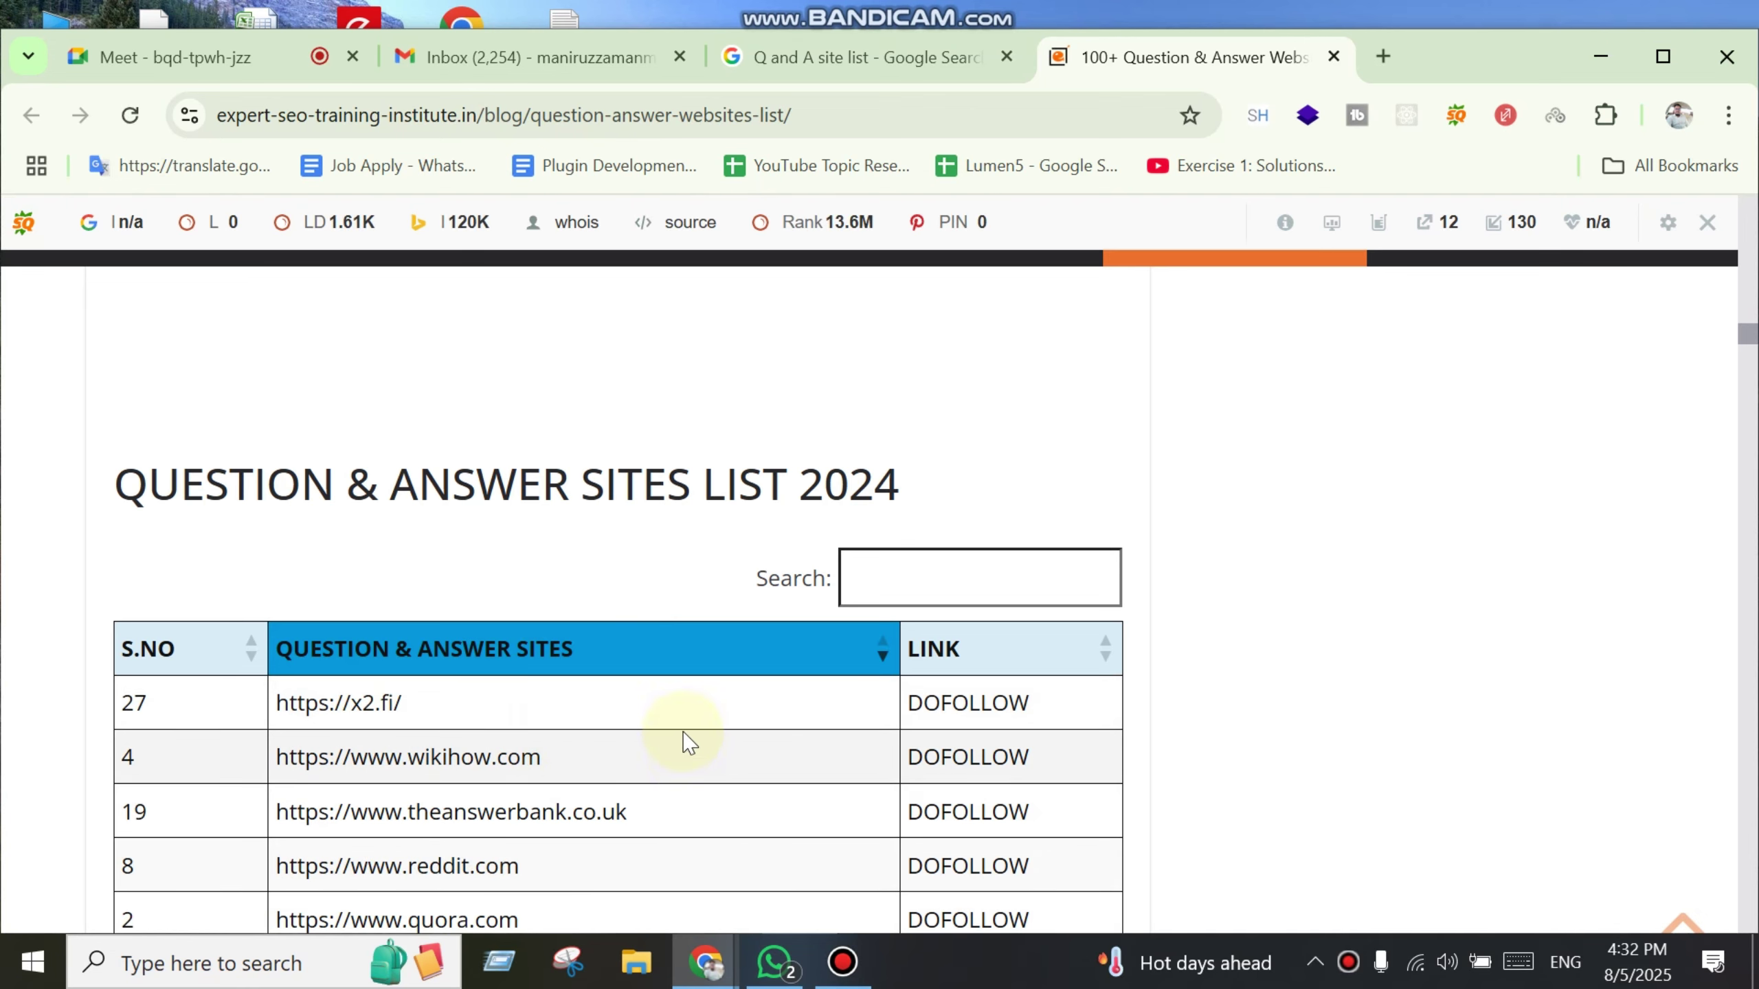
Step: Reload the article and select the linkedin.com address in the table's first row
scroll(797, 811, down, 2)
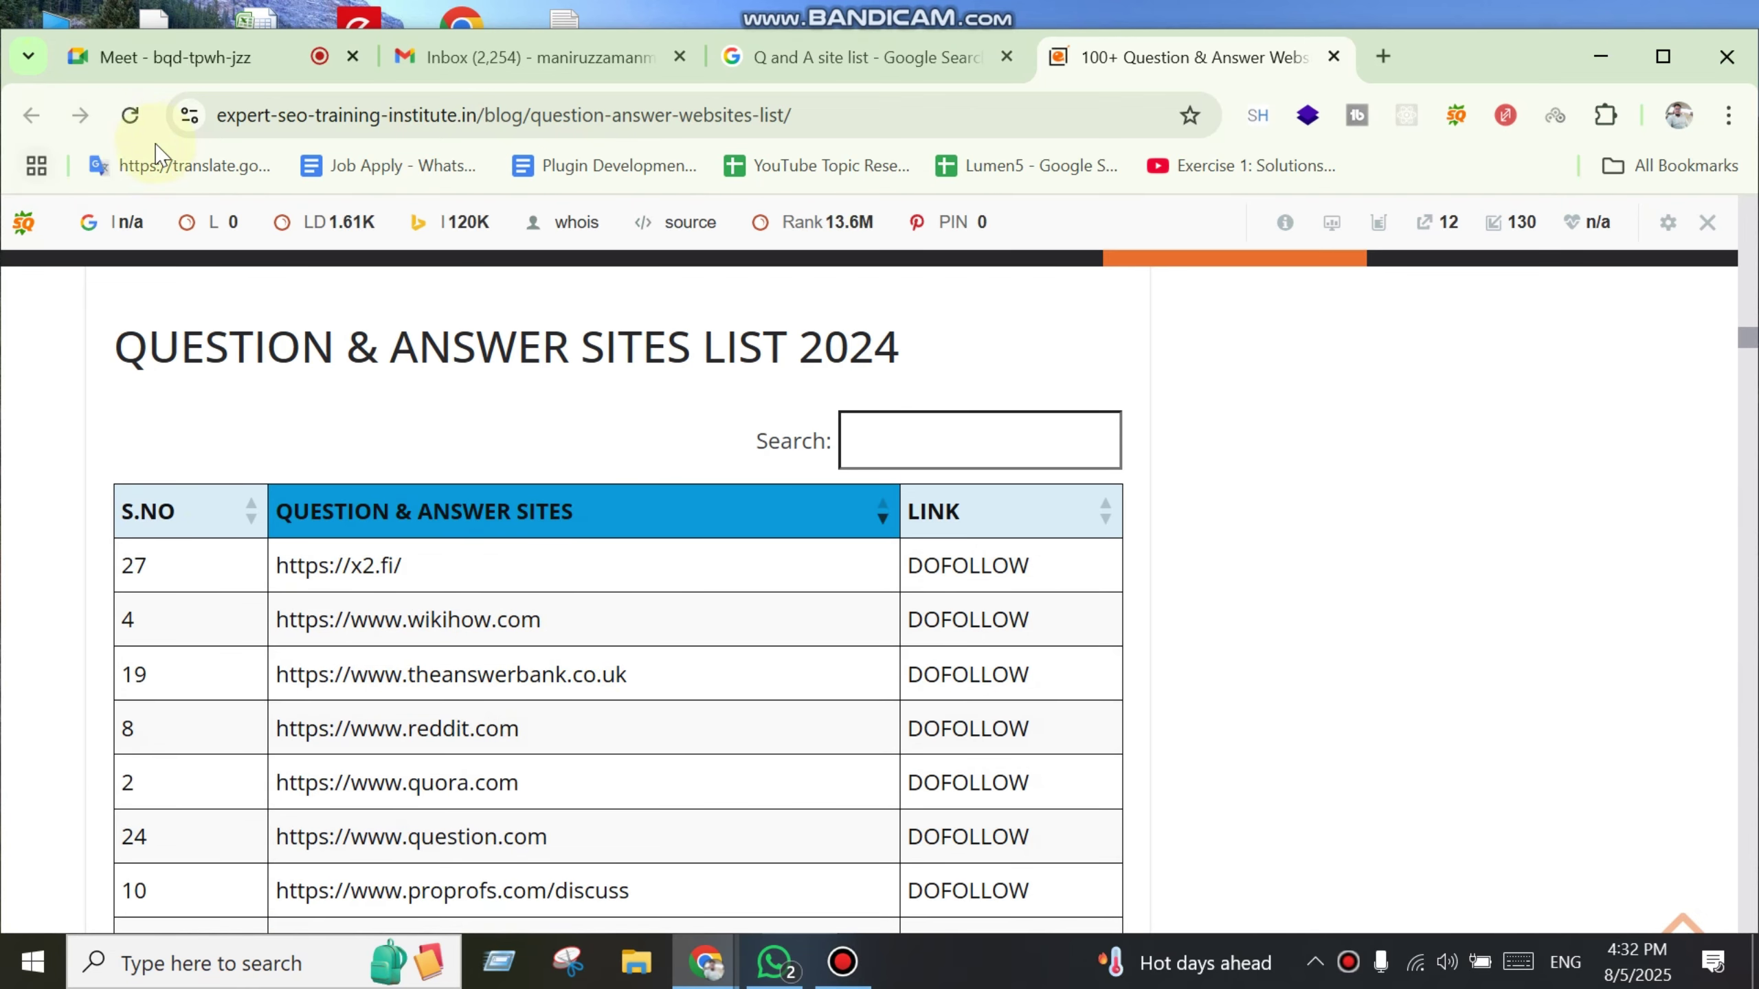
click(130, 114)
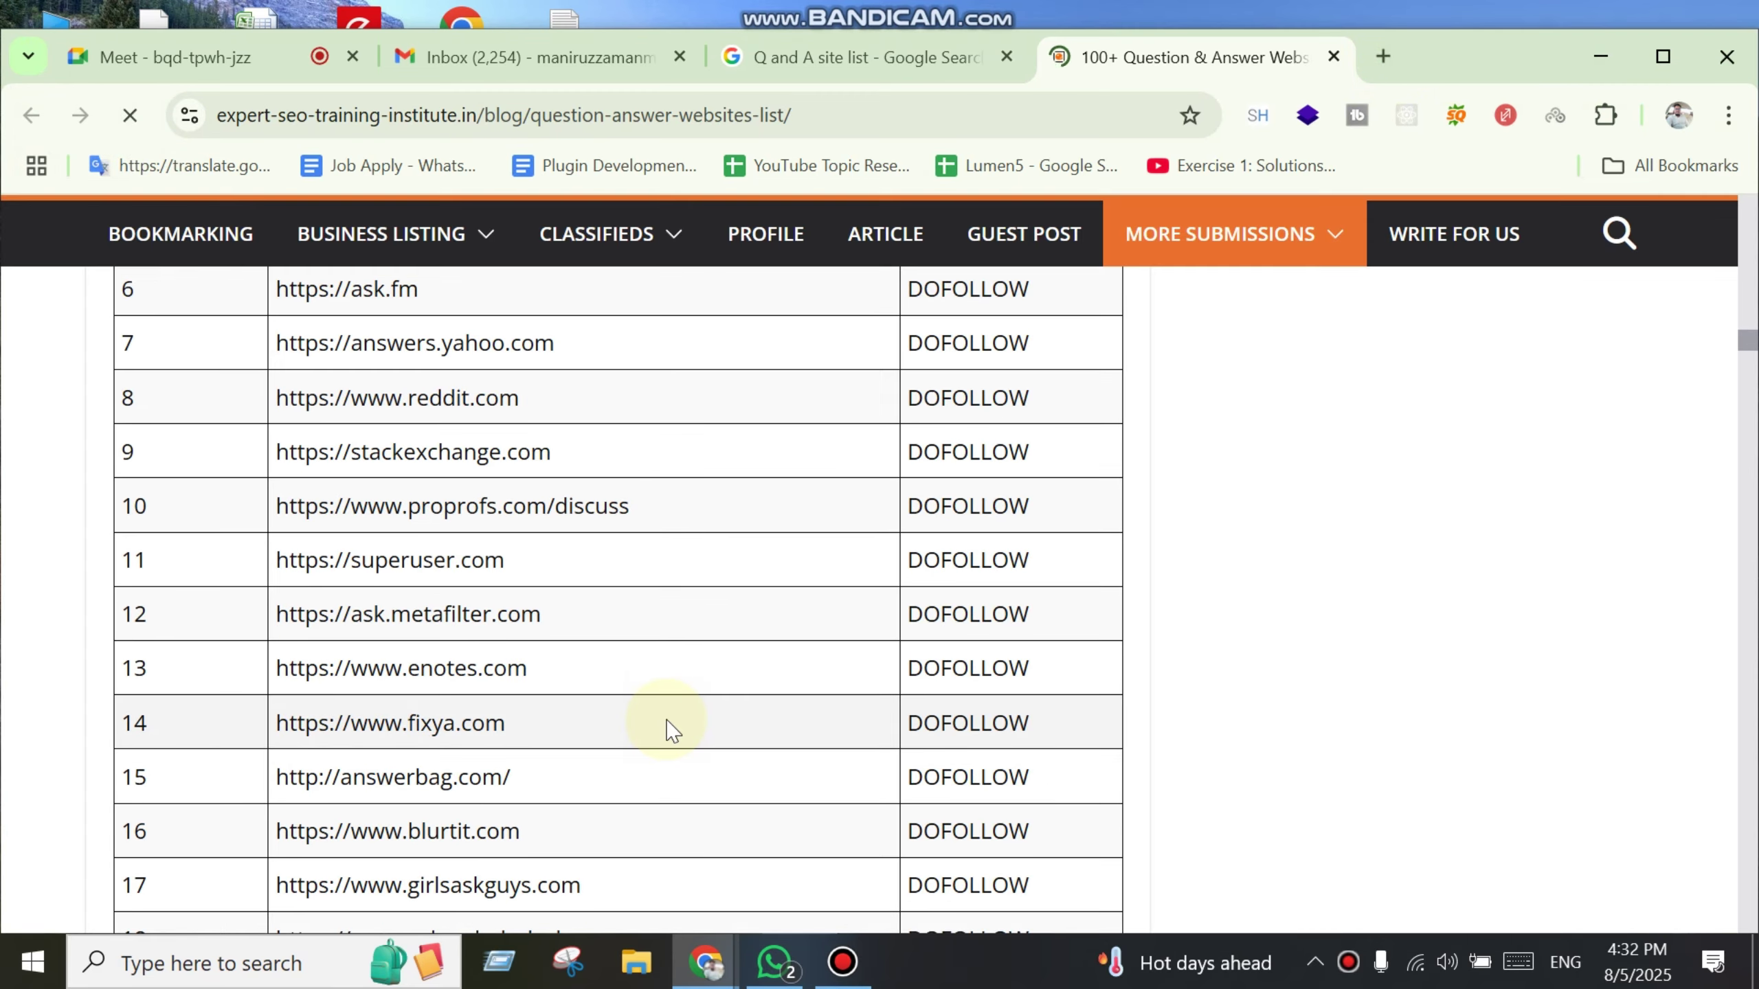
scroll(673, 731, down, 1)
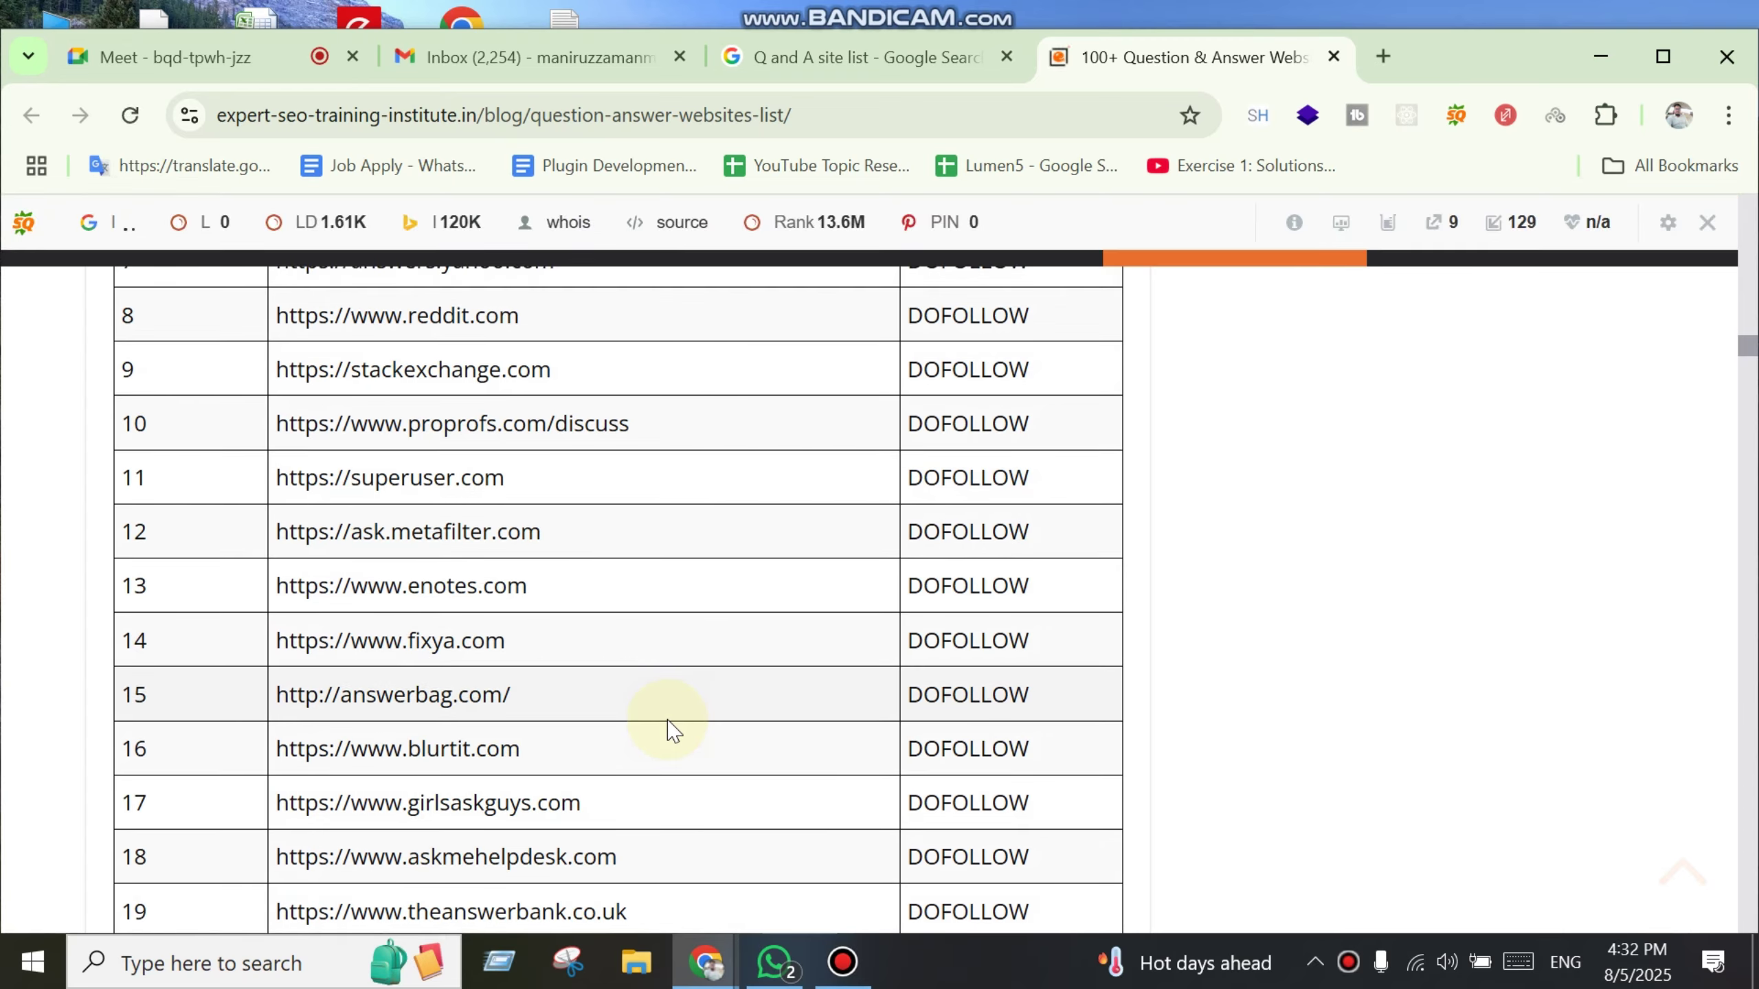
scroll(673, 731, down, 2)
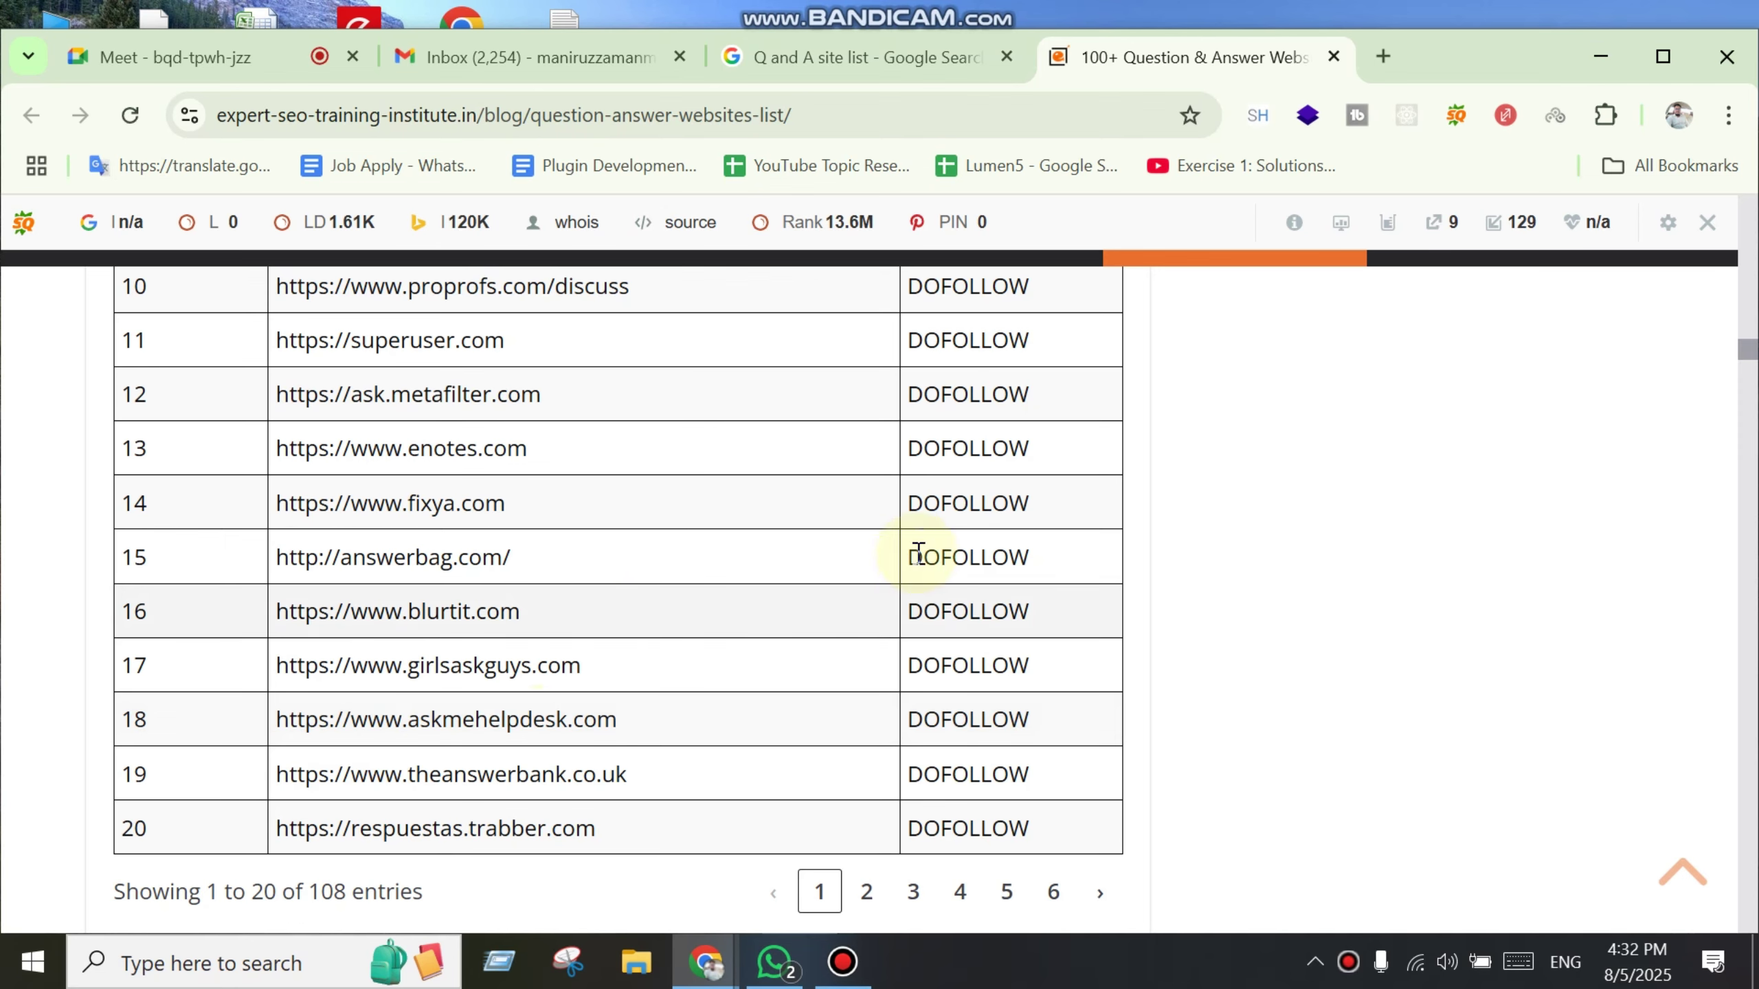
scroll(628, 648, down, 2)
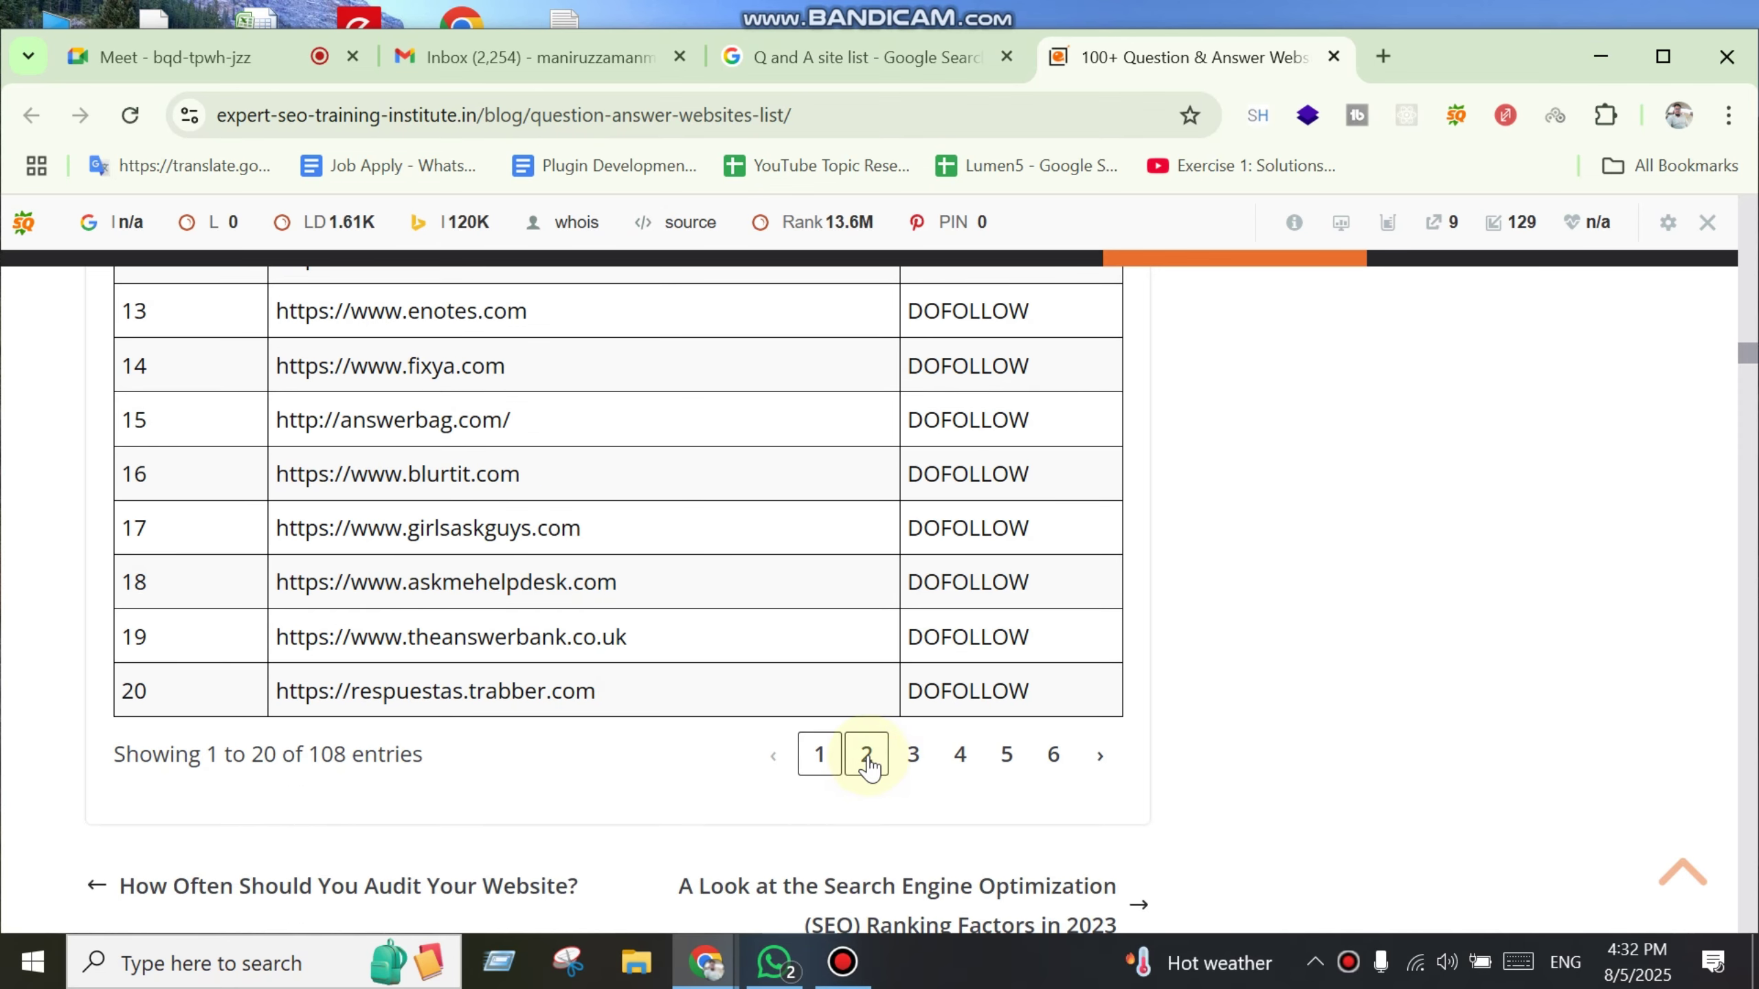
scroll(734, 616, up, 15)
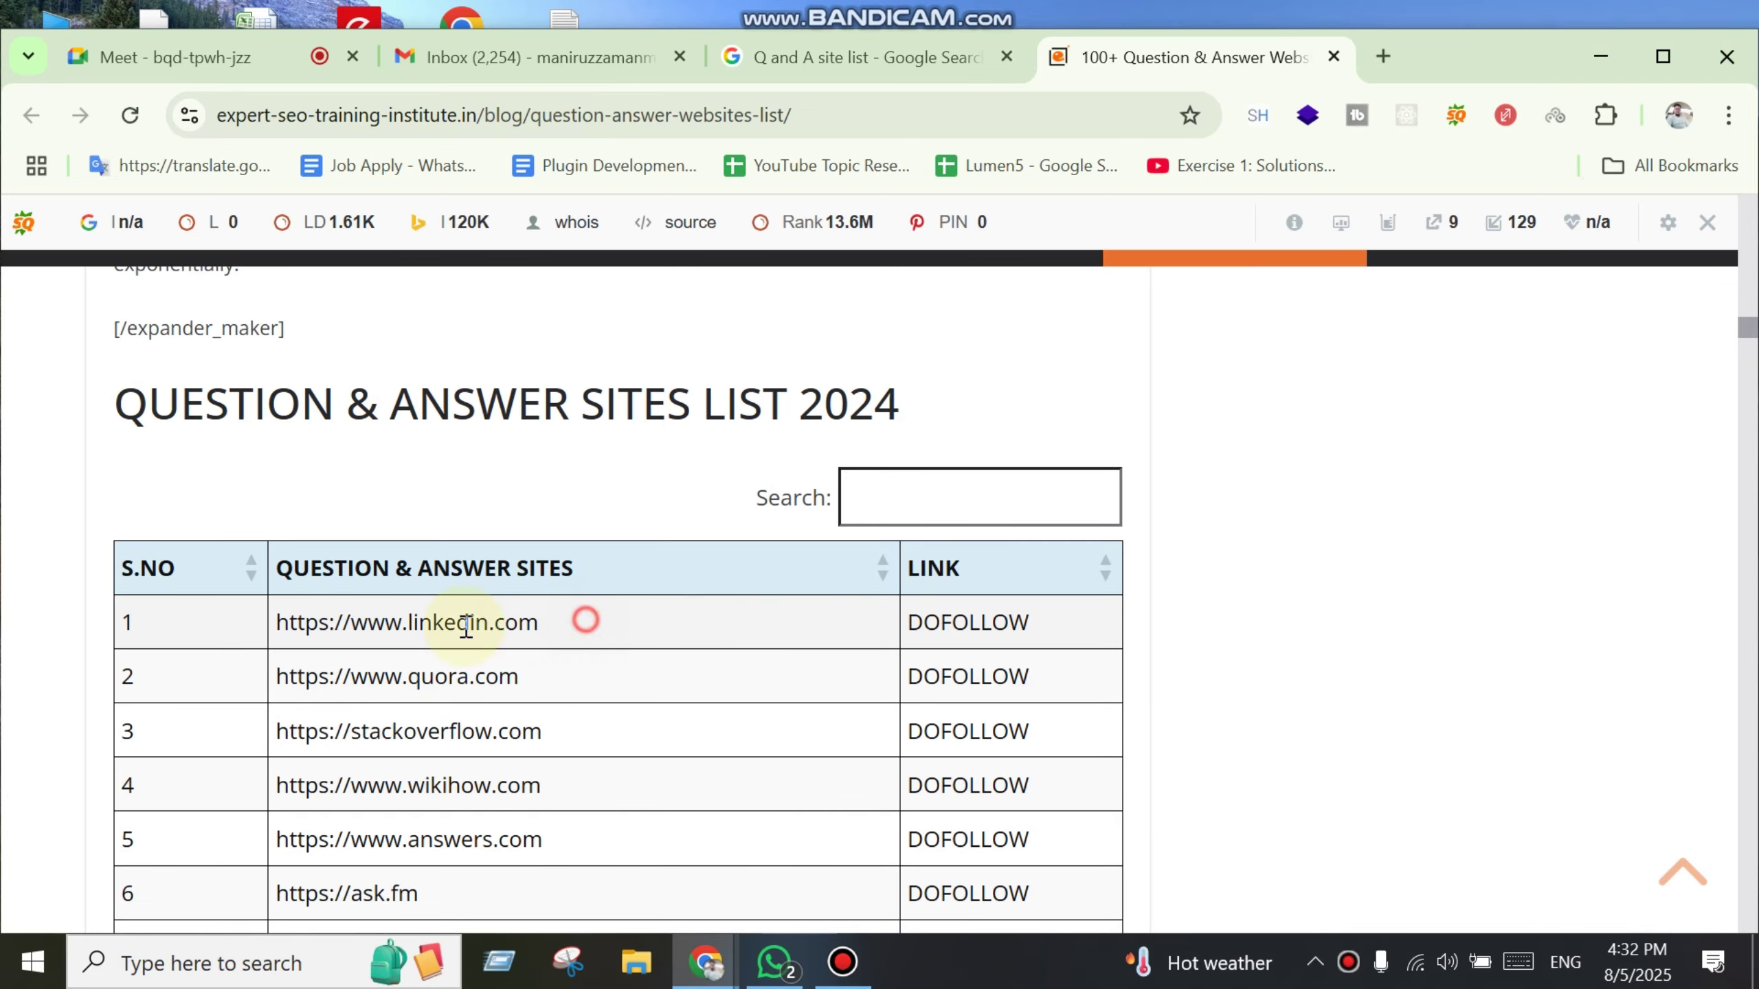
drag(466, 628, 265, 627)
Step: Search Google for 'Q and a Linkedin' and open the 'Q & A | Learning Help' result in its own tab
click(1383, 56)
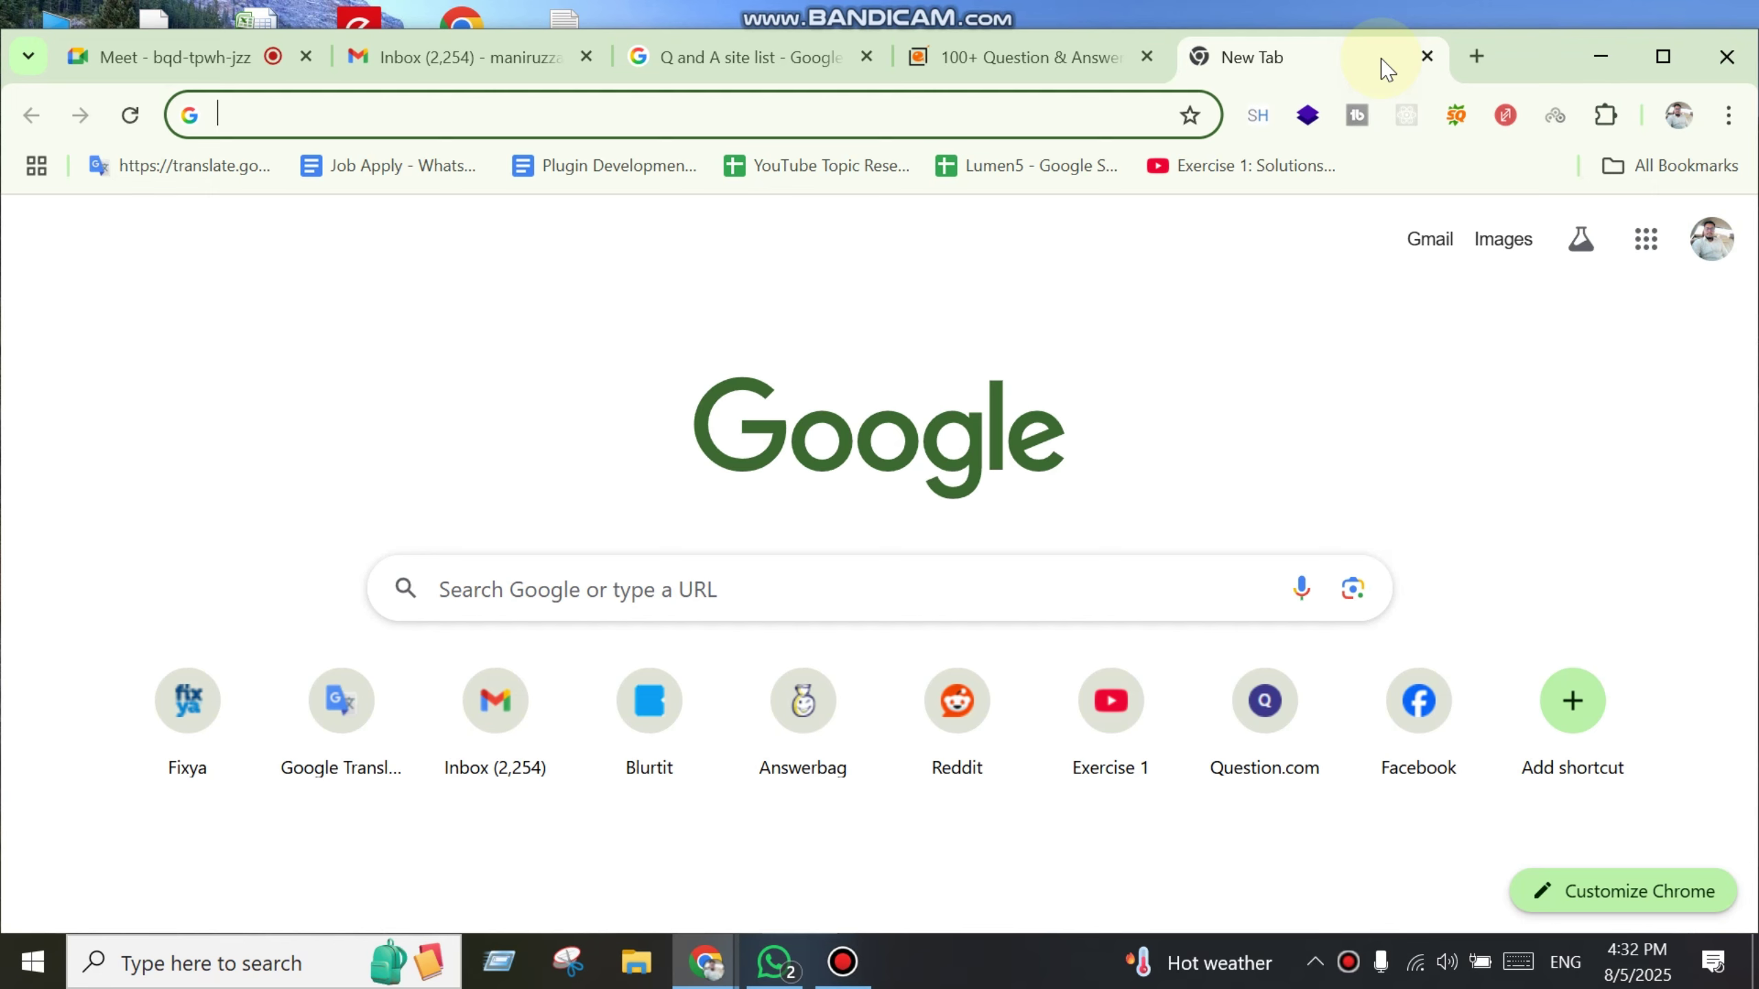
text(Q and a Linkedin)
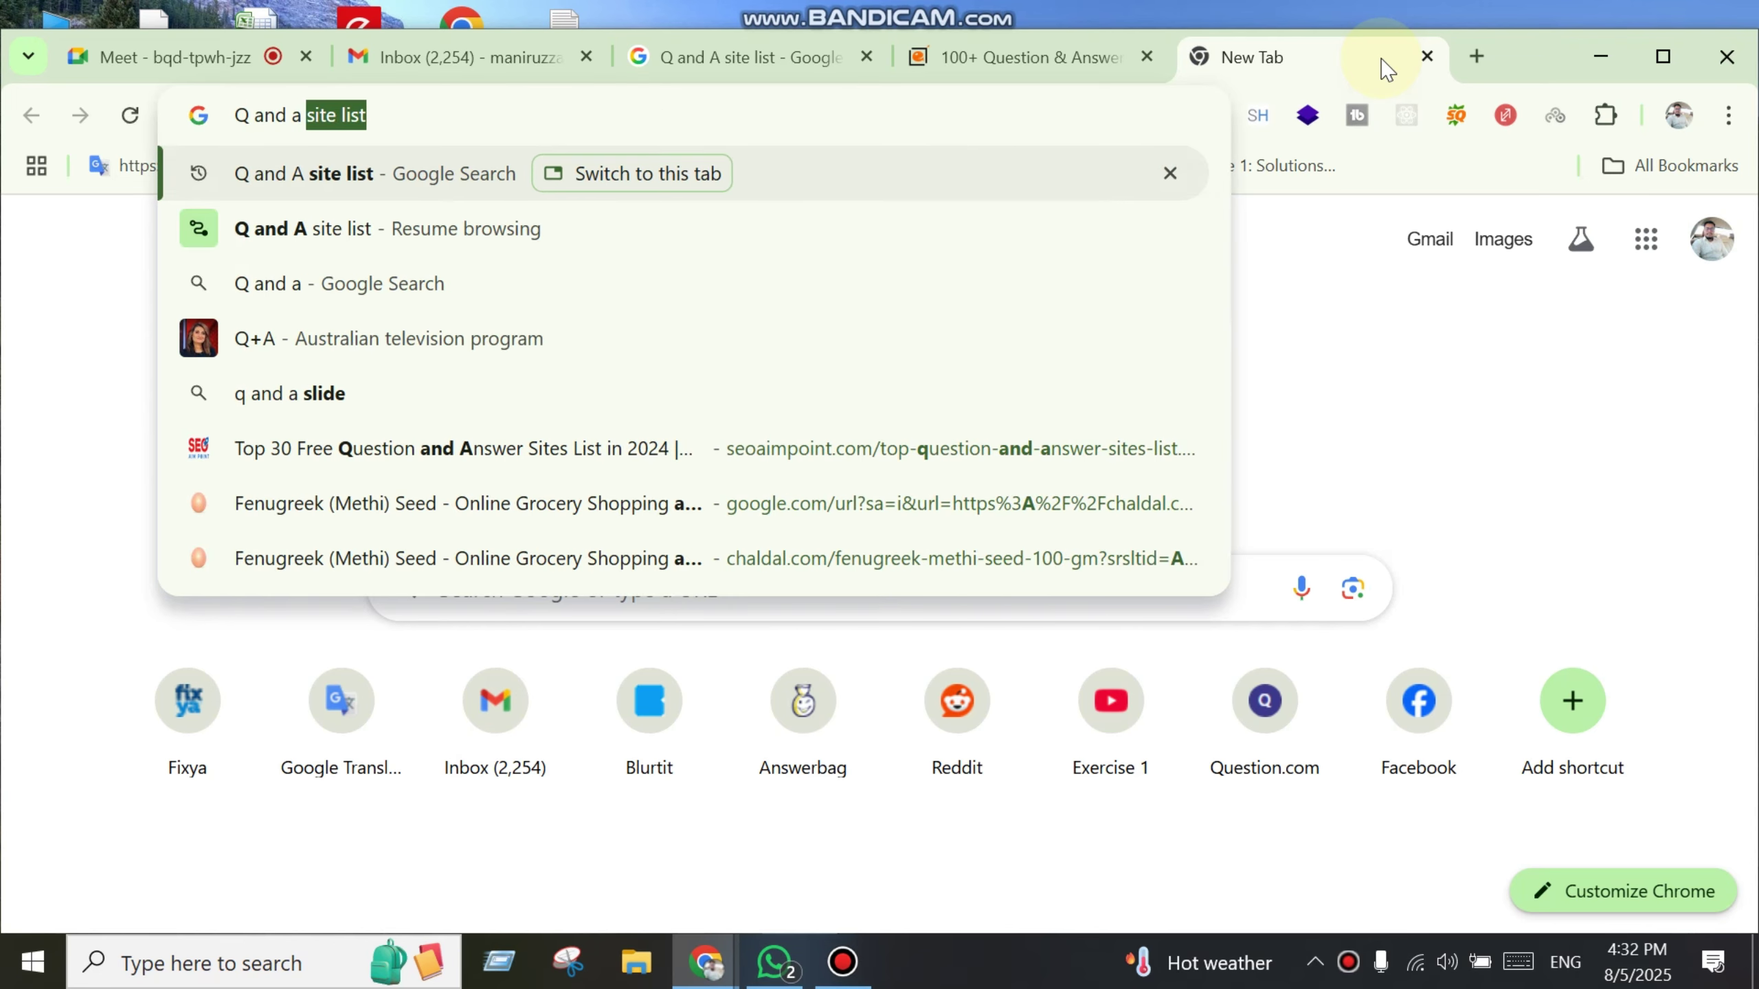
key(Return)
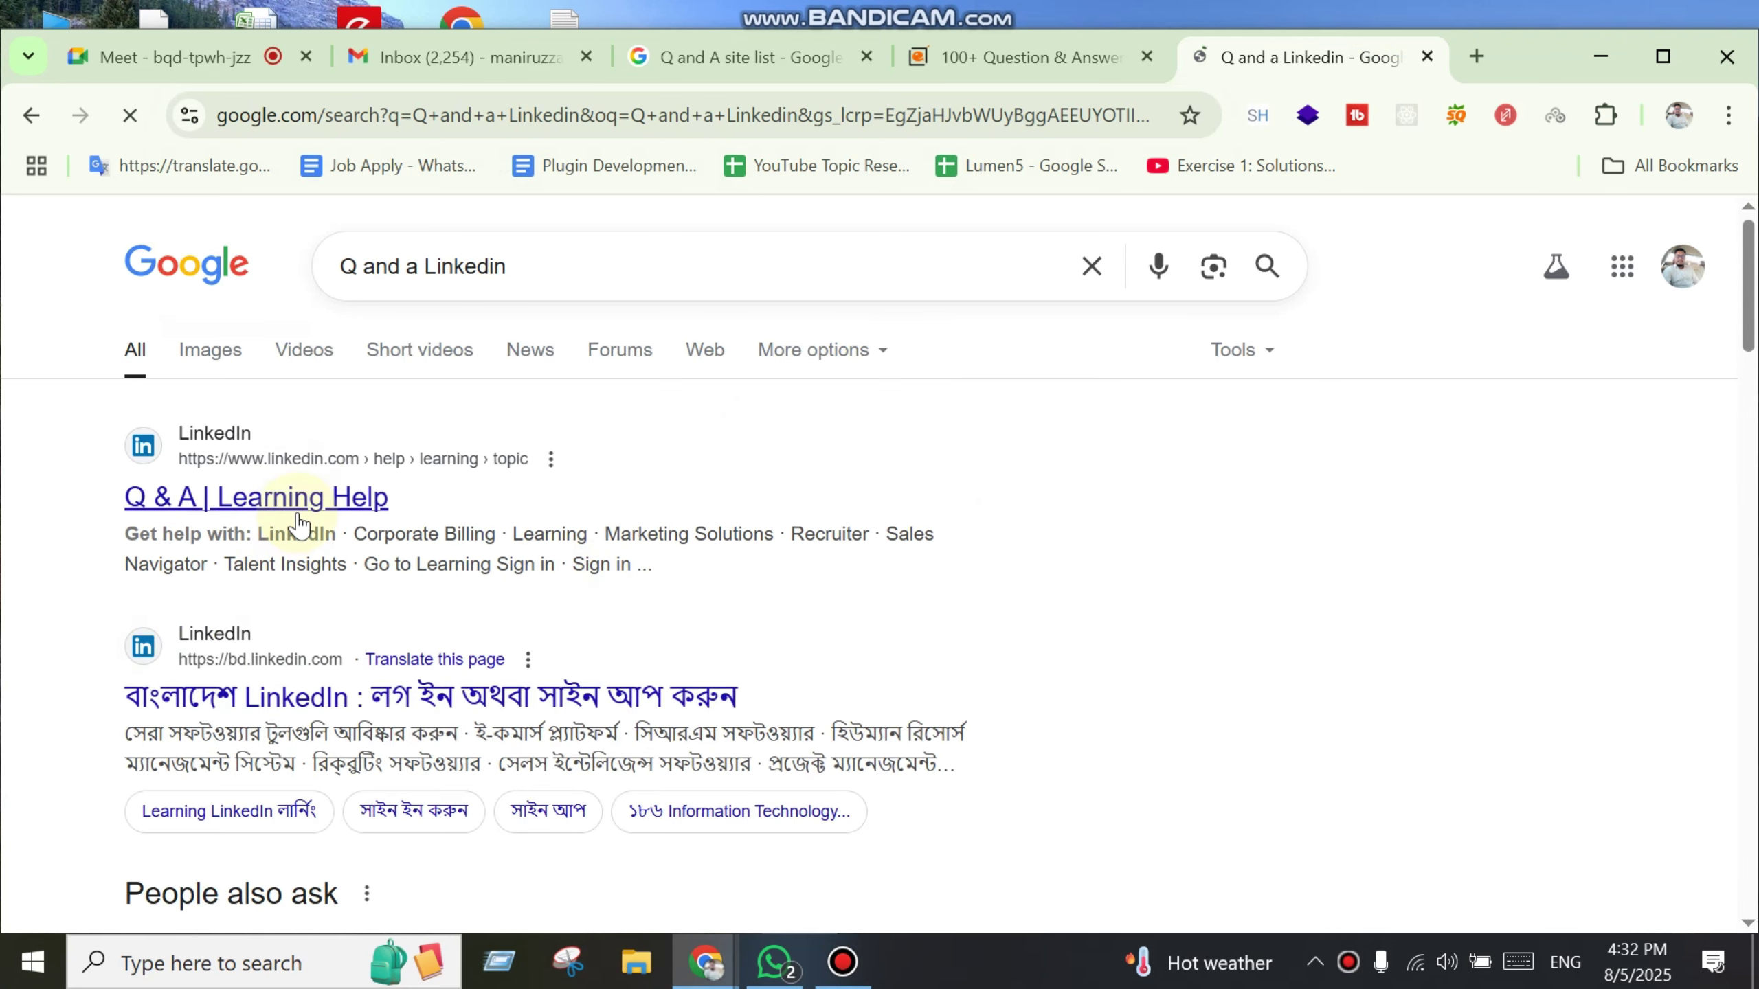
middle_click(302, 518)
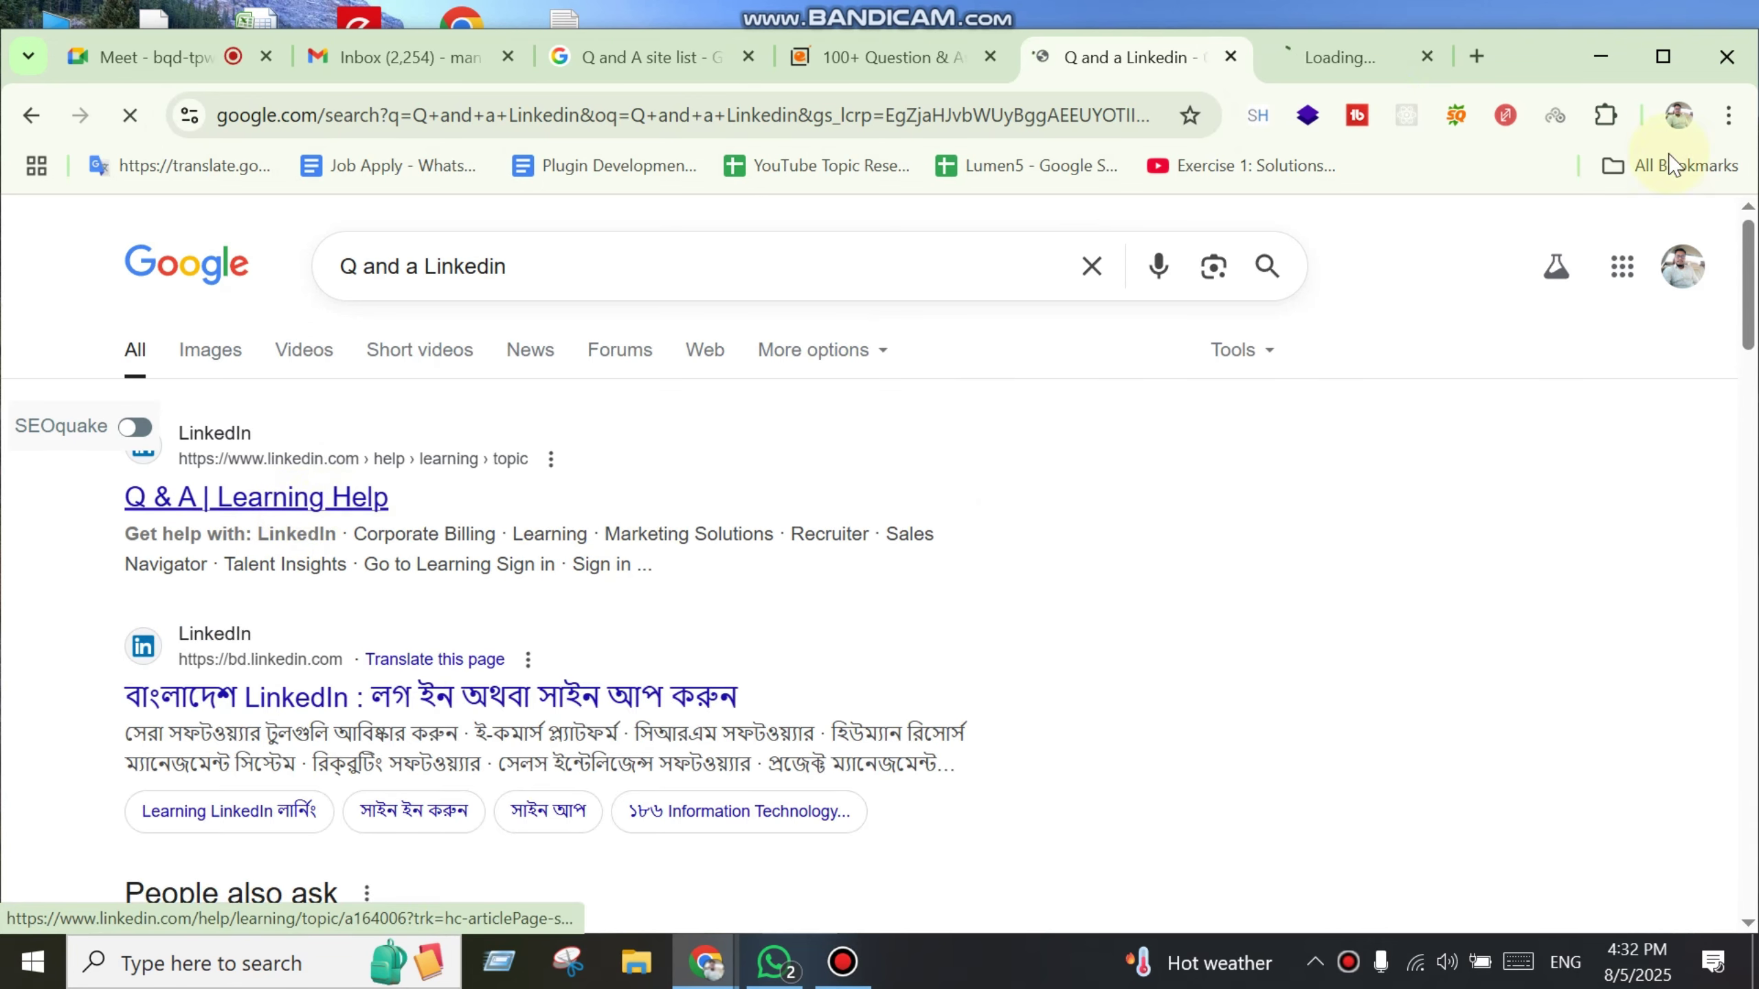
click(1351, 62)
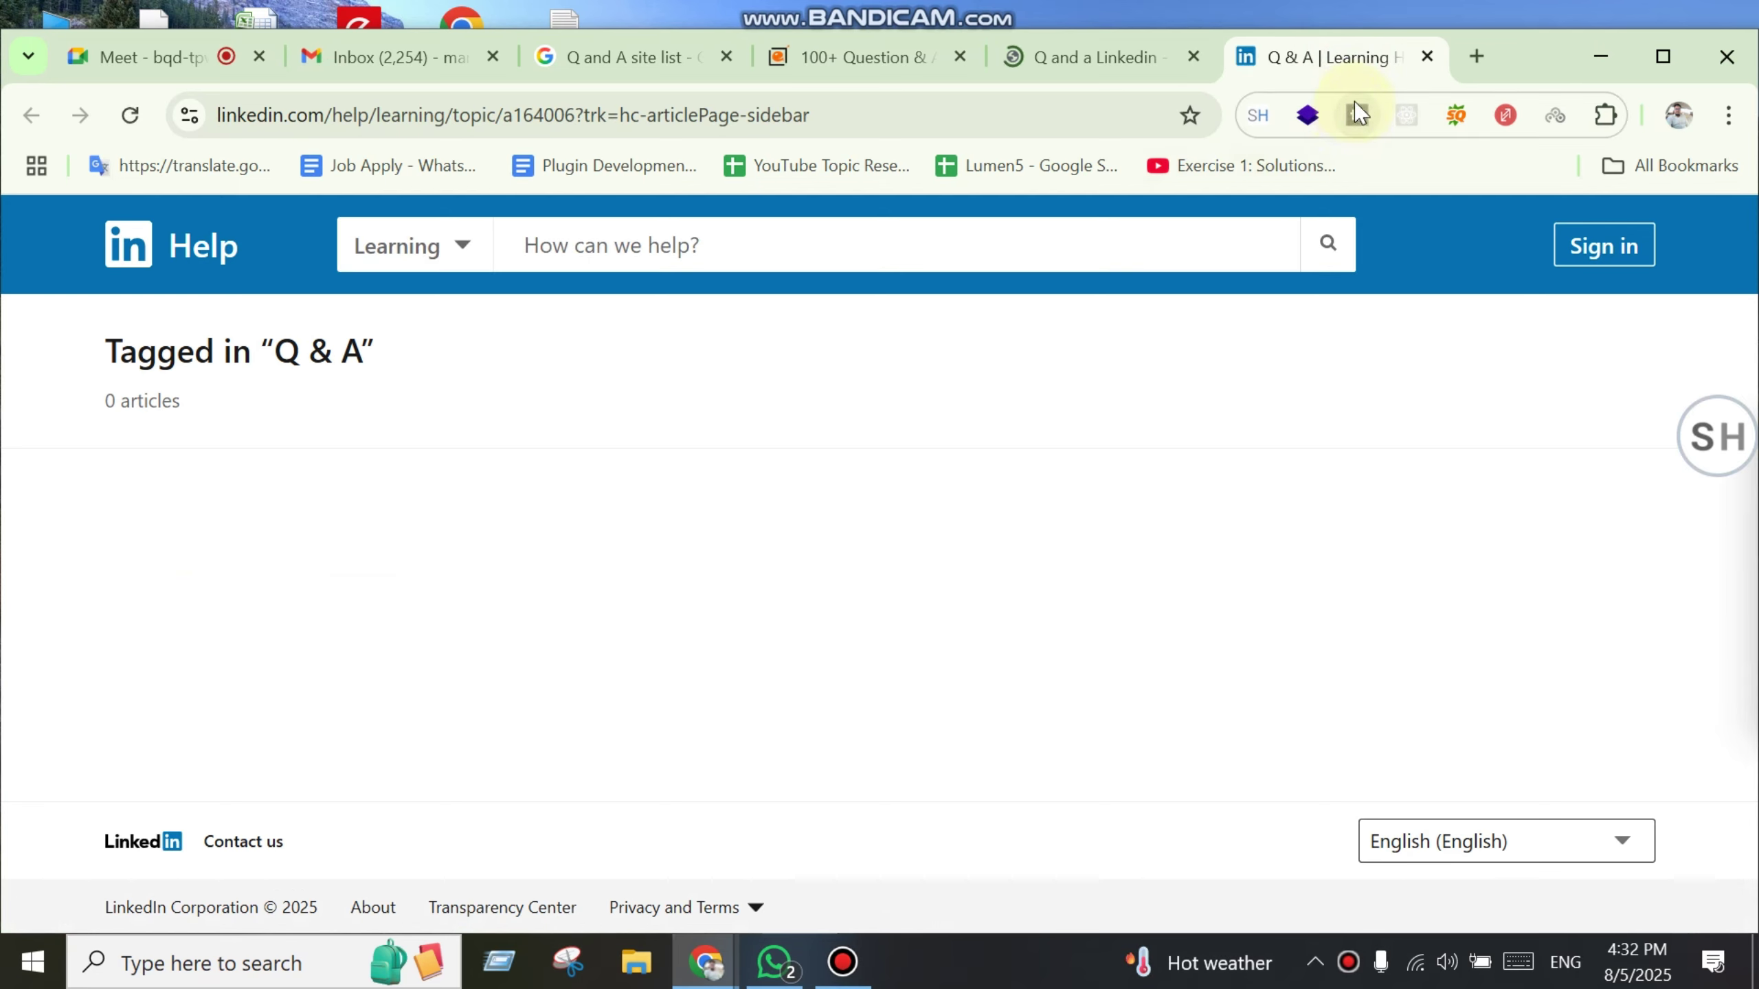
Step: Trim the address down to linkedin.com to reach LinkedIn's home page
drag(326, 114, 1571, 23)
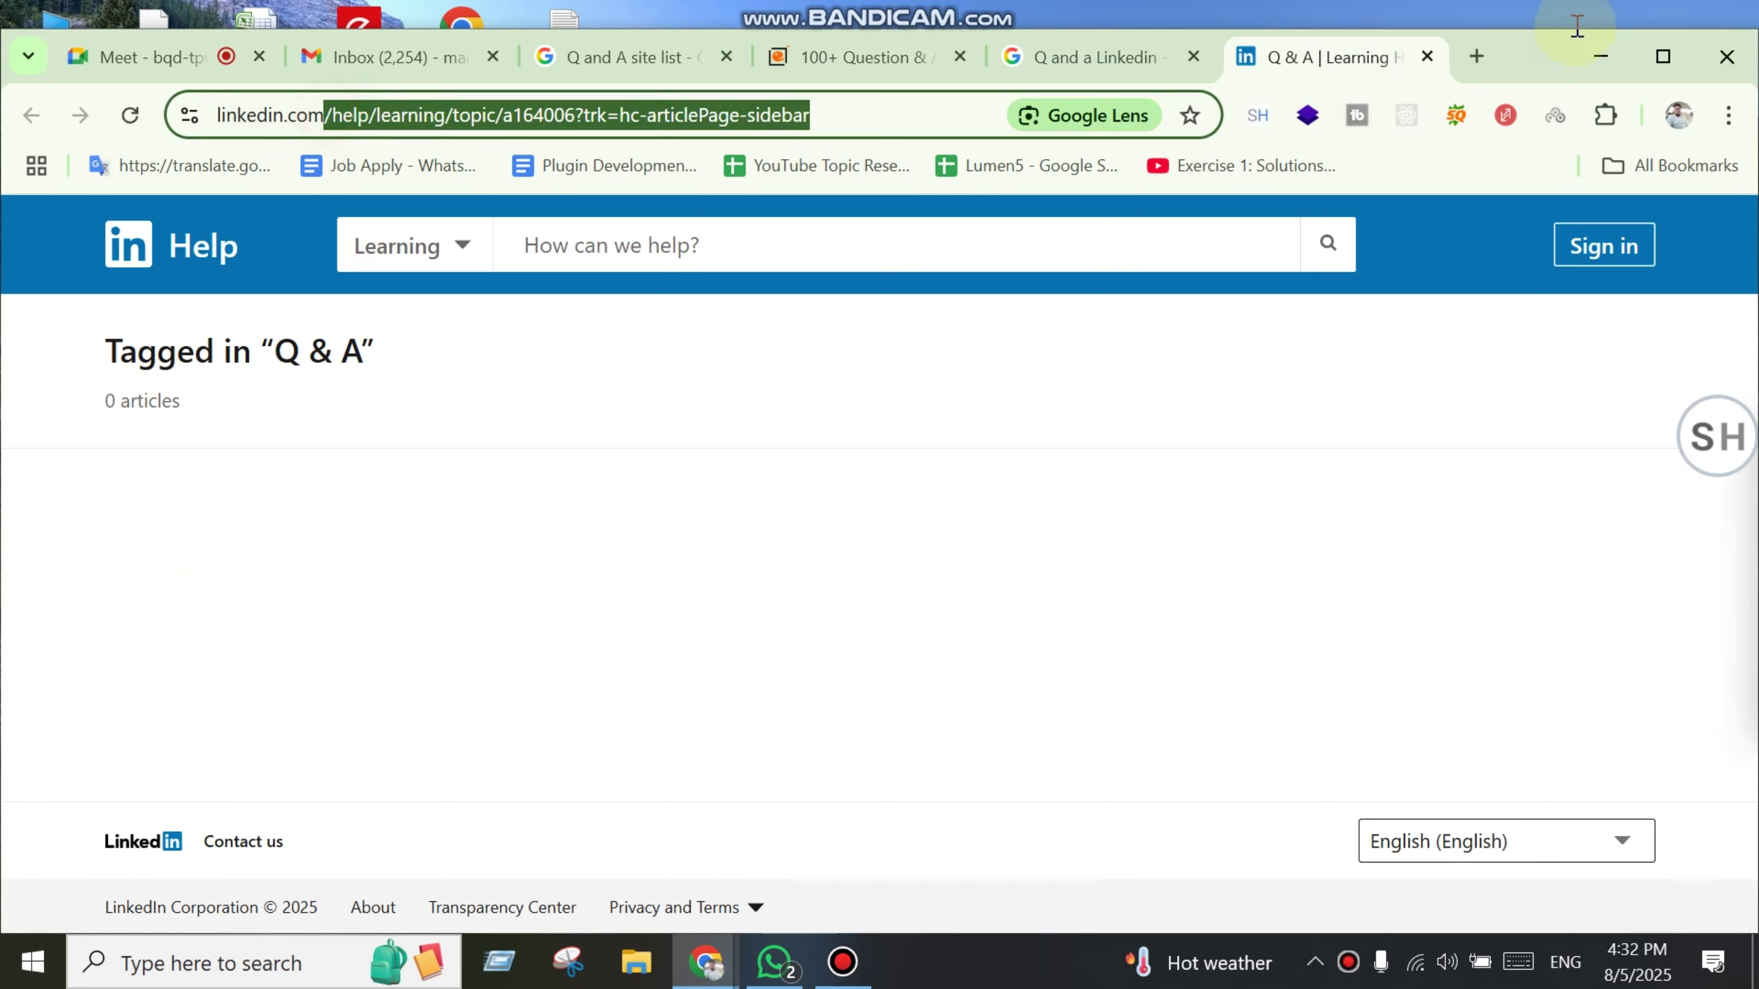
key(BackSpace)
key(Return)
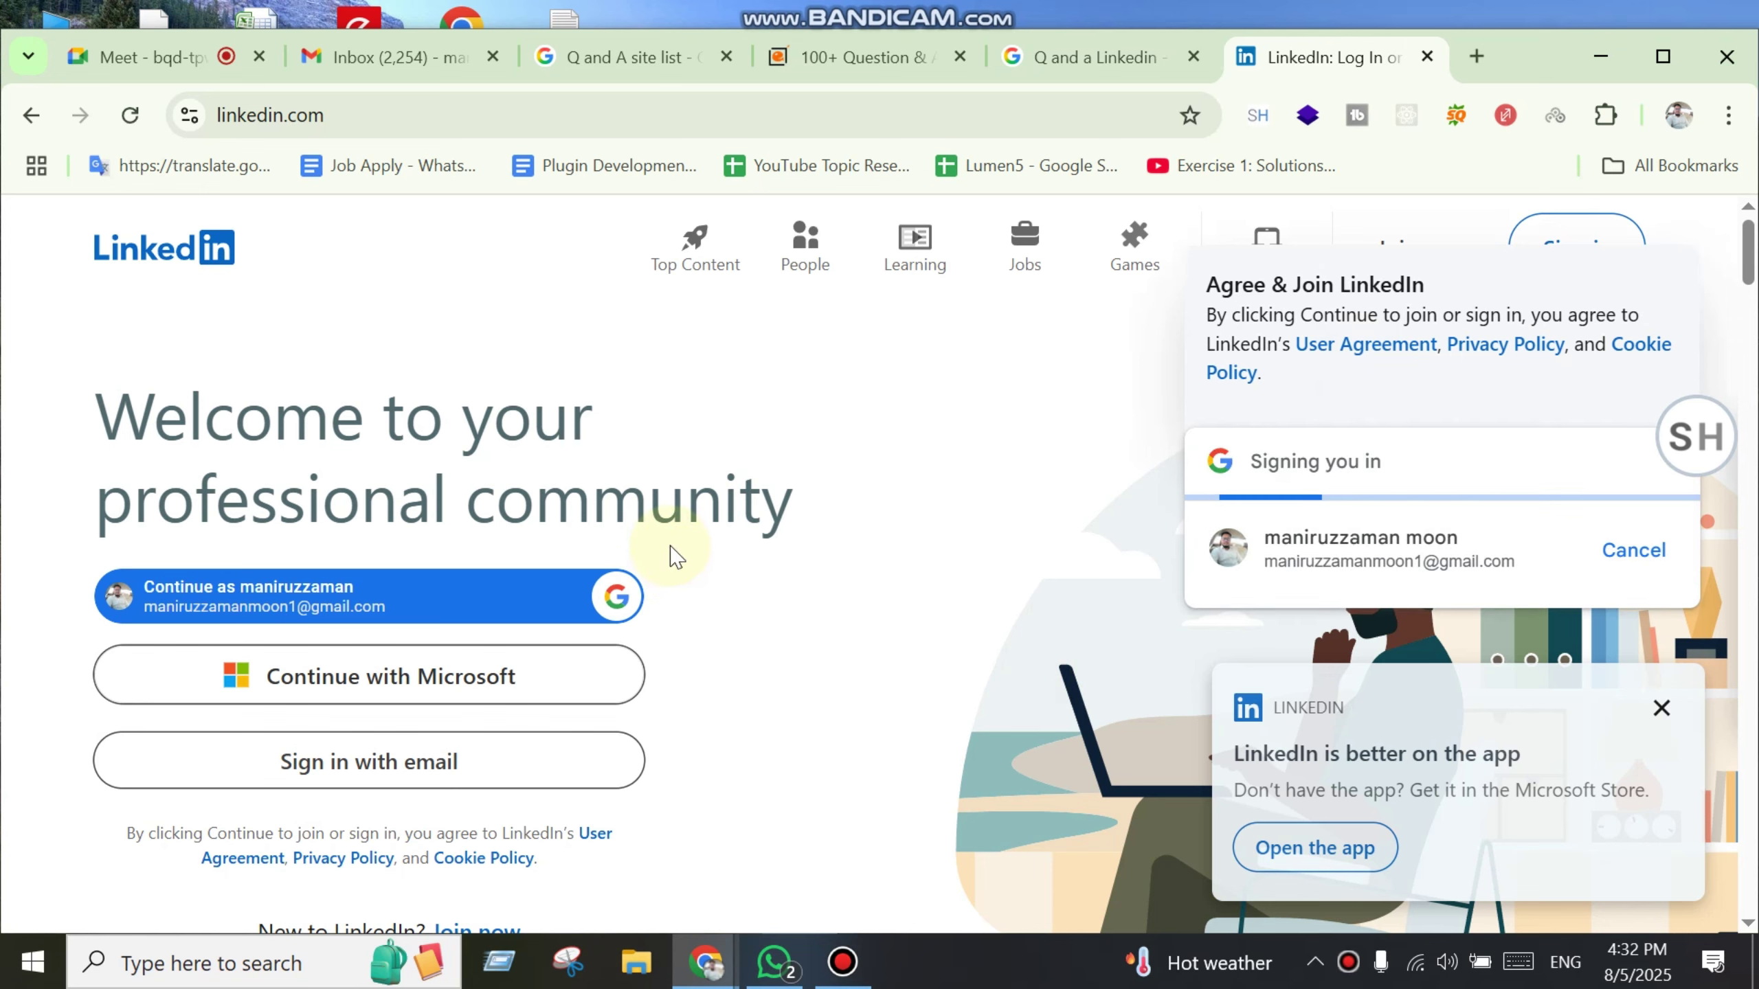
Step: Sign in to LinkedIn with email, choosing the saved account and entering its password
click(366, 771)
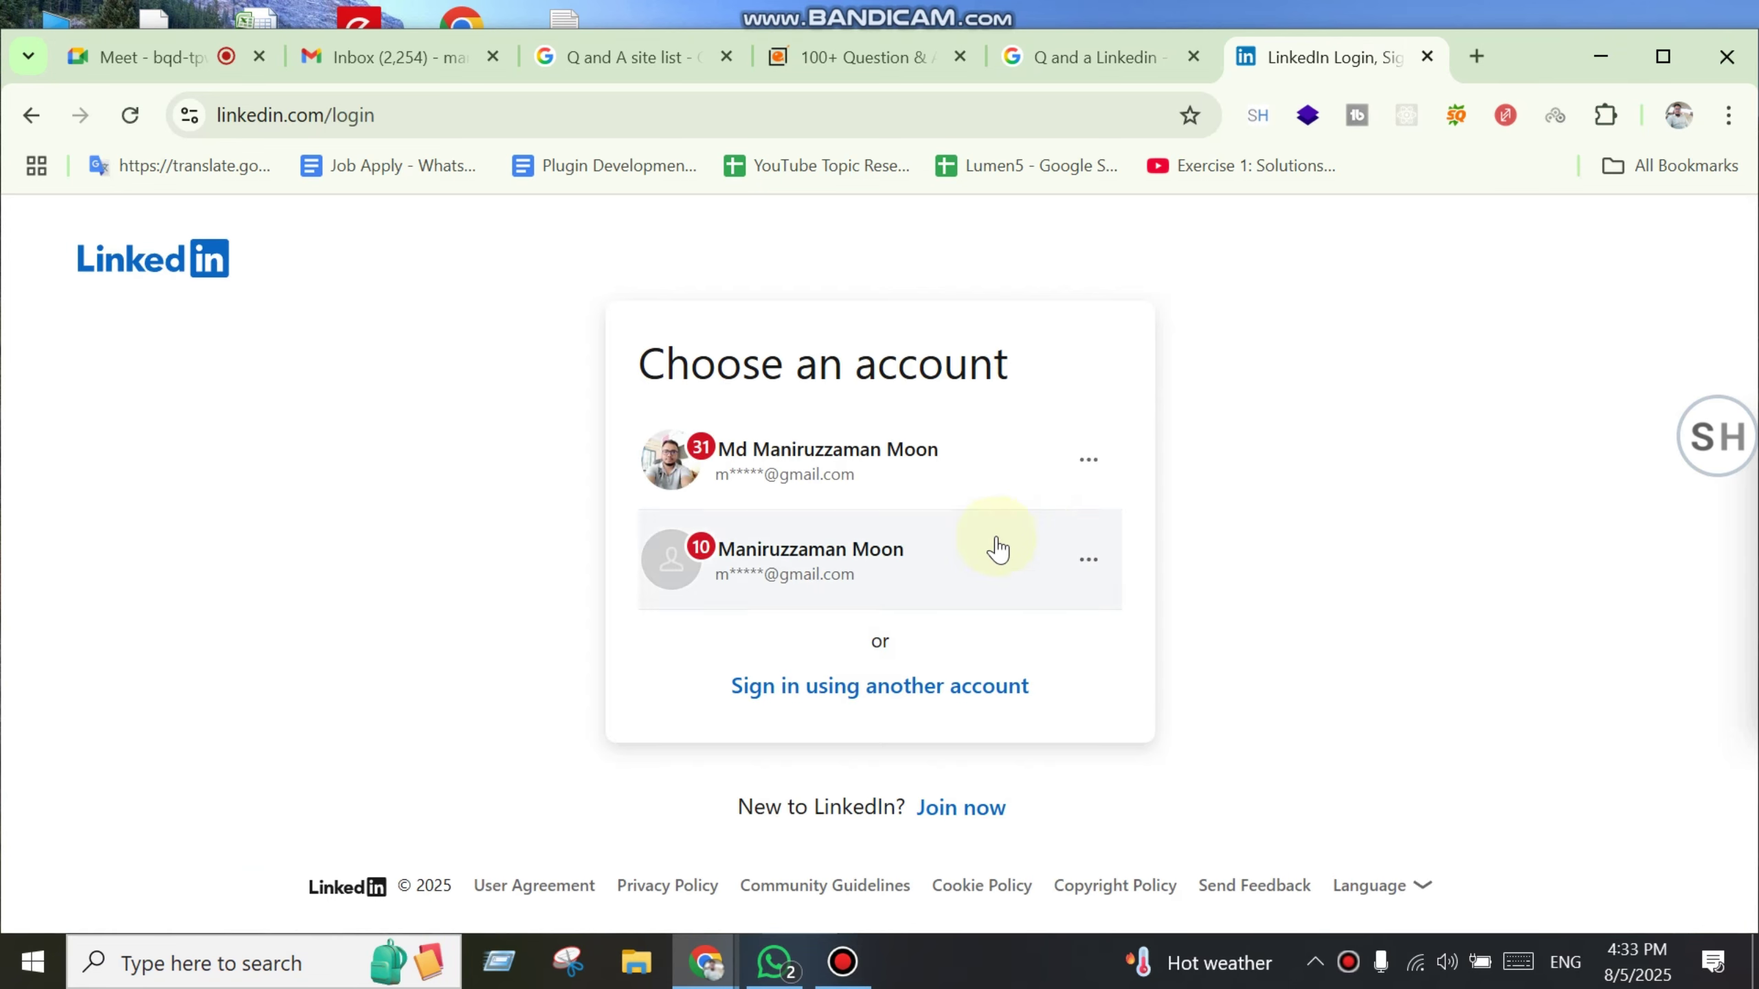
click(900, 471)
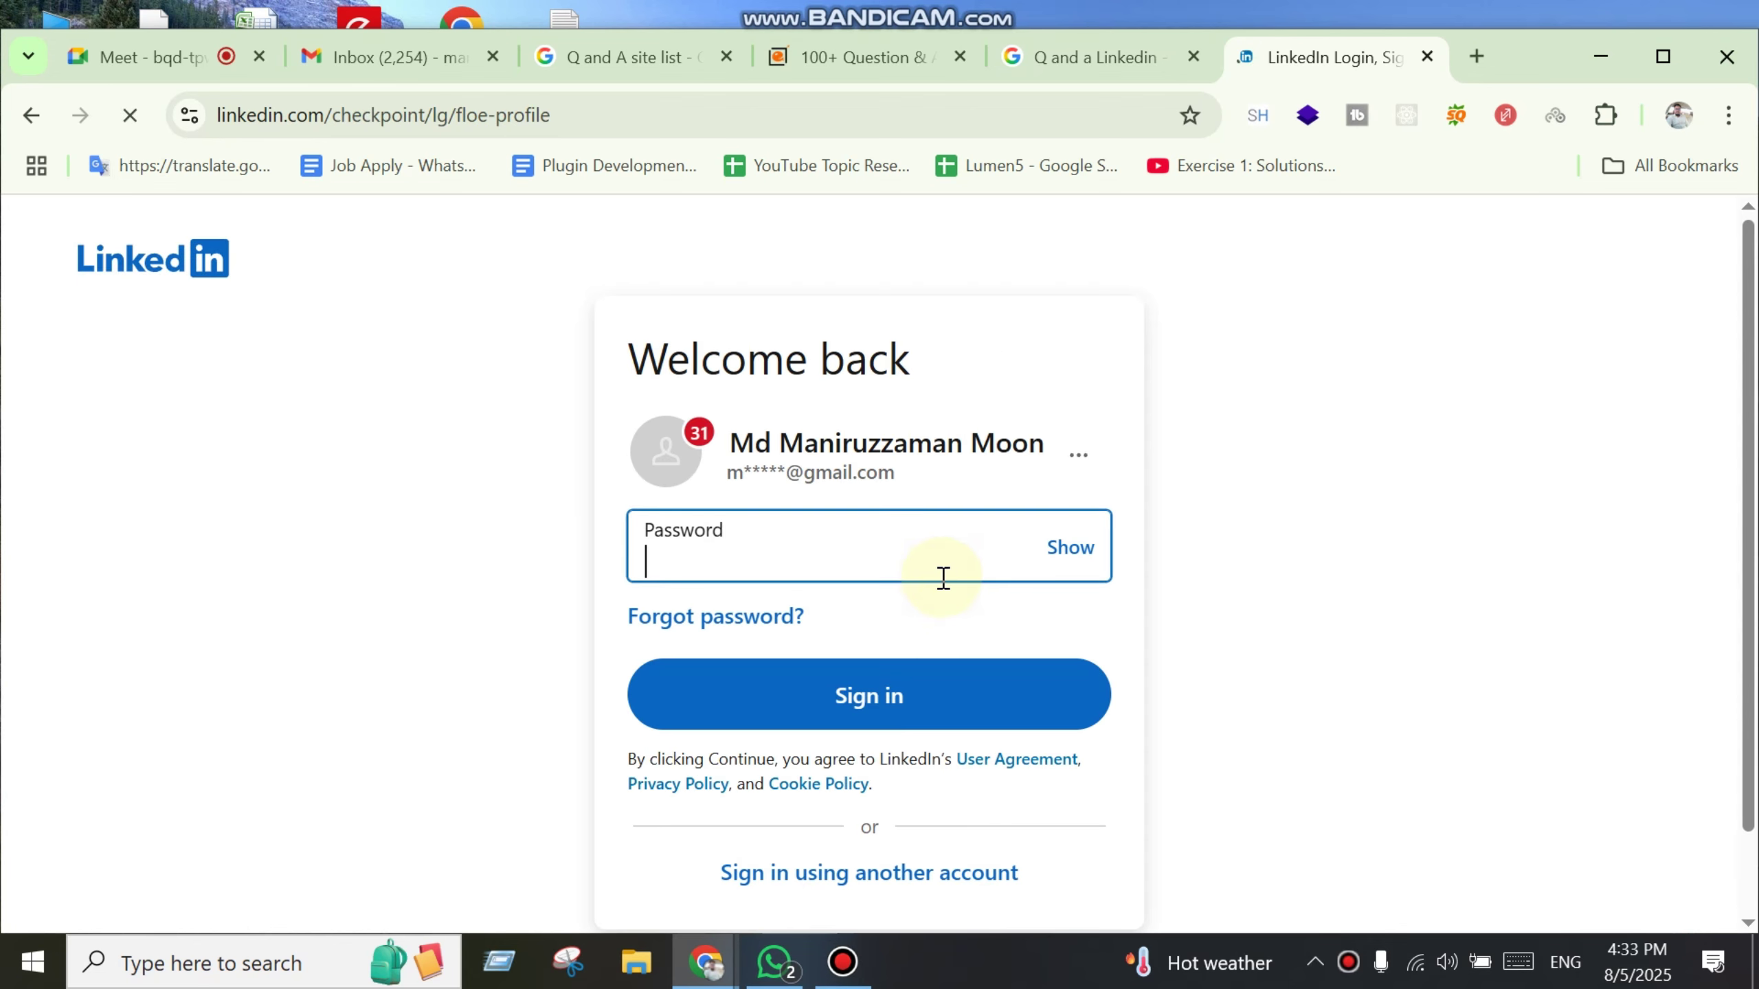
click(897, 578)
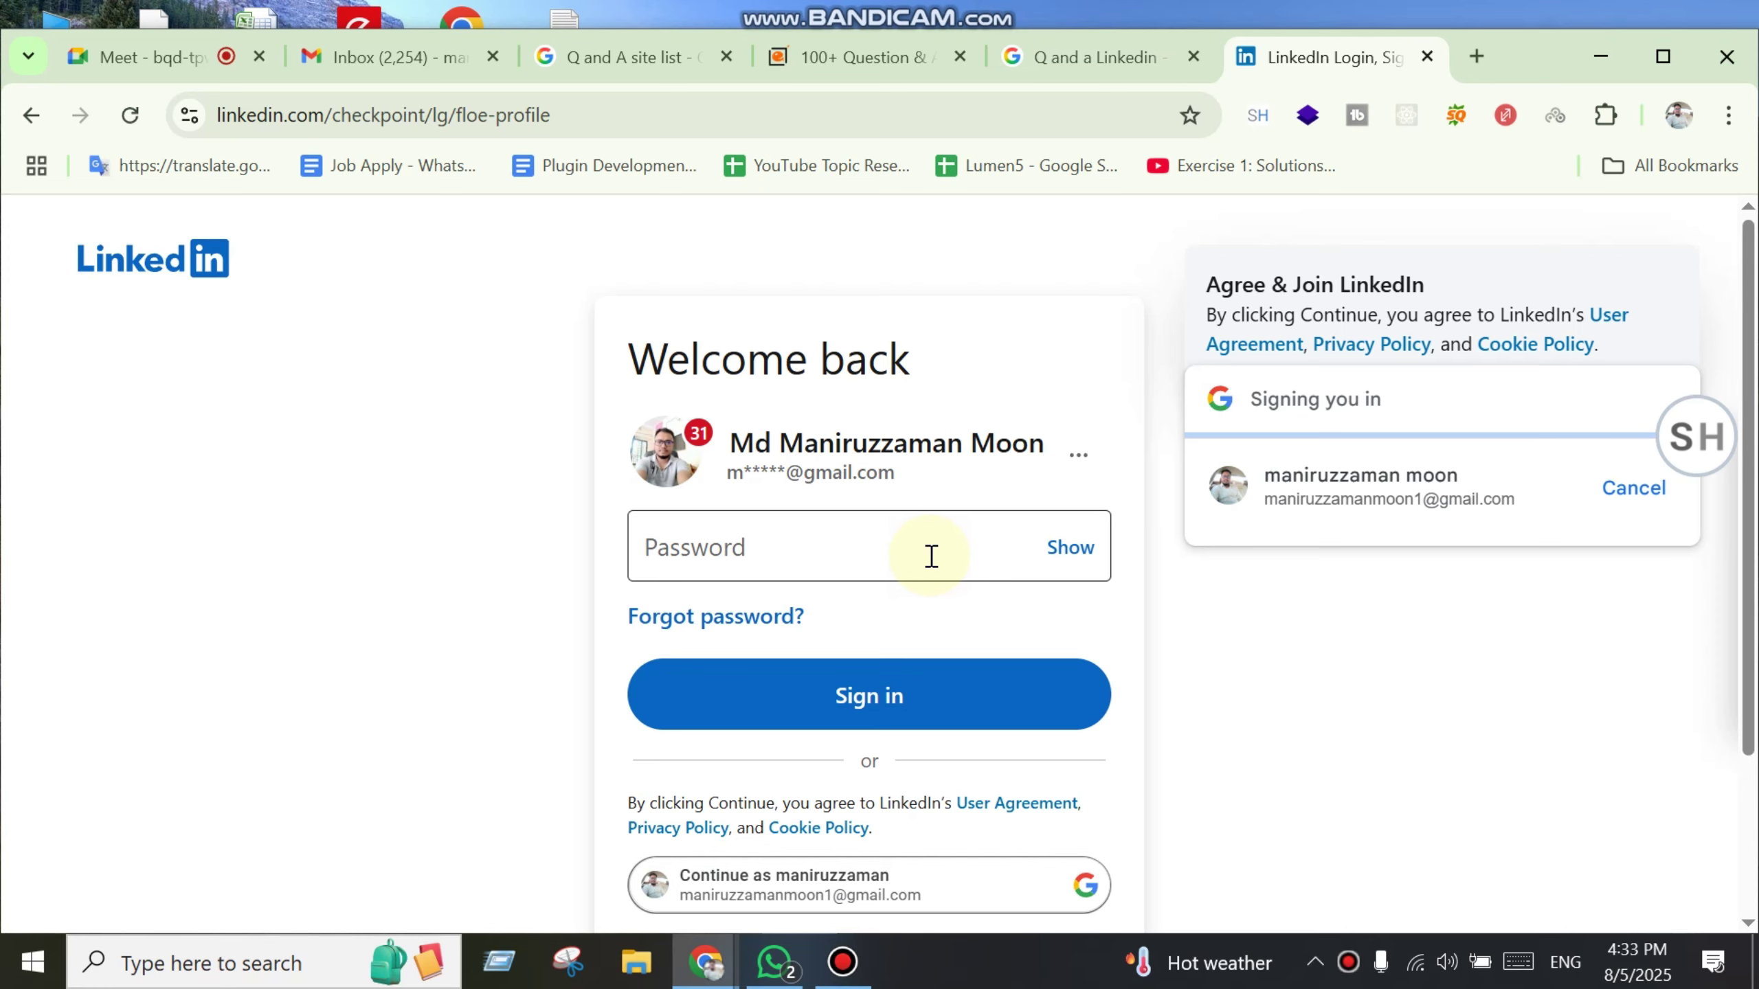
click(915, 574)
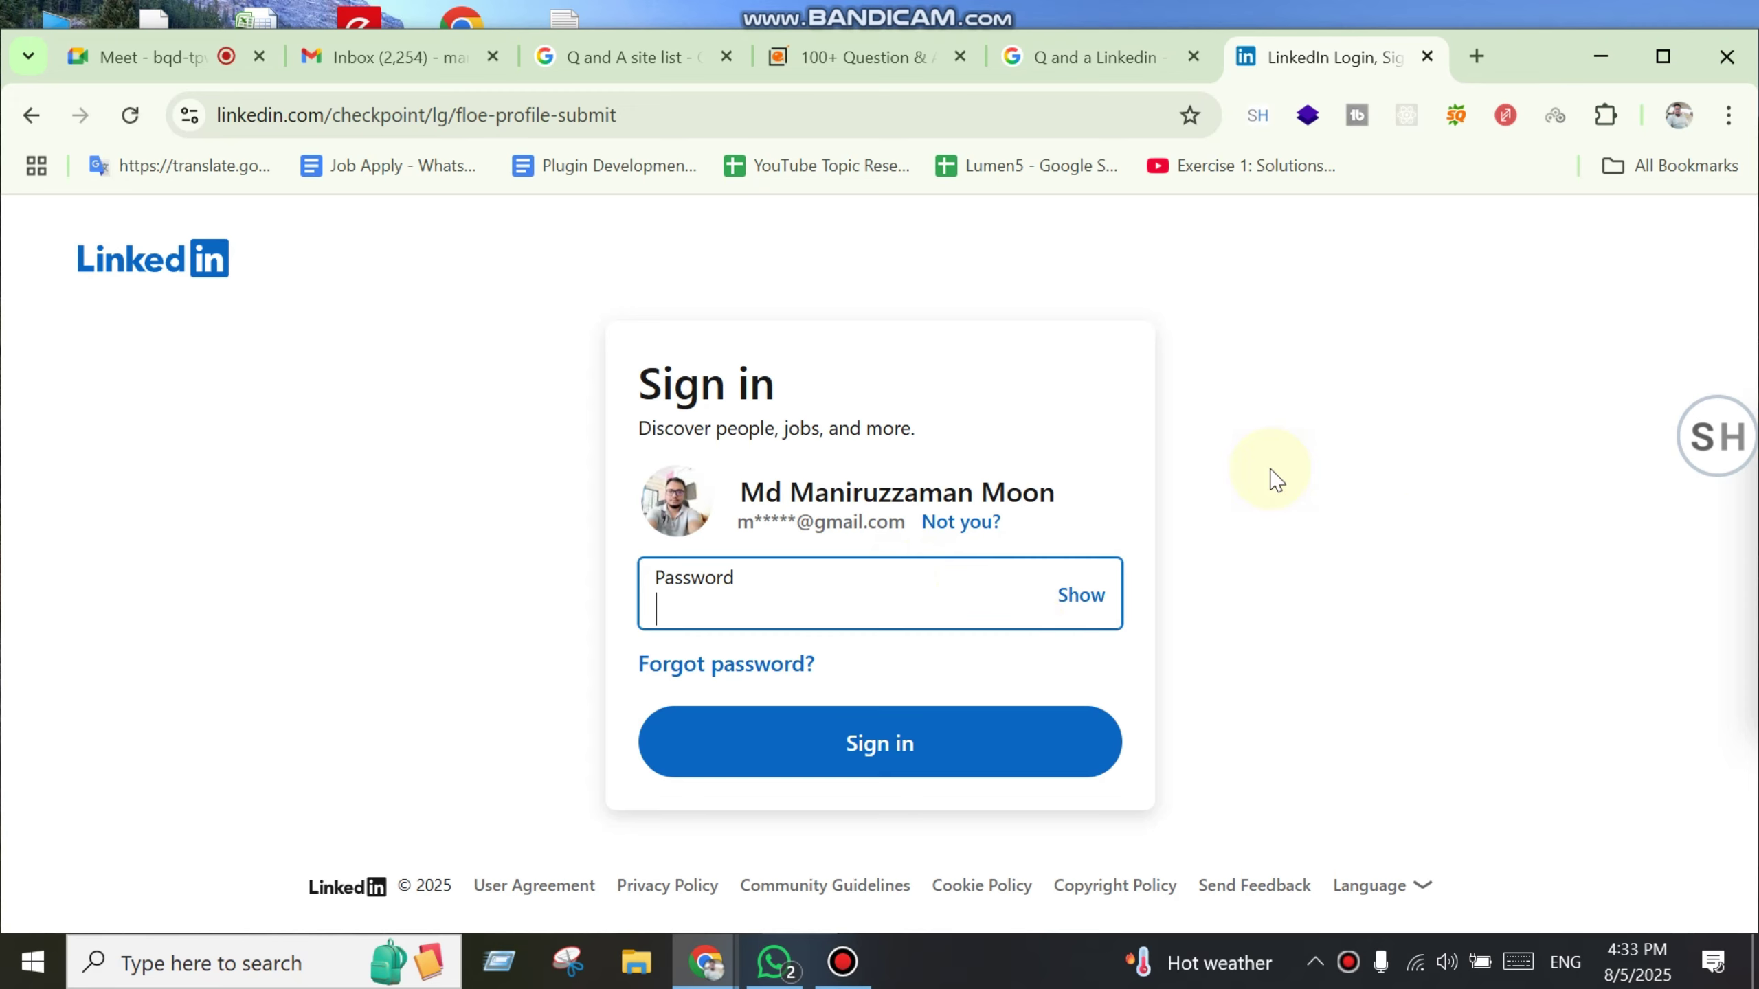
click(781, 608)
text(•••)
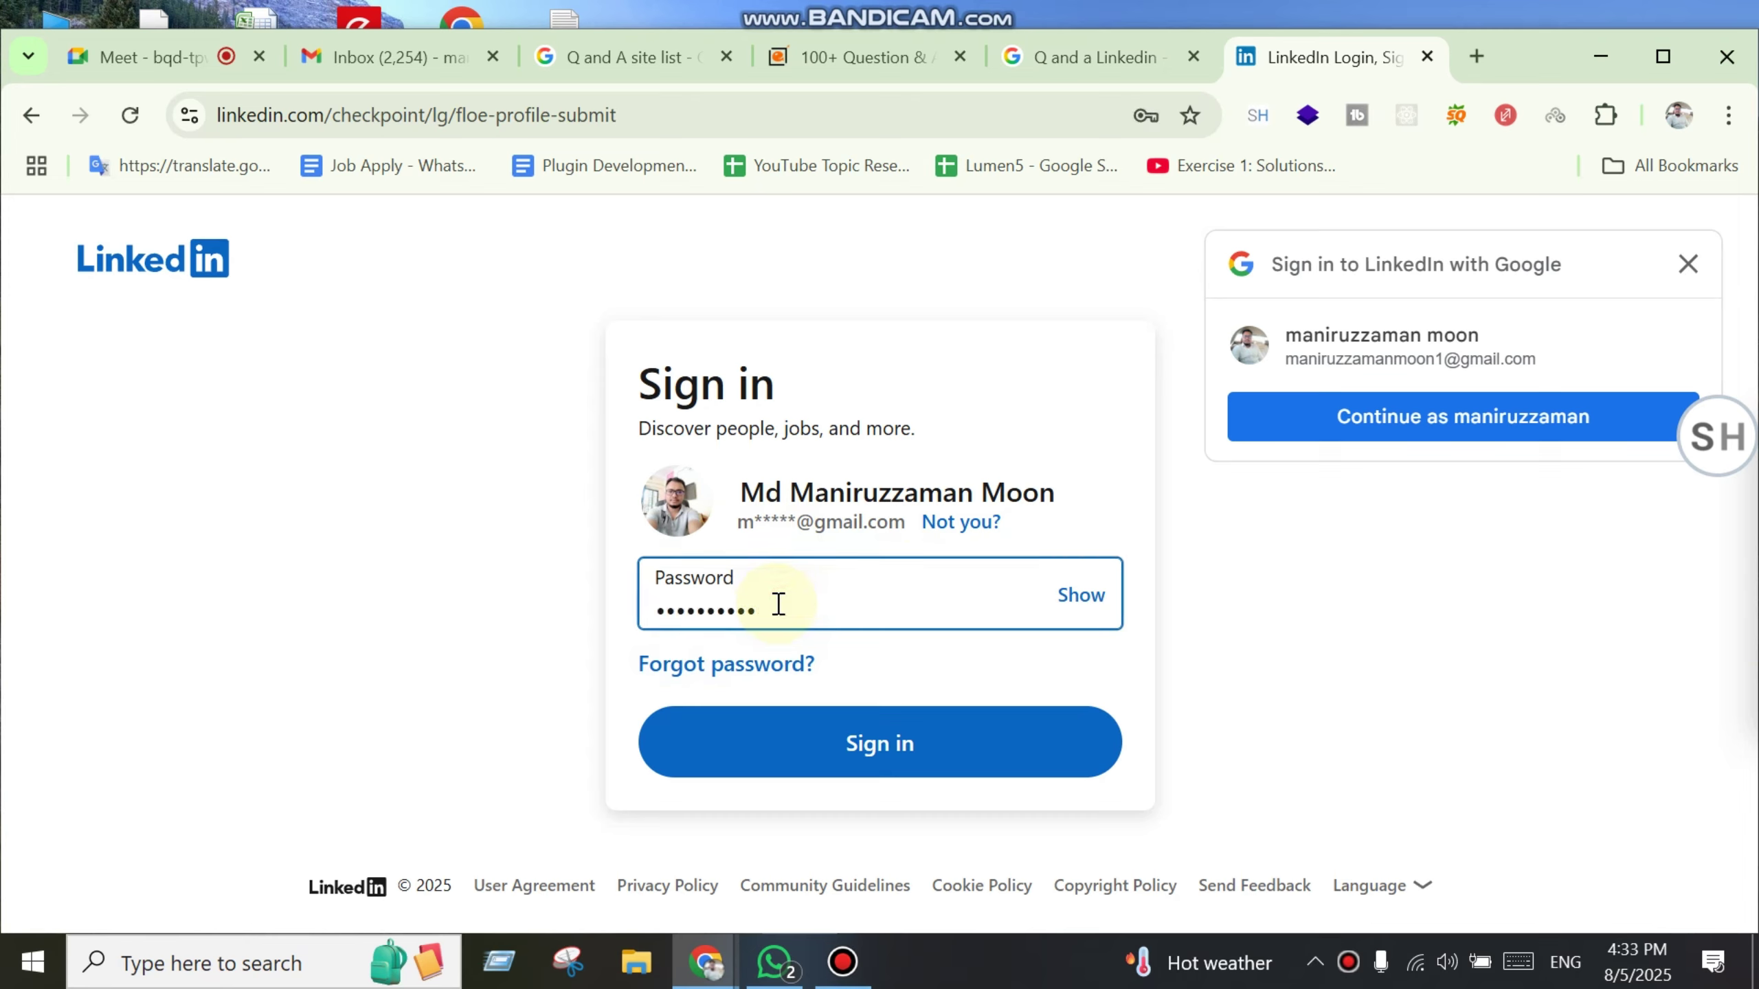
text(•)
click(832, 746)
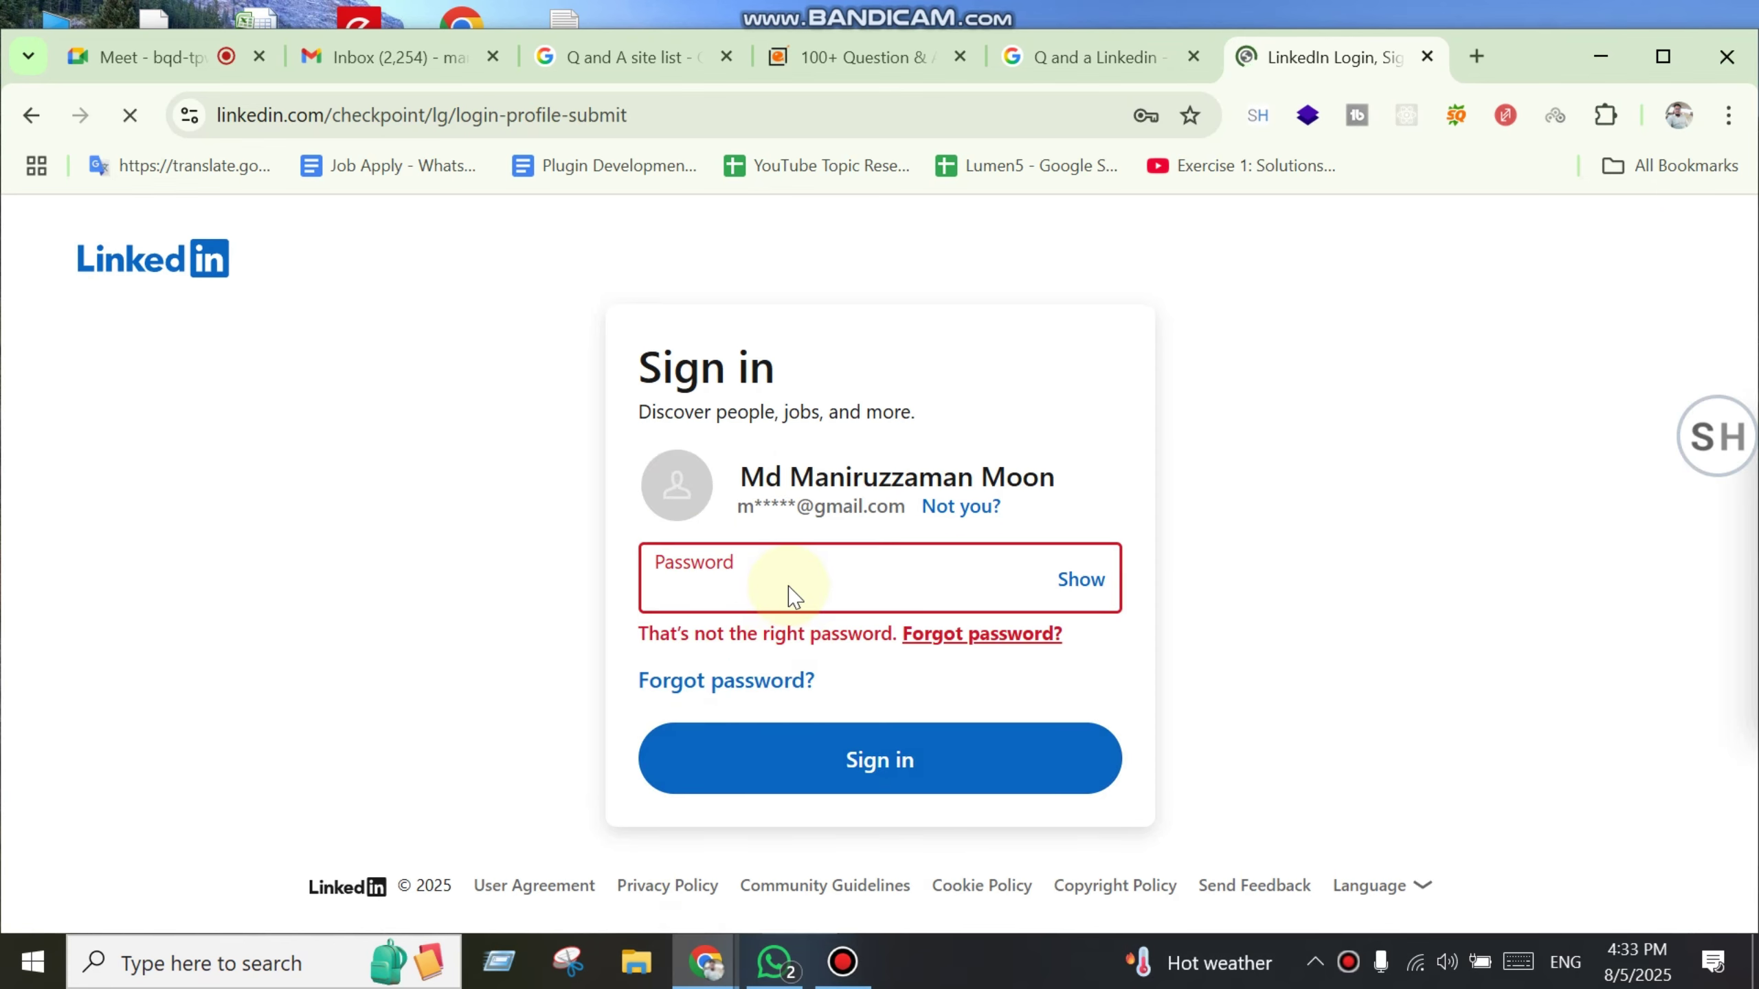
Step: Re-enter the password after the rejected attempt and submit the sign-in again
text(•••••••)
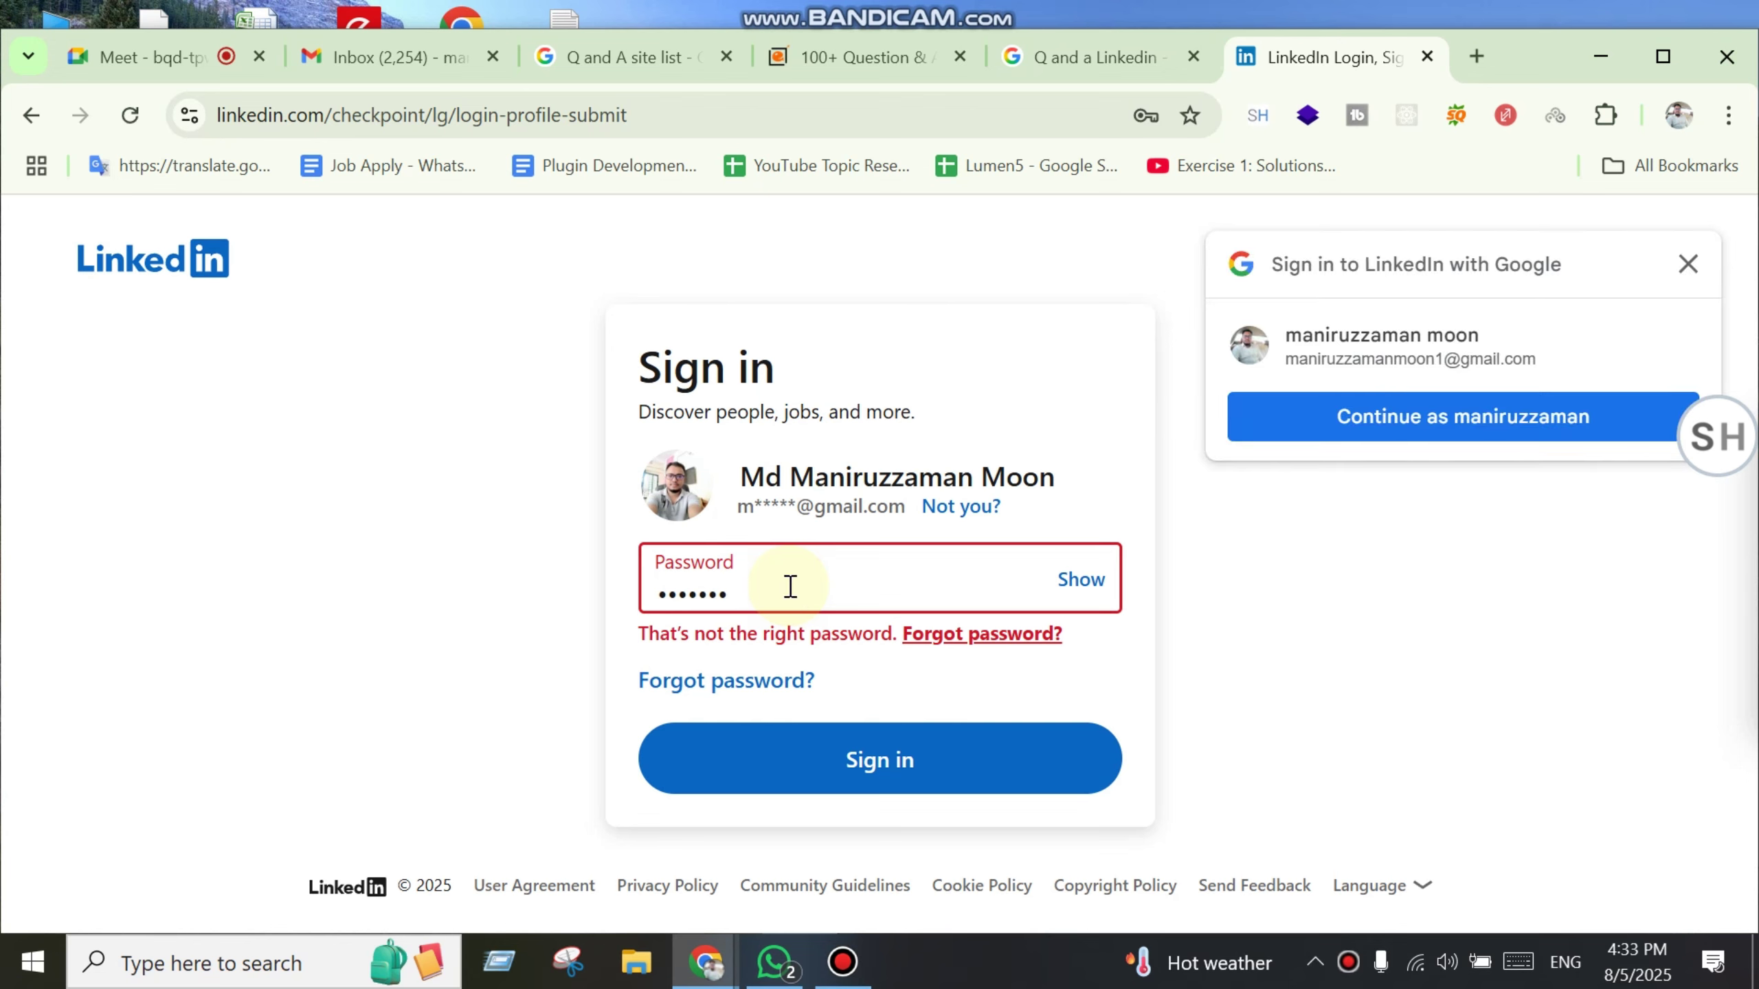
double_click(816, 612)
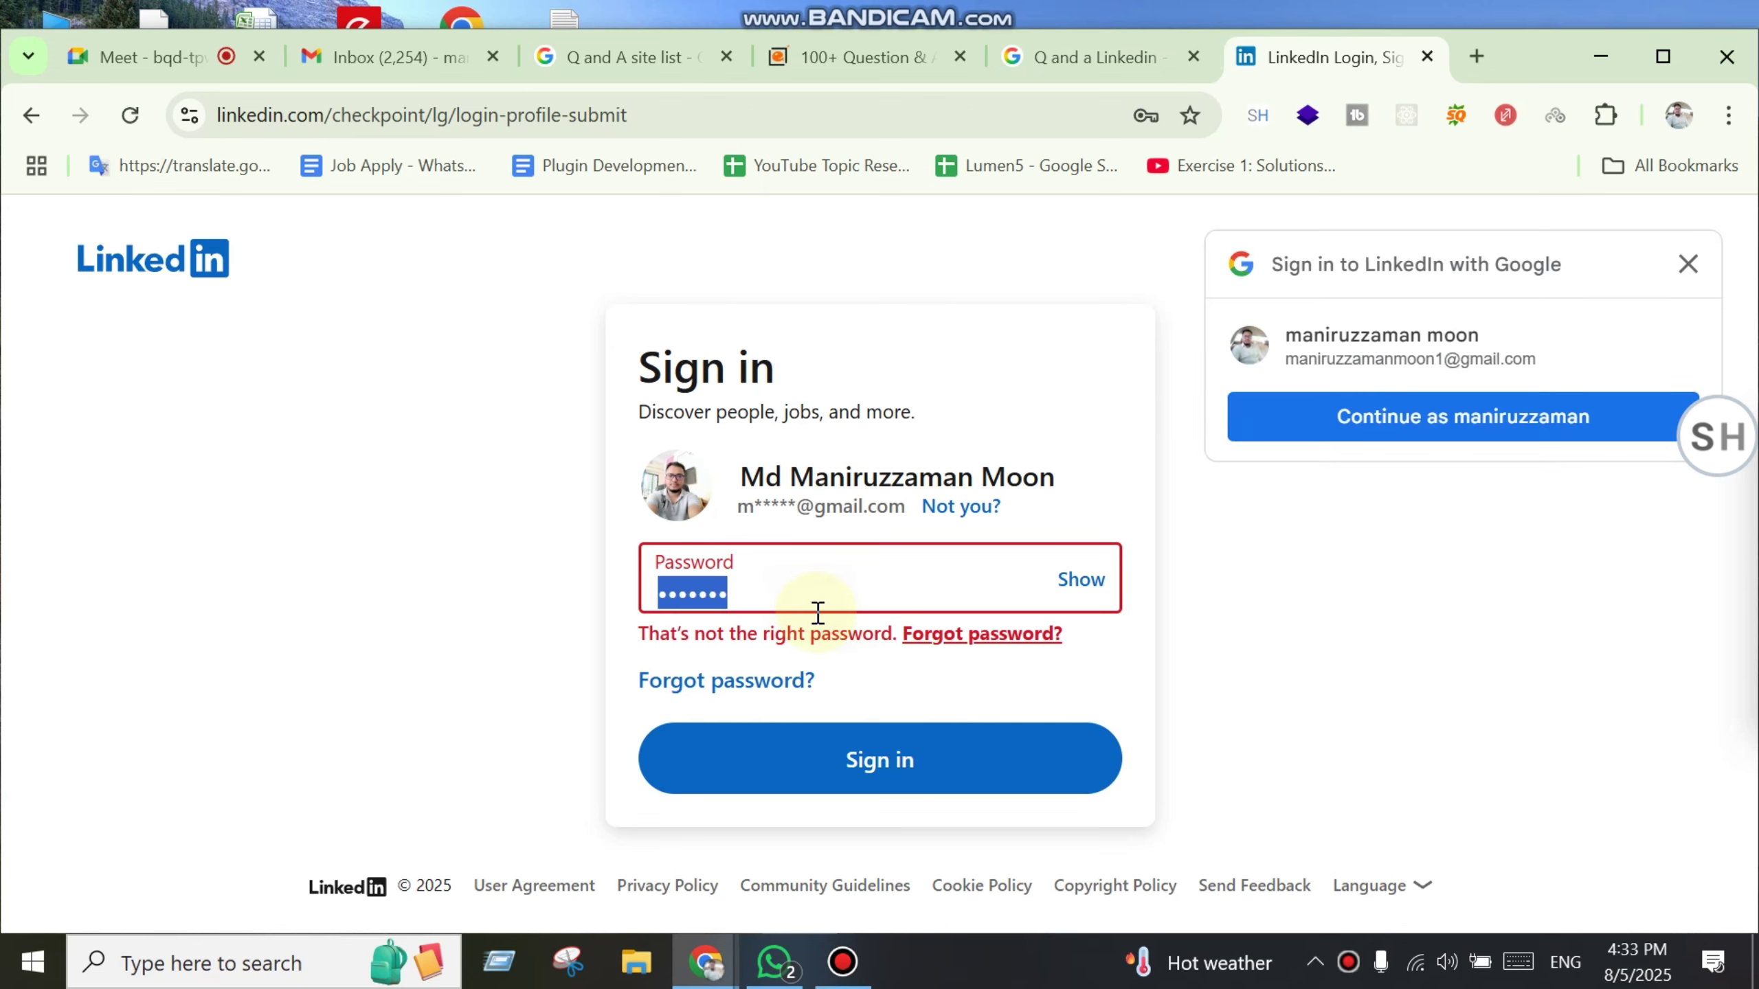
text(••)
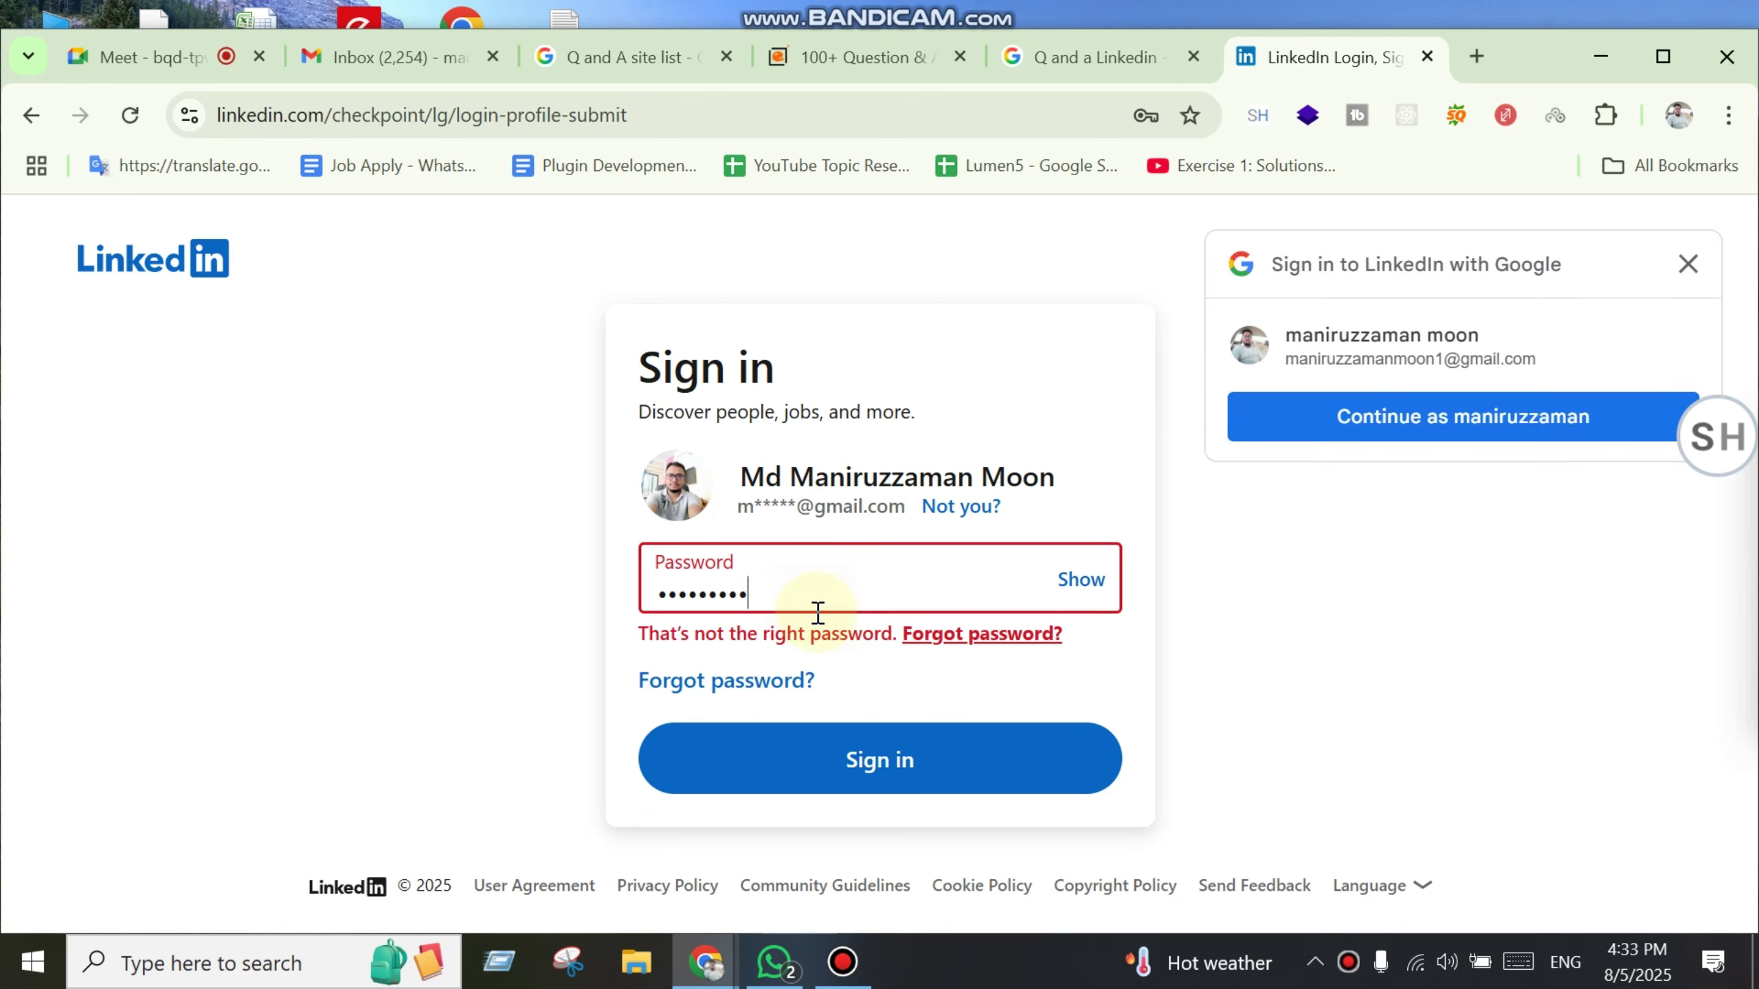
text(•)
click(824, 745)
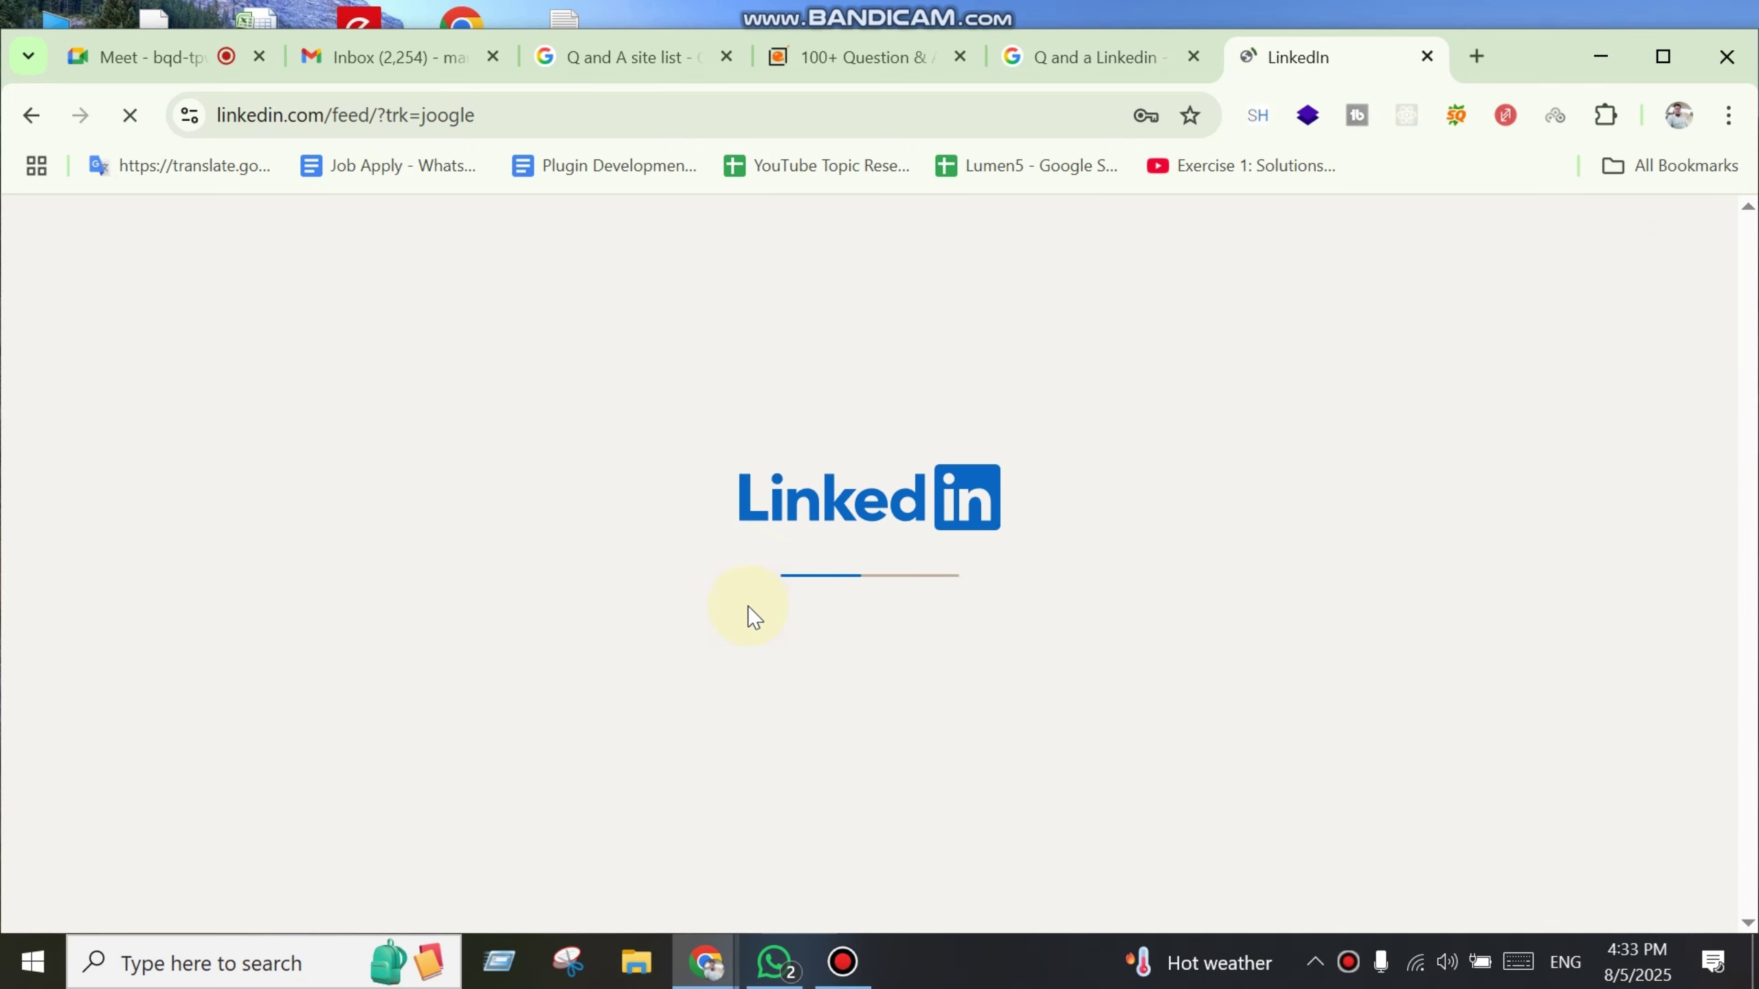
Step: Return to the LinkedIn tab and select its site address for copying
click(1102, 57)
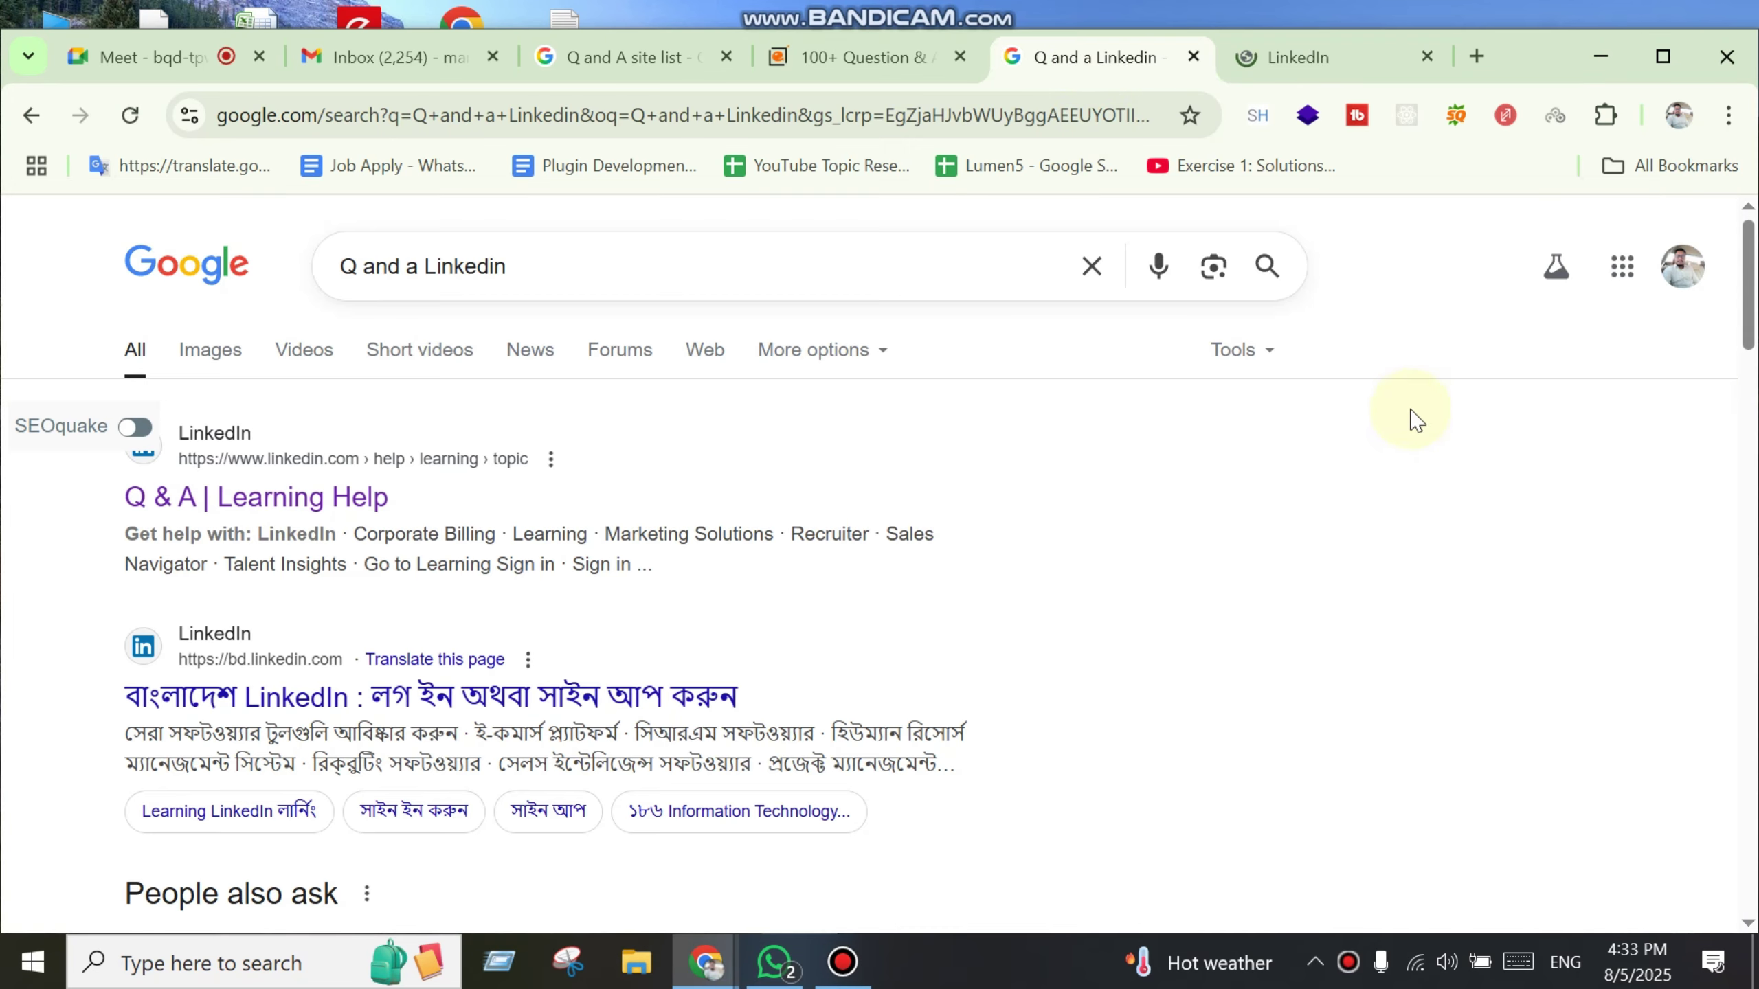
click(1249, 57)
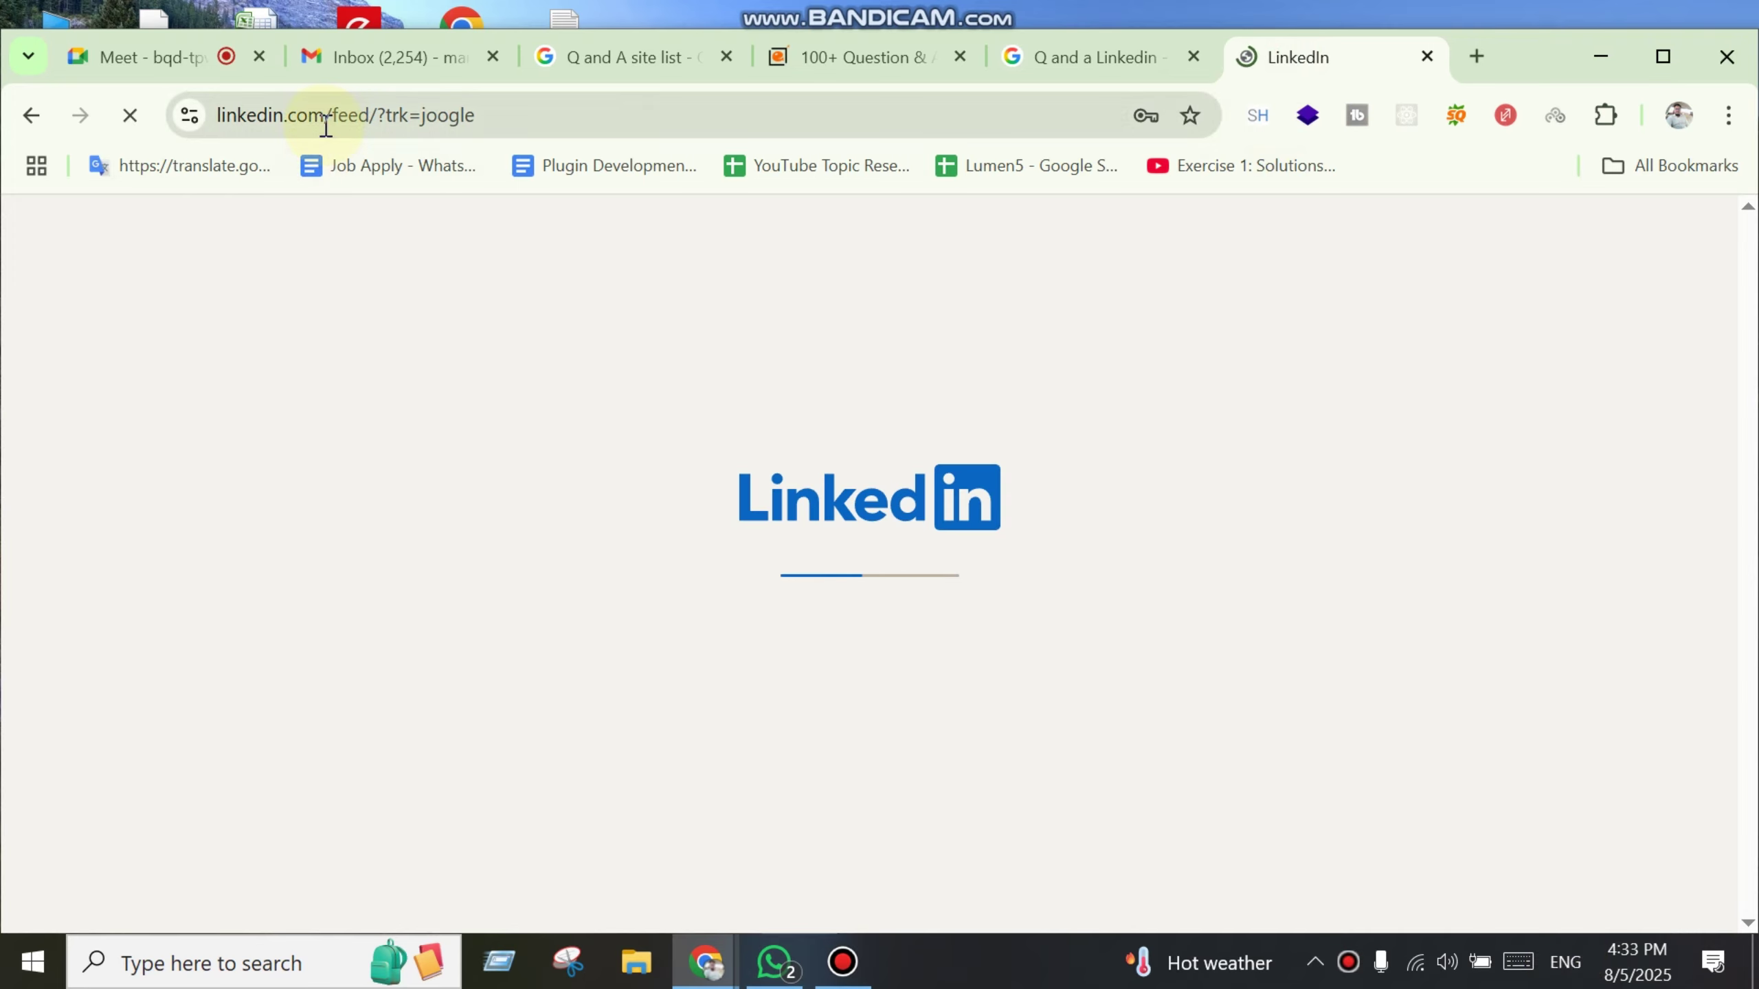
drag(336, 115, 216, 115)
key(ctrl+c)
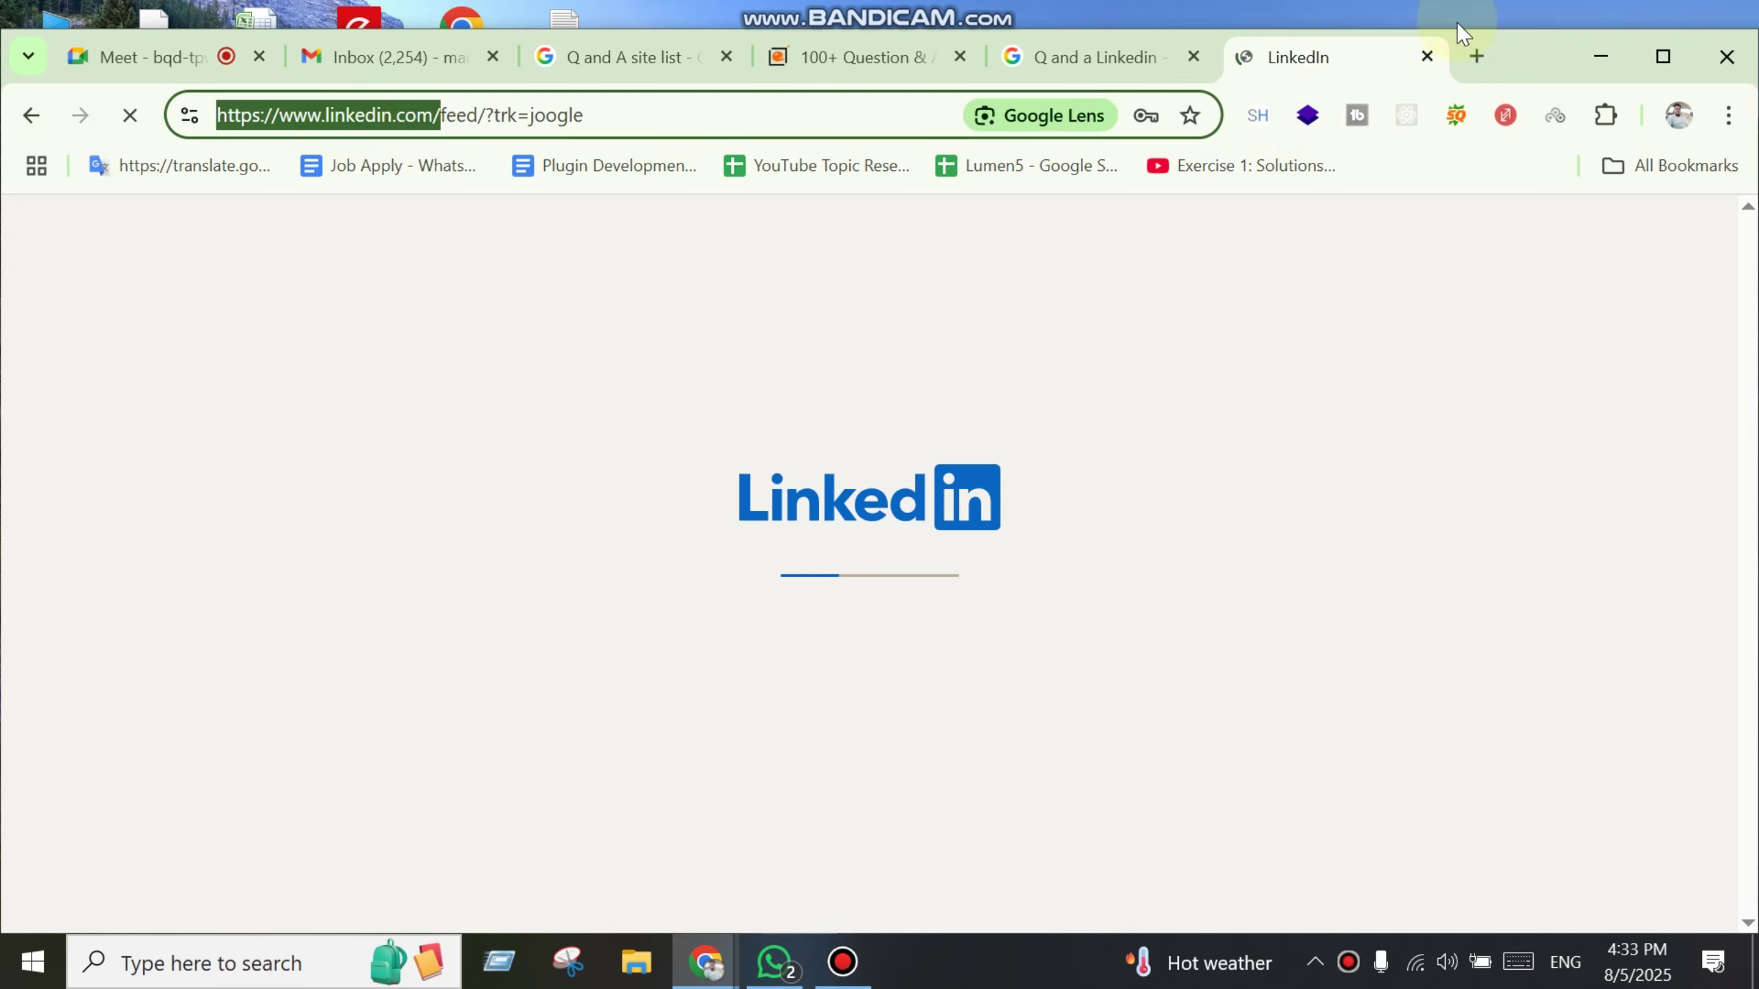
click(1475, 56)
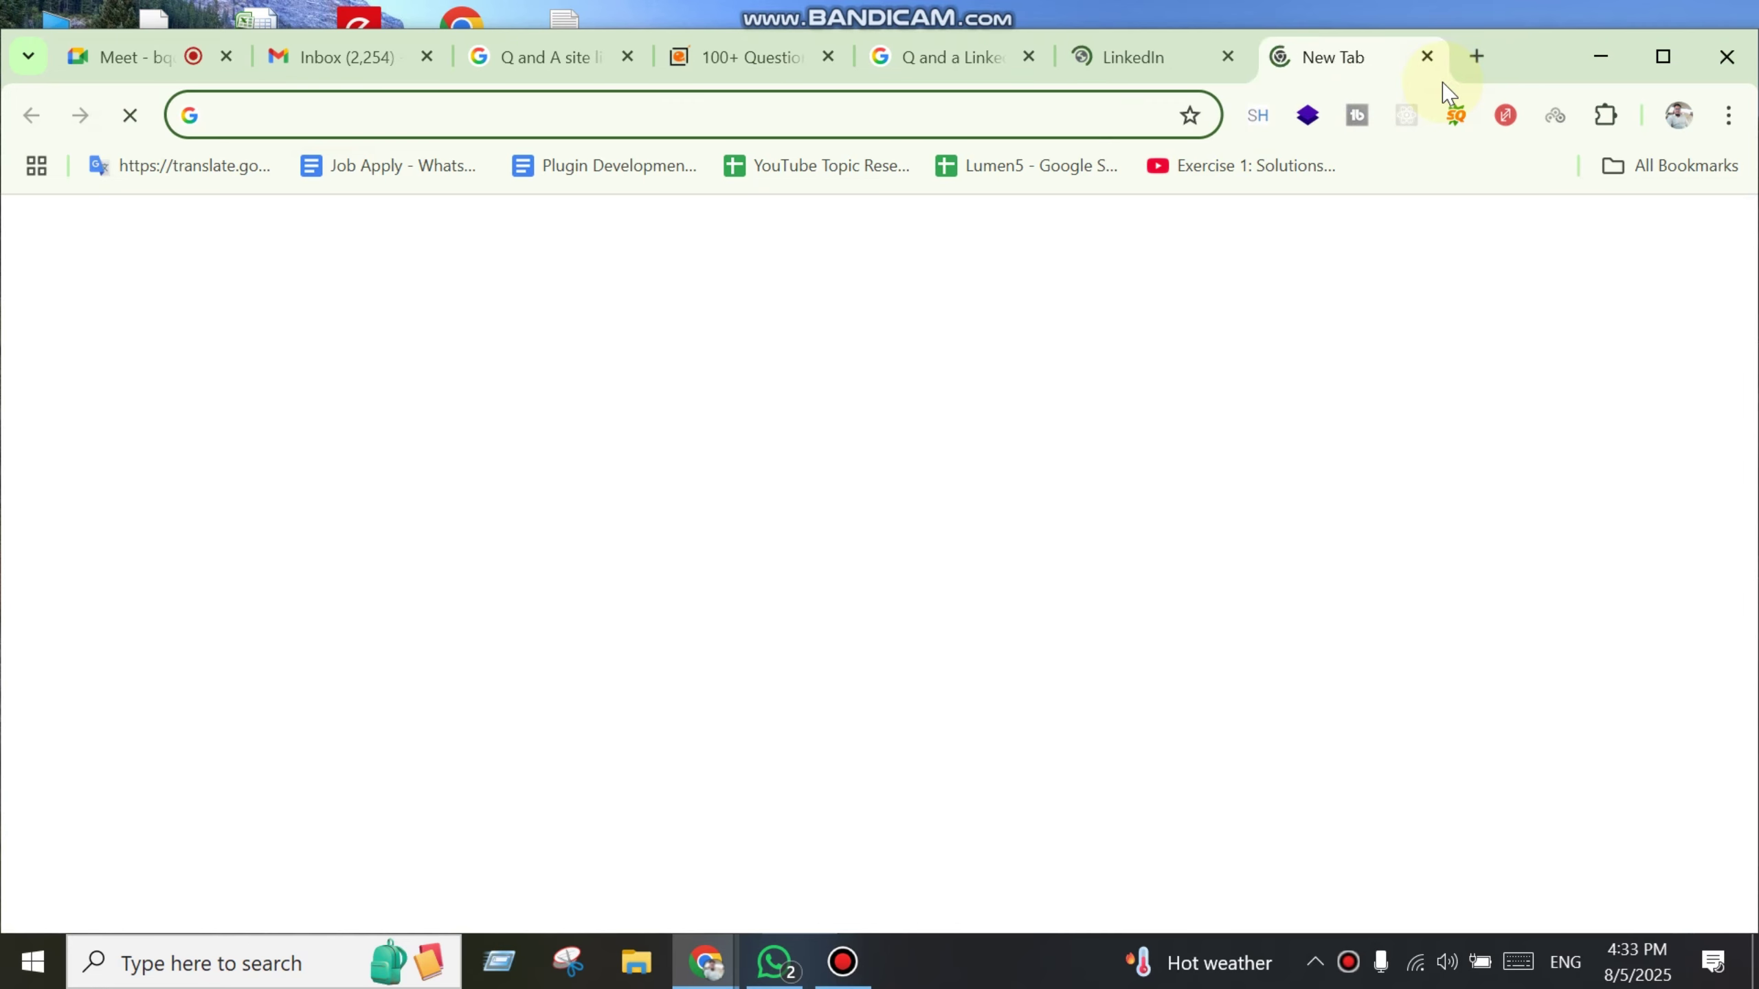
text(Question)
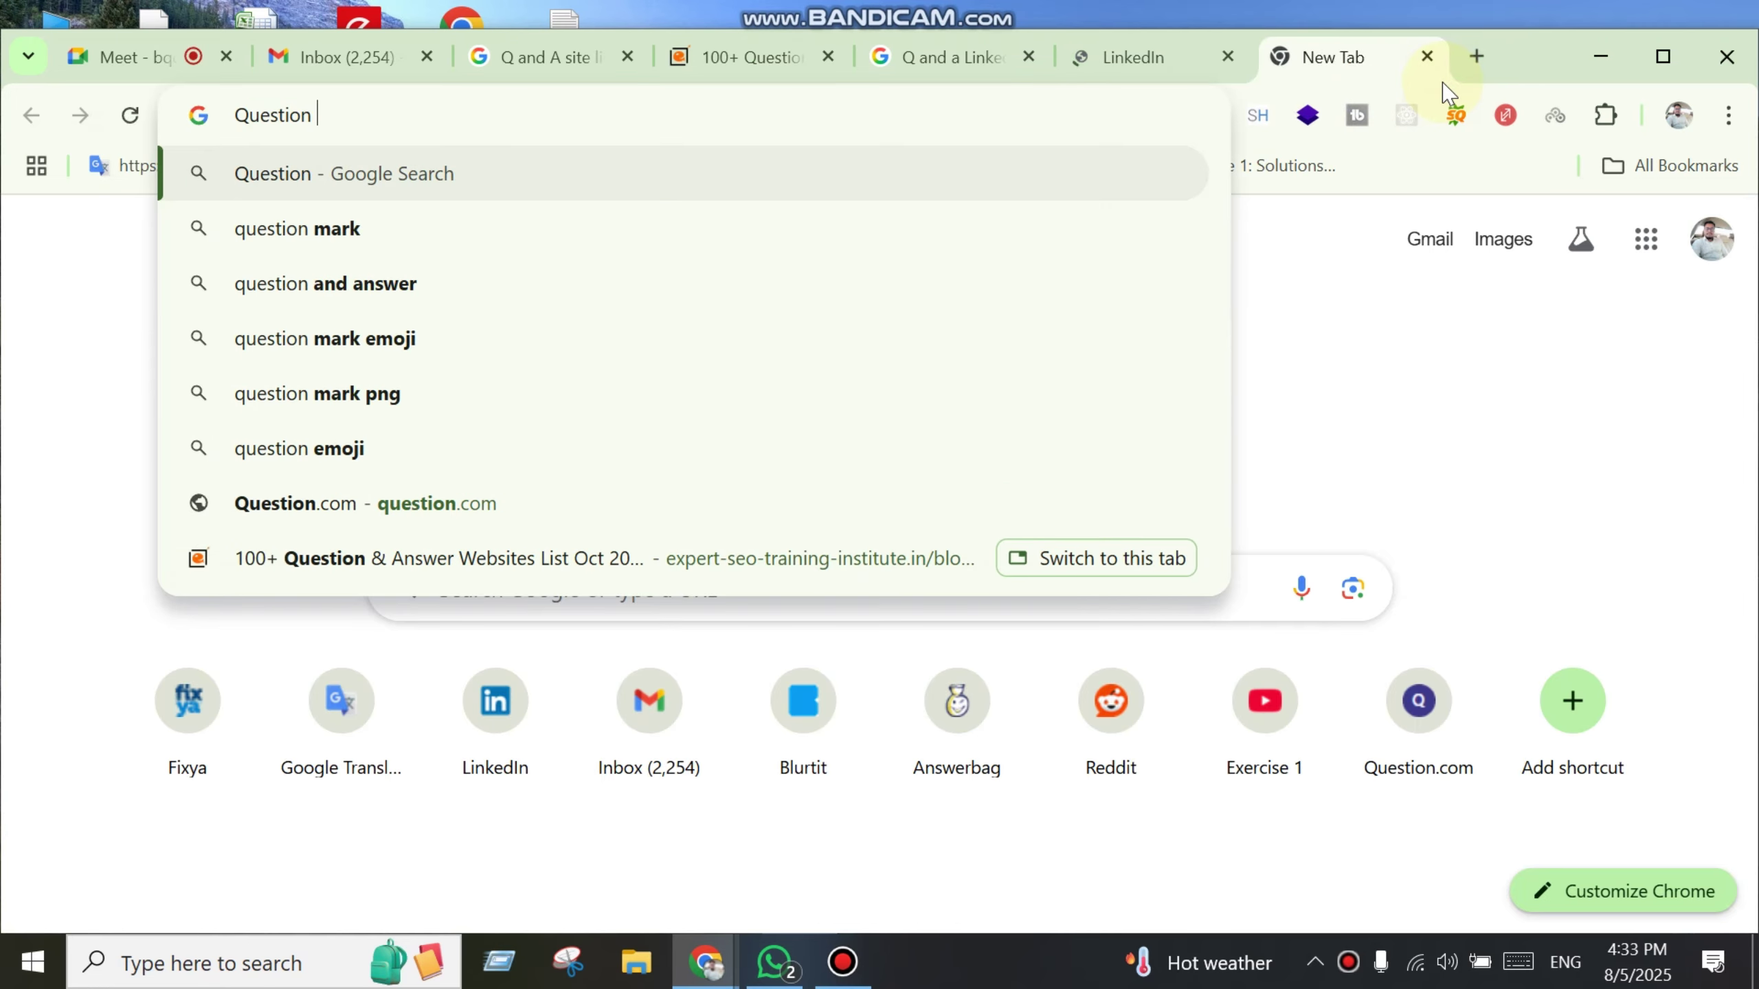
key(ctrl+v)
key(Return)
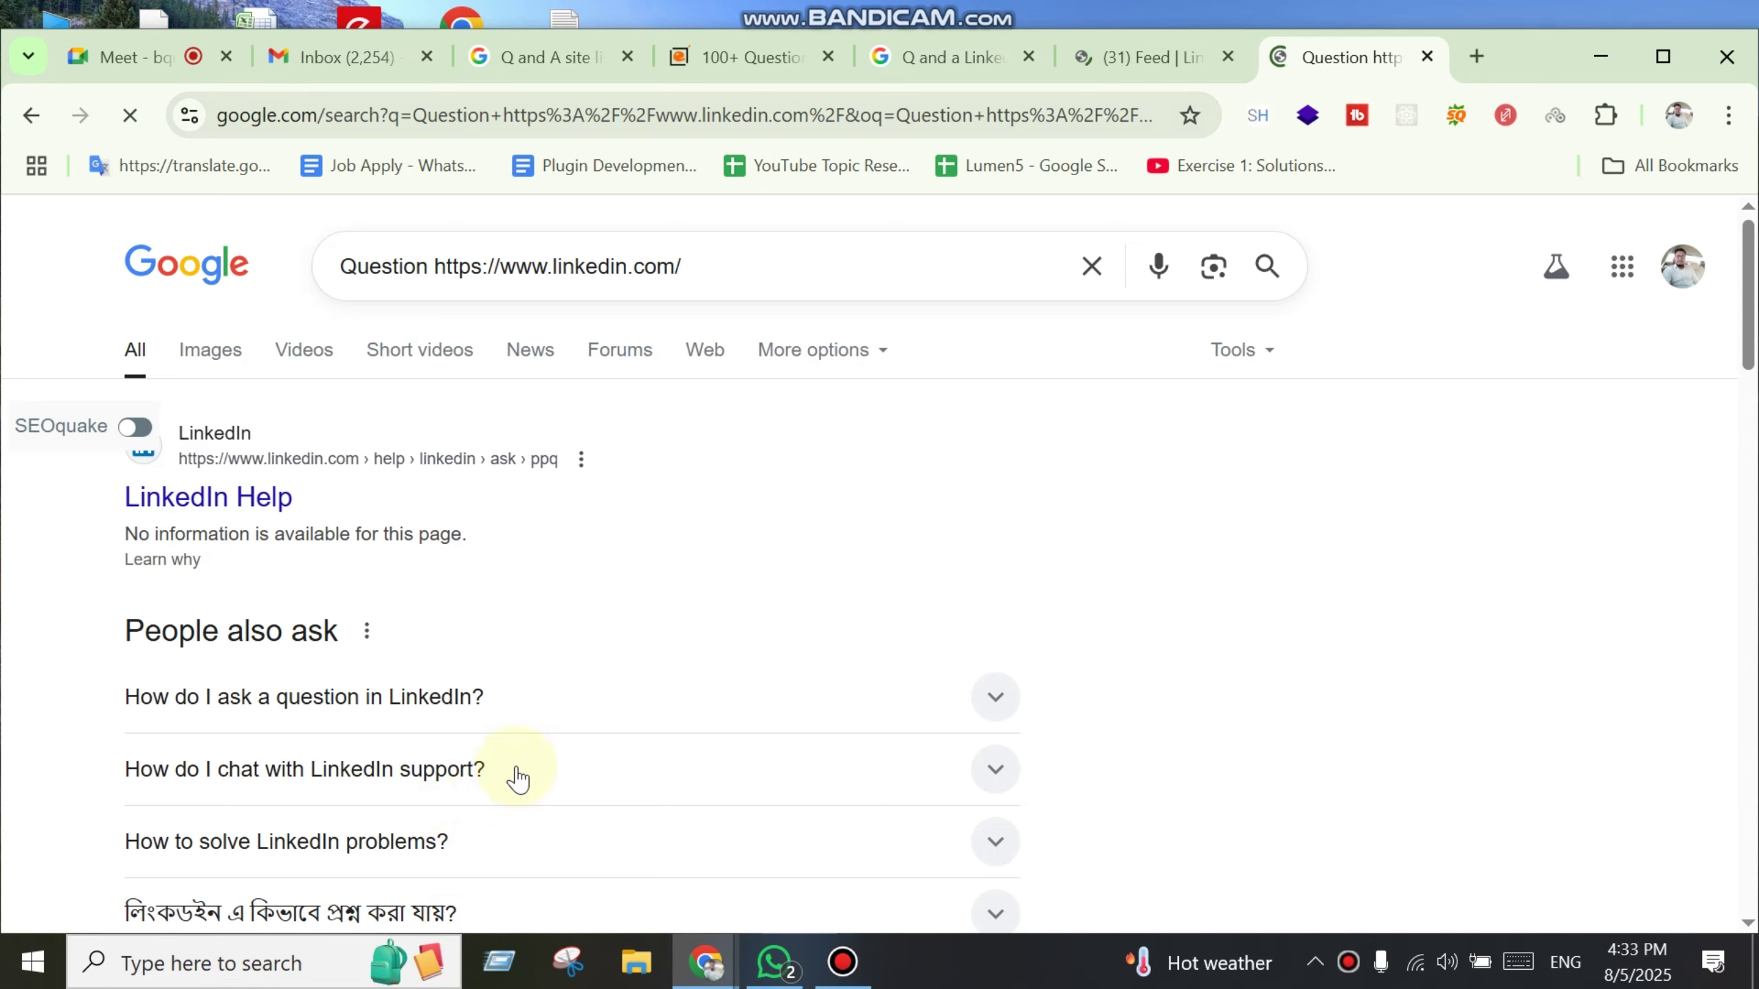
scroll(554, 721, down, 2)
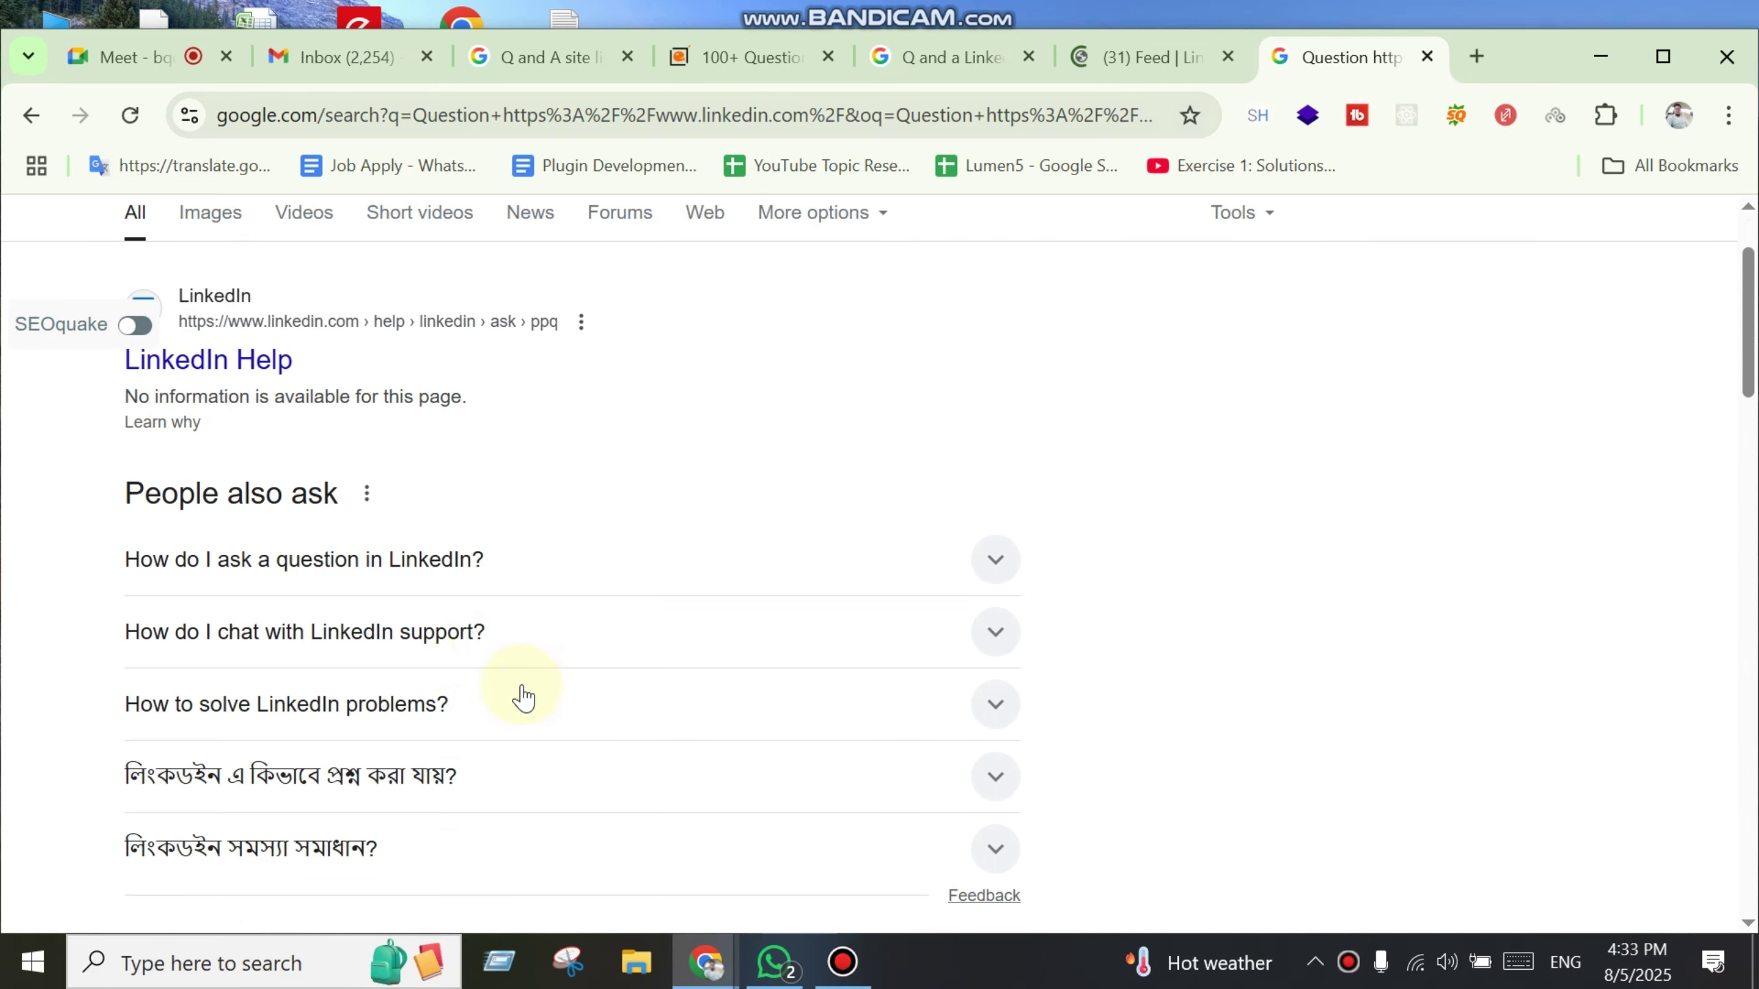
click(443, 575)
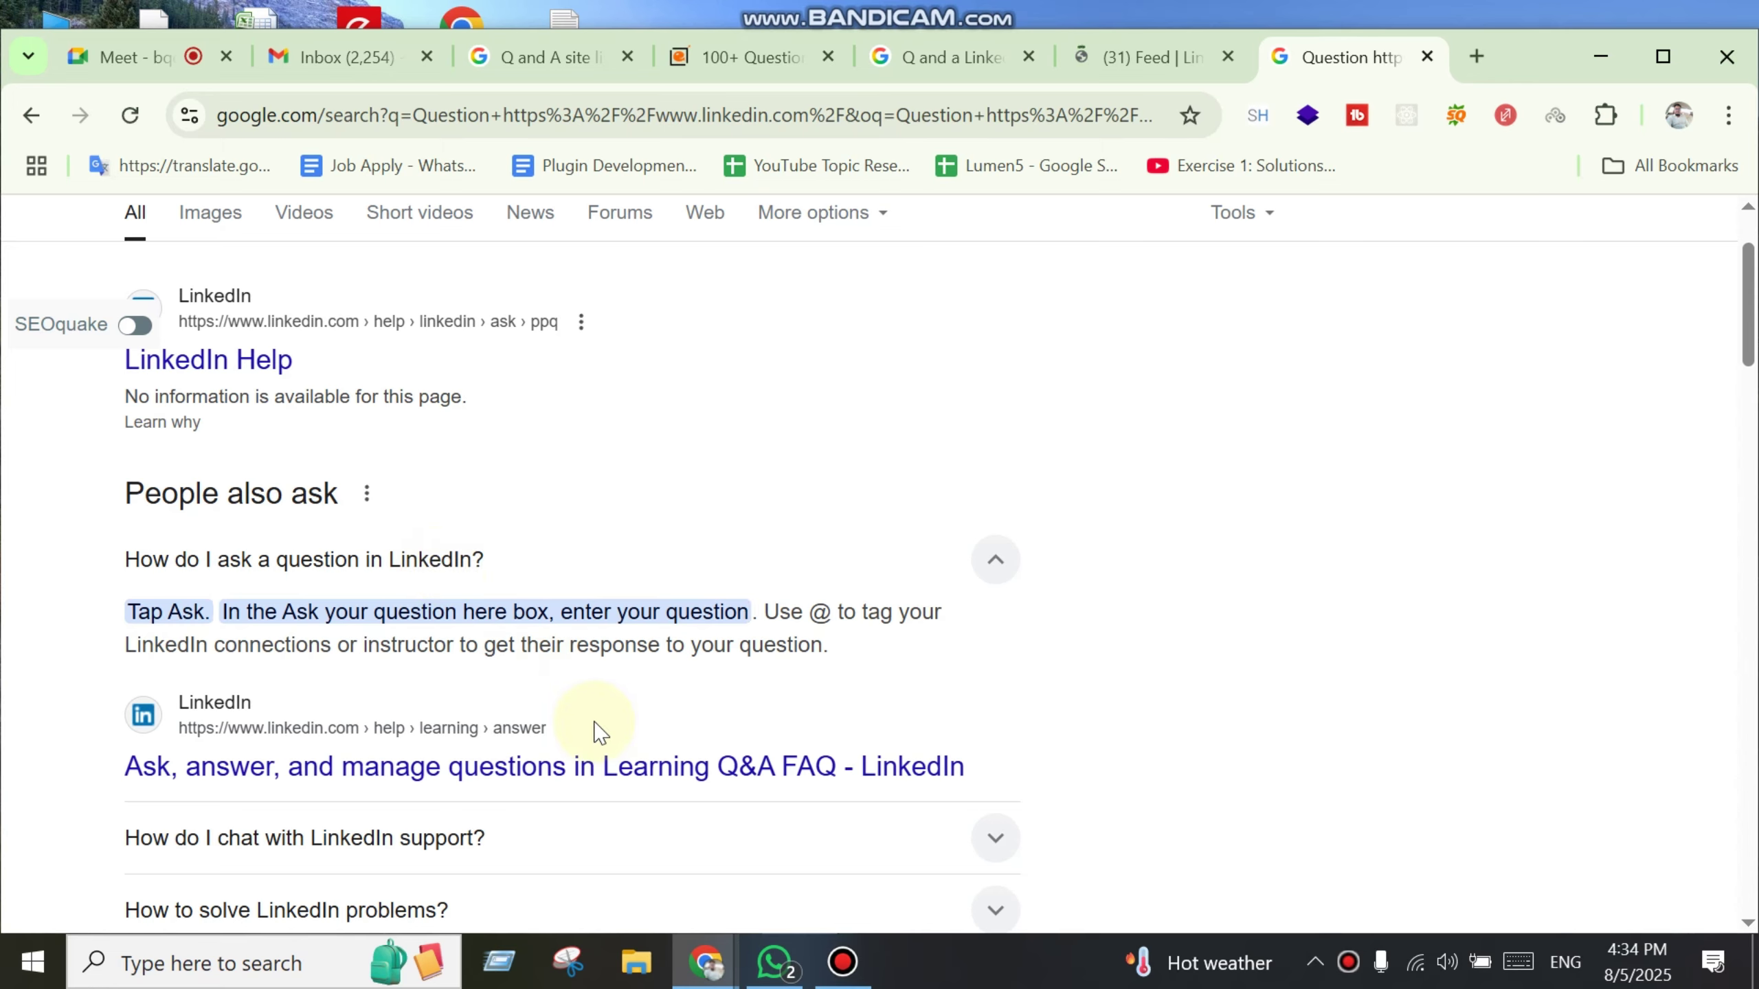
click(1150, 62)
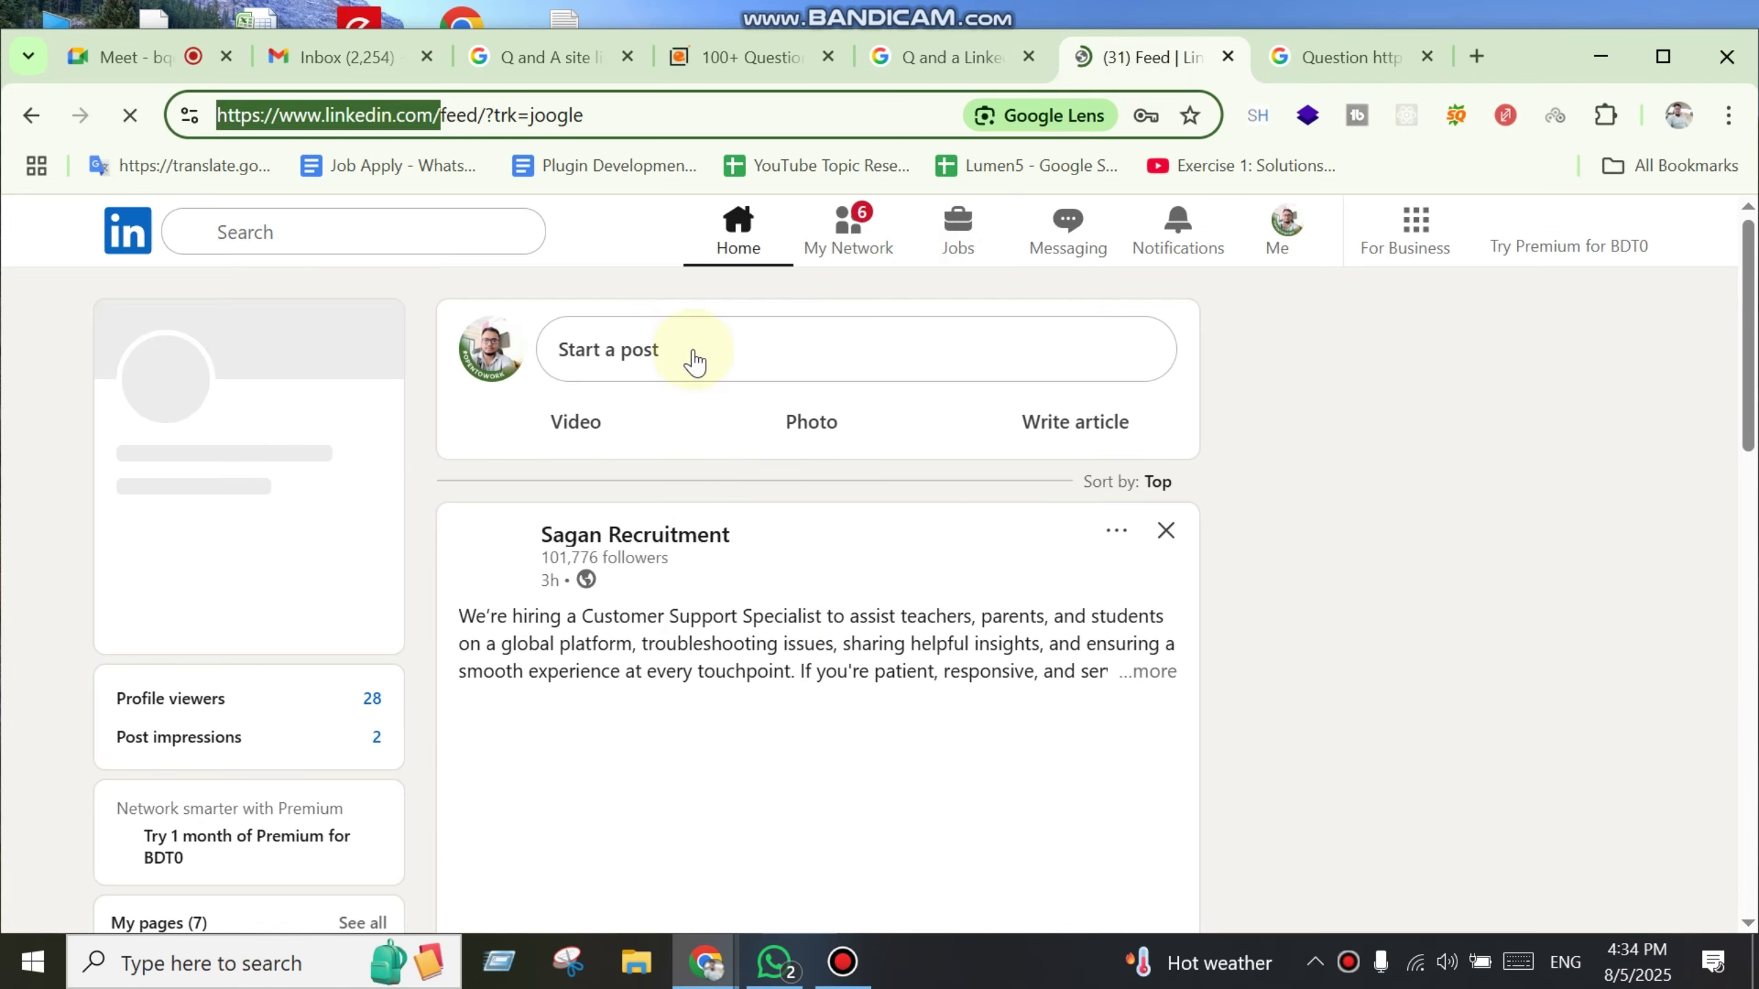
click(694, 357)
click(696, 357)
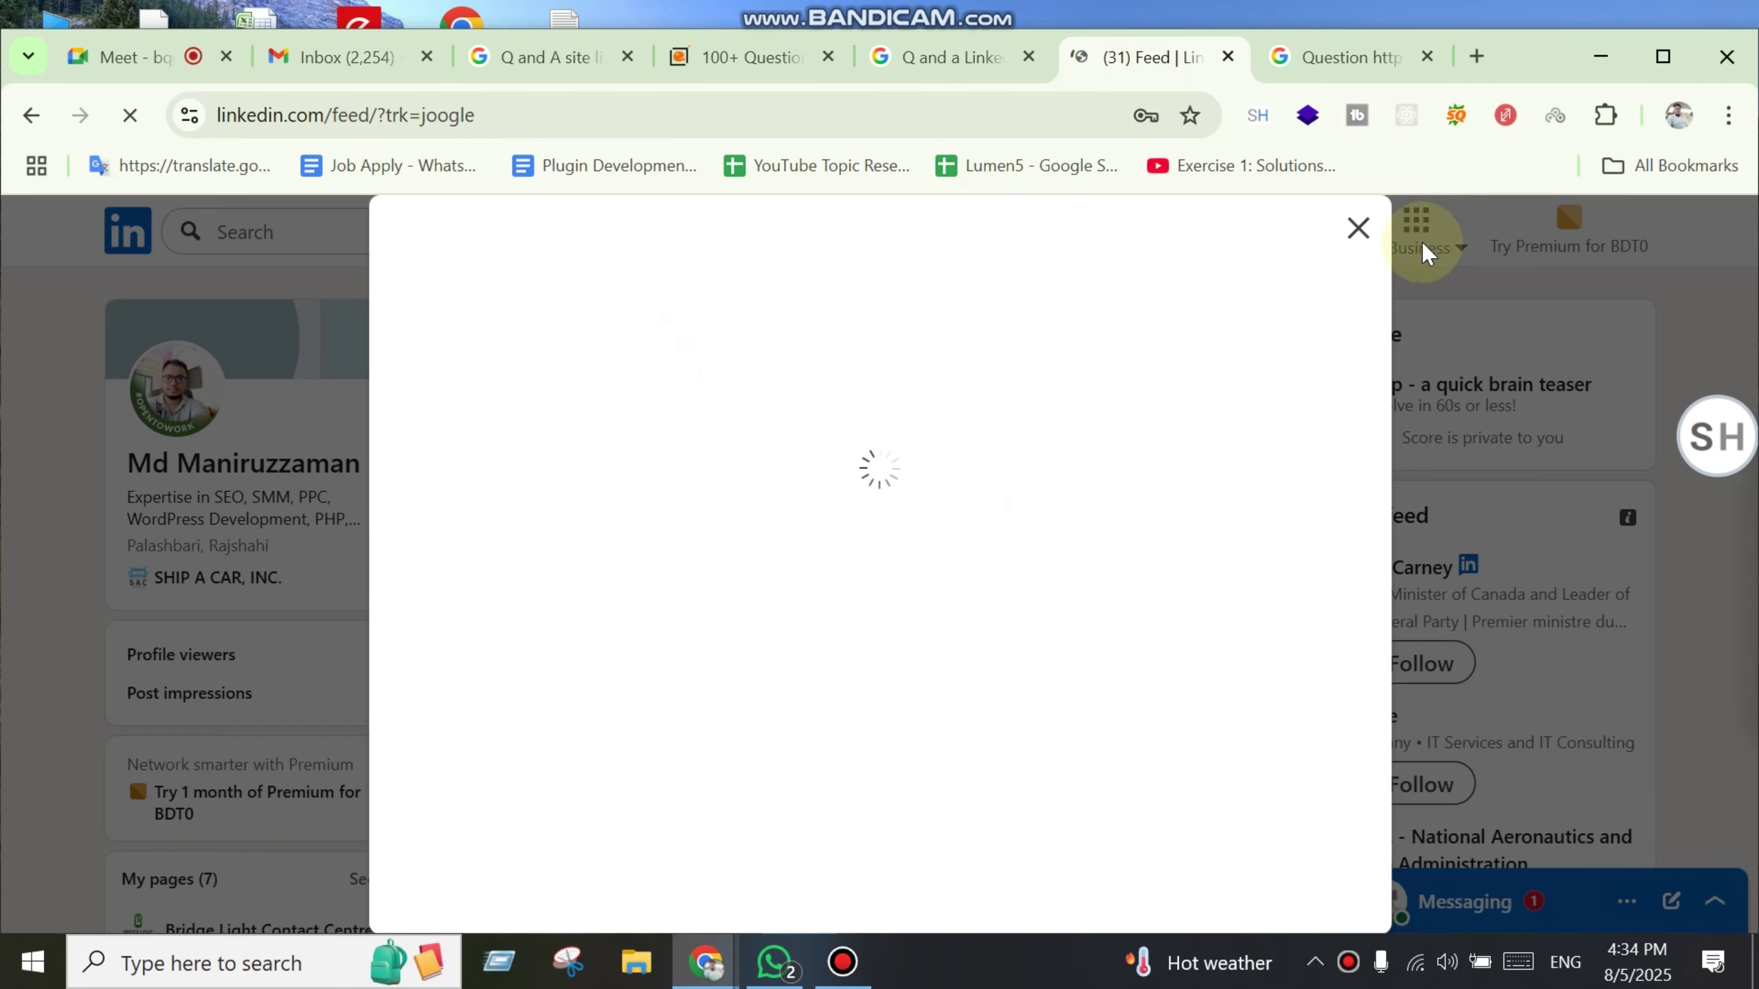
click(1358, 228)
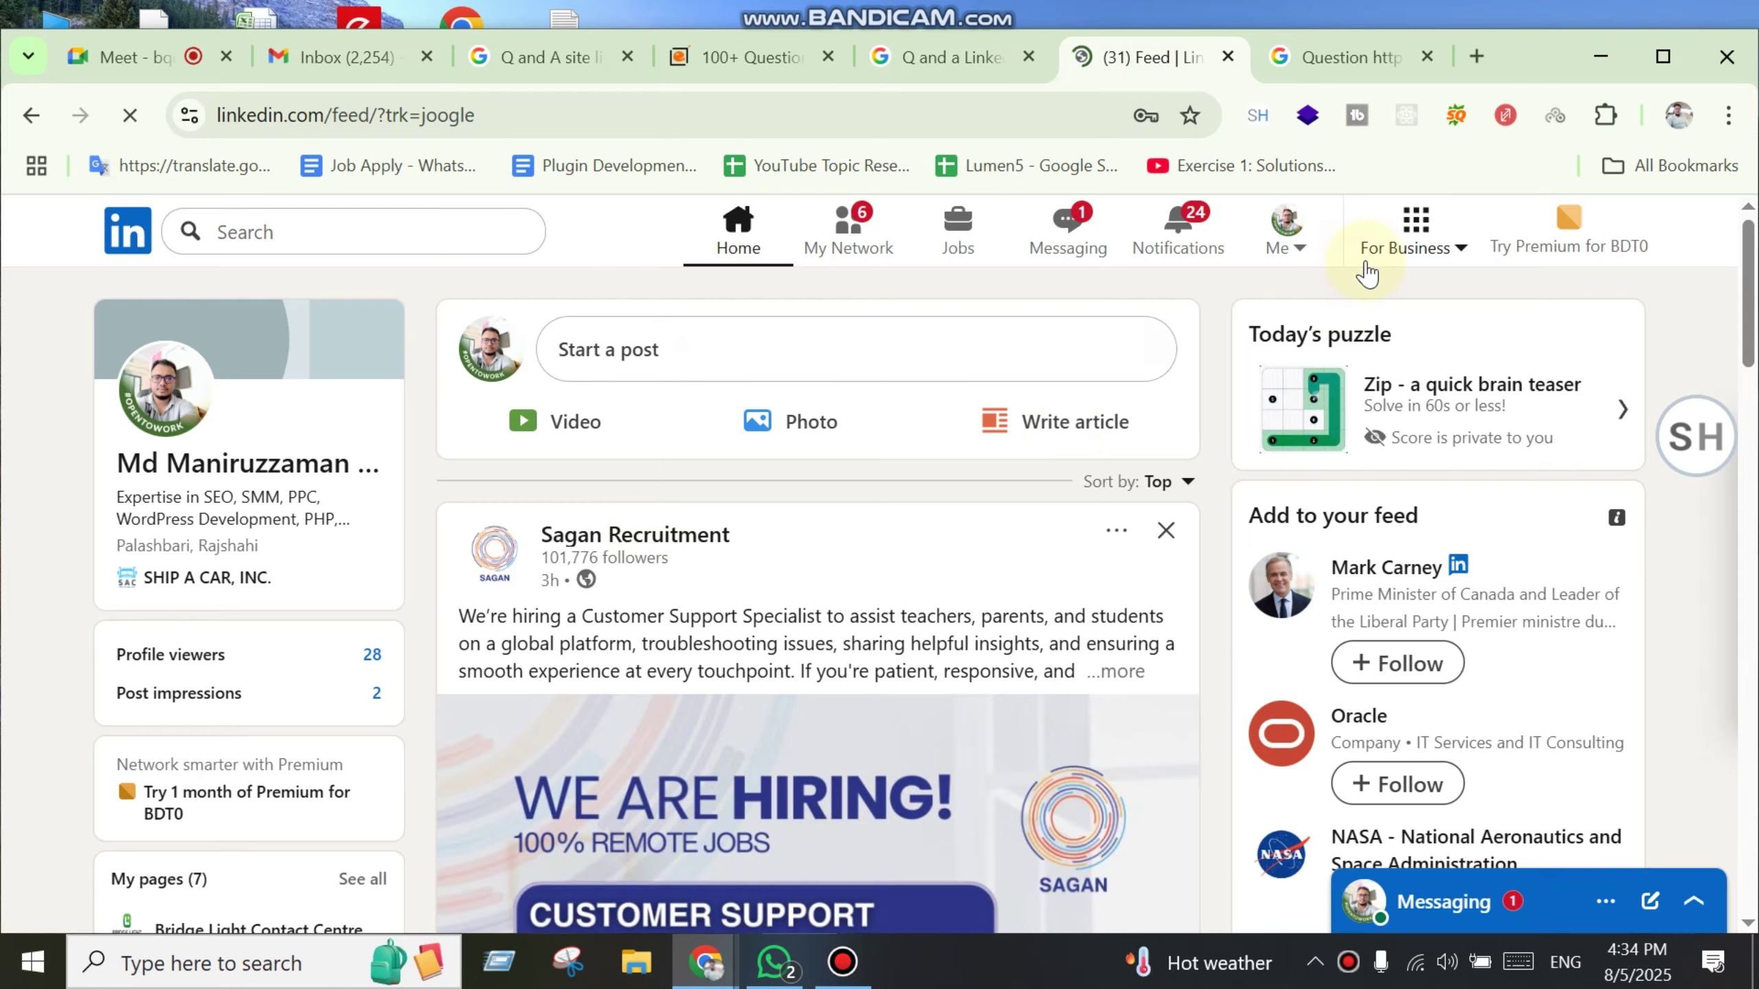
click(635, 356)
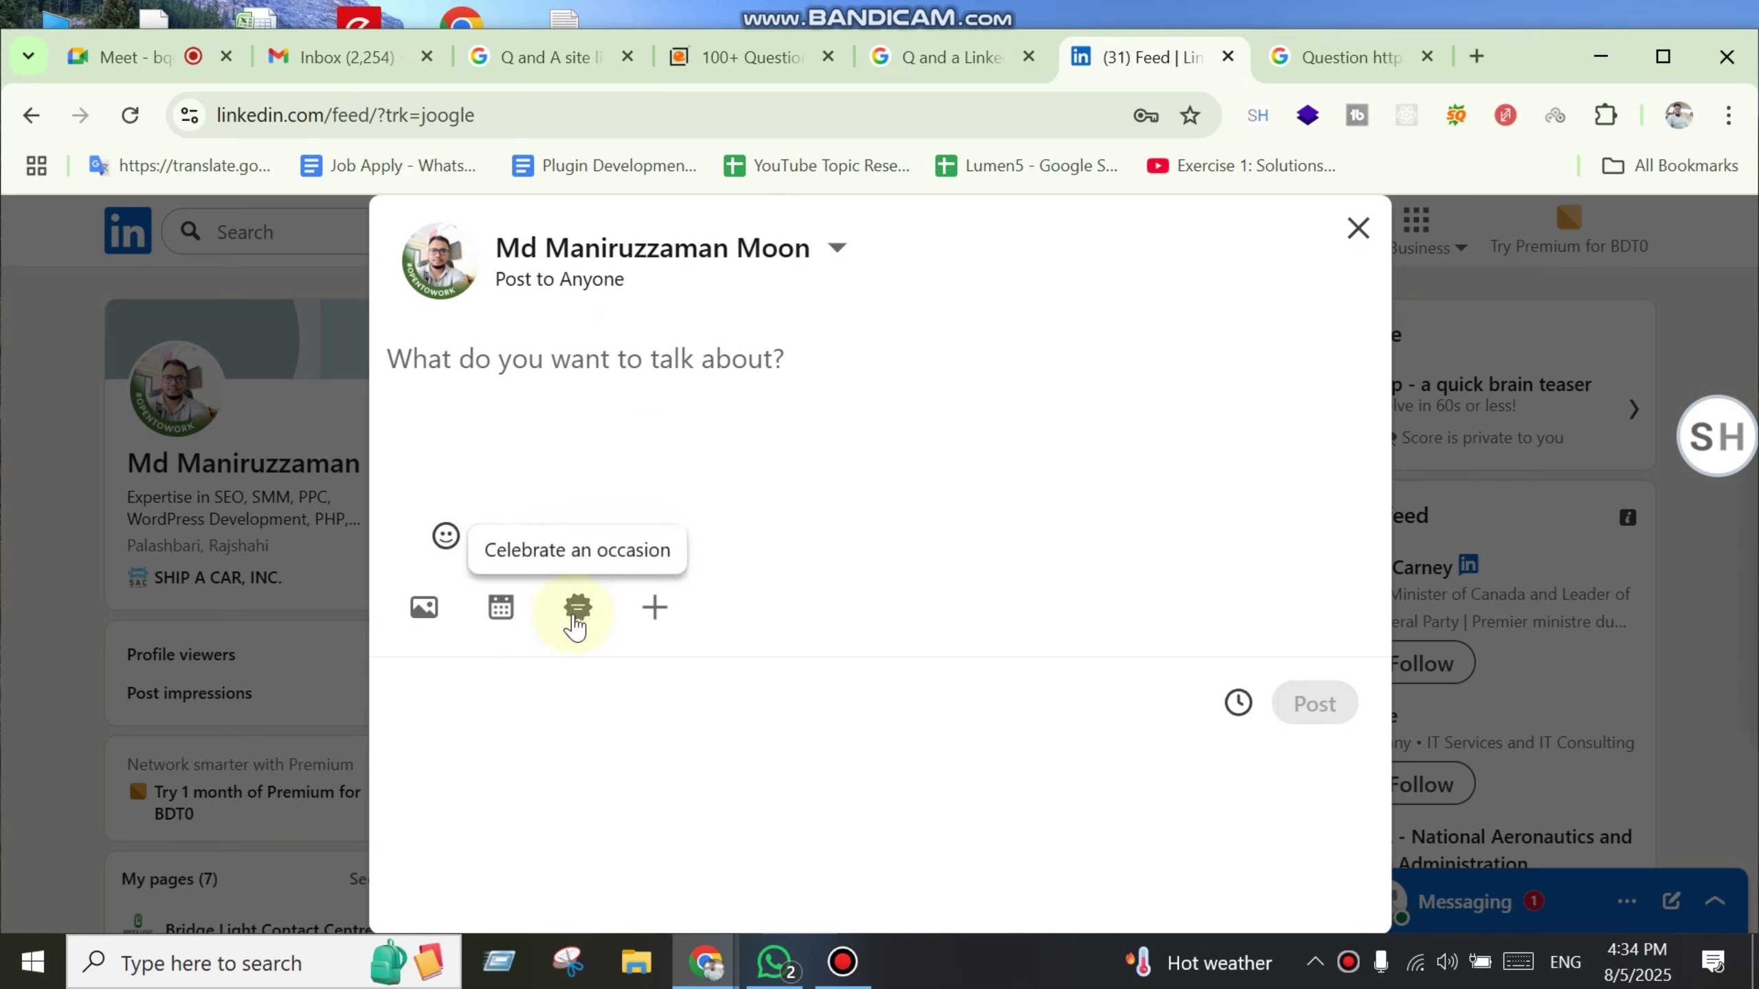
click(658, 617)
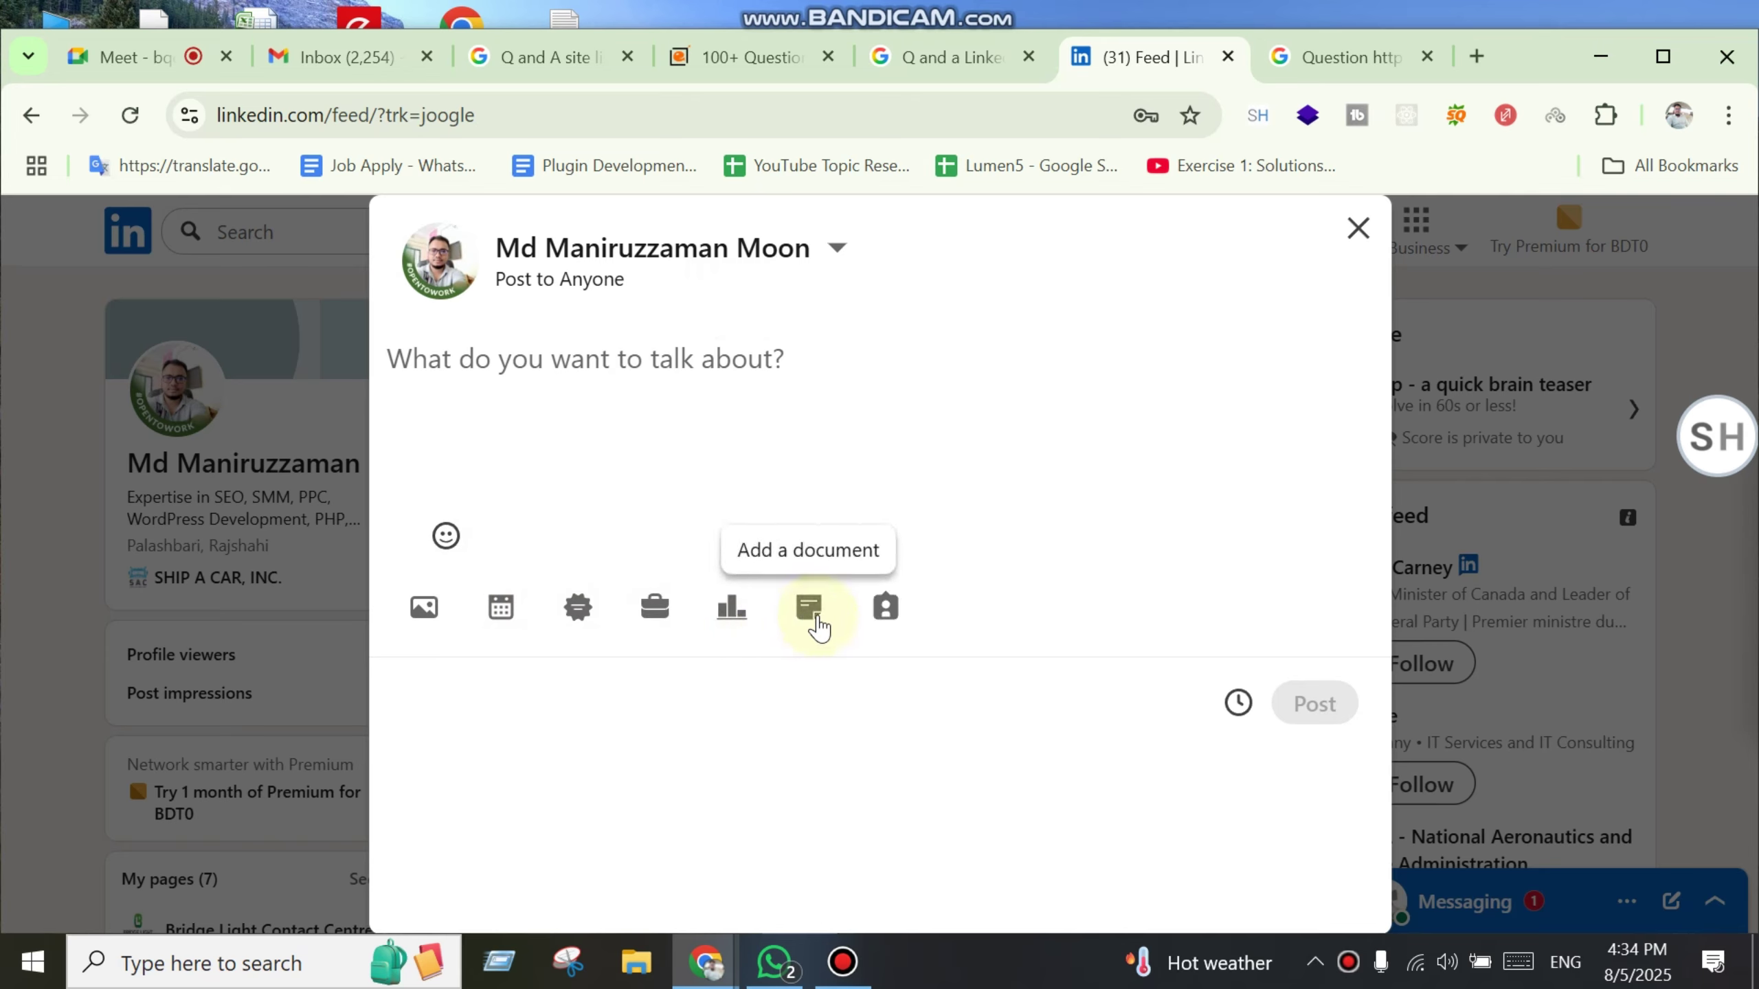
click(732, 608)
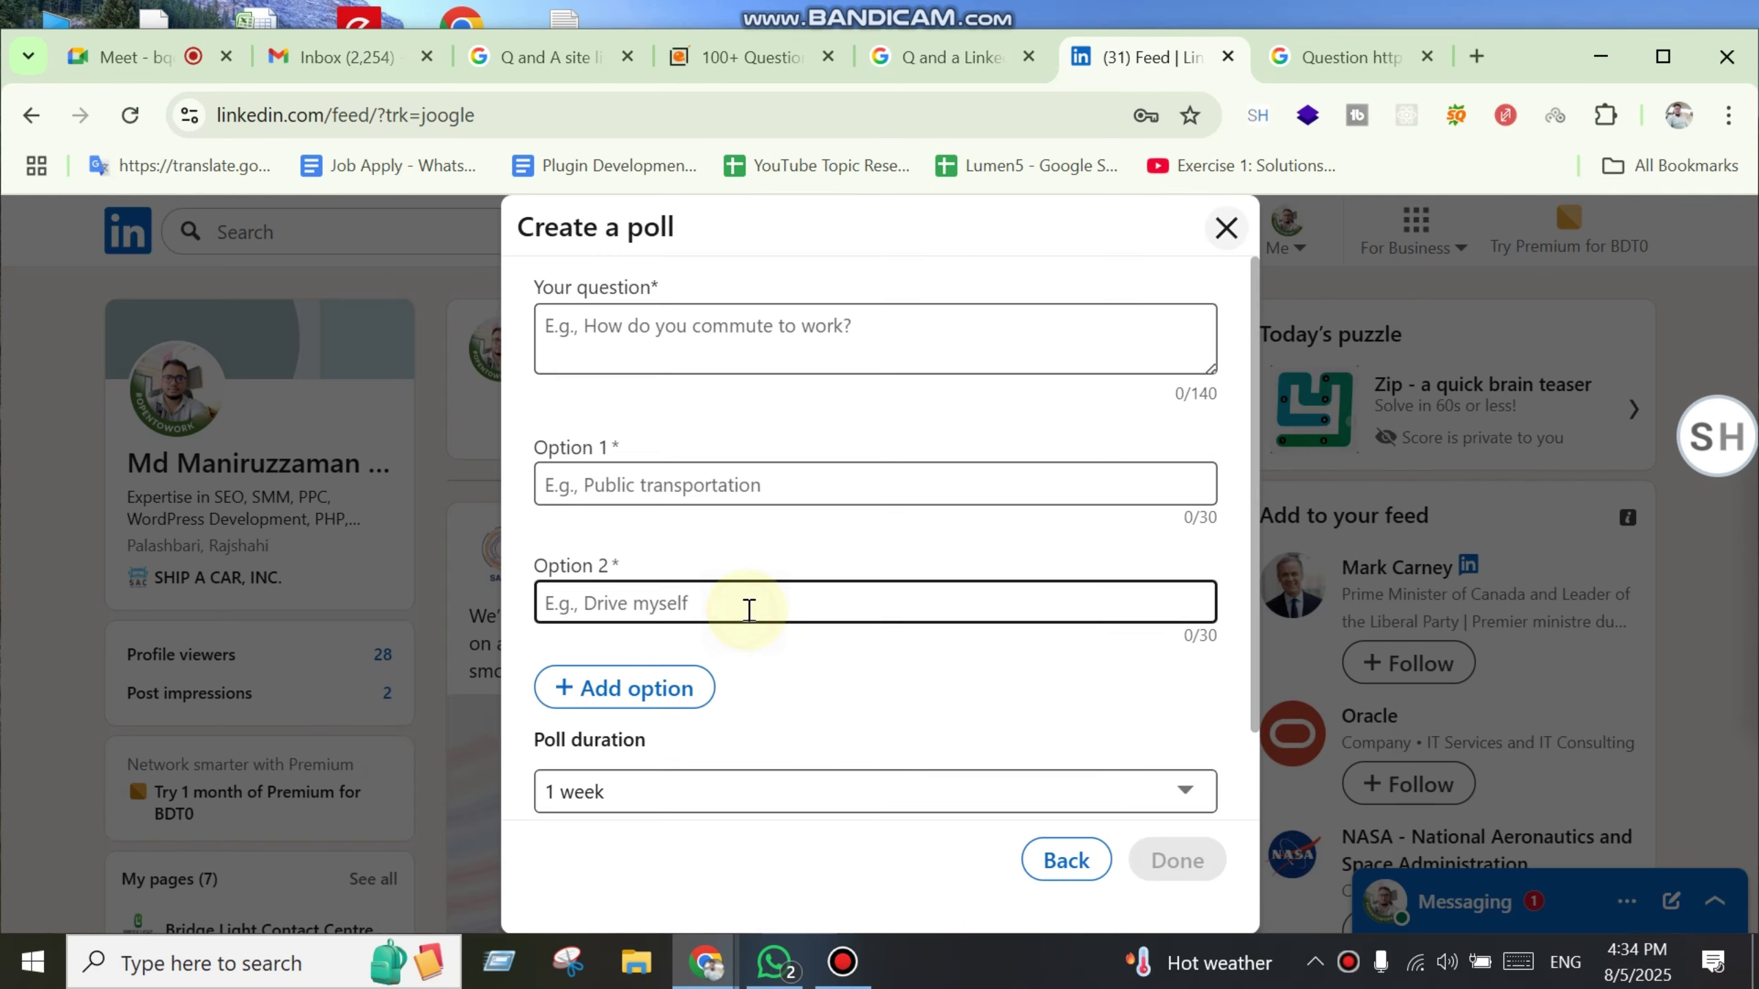
scroll(831, 569, down, 2)
scroll(859, 551, up, 2)
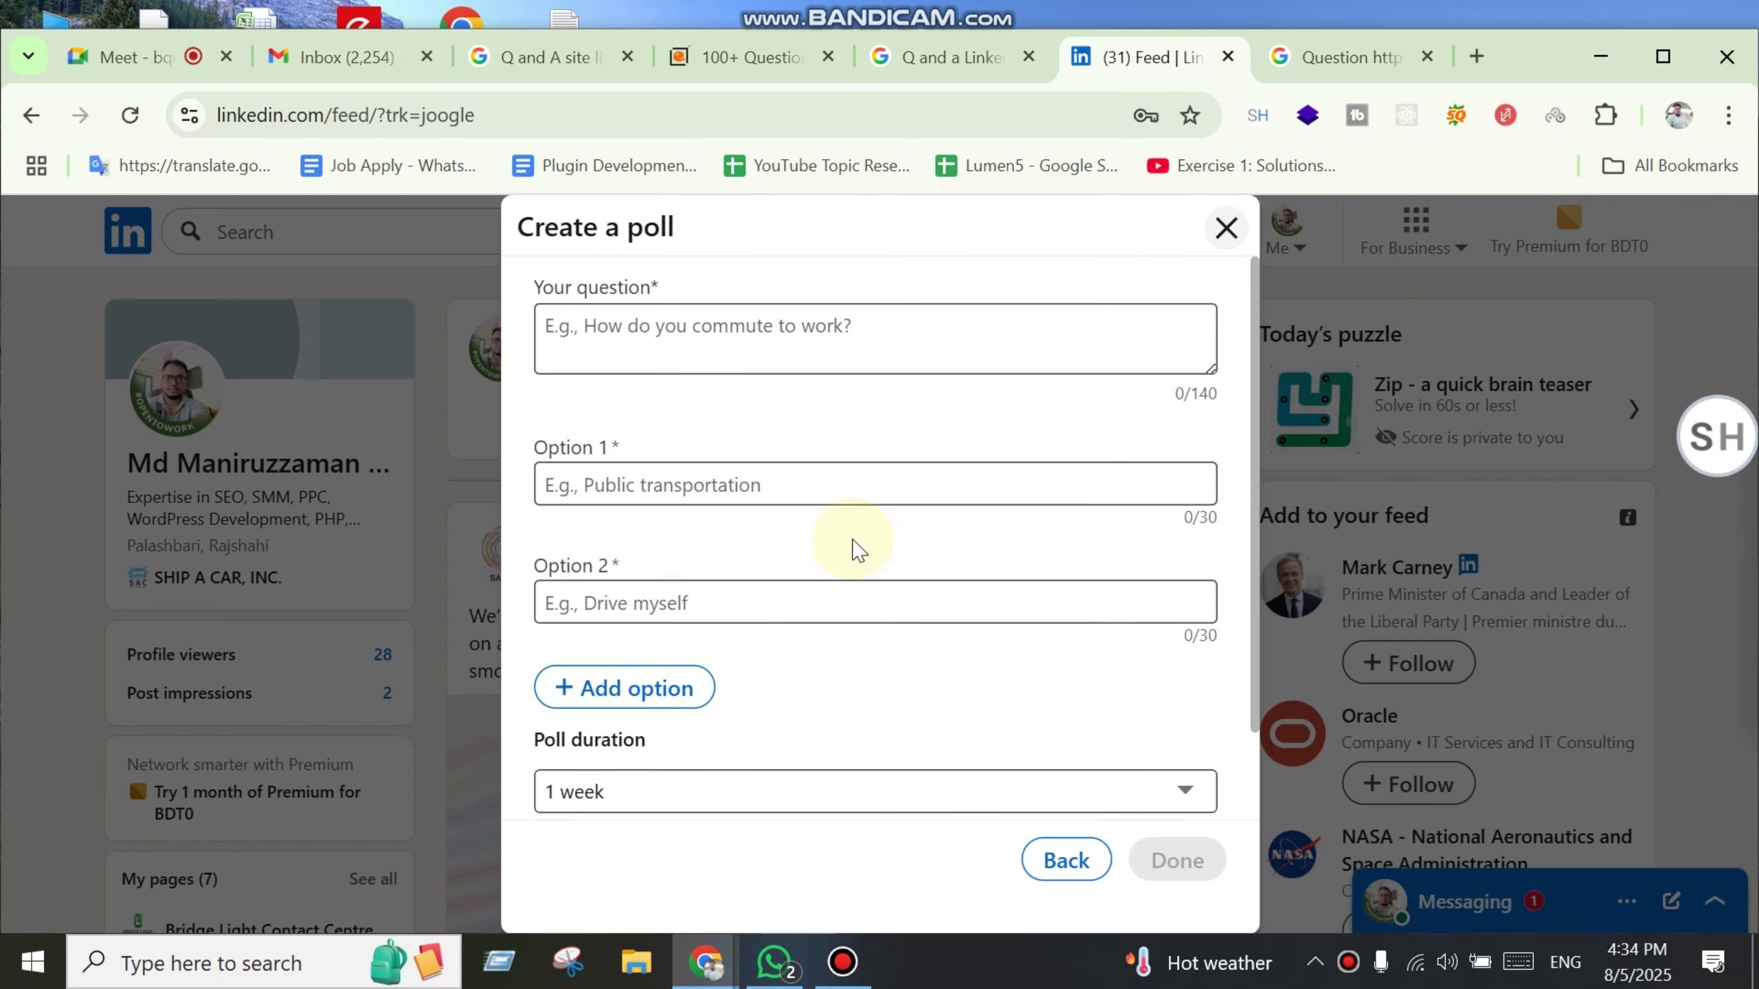
click(704, 359)
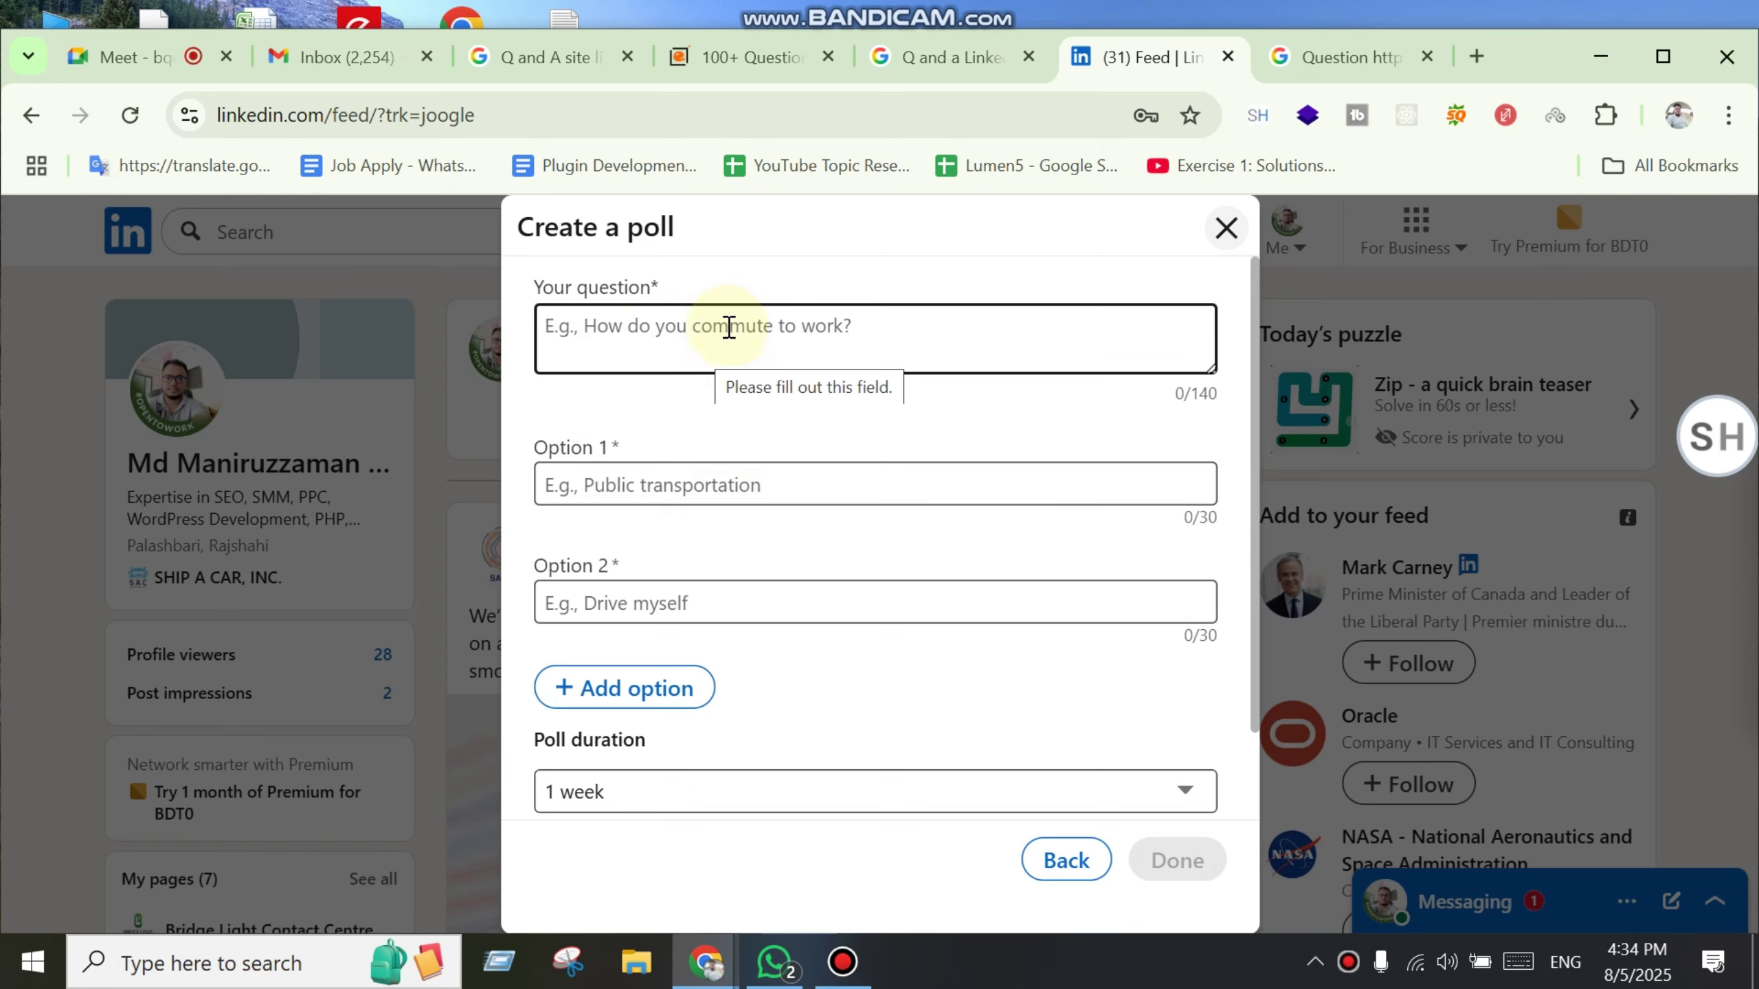
click(1226, 228)
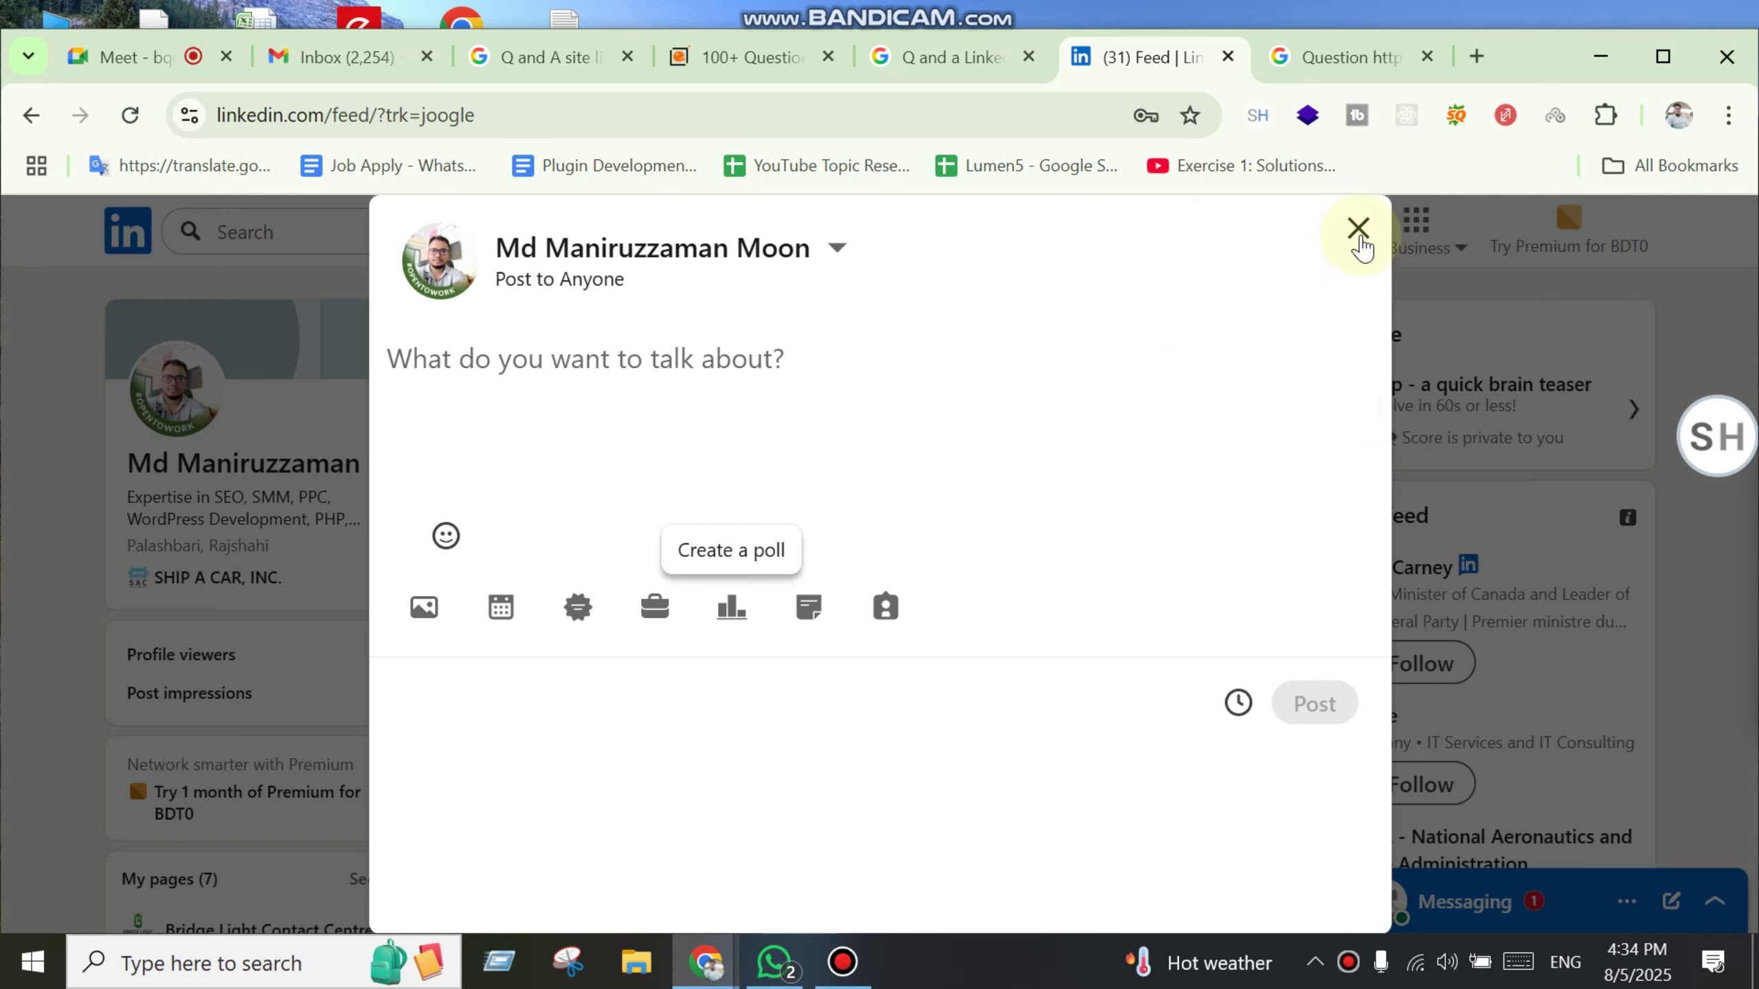
click(1359, 232)
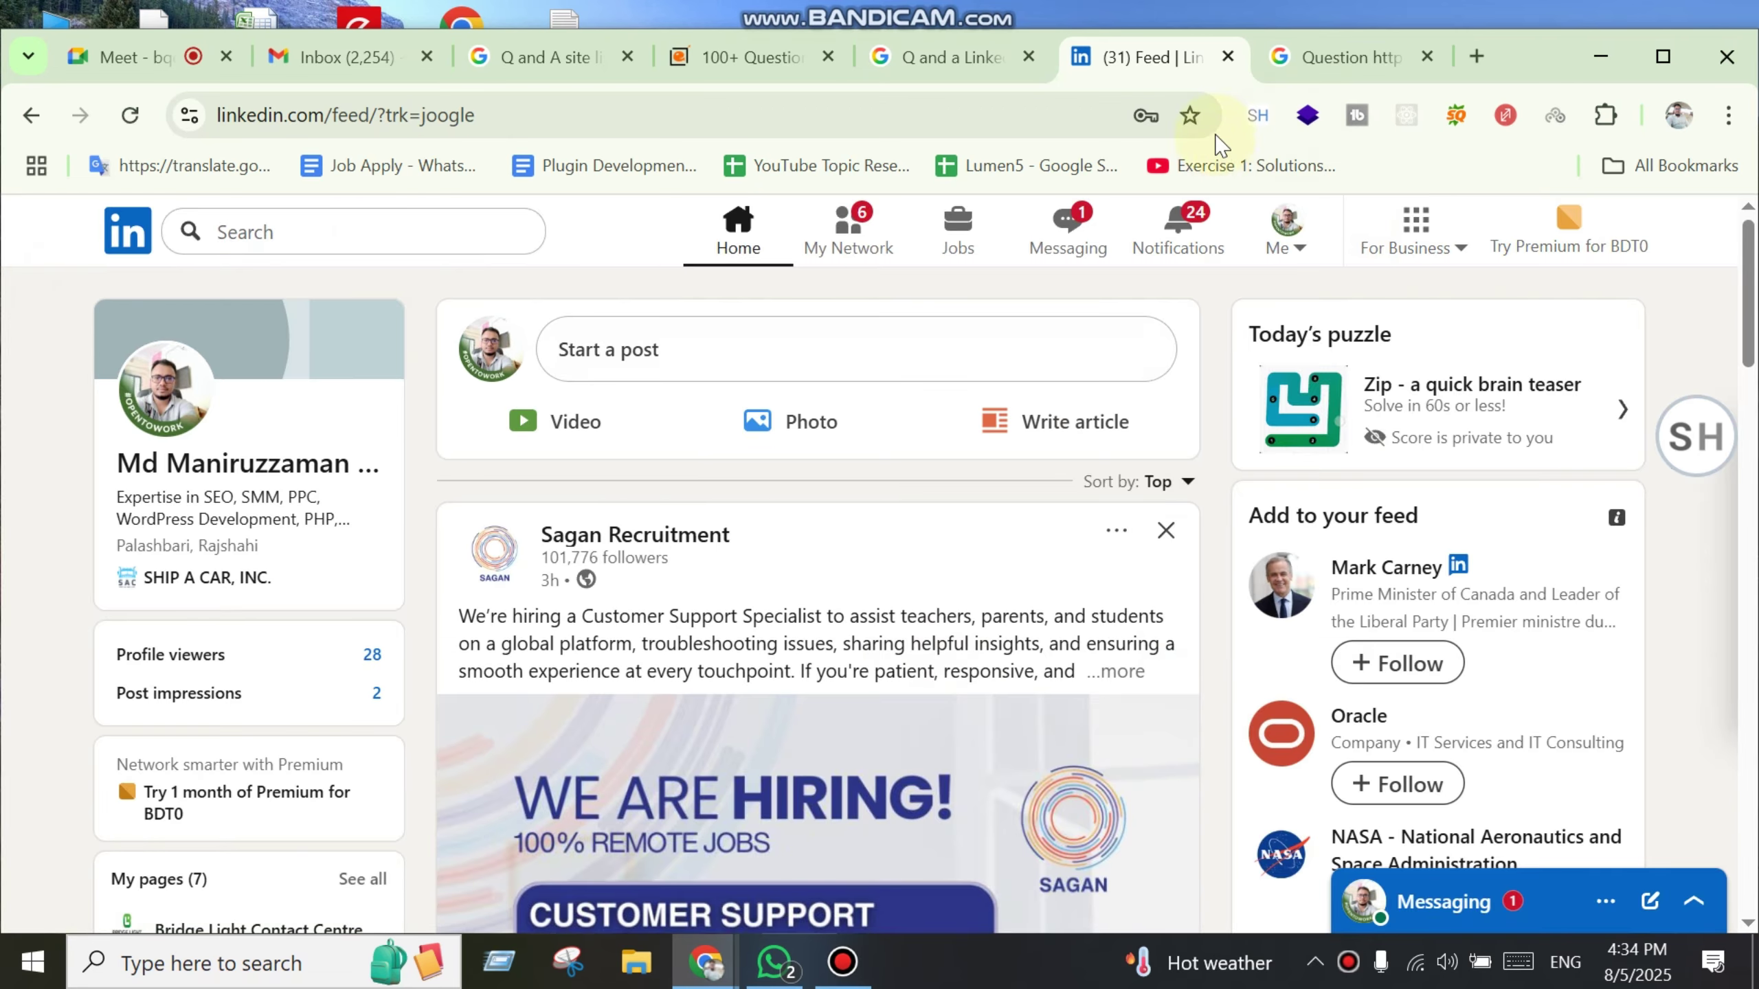
Step: Close the LinkedIn feed and both LinkedIn-related Google search tabs
key(ctrl+w)
scroll(777, 781, up, 2)
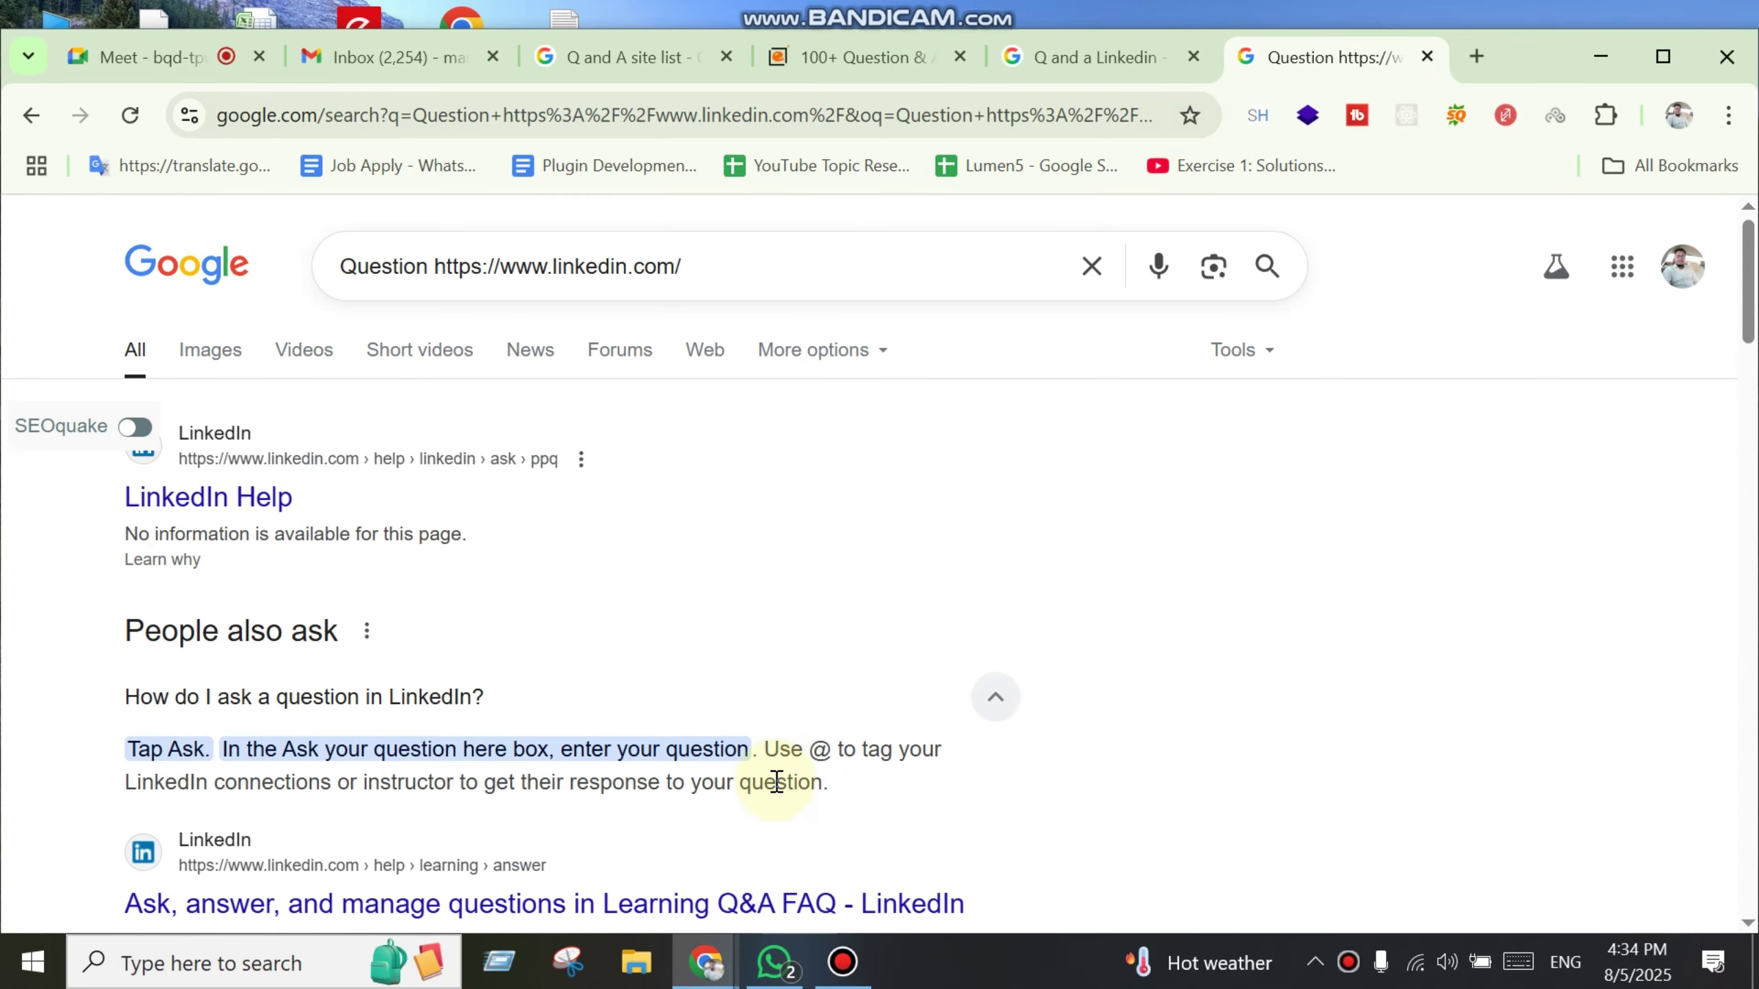
key(ctrl+w)
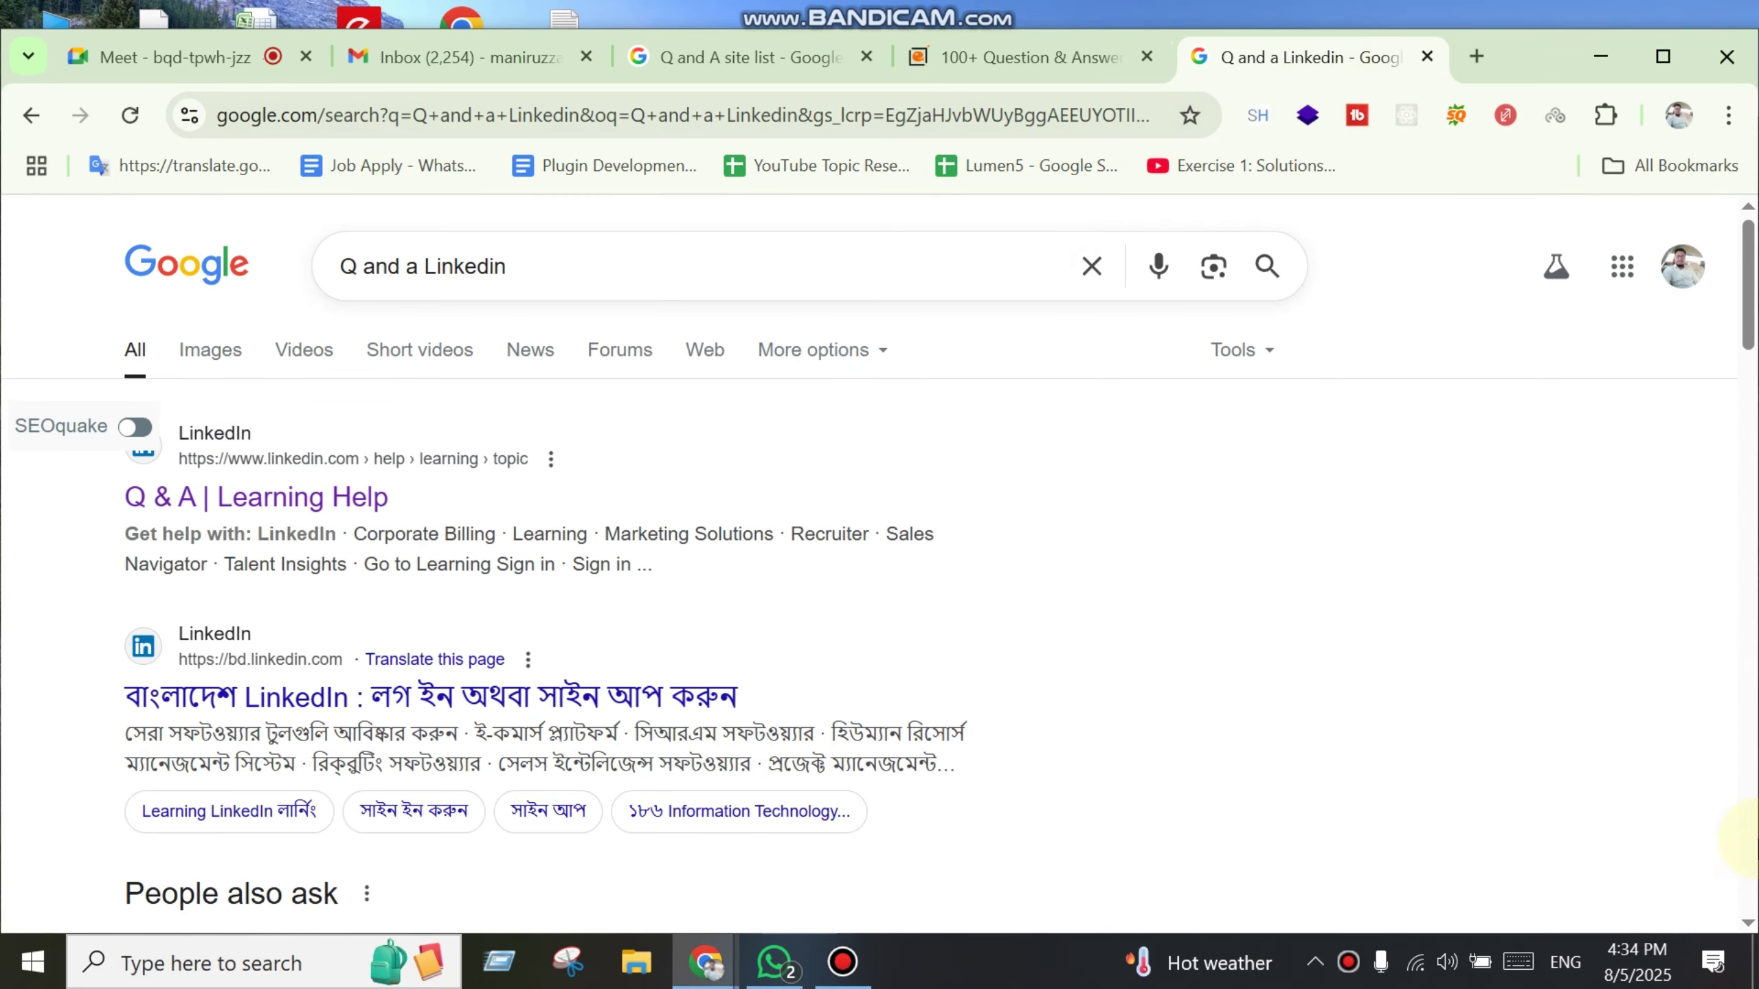
key(ctrl+w)
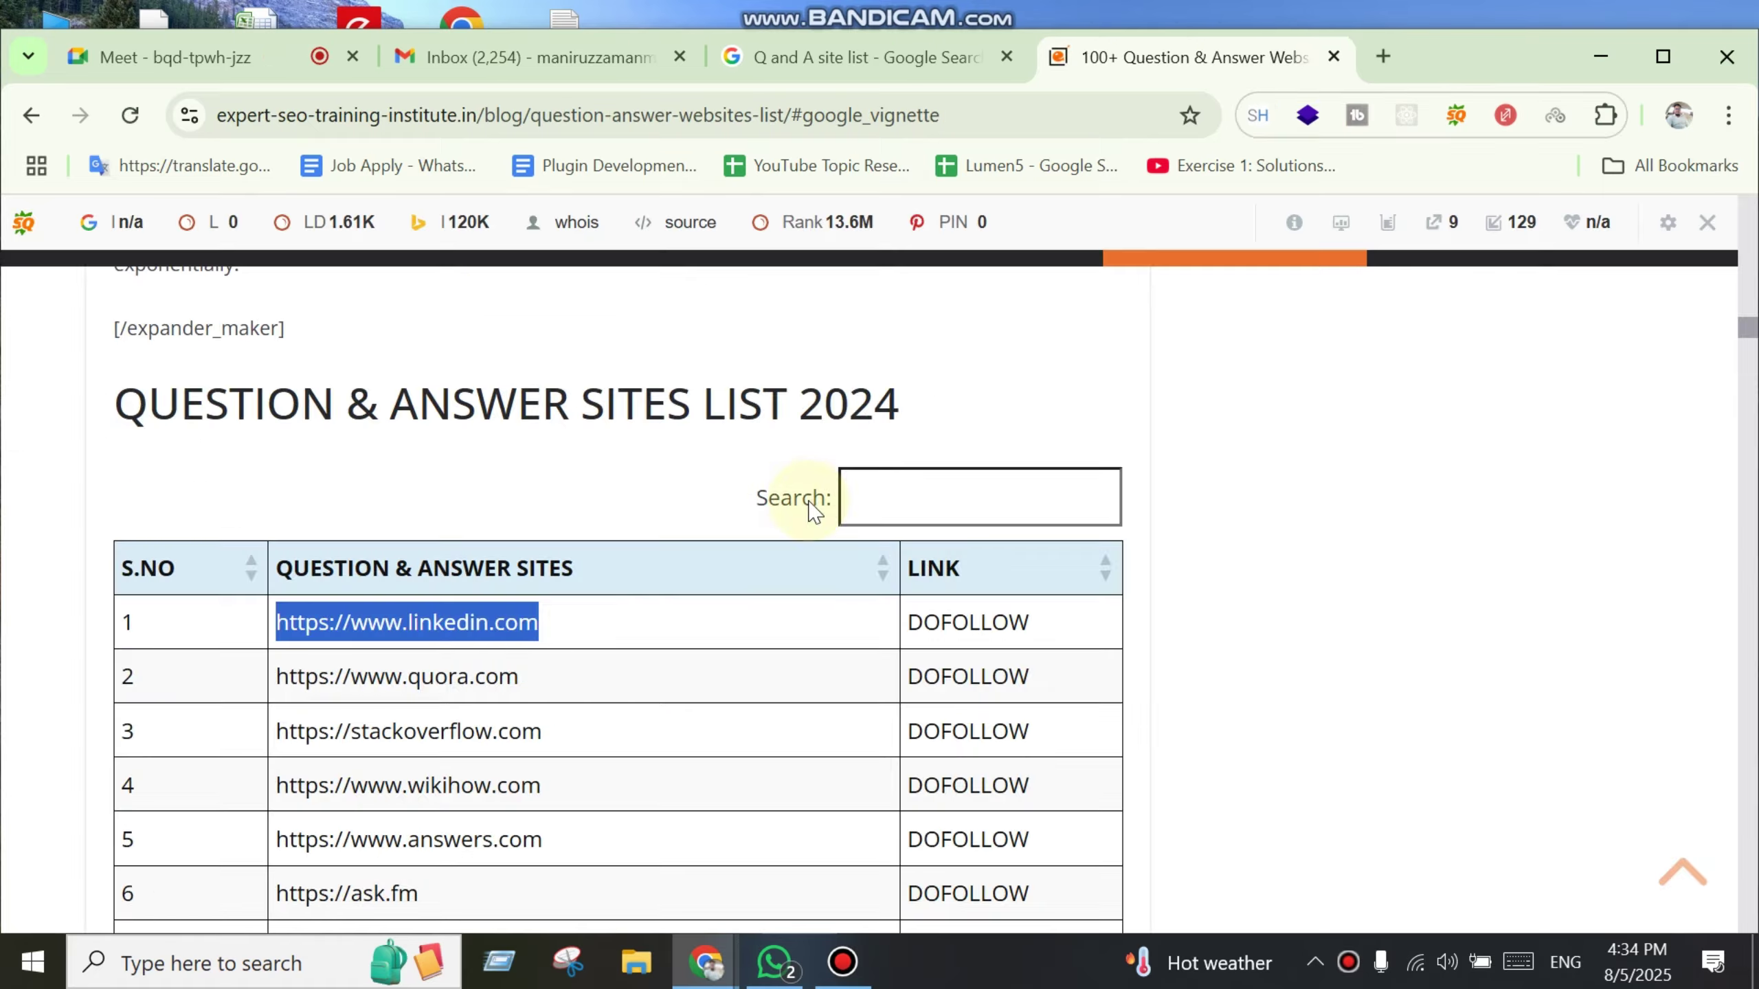
scroll(805, 503, down, 15)
Step: Dismiss the ad and copy the answers.yahoo.com address from row 7 of the sites table
click(1063, 385)
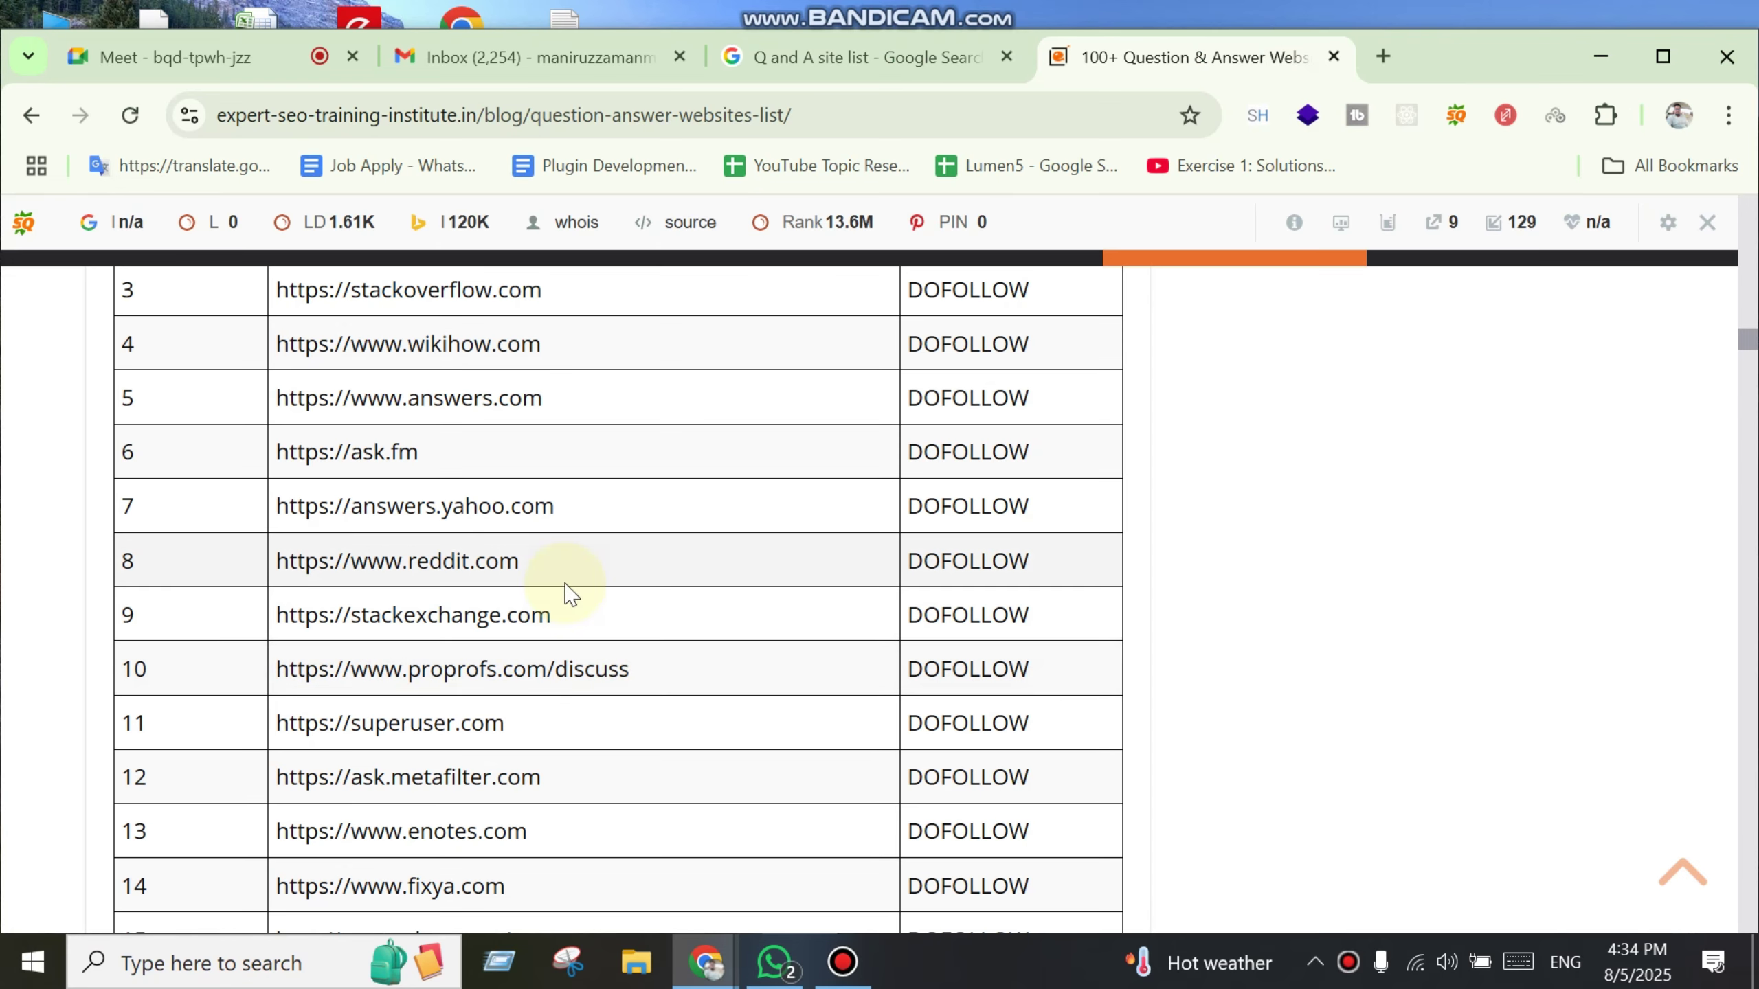
drag(588, 510, 357, 500)
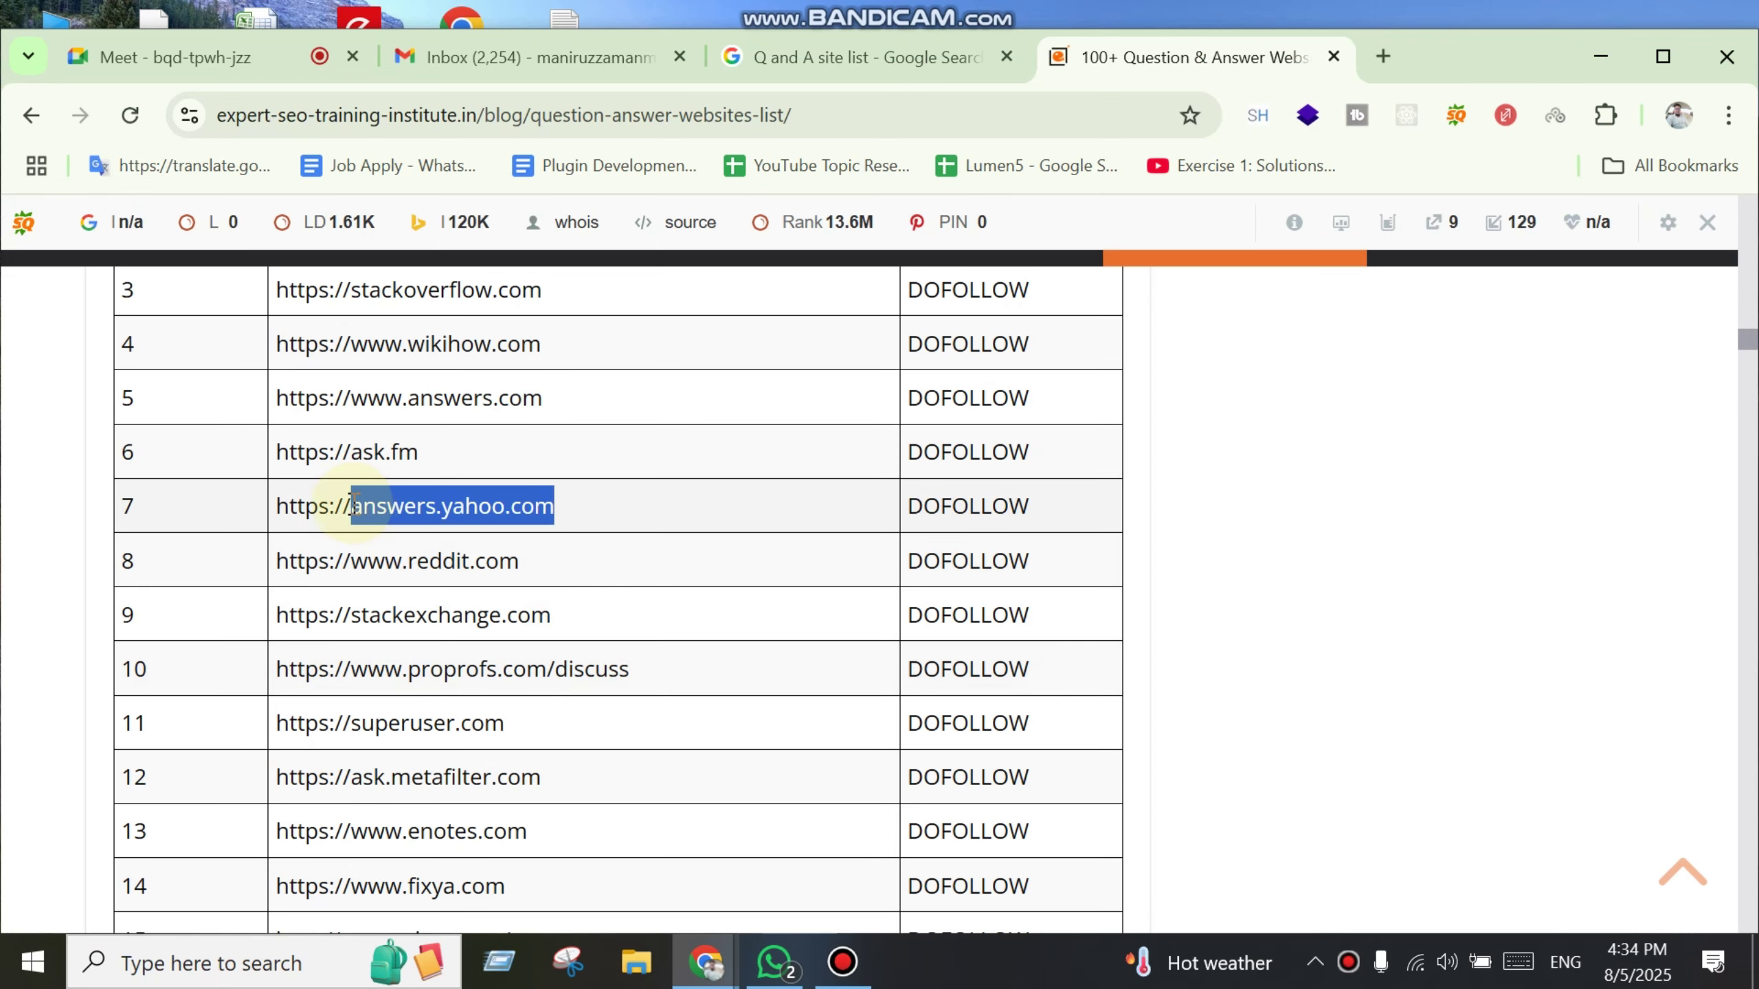
key(ctrl+c)
key(ctrl+t)
Step: Go to answers.yahoo.com and start signing in to Yahoo with a Google account
key(ctrl+v)
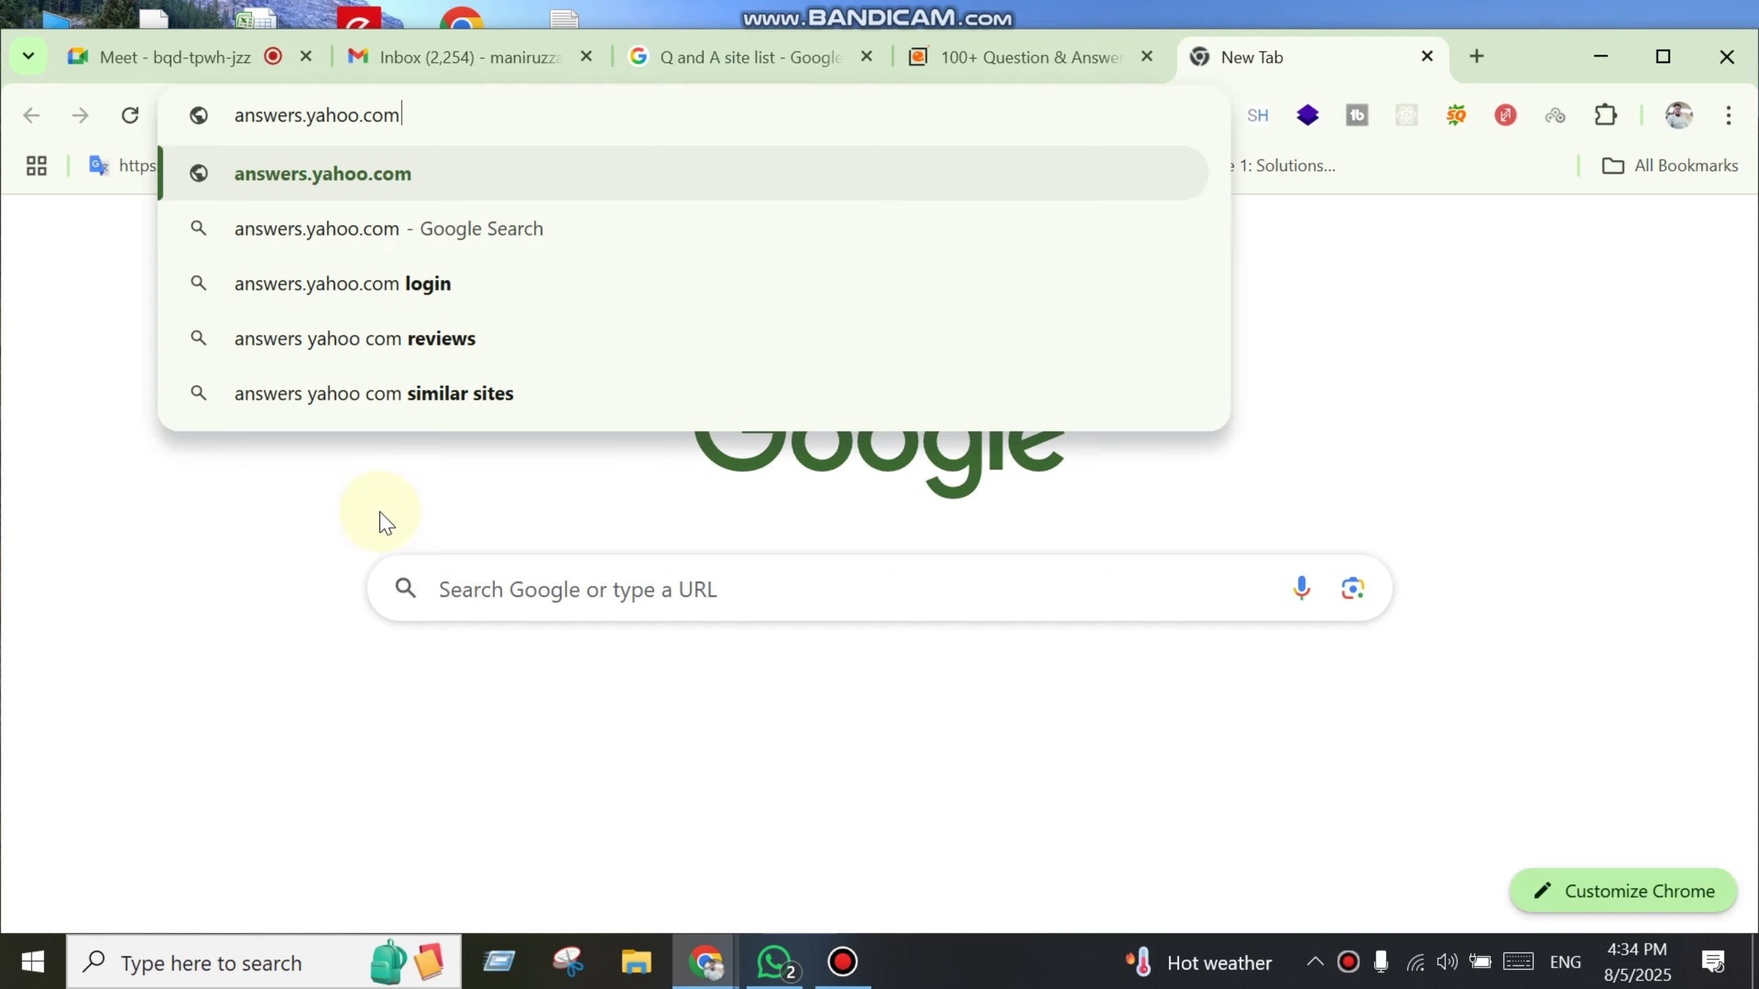
key(Return)
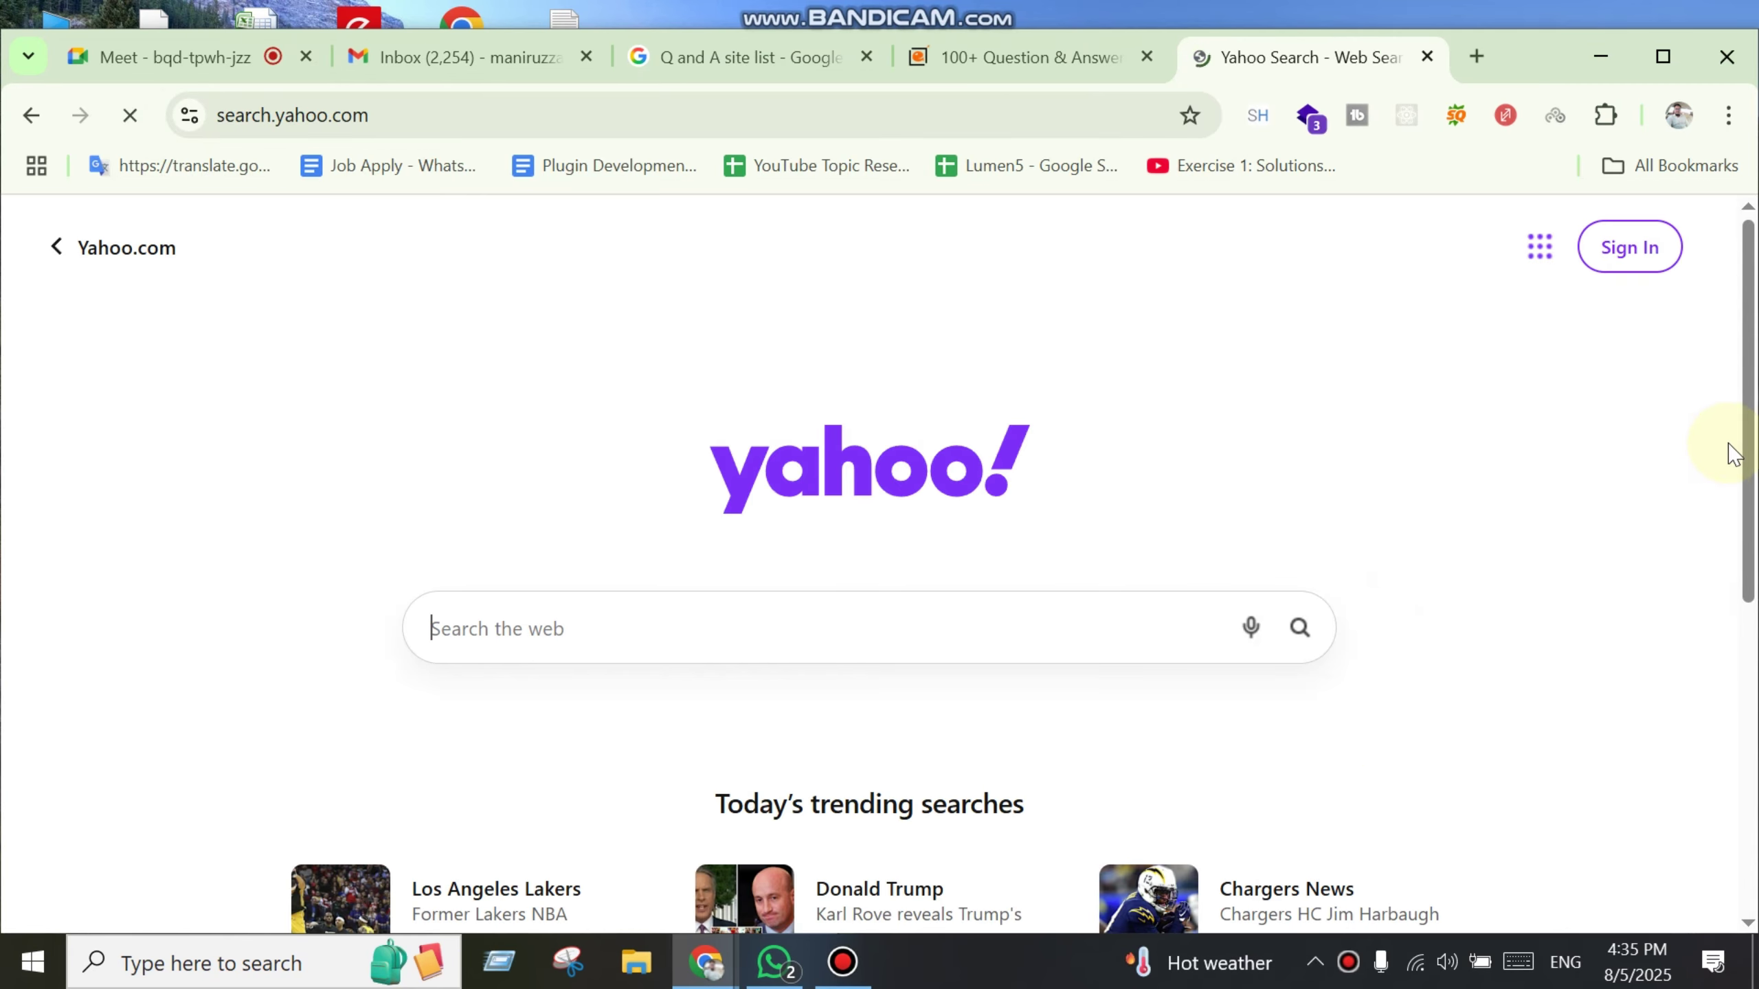
click(1635, 248)
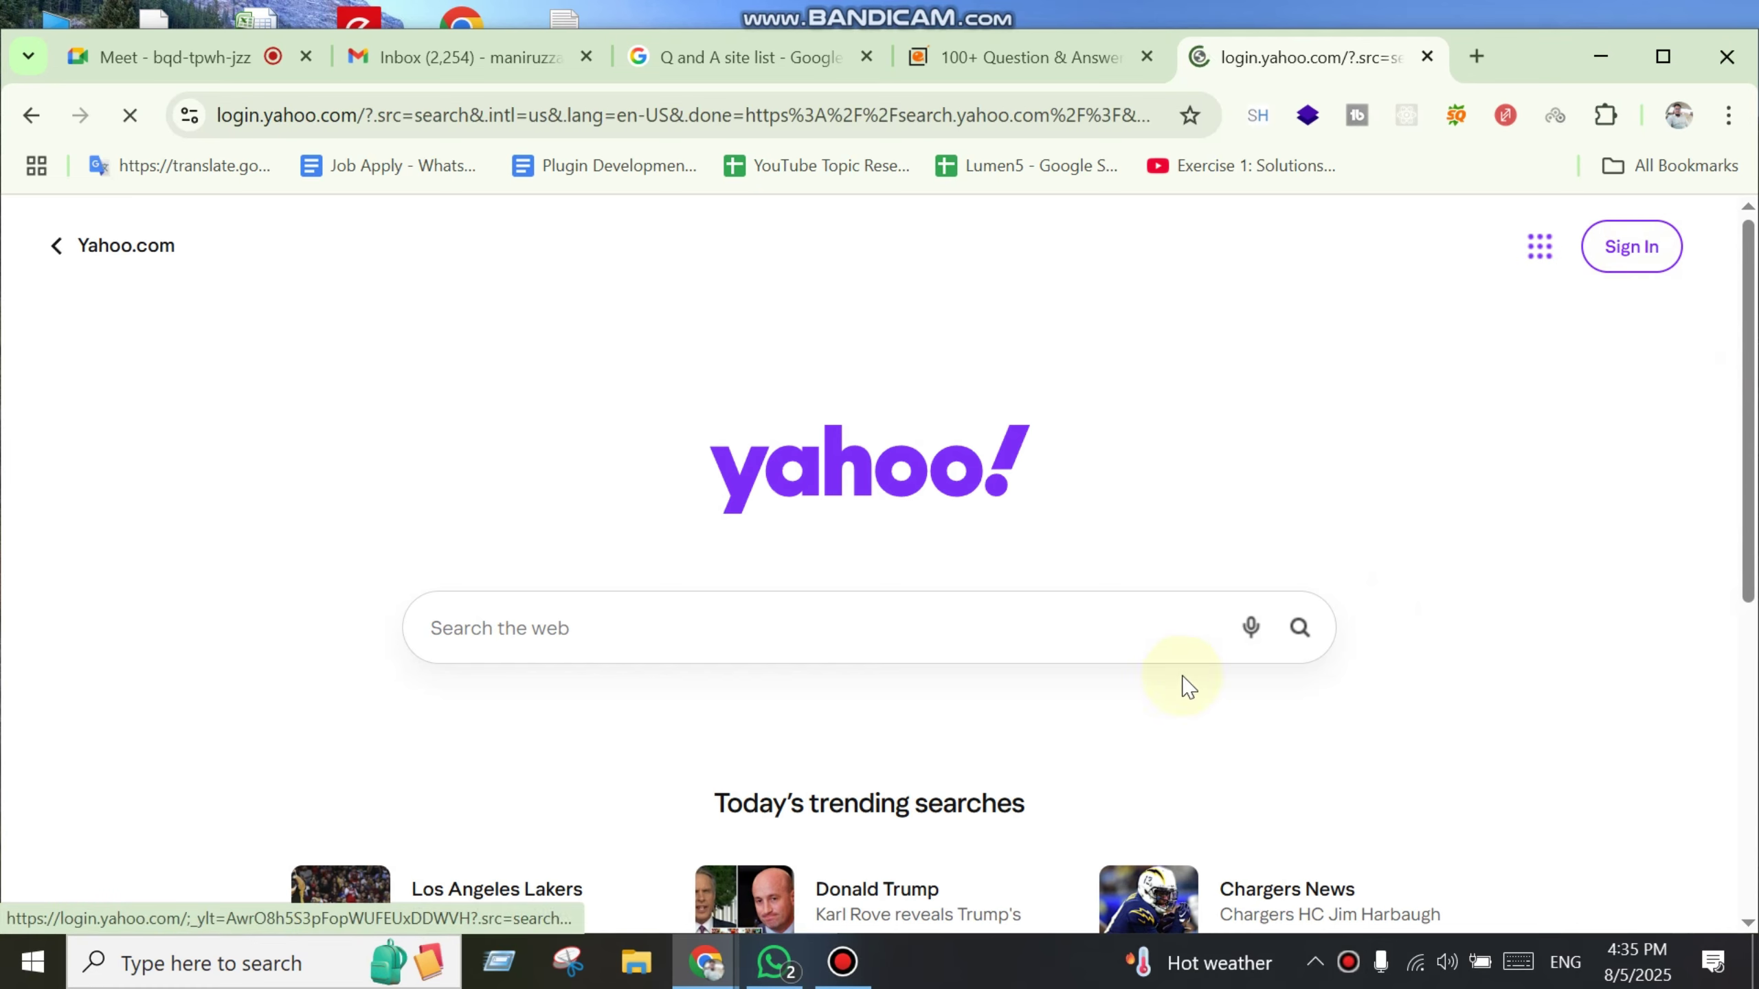
scroll(1677, 623, down, 4)
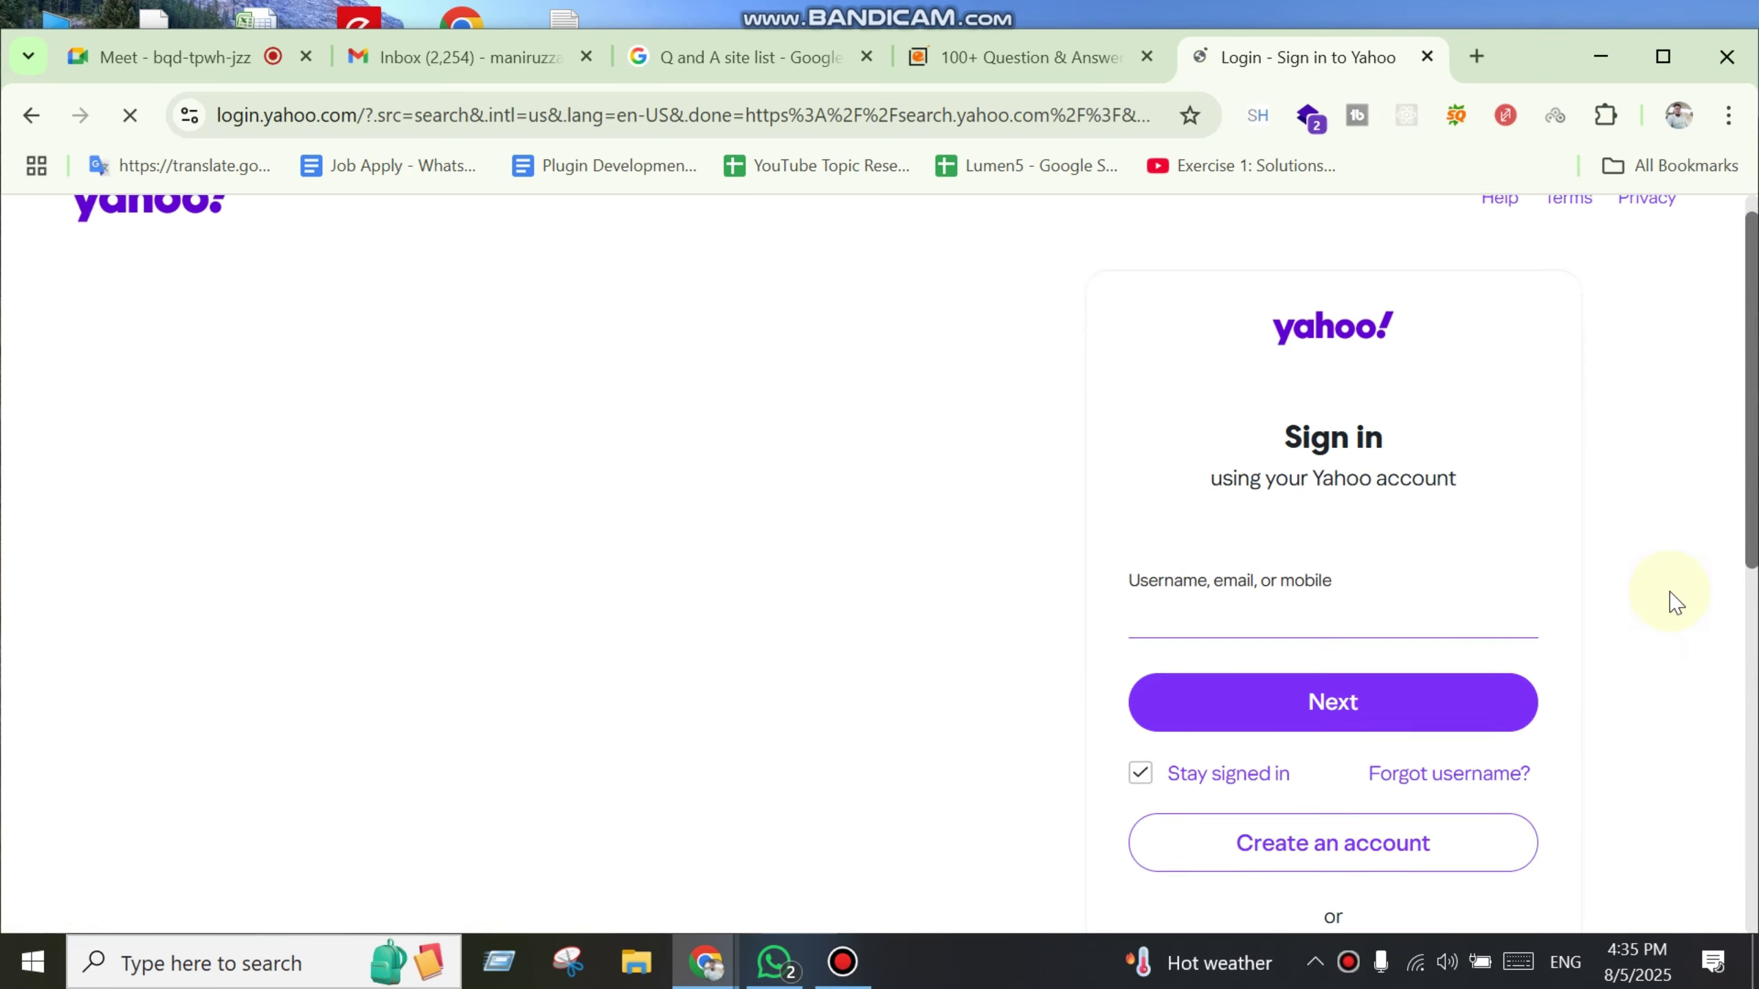
click(1347, 778)
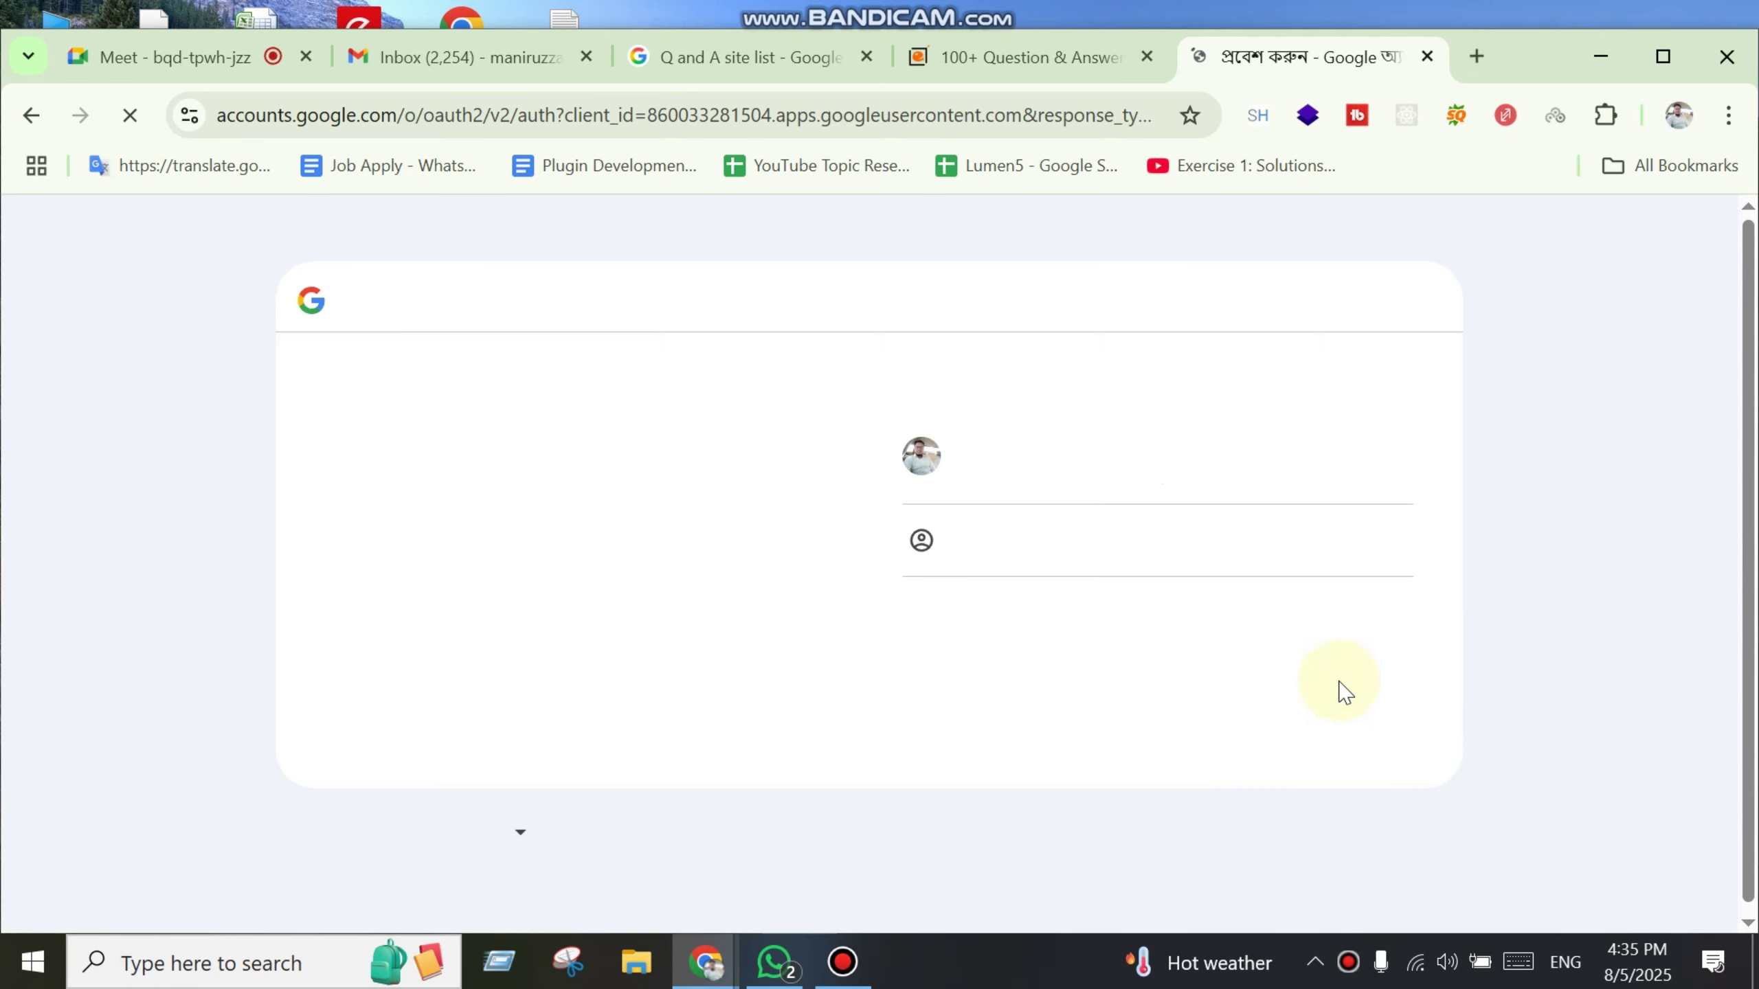
click(1080, 456)
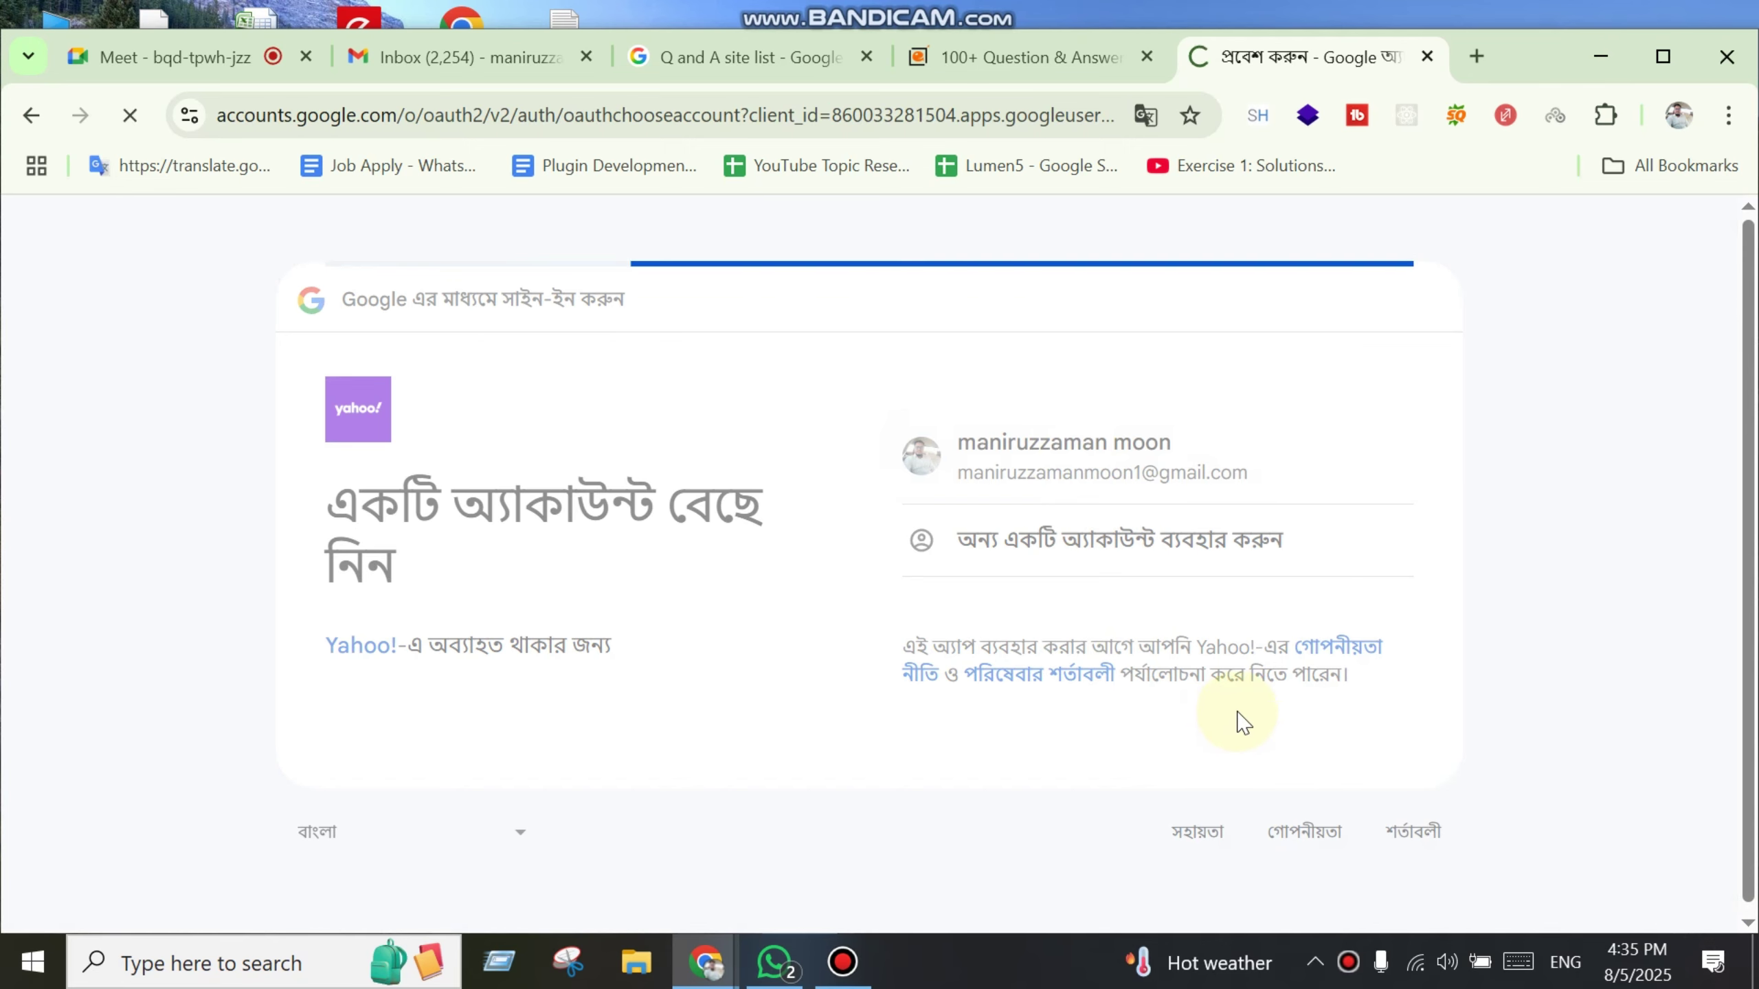
Step: Approve sharing Google account details with Yahoo and submit the birth year 1990
scroll(1272, 779, down, 3)
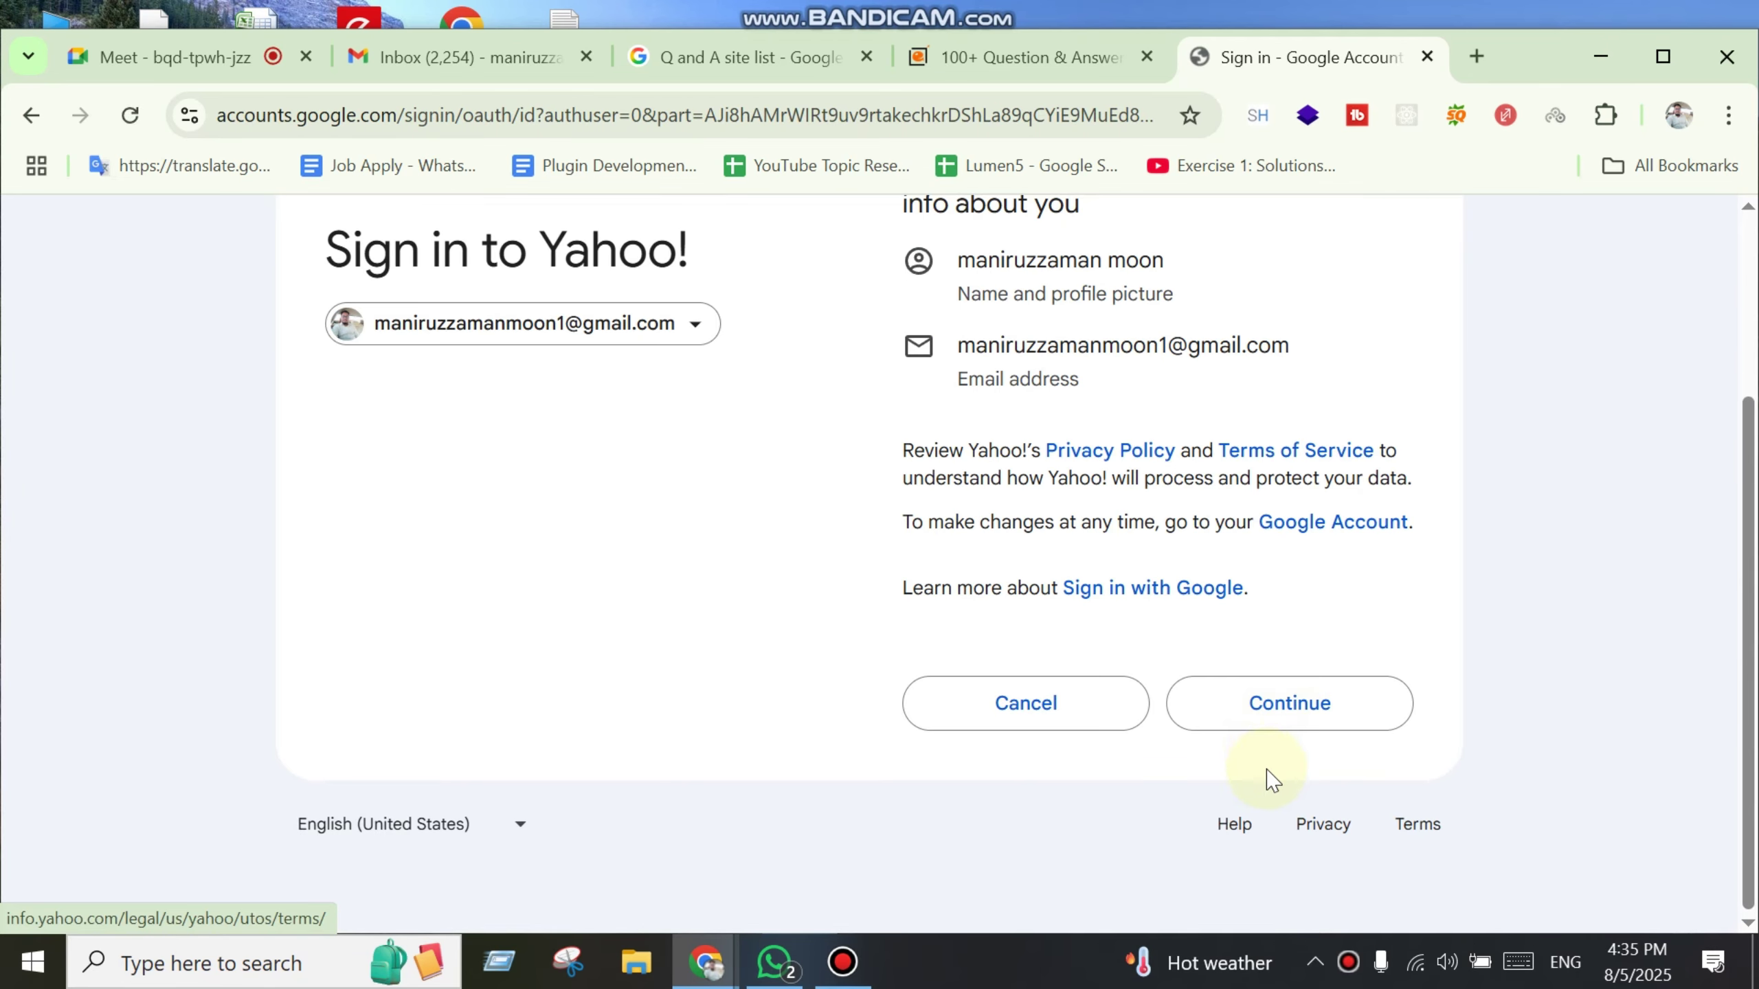
click(1268, 719)
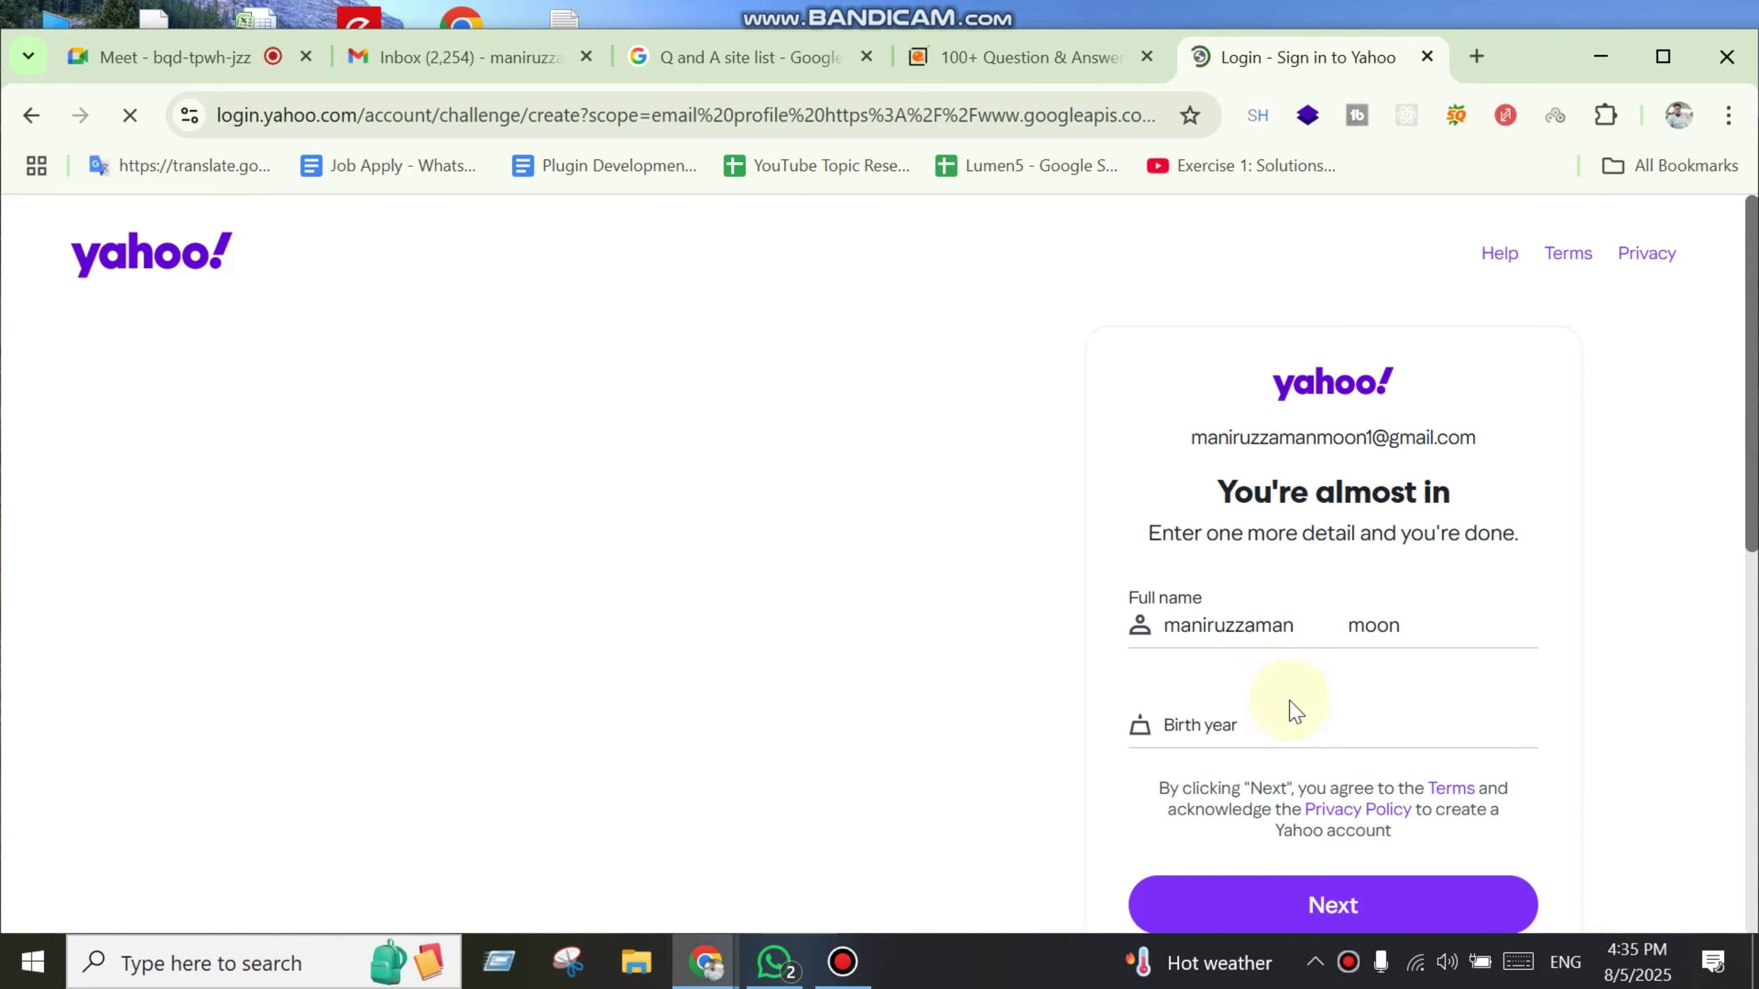
scroll(1295, 707, down, 3)
click(1278, 450)
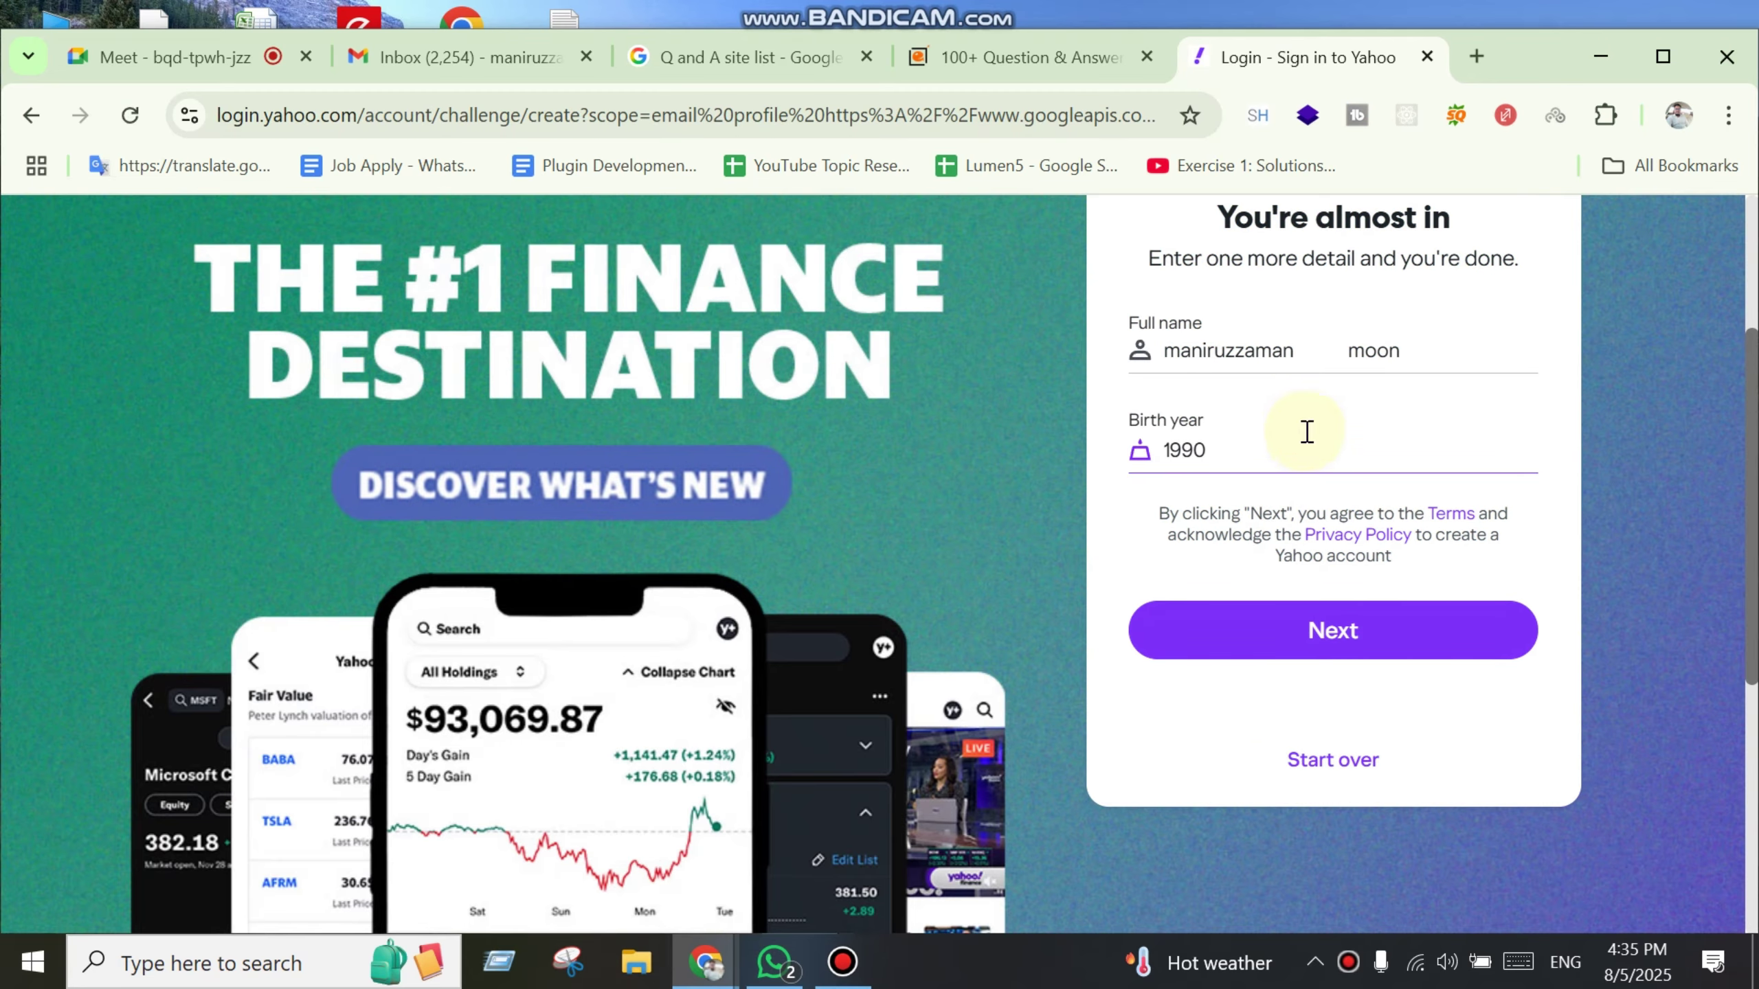
click(1330, 631)
scroll(983, 699, up, 3)
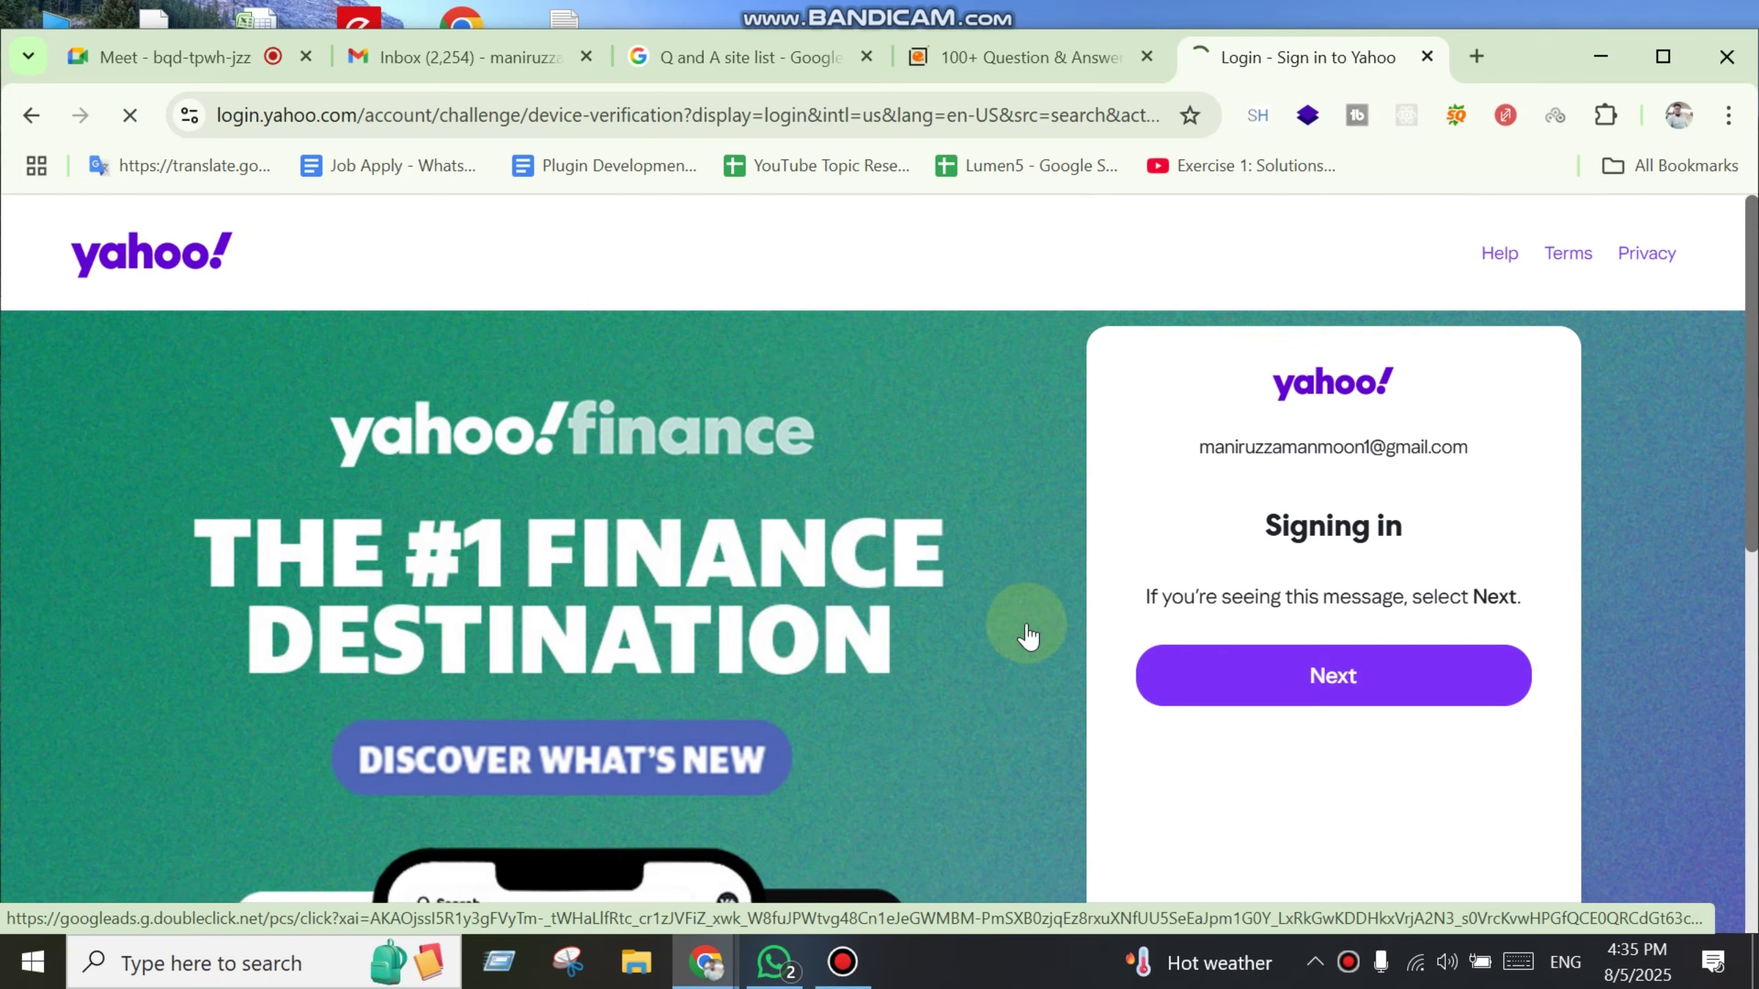
Step: Continue signing in to the new Yahoo account and respond to the passkey setup prompt
click(1431, 652)
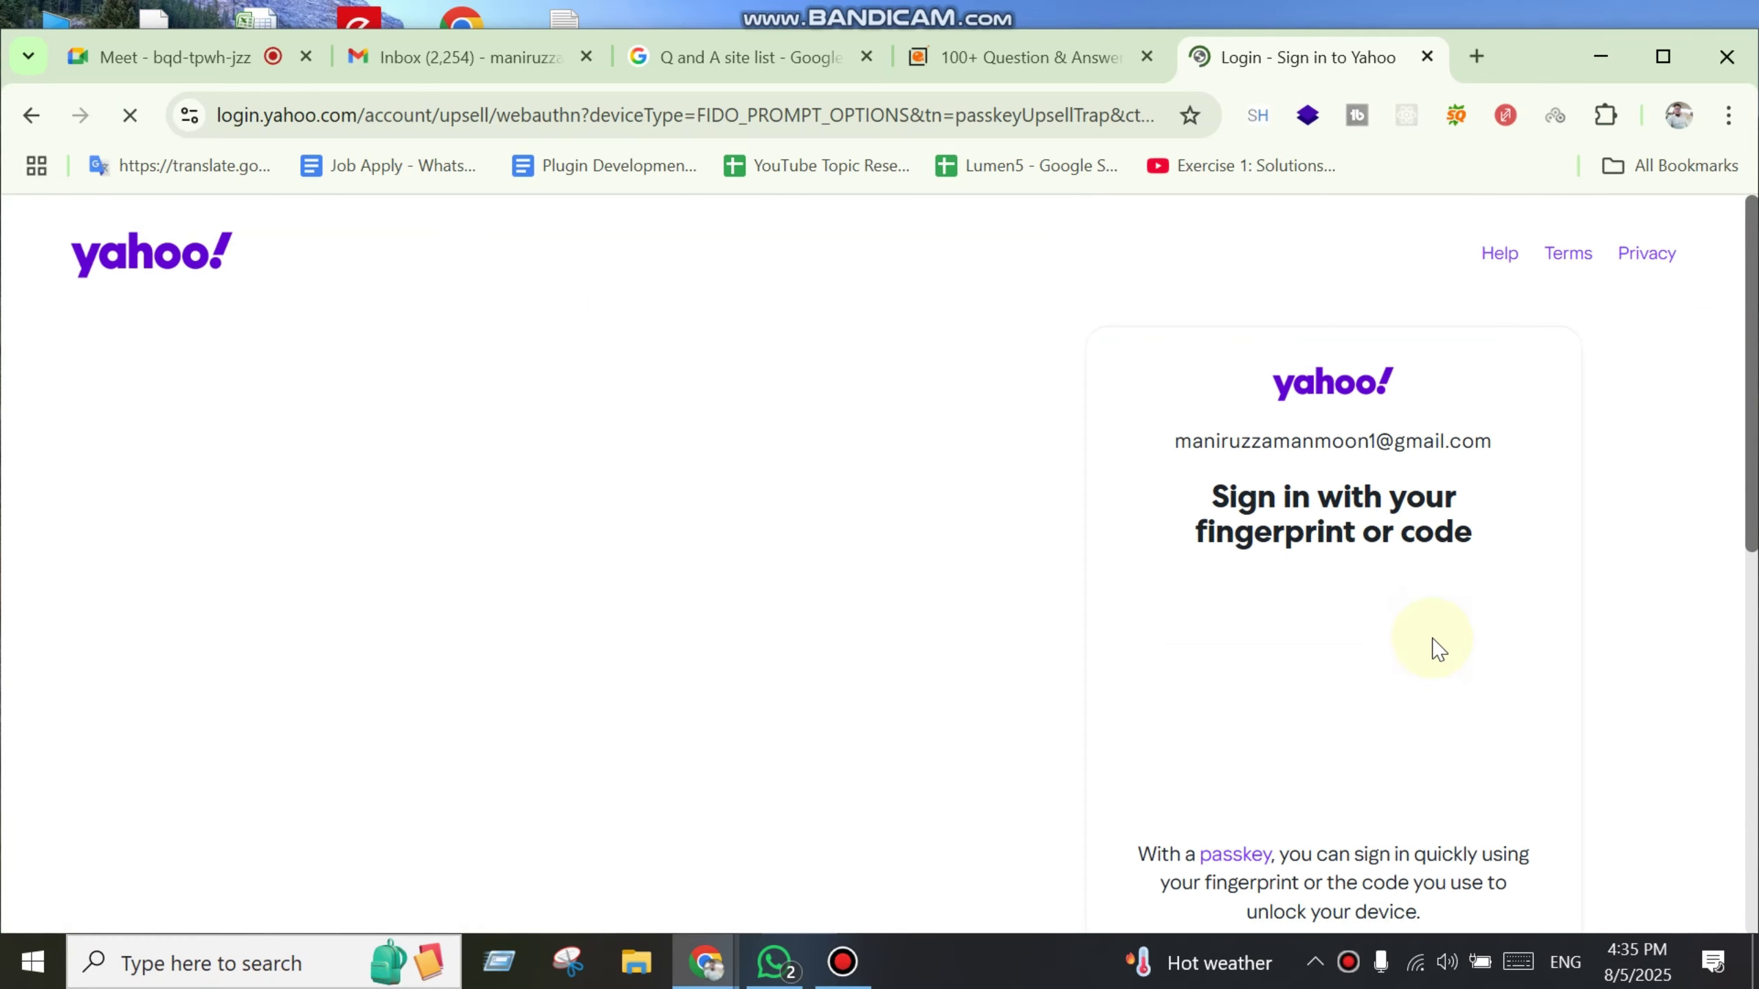
scroll(1436, 655, down, 3)
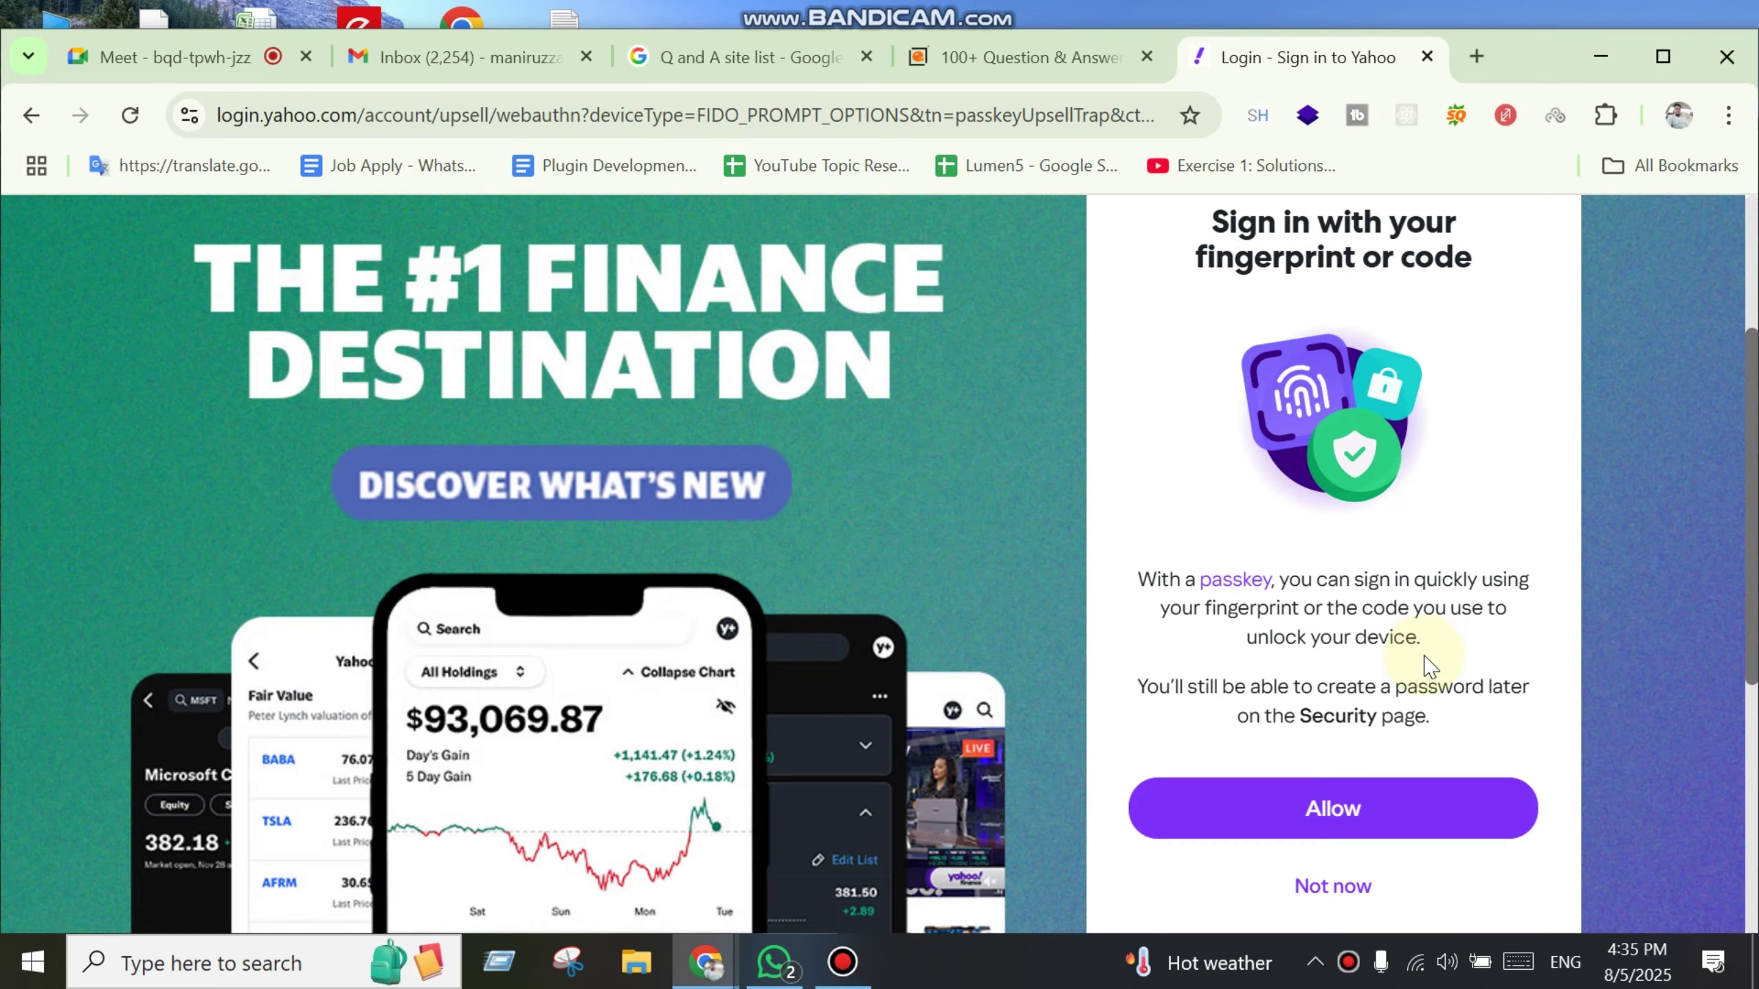
click(842, 962)
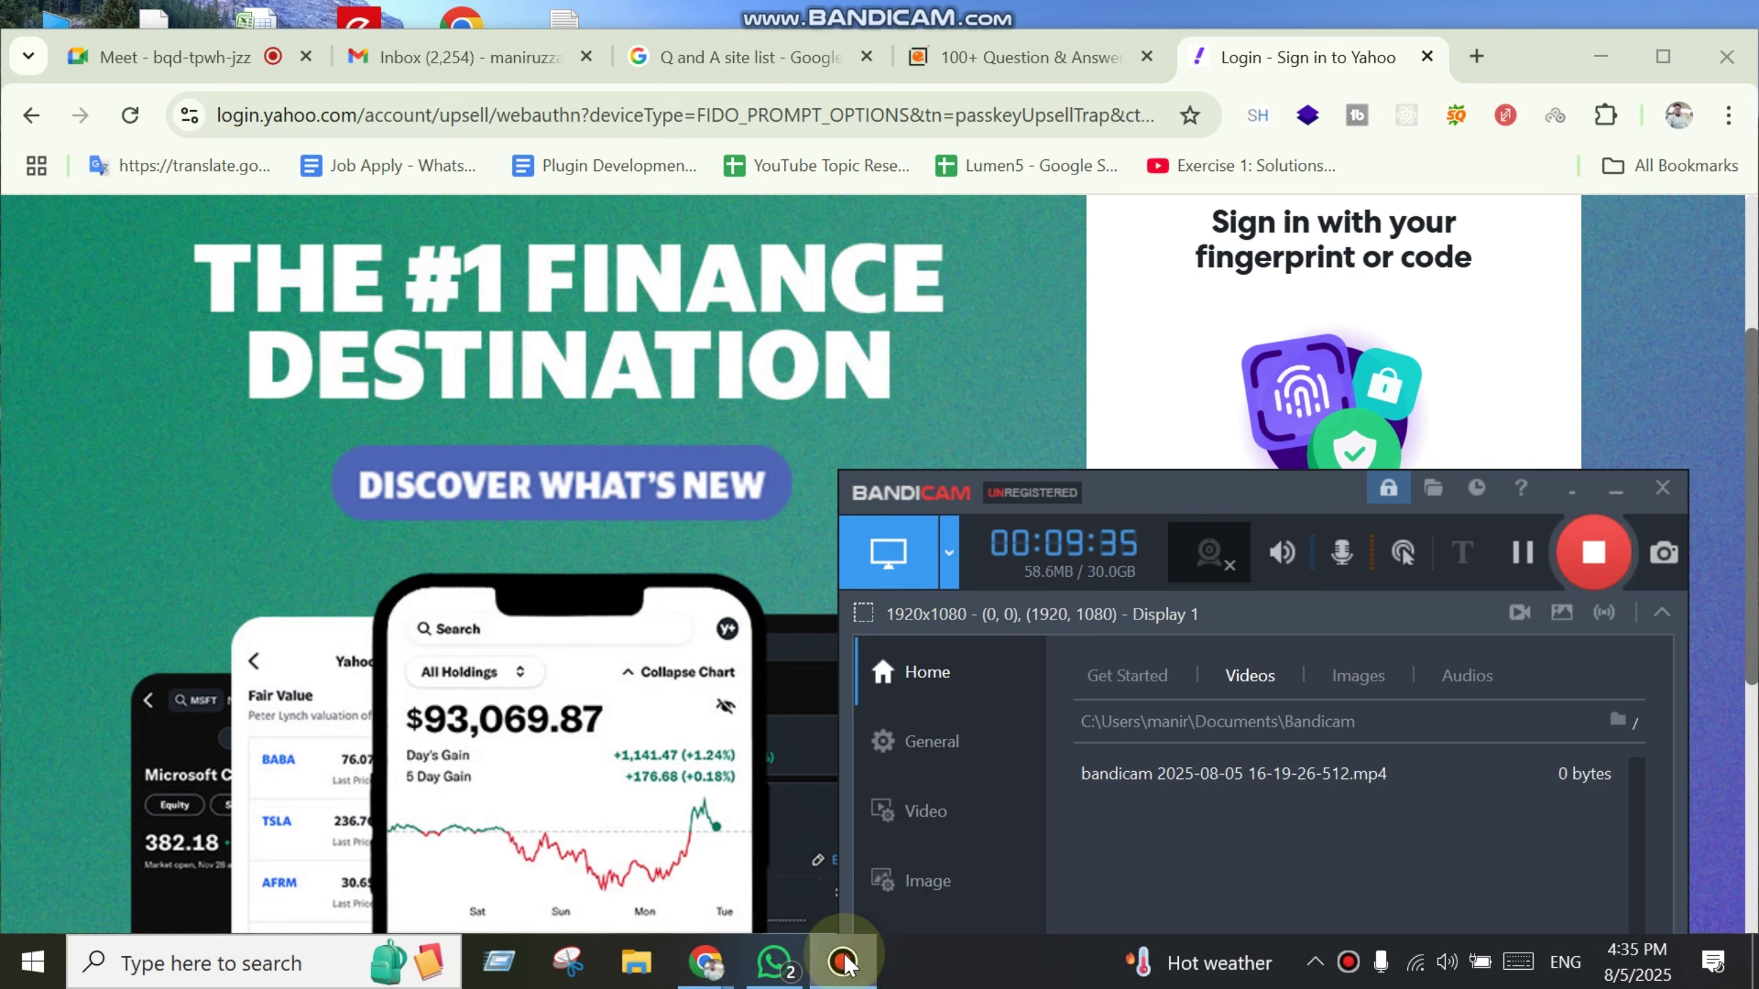
click(1159, 331)
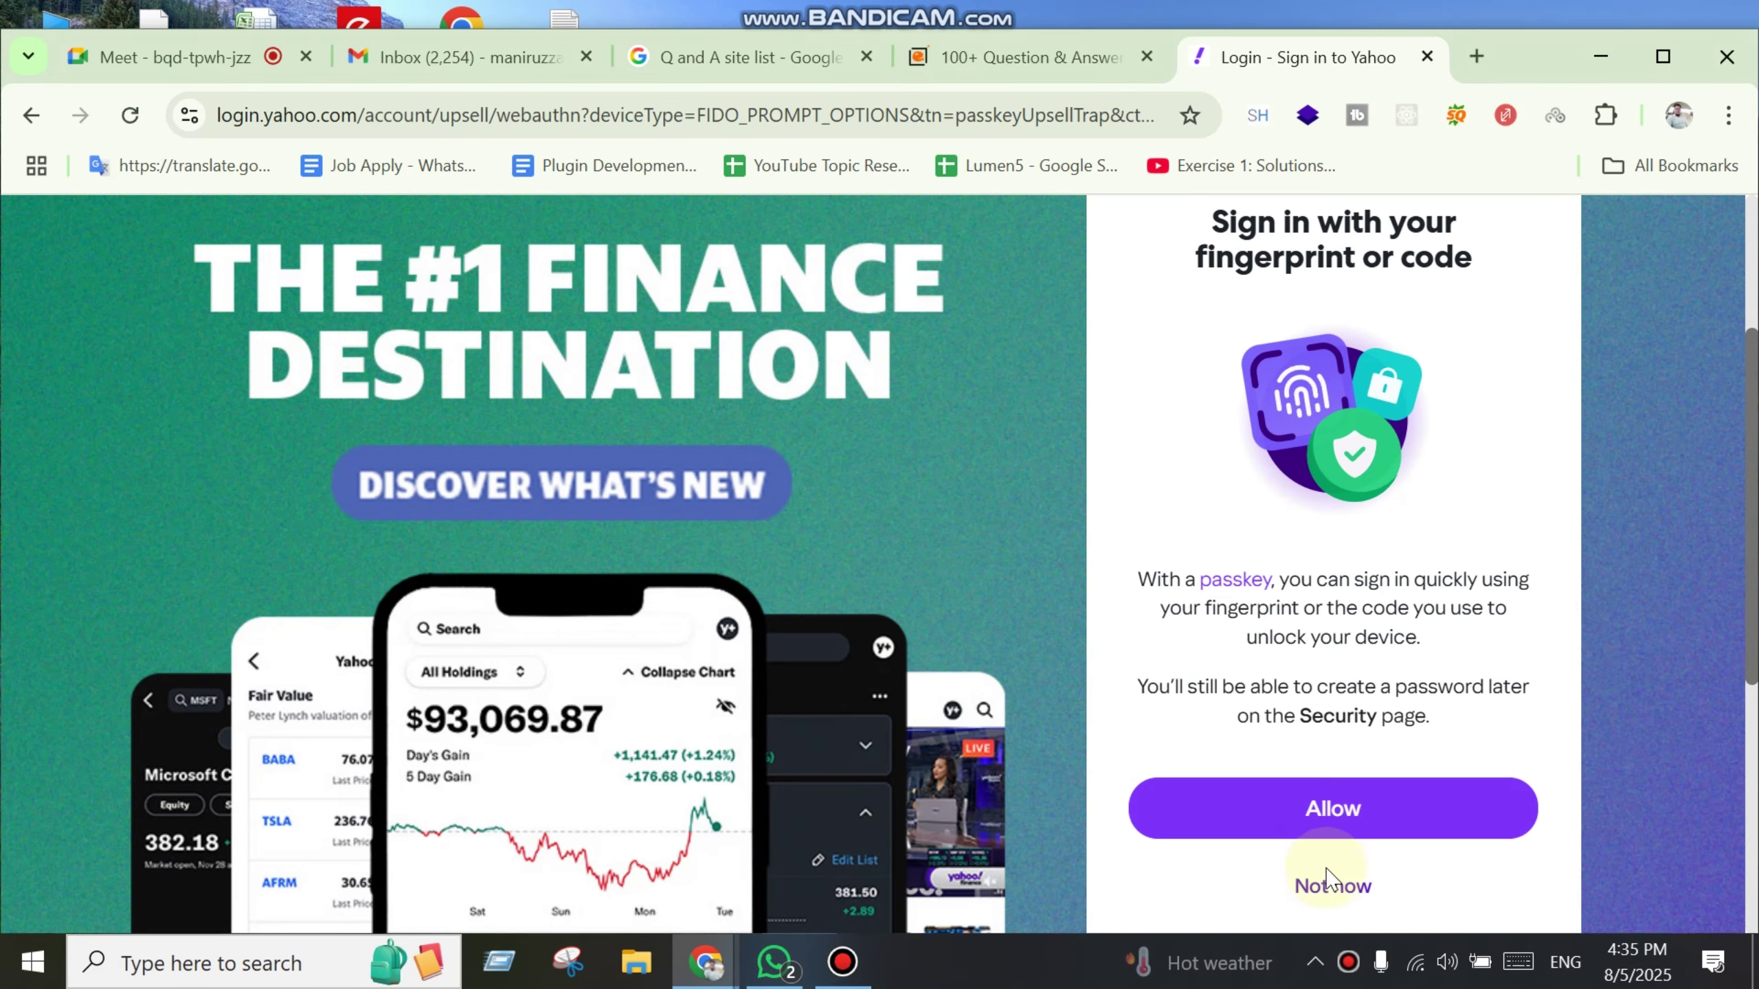
click(1309, 808)
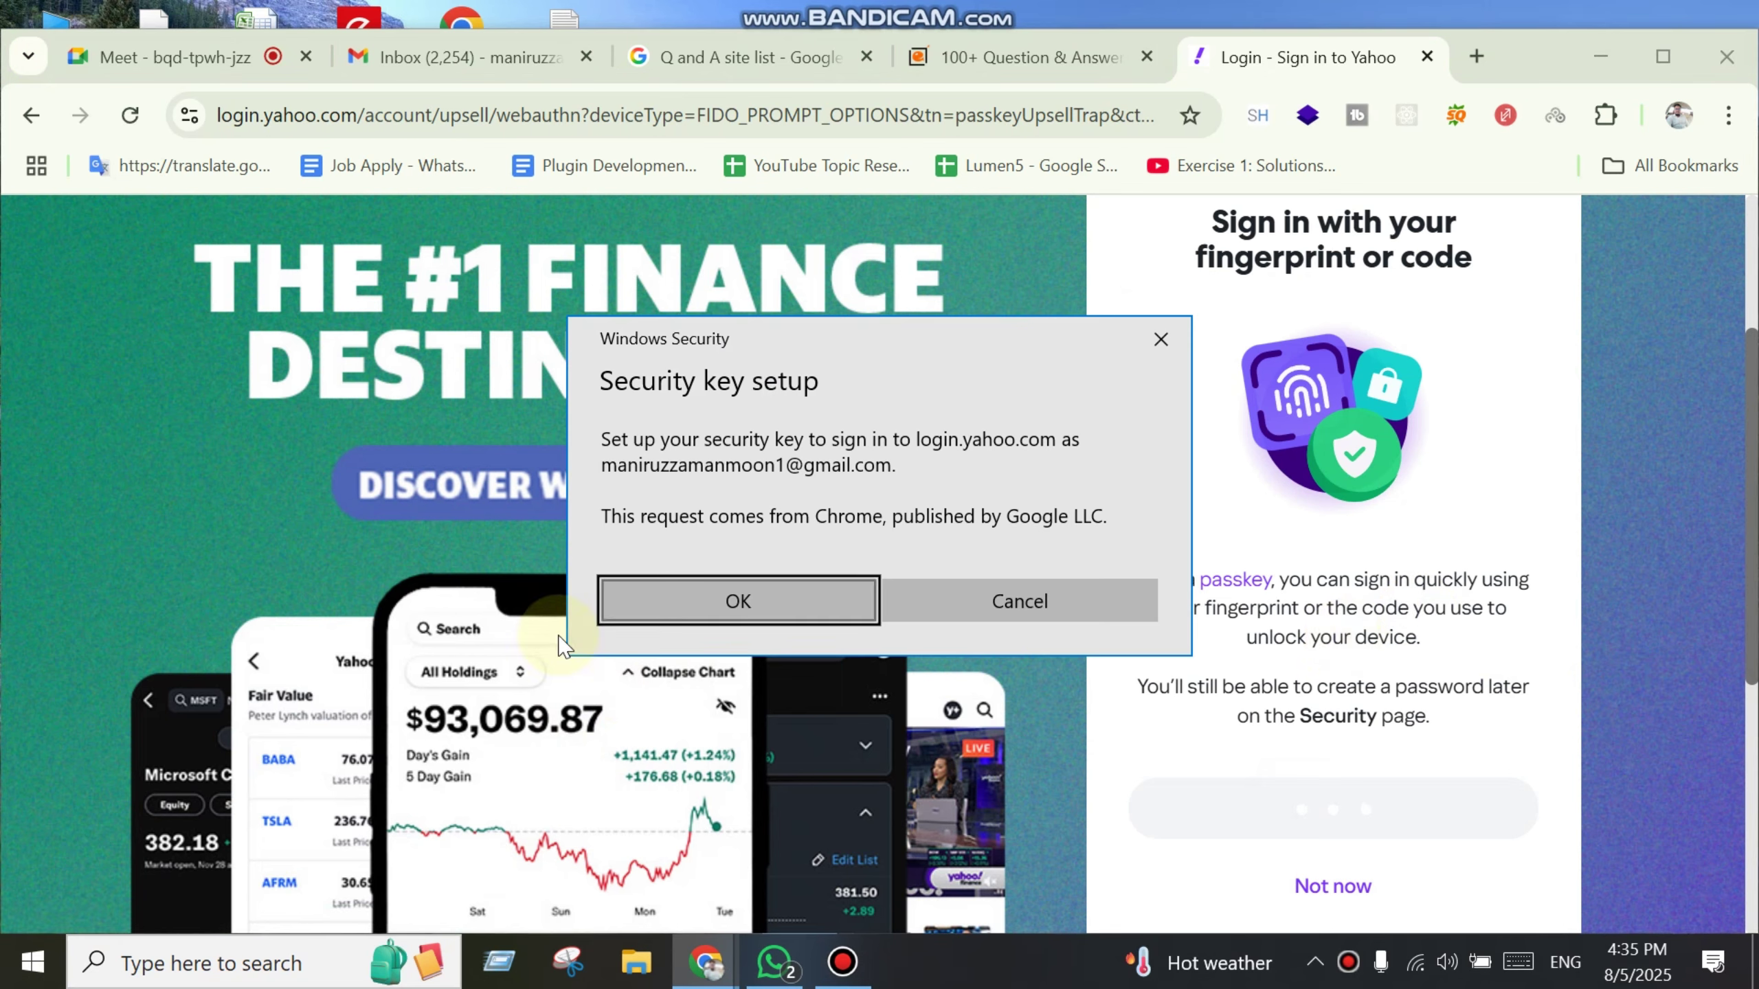
click(724, 619)
Step: Cancel the security key prompts, skip the passkey, and finish the welcome page
click(1336, 887)
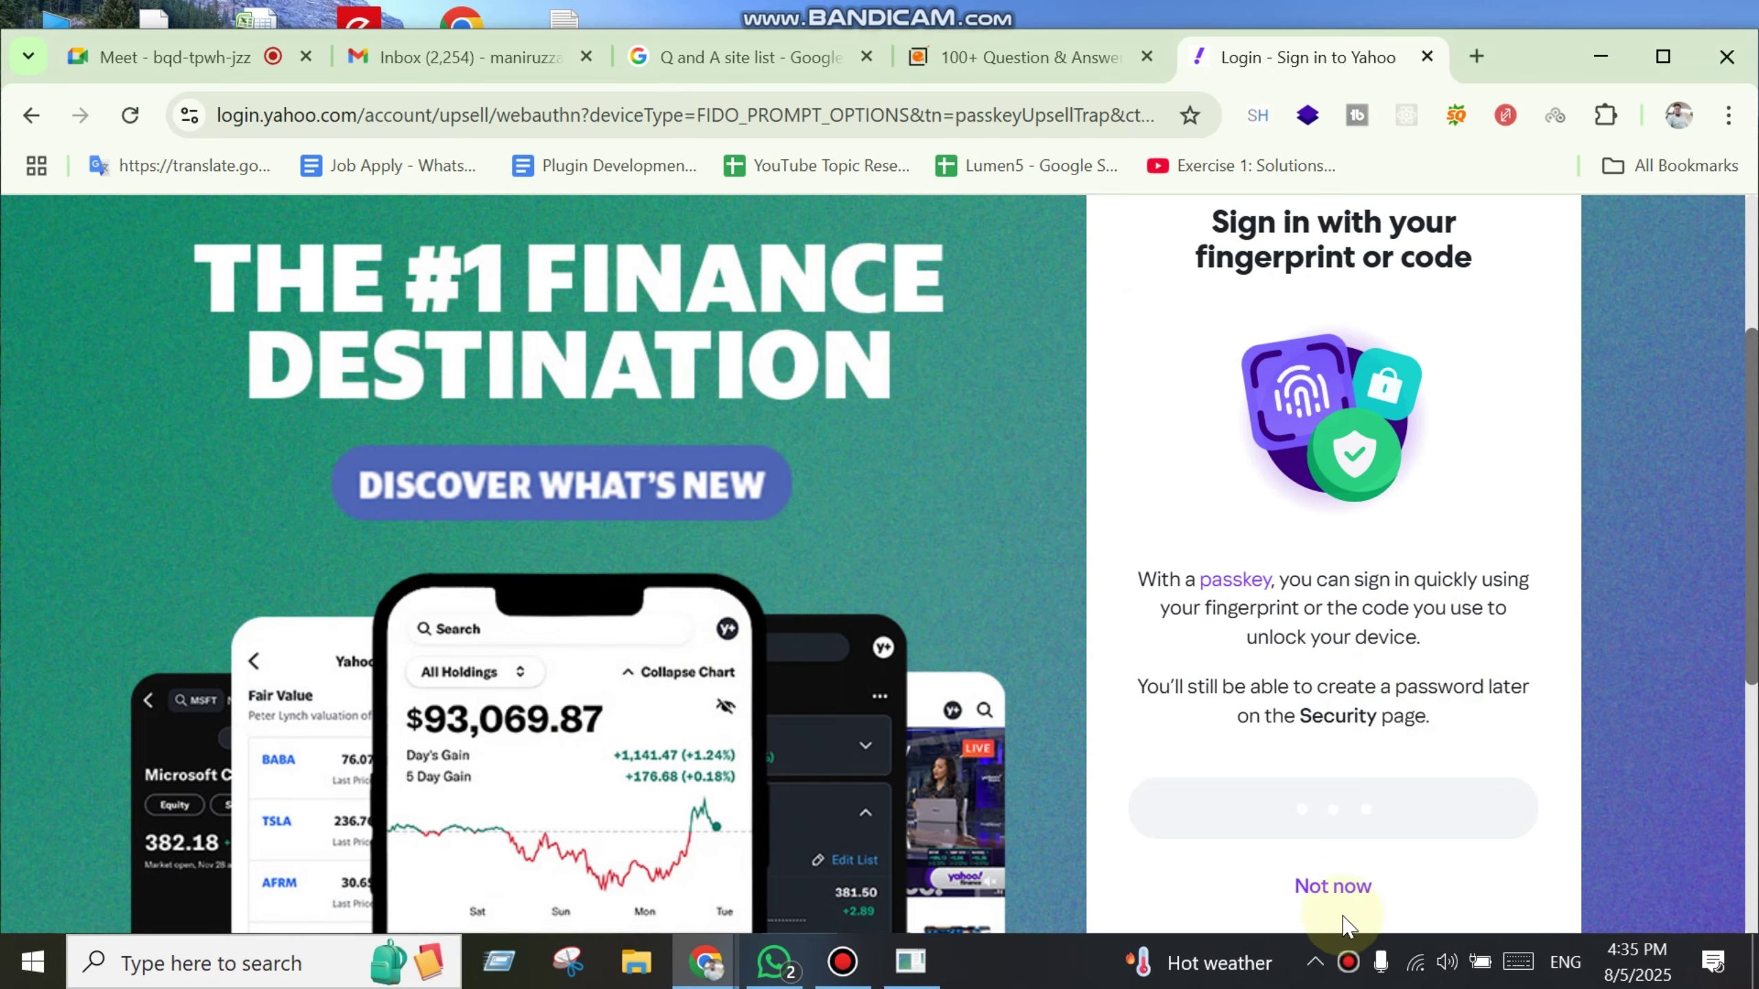
click(1122, 576)
click(1336, 887)
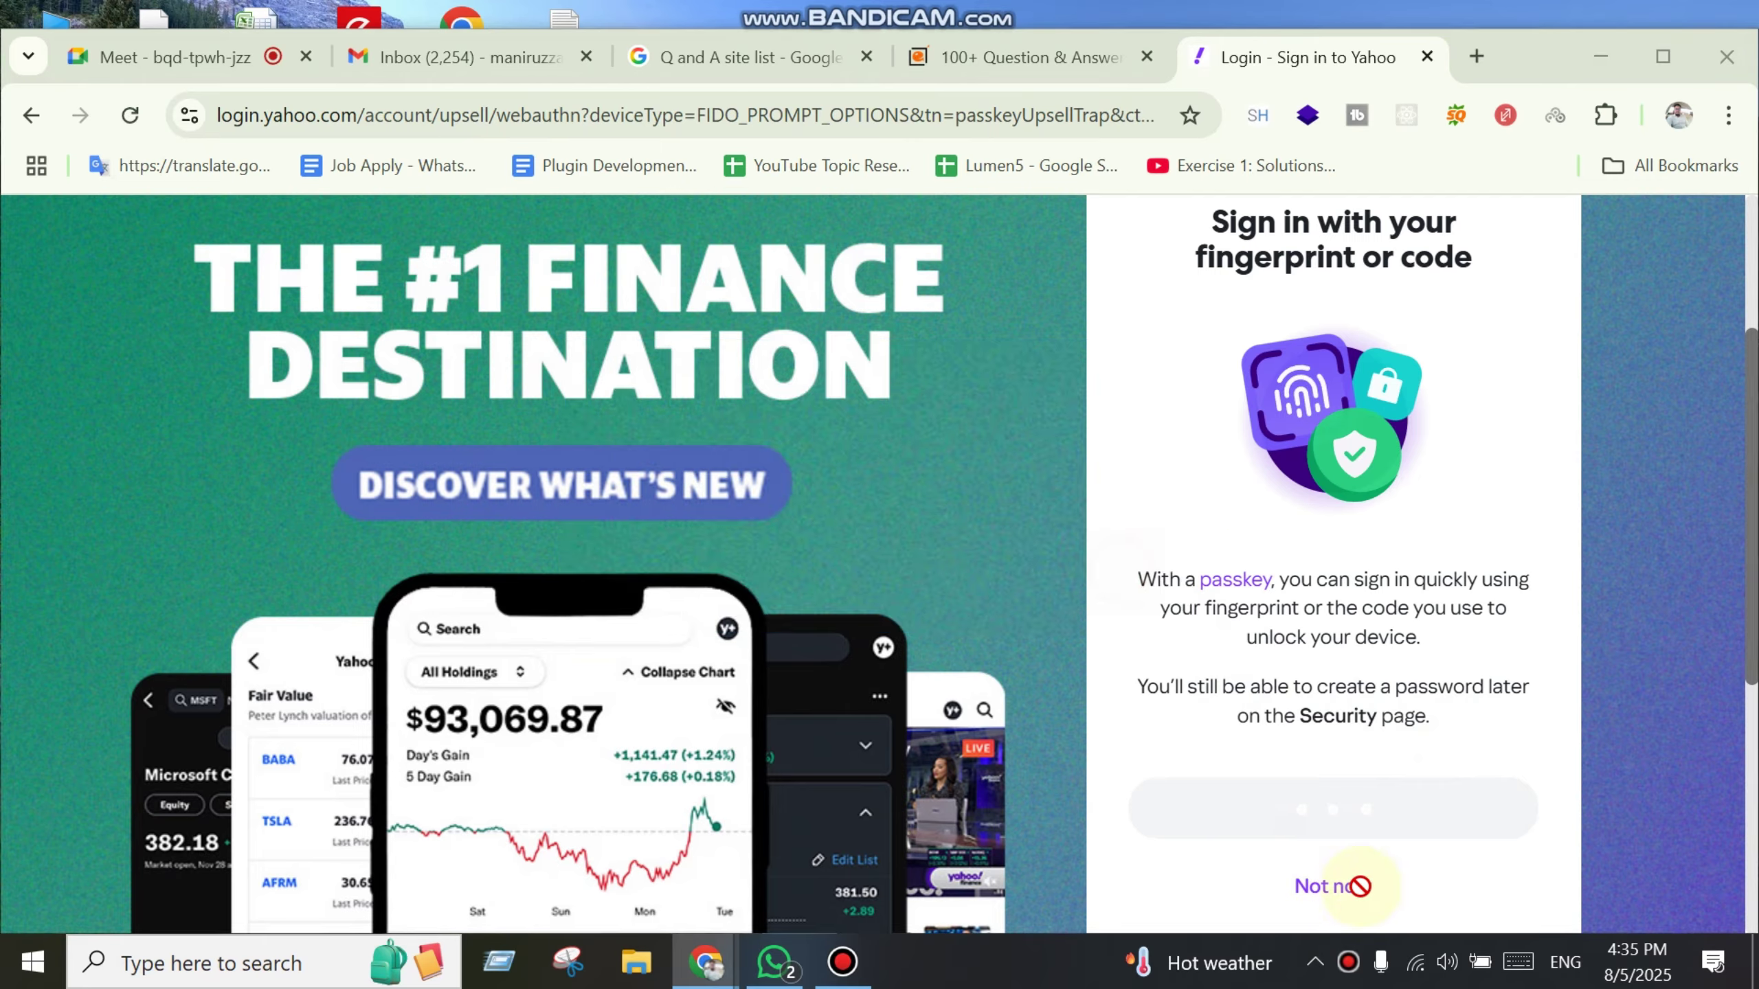
click(1130, 621)
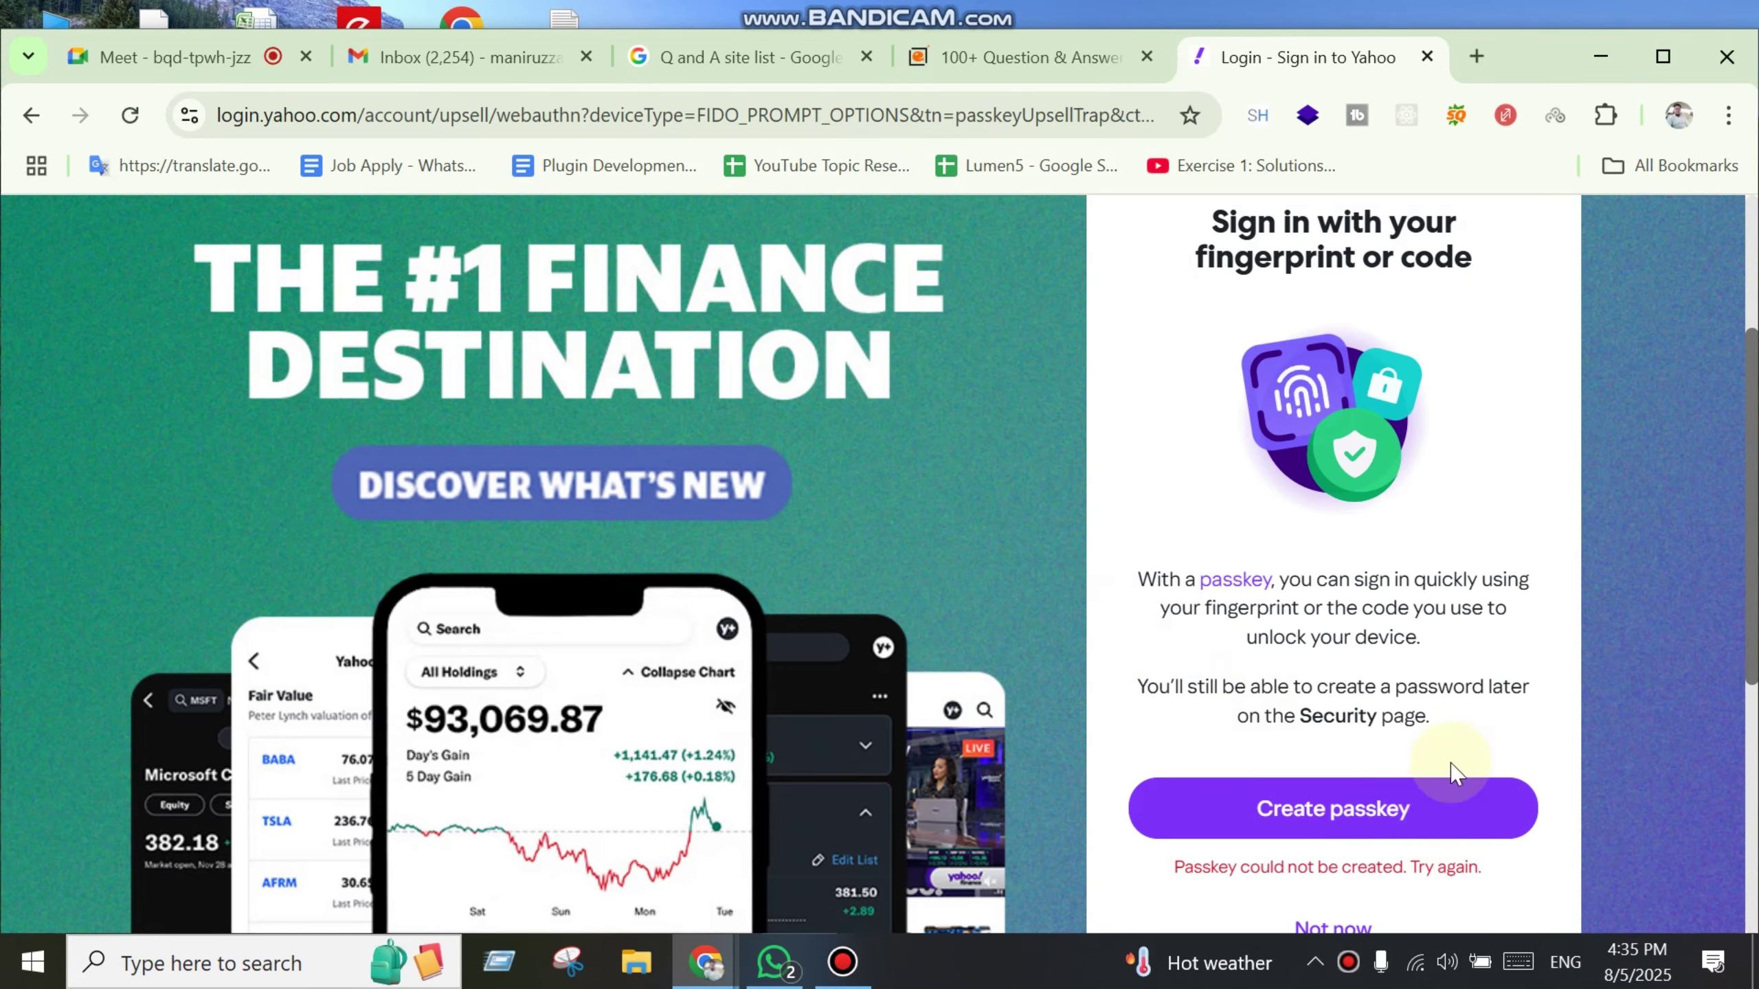
scroll(1335, 637, down, 3)
click(1341, 658)
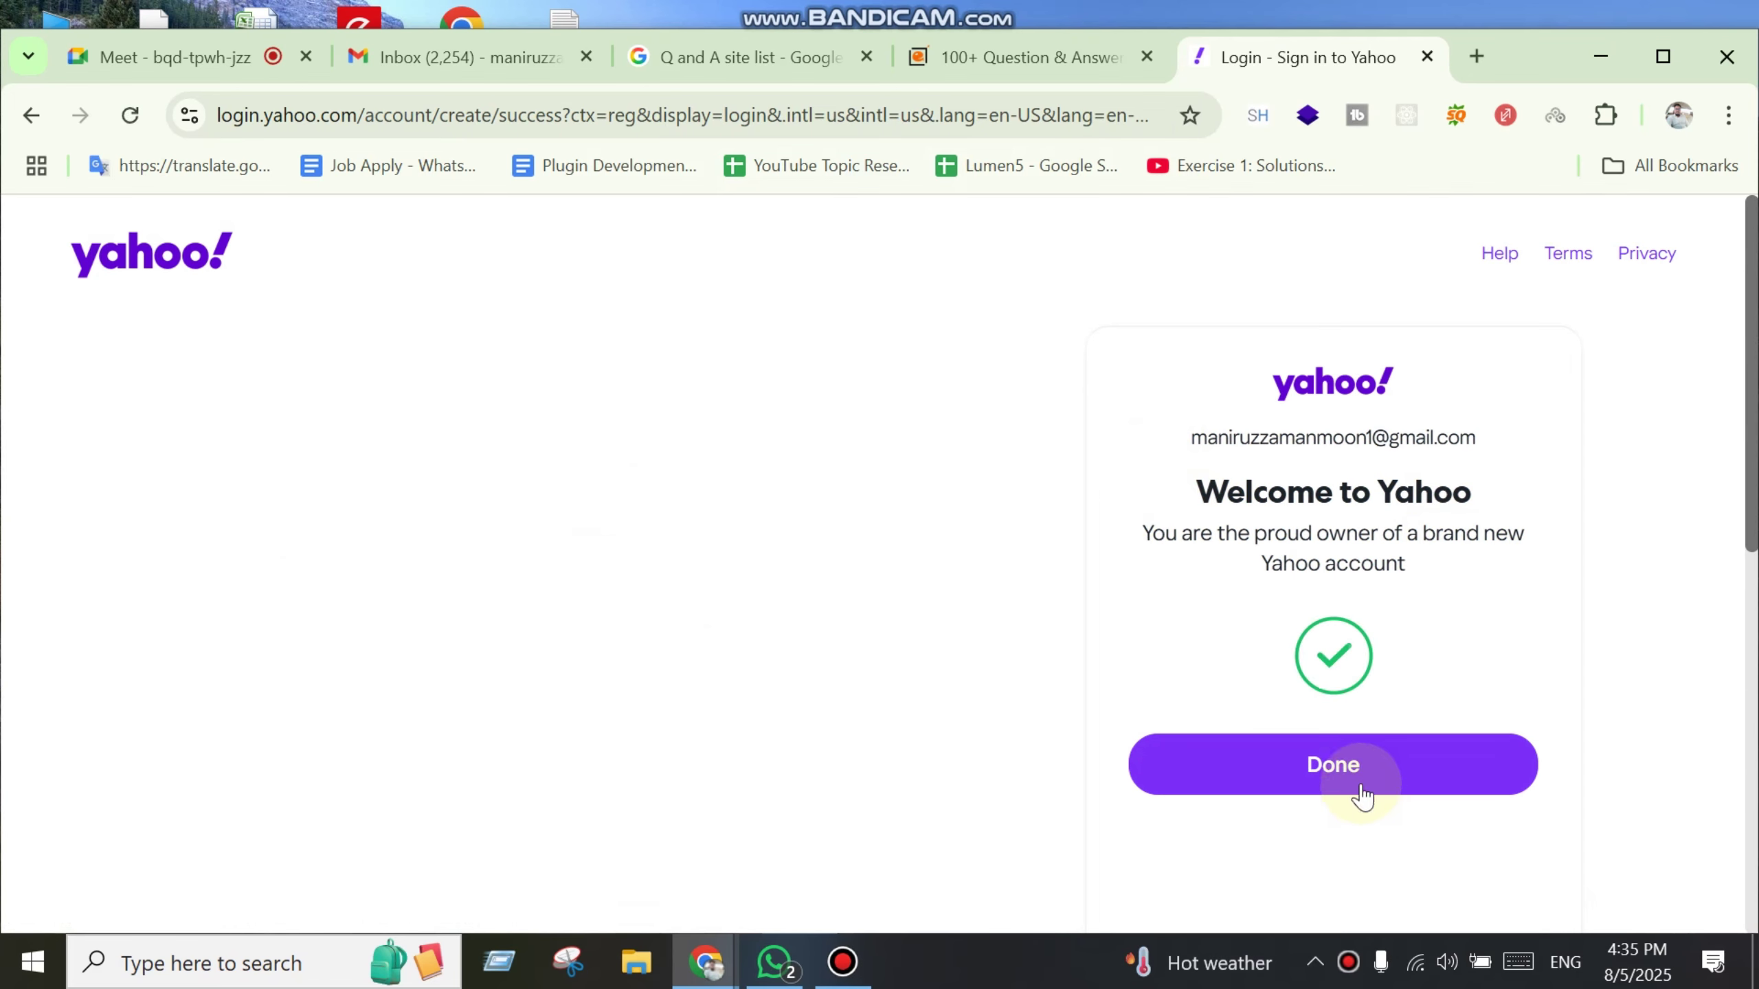
click(1357, 783)
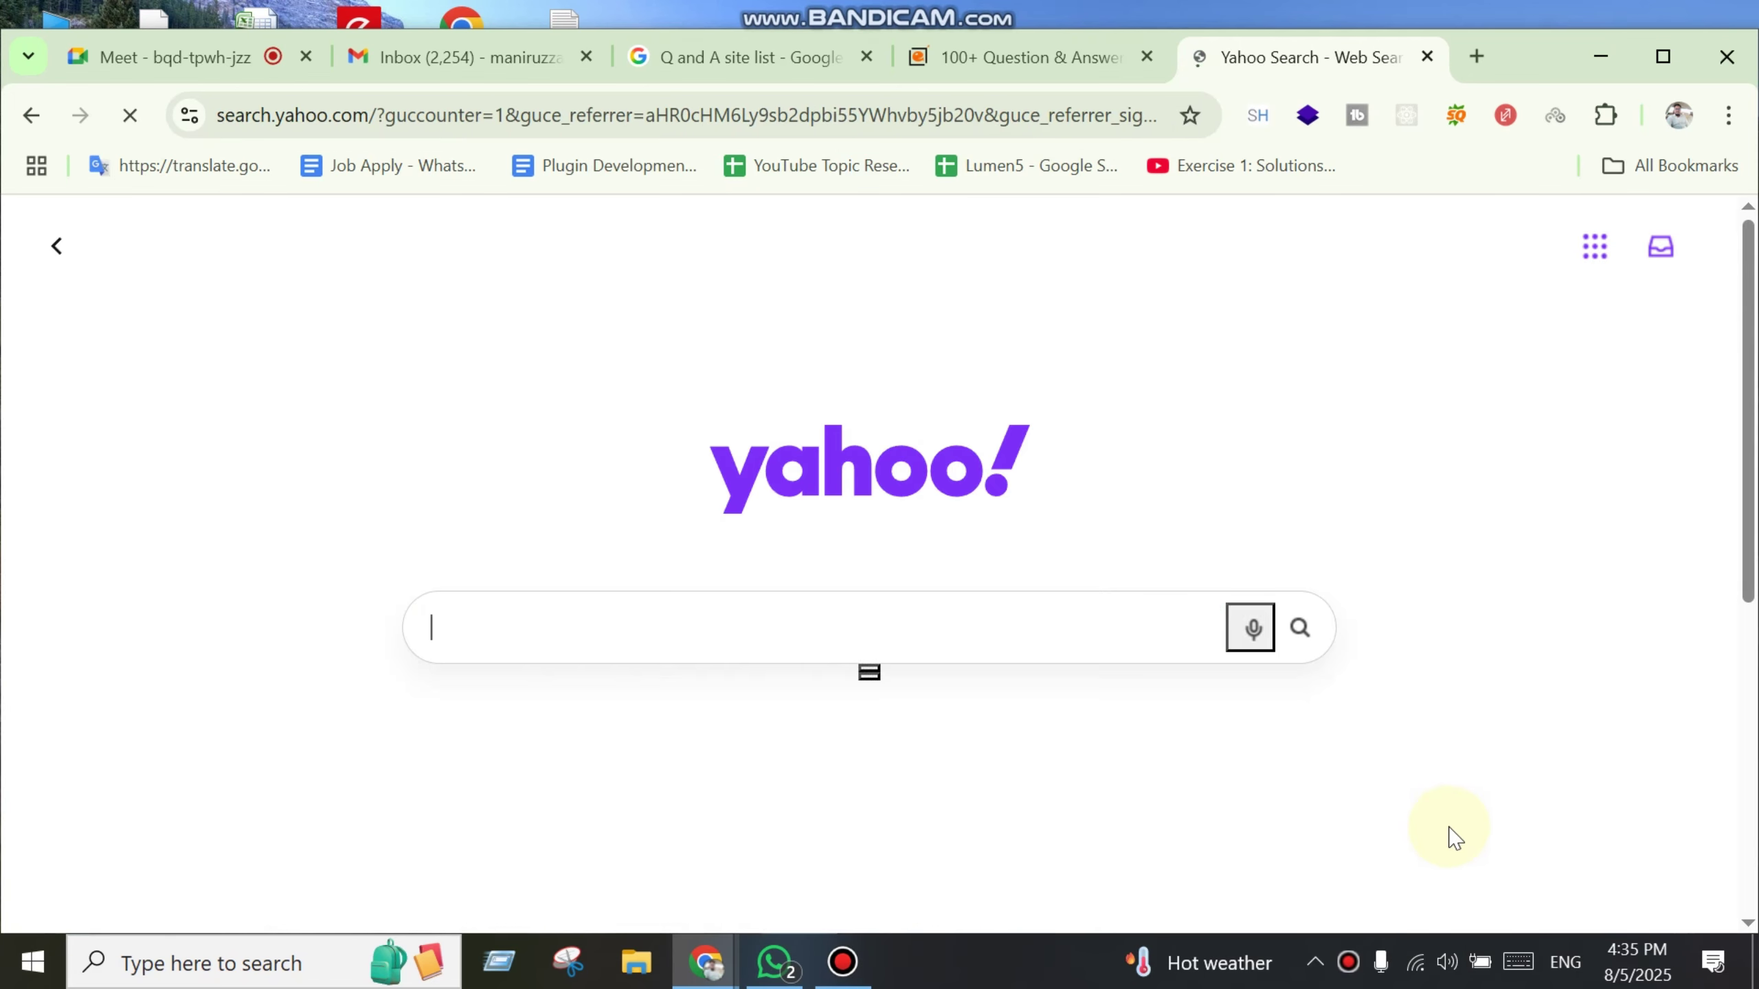
Step: Search Yahoo for 'Marketing Agency', browse the results, and return to the search home
click(711, 632)
text(Marketi)
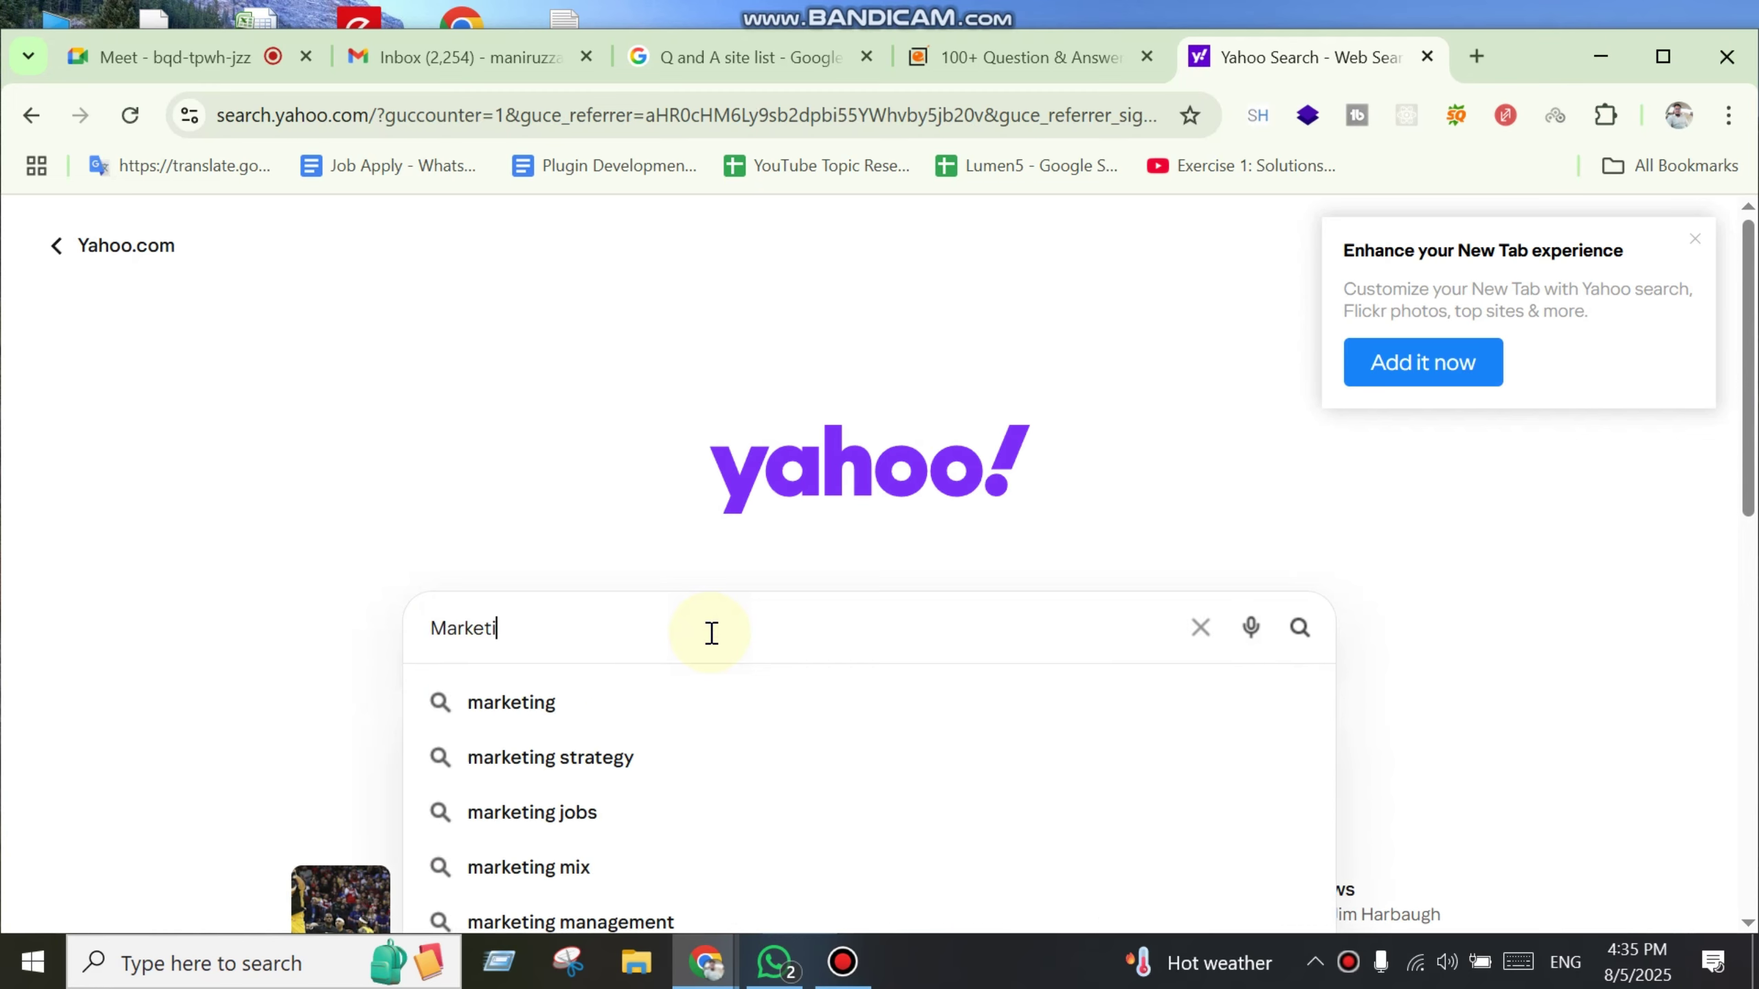
text(ng Agency)
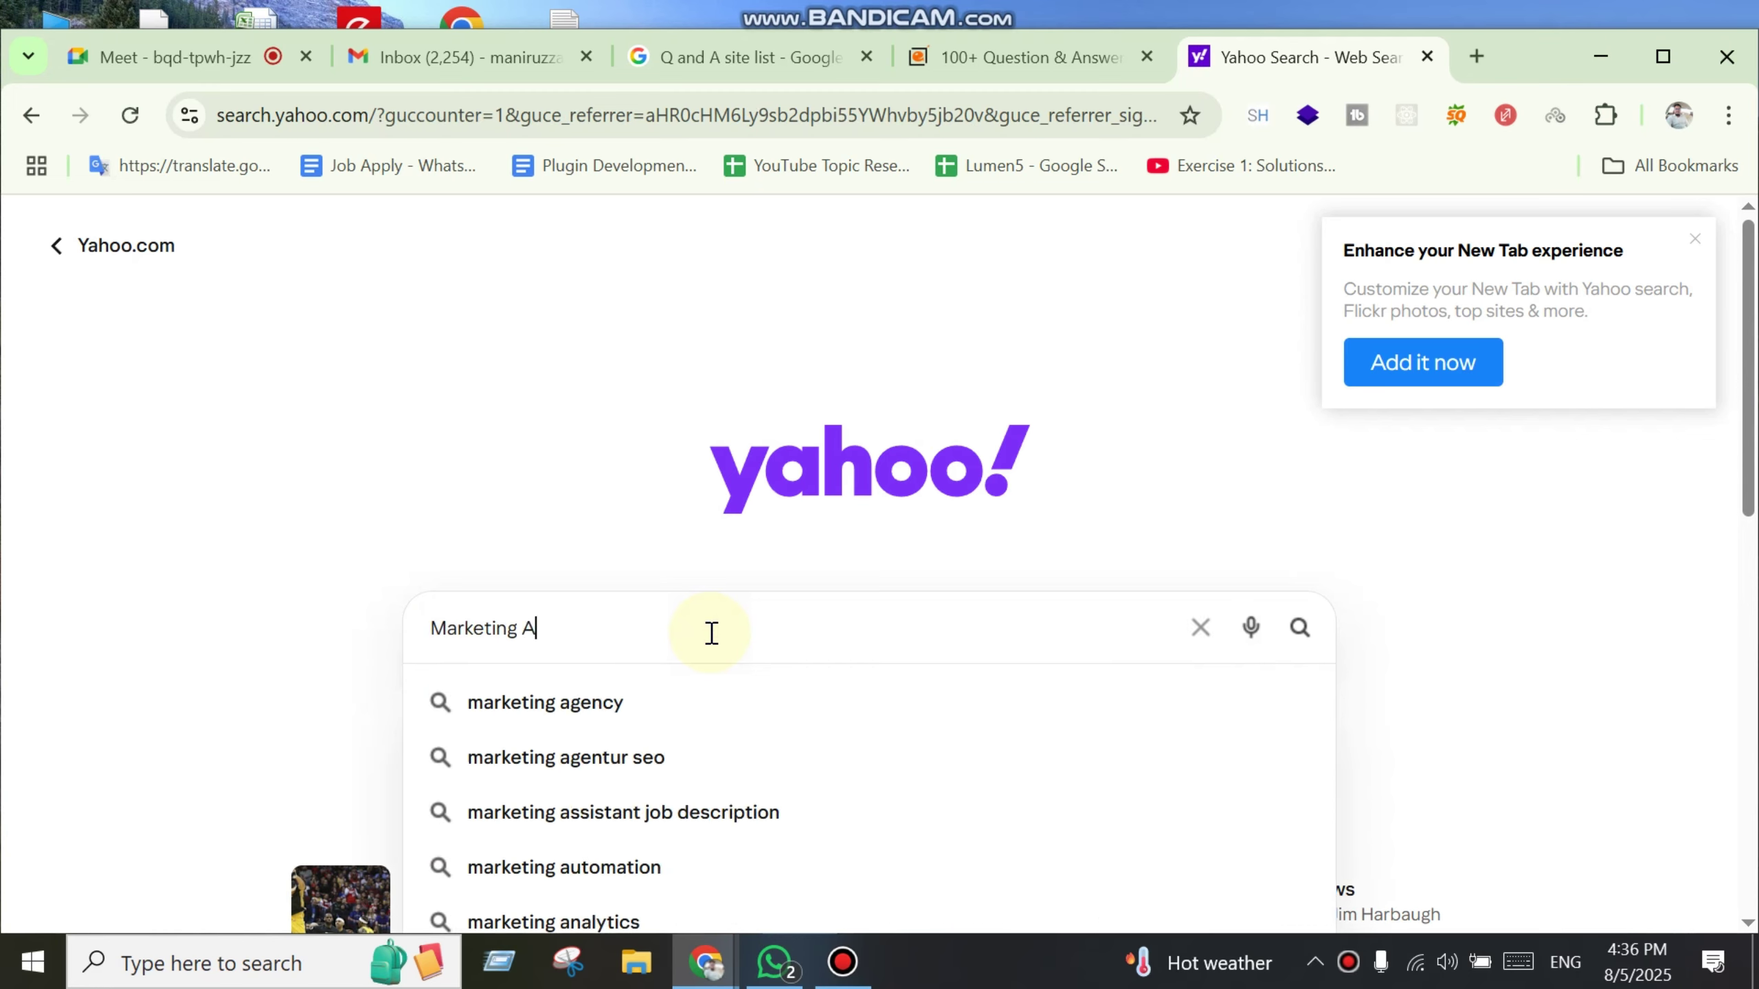
key(Return)
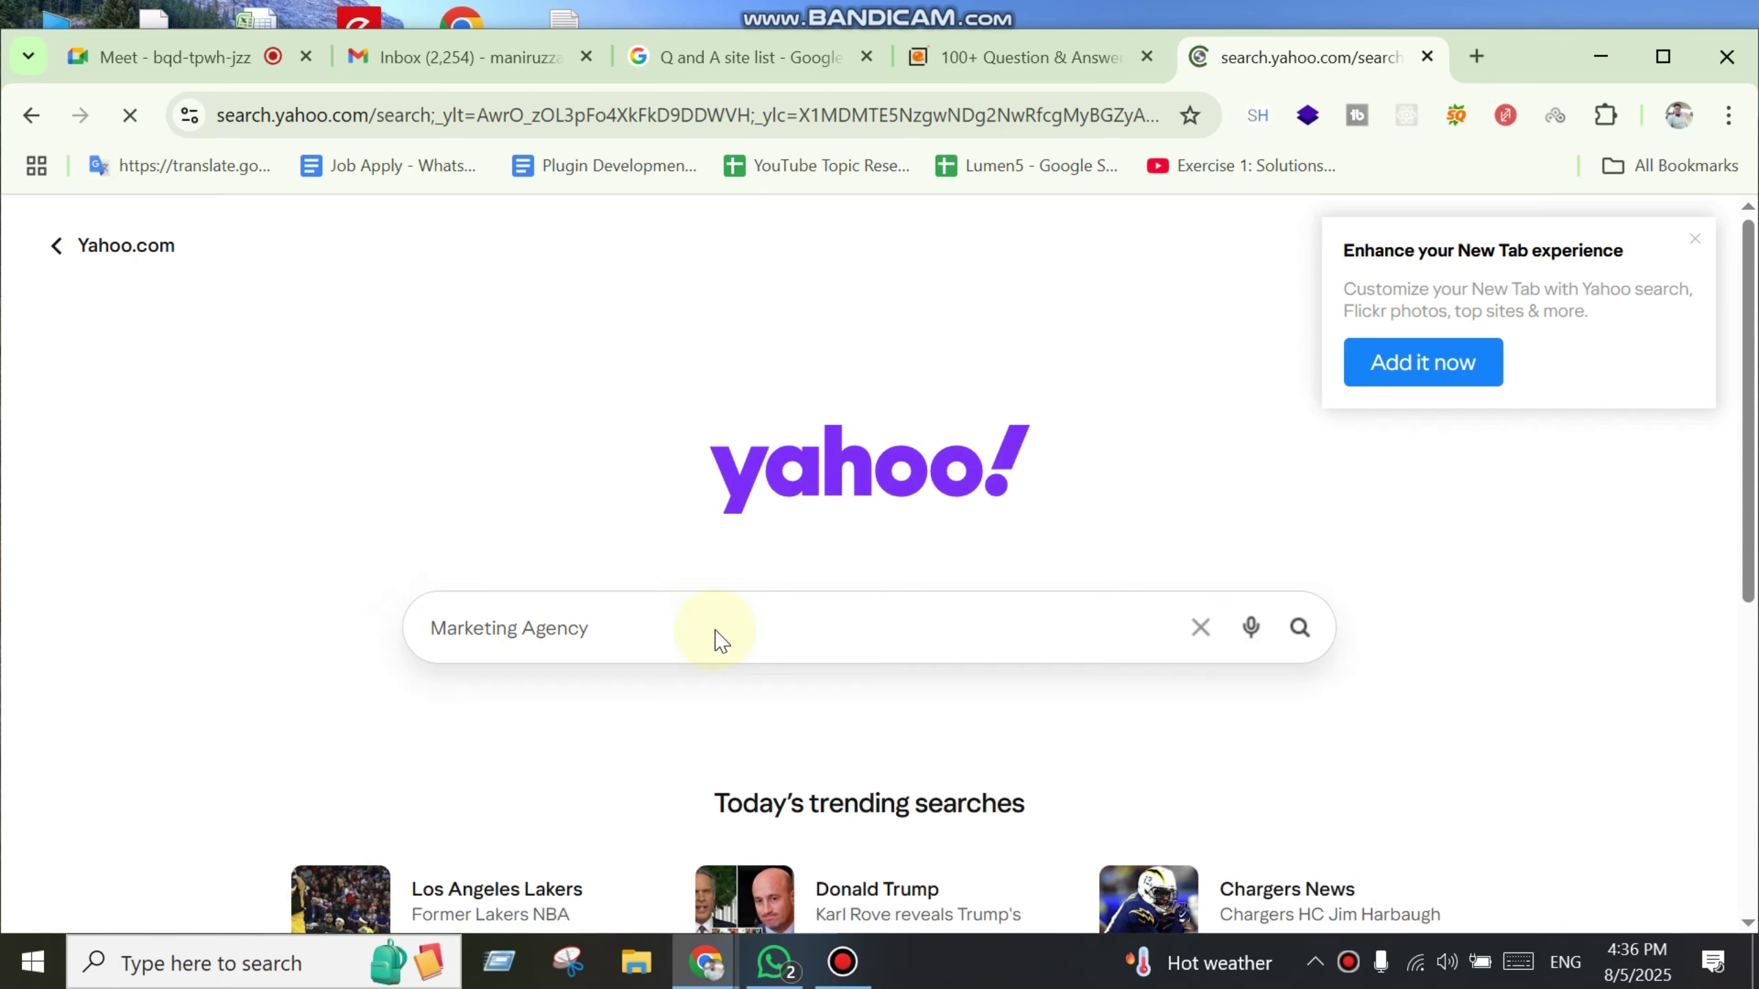
scroll(582, 804, down, 12)
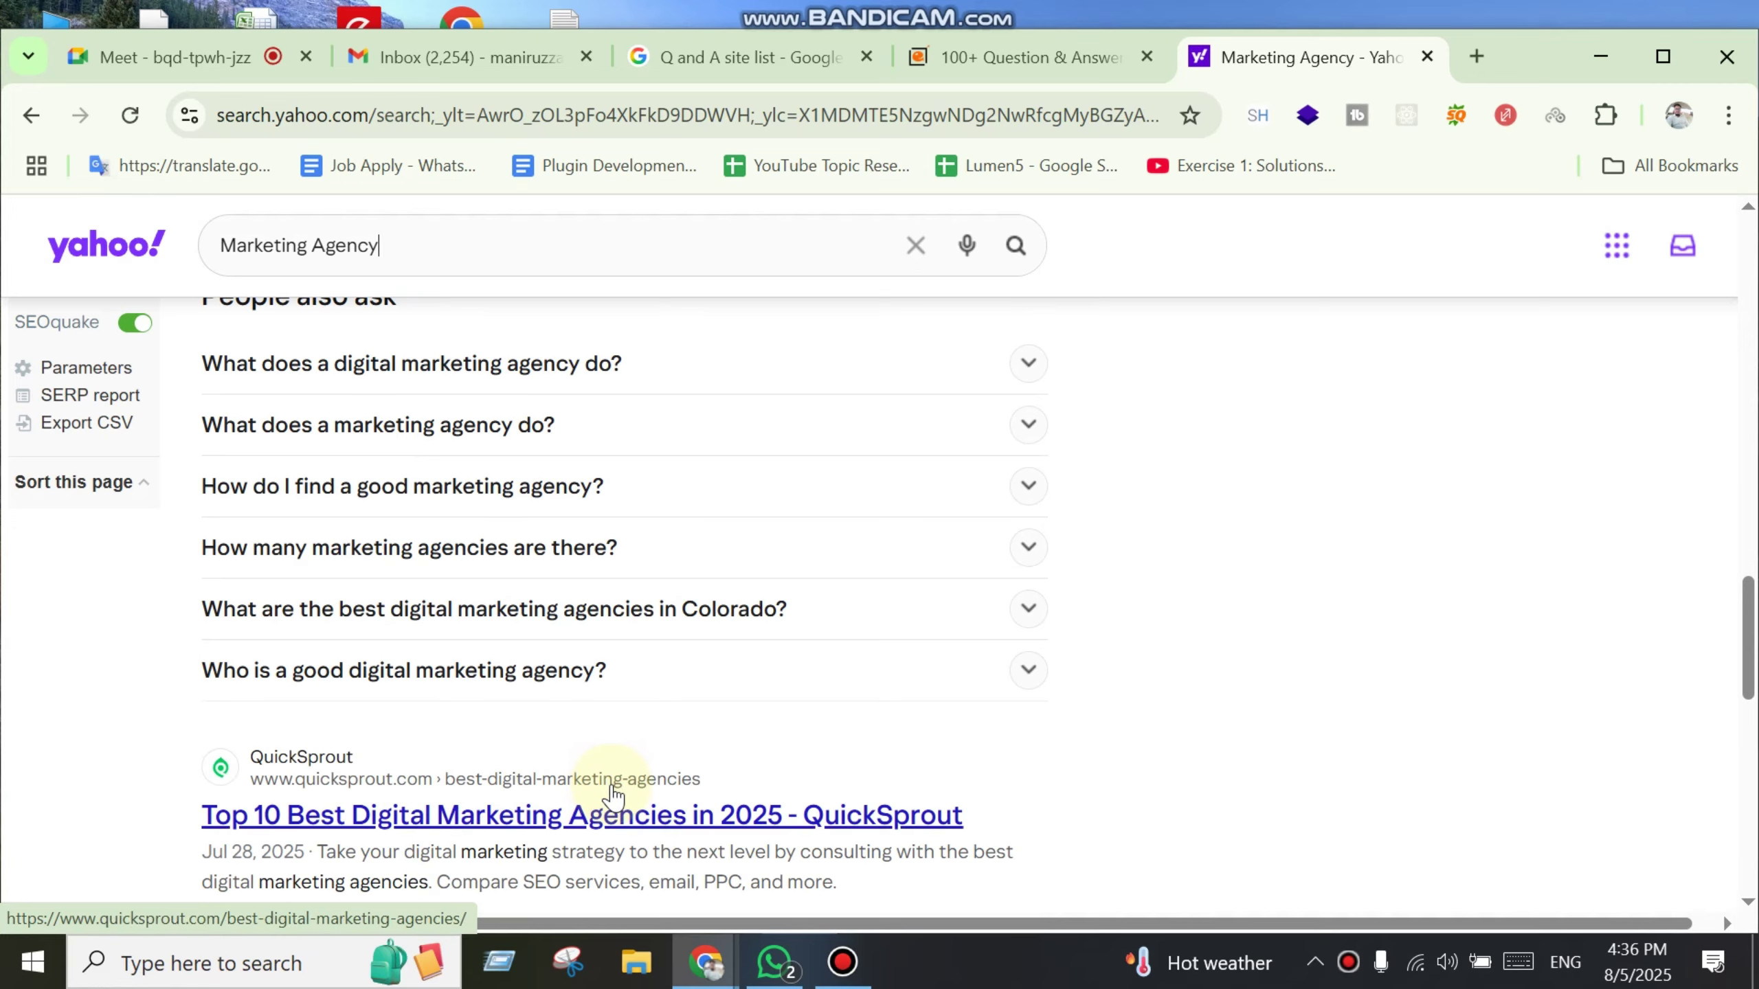
scroll(611, 797, down, 12)
scroll(634, 790, up, 20)
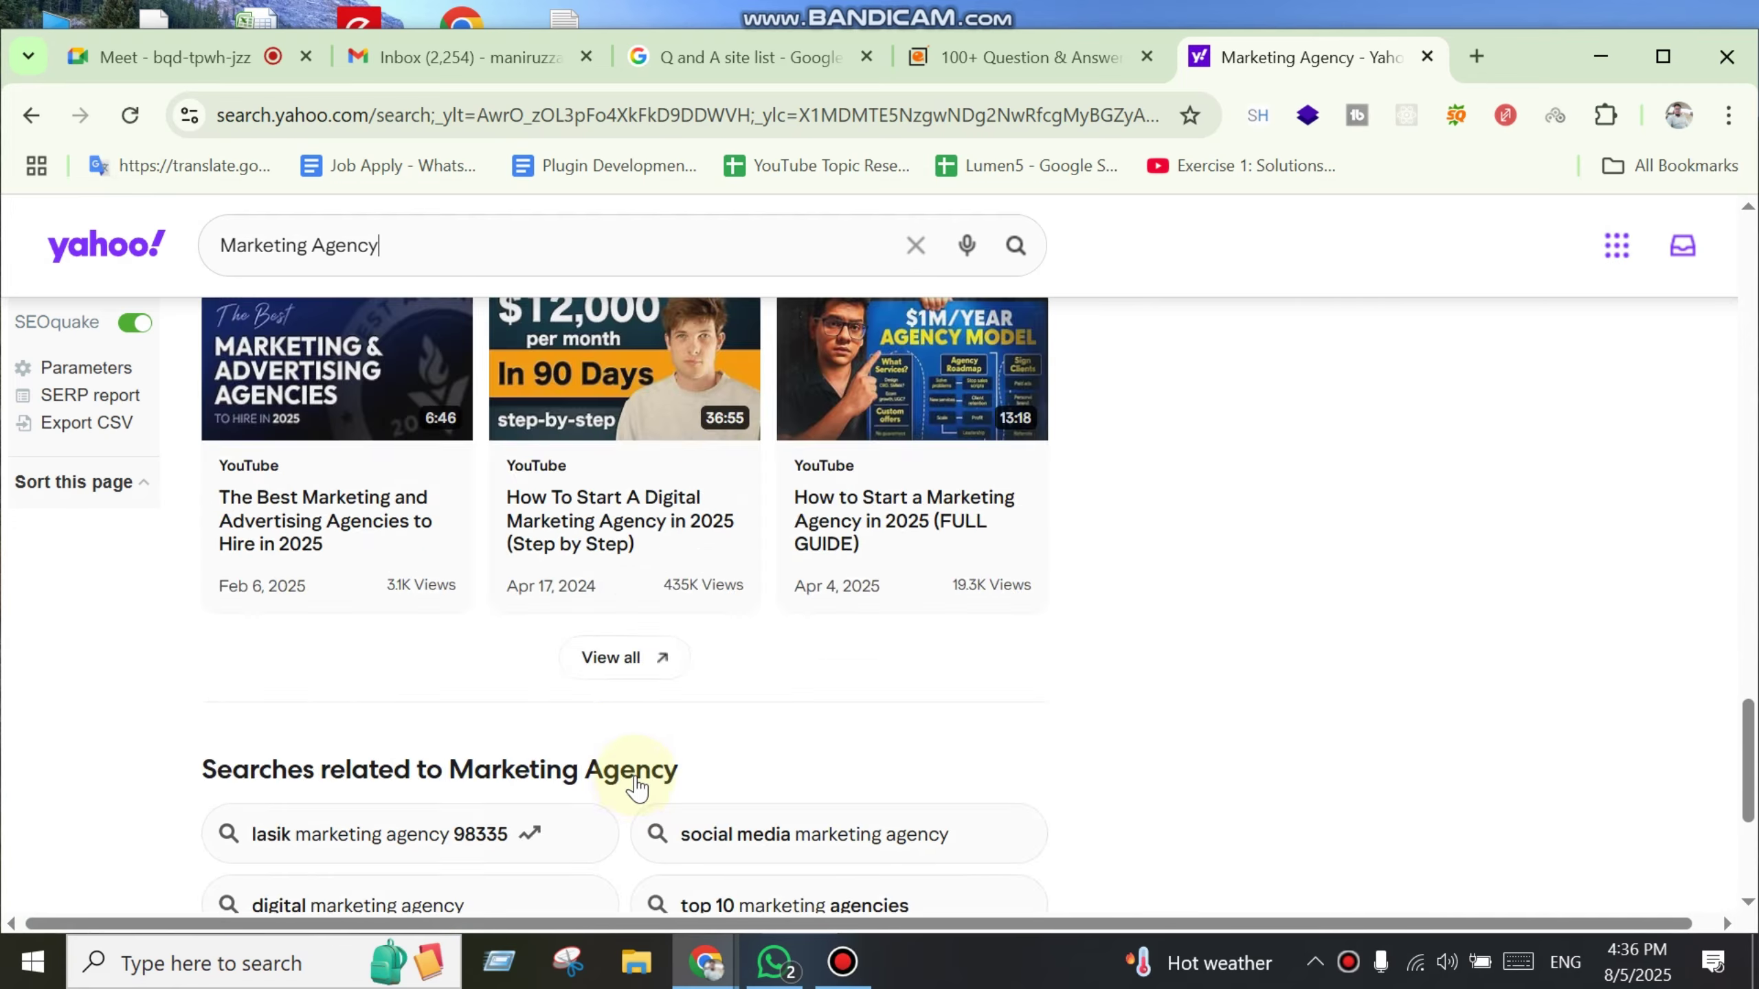
click(31, 116)
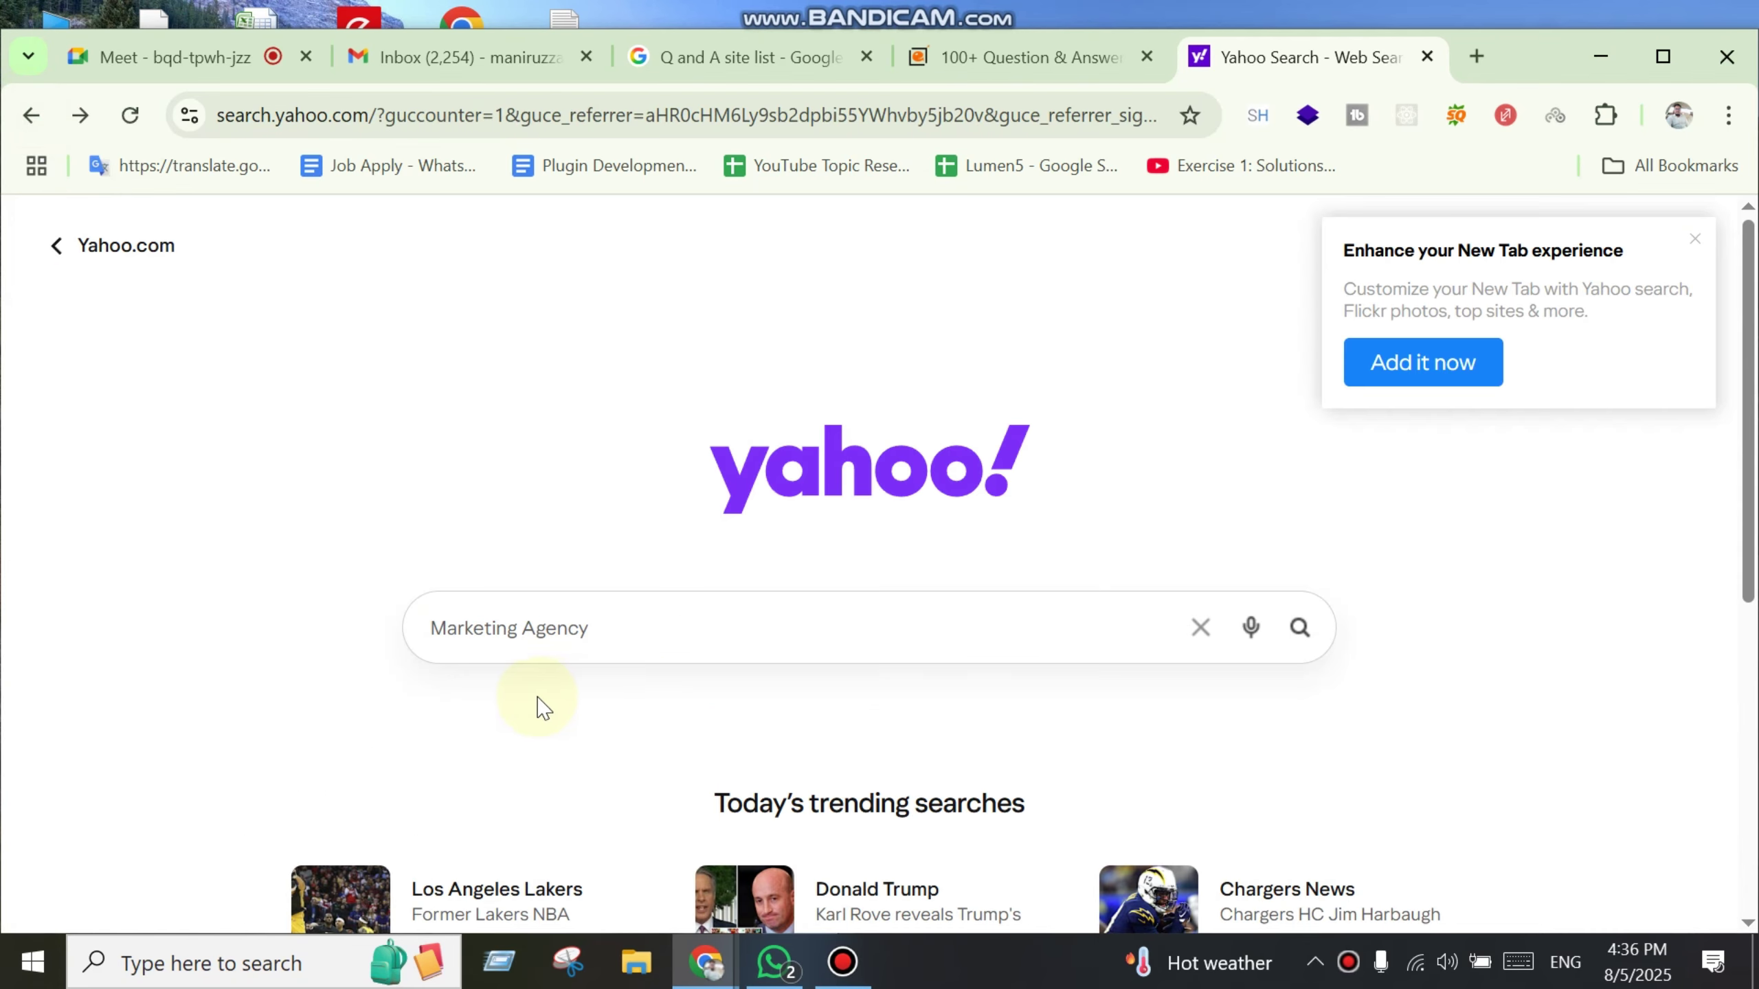
Step: Search for 'marketing agency near me', browse the results, and return to the search home
click(625, 621)
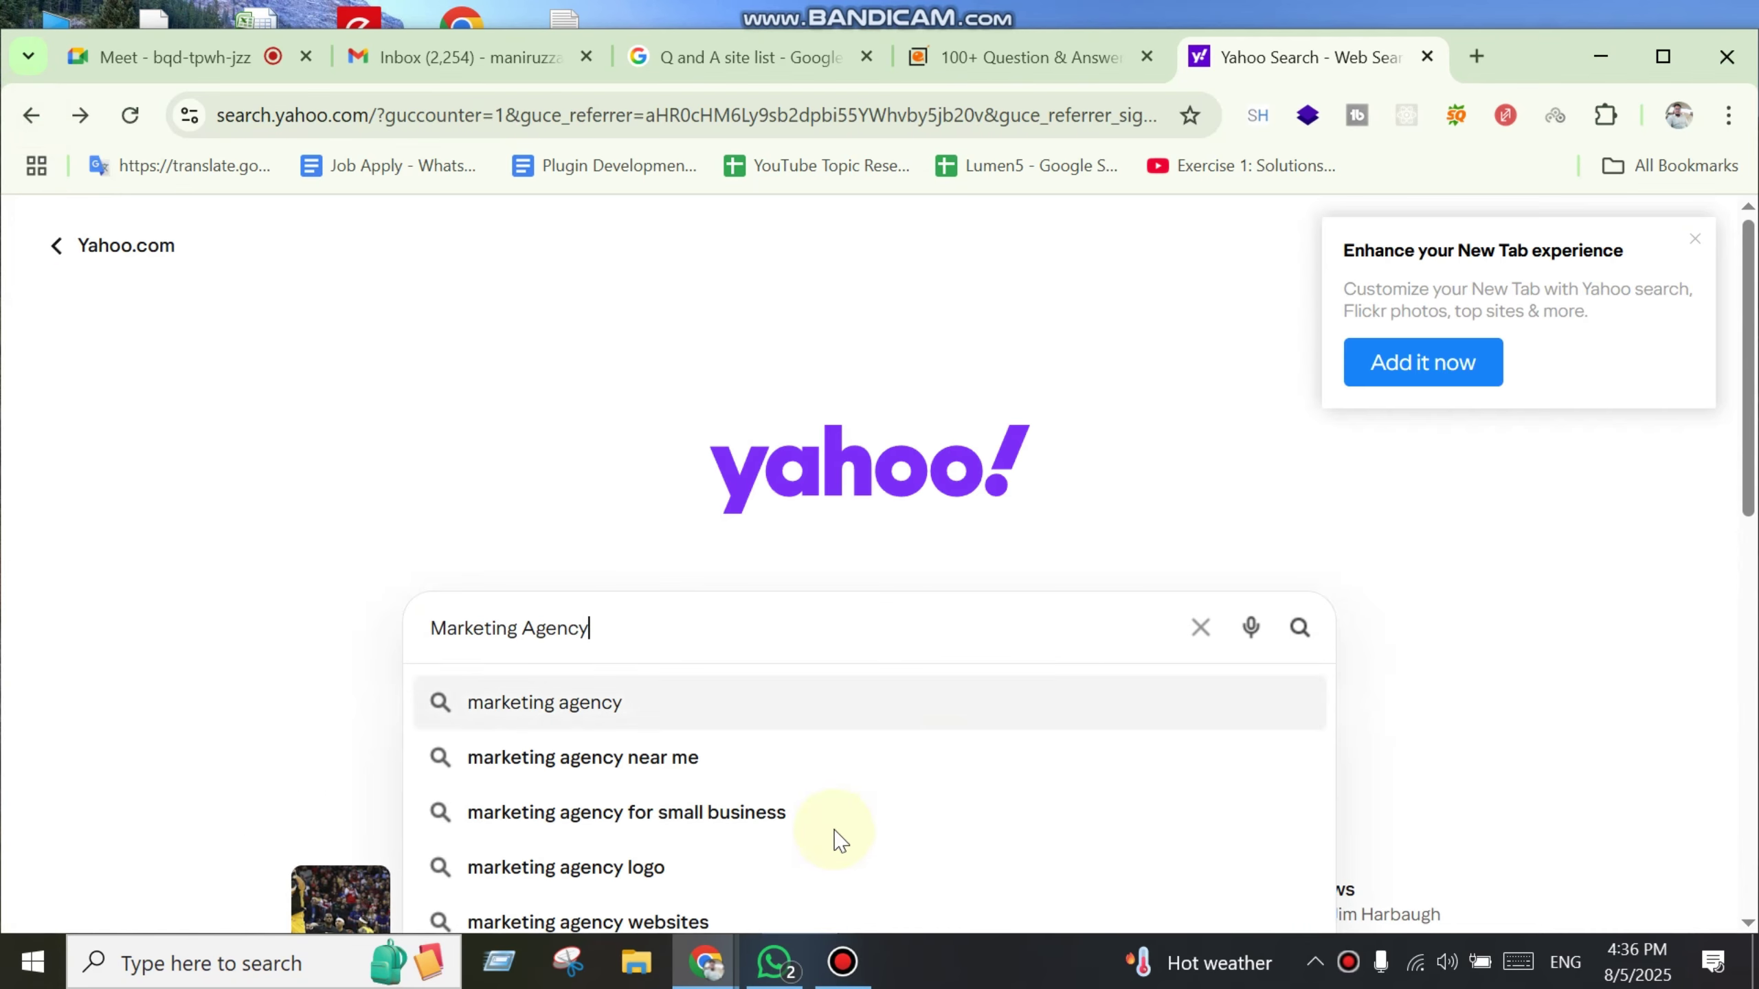
click(738, 759)
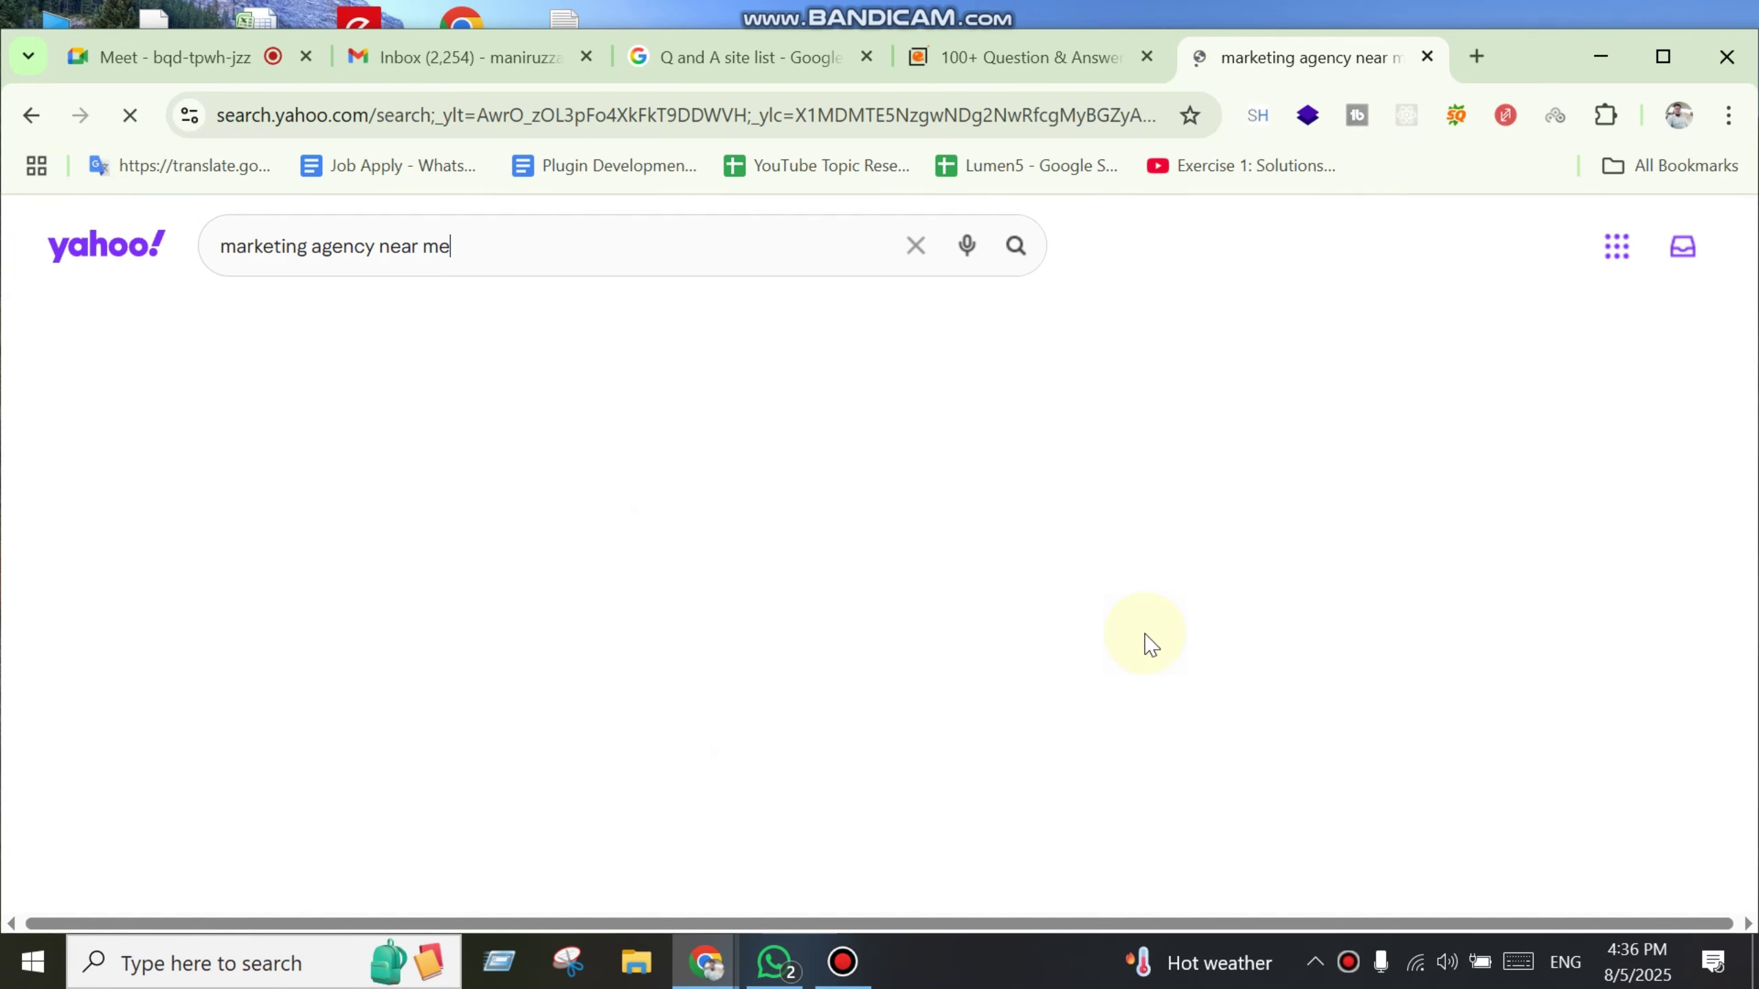
scroll(1164, 644, down, 5)
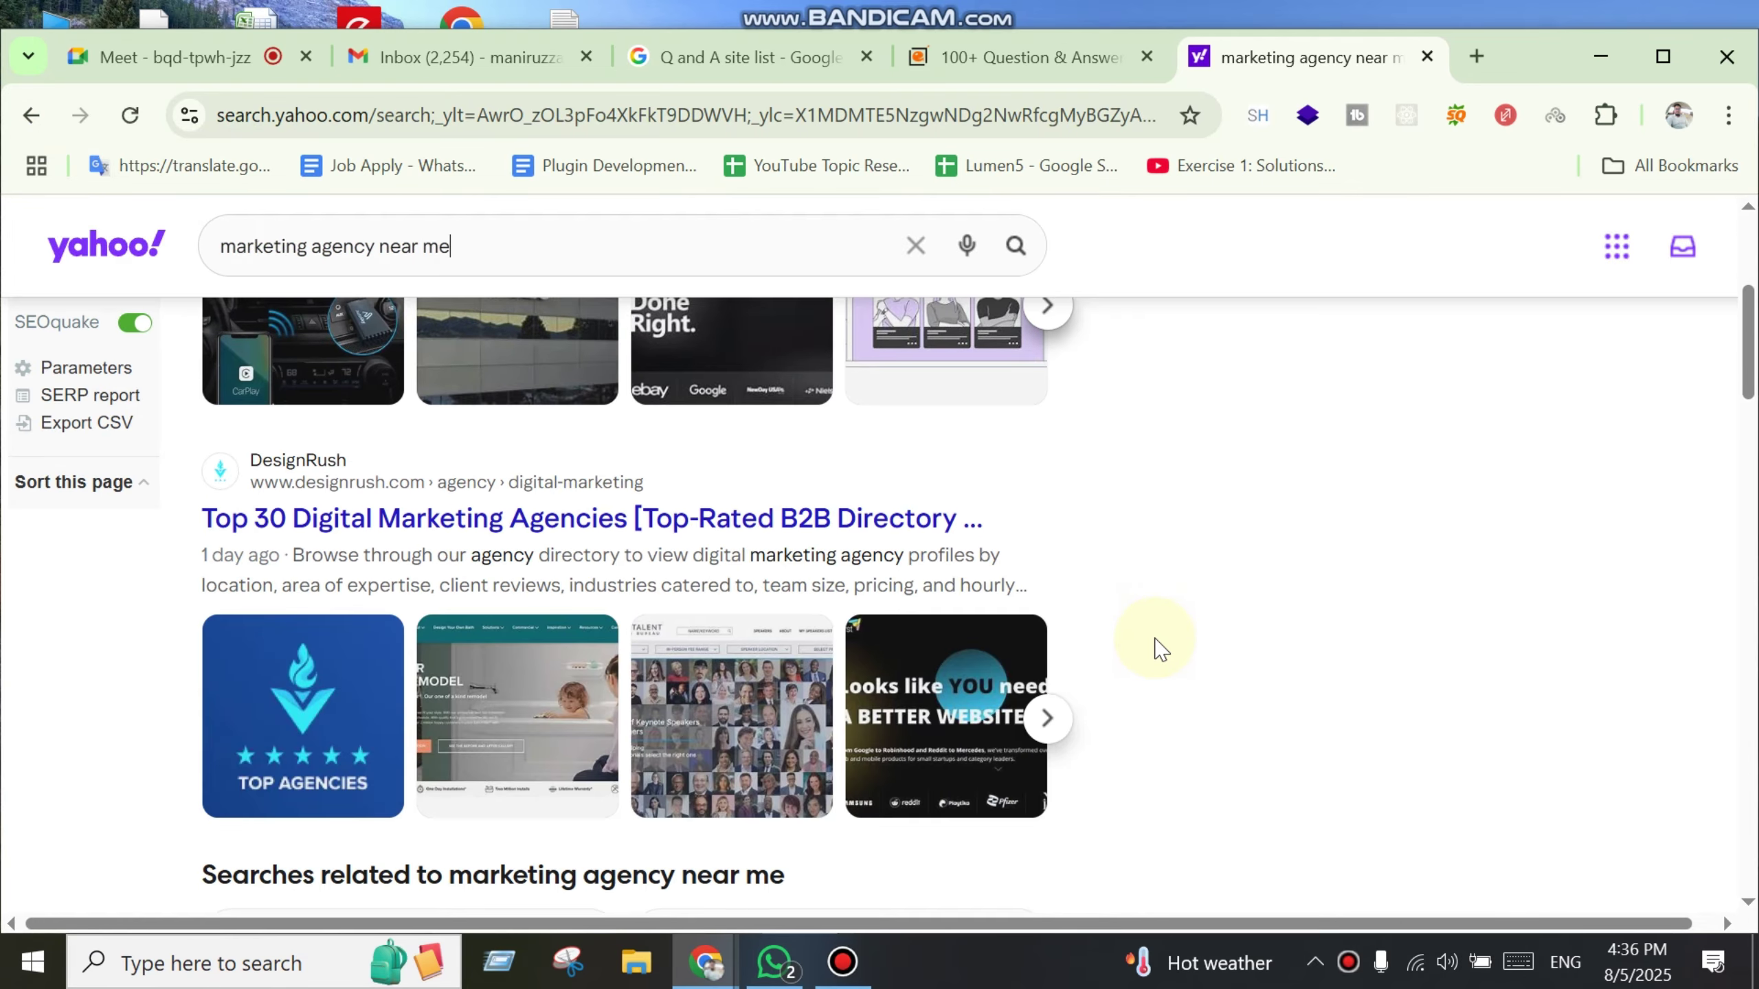
scroll(1161, 649, down, 6)
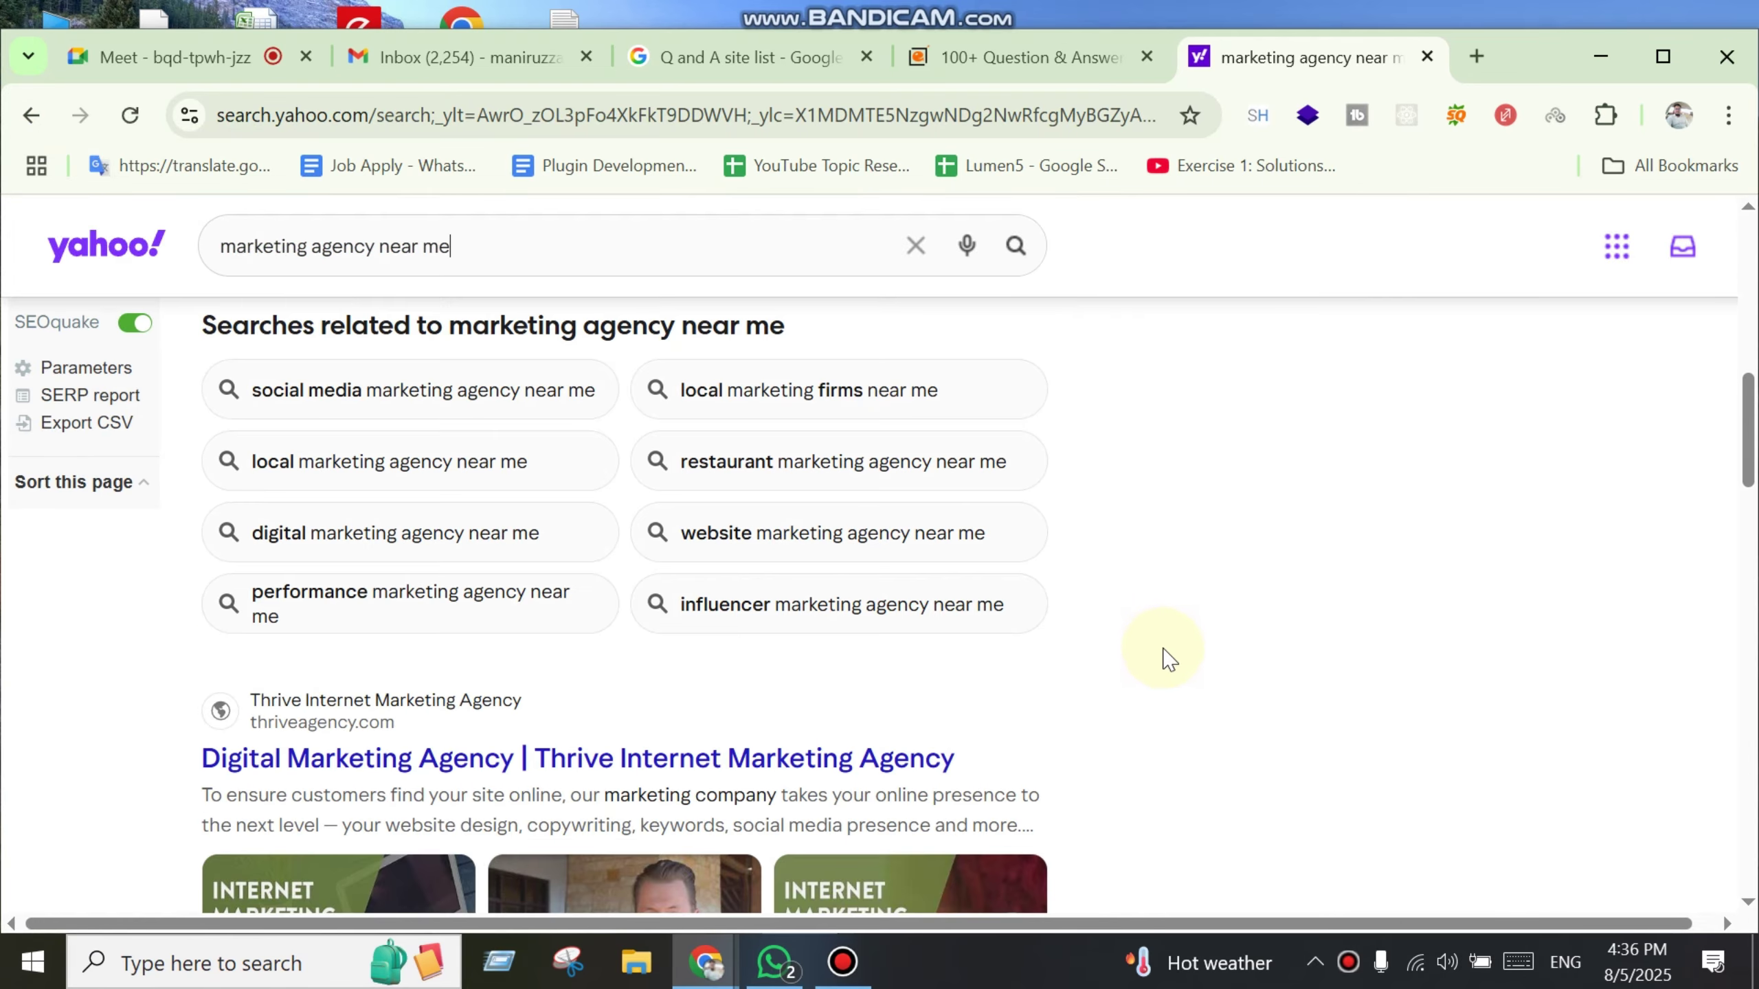
scroll(1163, 649, up, 10)
click(29, 116)
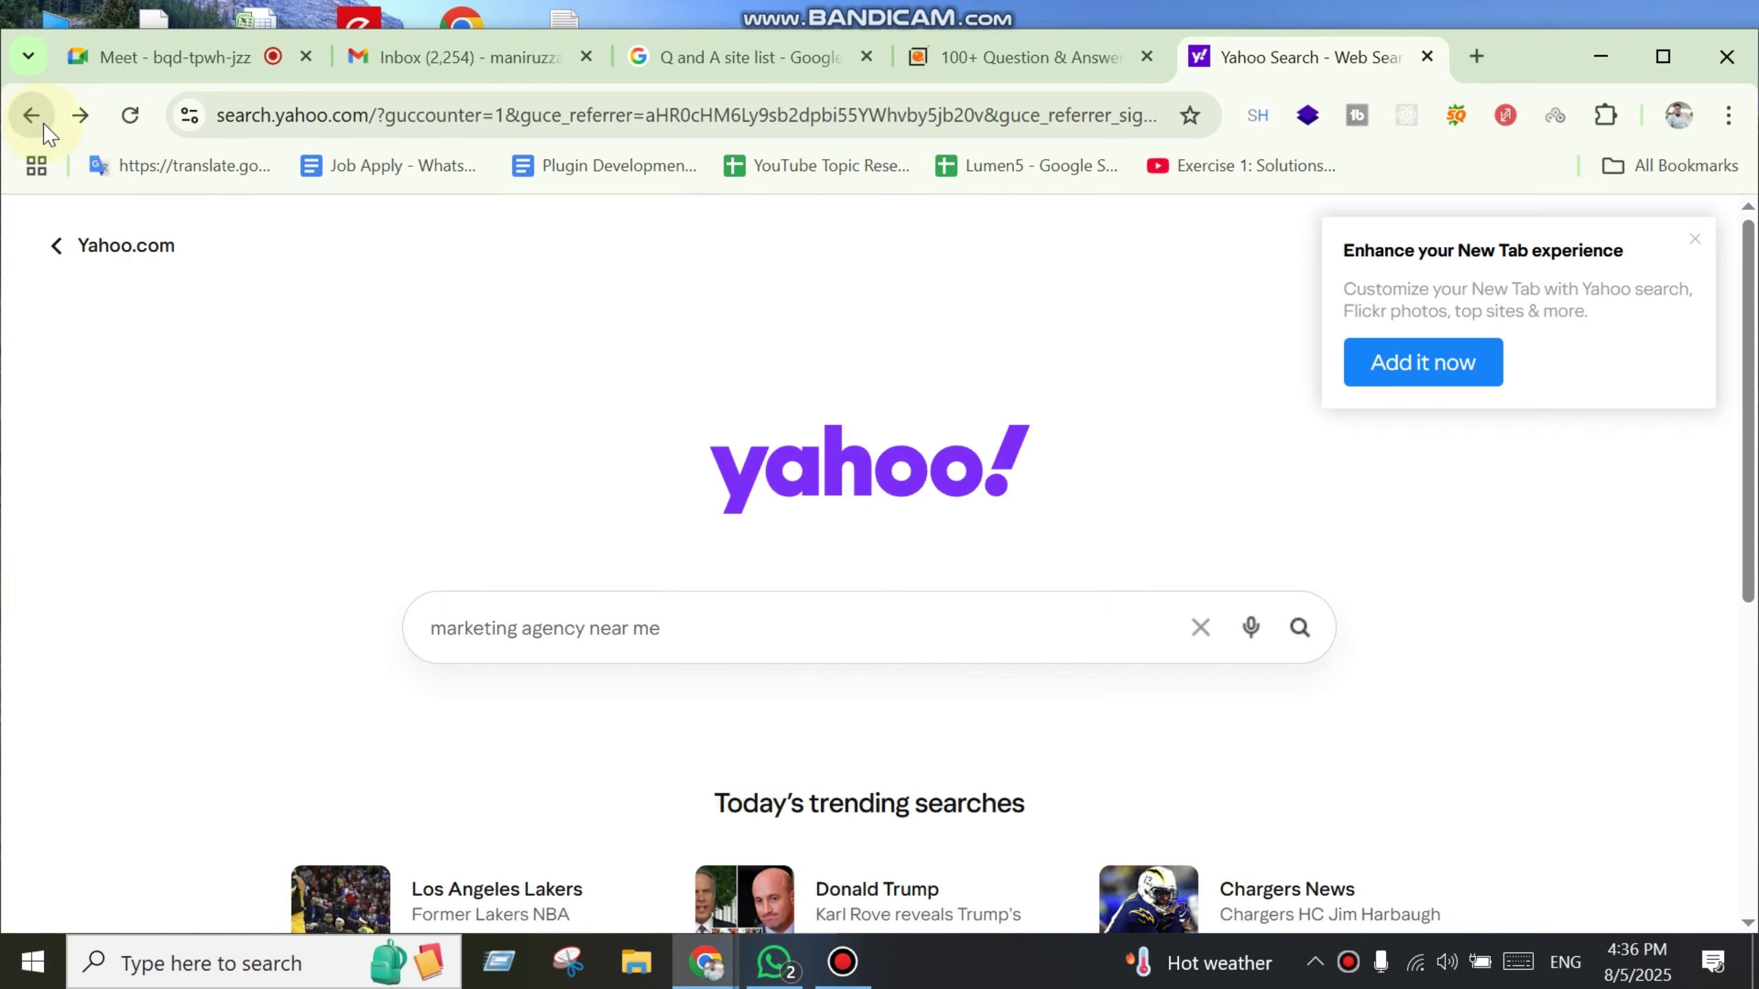
scroll(1319, 742, down, 5)
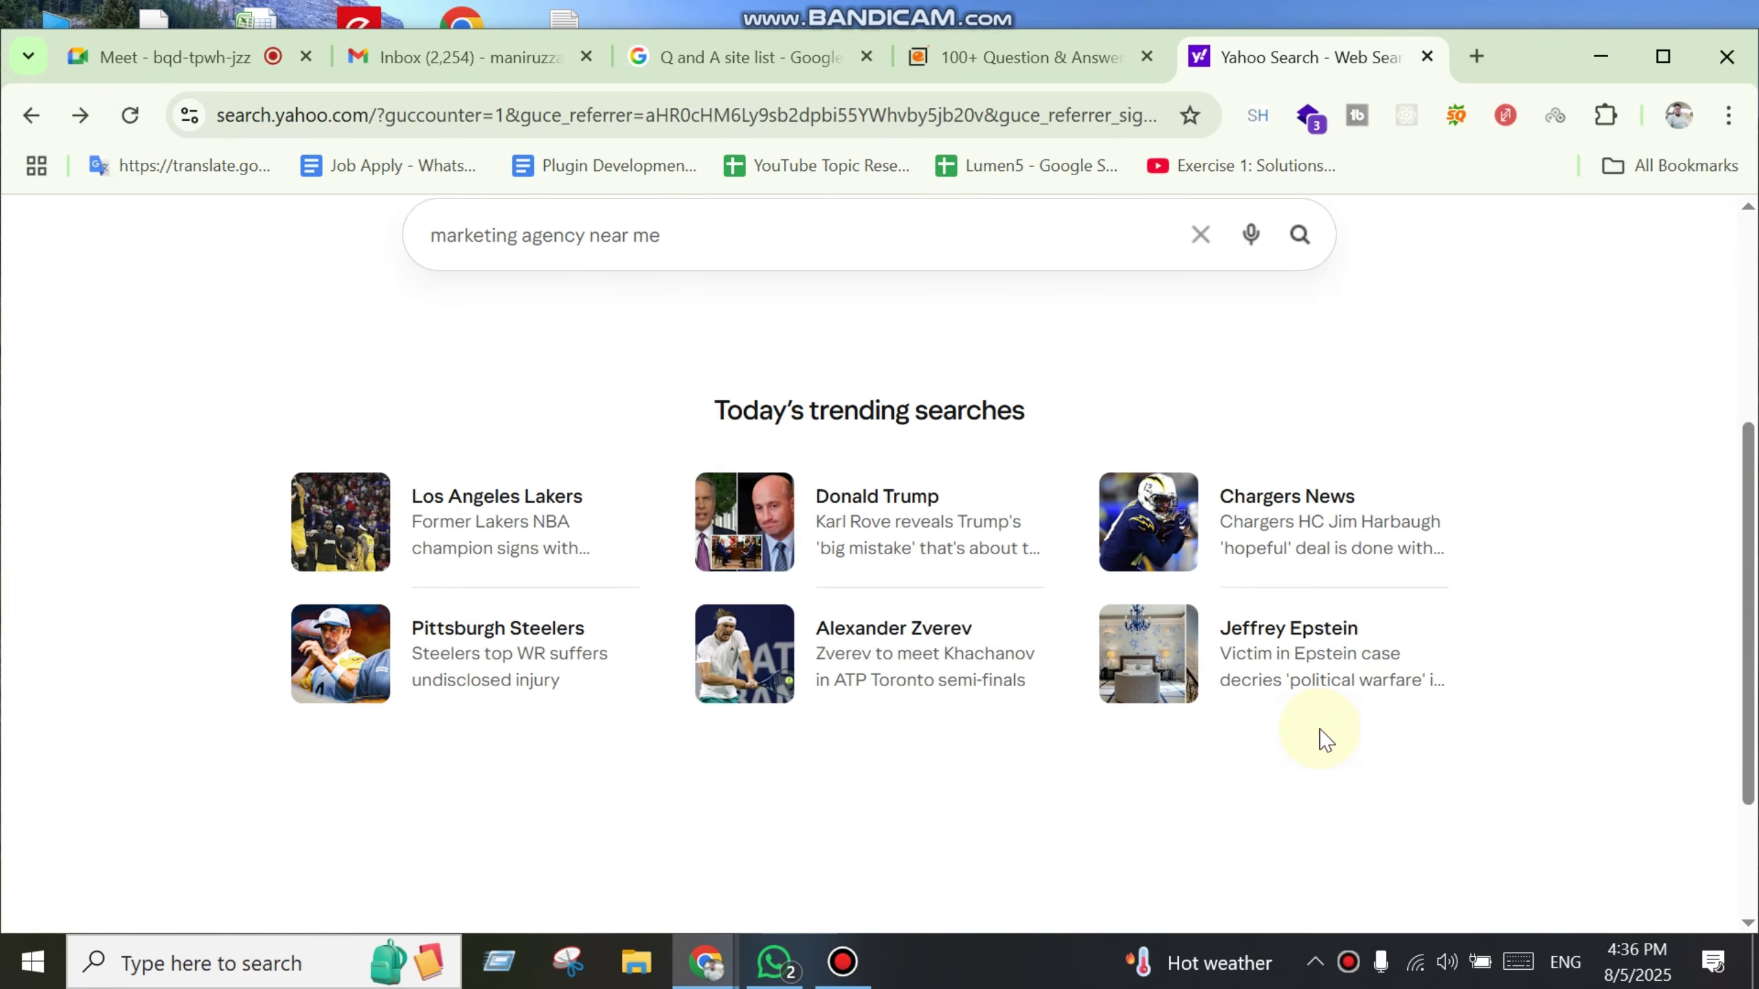
scroll(1315, 734, up, 3)
click(790, 491)
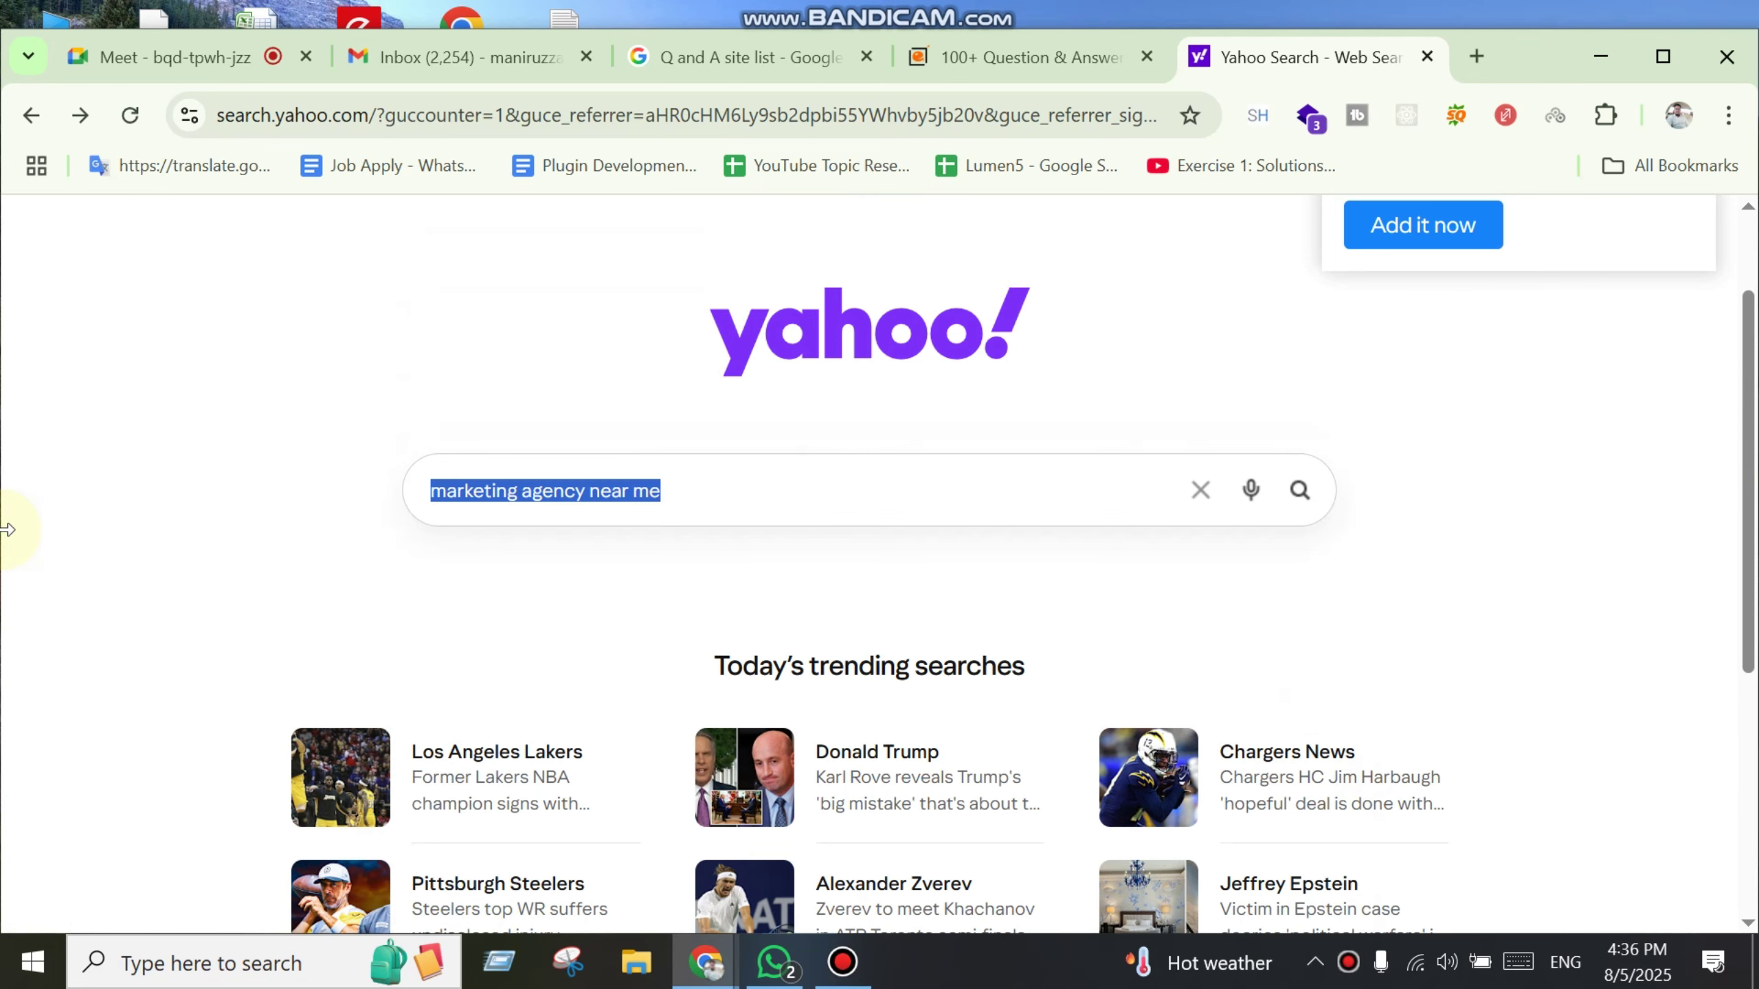
Step: Search Yahoo for 'Insurance' and go back from the results
text(Hea)
text(Insurance)
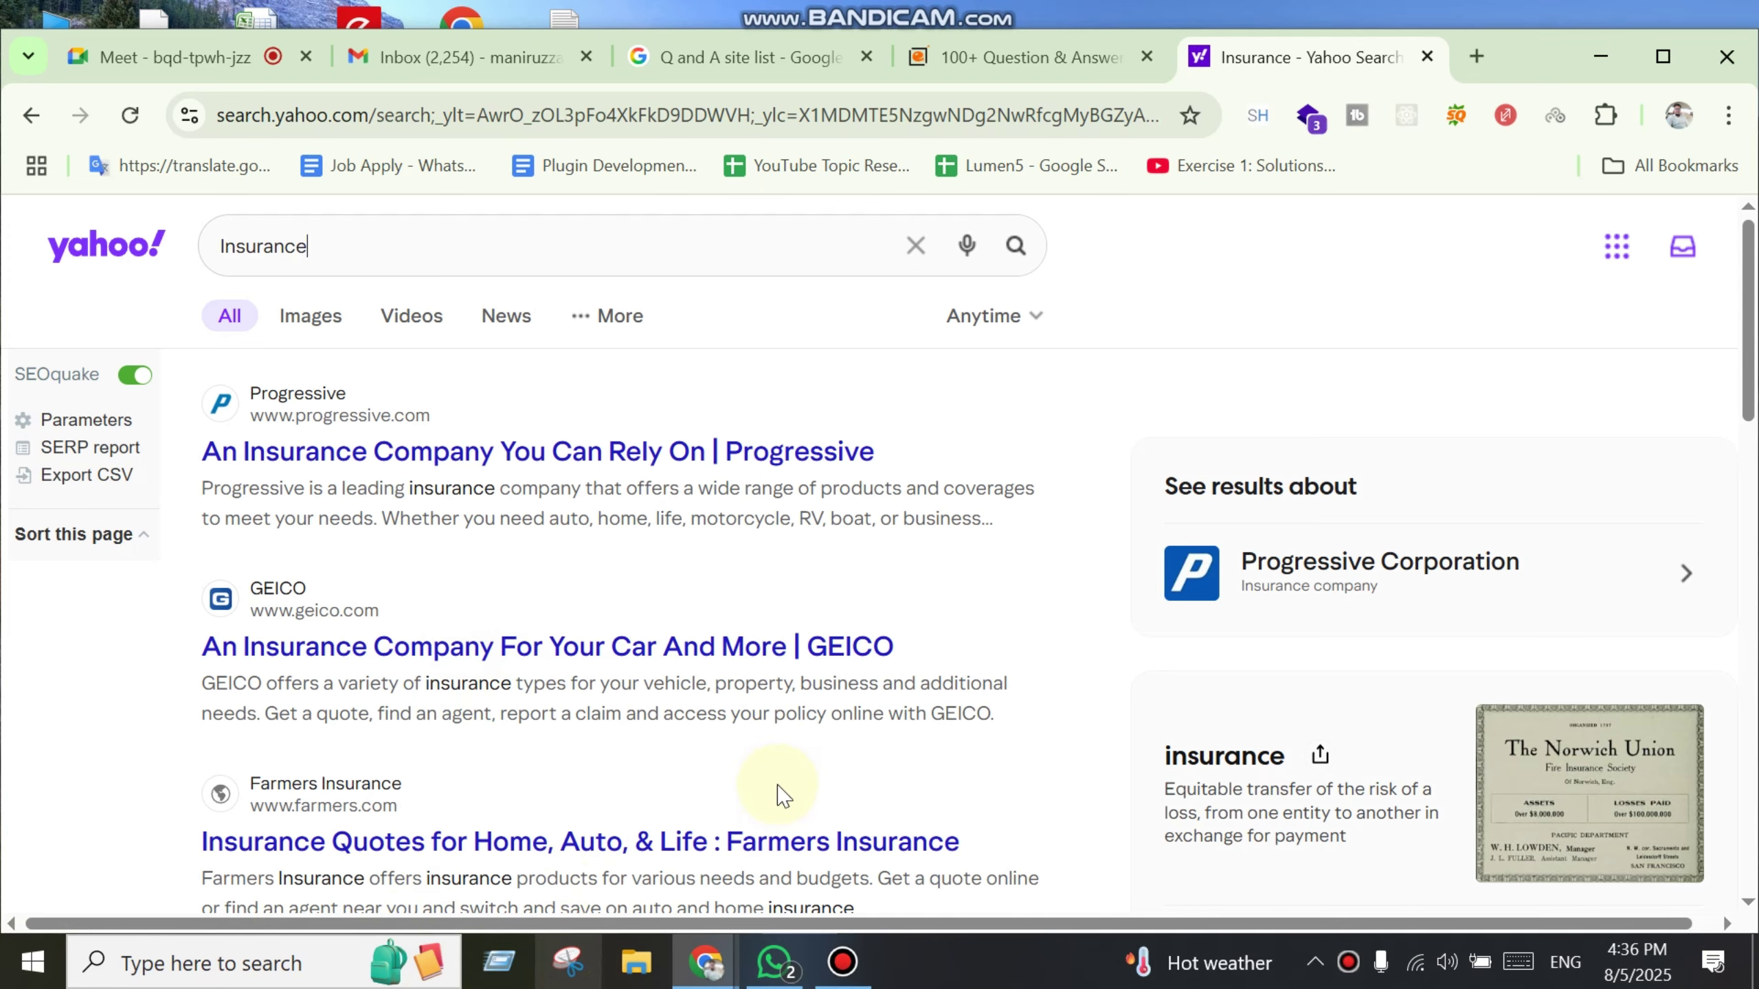
scroll(760, 828, down, 3)
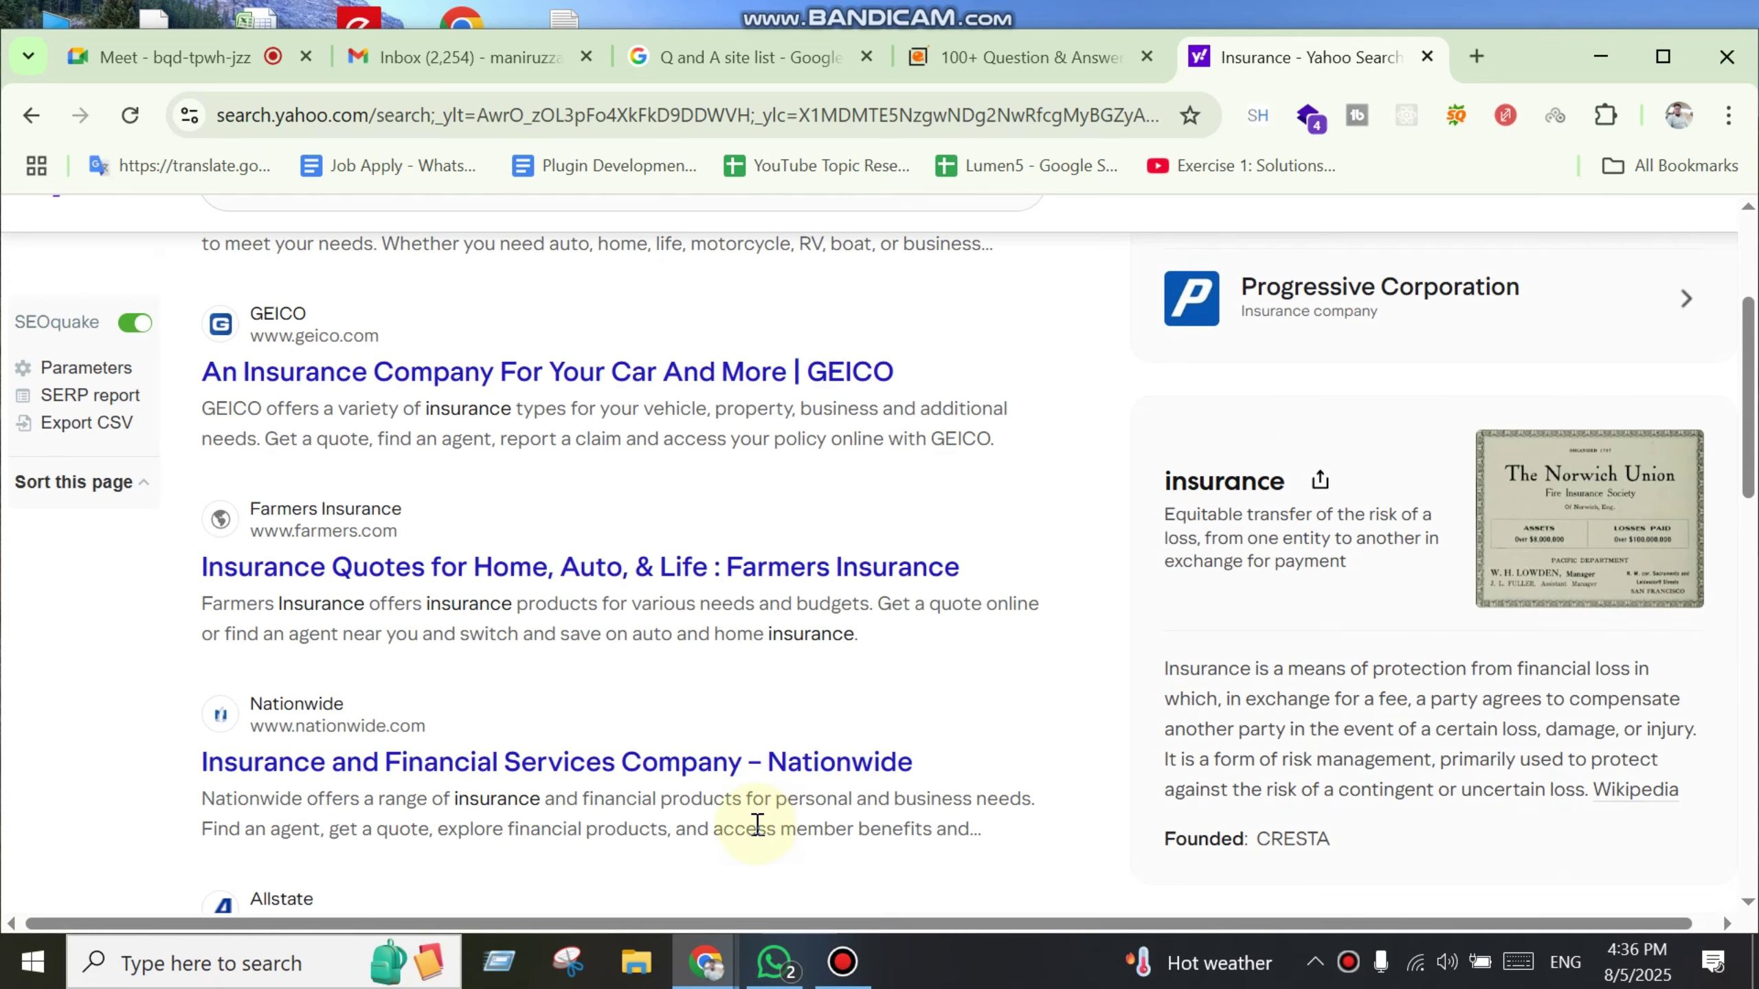
click(30, 121)
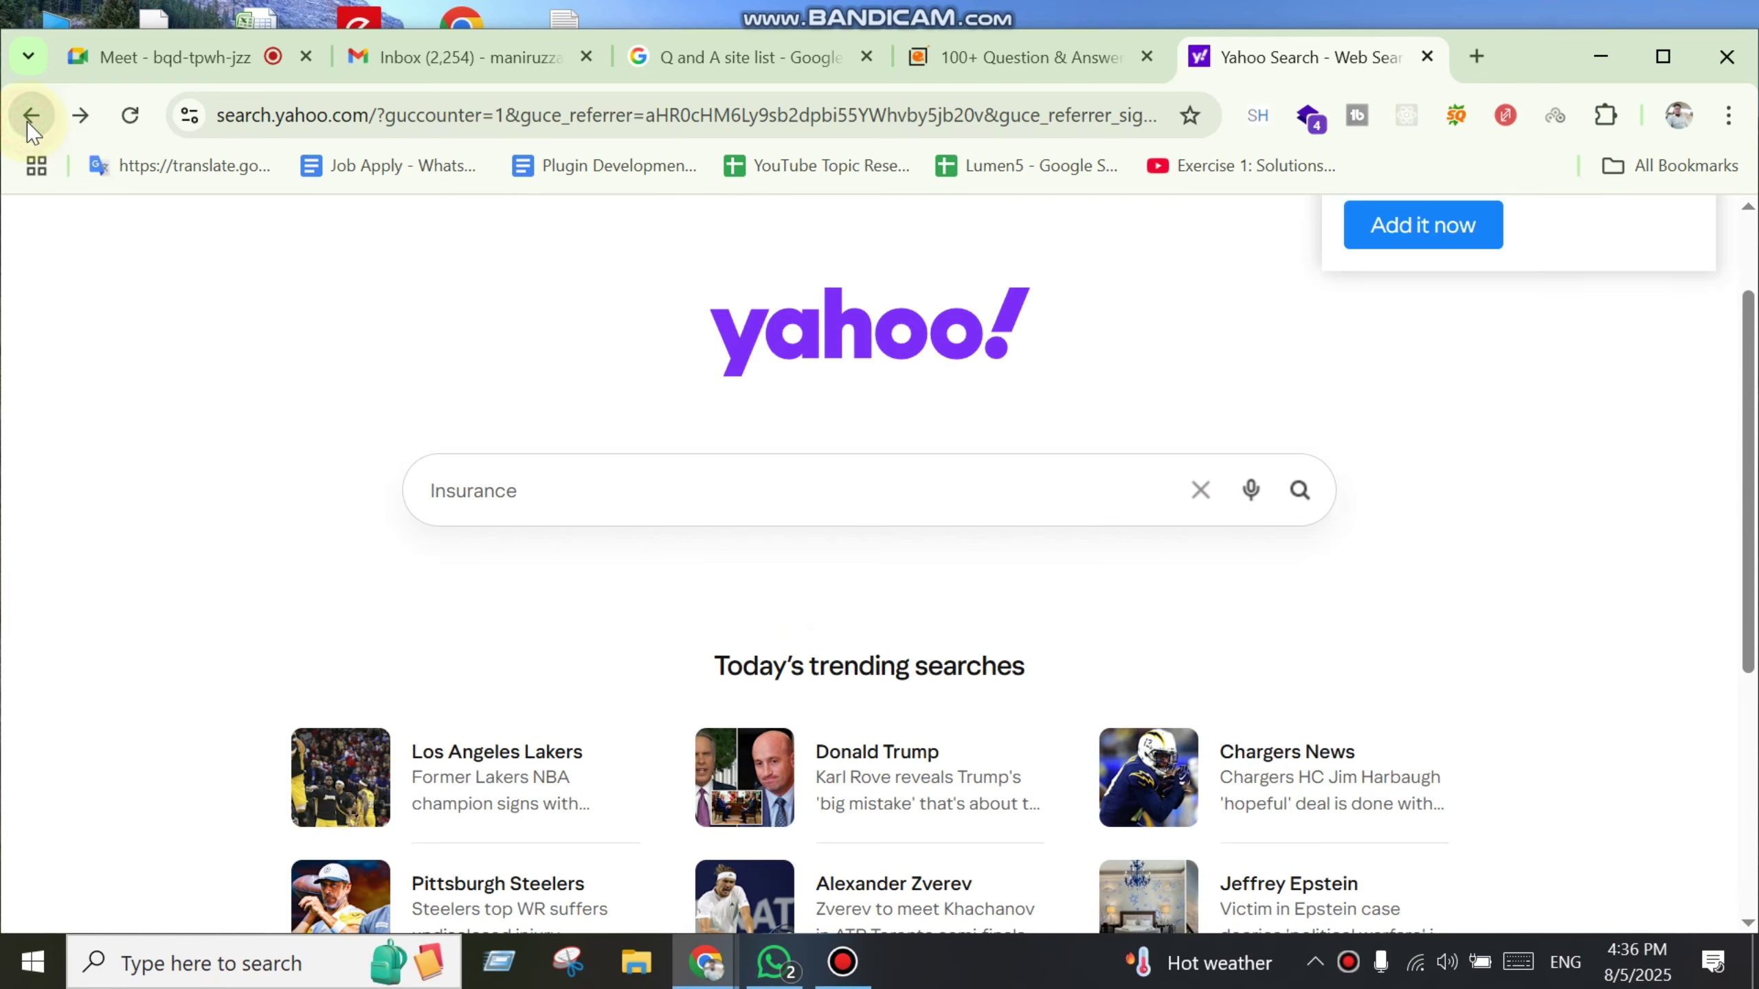
Step: Dismiss the customization offer, briefly visit Yahoo Mail, and complete the Welcome to Yahoo page
click(1694, 239)
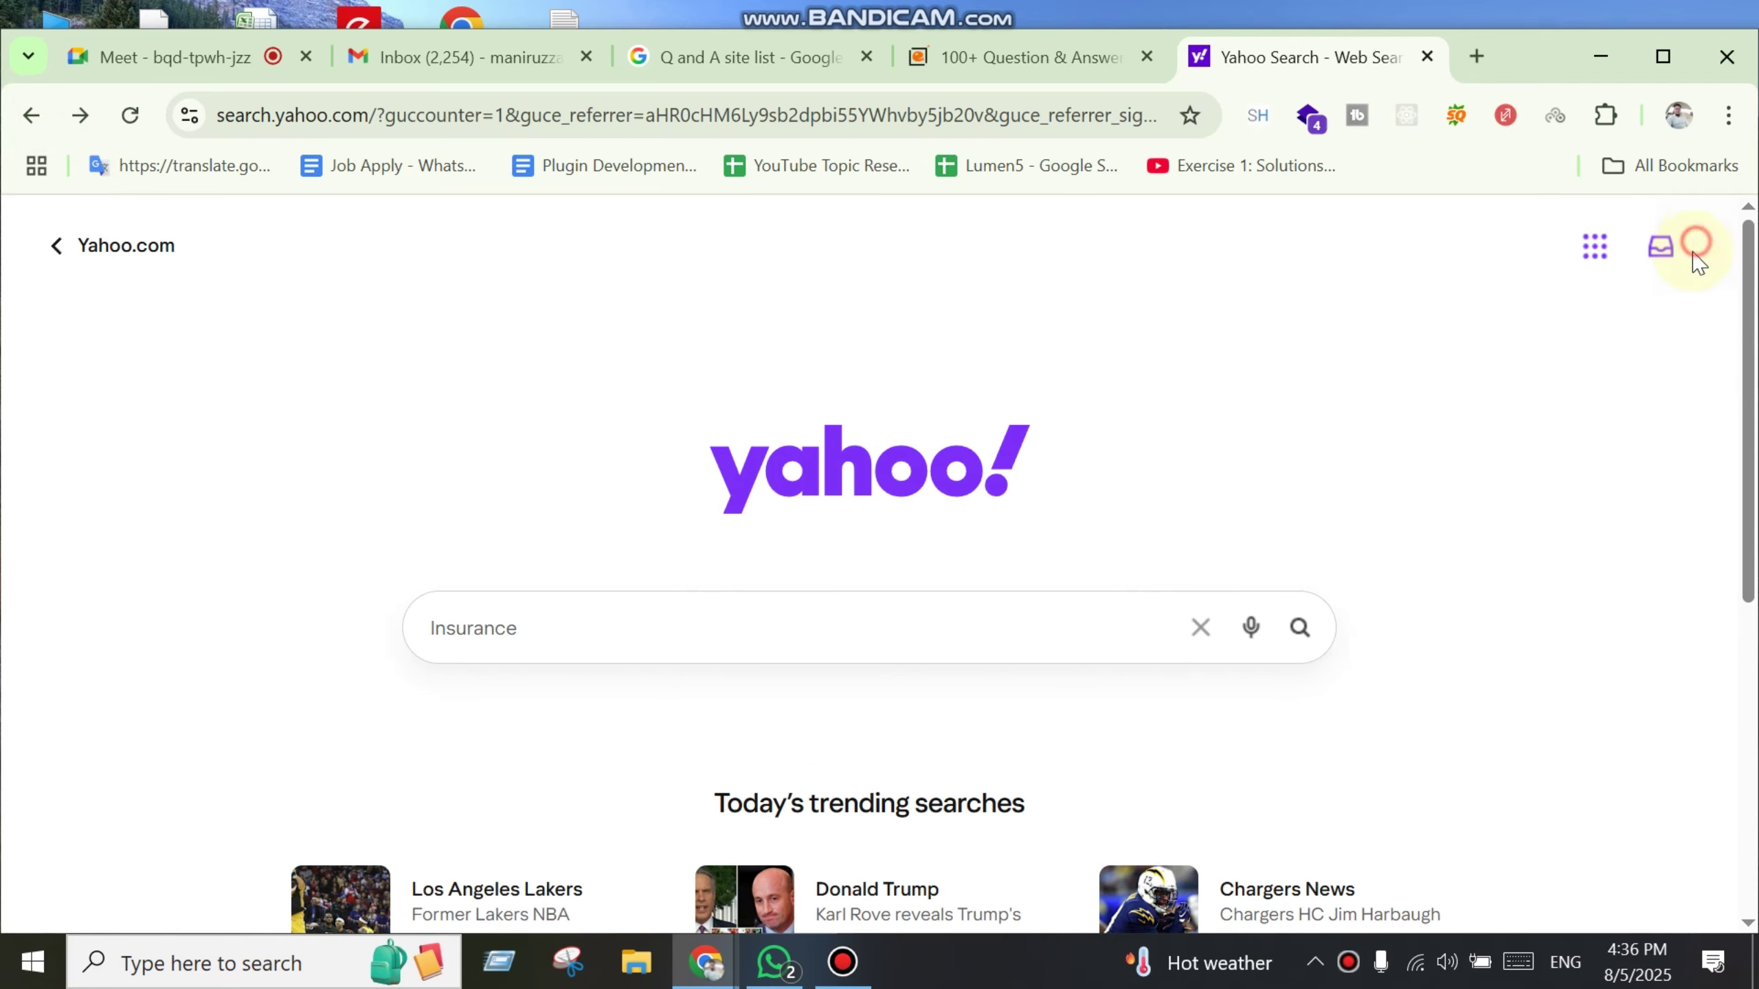
click(1669, 250)
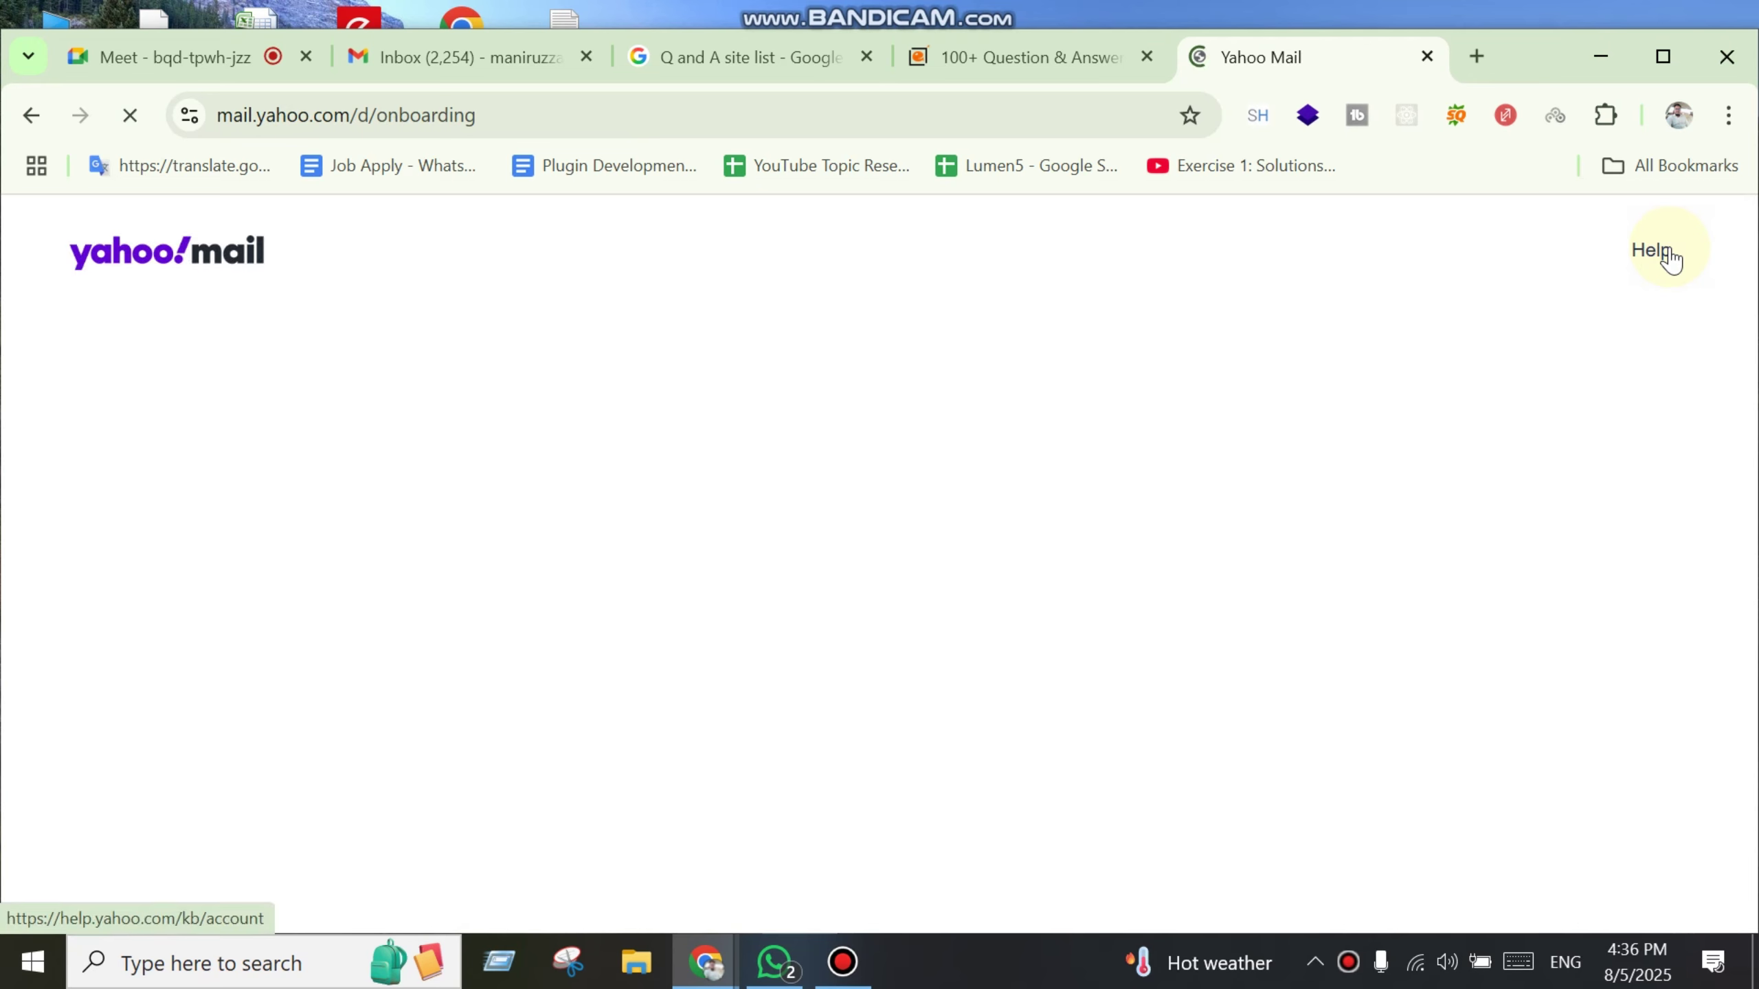
click(29, 115)
scroll(1162, 781, down, 5)
scroll(1162, 781, up, 5)
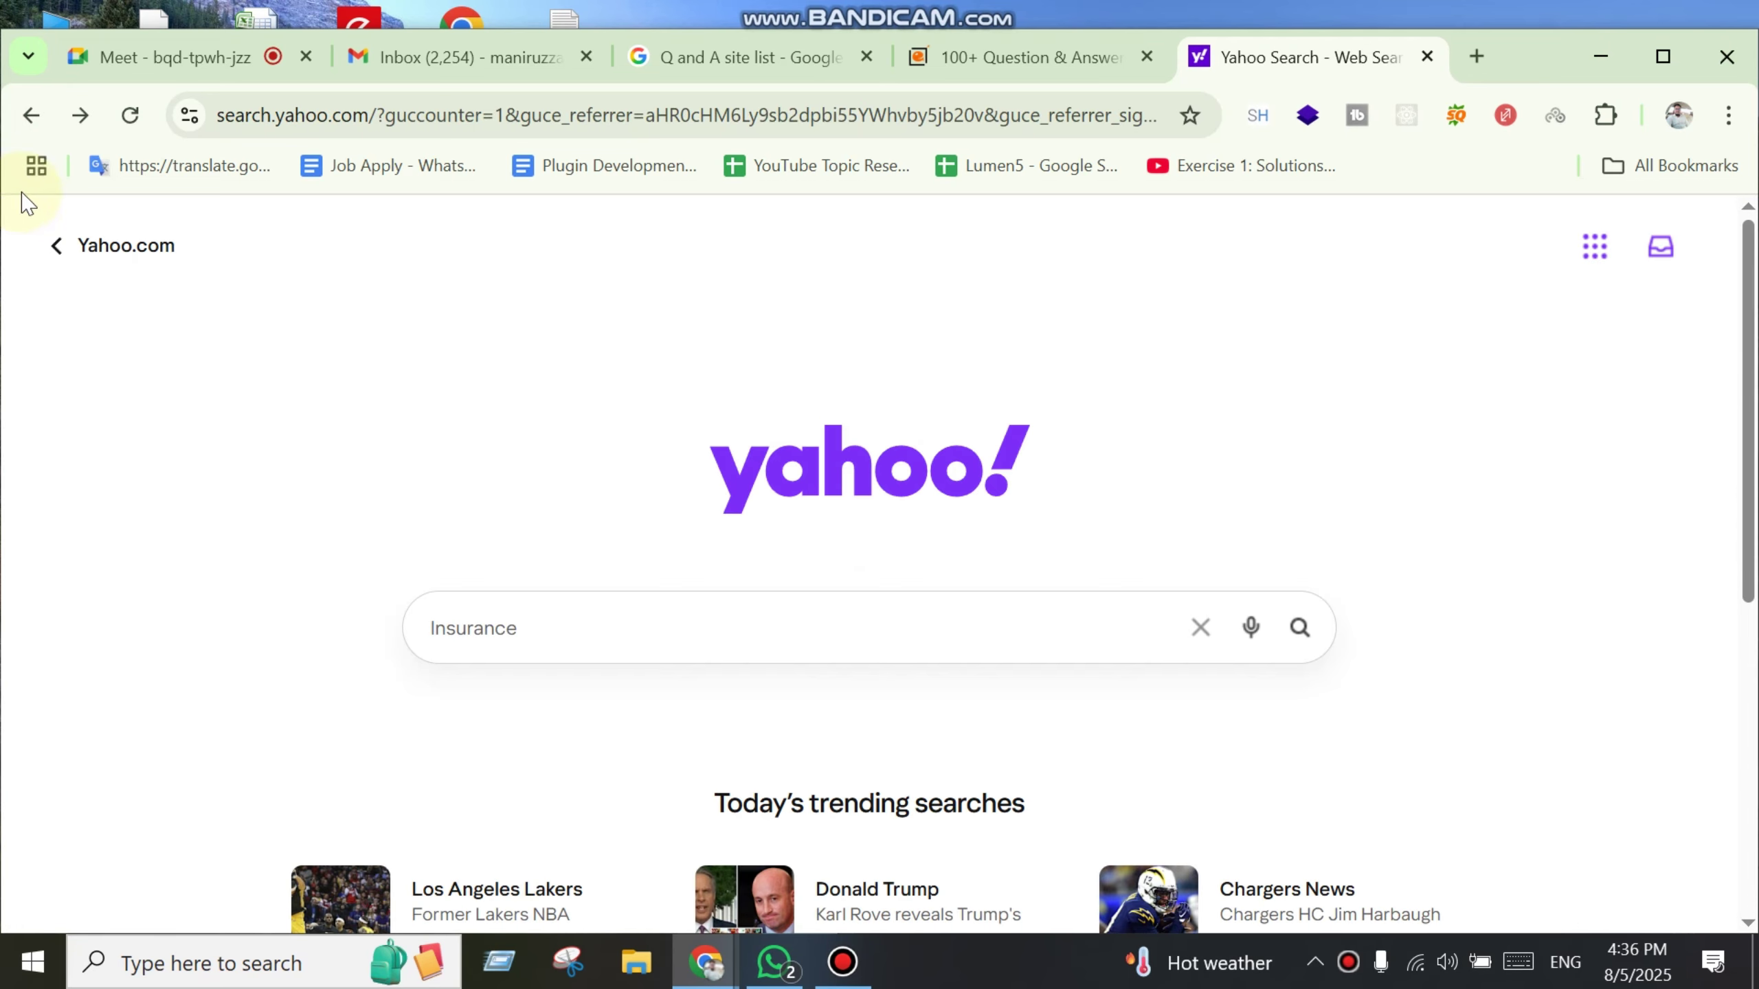
click(36, 117)
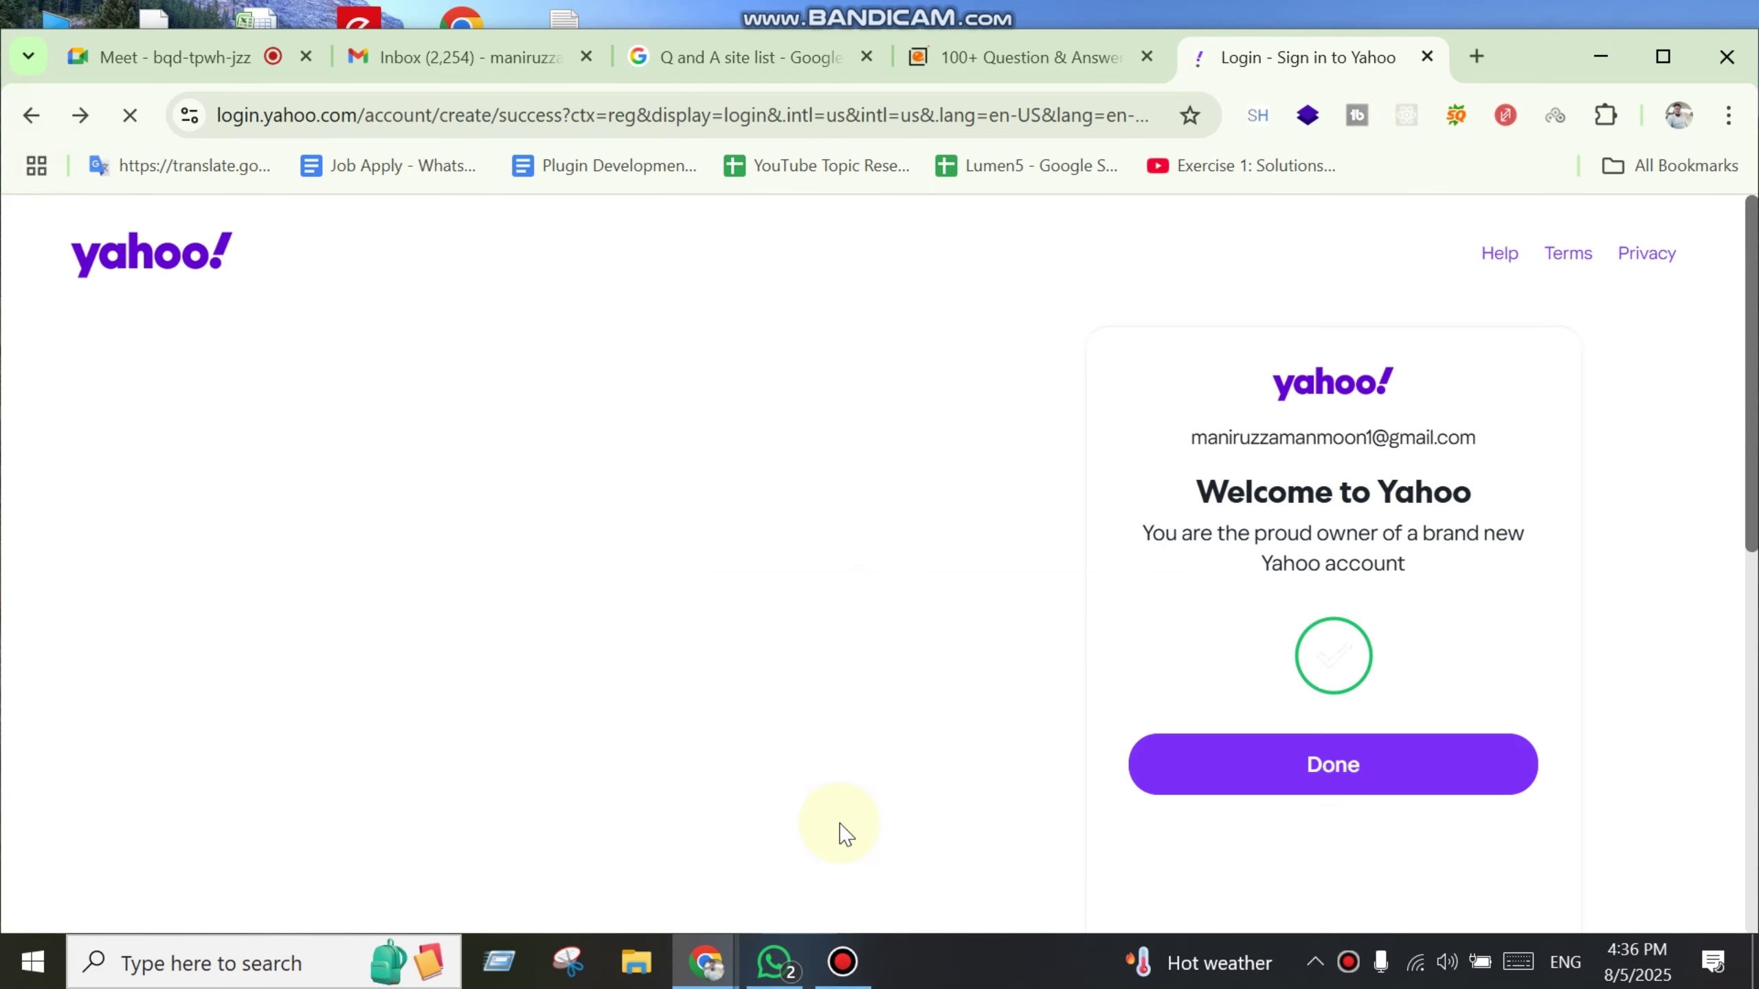
click(1316, 773)
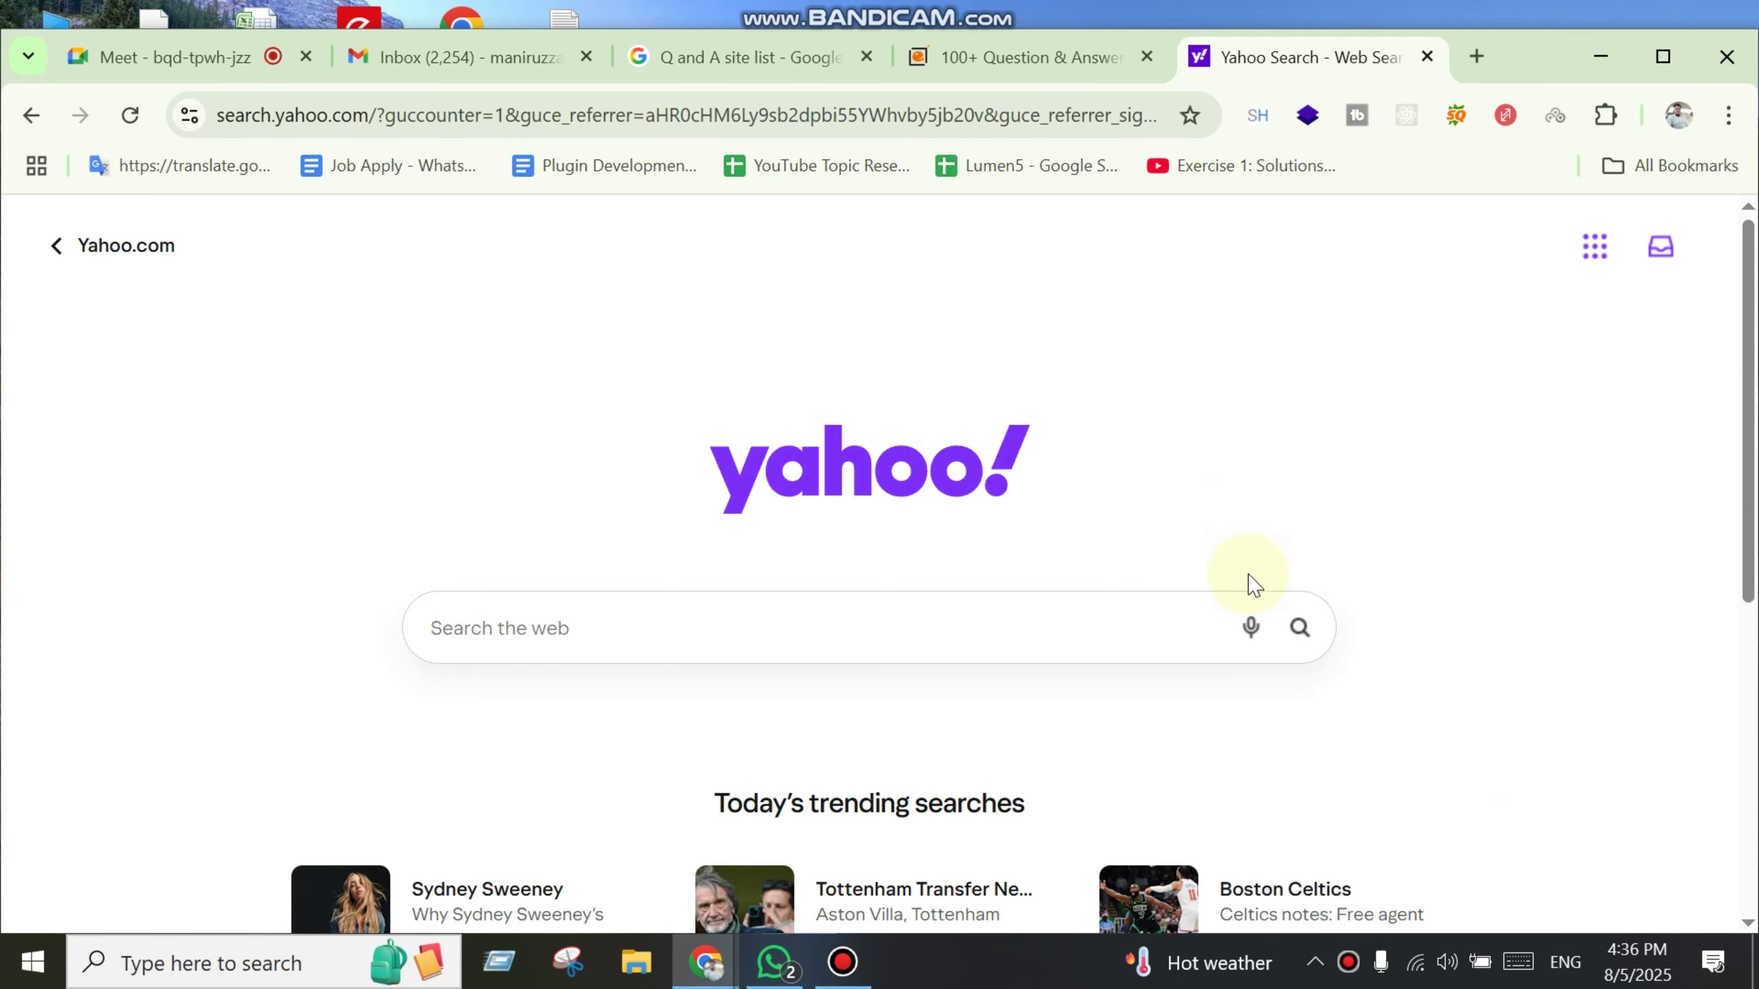
scroll(1084, 758, down, 6)
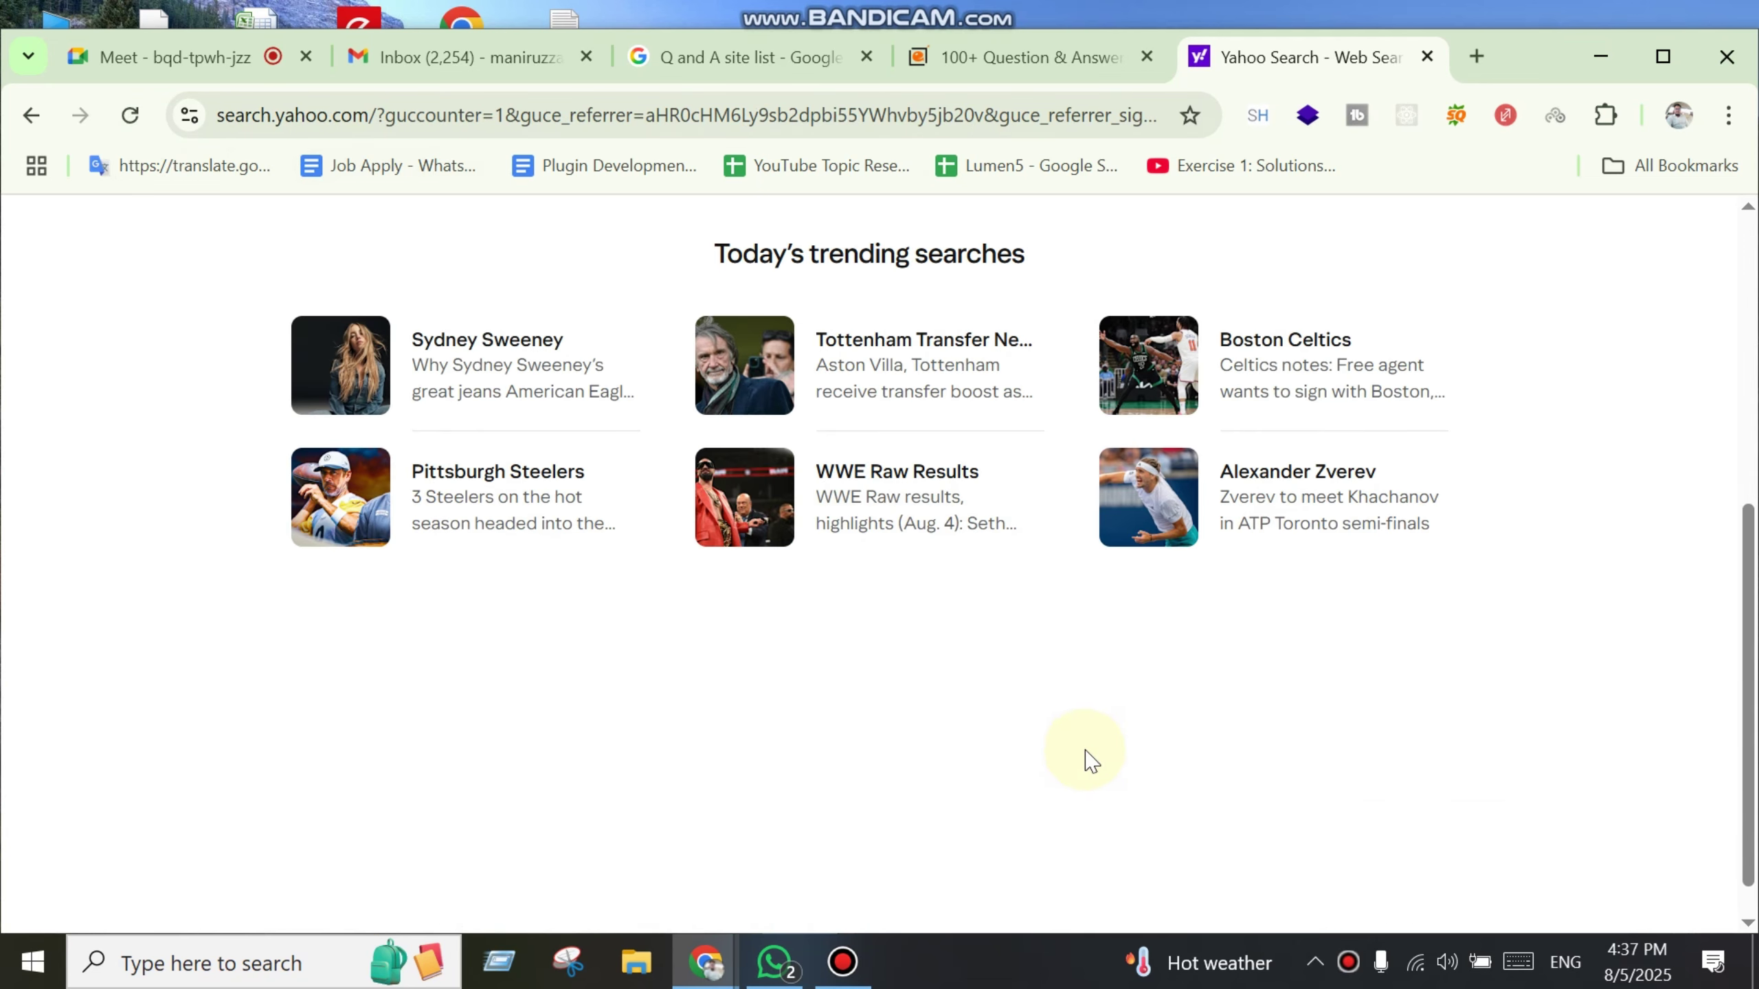
click(1479, 60)
text(Yah)
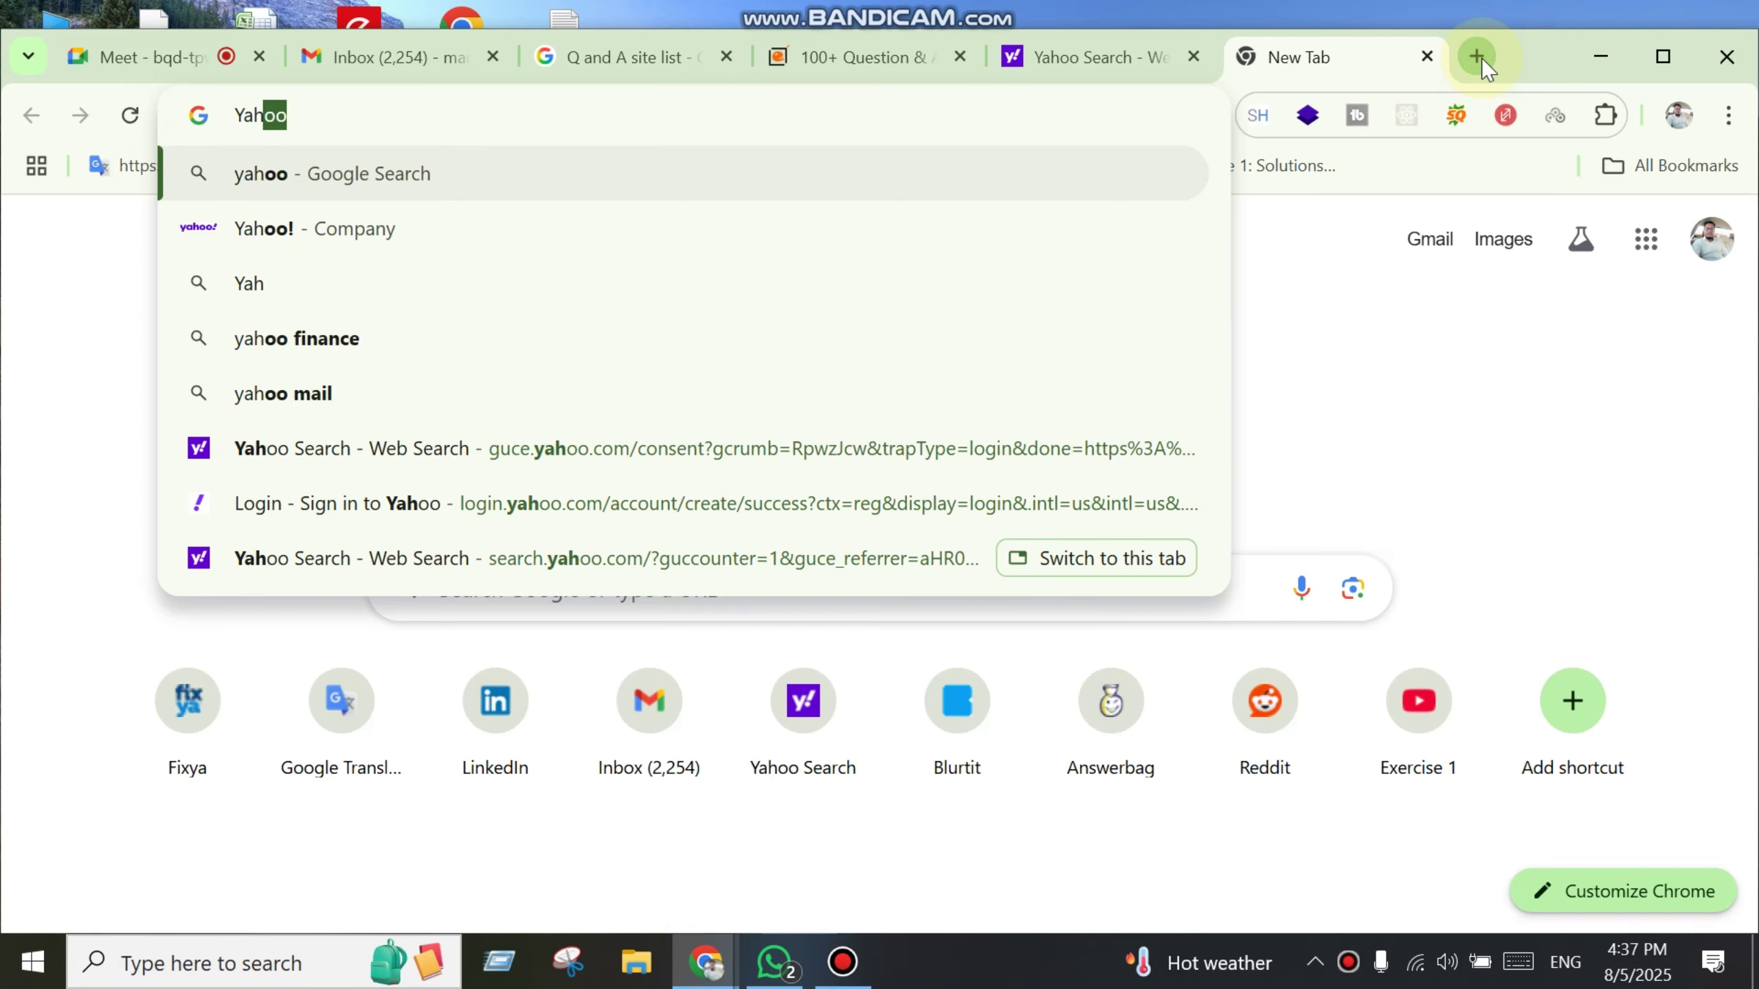
text(oo answer)
key(BackSpace)
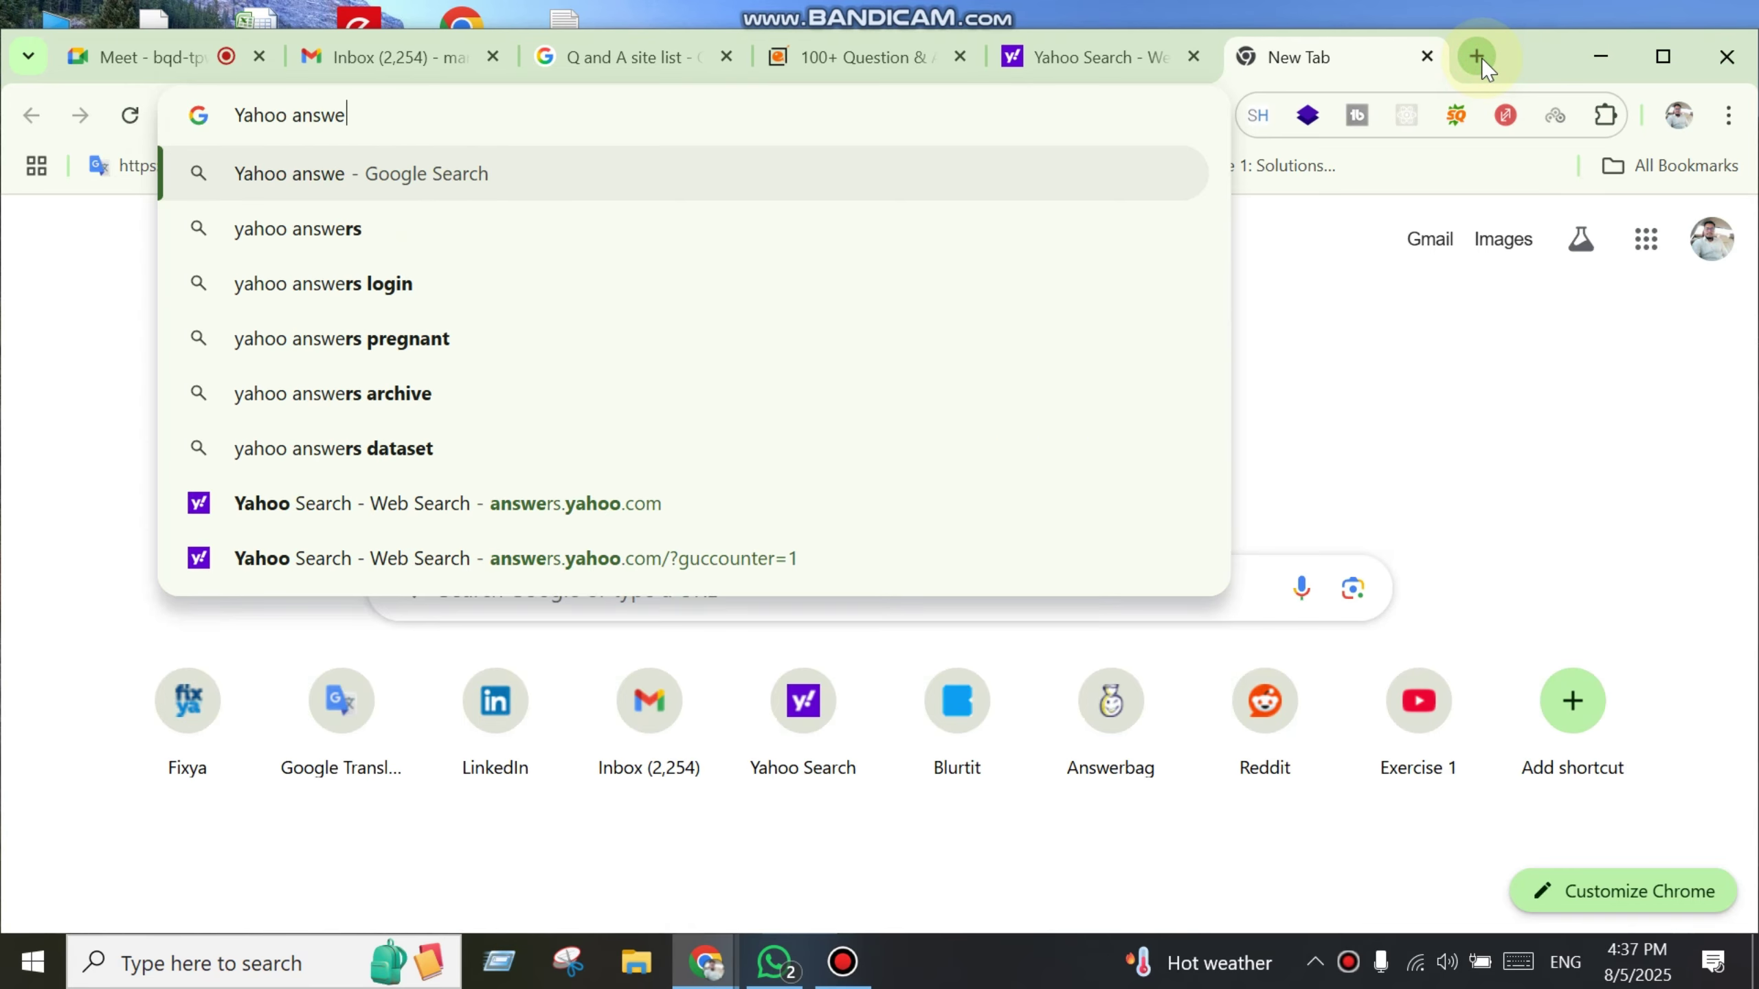
text(er)
key(Return)
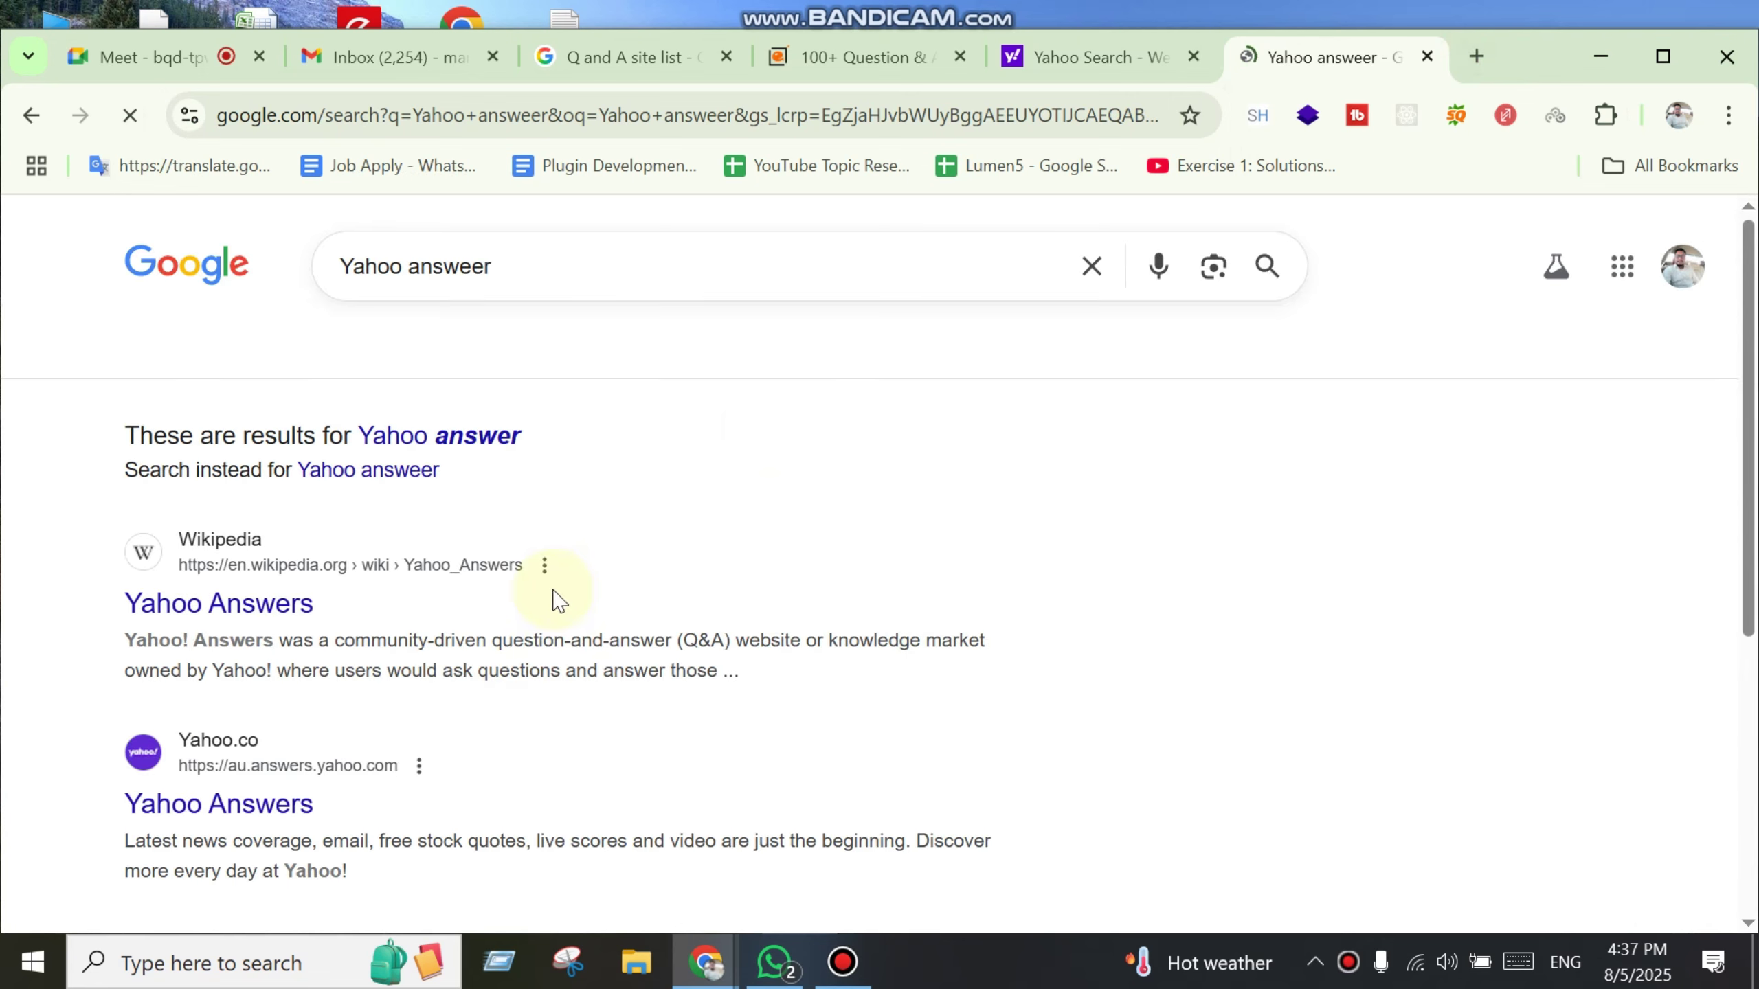
click(286, 824)
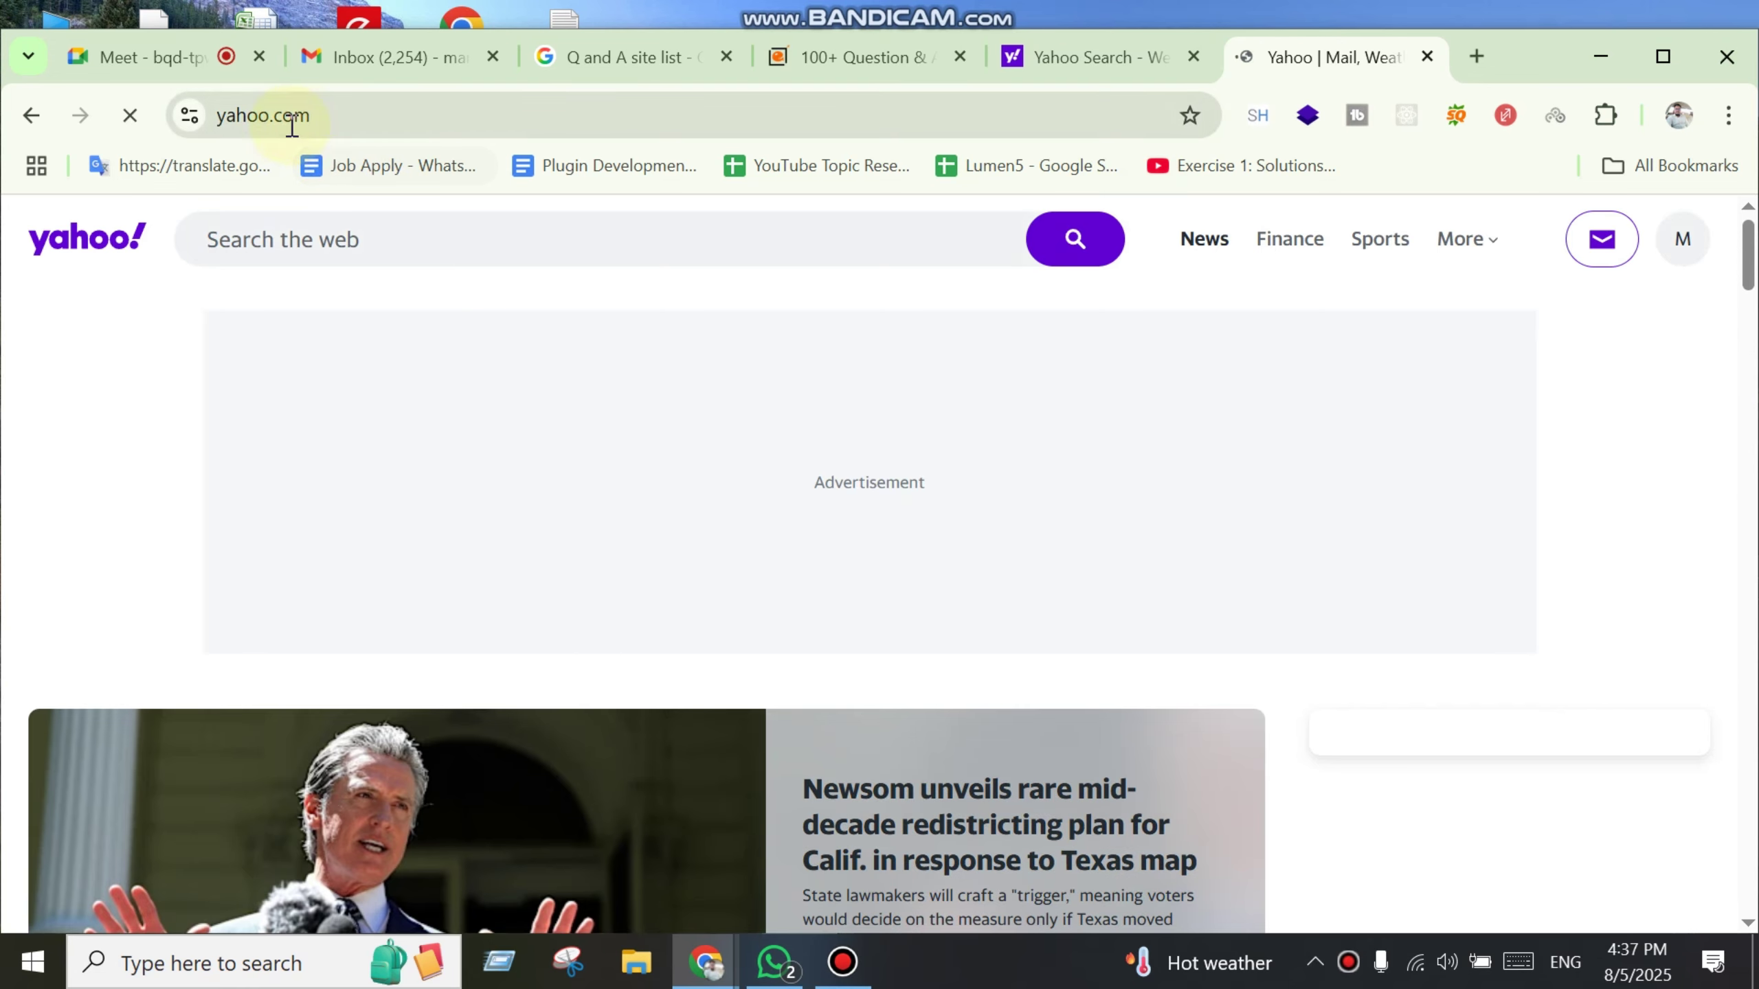
click(236, 117)
click(232, 117)
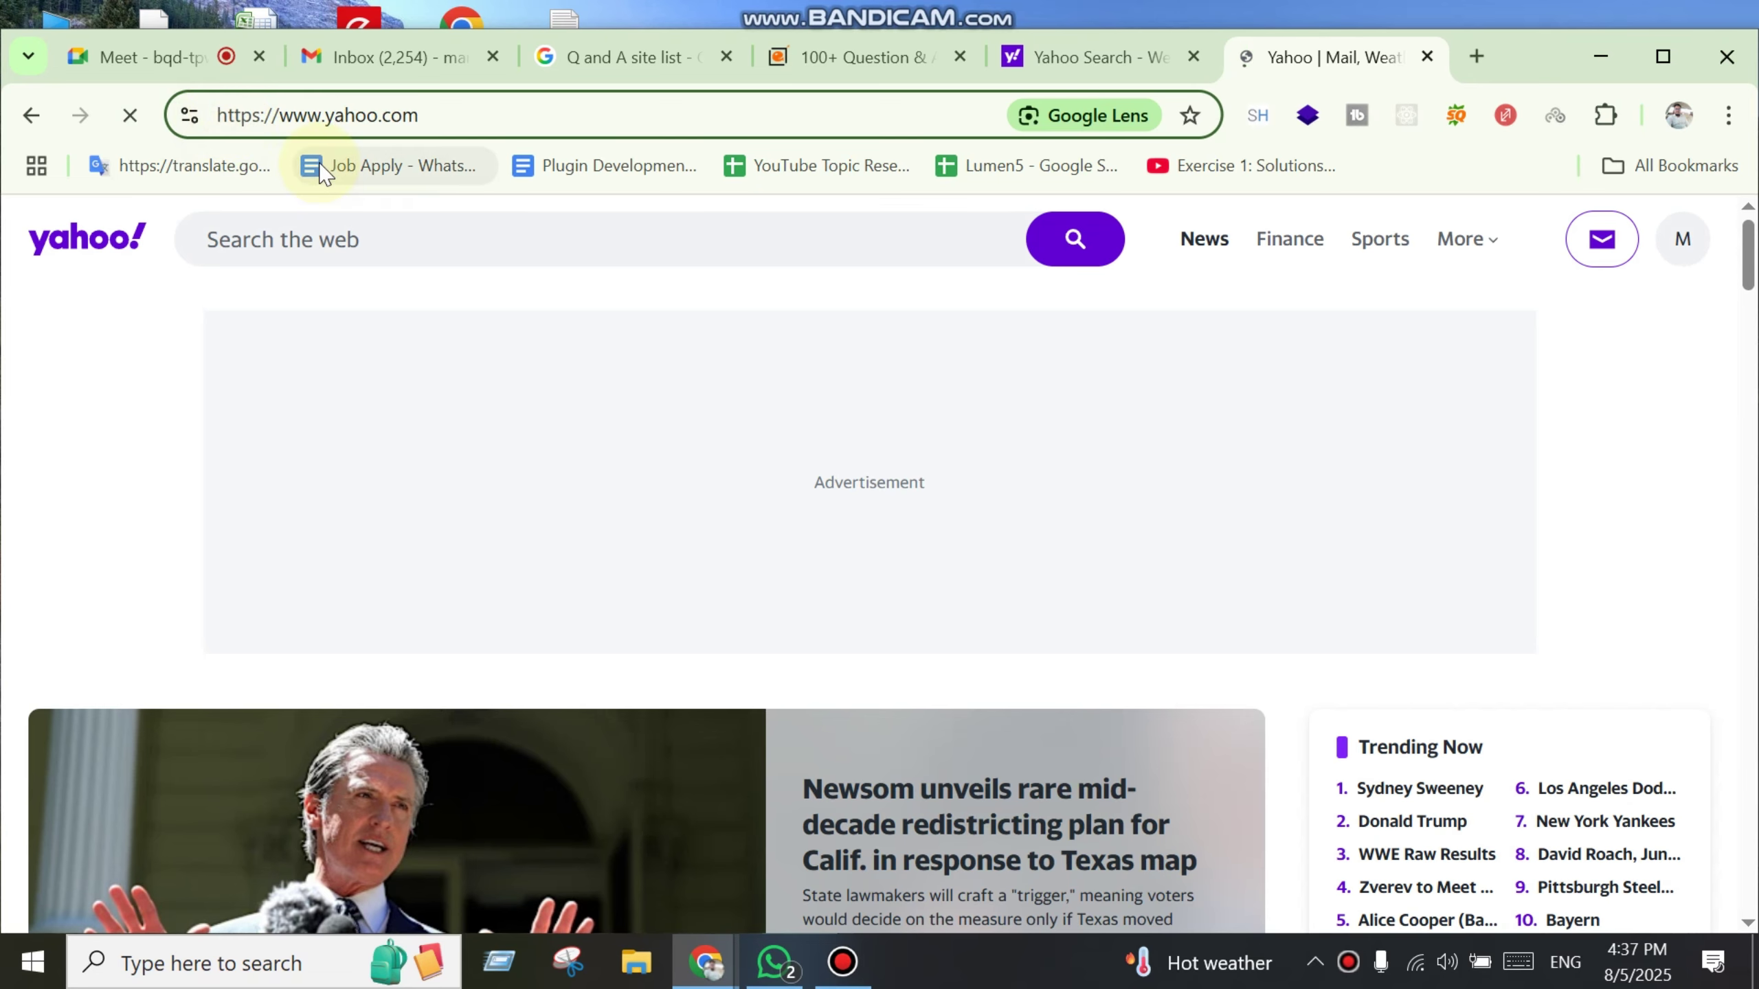
text(answer)
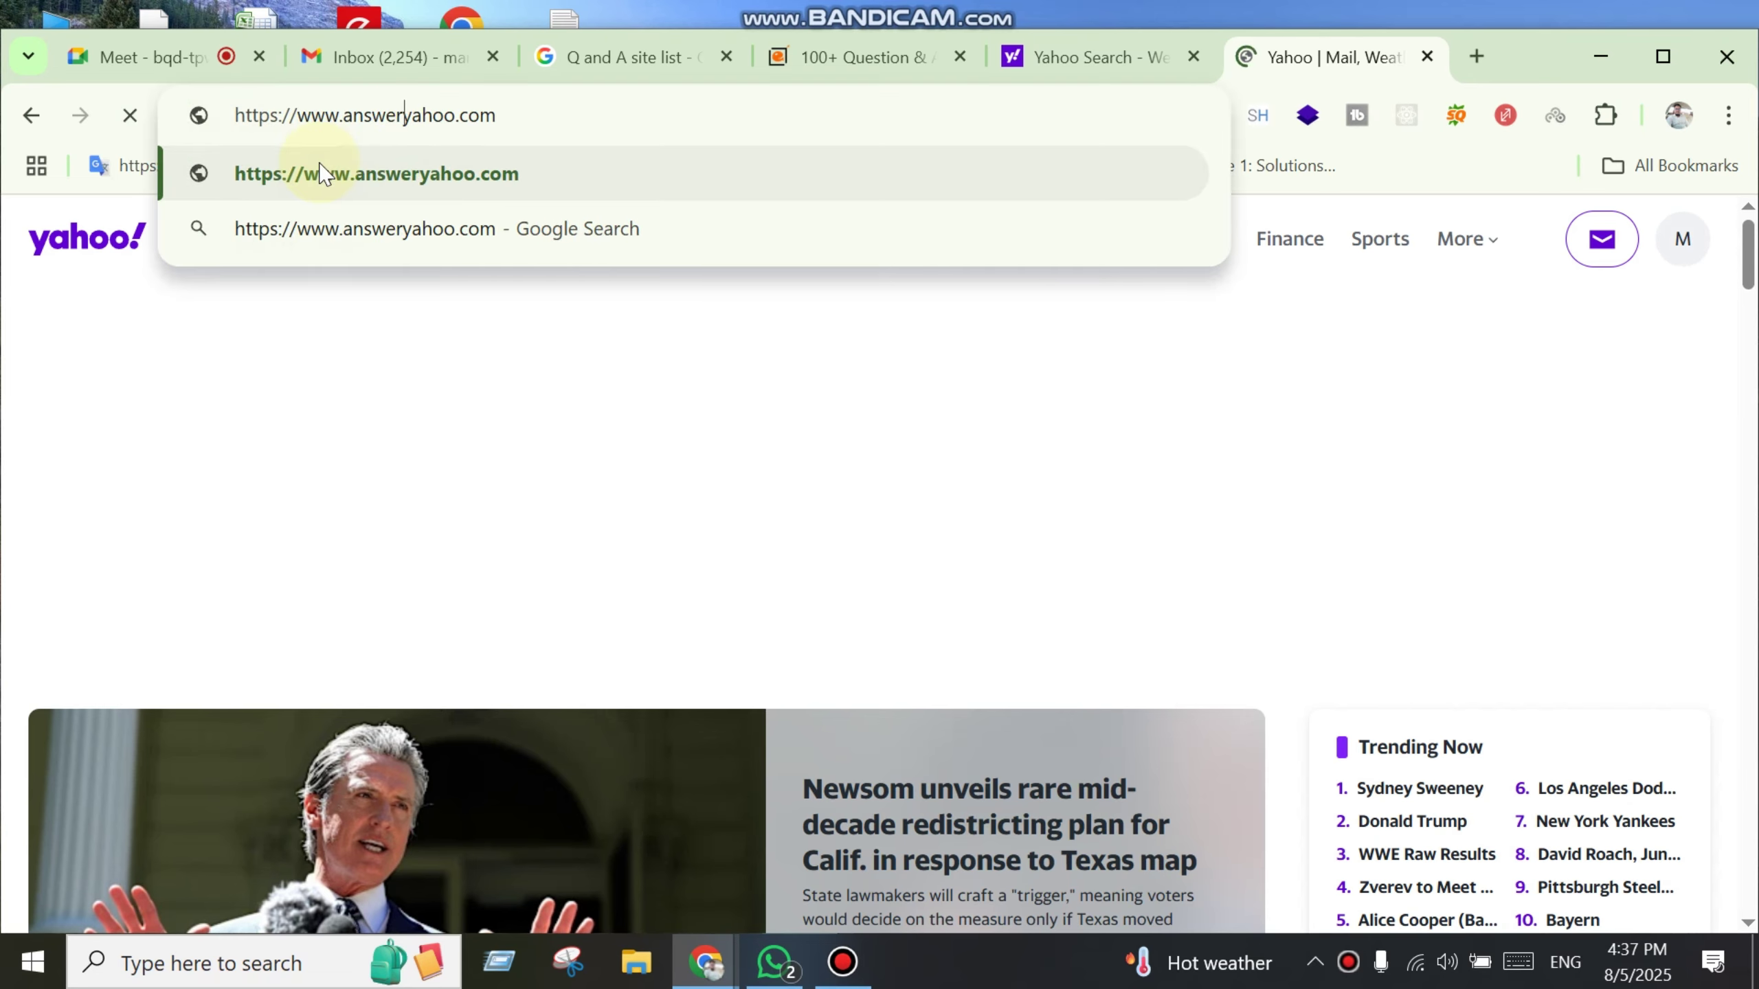
text(.)
key(ctrl+a)
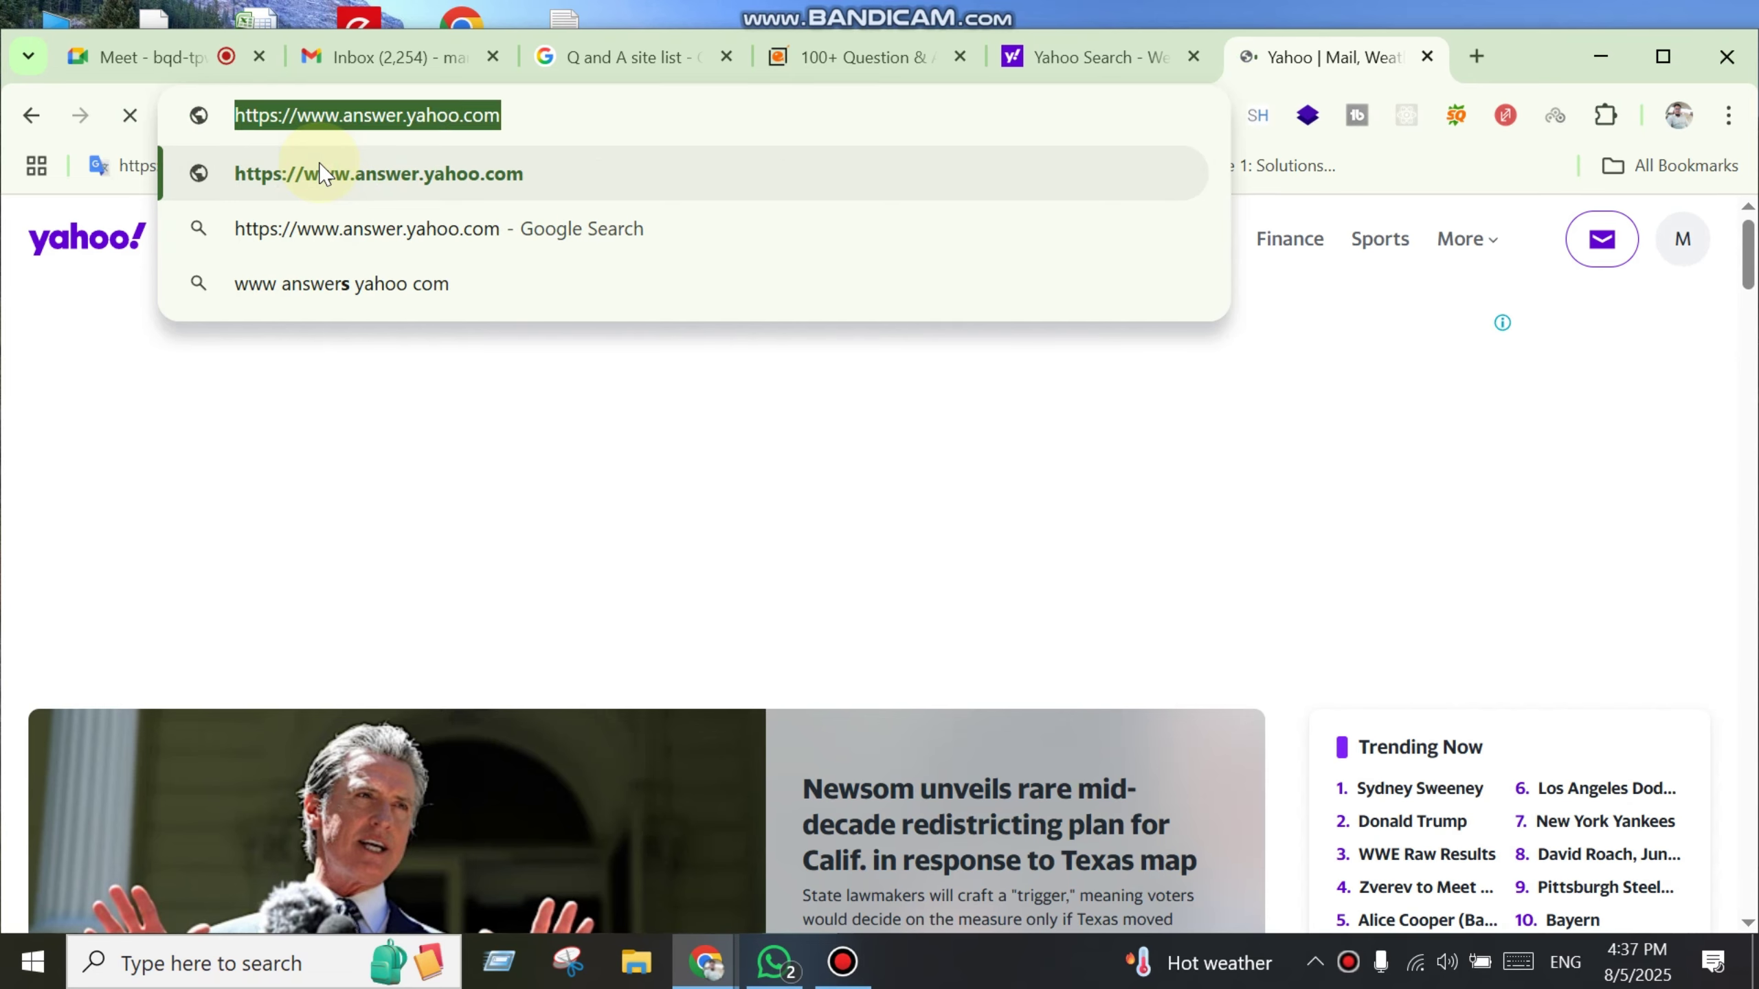
click(321, 173)
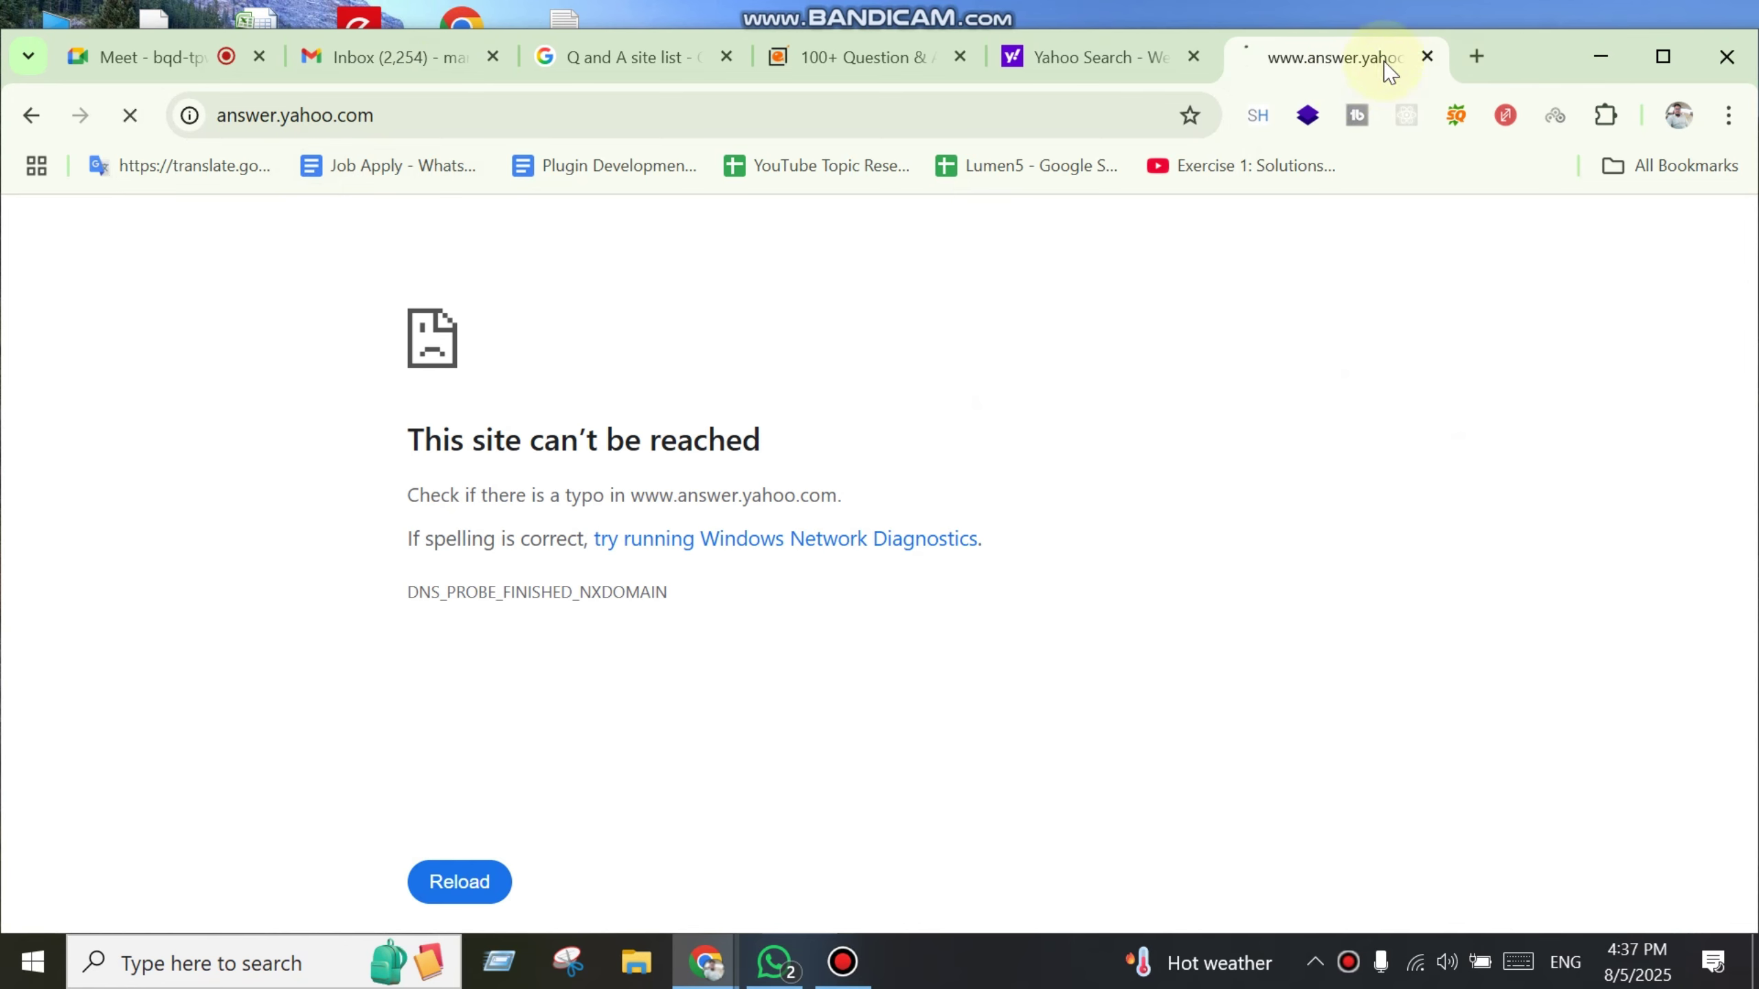
key(ctrl+w)
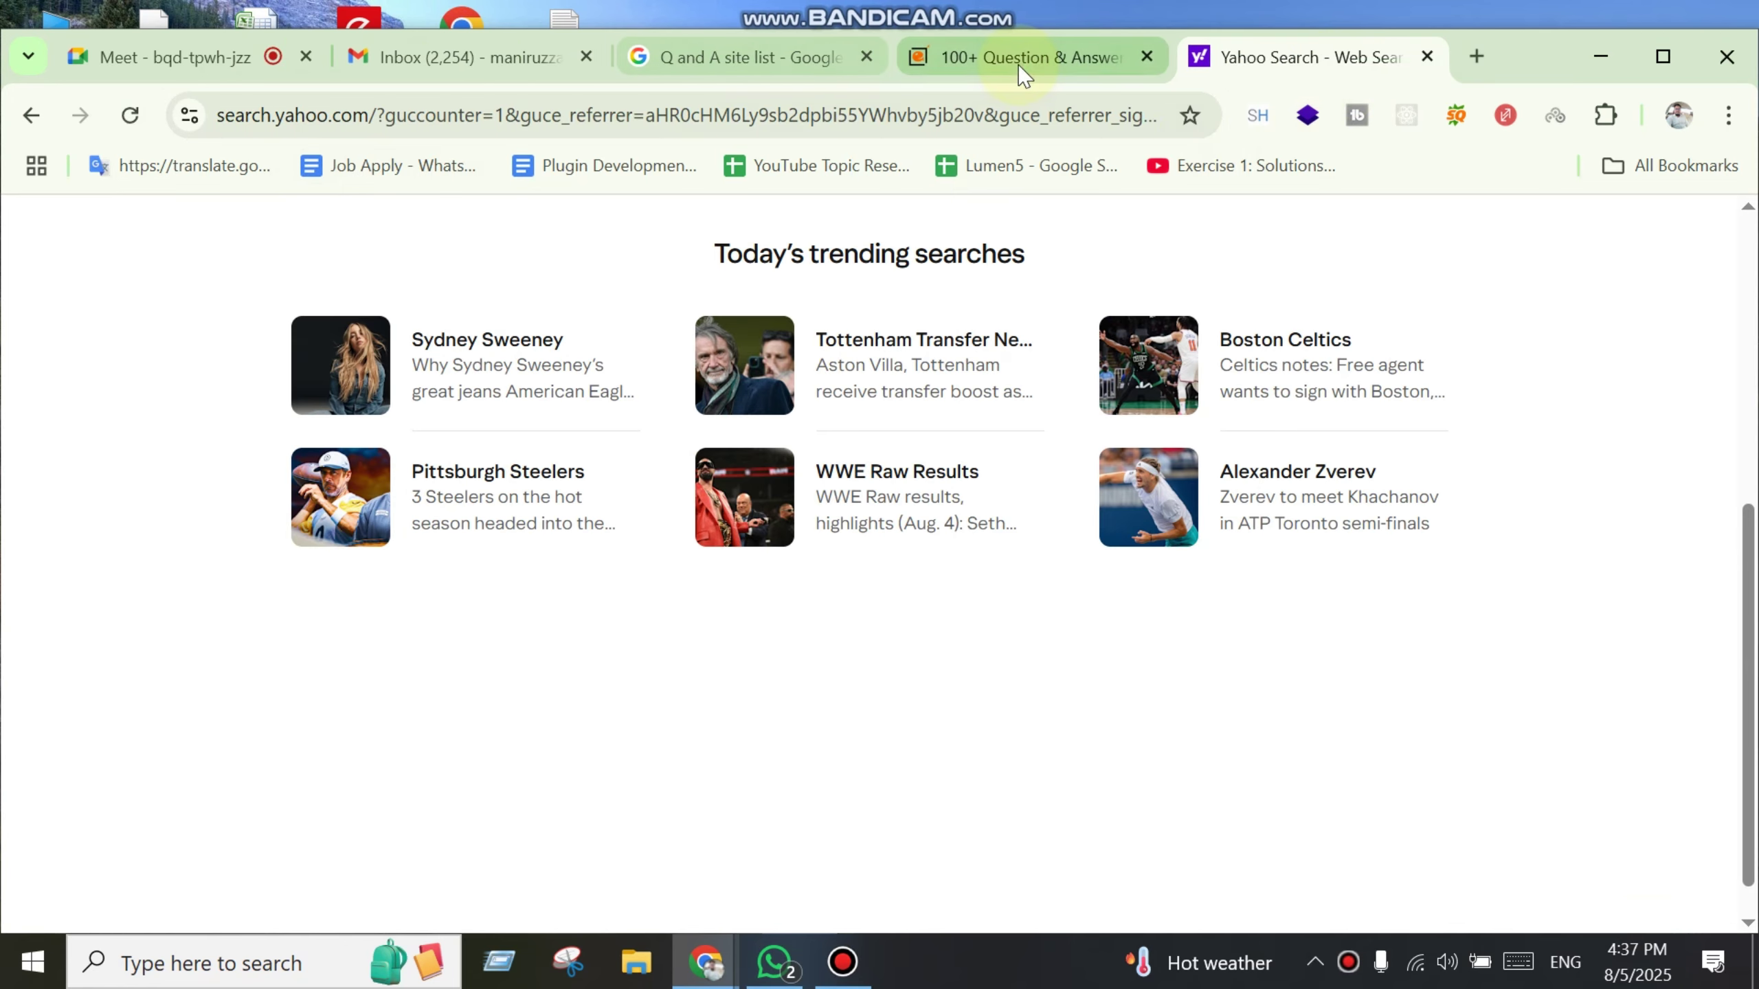
click(1013, 69)
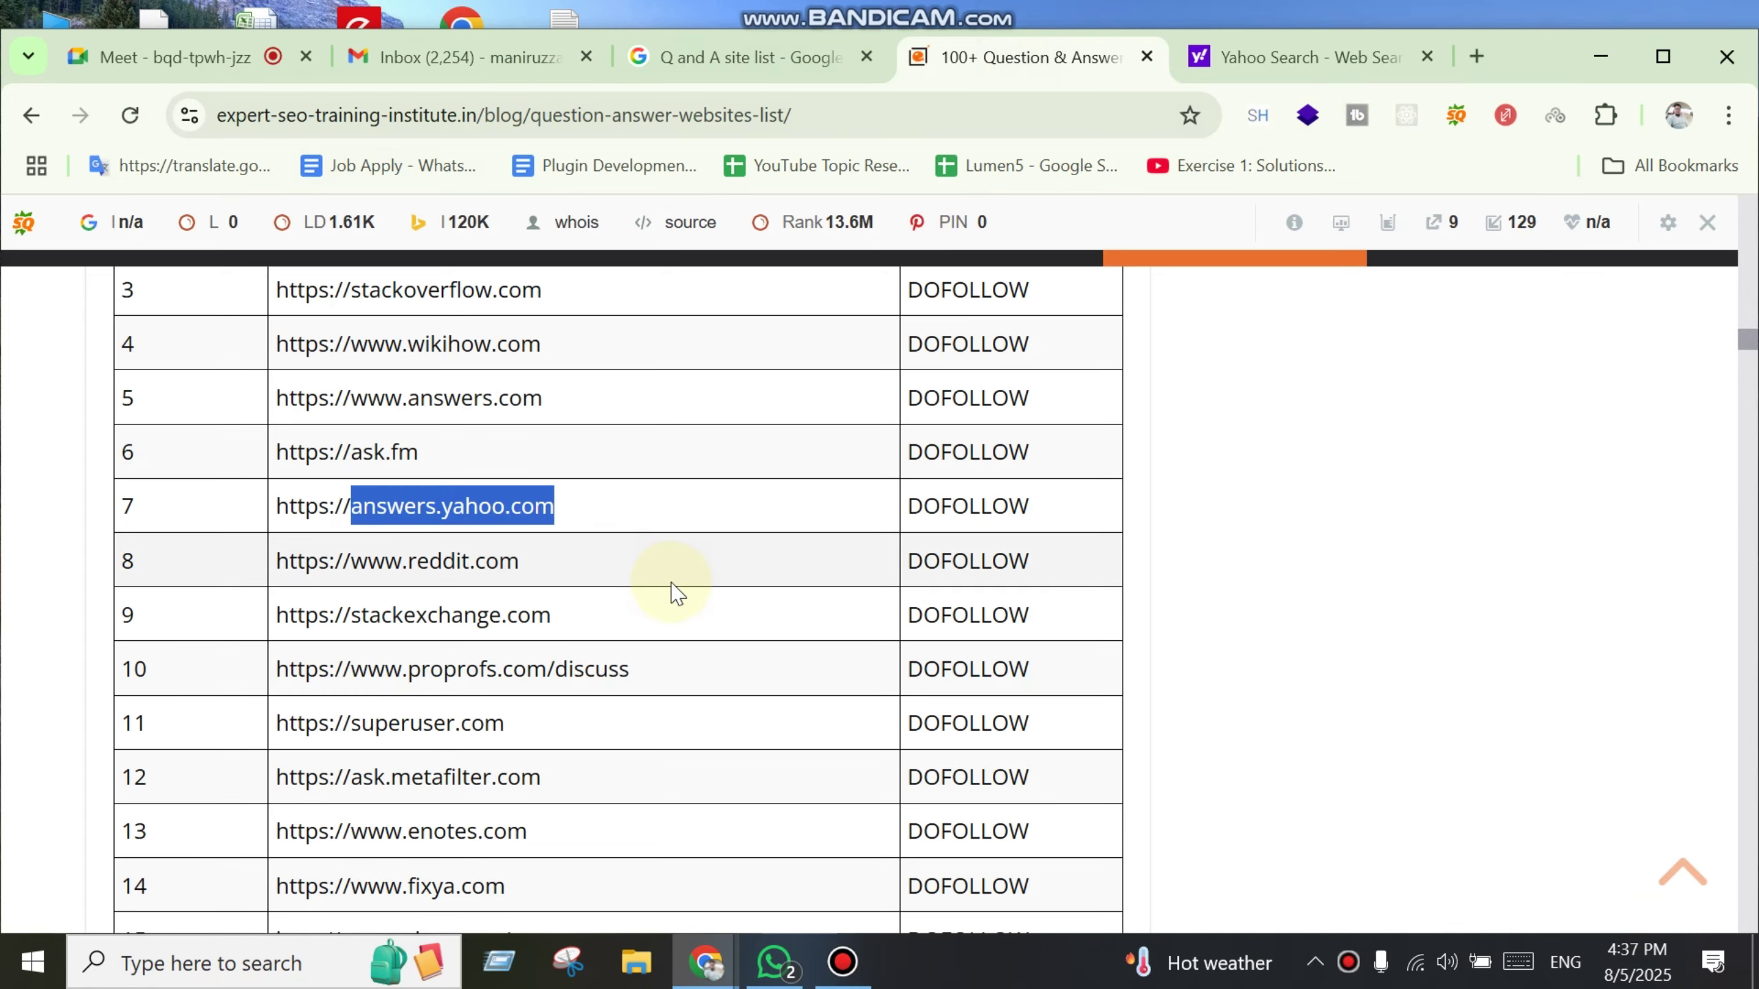
key(ctrl+c)
key(ctrl+t)
key(ctrl+v)
key(Return)
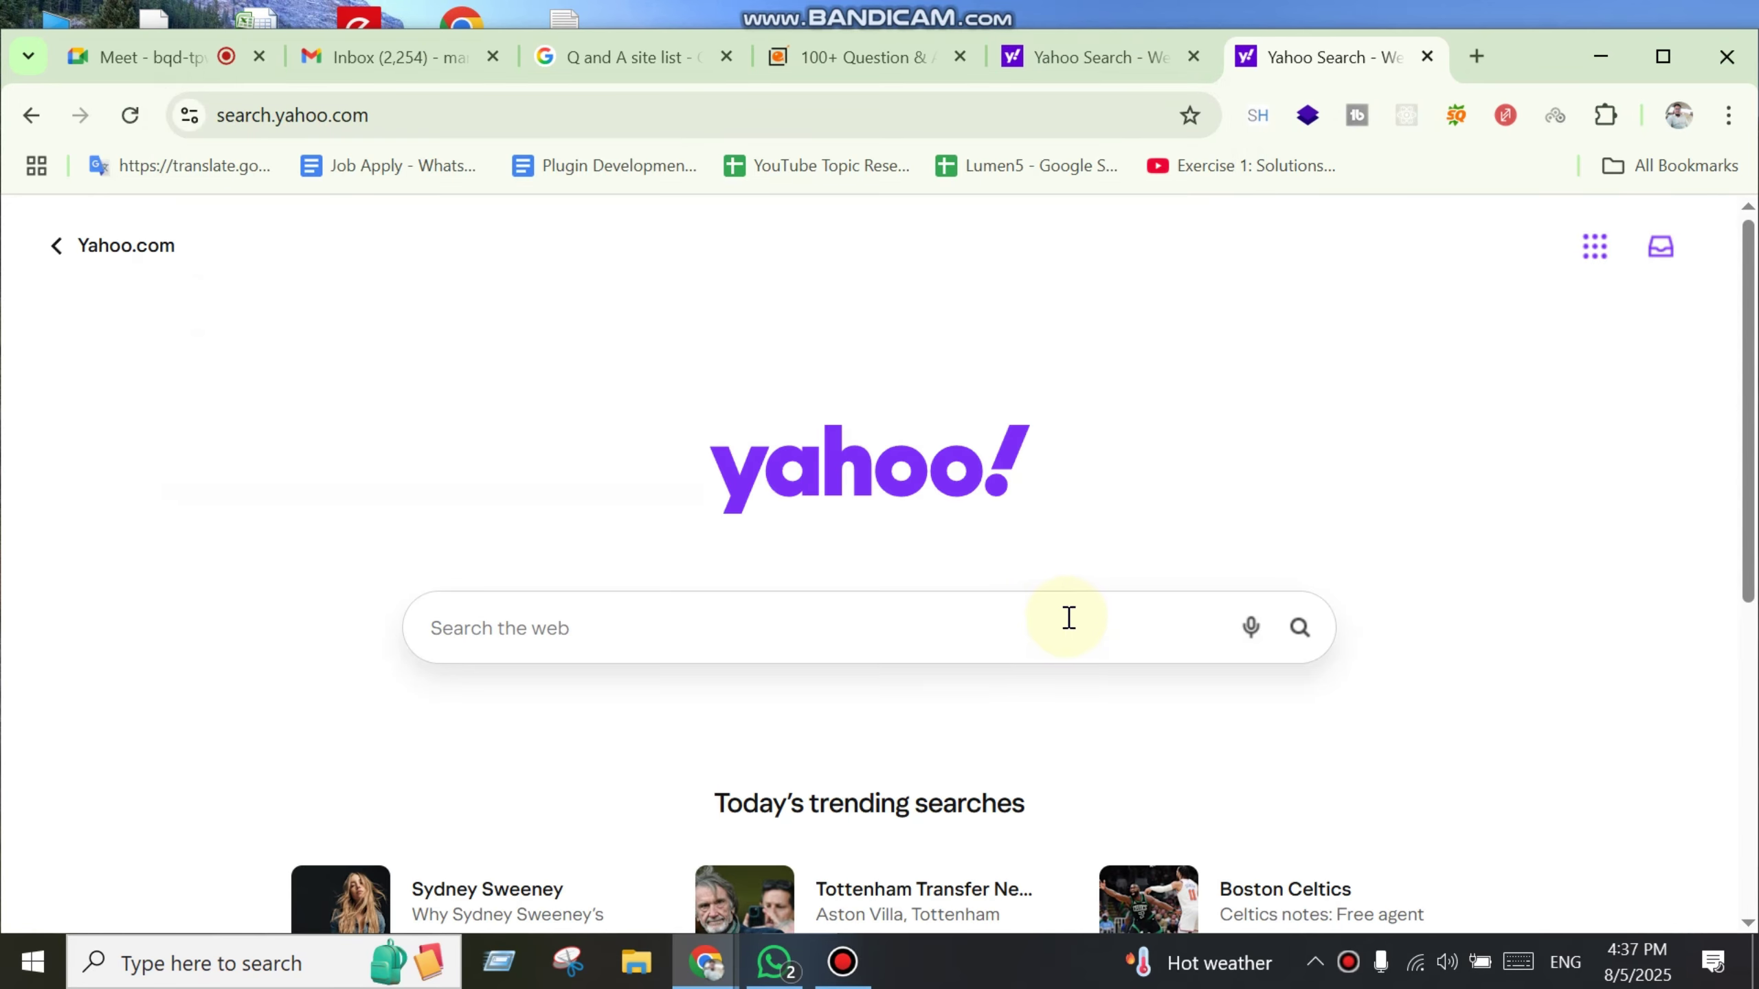
scroll(1071, 615, down, 6)
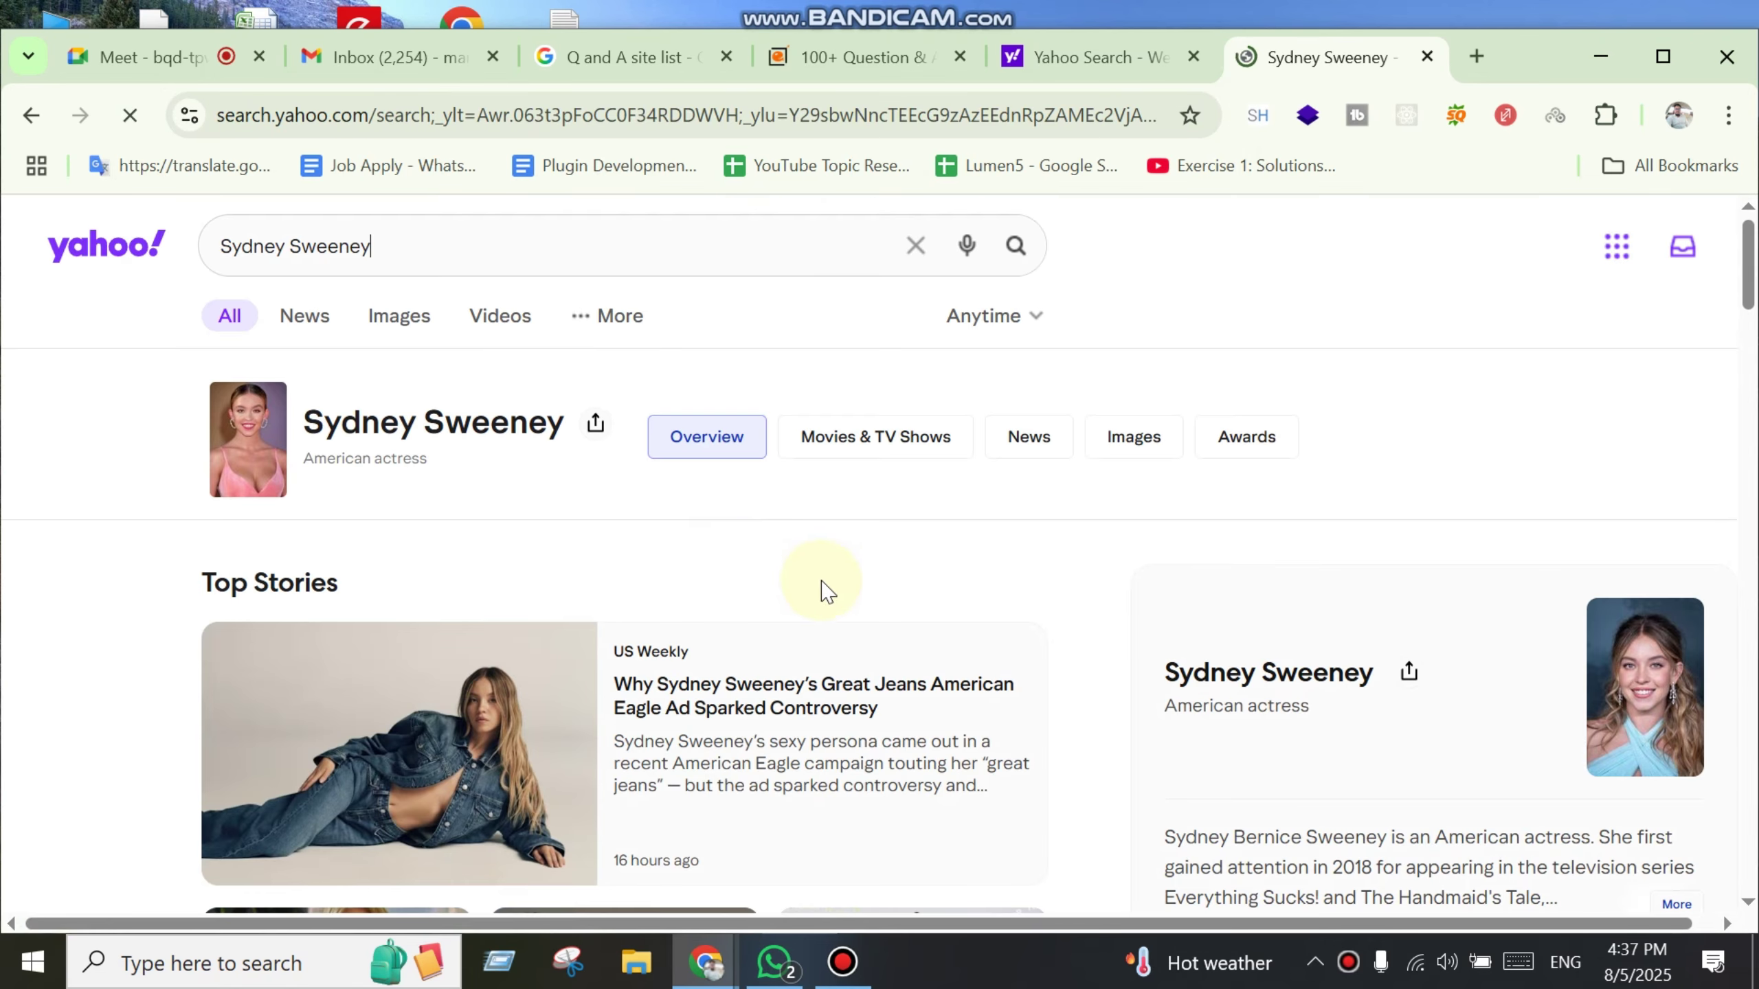
scroll(1051, 617, down, 10)
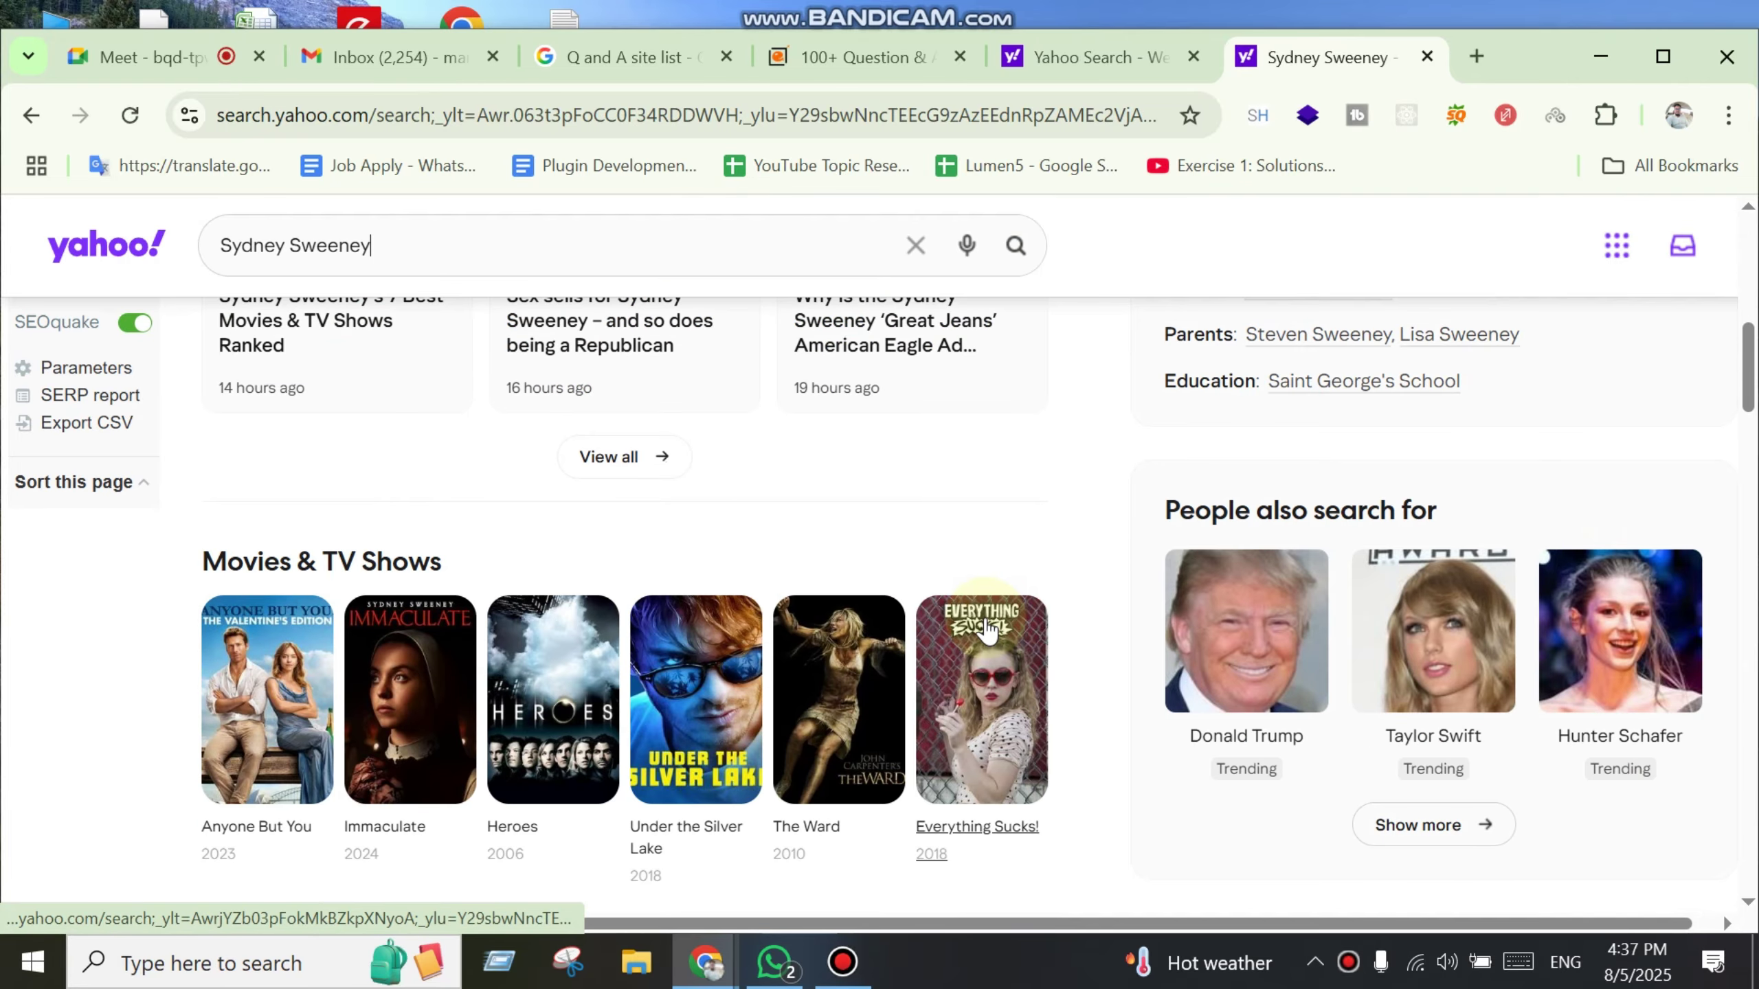
click(31, 115)
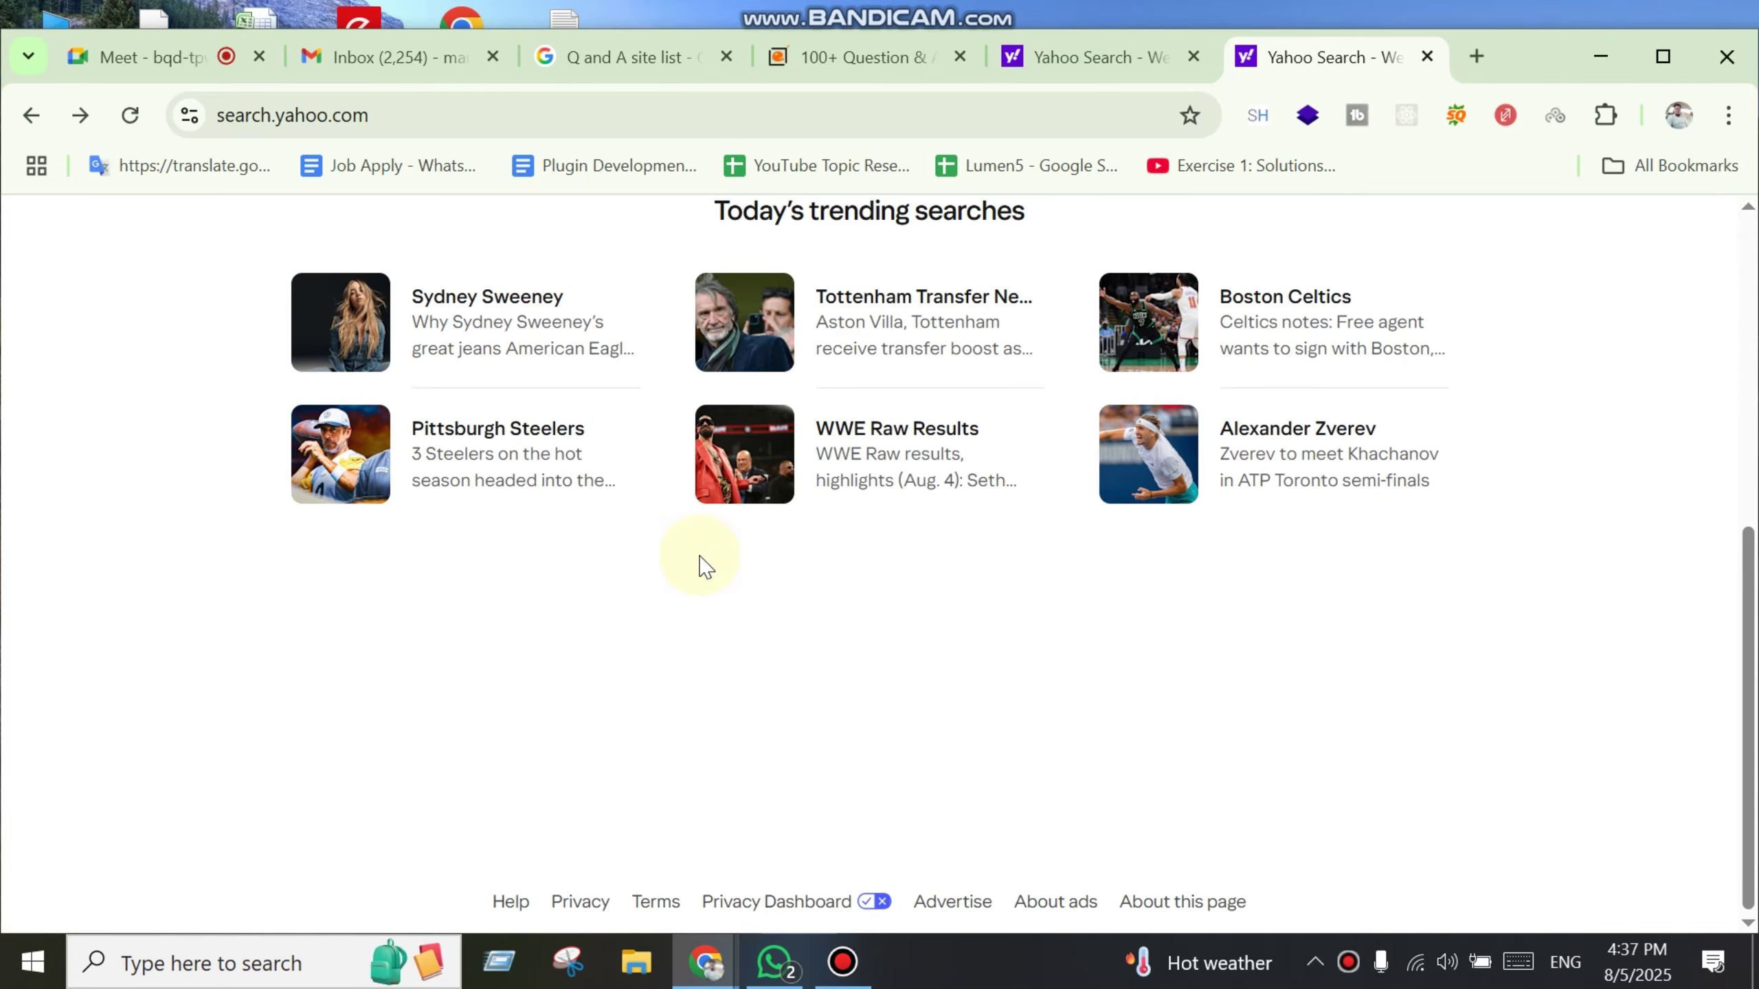
click(571, 431)
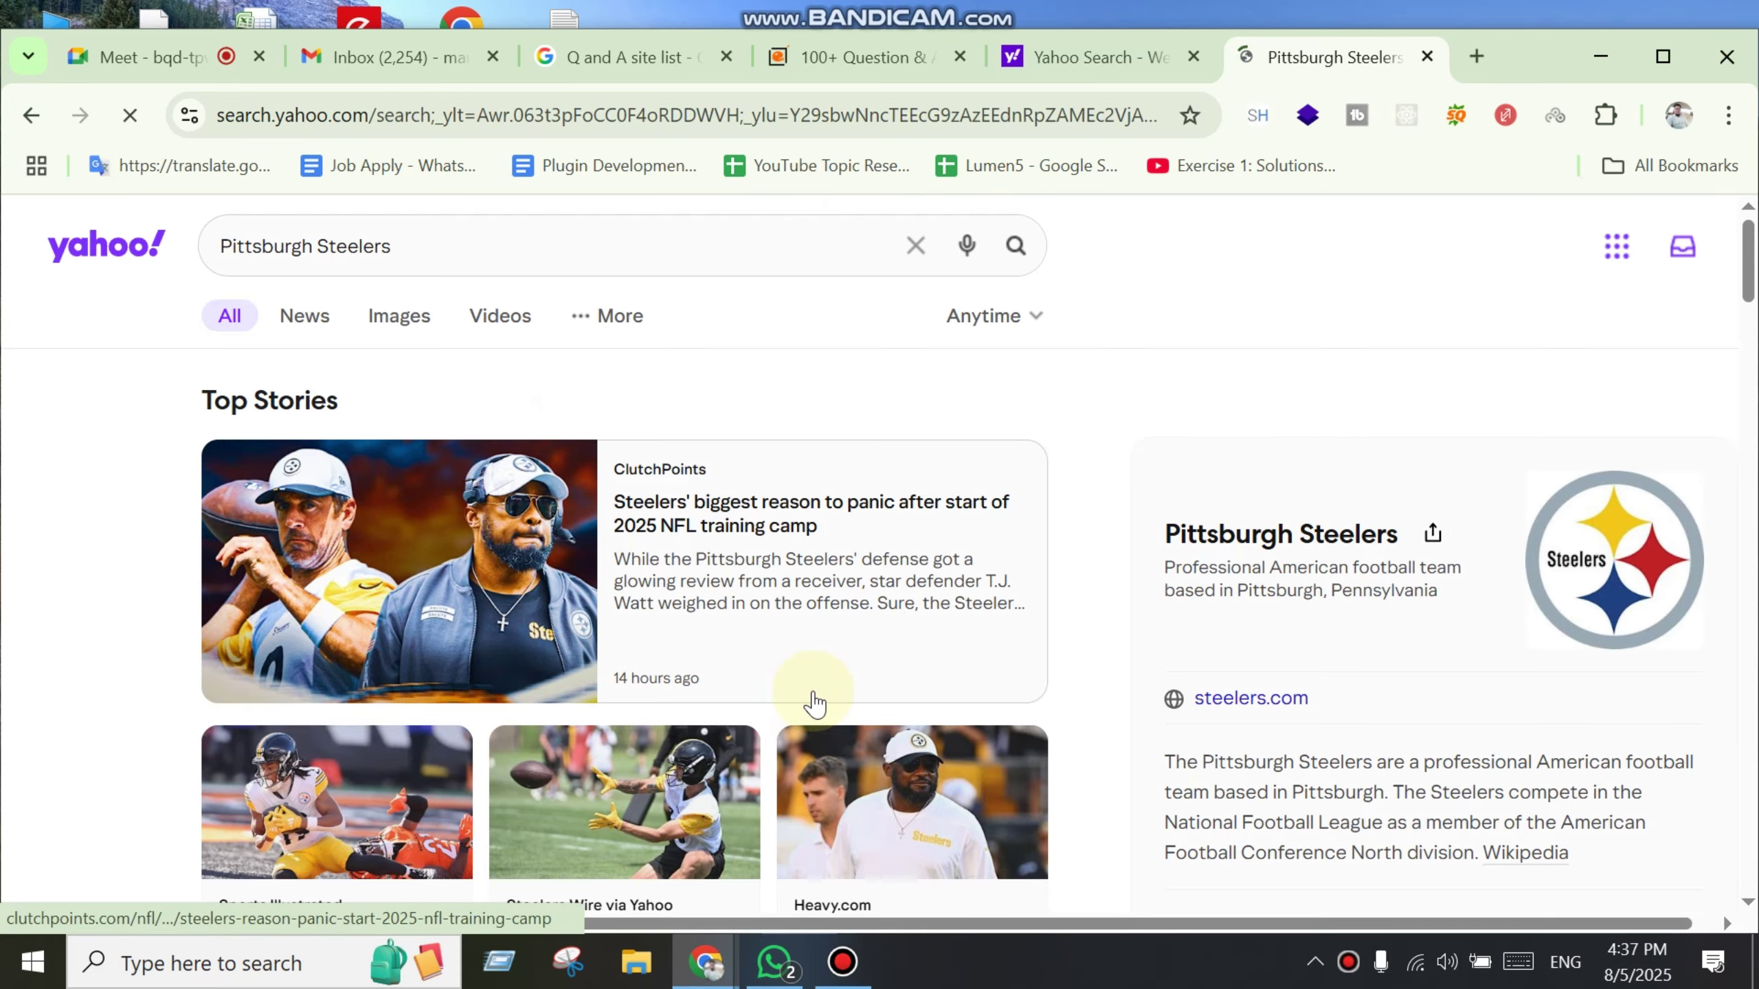
scroll(858, 712, down, 7)
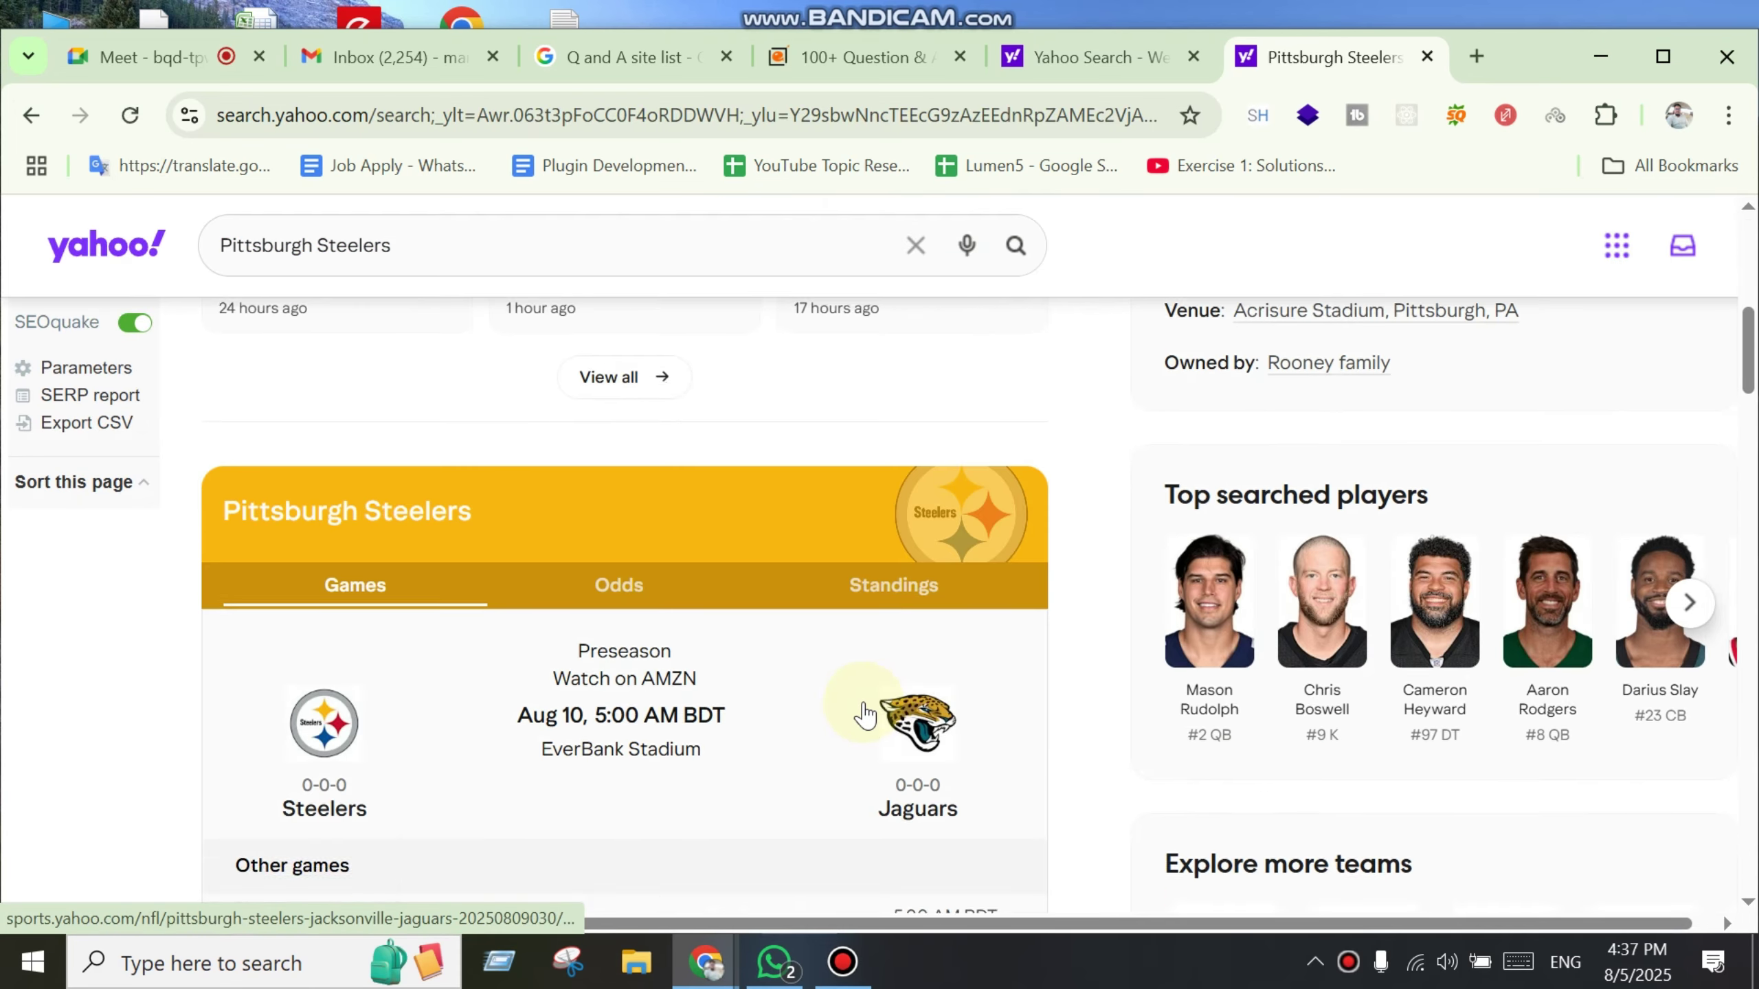
scroll(865, 713, down, 5)
scroll(864, 718, down, 4)
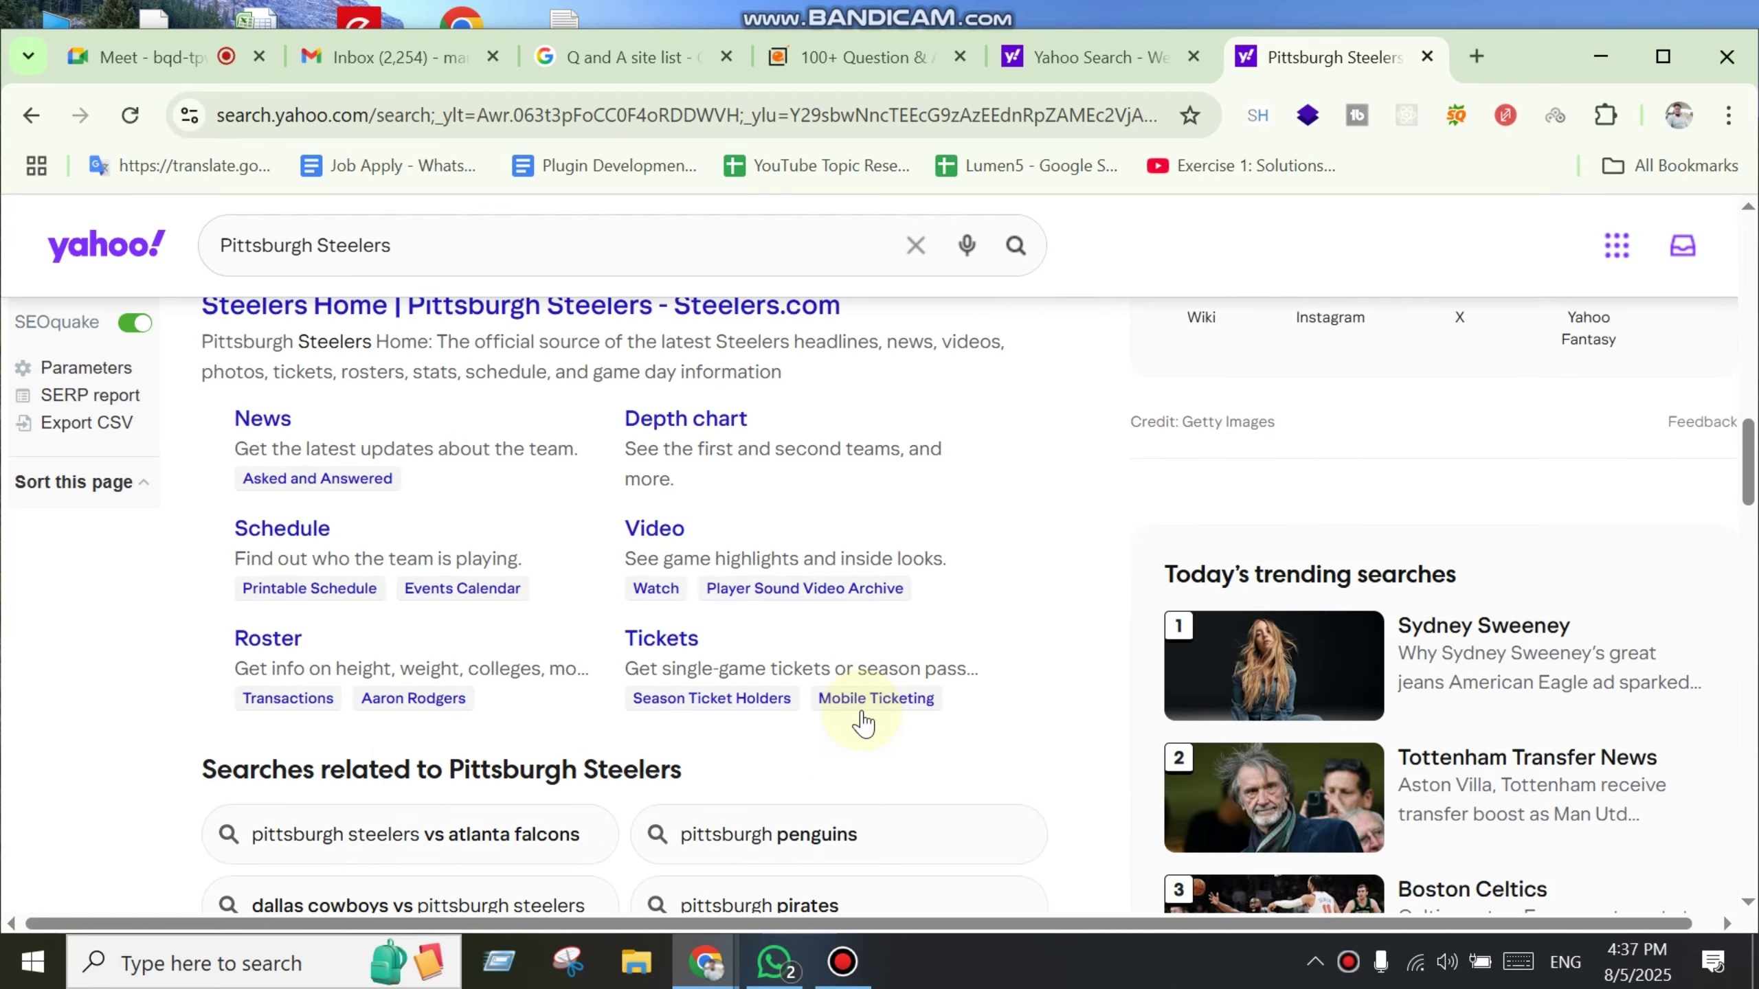
scroll(864, 726, down, 6)
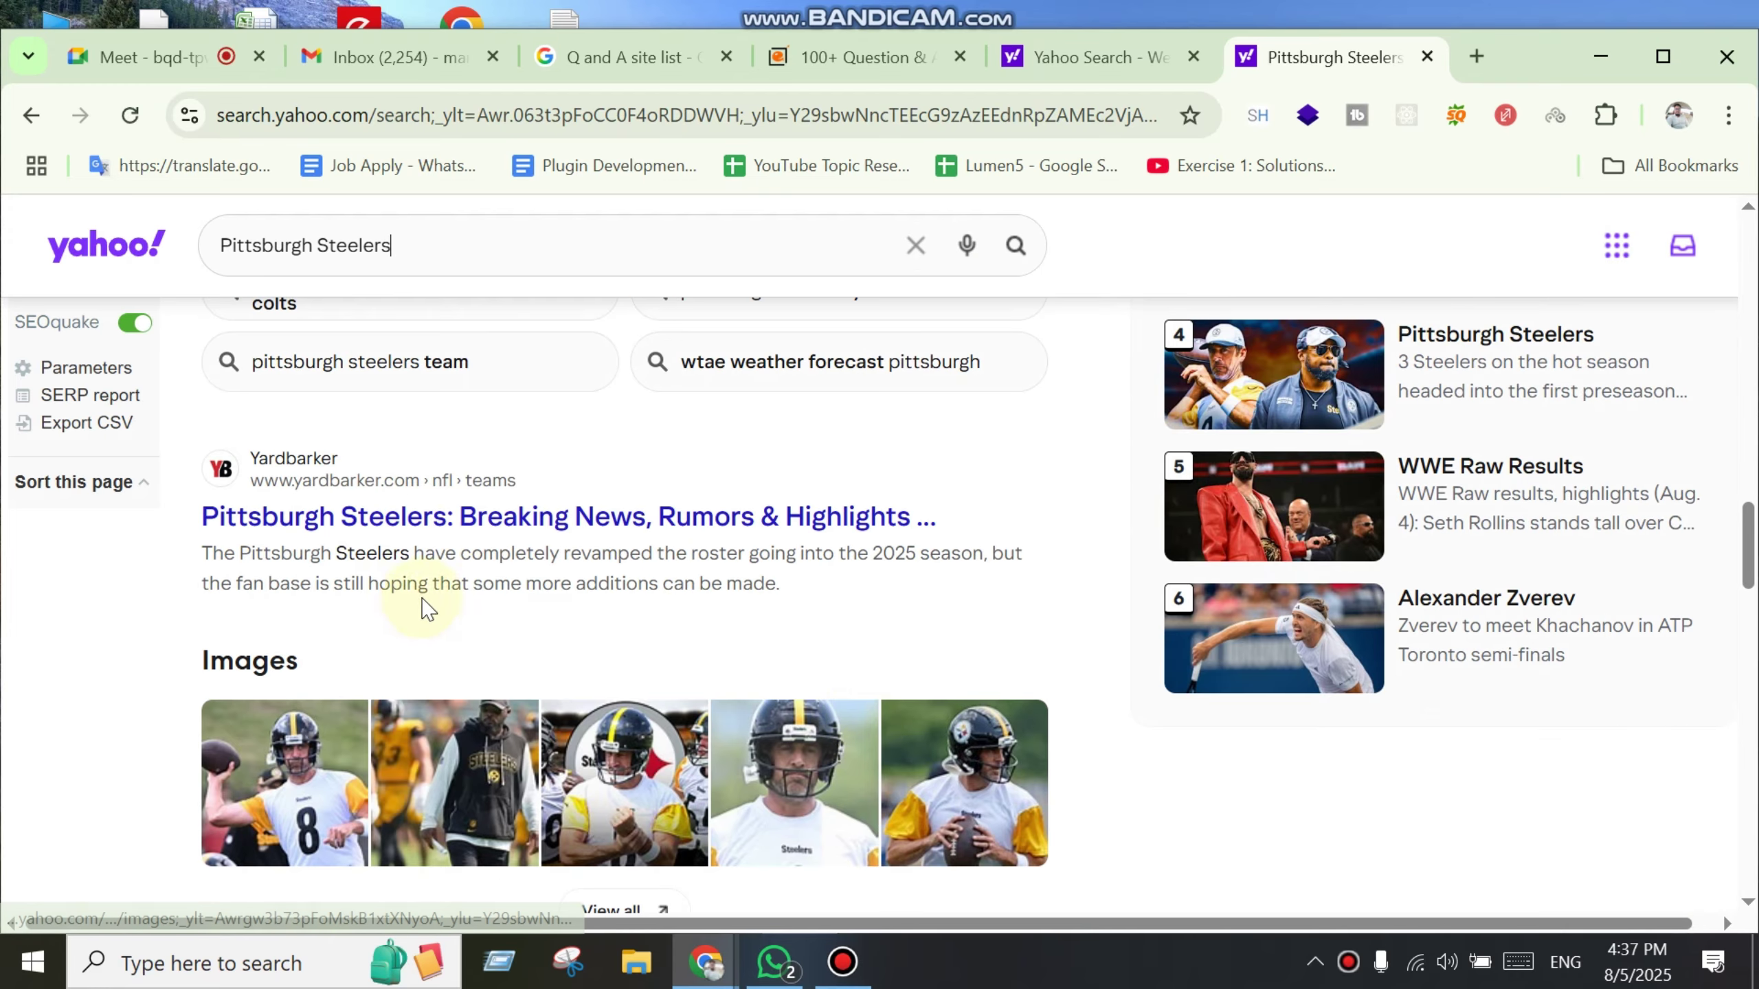
scroll(789, 811, down, 8)
scroll(789, 807, down, 10)
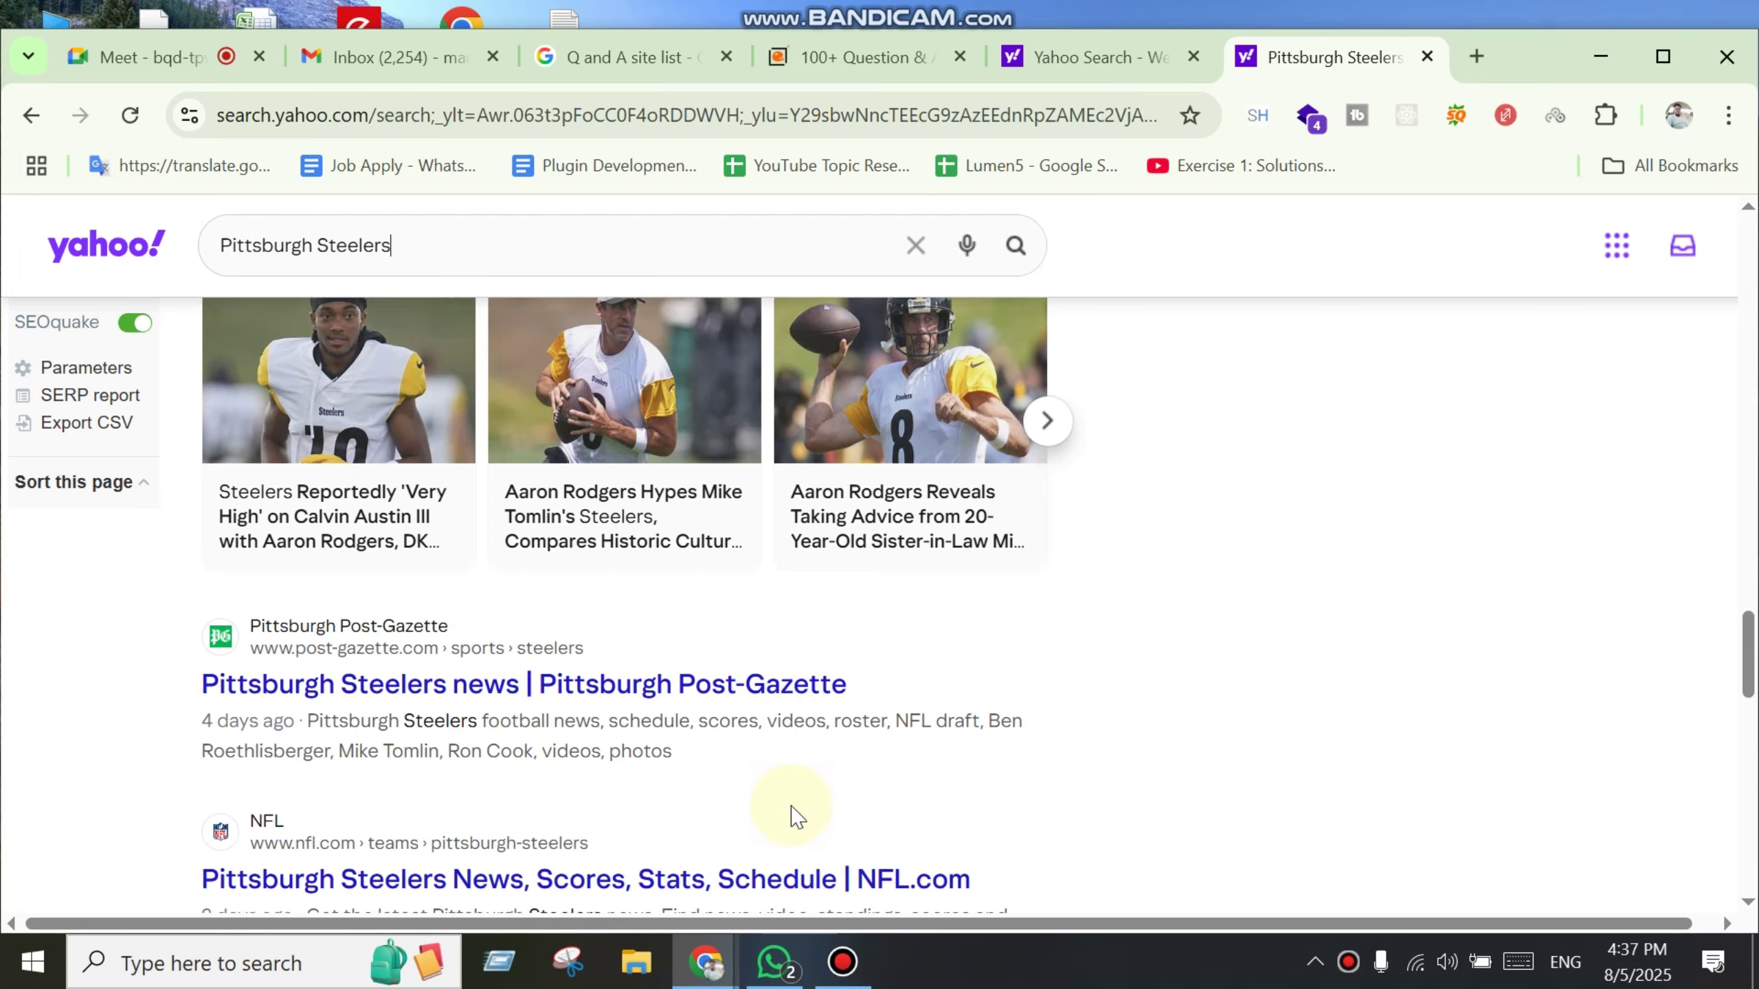
scroll(314, 495, up, 6)
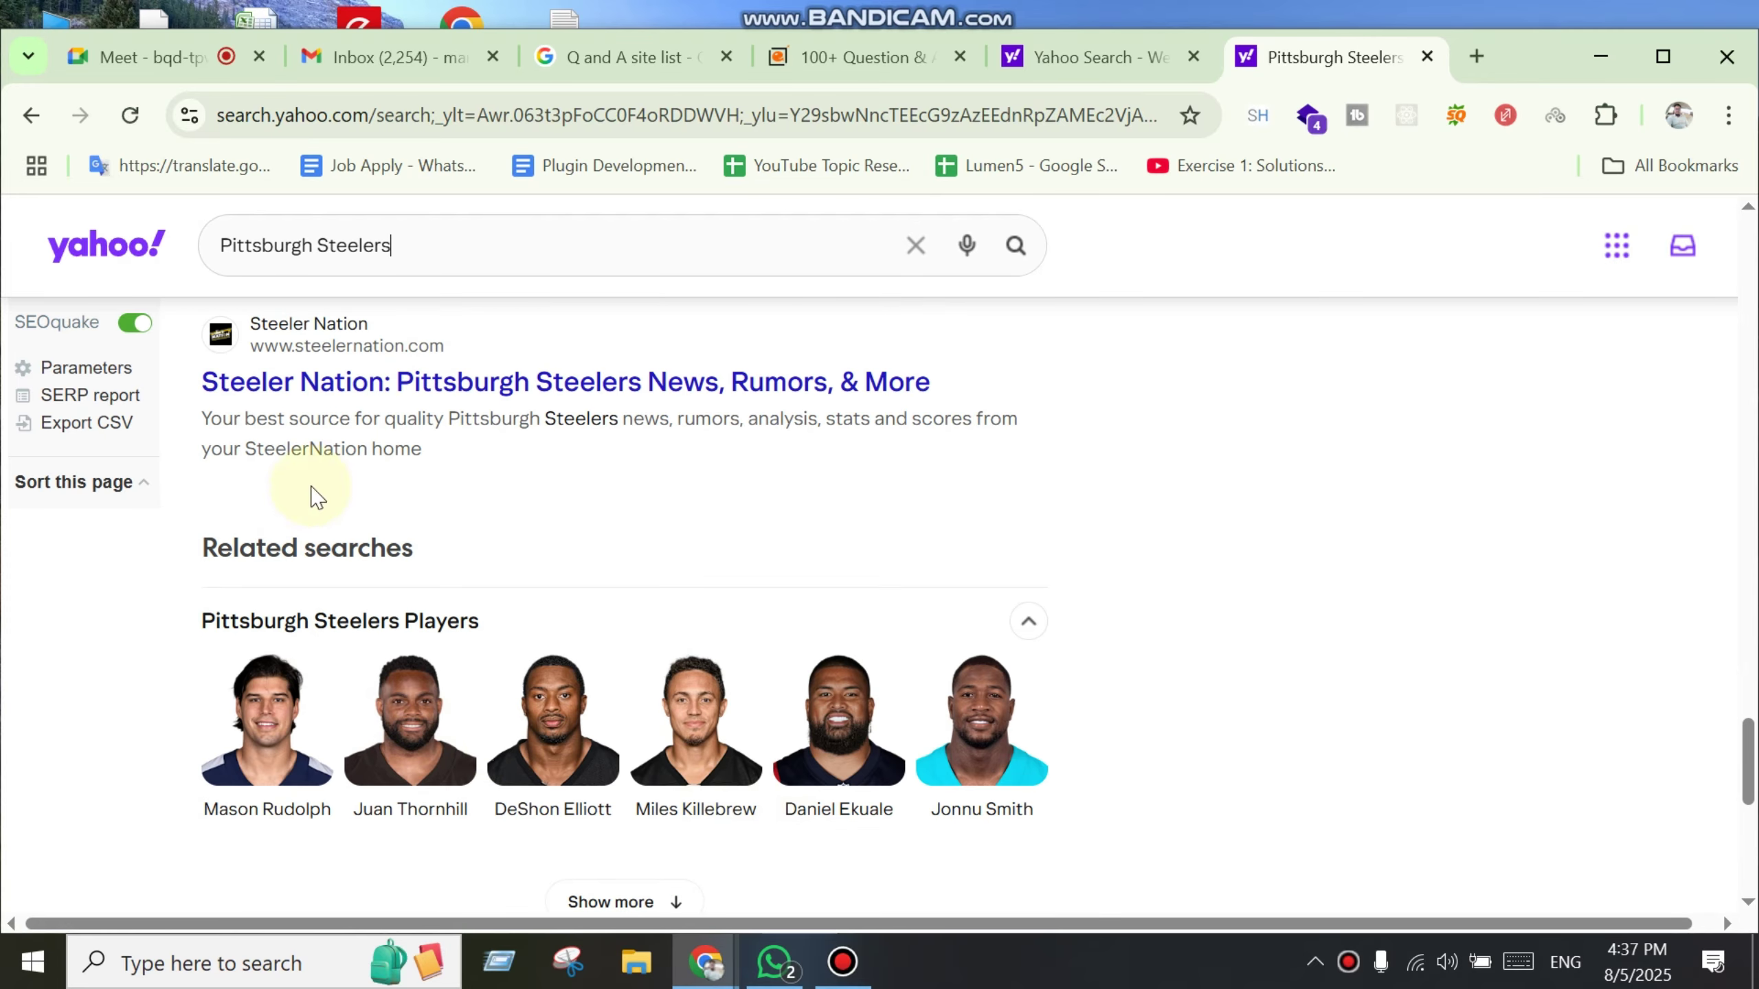
click(369, 382)
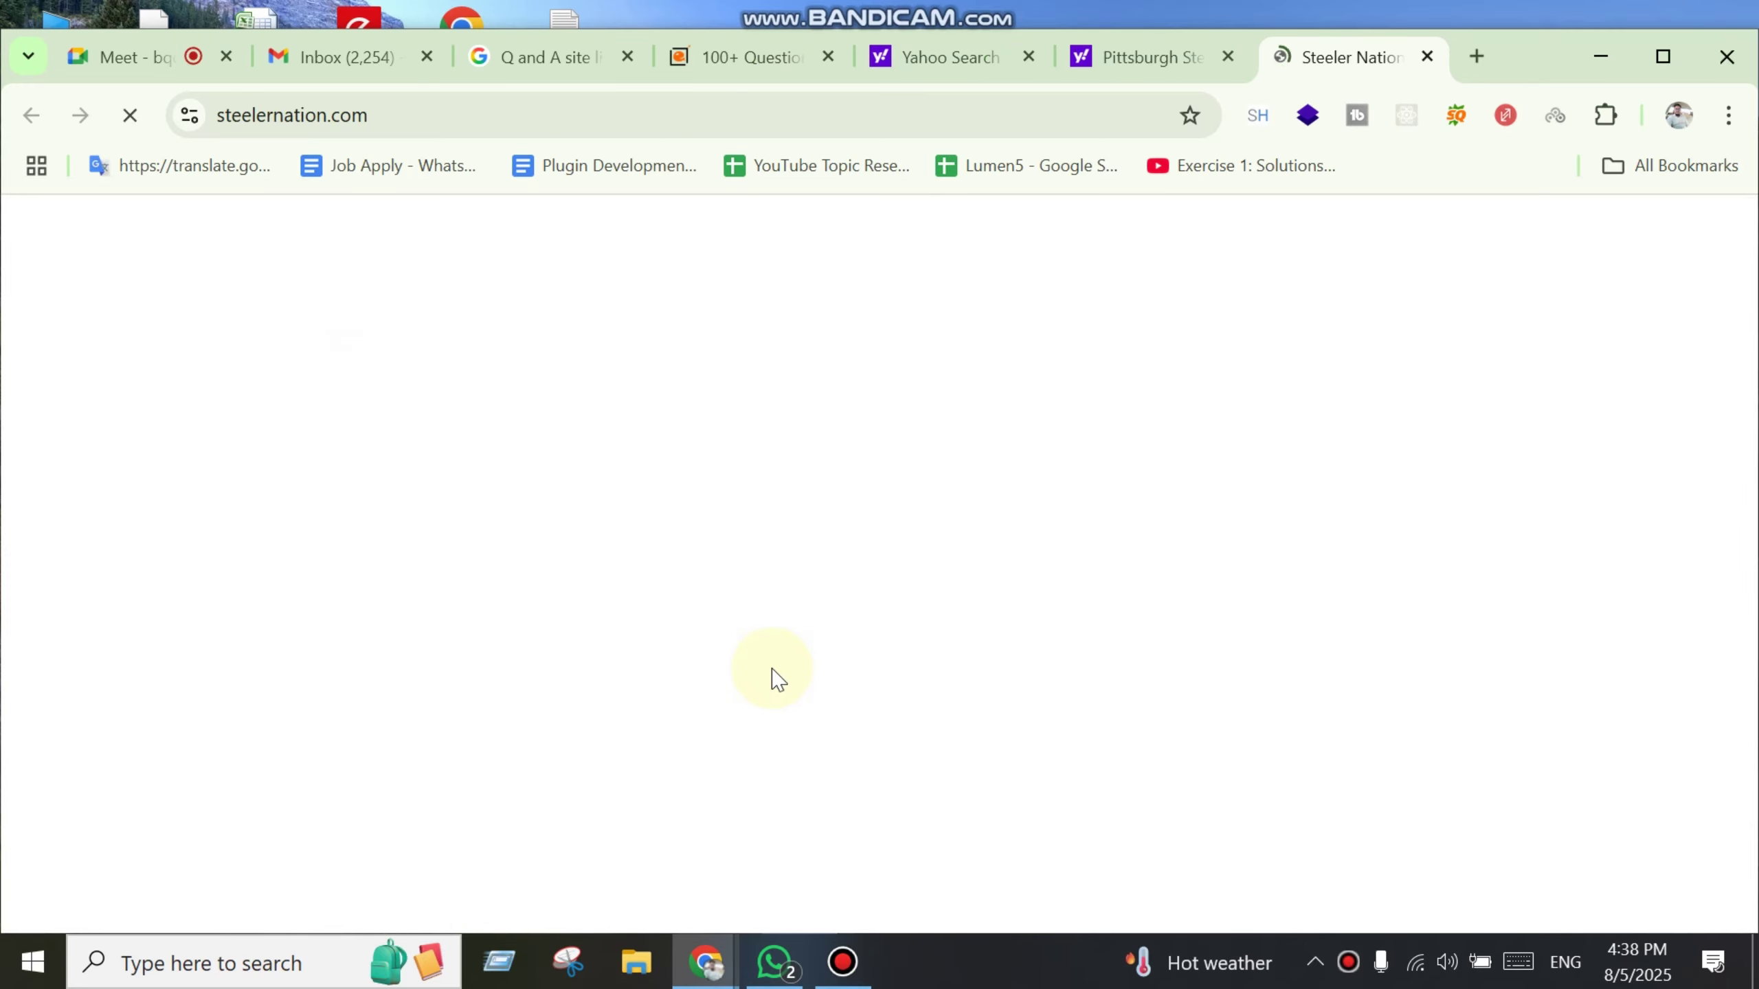
middle_click(1329, 55)
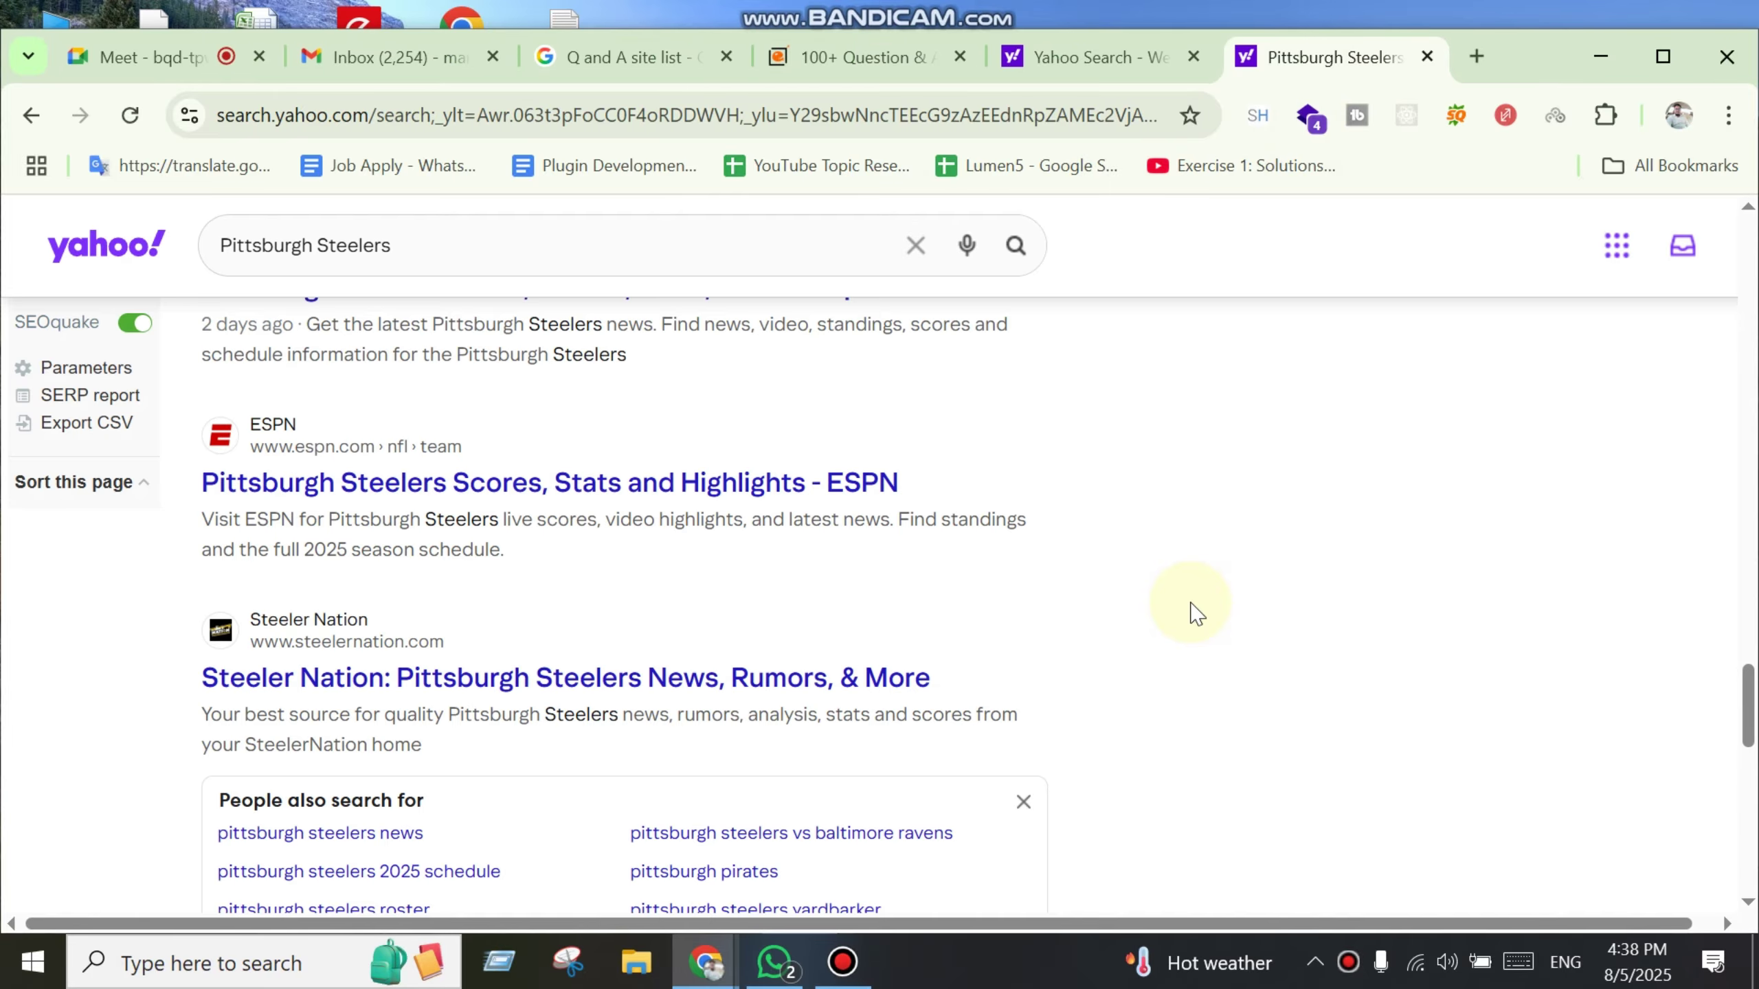
scroll(1185, 599, up, 10)
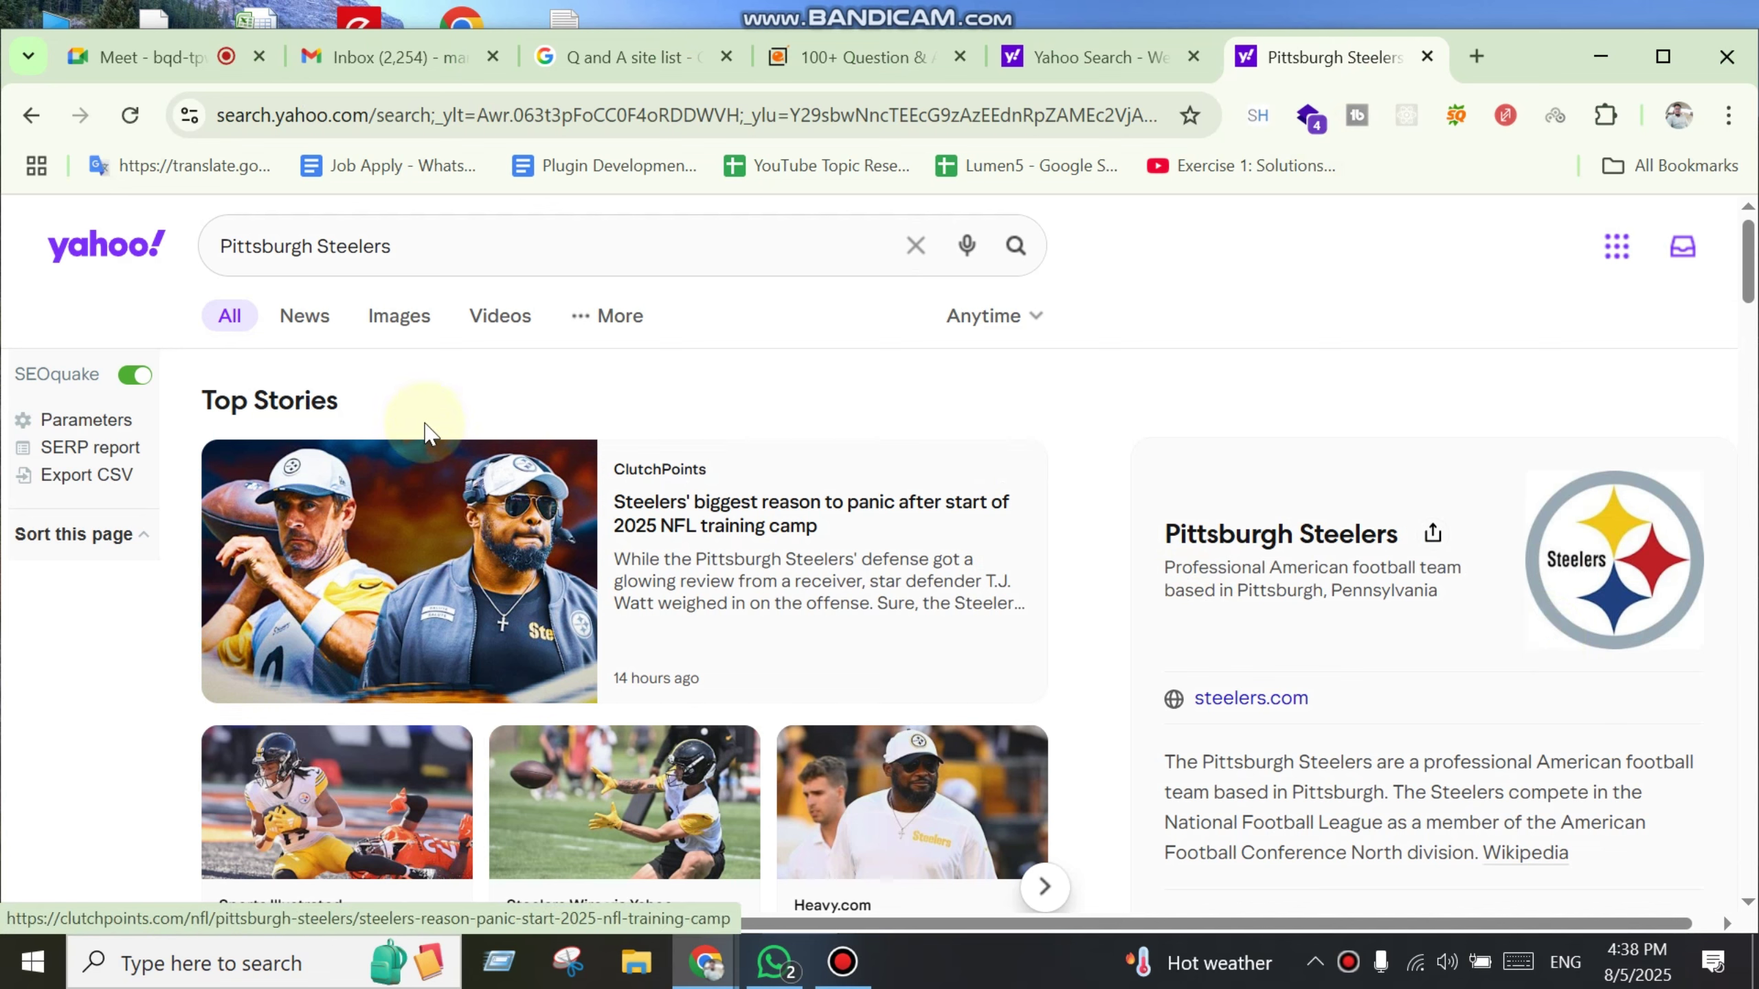
click(609, 320)
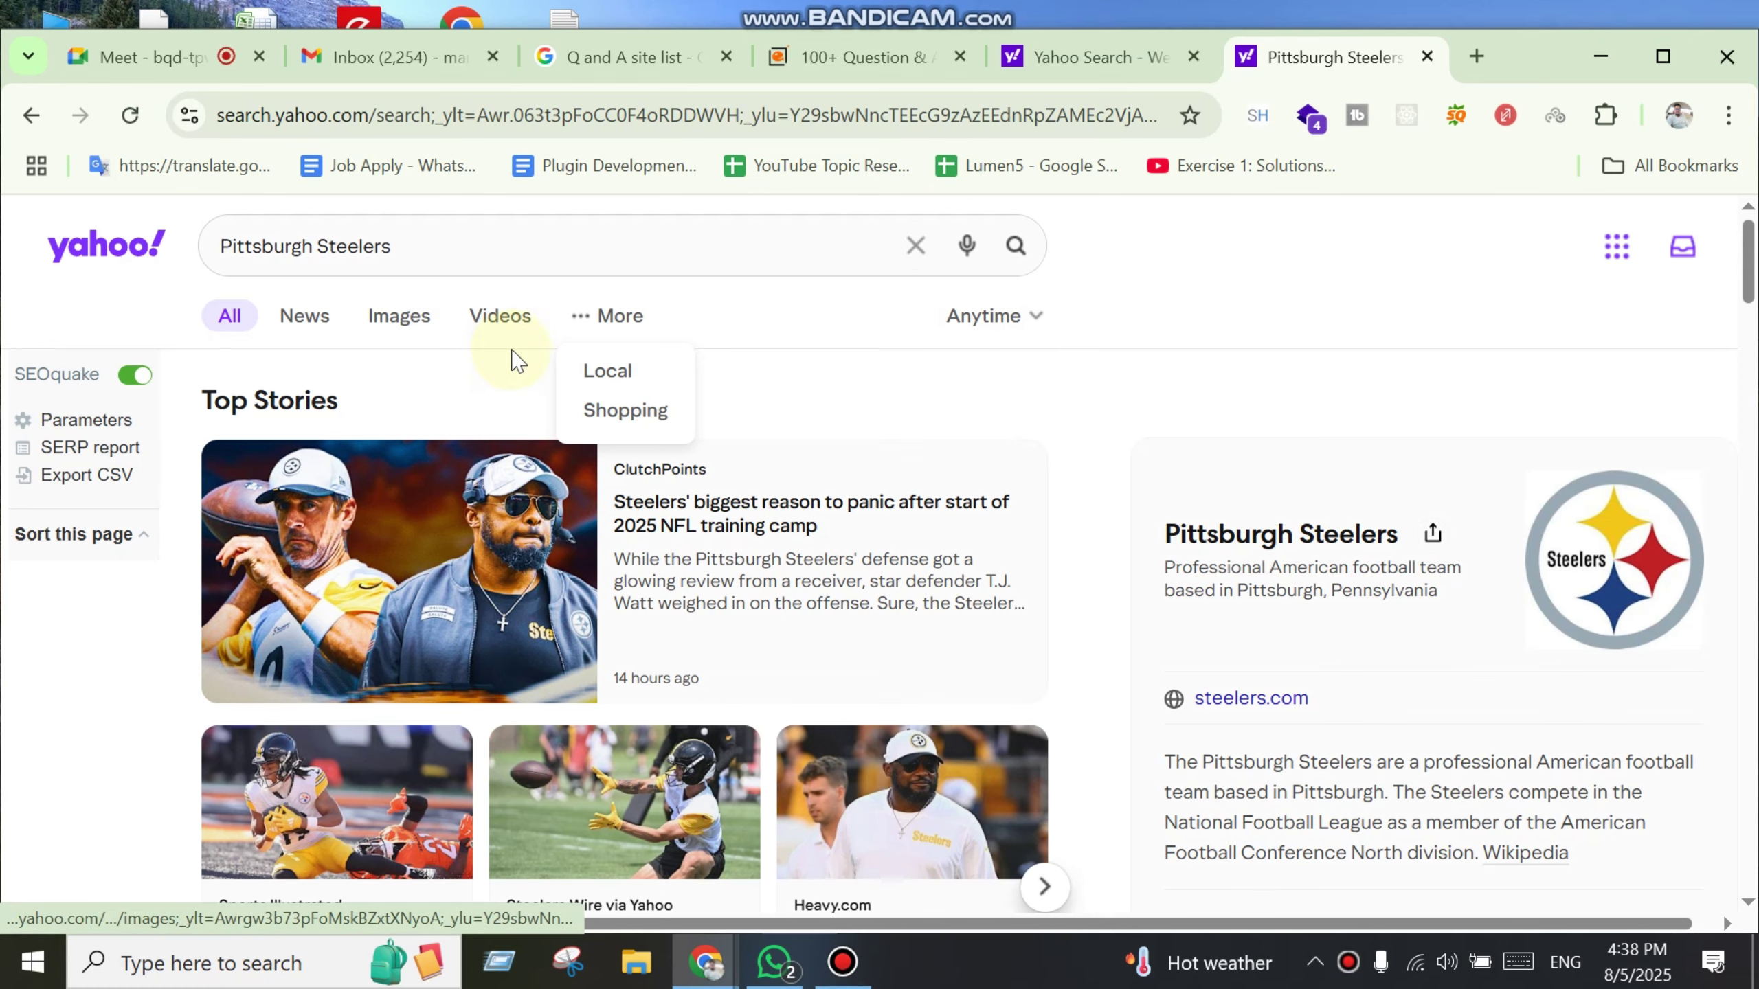
click(577, 329)
click(470, 338)
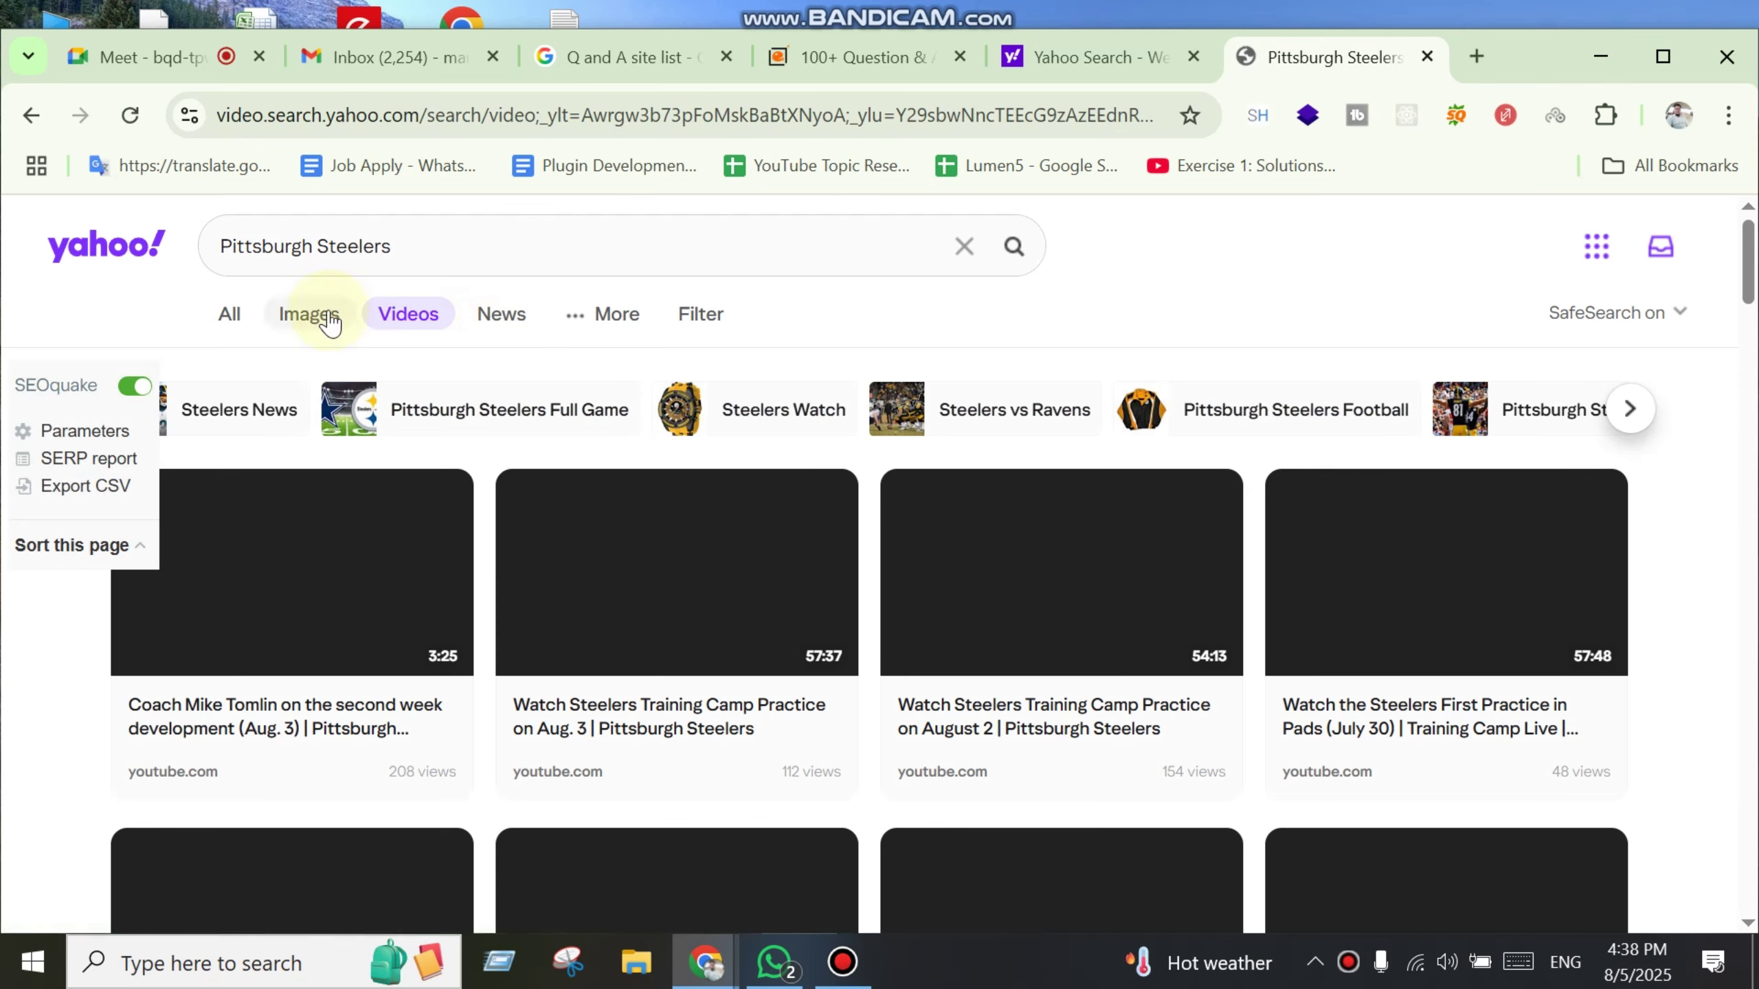
click(235, 316)
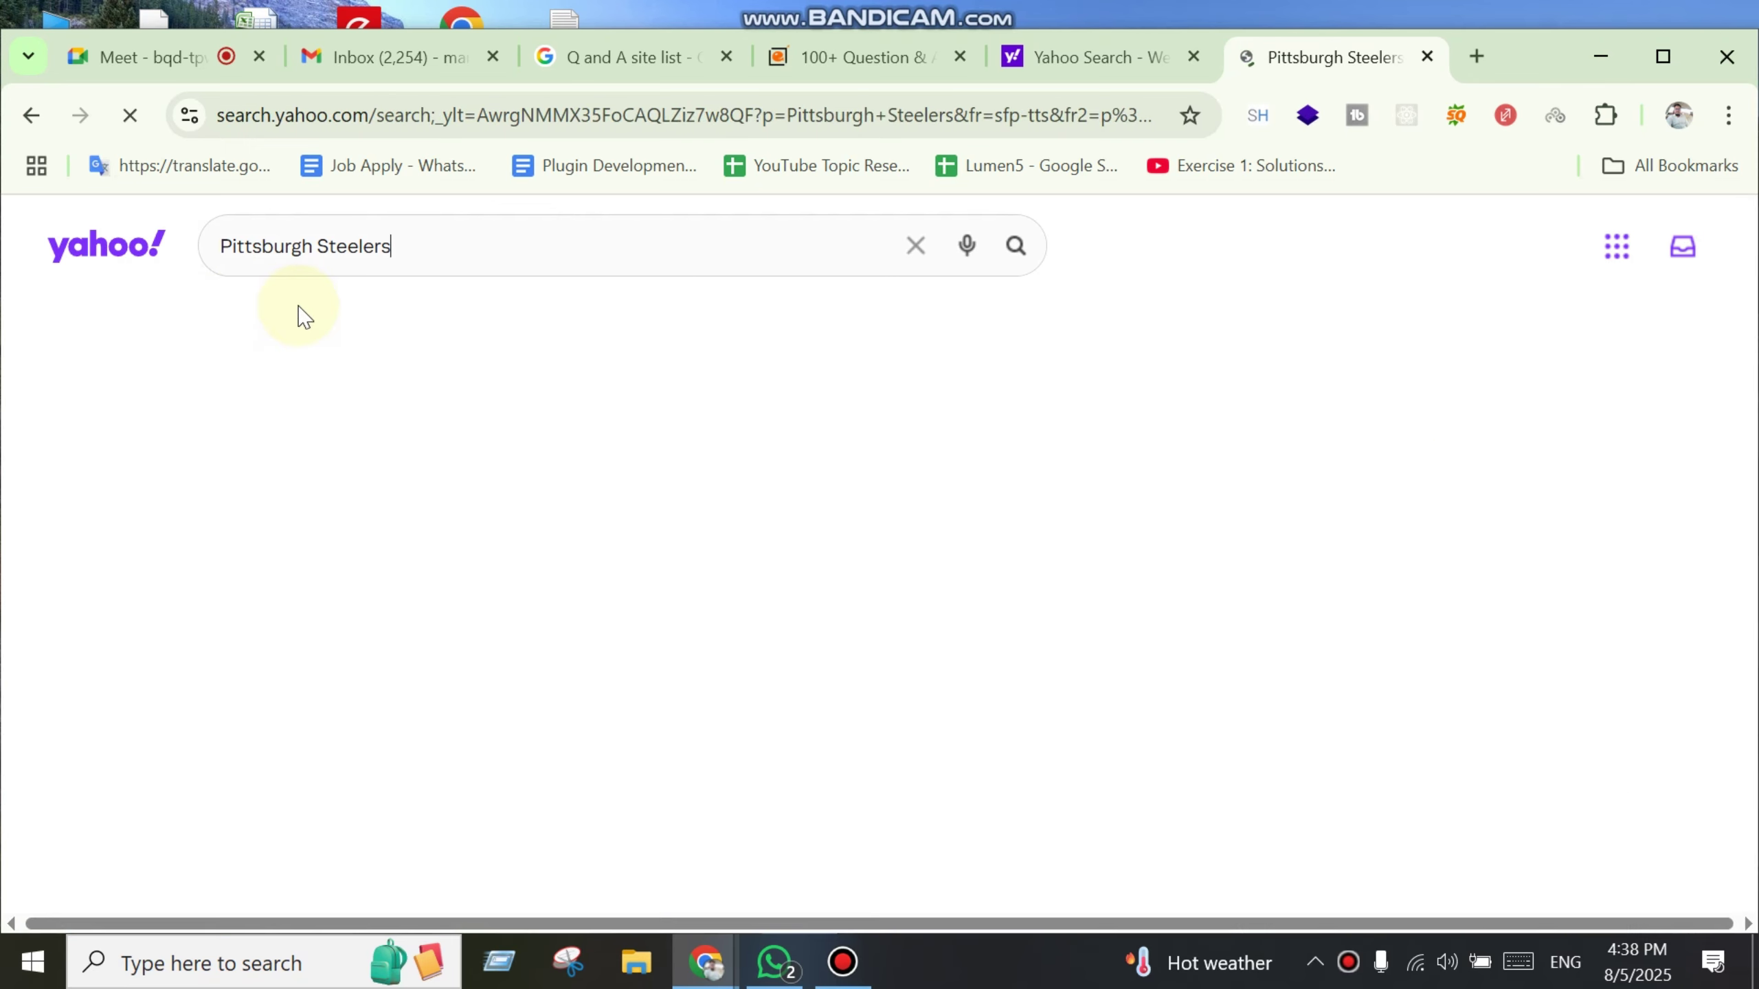
middle_click(1267, 57)
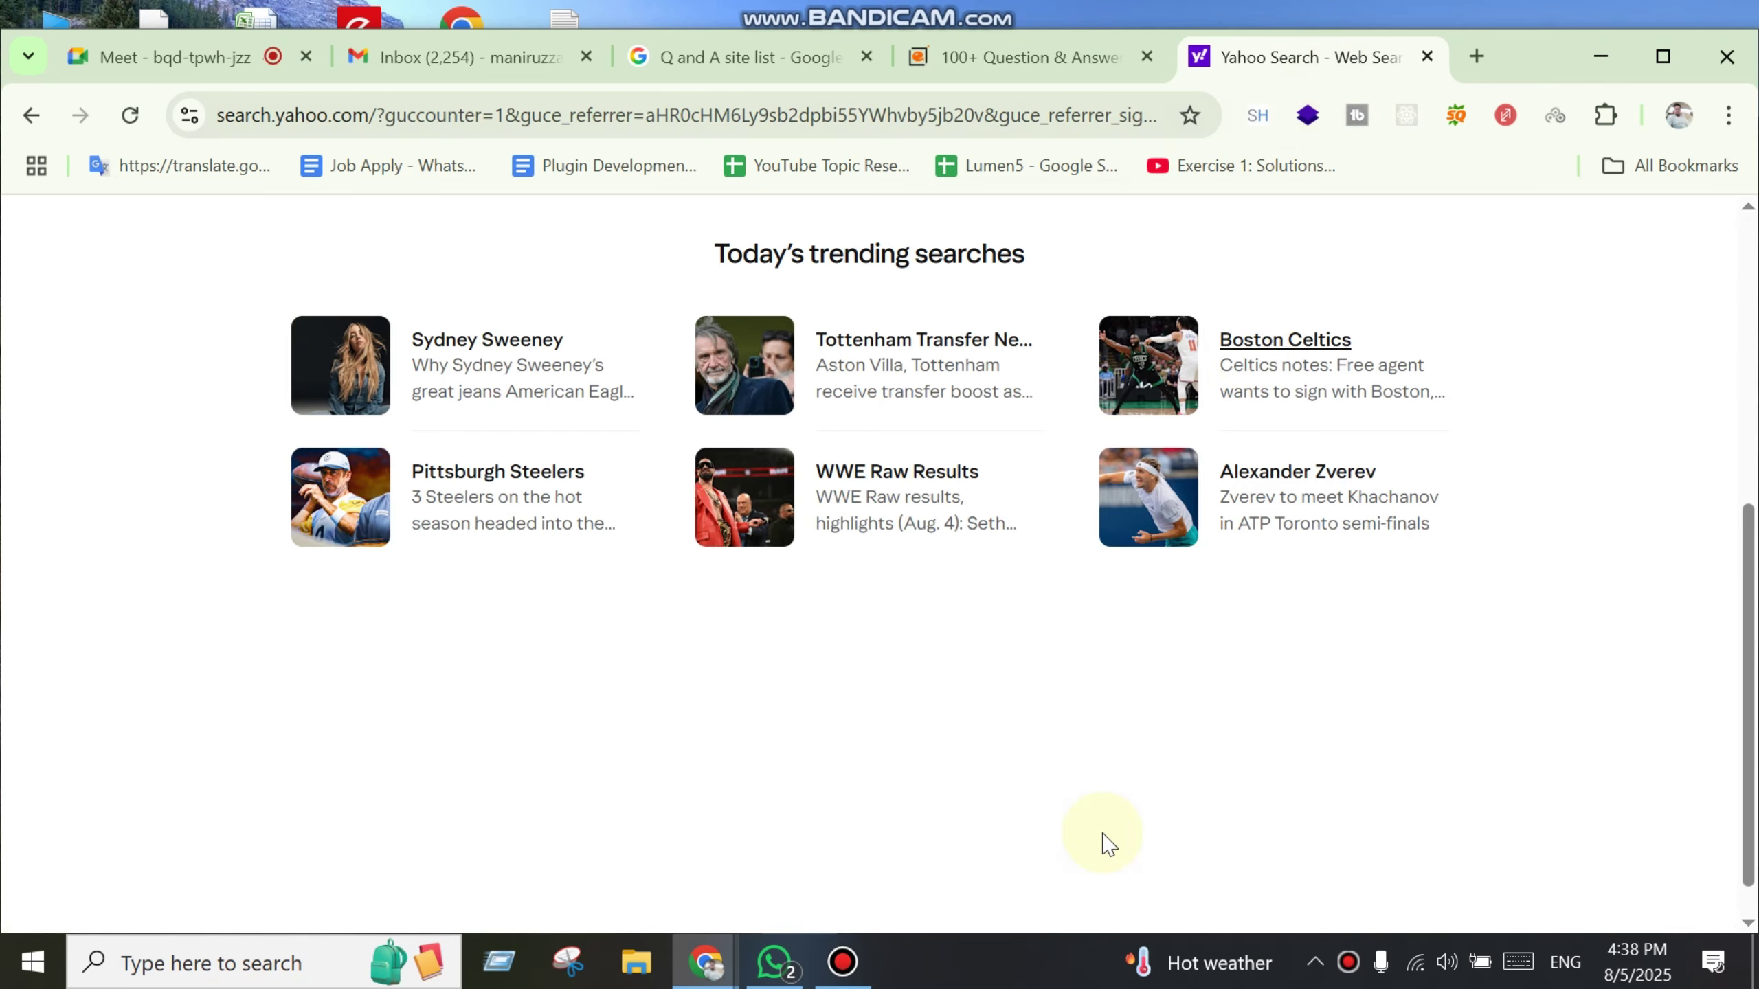
Step: Open the Yahoo Search help pages from the Yahoo services list
scroll(1157, 797, up, 5)
scroll(1215, 752, down, 3)
scroll(1216, 752, up, 3)
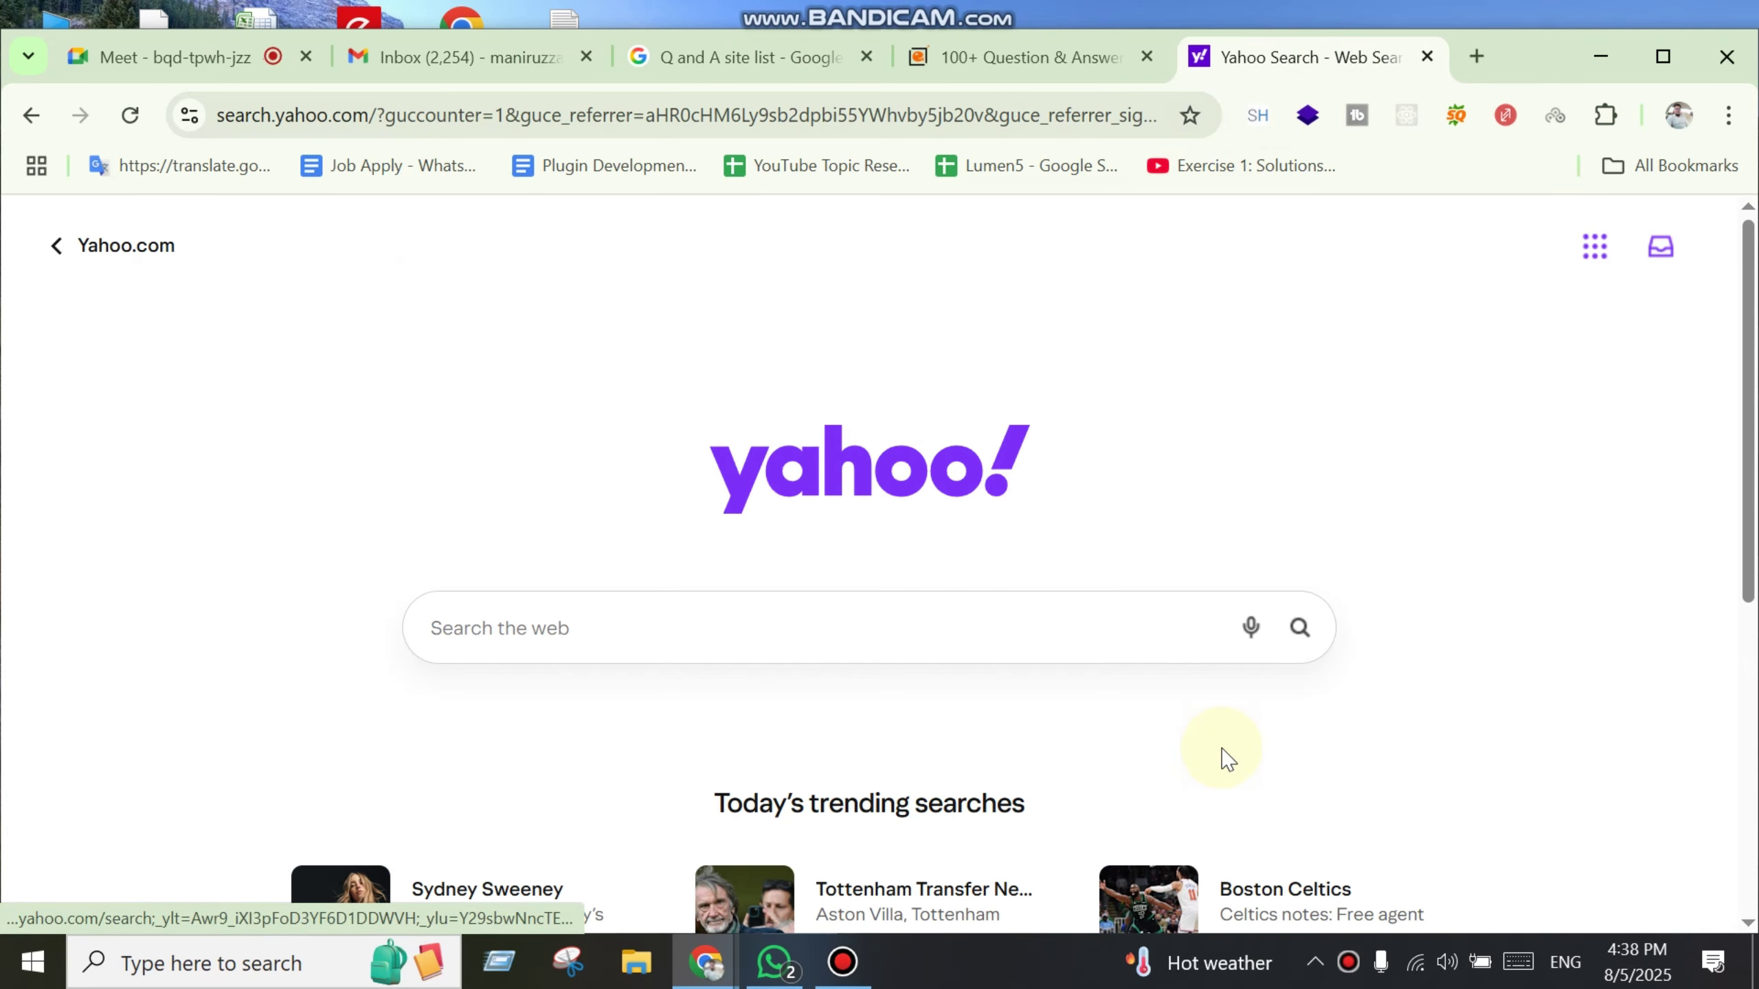
click(1591, 262)
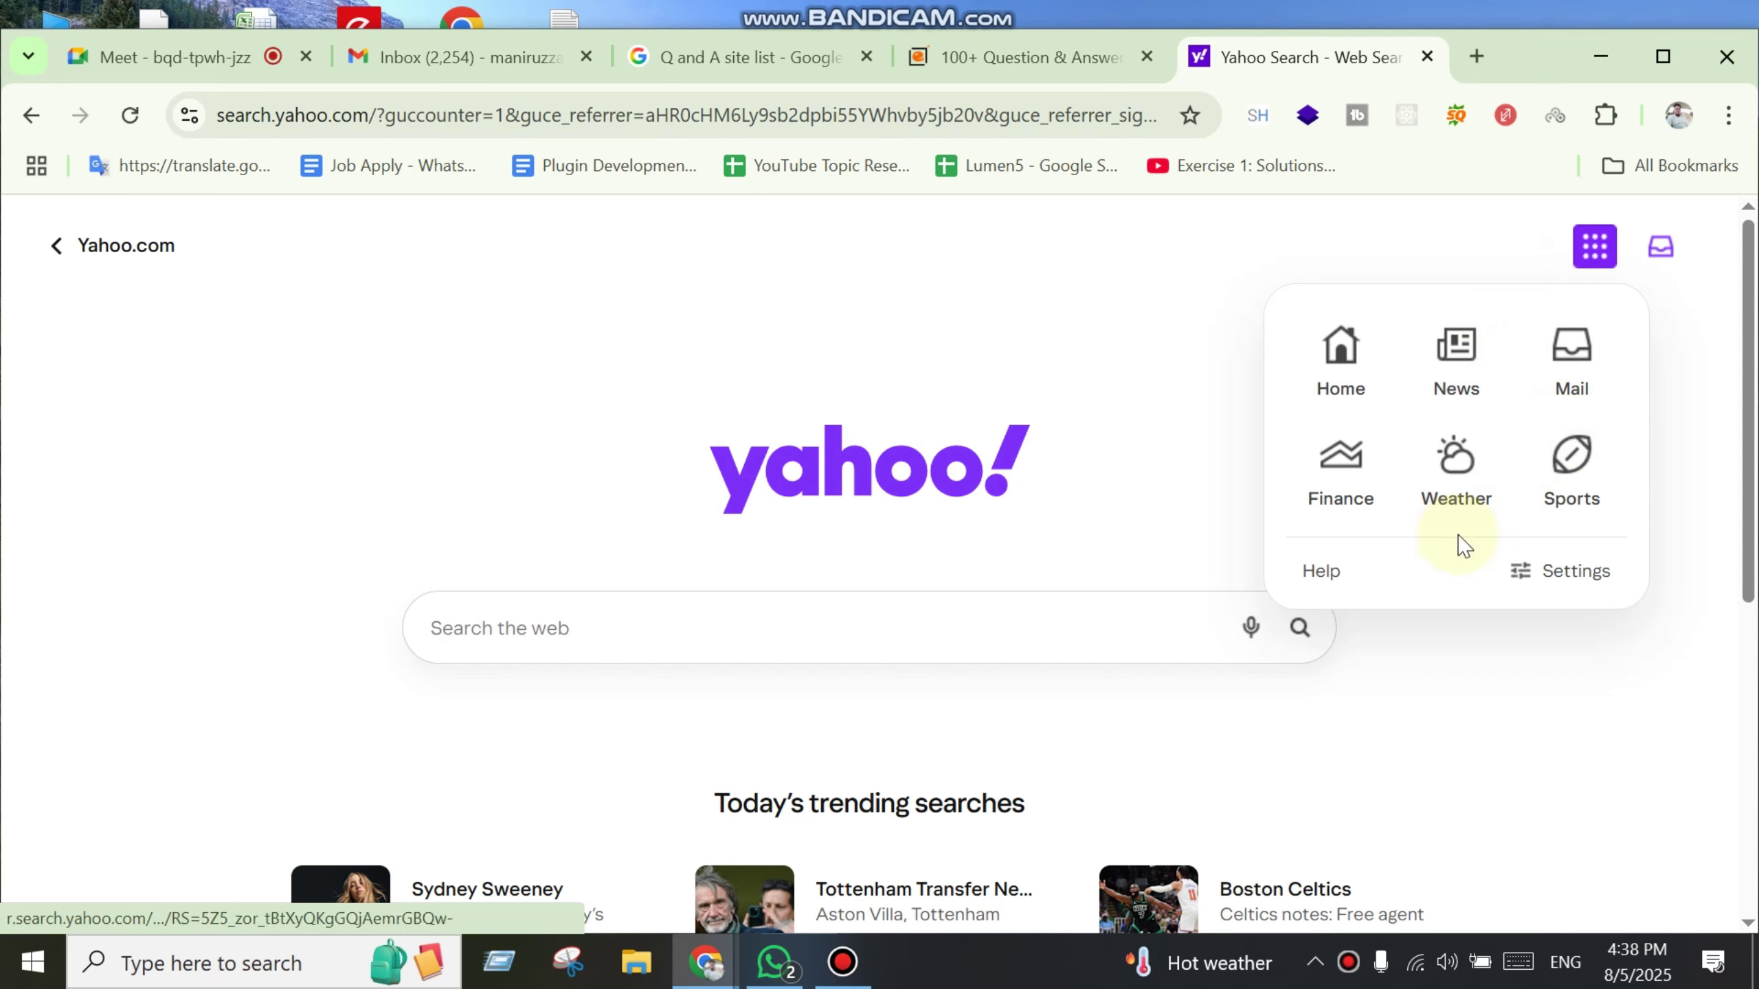
click(1302, 579)
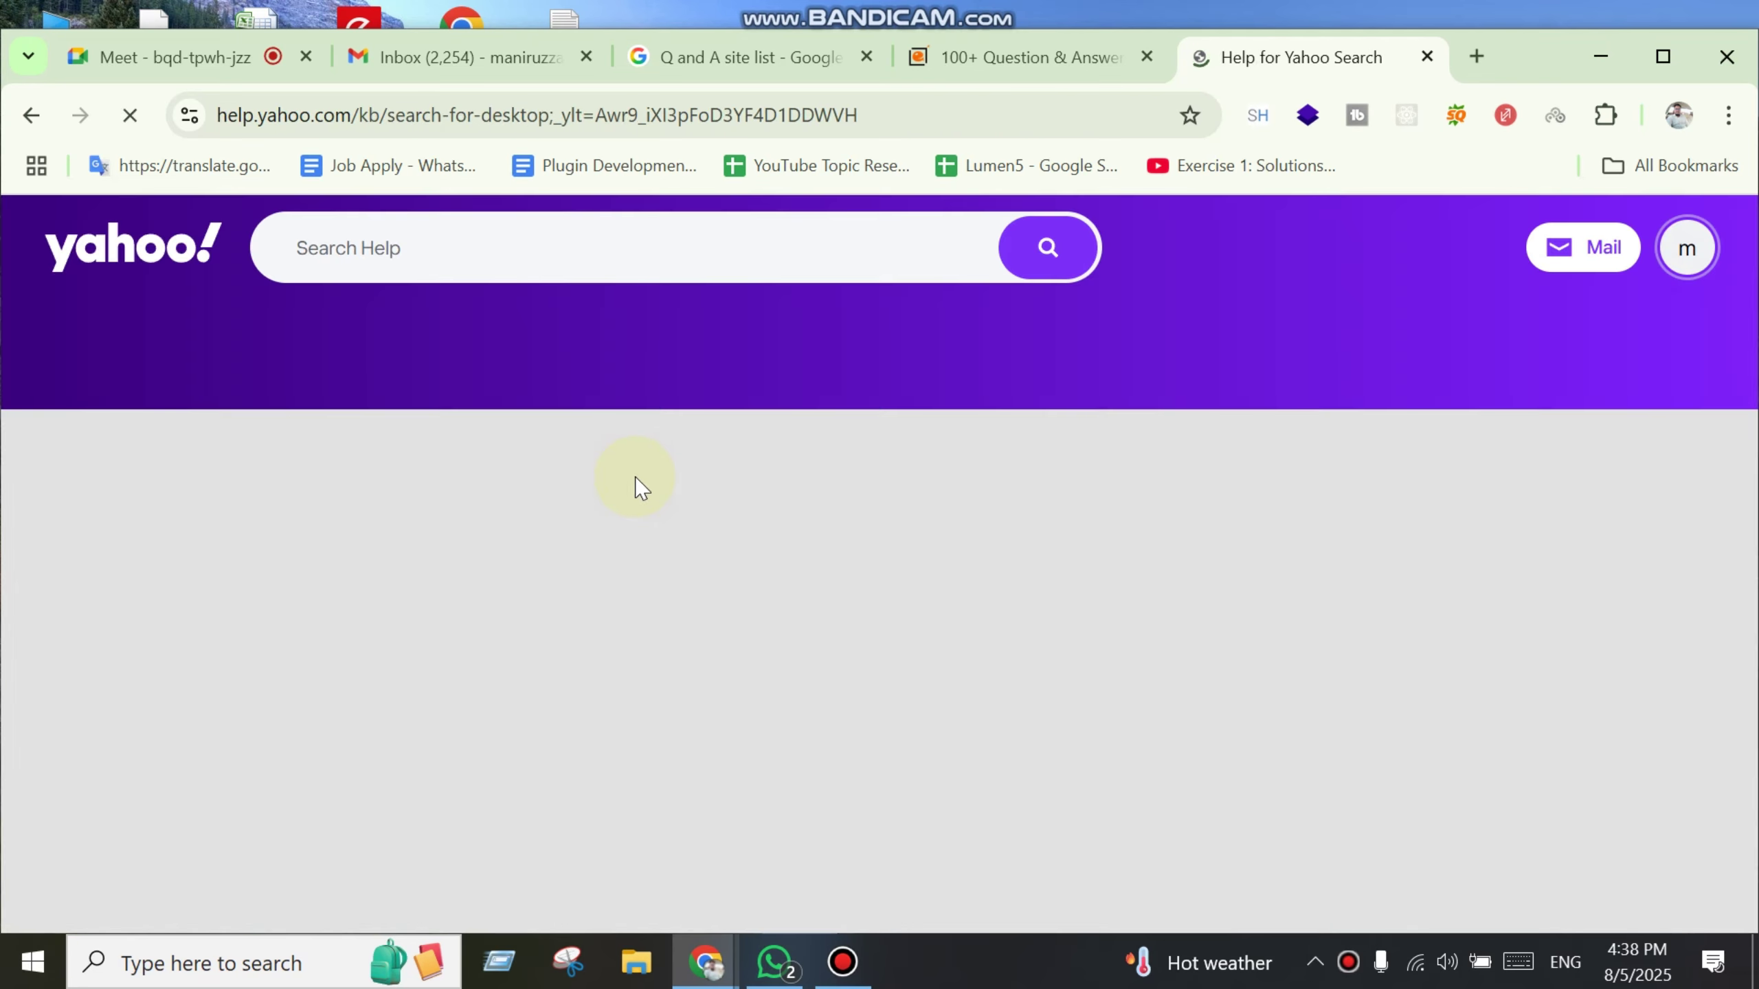
scroll(650, 486, down, 10)
scroll(676, 481, up, 7)
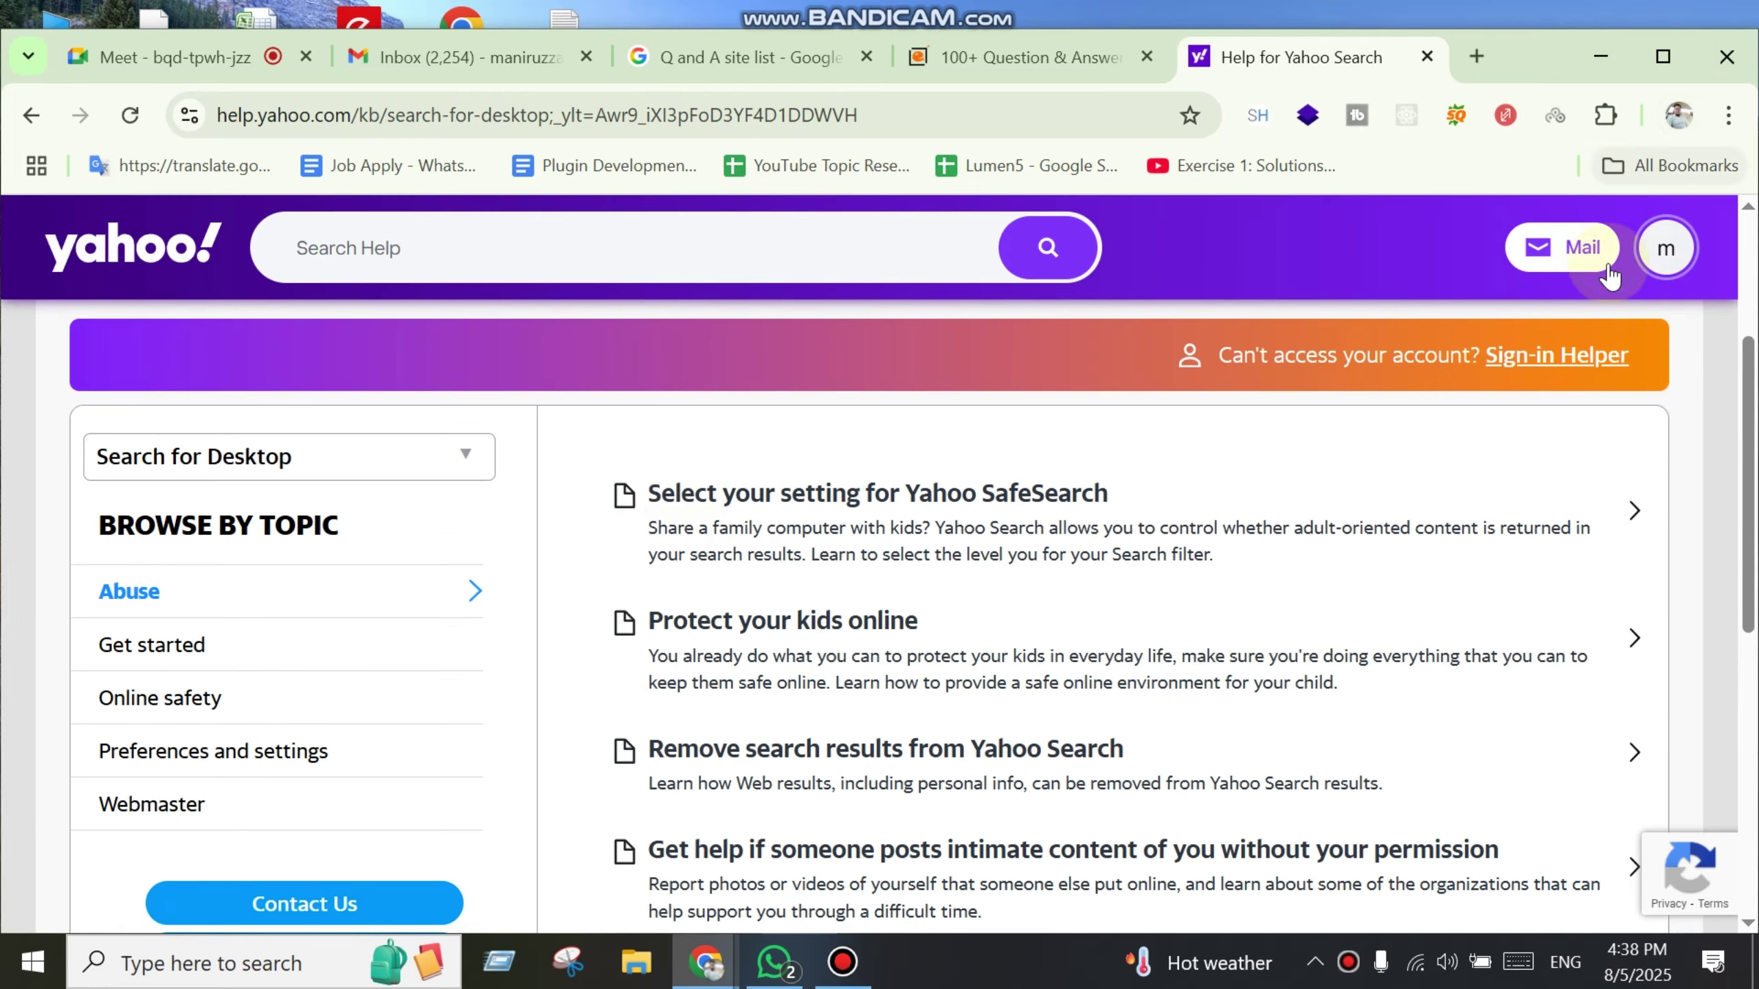
Step: Return to the Yahoo Search home page with today's trending searches
click(50, 114)
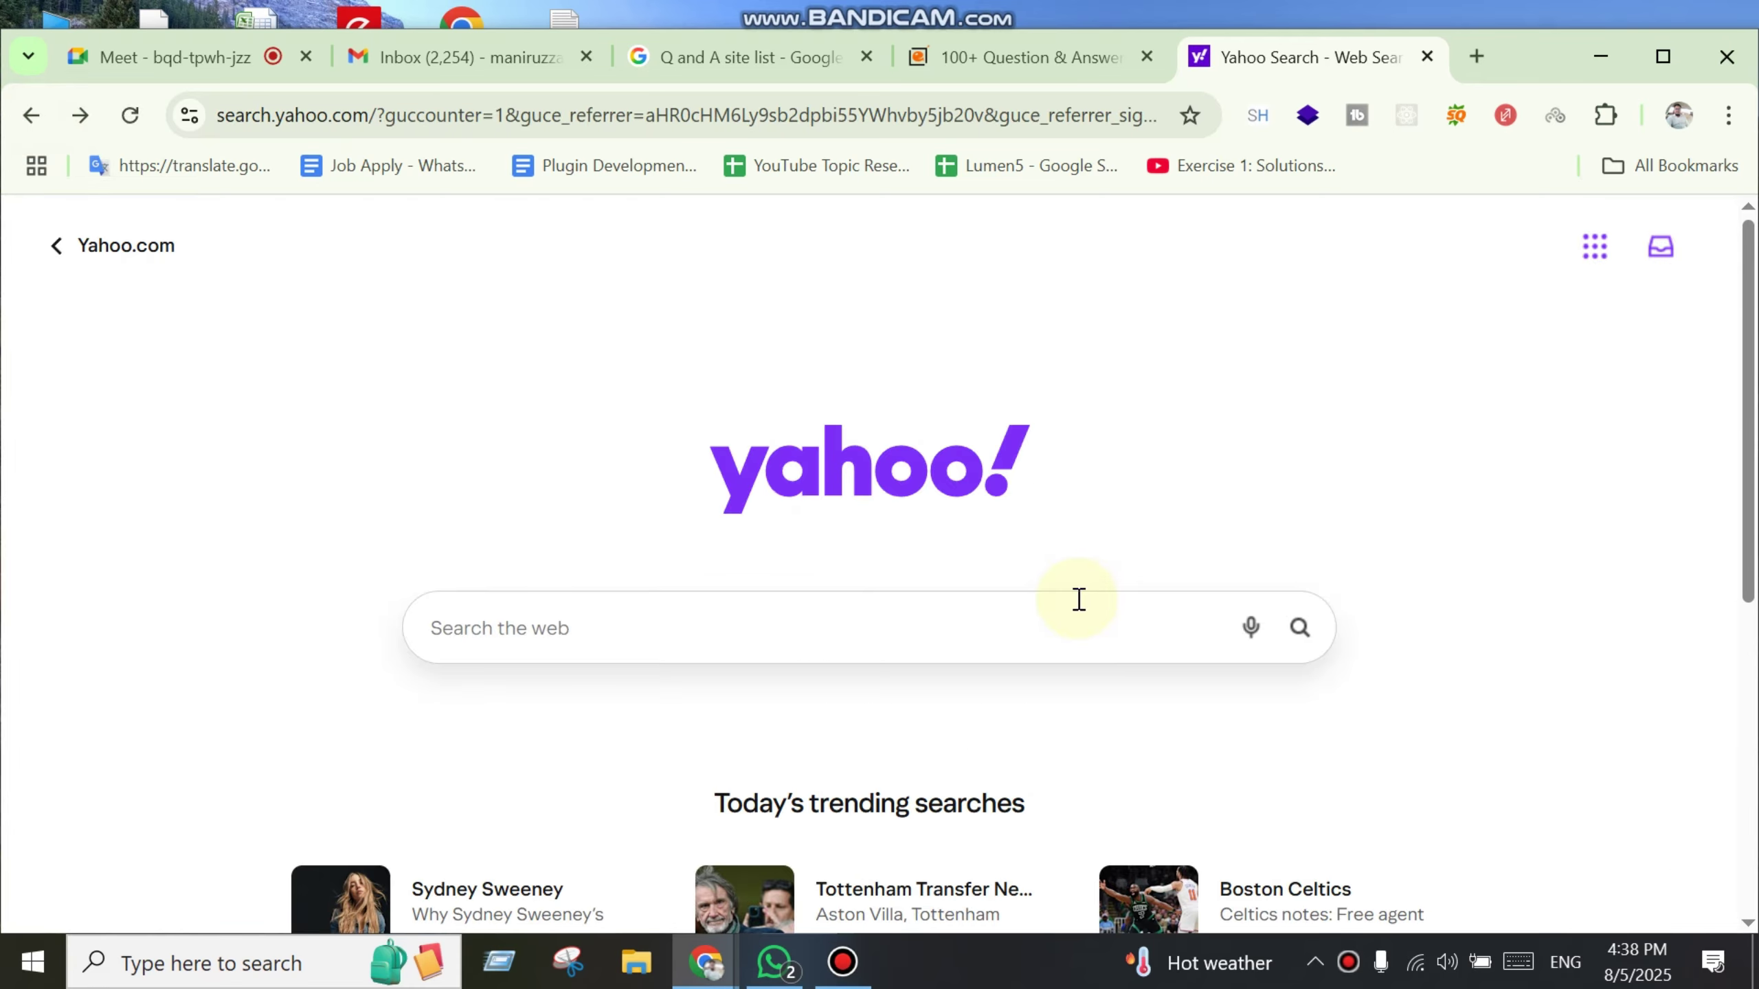
scroll(938, 875, down, 5)
scroll(944, 881, up, 5)
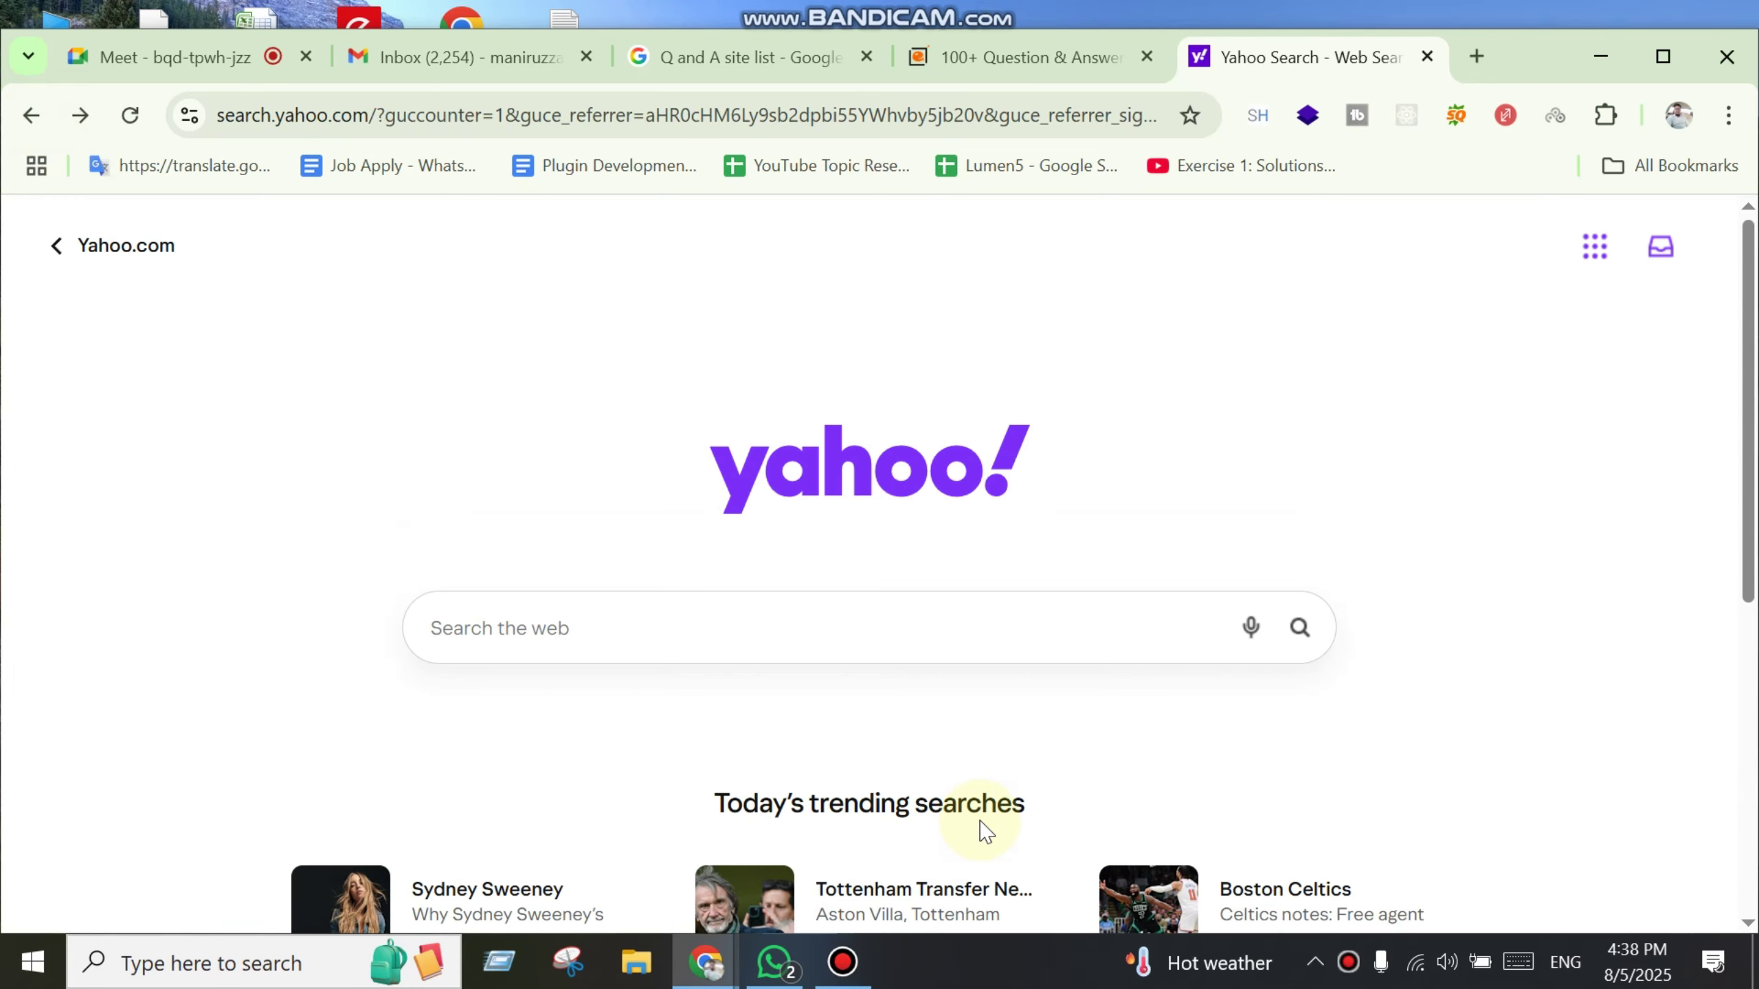
Step: Close the Yahoo and Q&A websites list tabs, then search Google for 'chat gpt' in a new tab
middle_click(1278, 62)
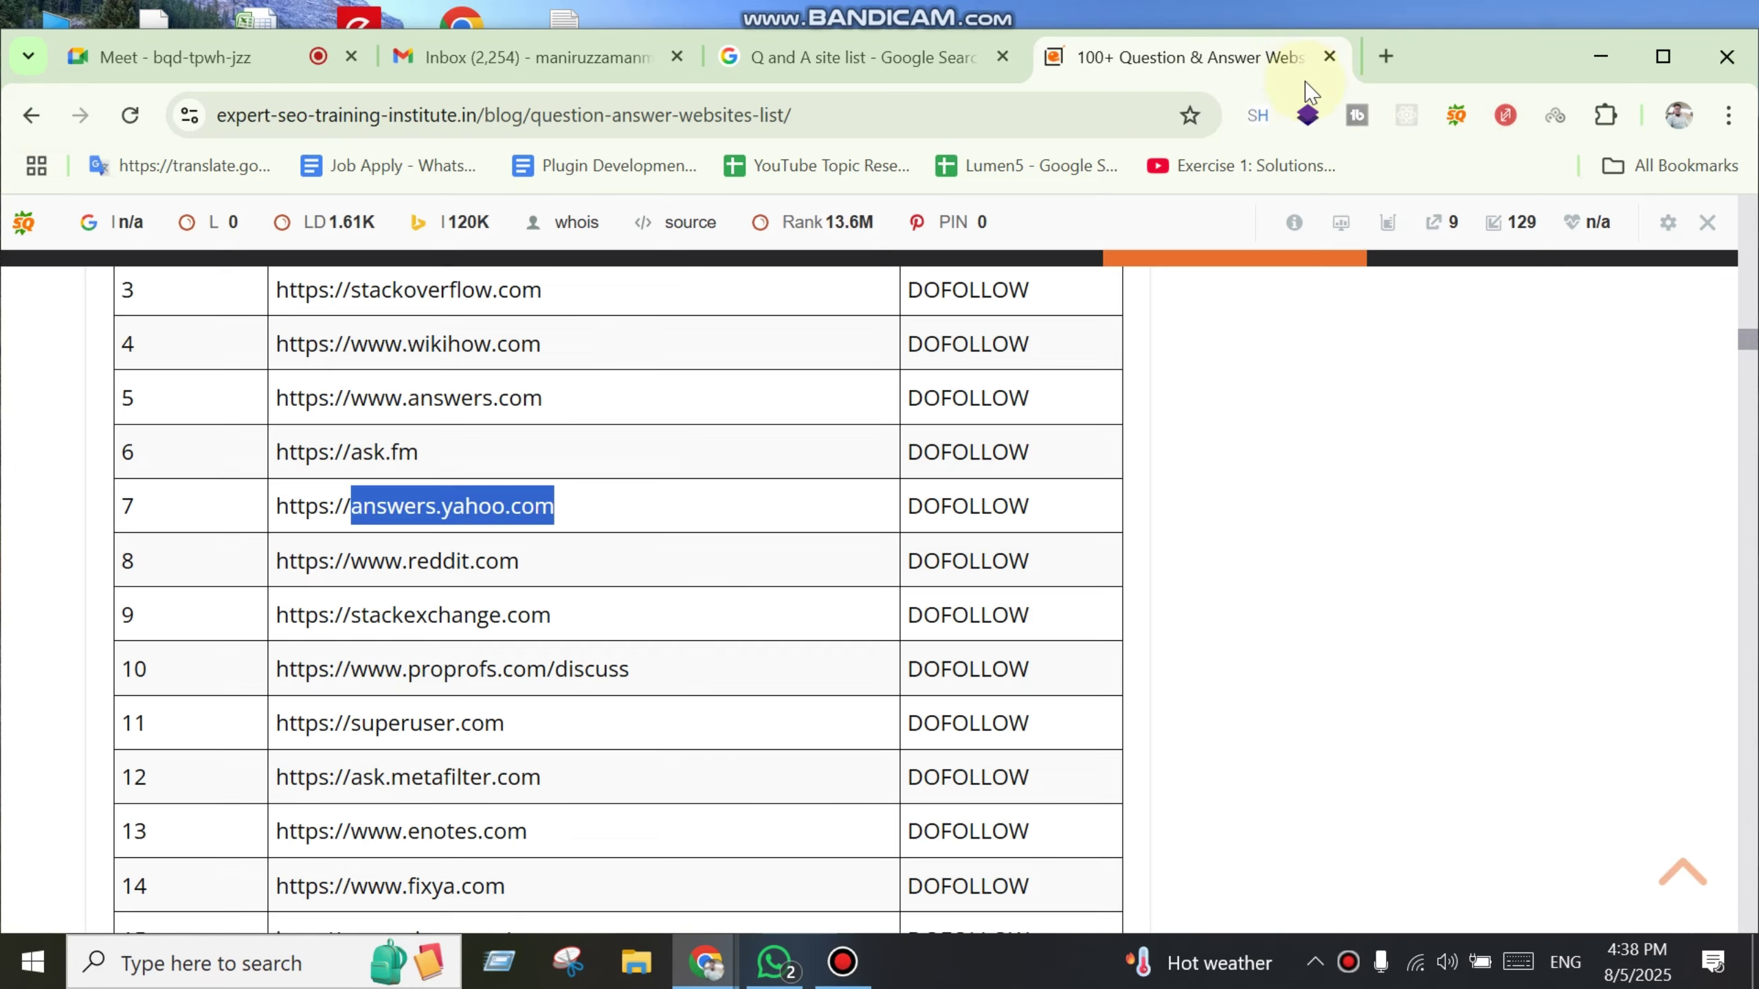
middle_click(1284, 78)
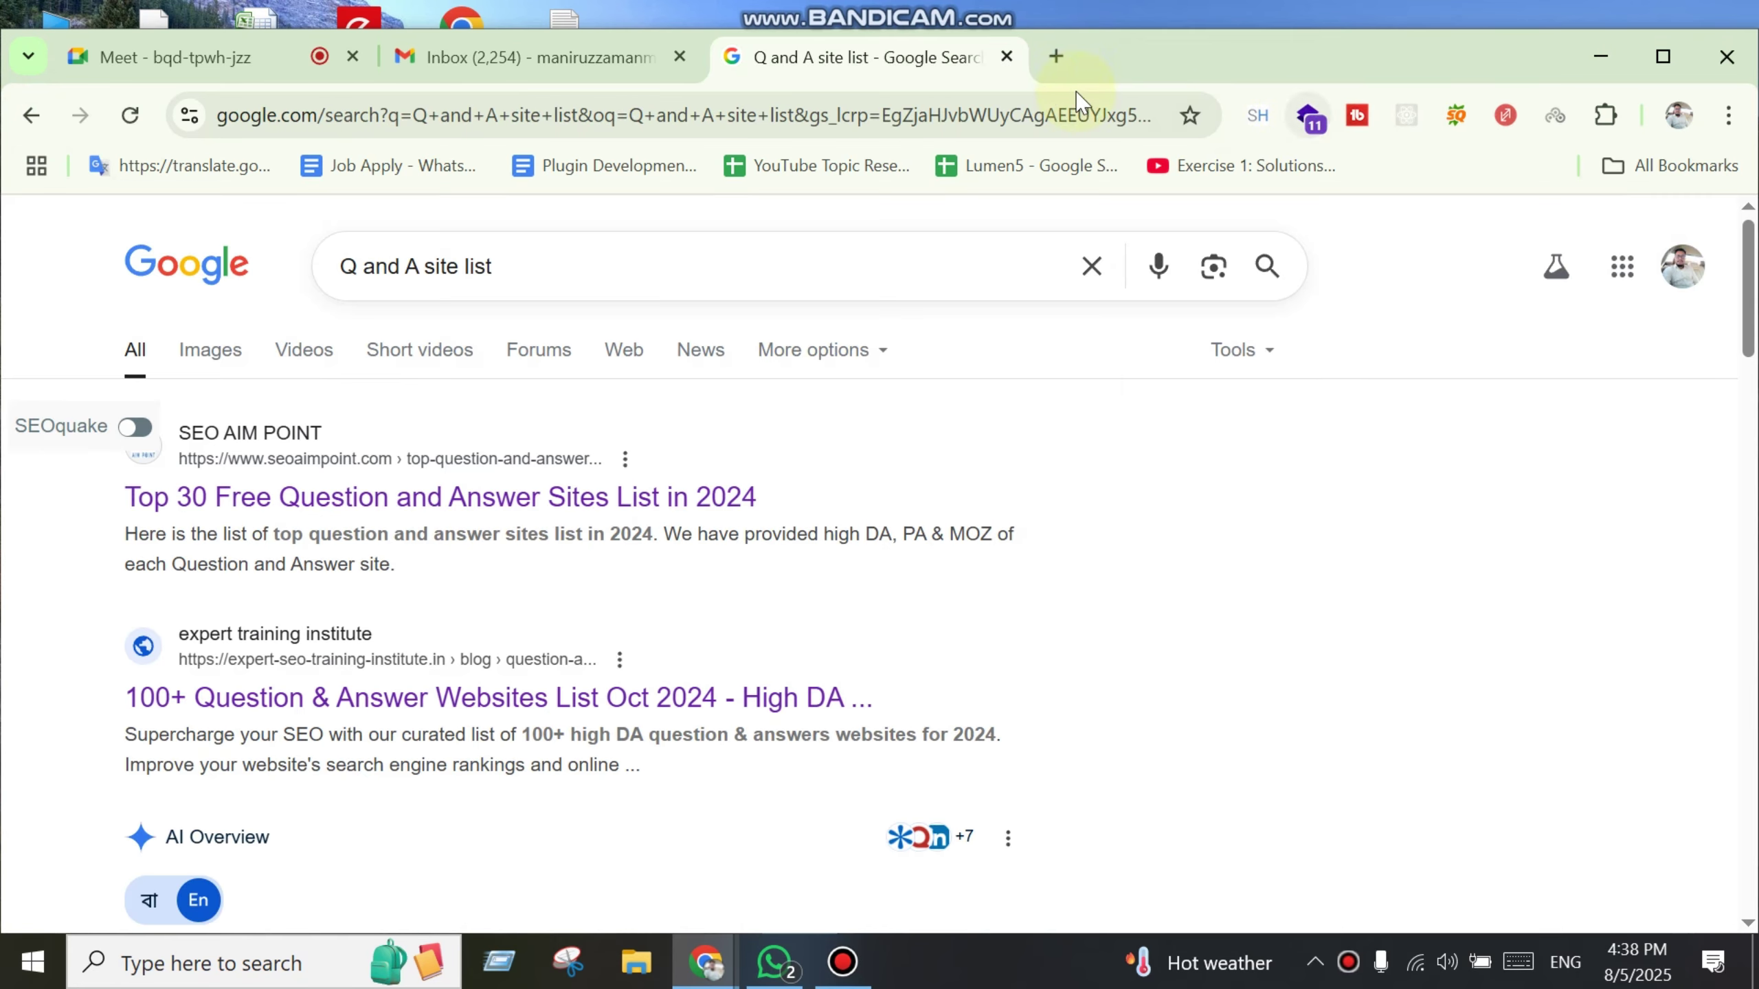
click(1056, 57)
text(c)
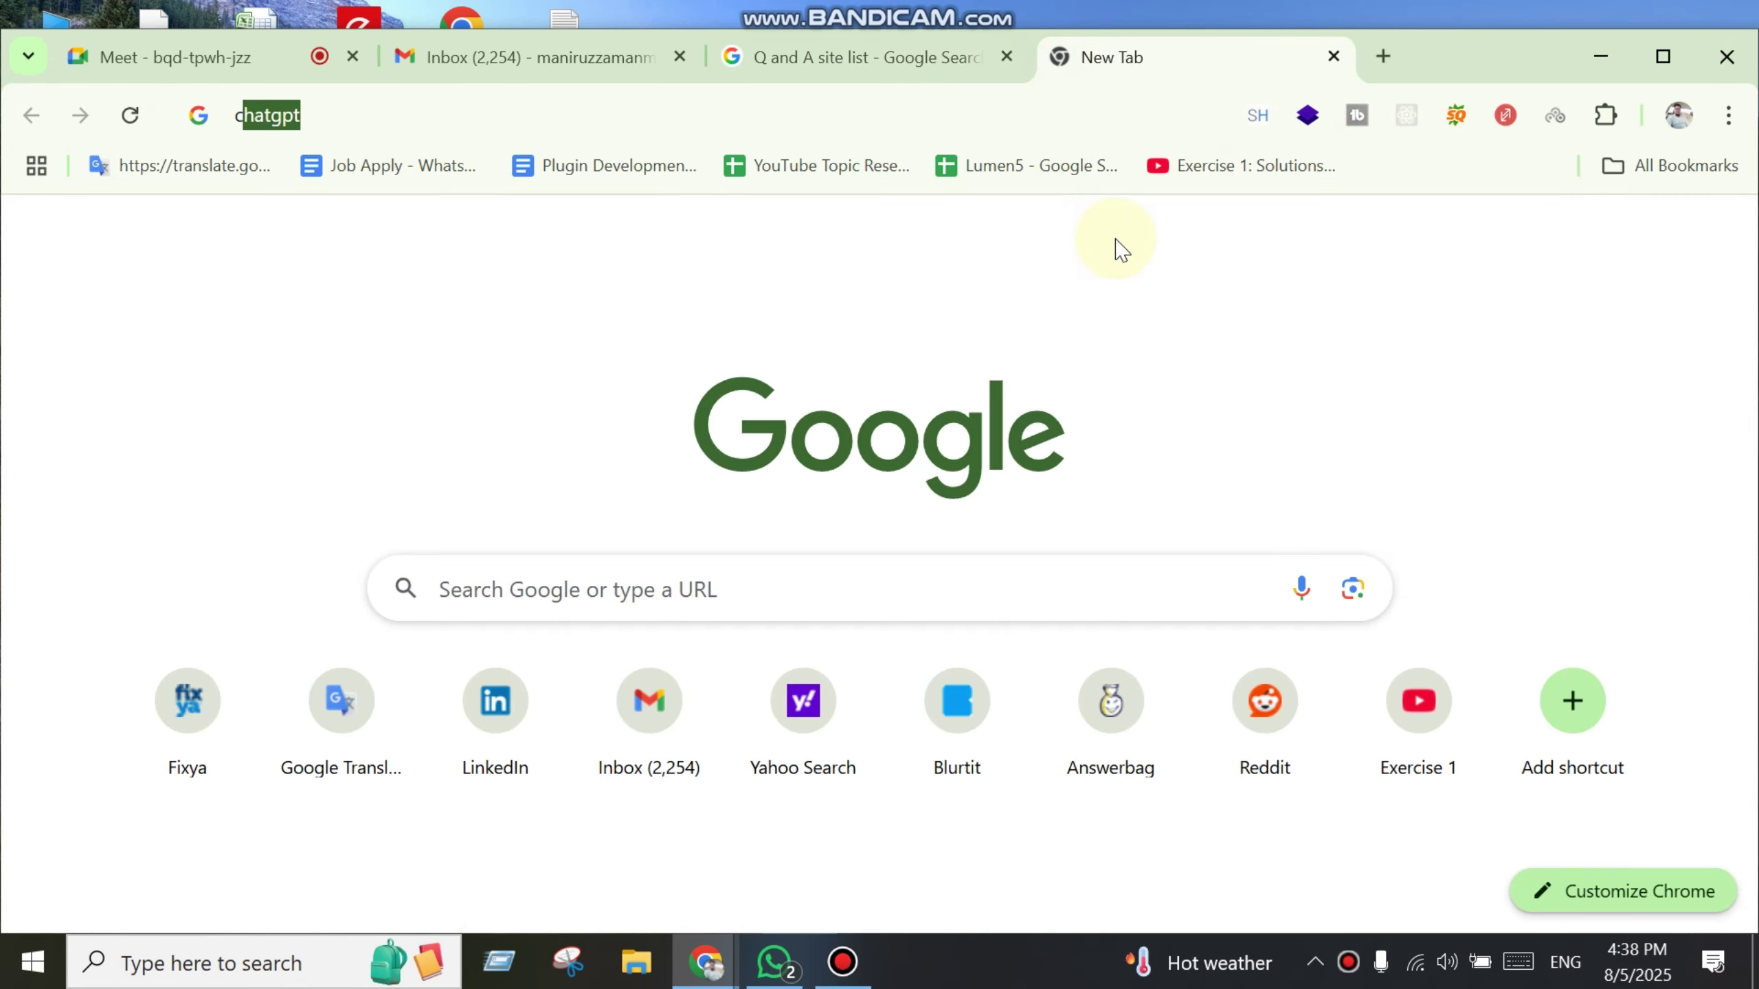
text(hat gpt)
key(Return)
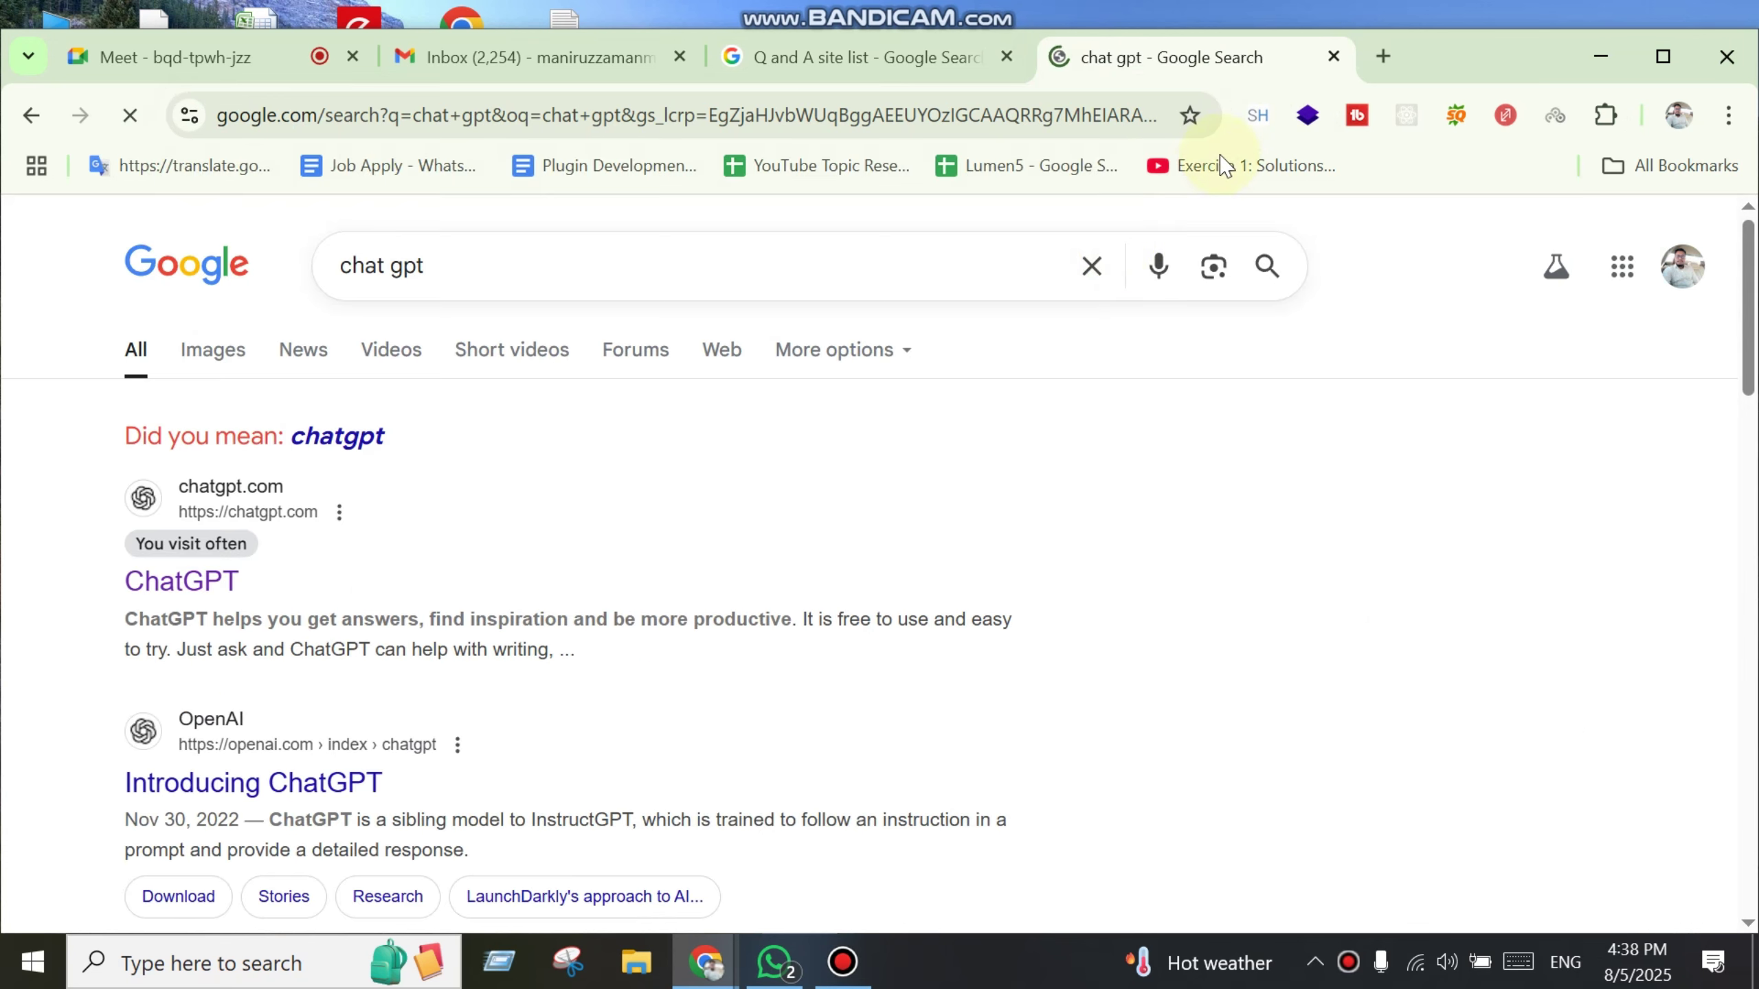
Step: Ask ChatGPT for the 20 best question-and-answer sites and select the reddit.com link in its answer
click(184, 579)
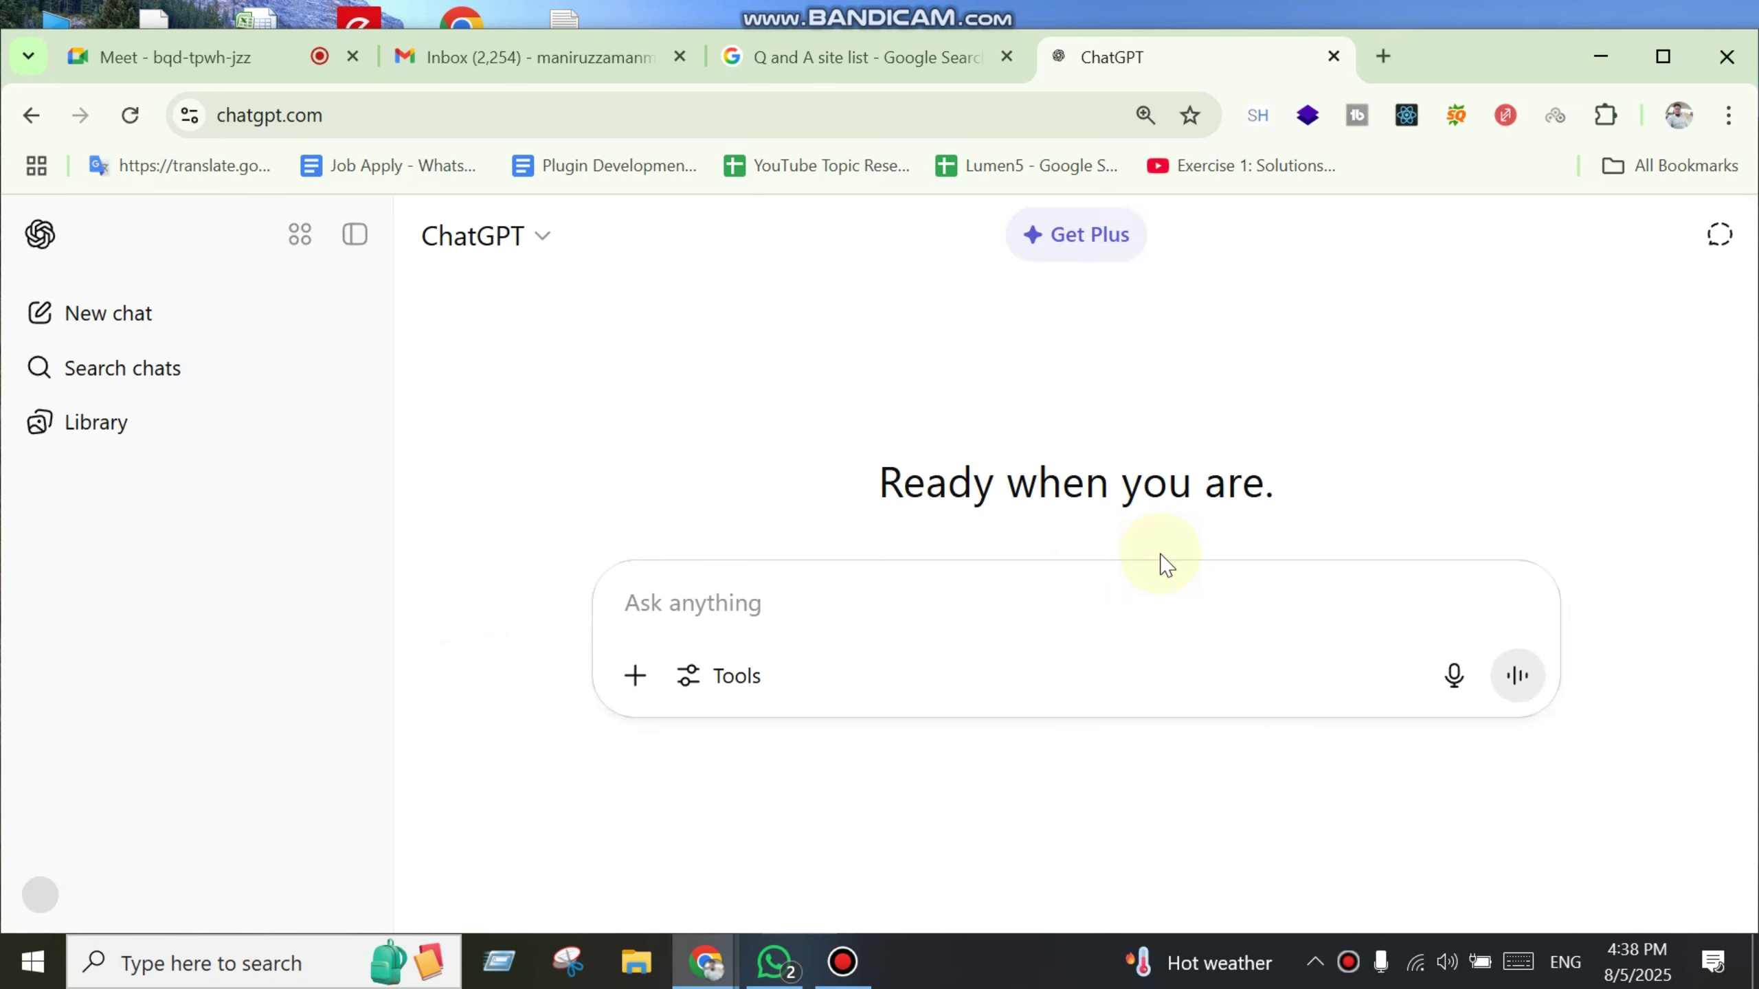
text(Be)
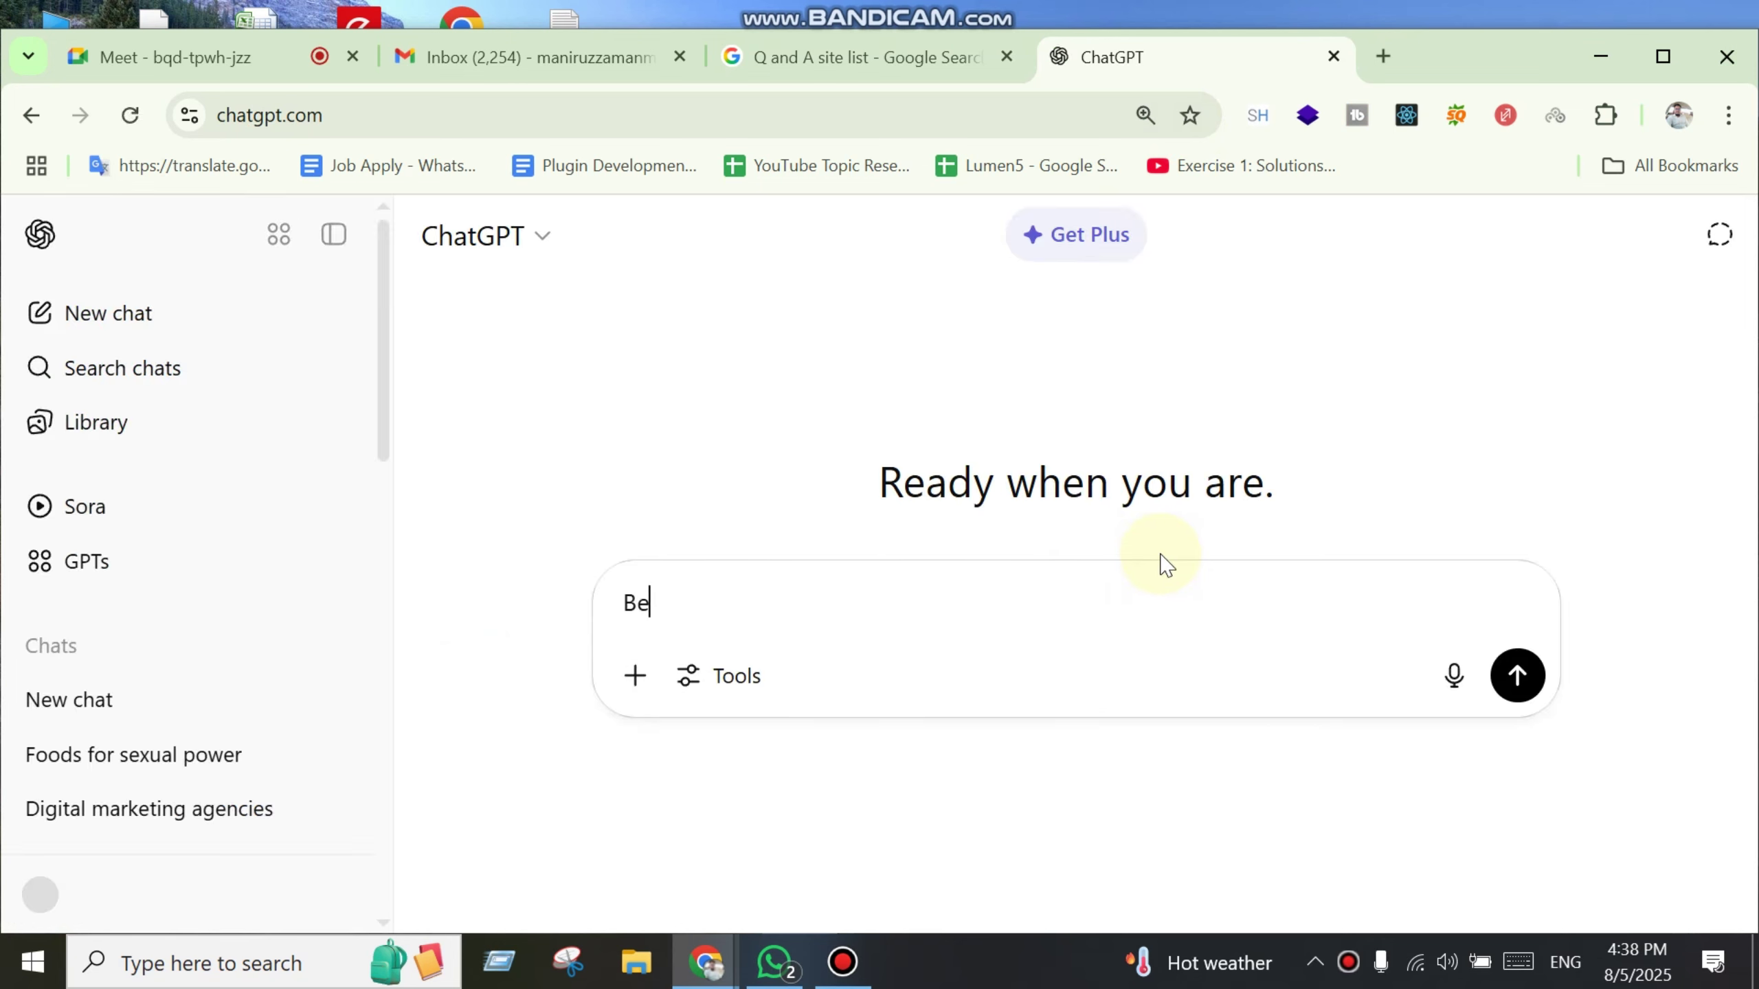
text(st question and answer sites. Please list 20 sites)
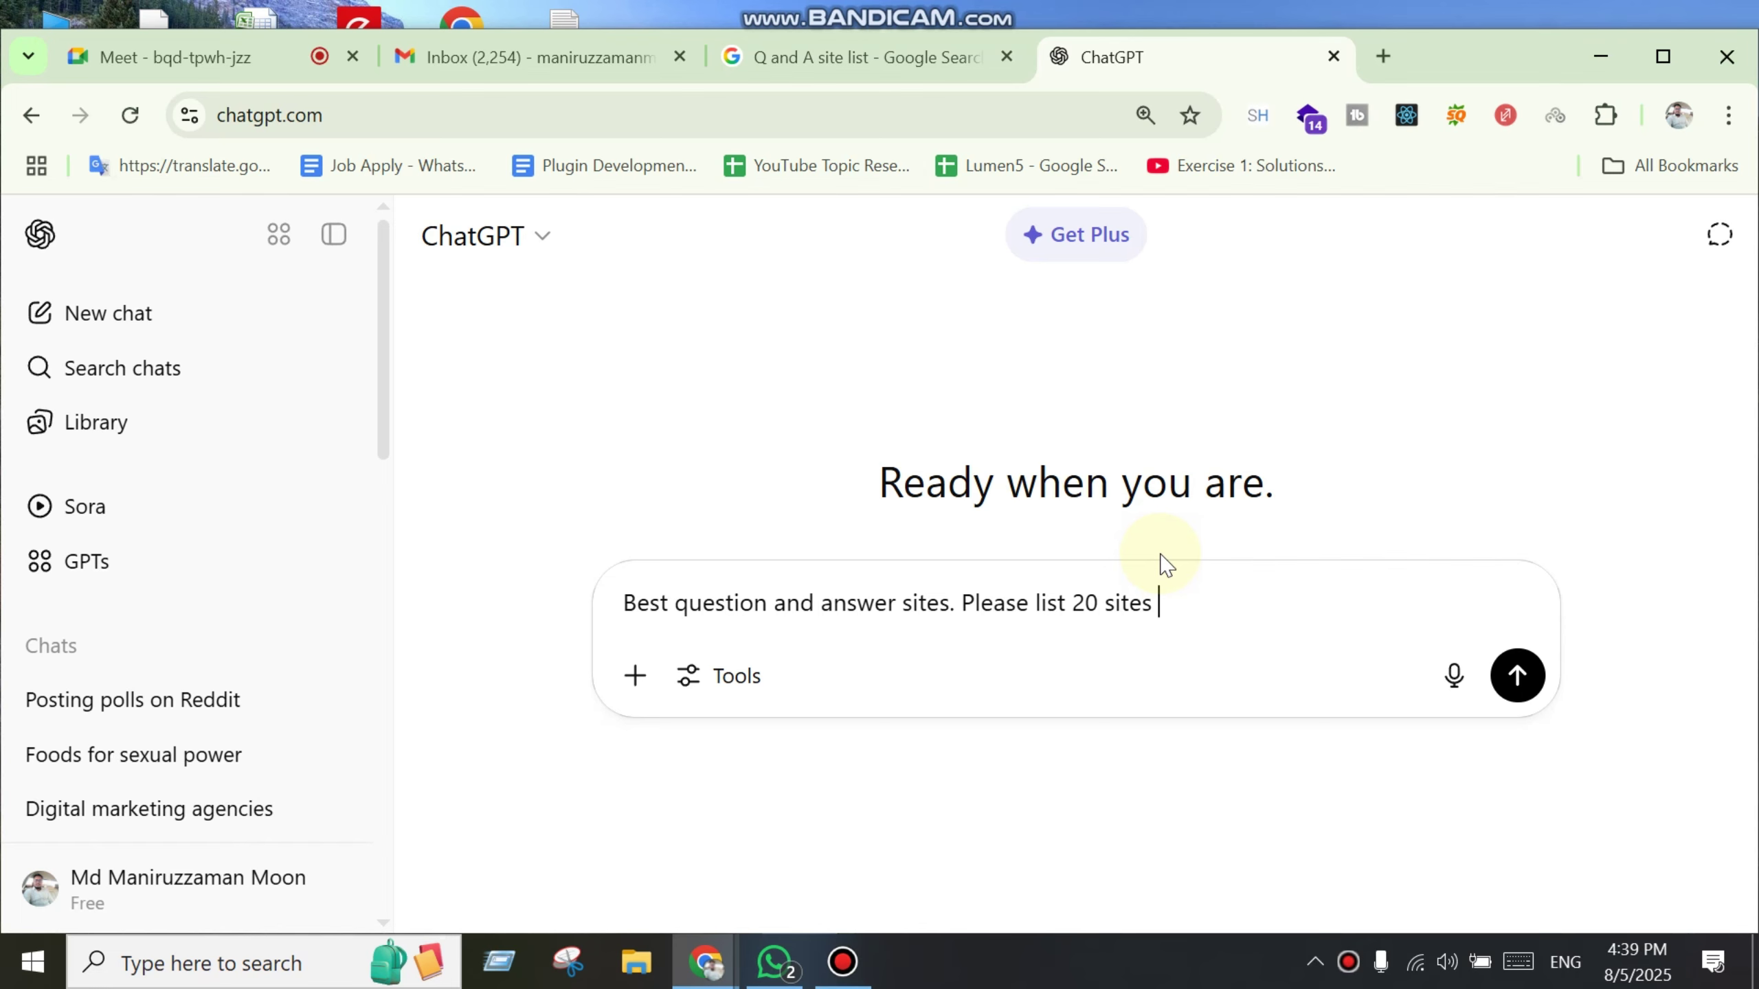
key(Return)
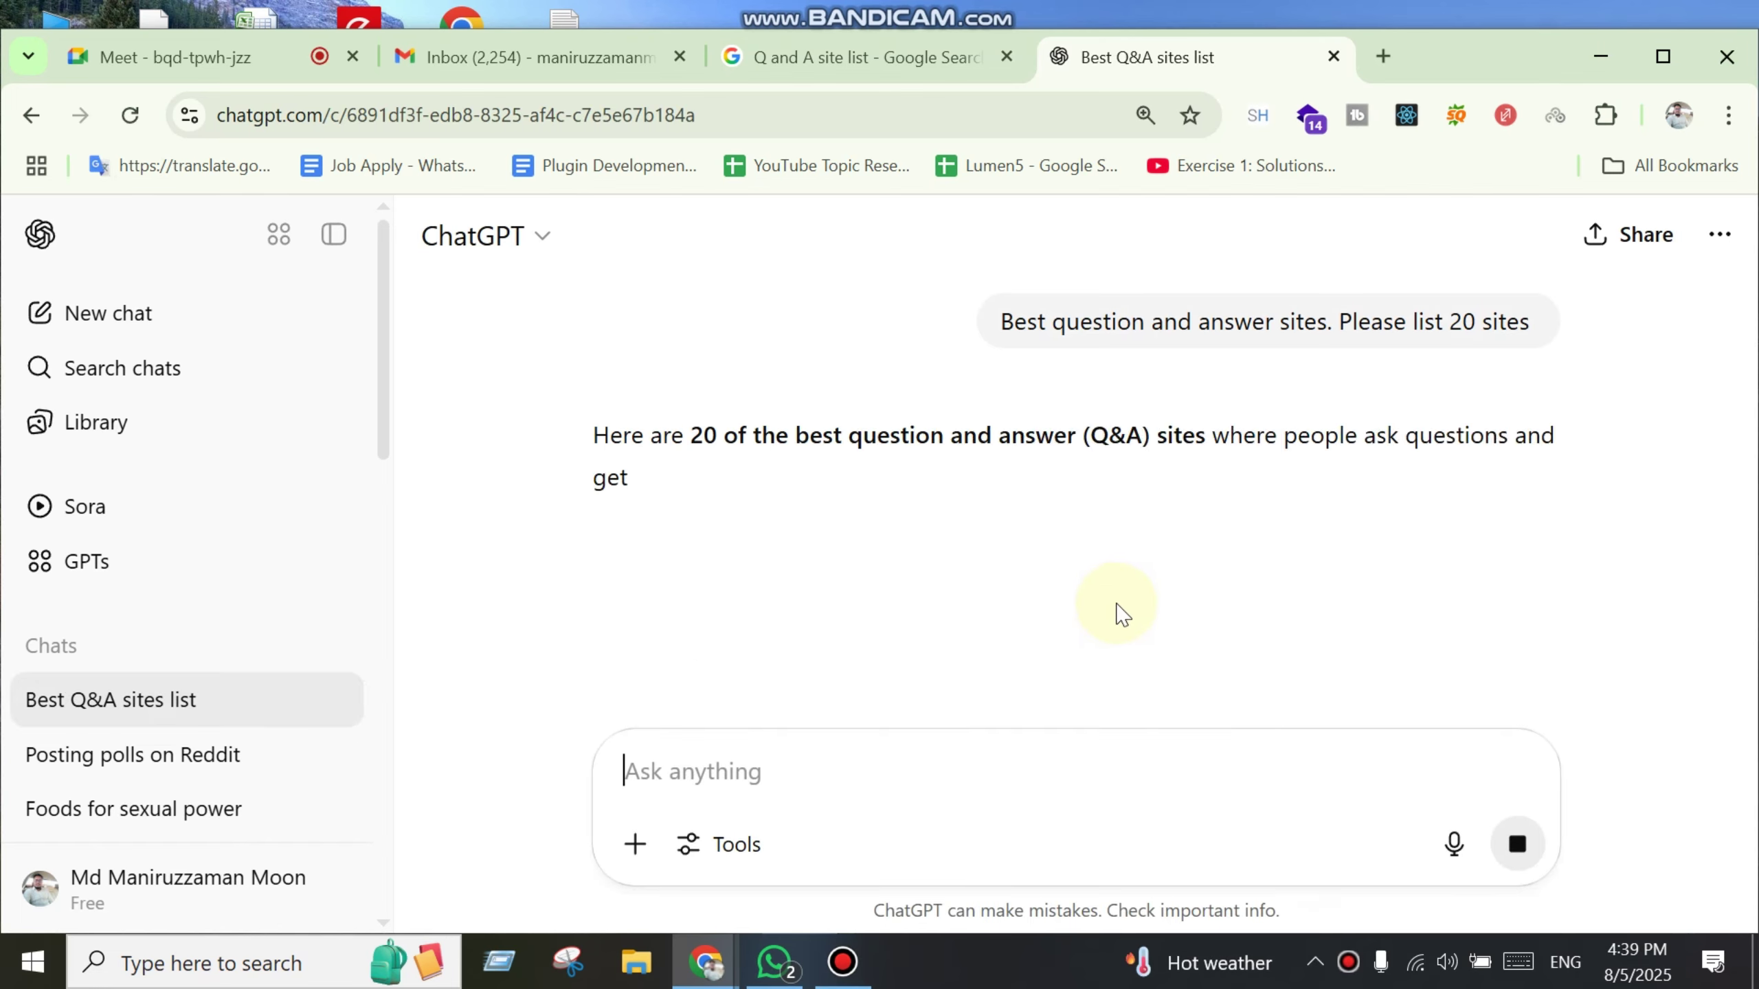
scroll(1122, 595, down, 2)
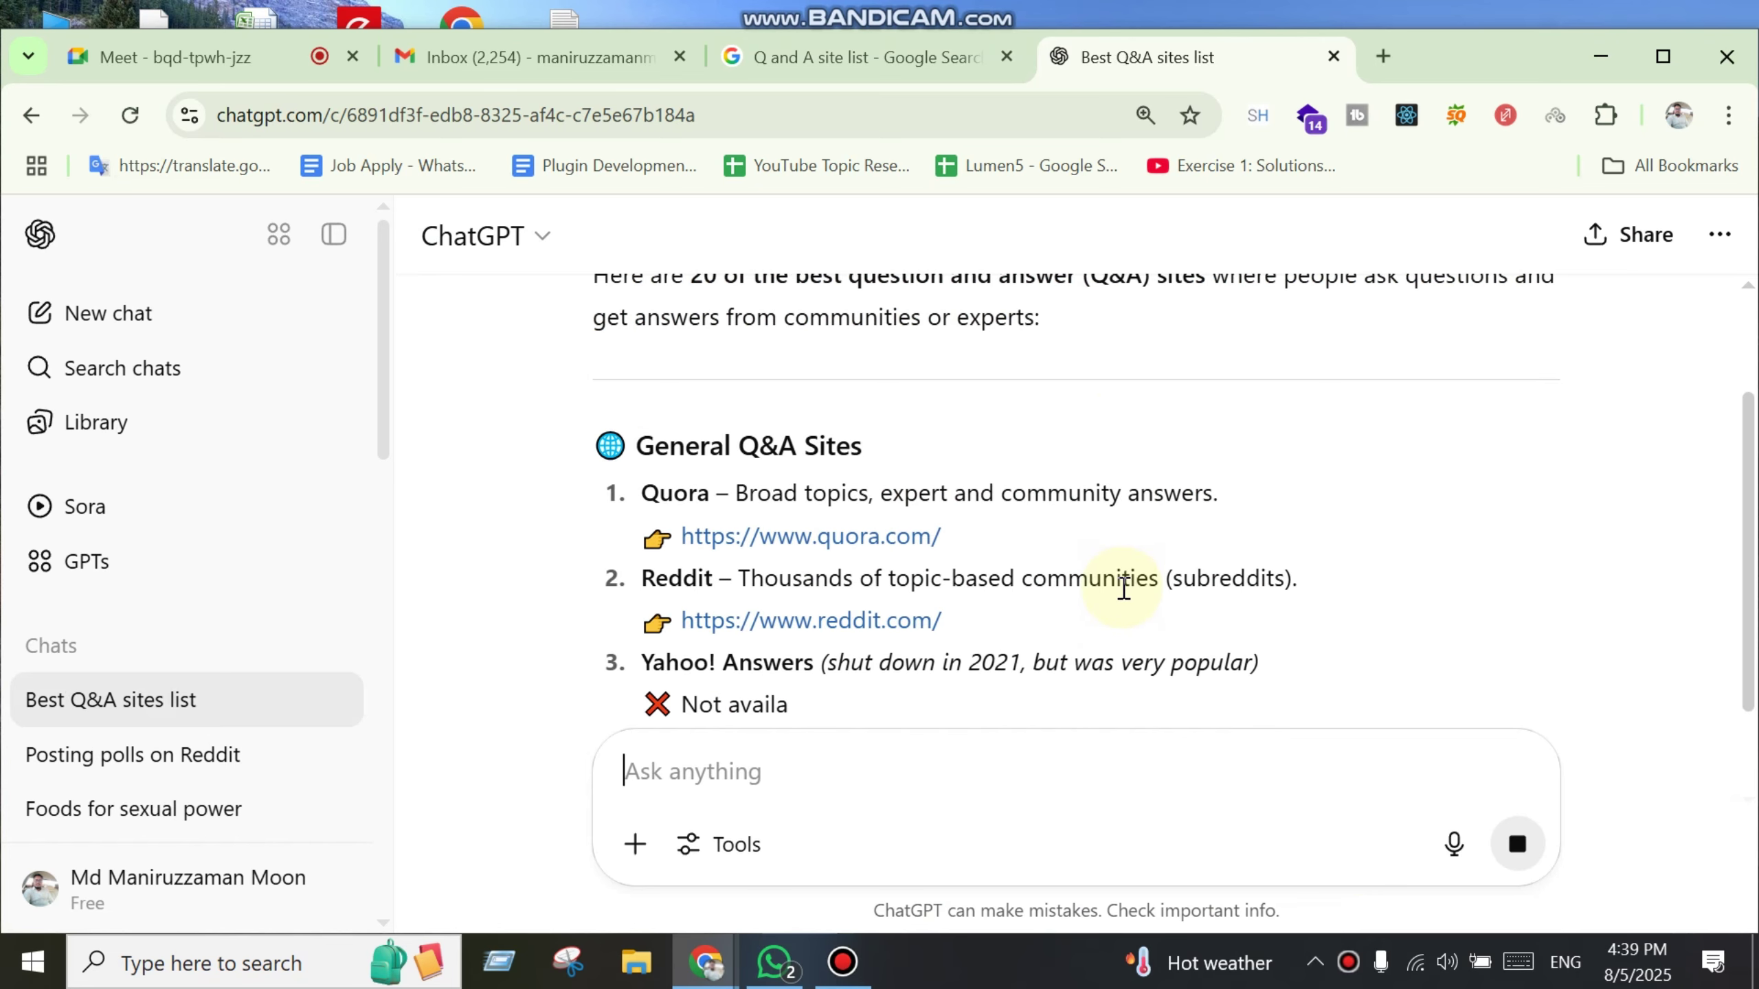
scroll(1060, 551, down, 3)
drag(945, 455, 679, 463)
key(ctrl+c)
Step: Load reddit.com in a new tab, then search Google for 'question' plus the Reddit address
click(1382, 56)
key(ctrl+v)
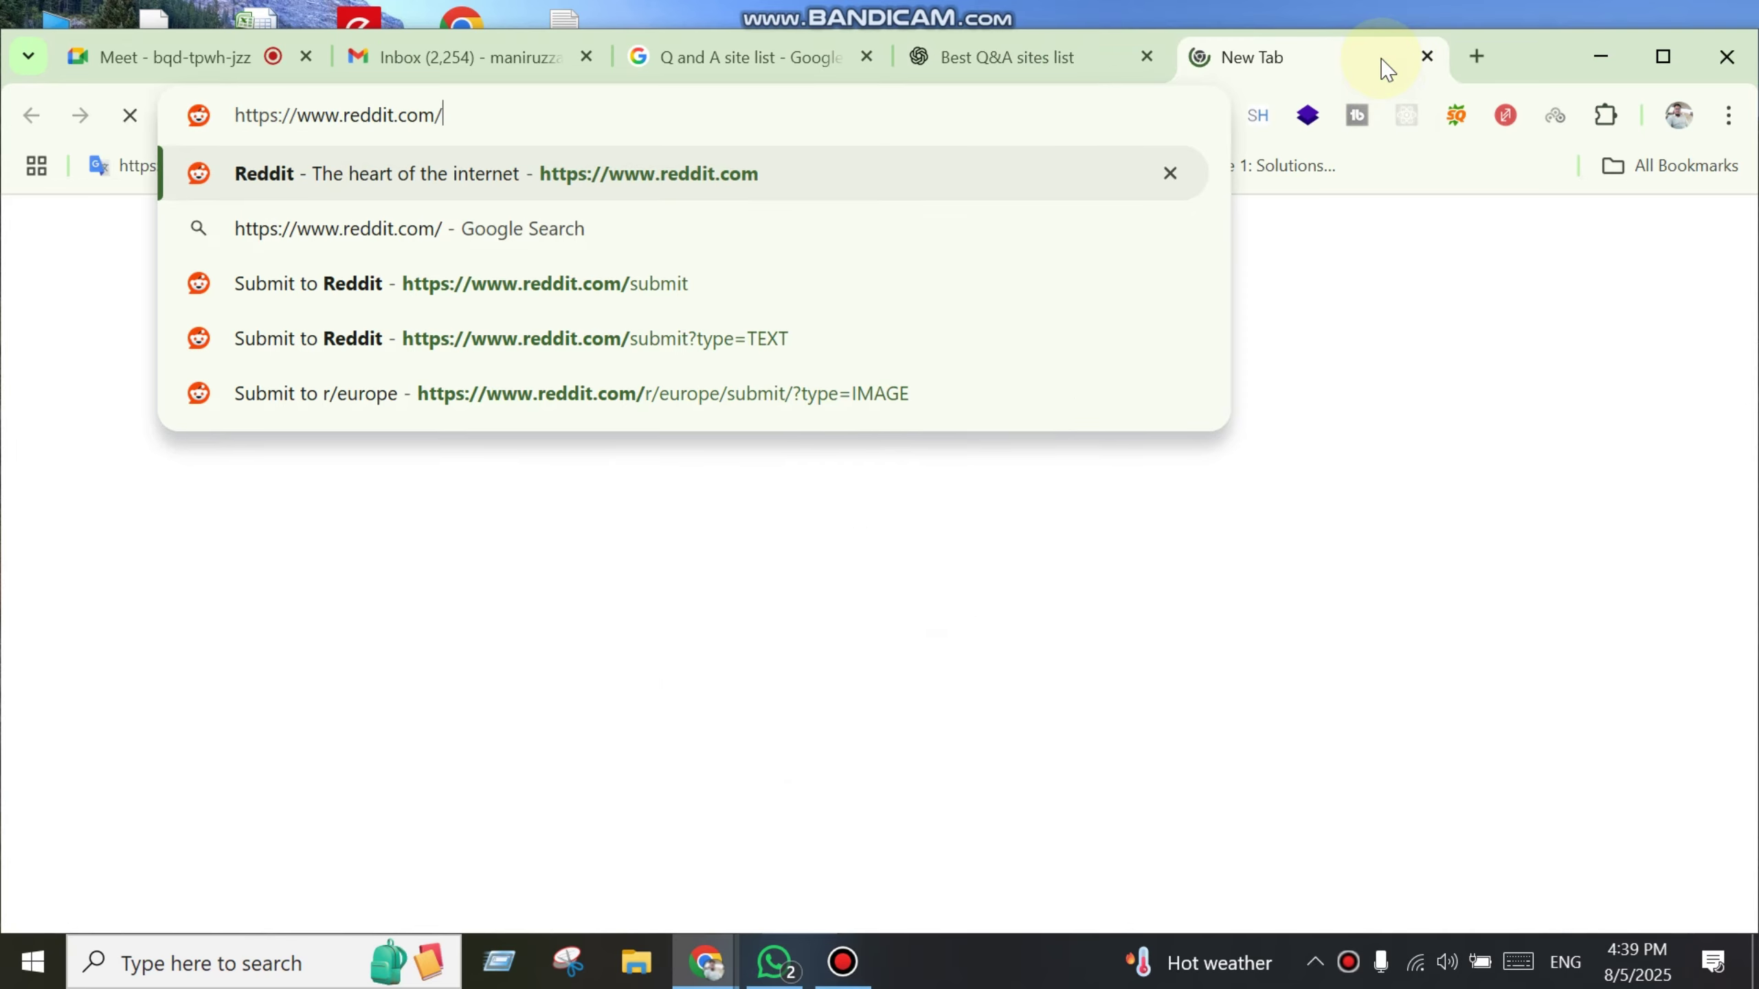
key(Return)
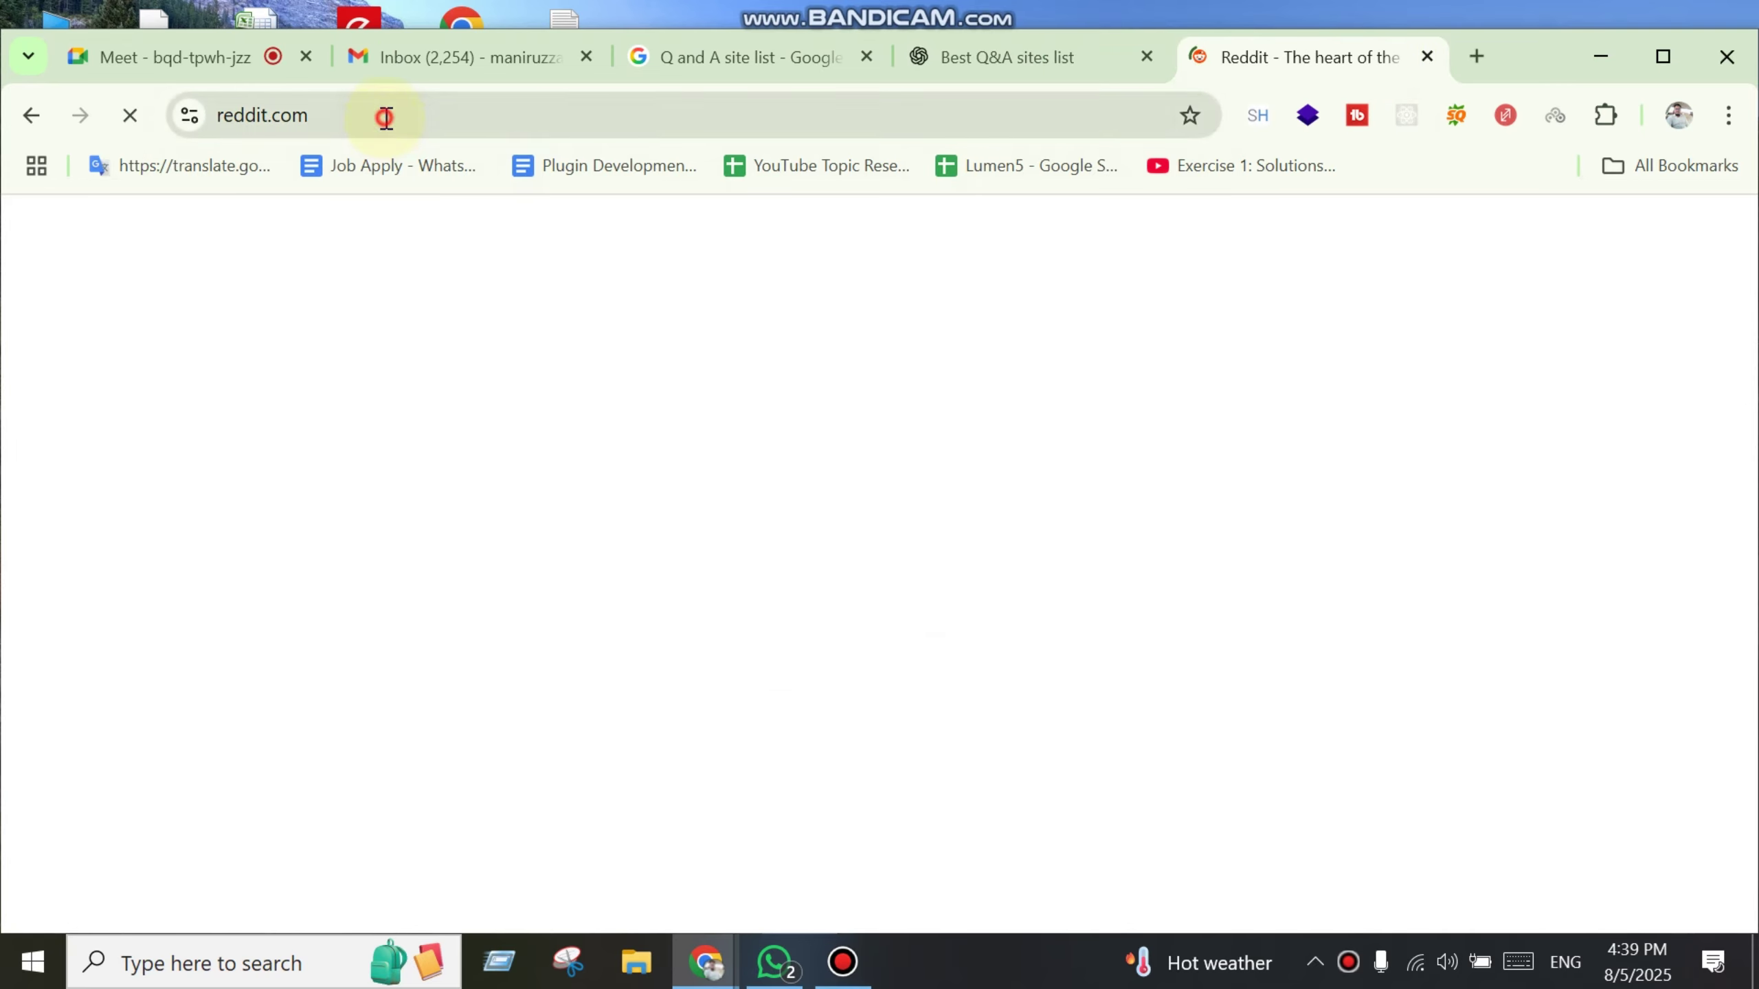
click(384, 114)
key(ctrl+c)
key(BackSpace)
text(question)
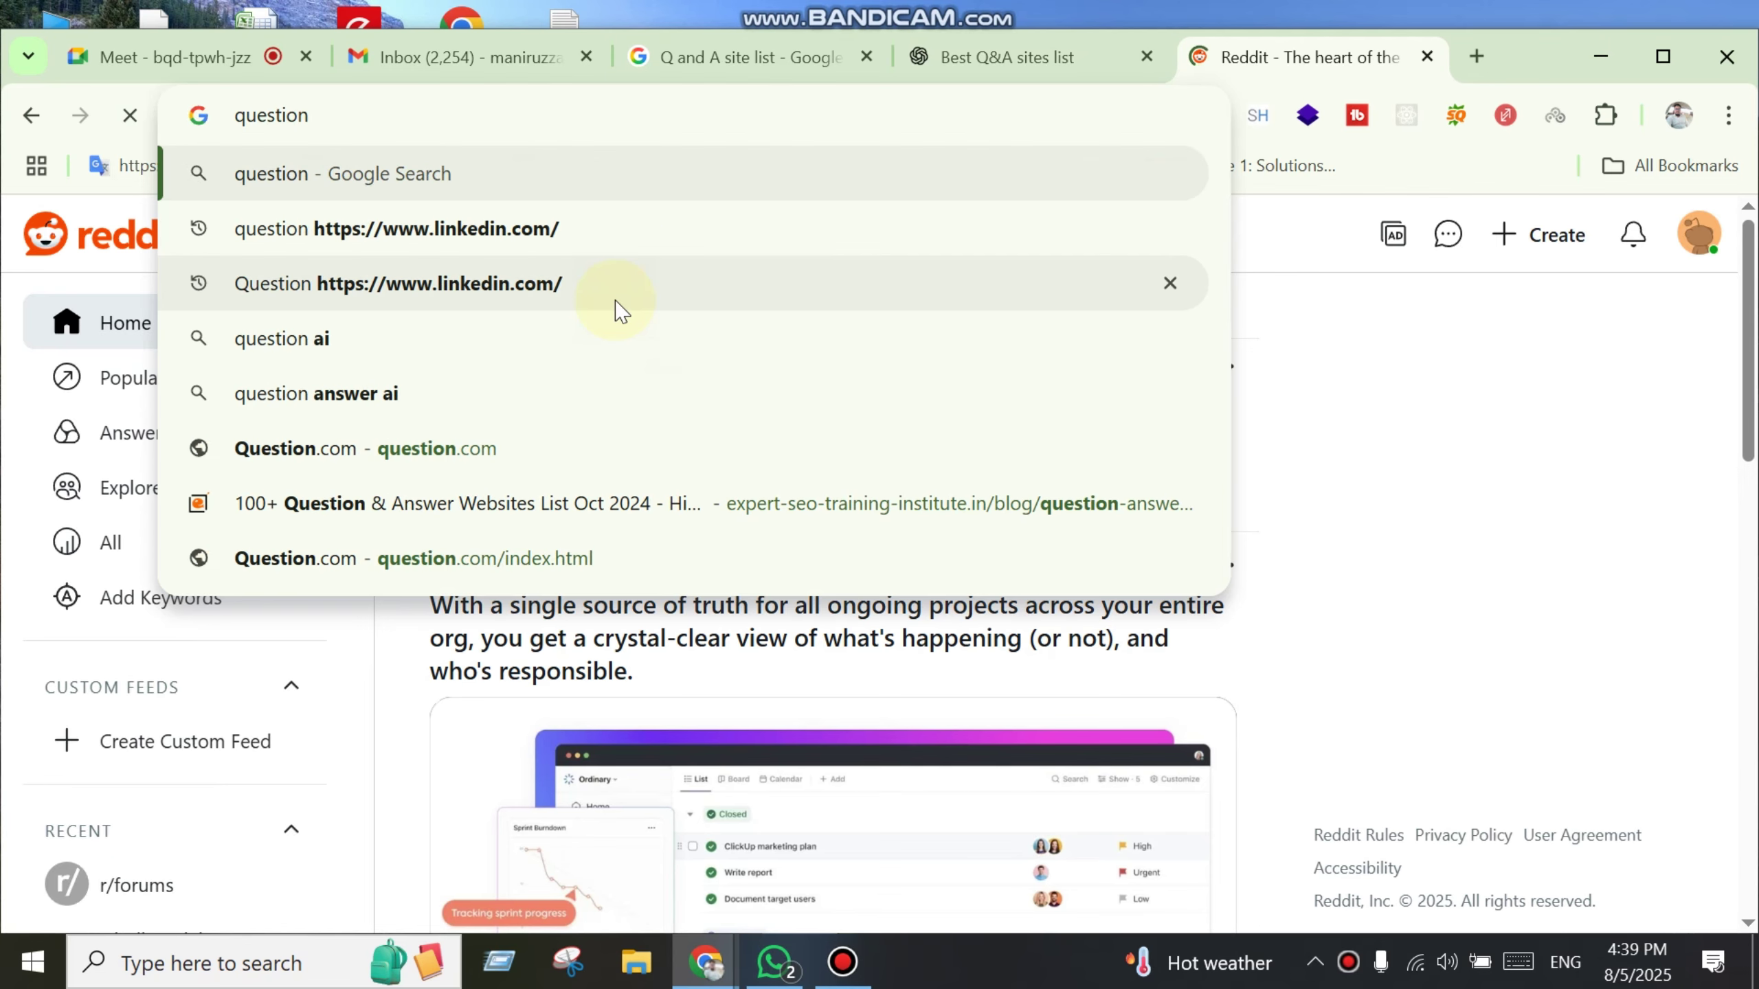
key(ctrl+v)
key(Return)
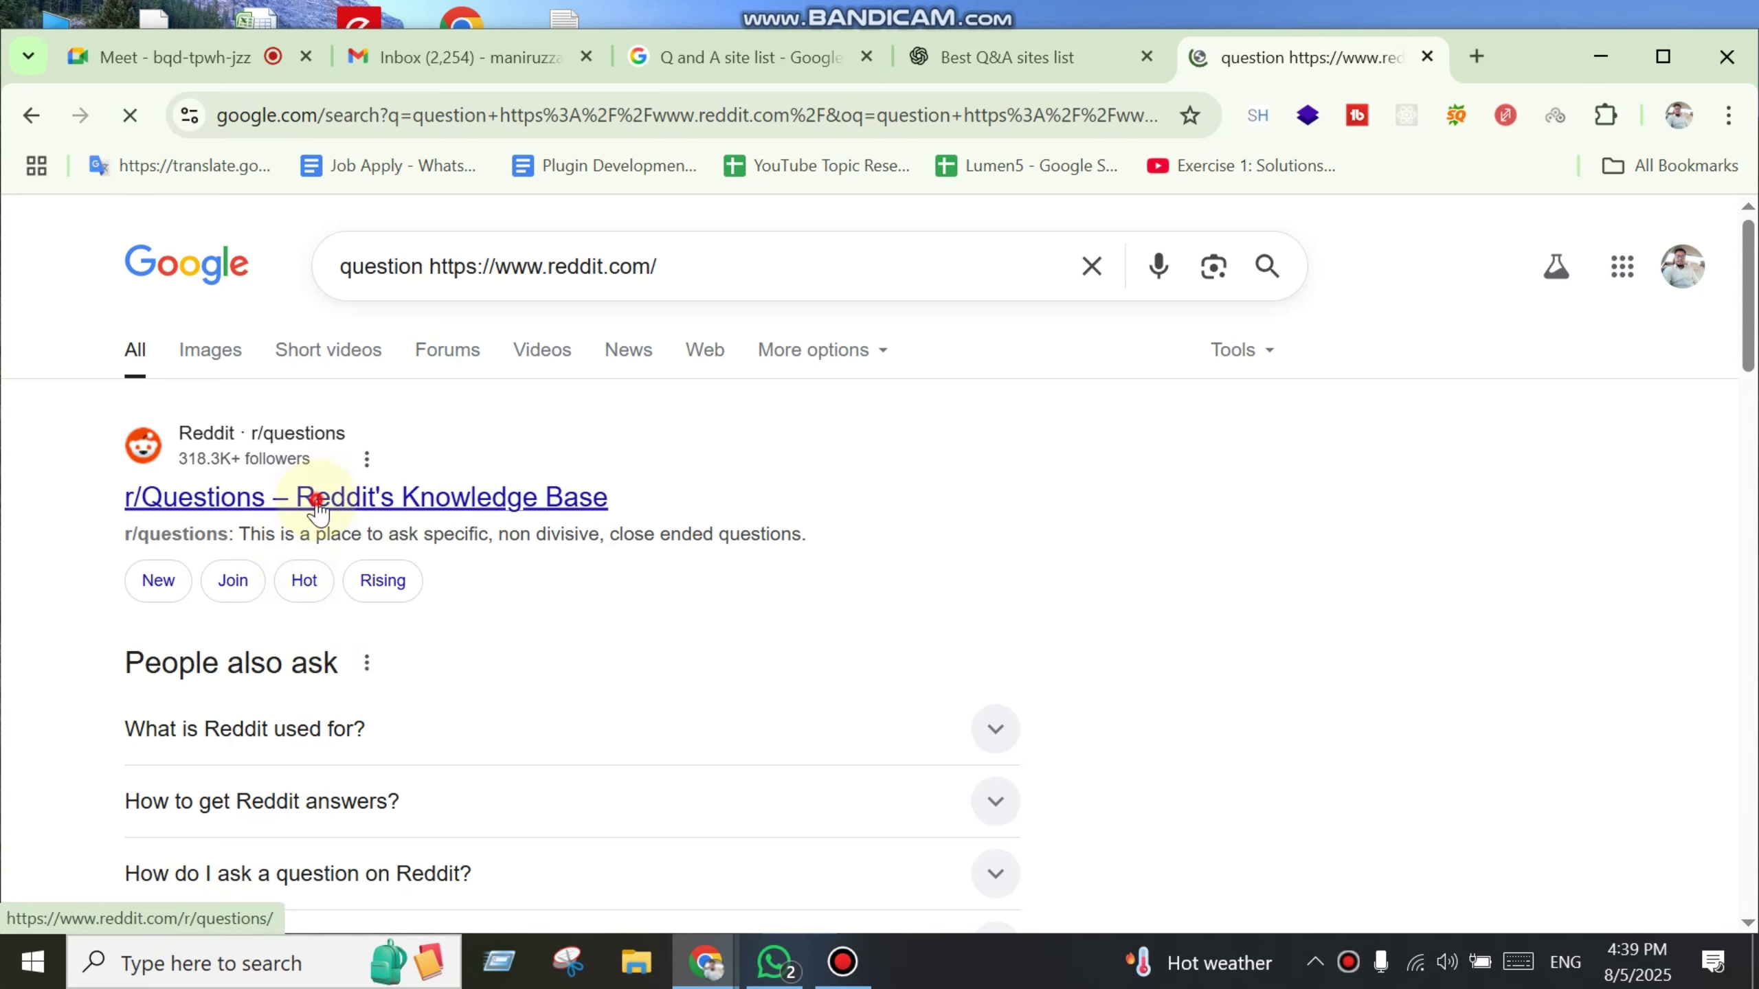
Step: Open the r/Questions community and search it for 'marketing agency'
click(313, 499)
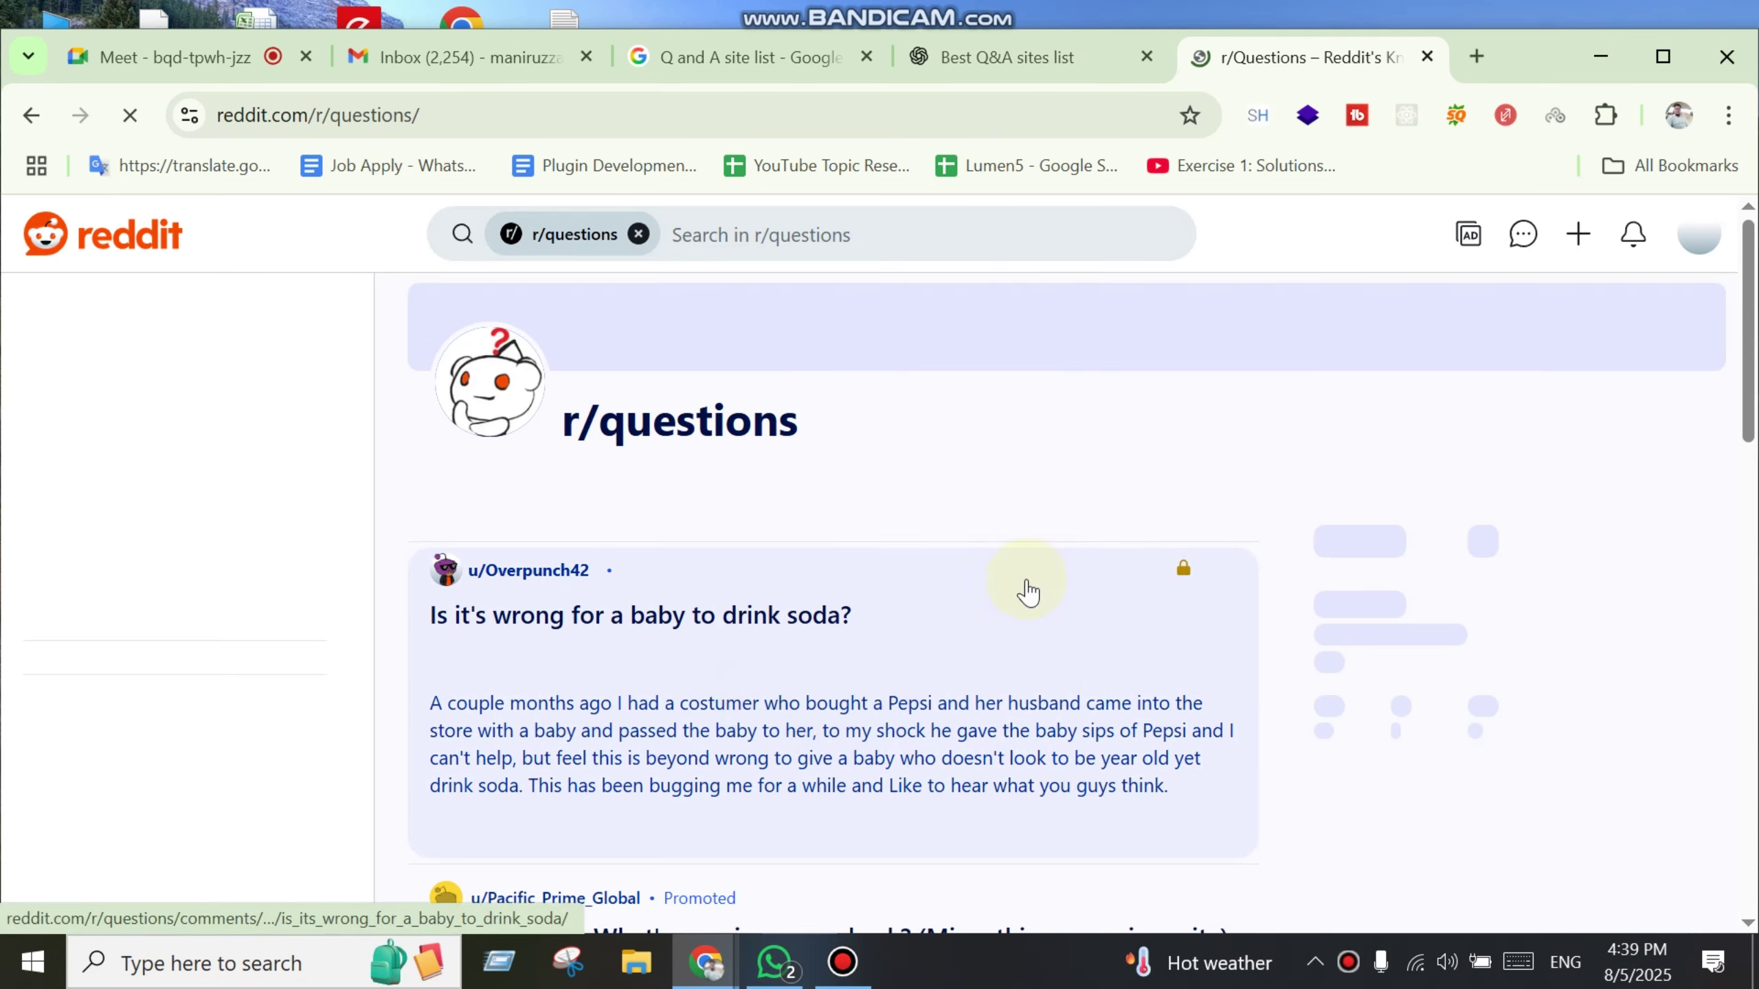
scroll(573, 659, down, 2)
scroll(573, 658, up, 2)
click(768, 234)
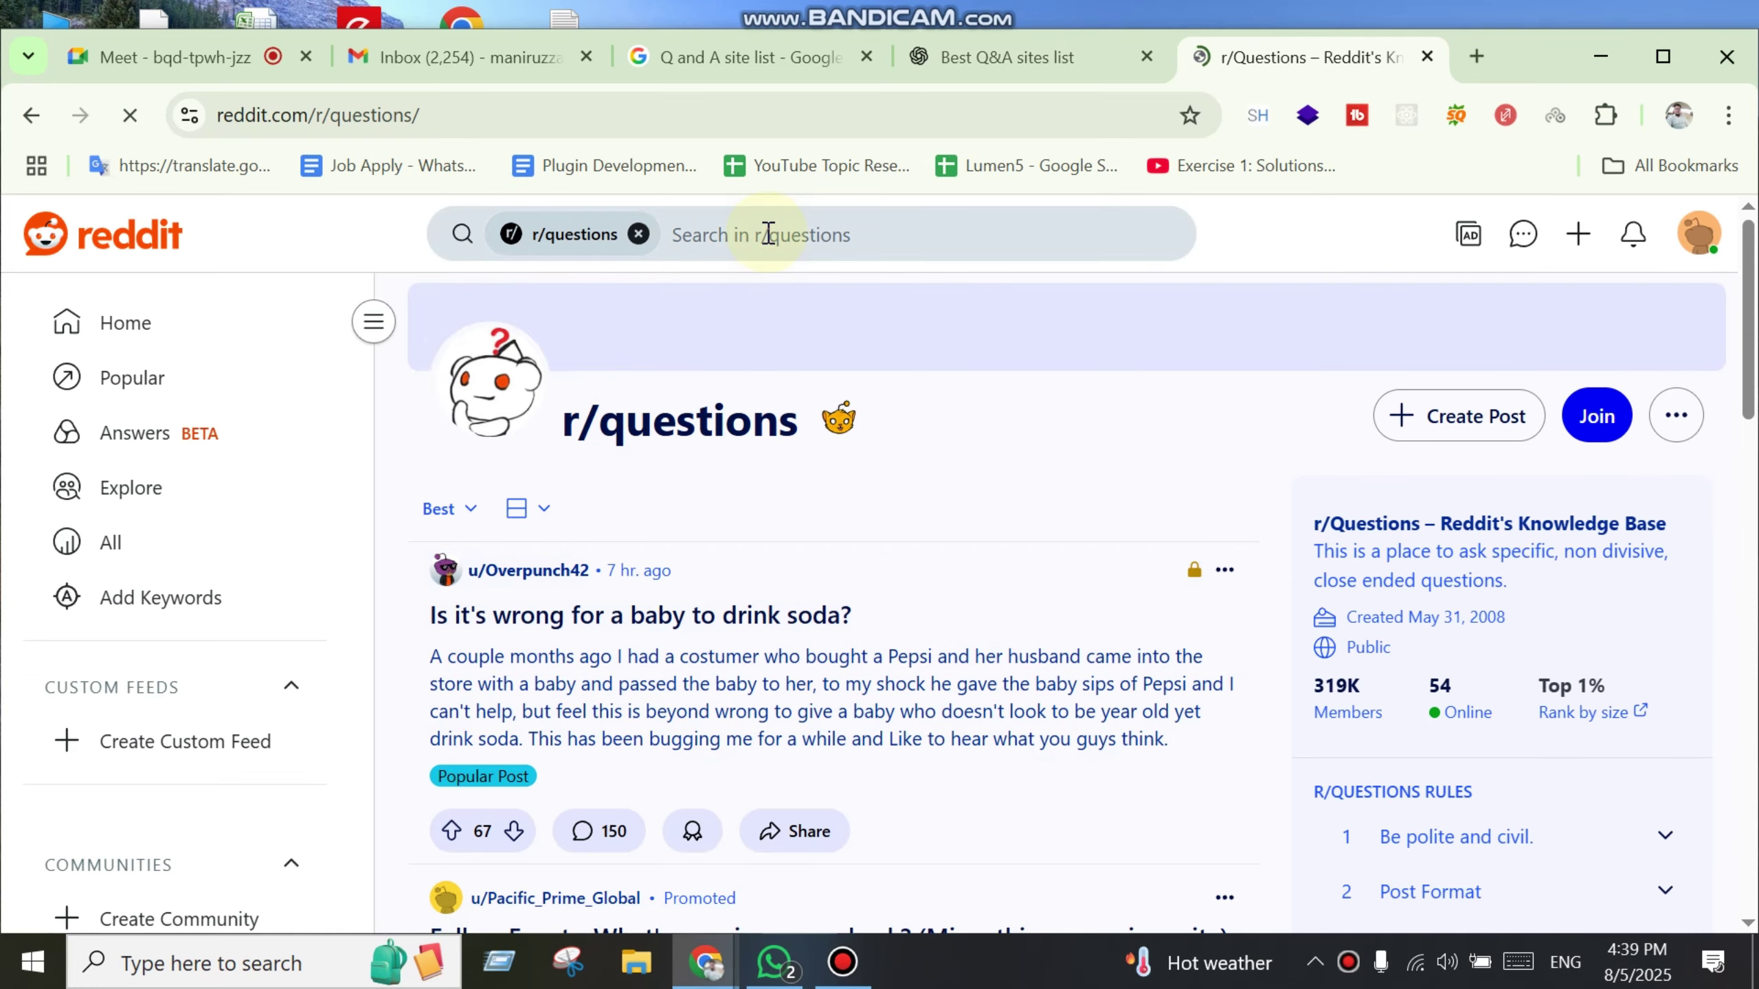
scroll(767, 234, down, 5)
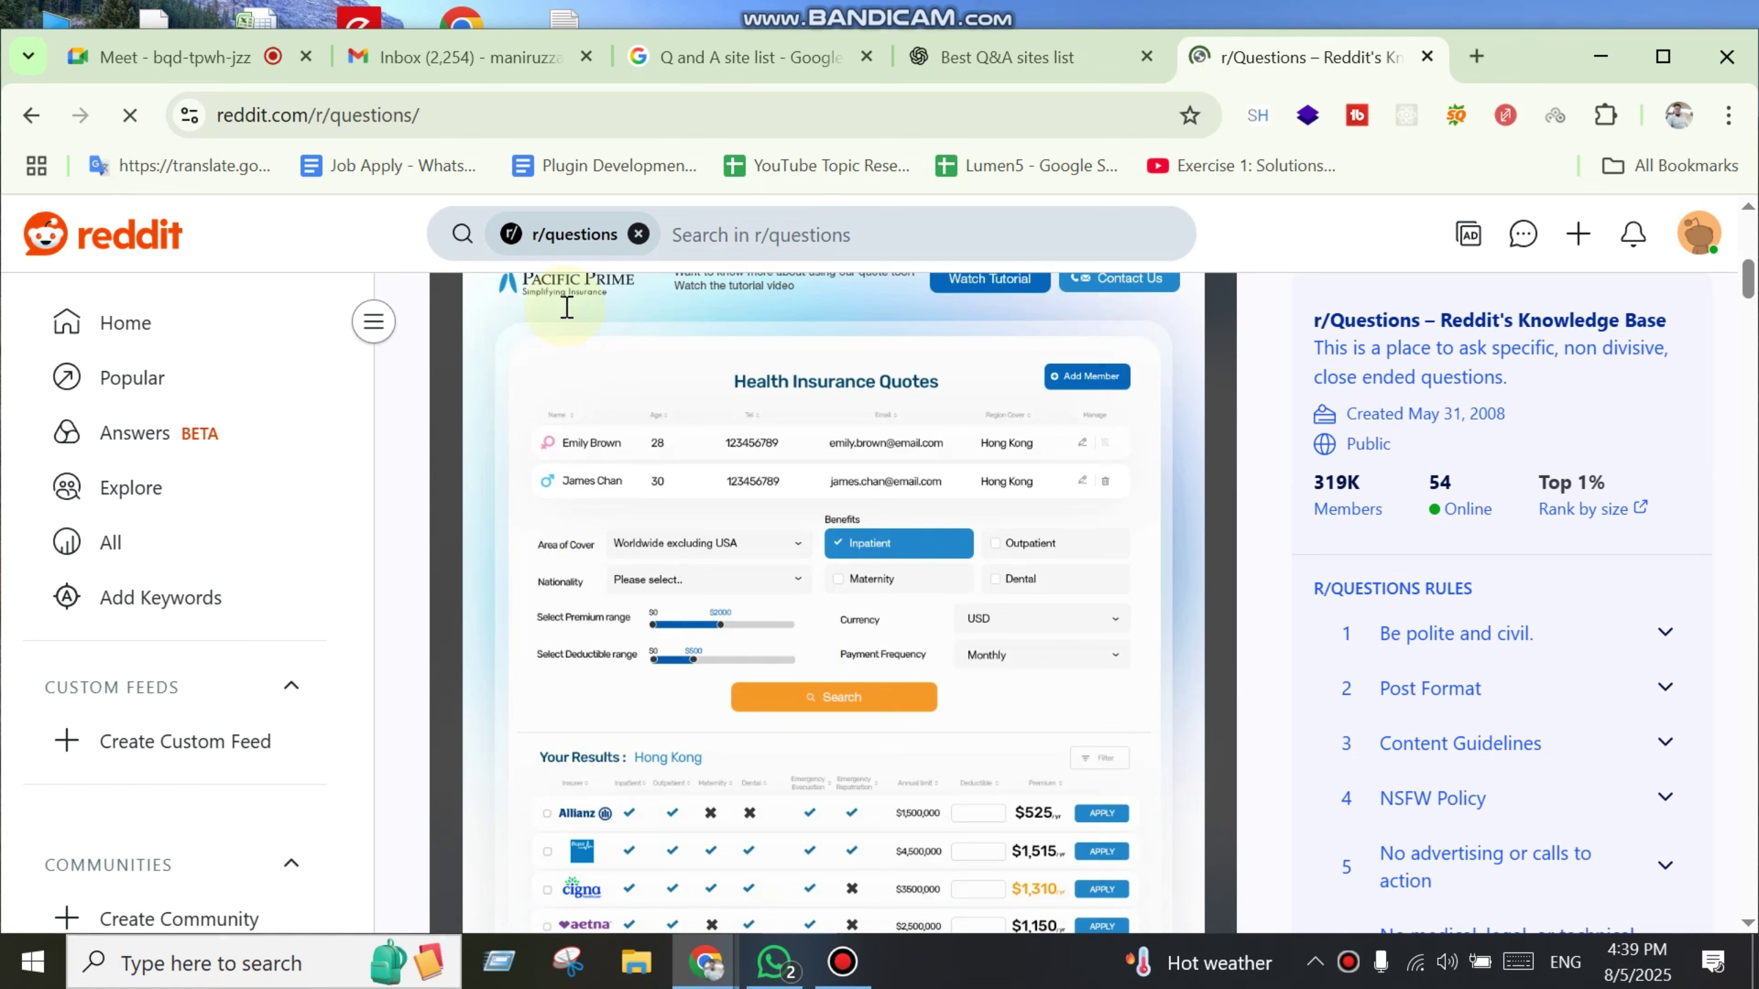
click(740, 235)
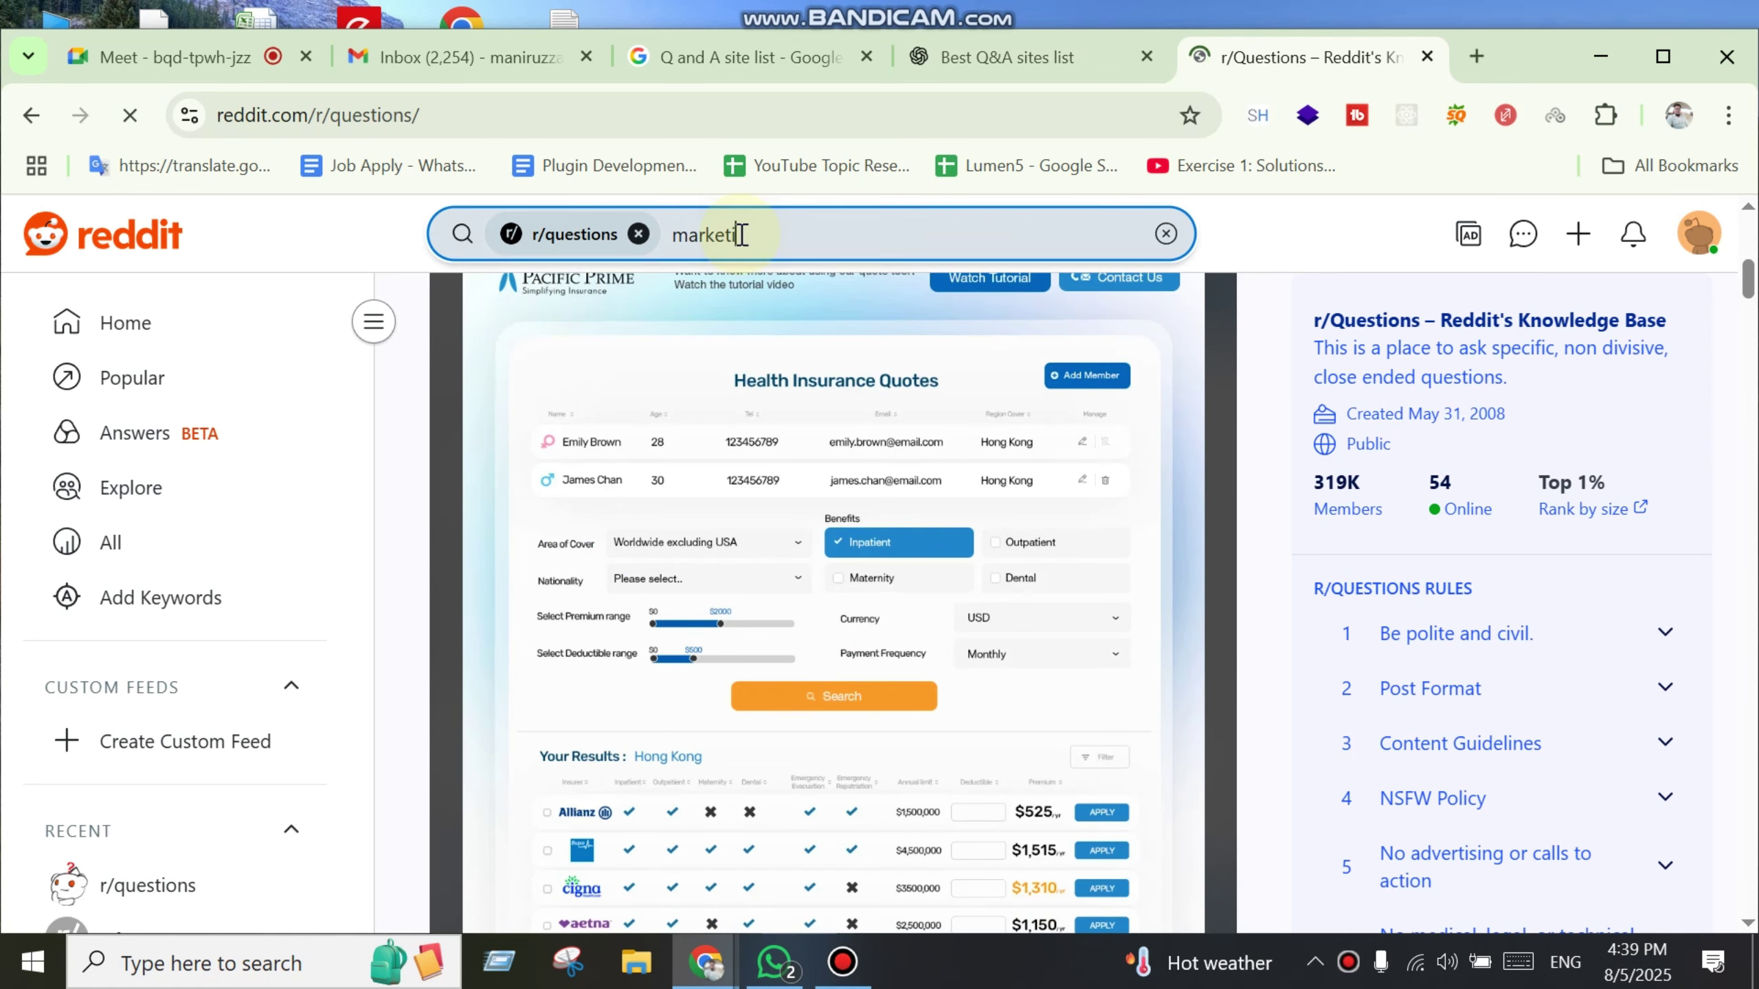
text(marketing agency)
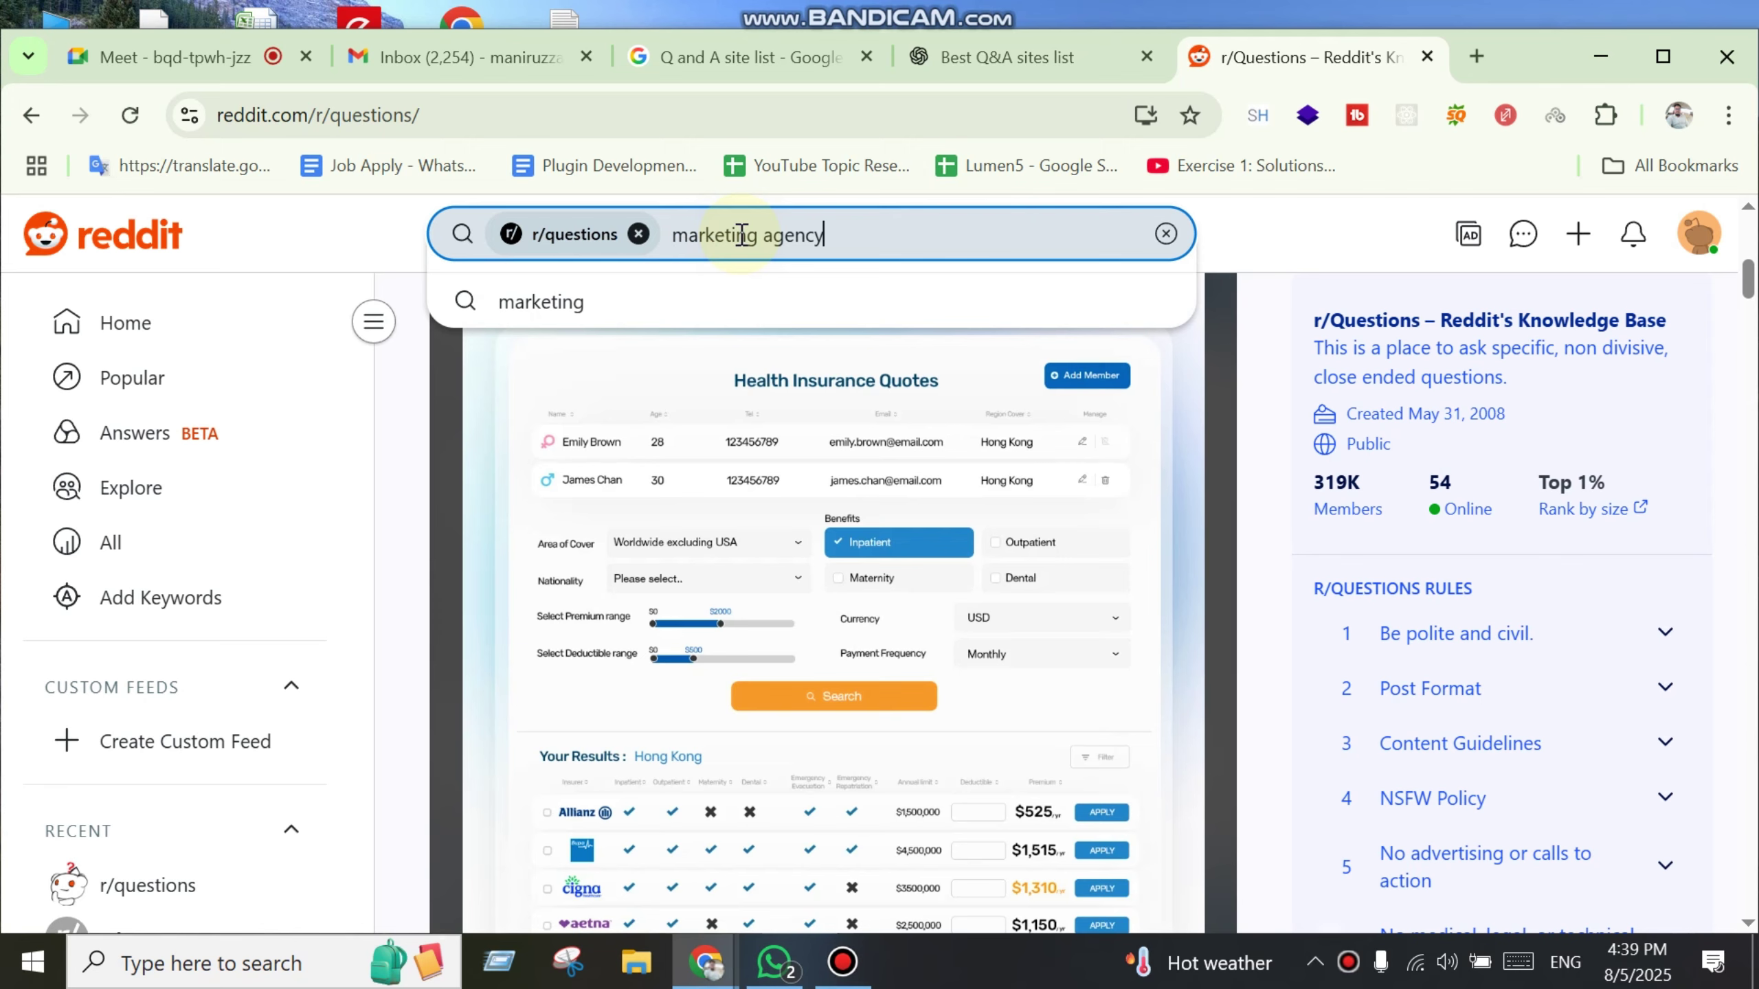
key(Return)
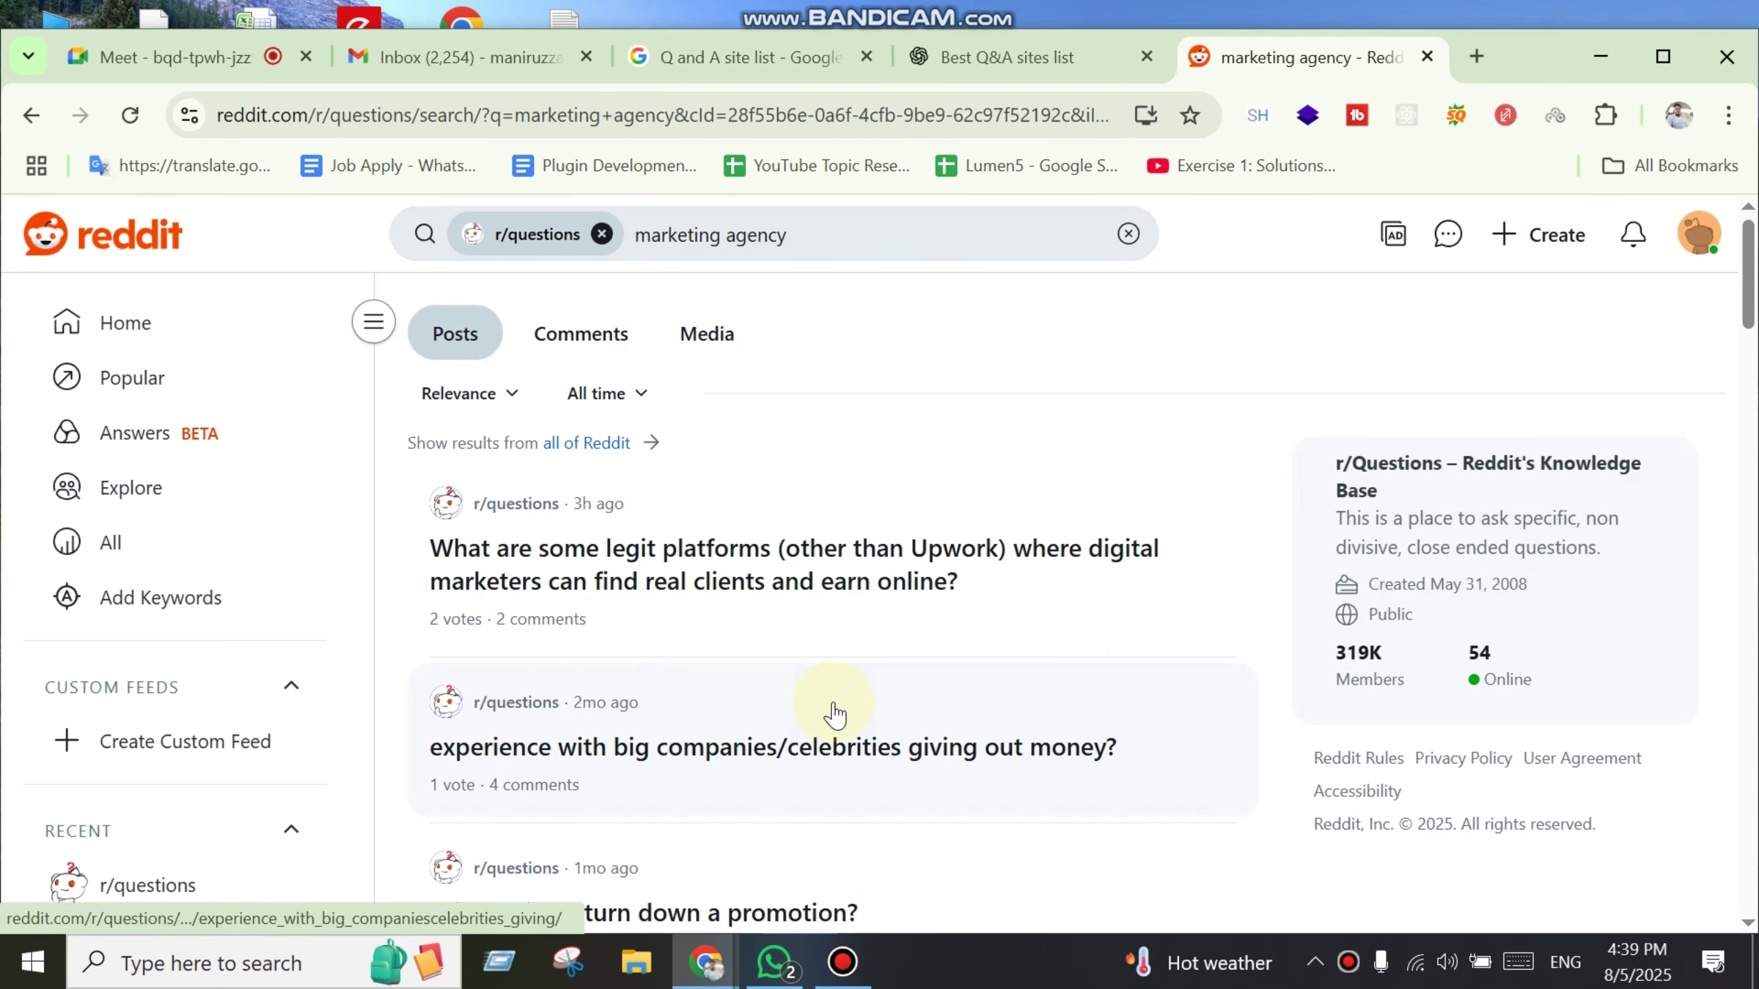
Step: Scroll through the 'marketing agency' results and select the query to replace it
scroll(847, 661, down, 3)
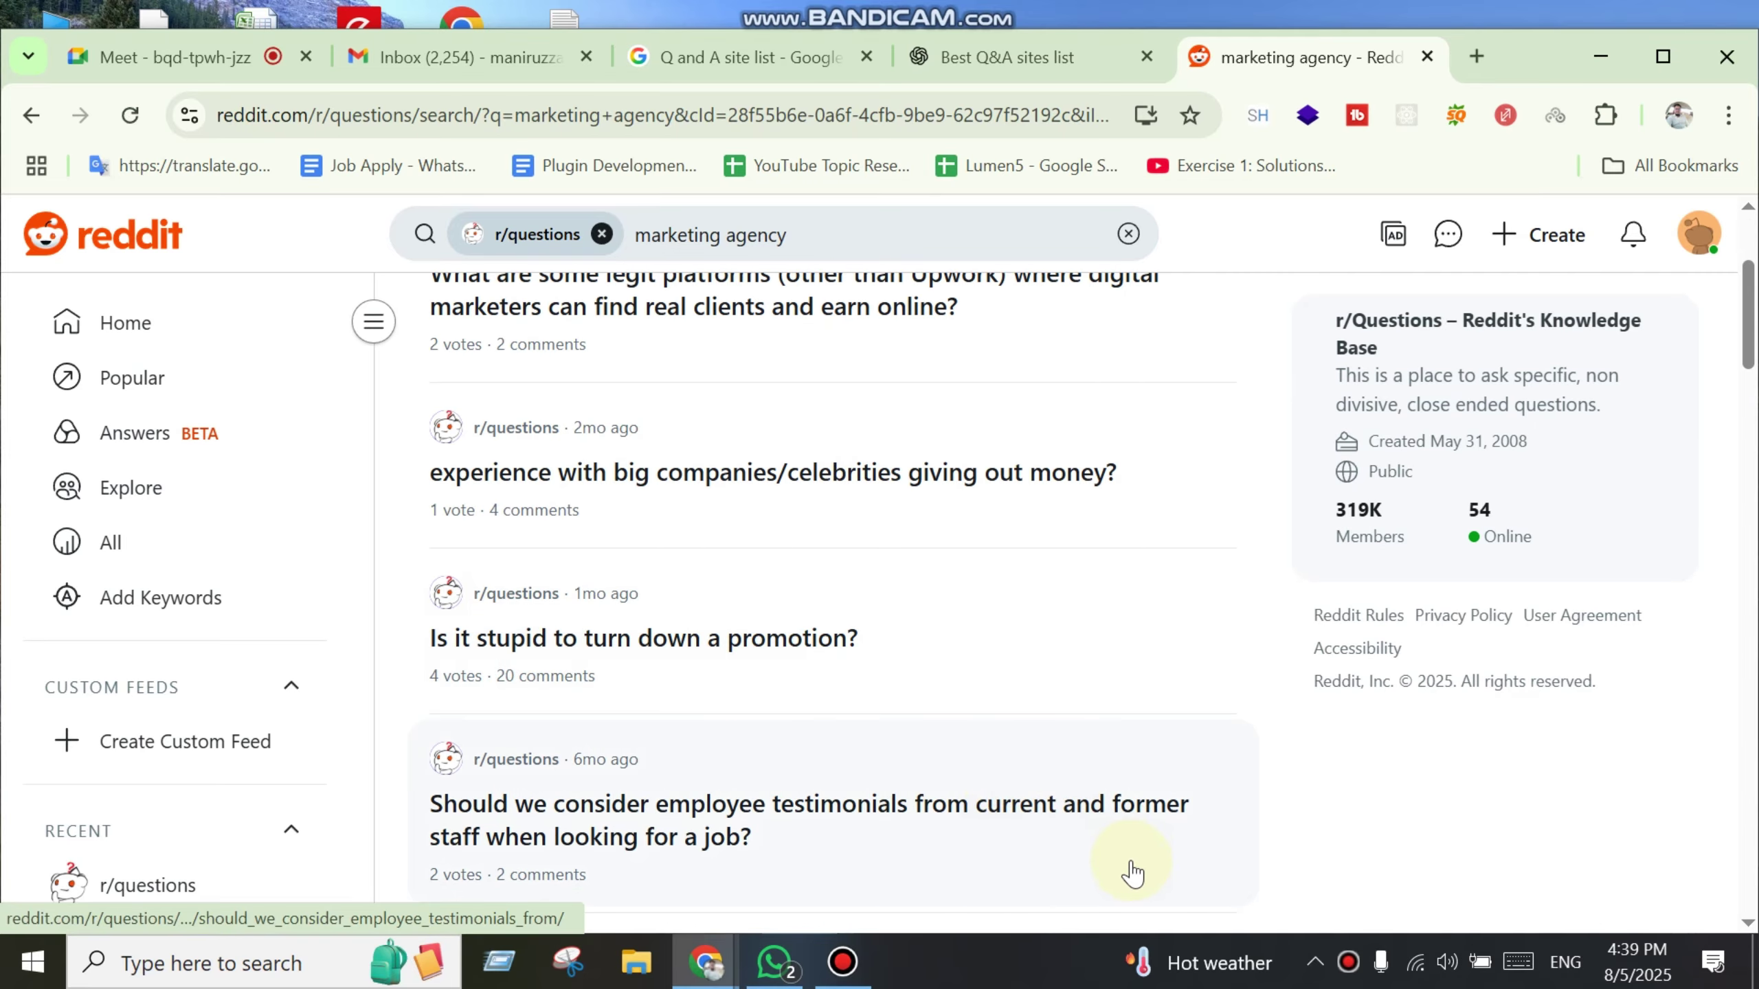
scroll(1080, 825, down, 5)
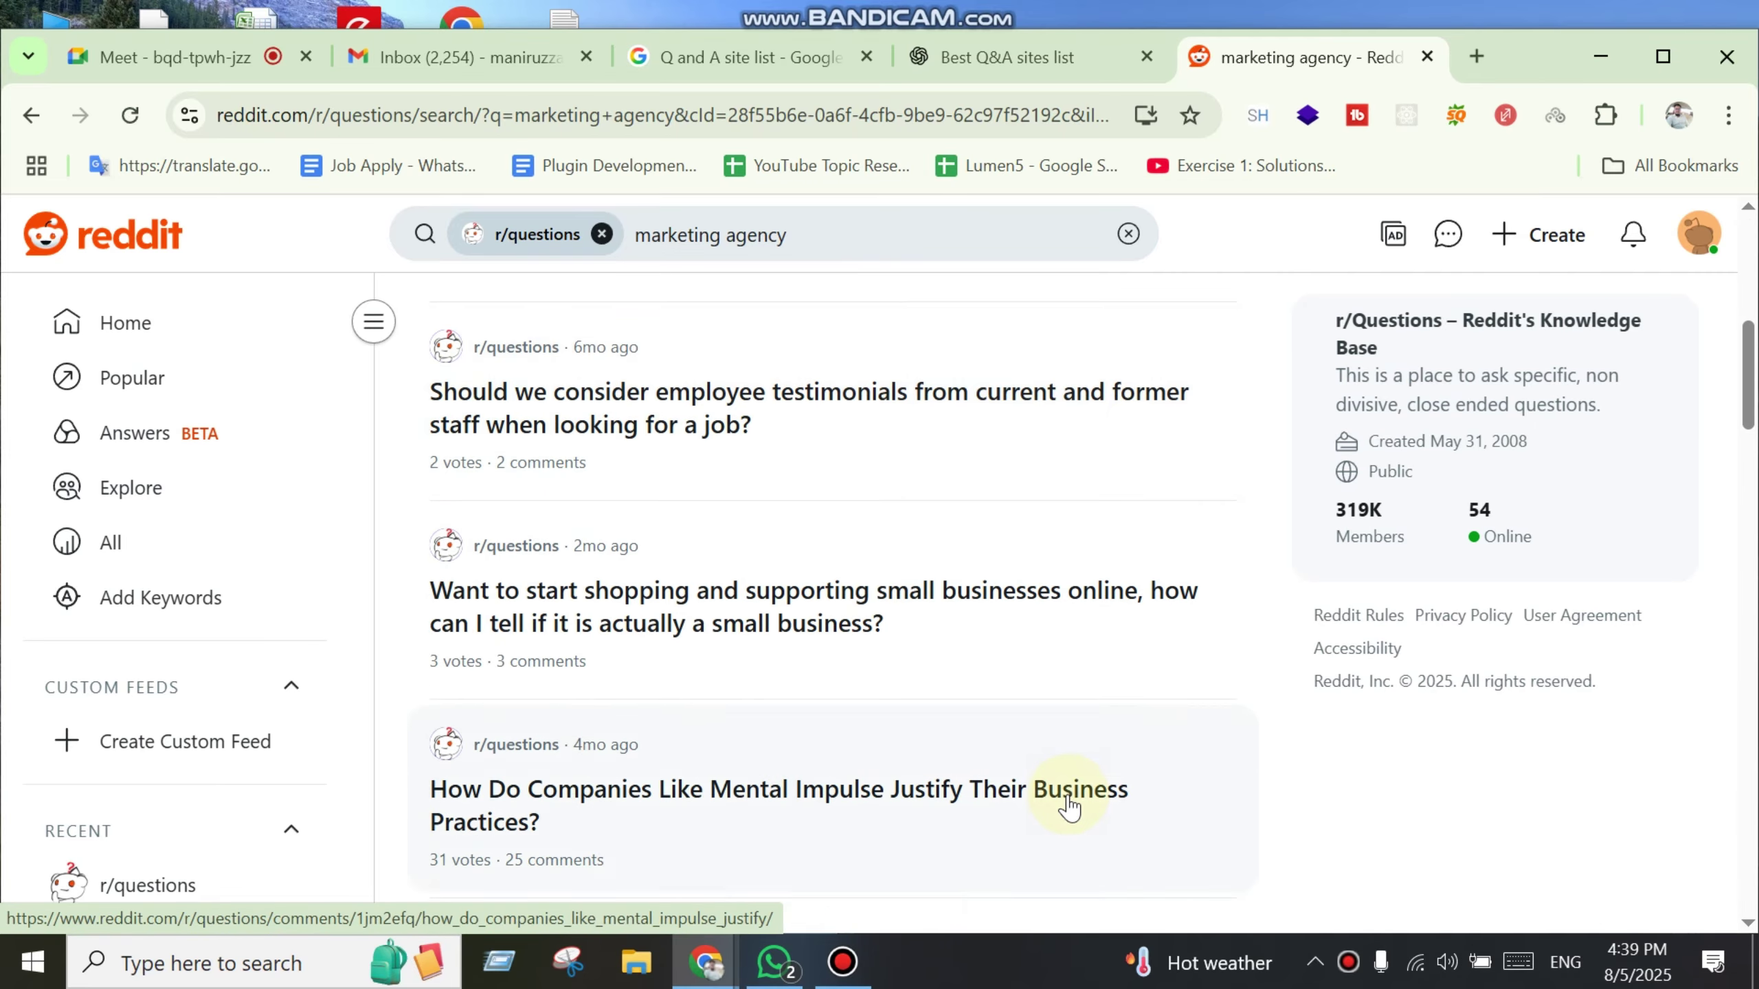
scroll(1070, 808, down, 2)
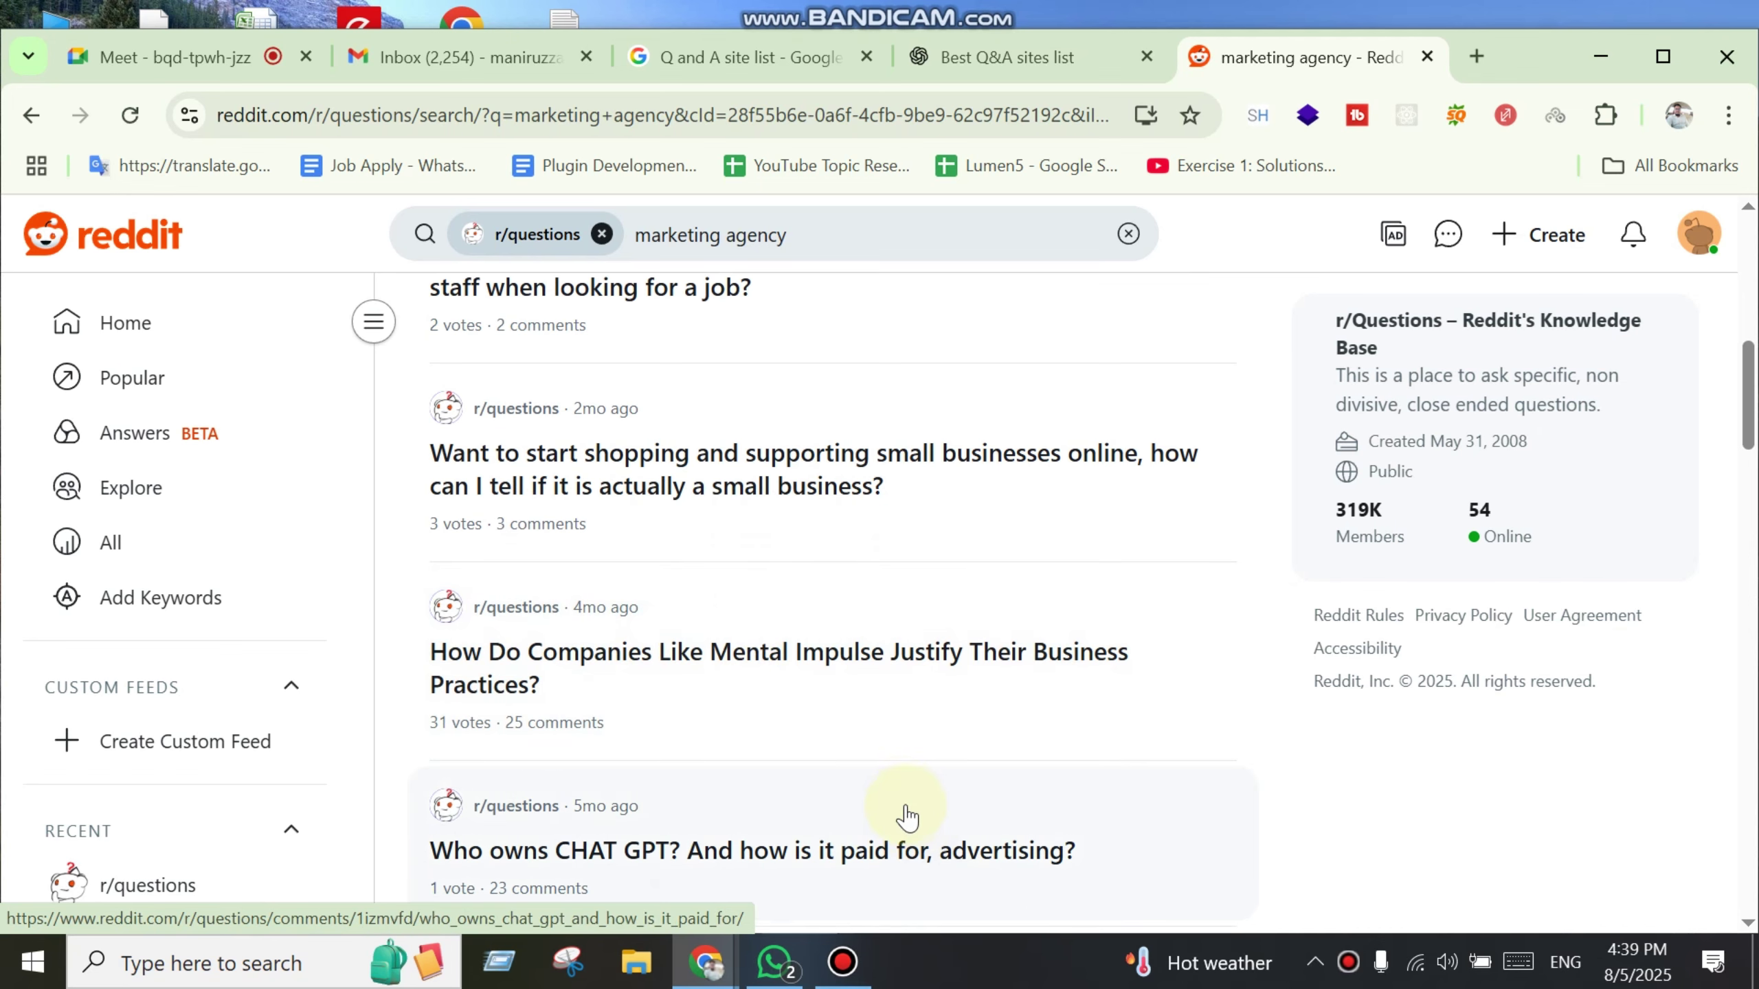
scroll(905, 818, down, 4)
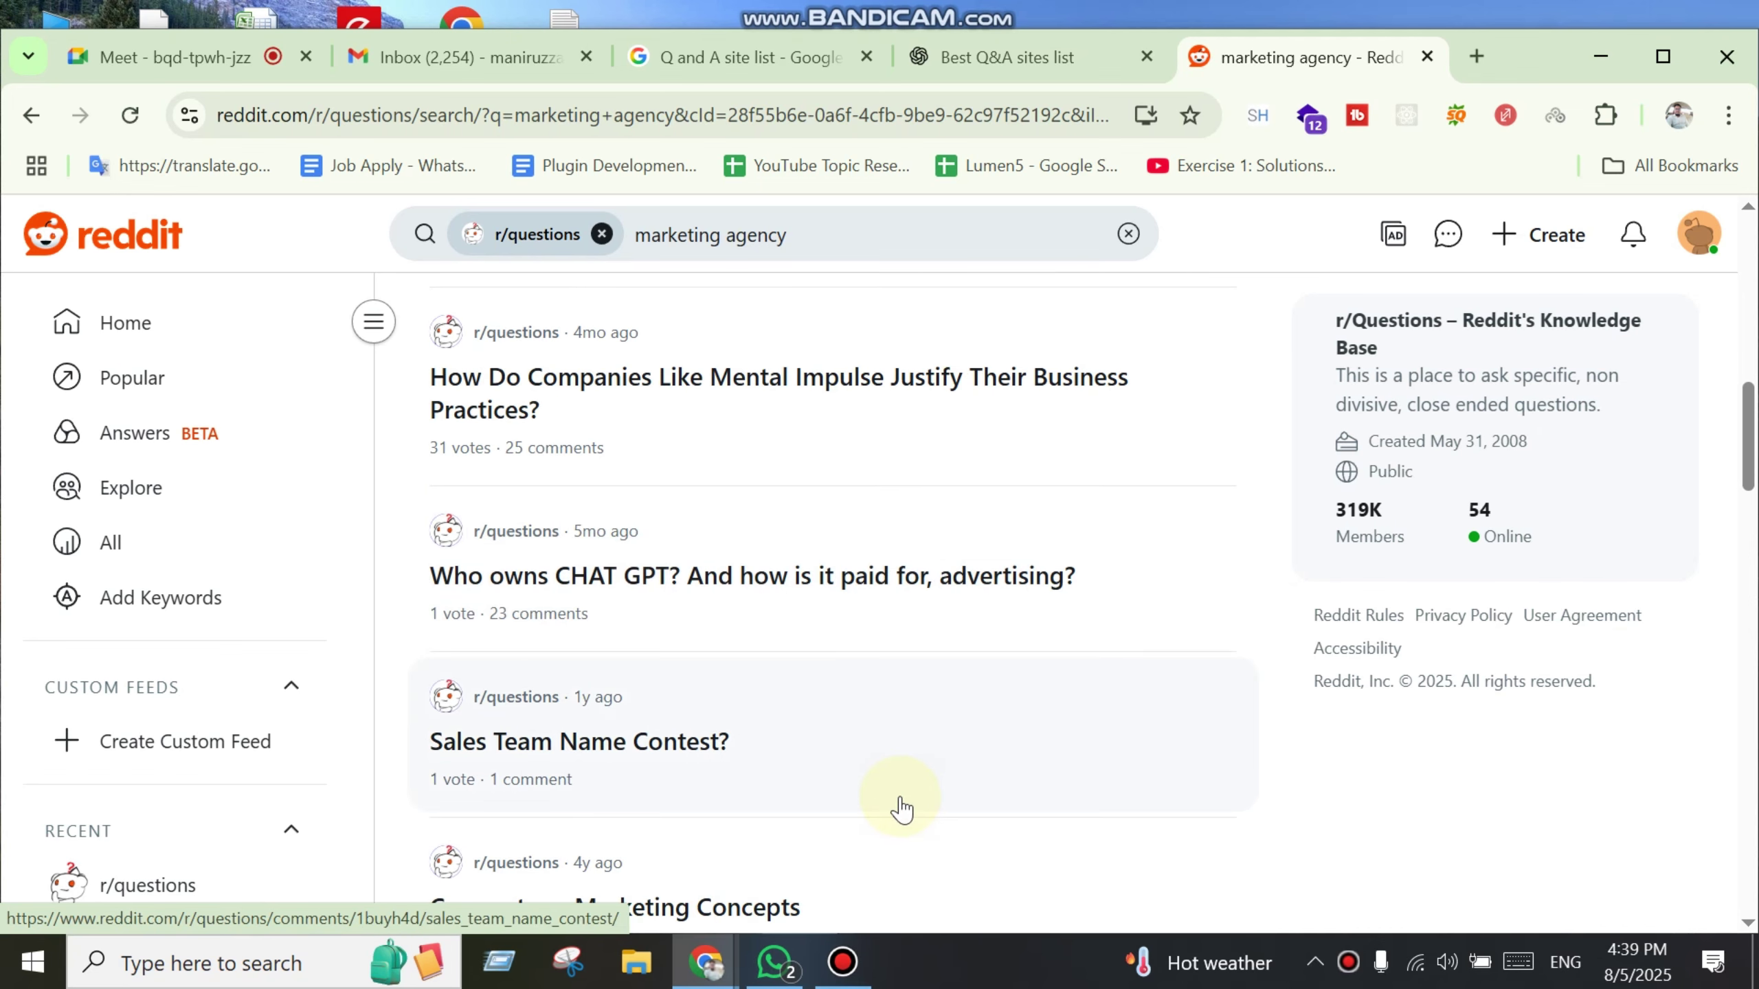
scroll(900, 804, down, 4)
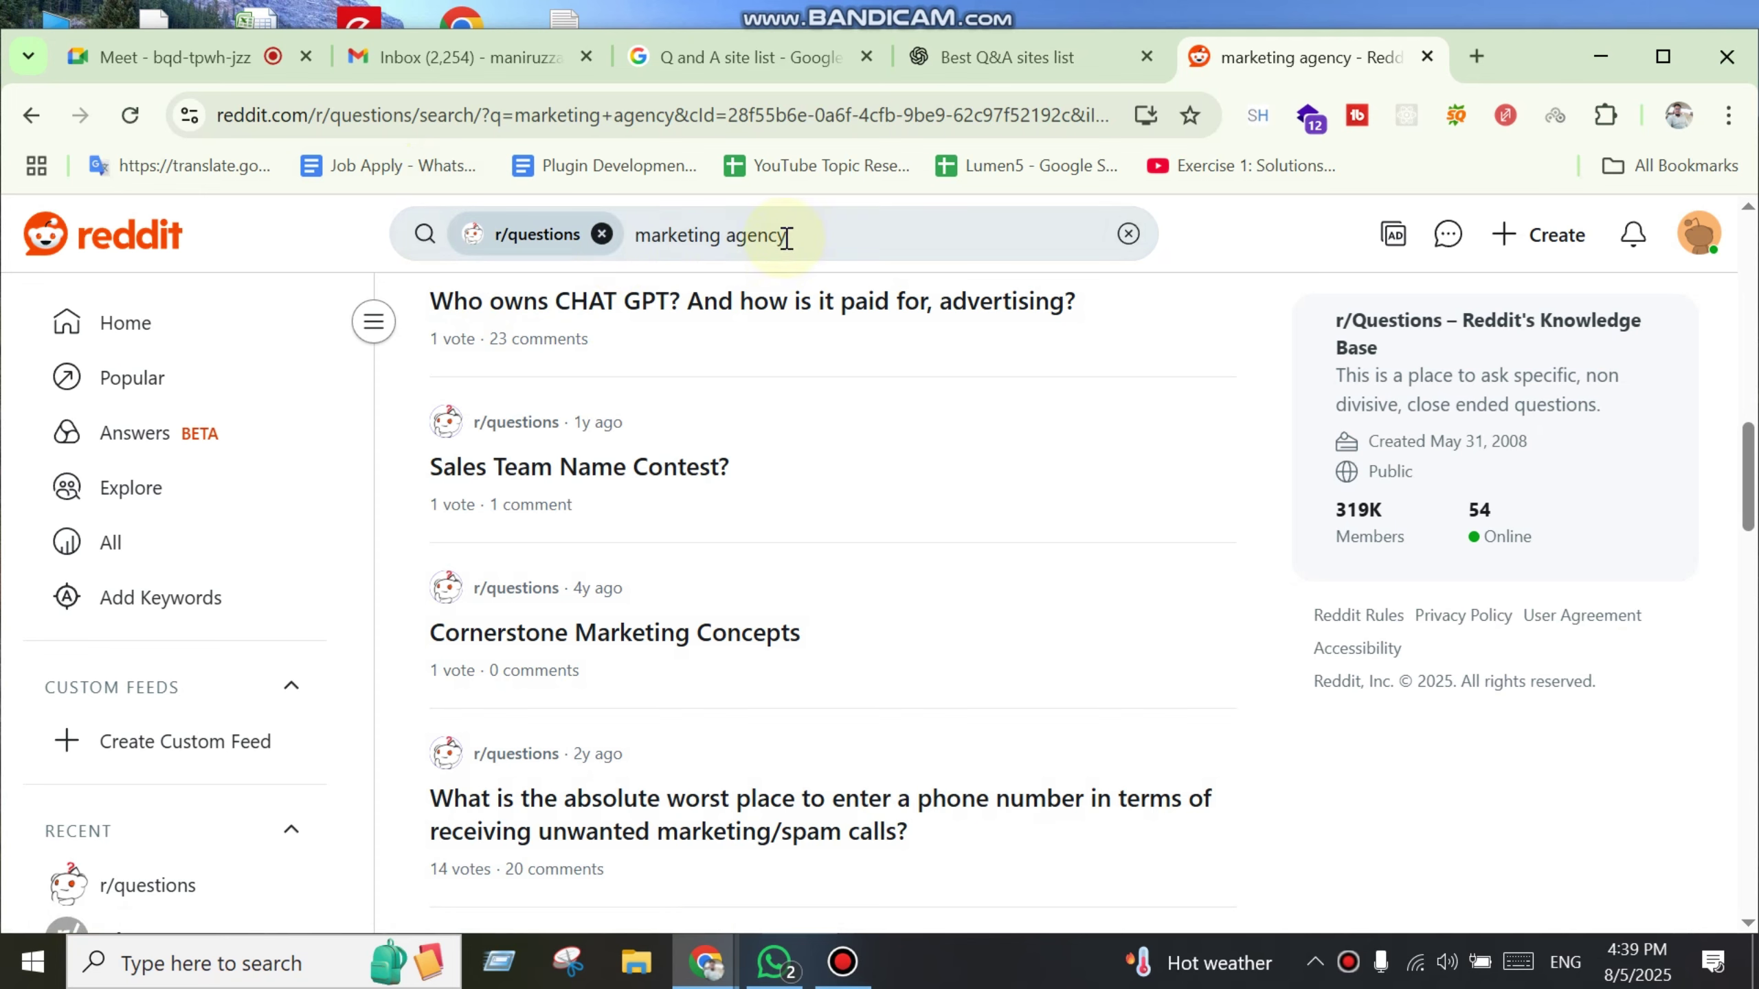
scroll(914, 797, down, 2)
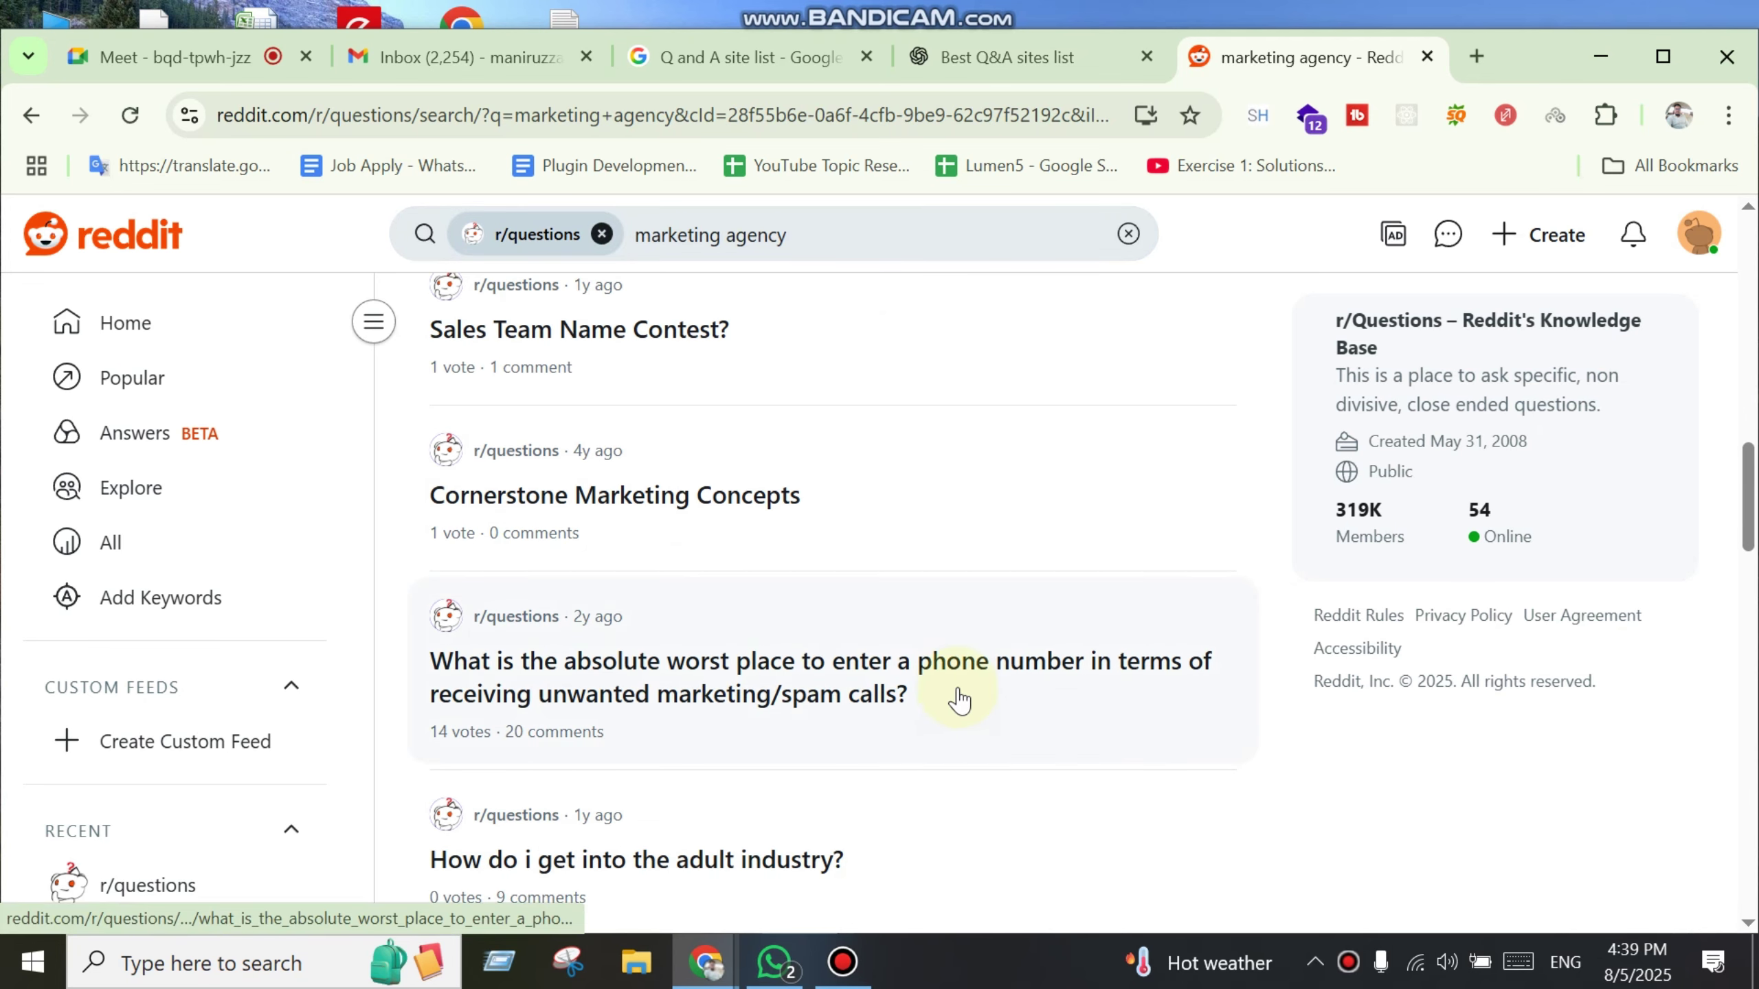
click(816, 215)
Step: Replace the query and search r/questions for 'Web design', fixing a typo along the way
key(ctrl+a)
text(We)
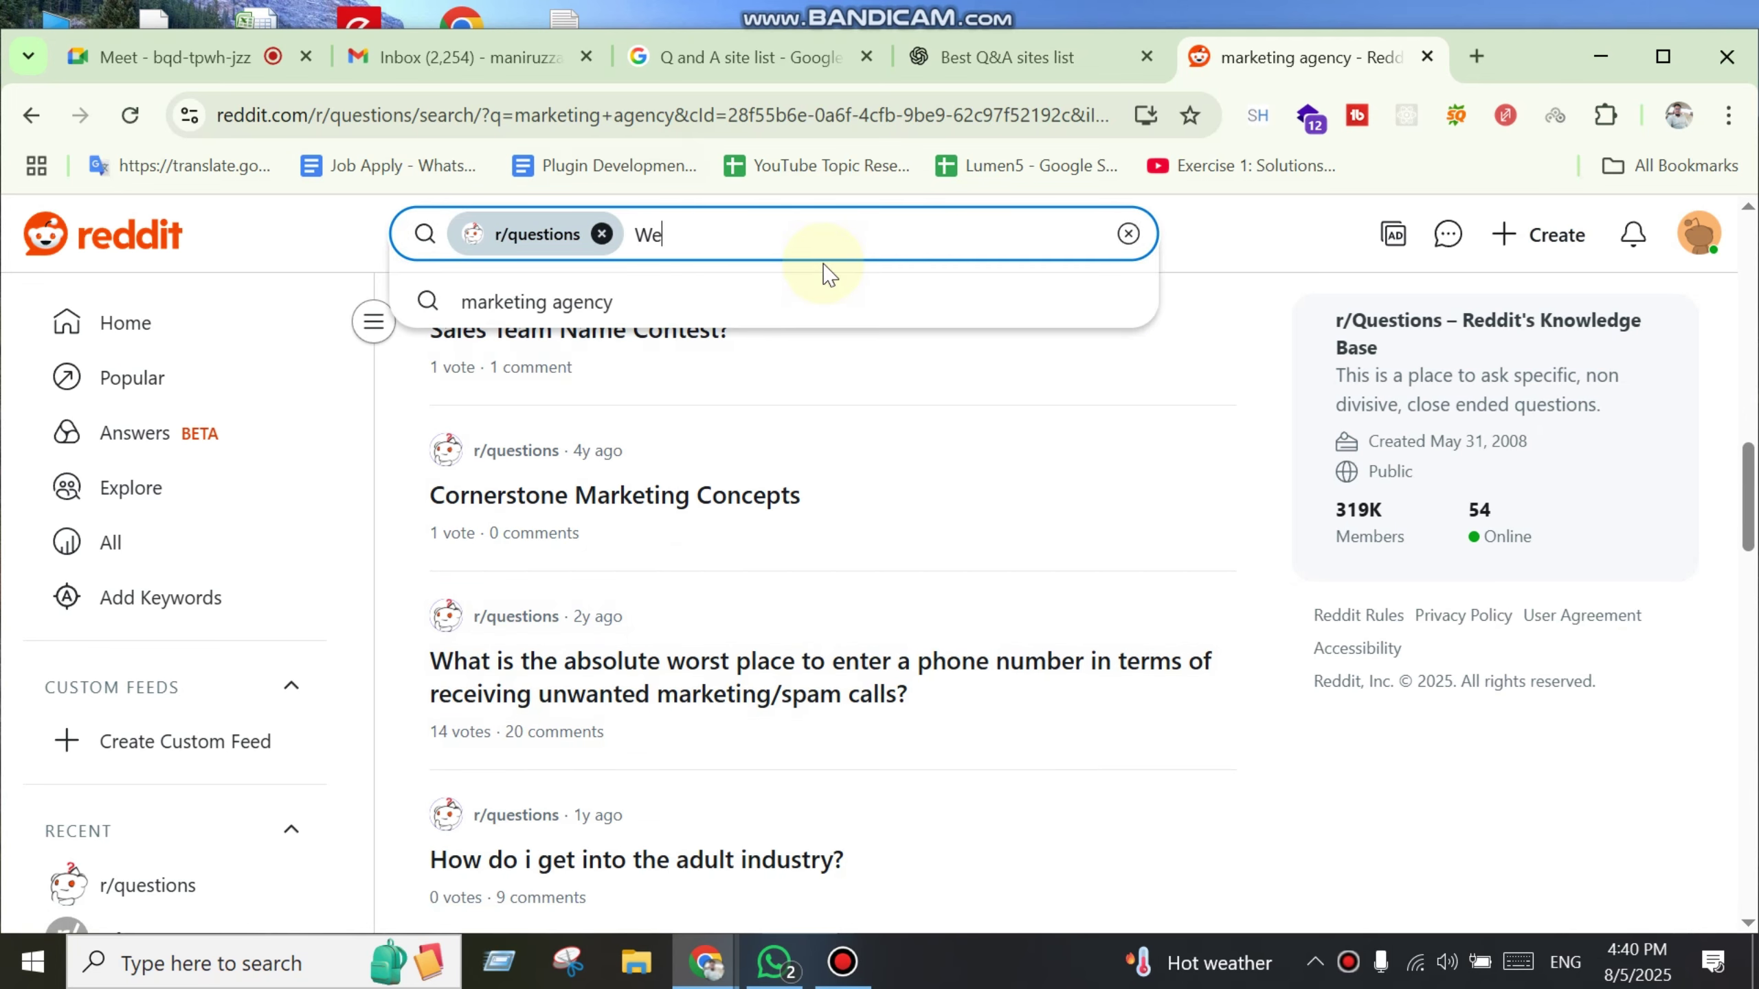
text(  design)
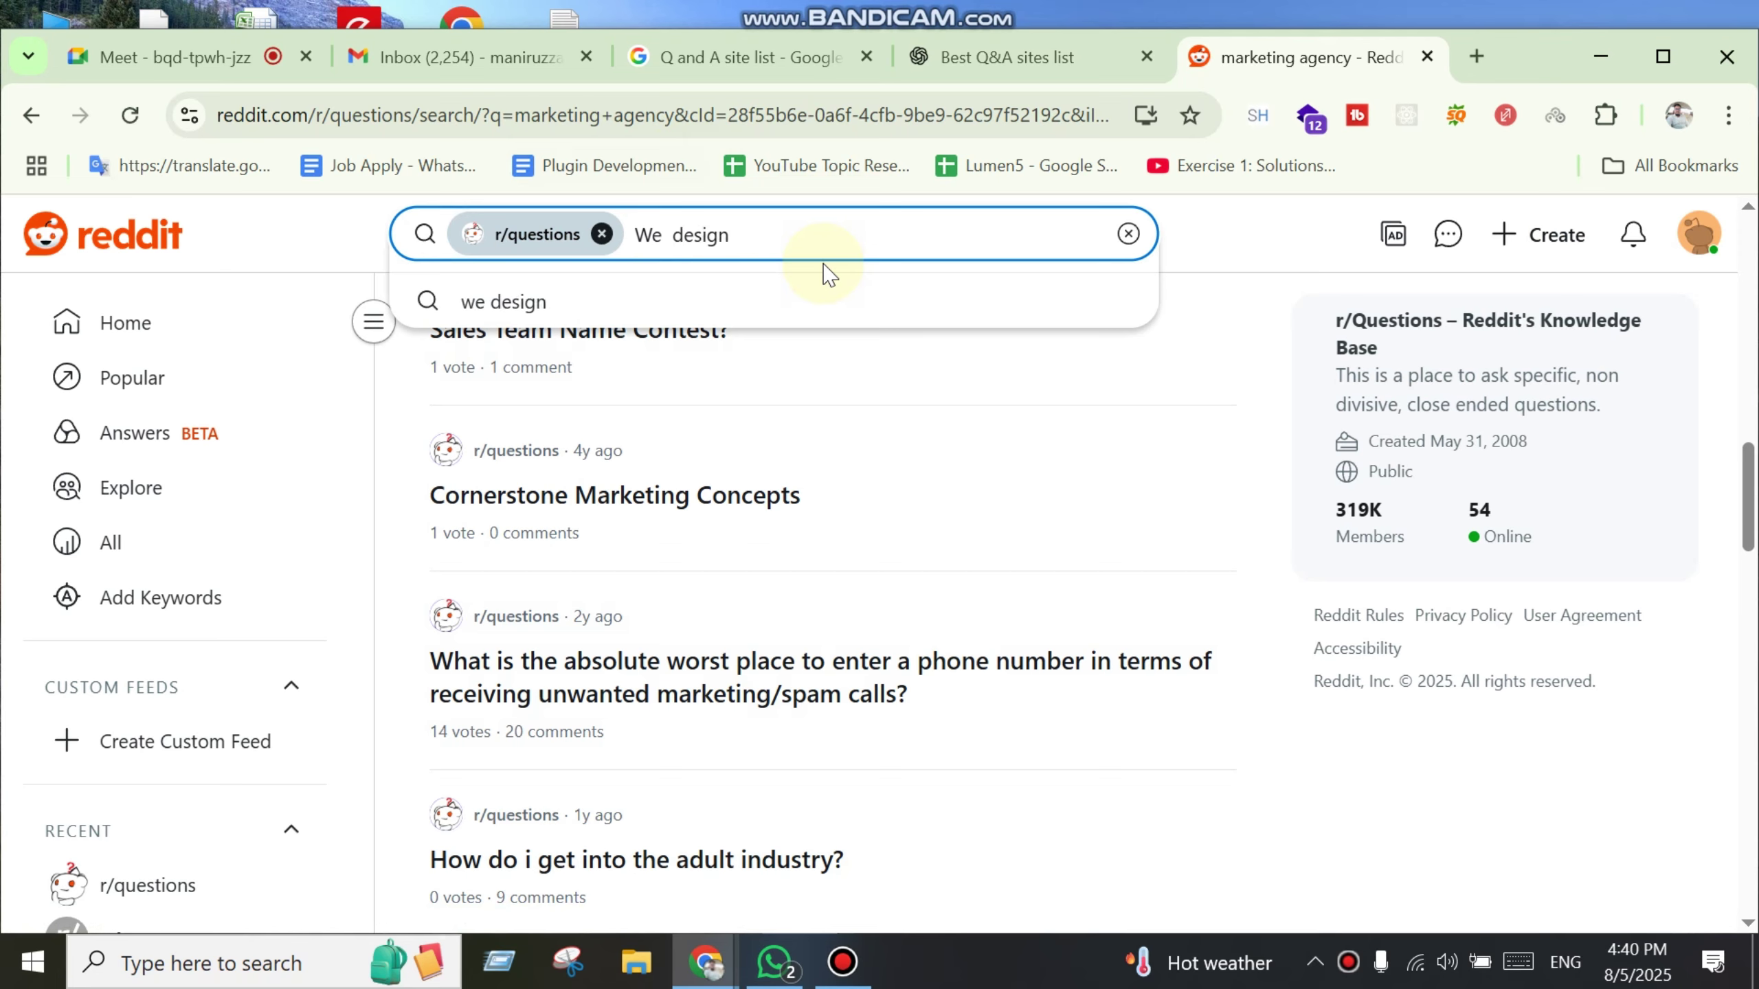
key(ctrl+a)
text(Web)
key(Return)
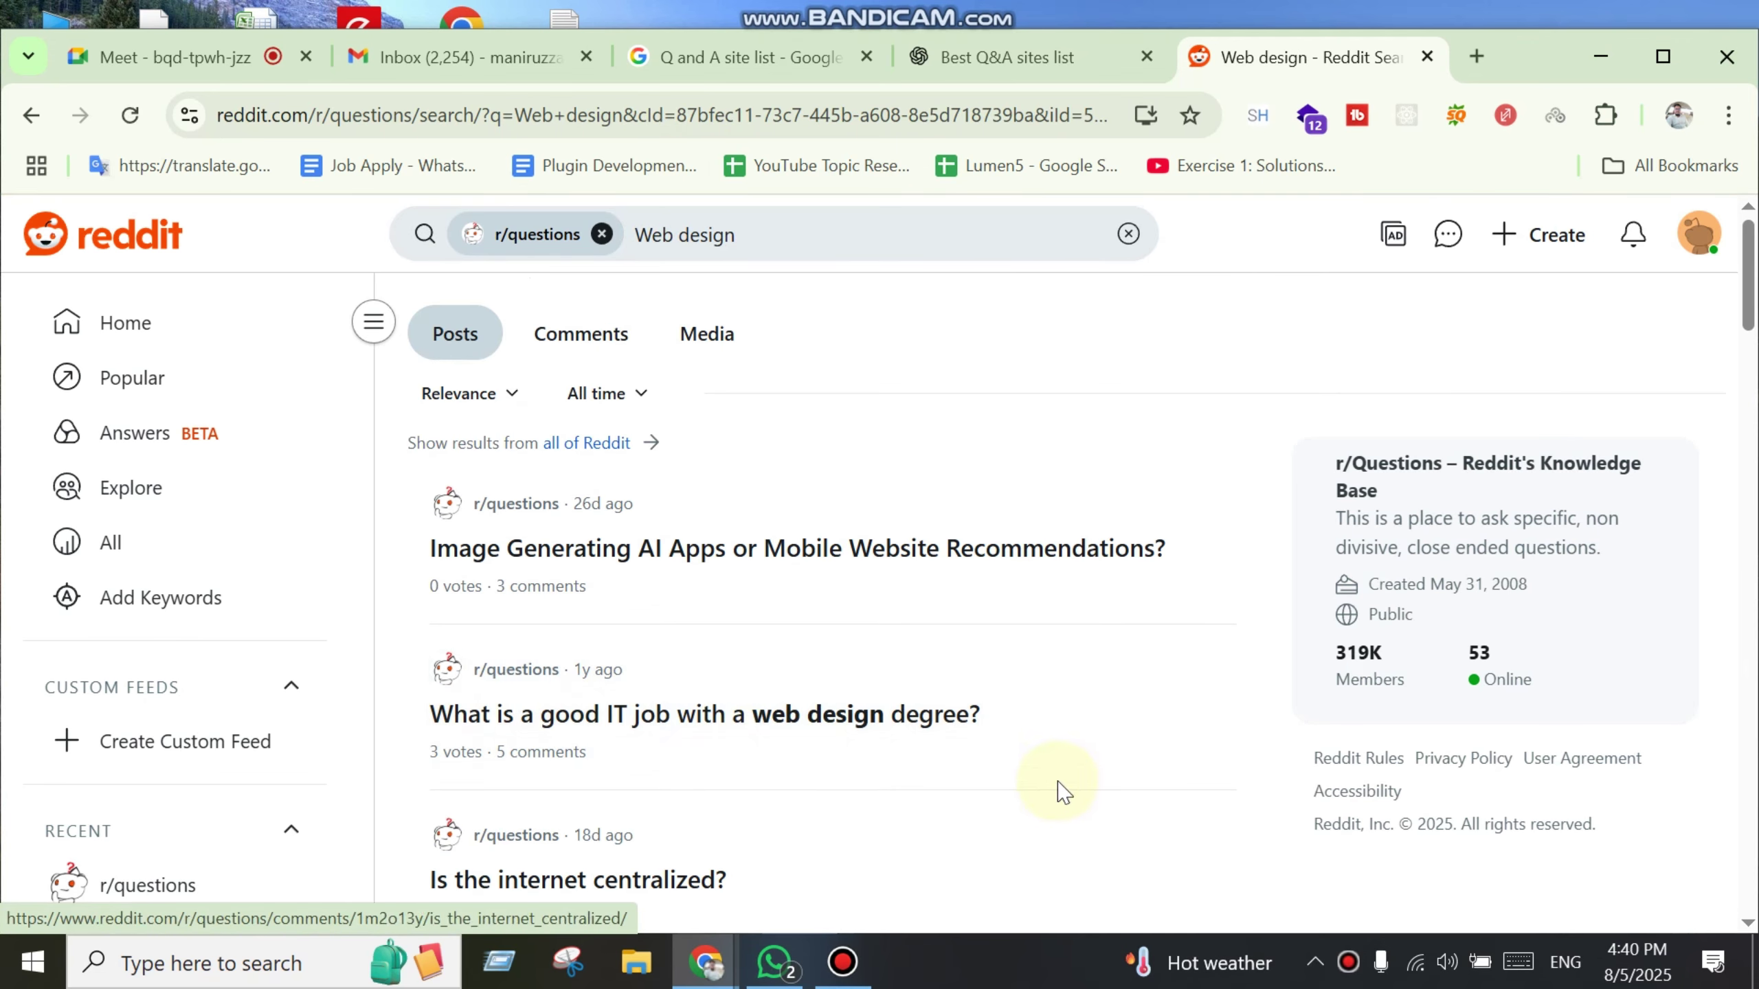
Step: Scroll the Web design results and open the 'website for Bible Study' post in a background tab
scroll(1050, 770, down, 6)
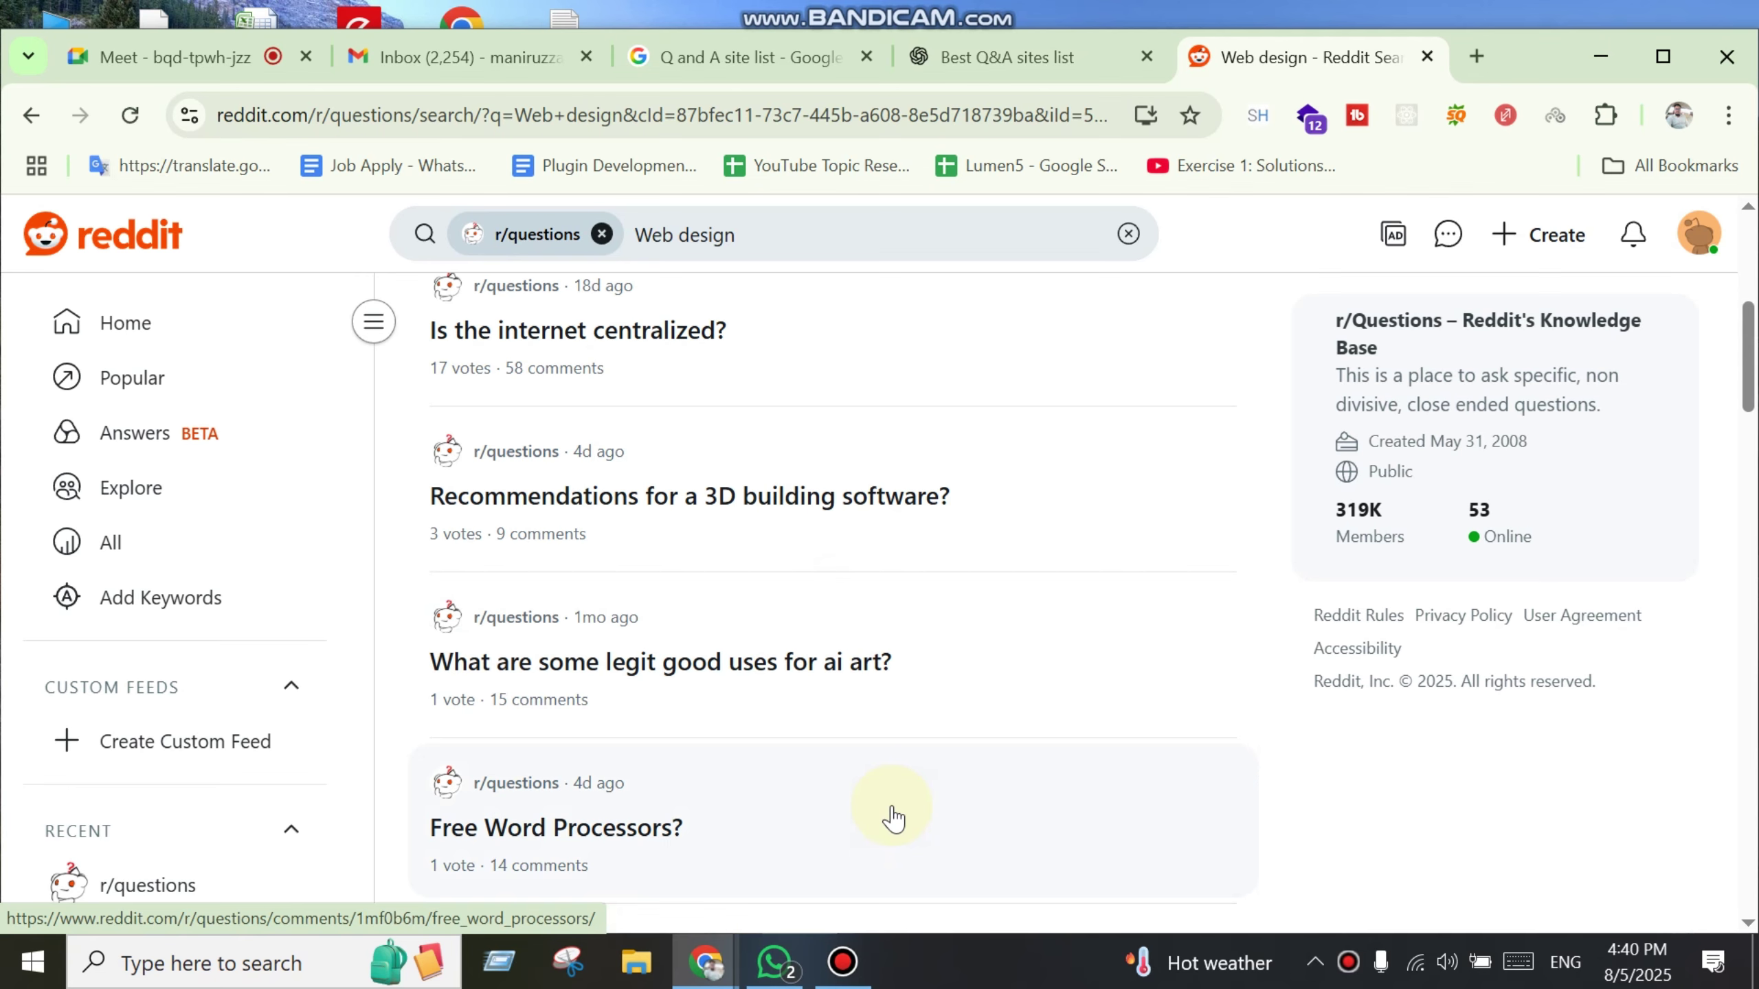
scroll(893, 818, down, 15)
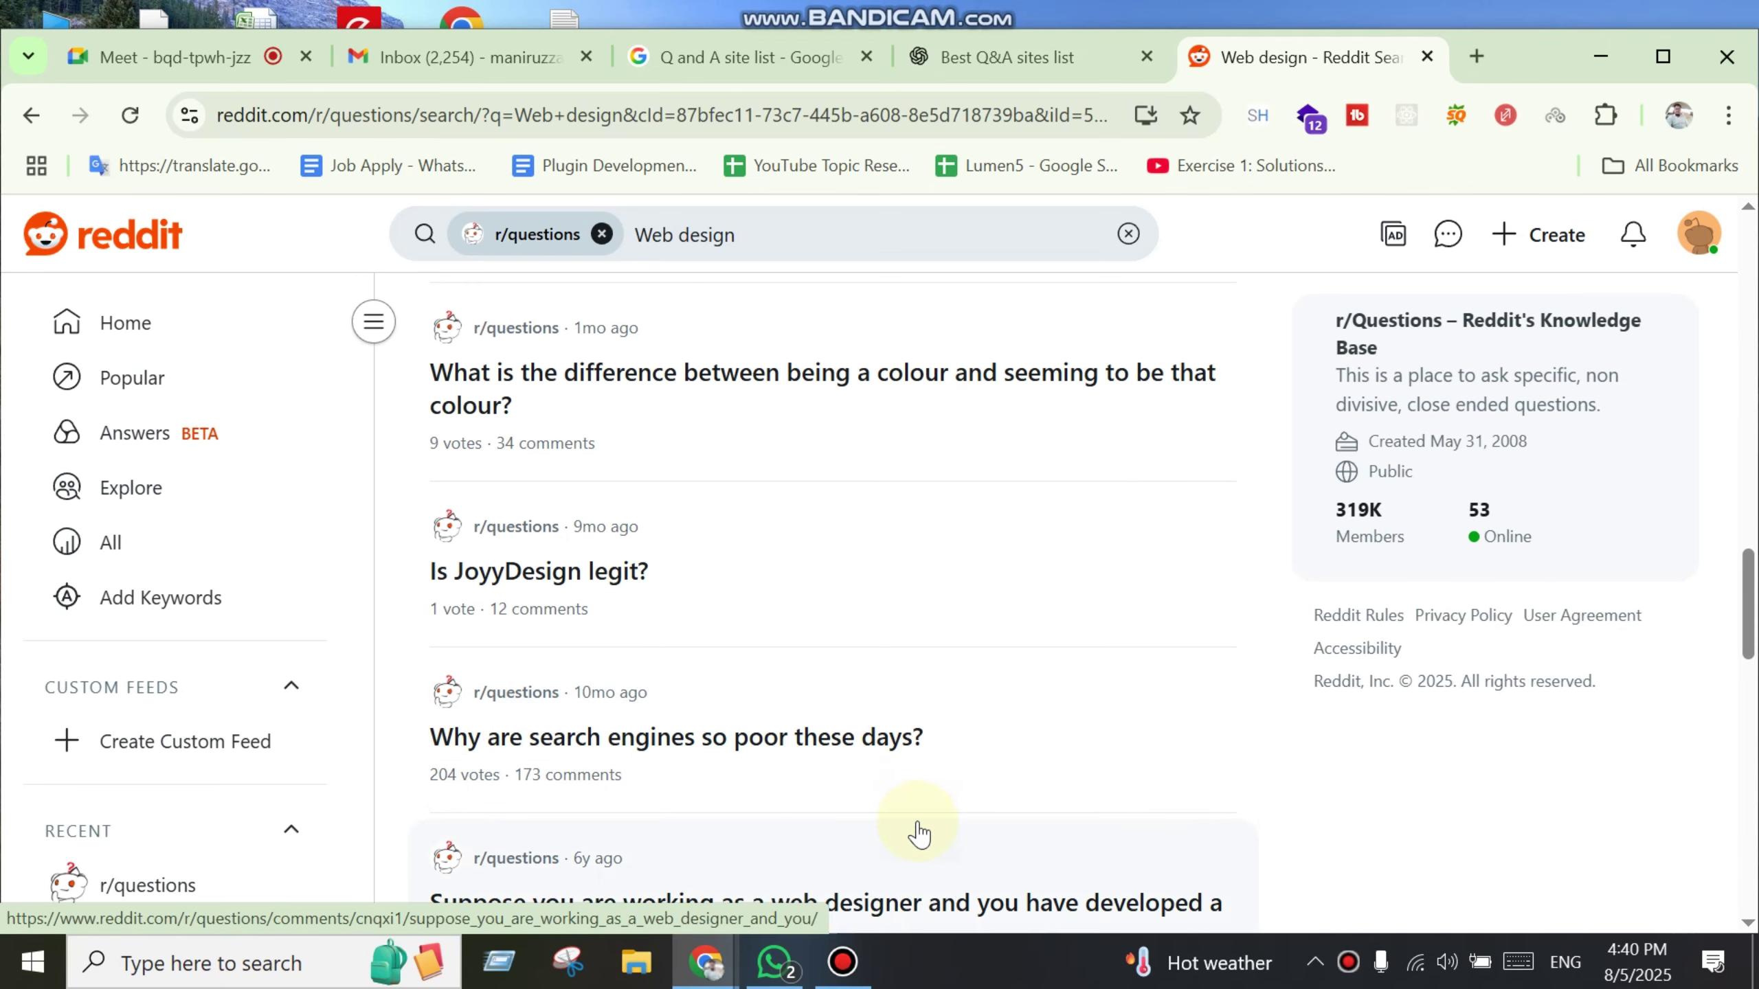
scroll(918, 834, down, 12)
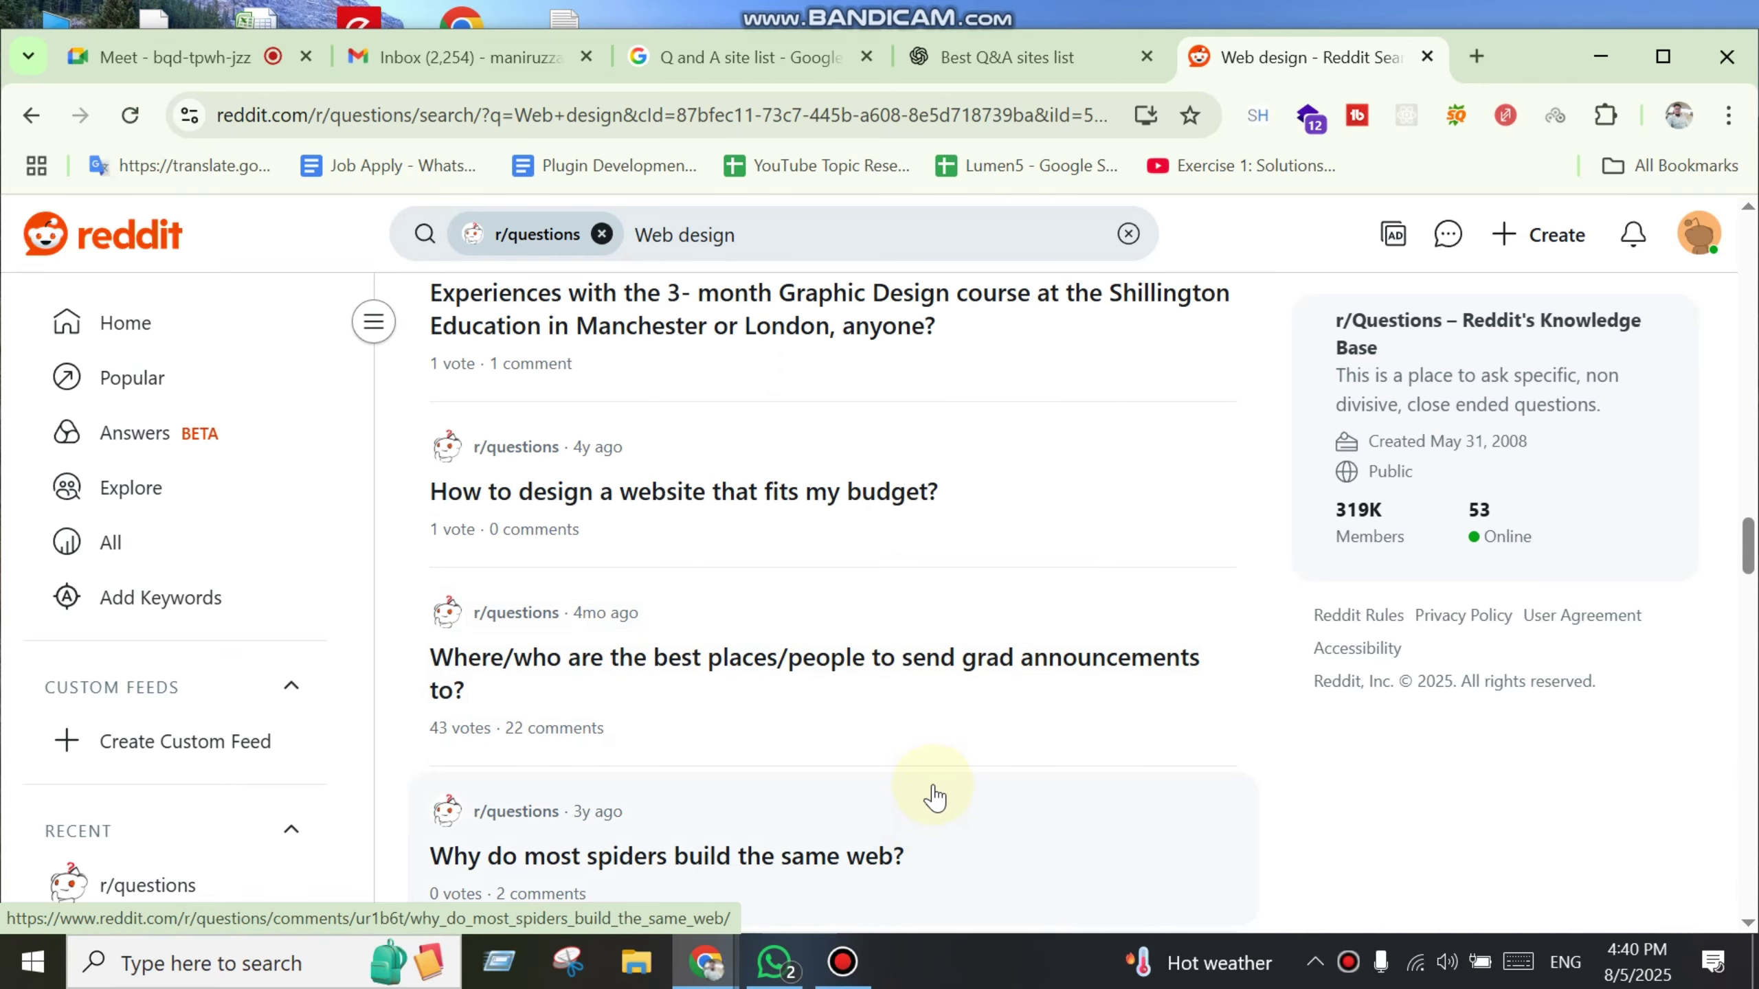
scroll(937, 787, down, 10)
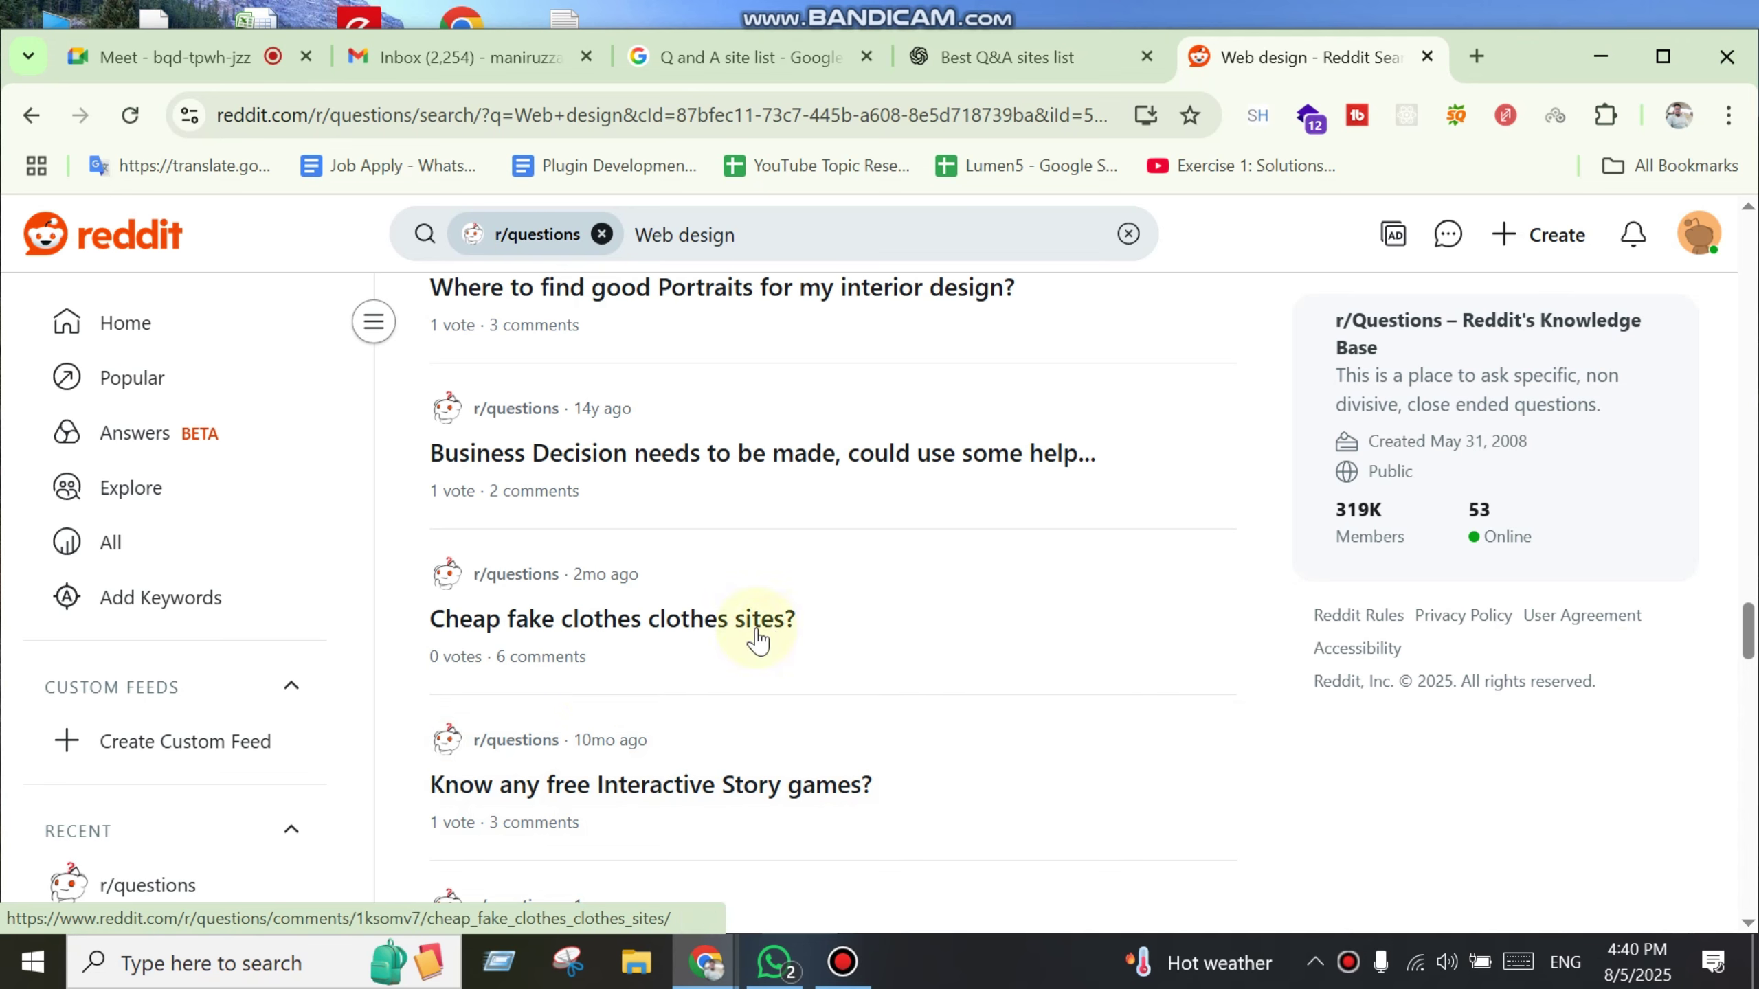
scroll(889, 797, down, 2)
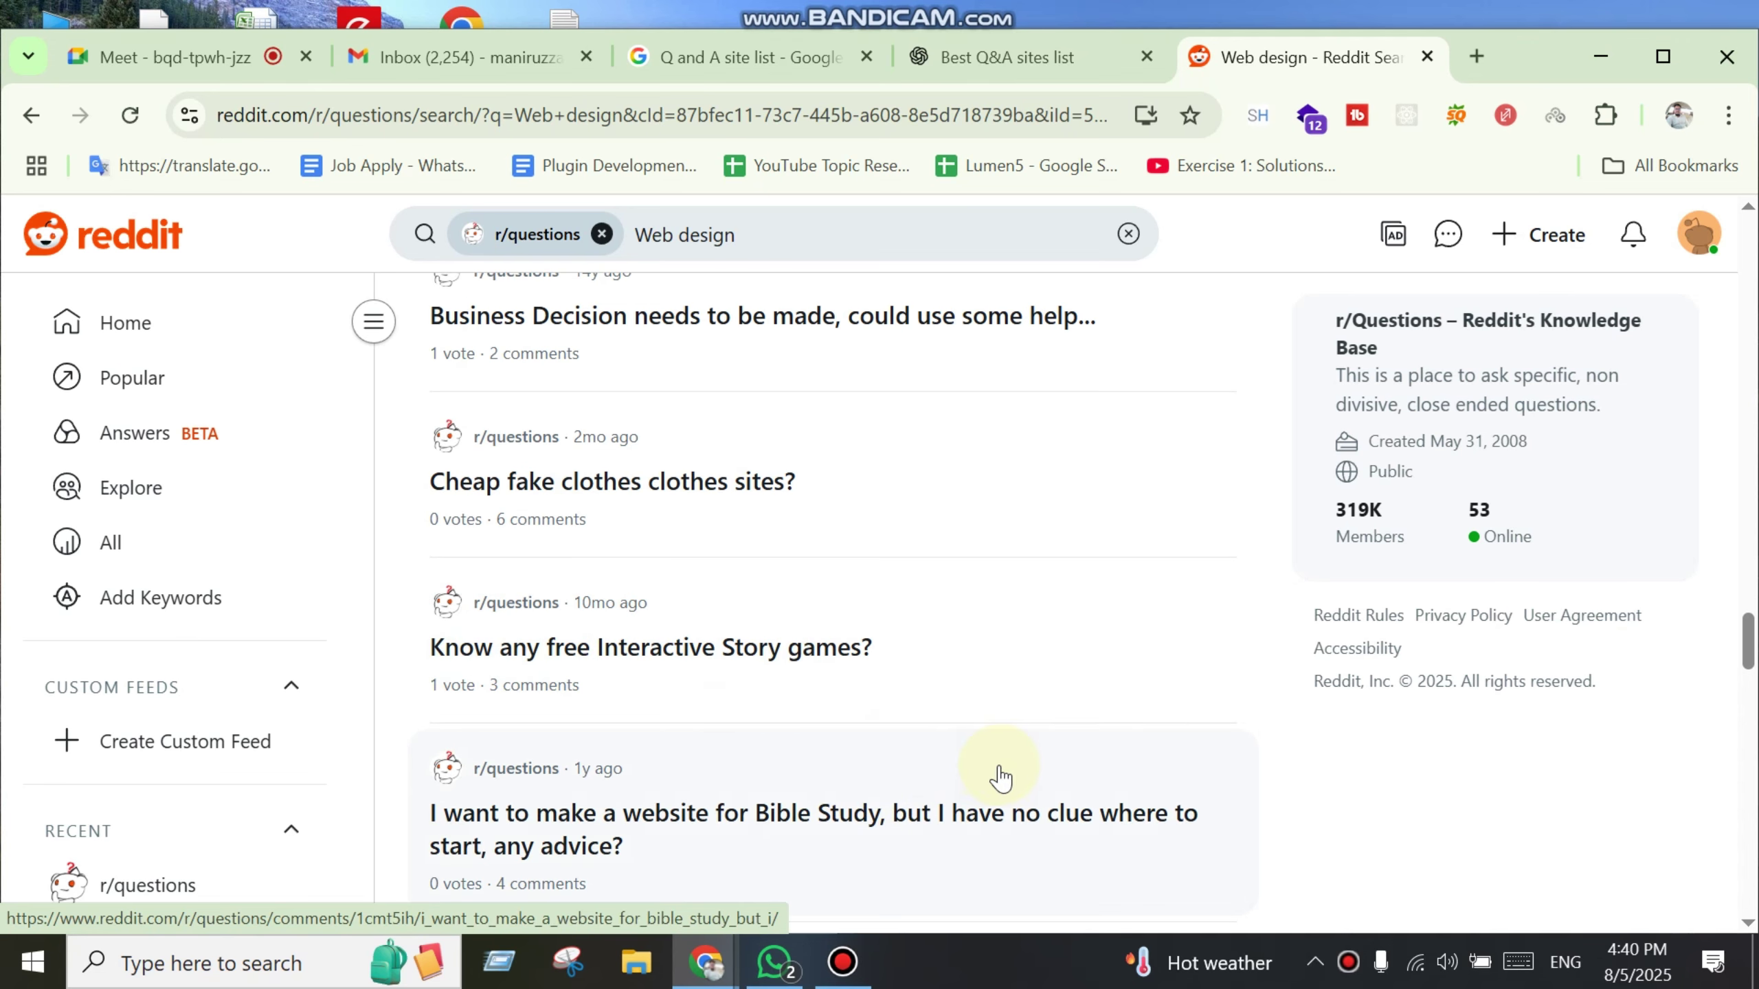
scroll(830, 781, down, 2)
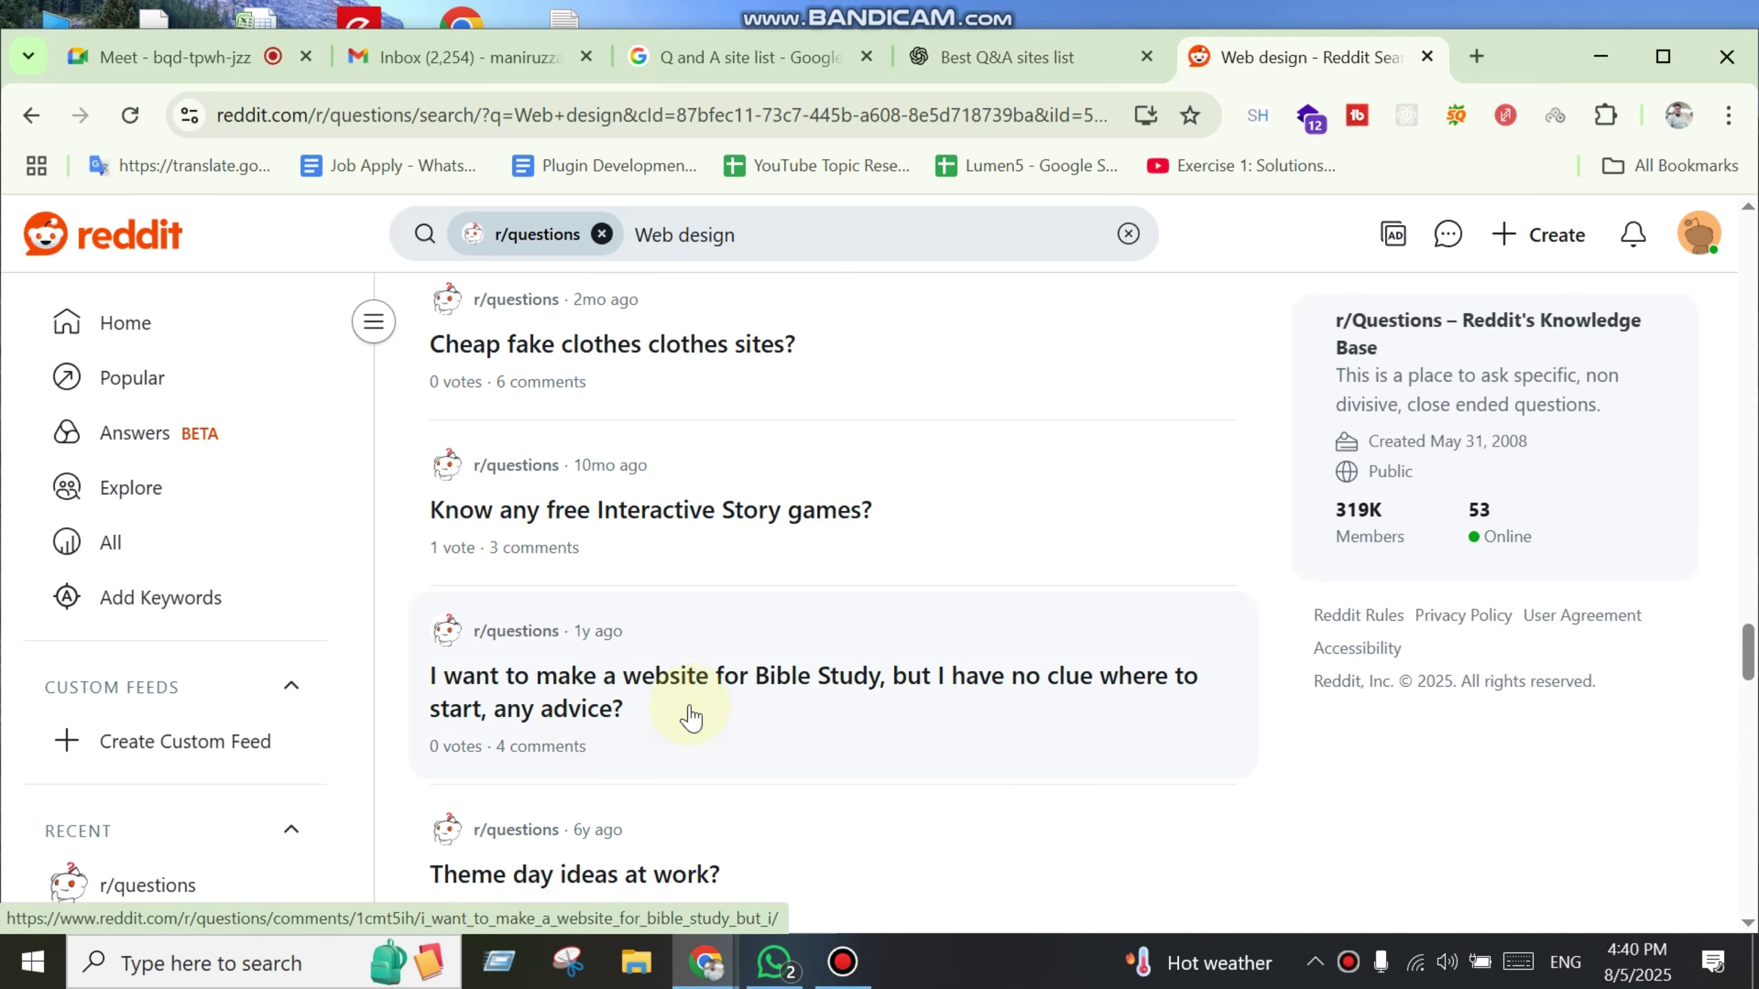
middle_click(786, 685)
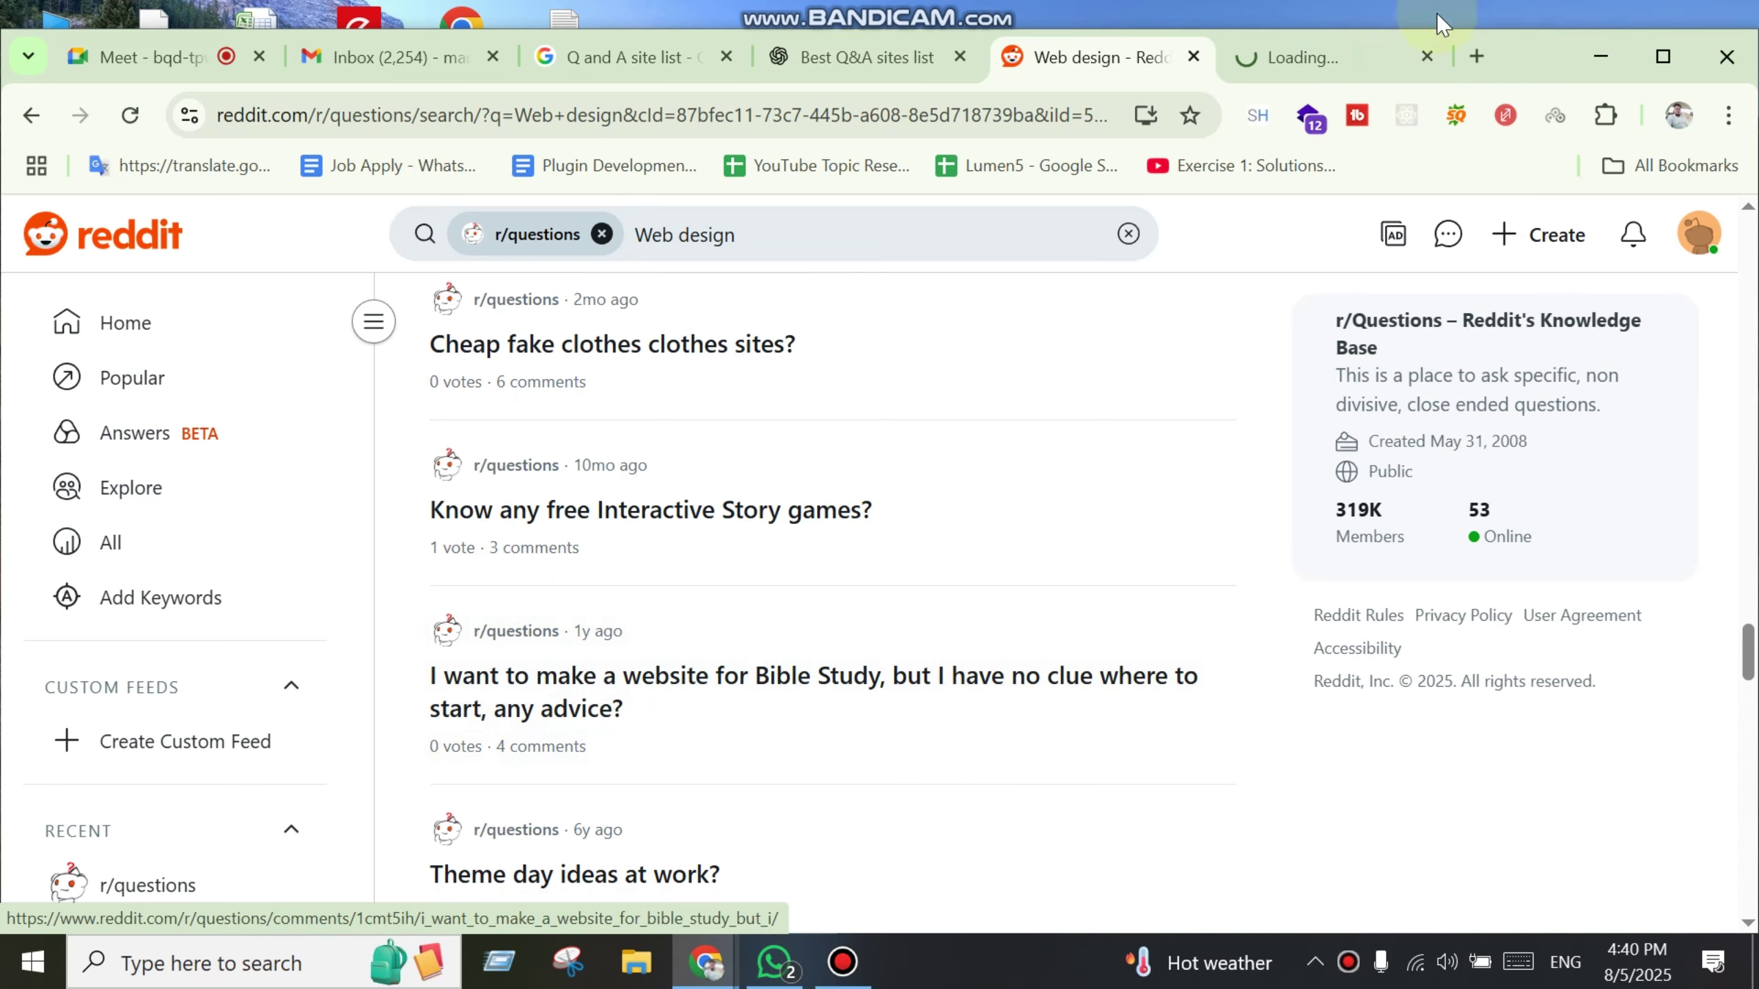
Step: Switch to the Bible Study post and read through it, selecting its text
click(1344, 55)
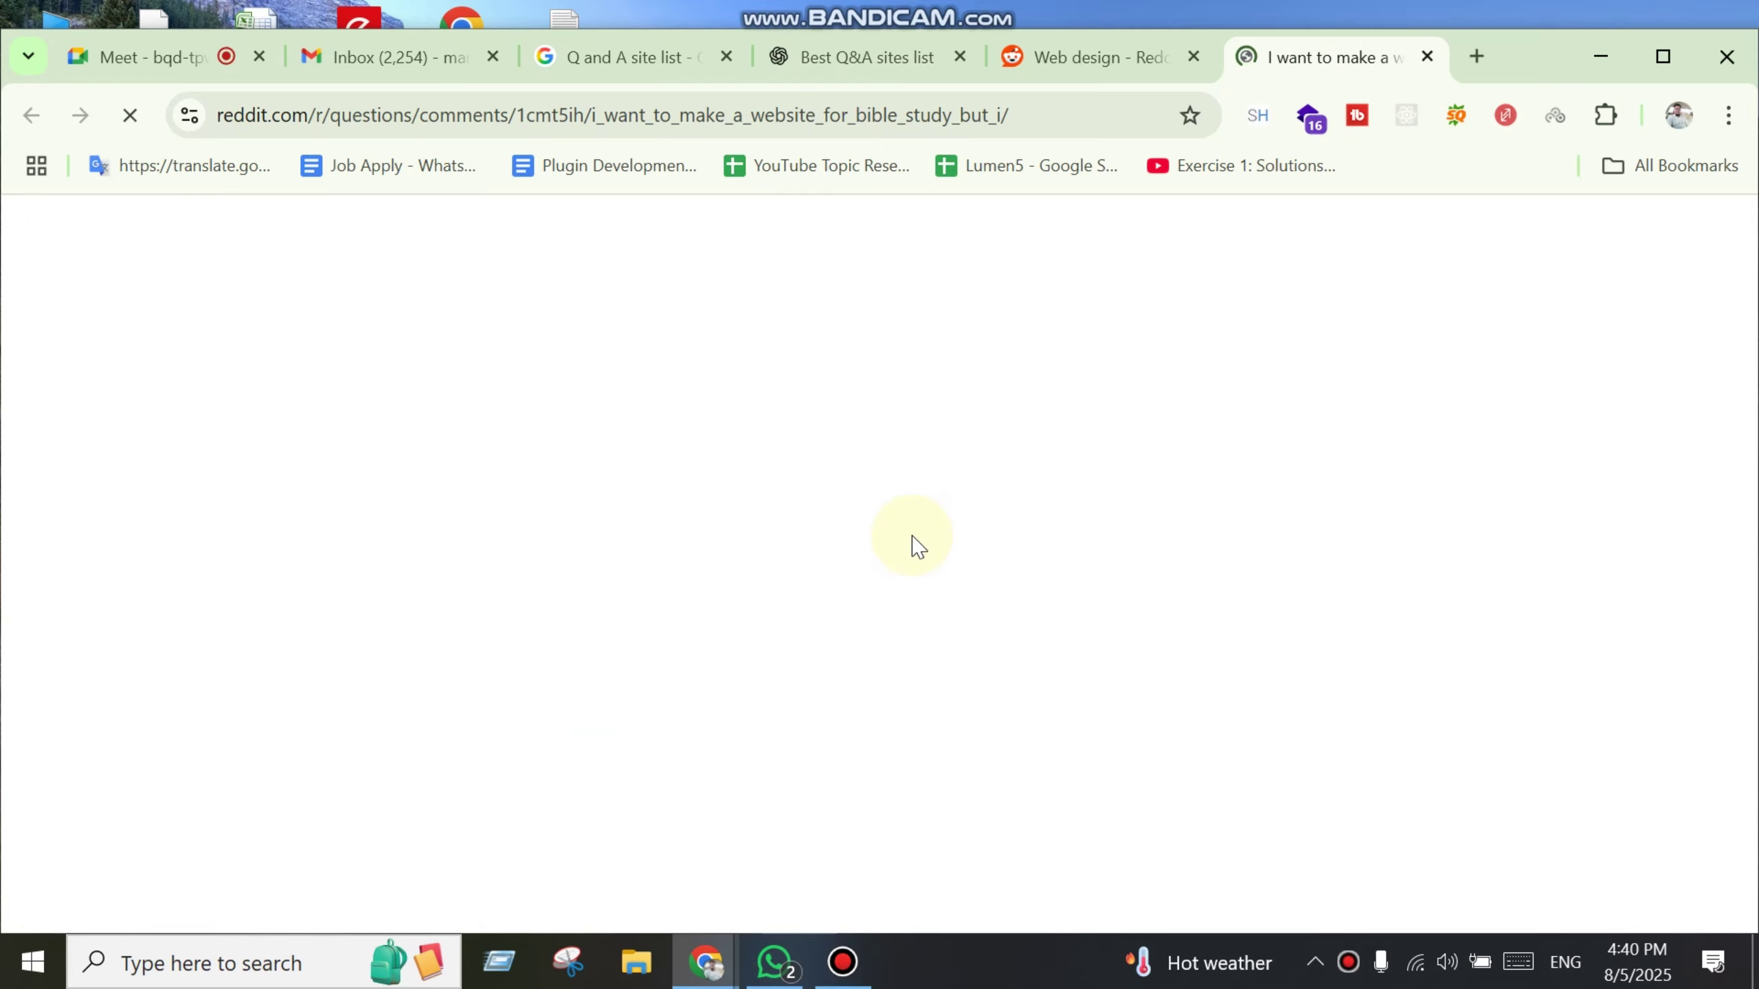
scroll(991, 669, down, 4)
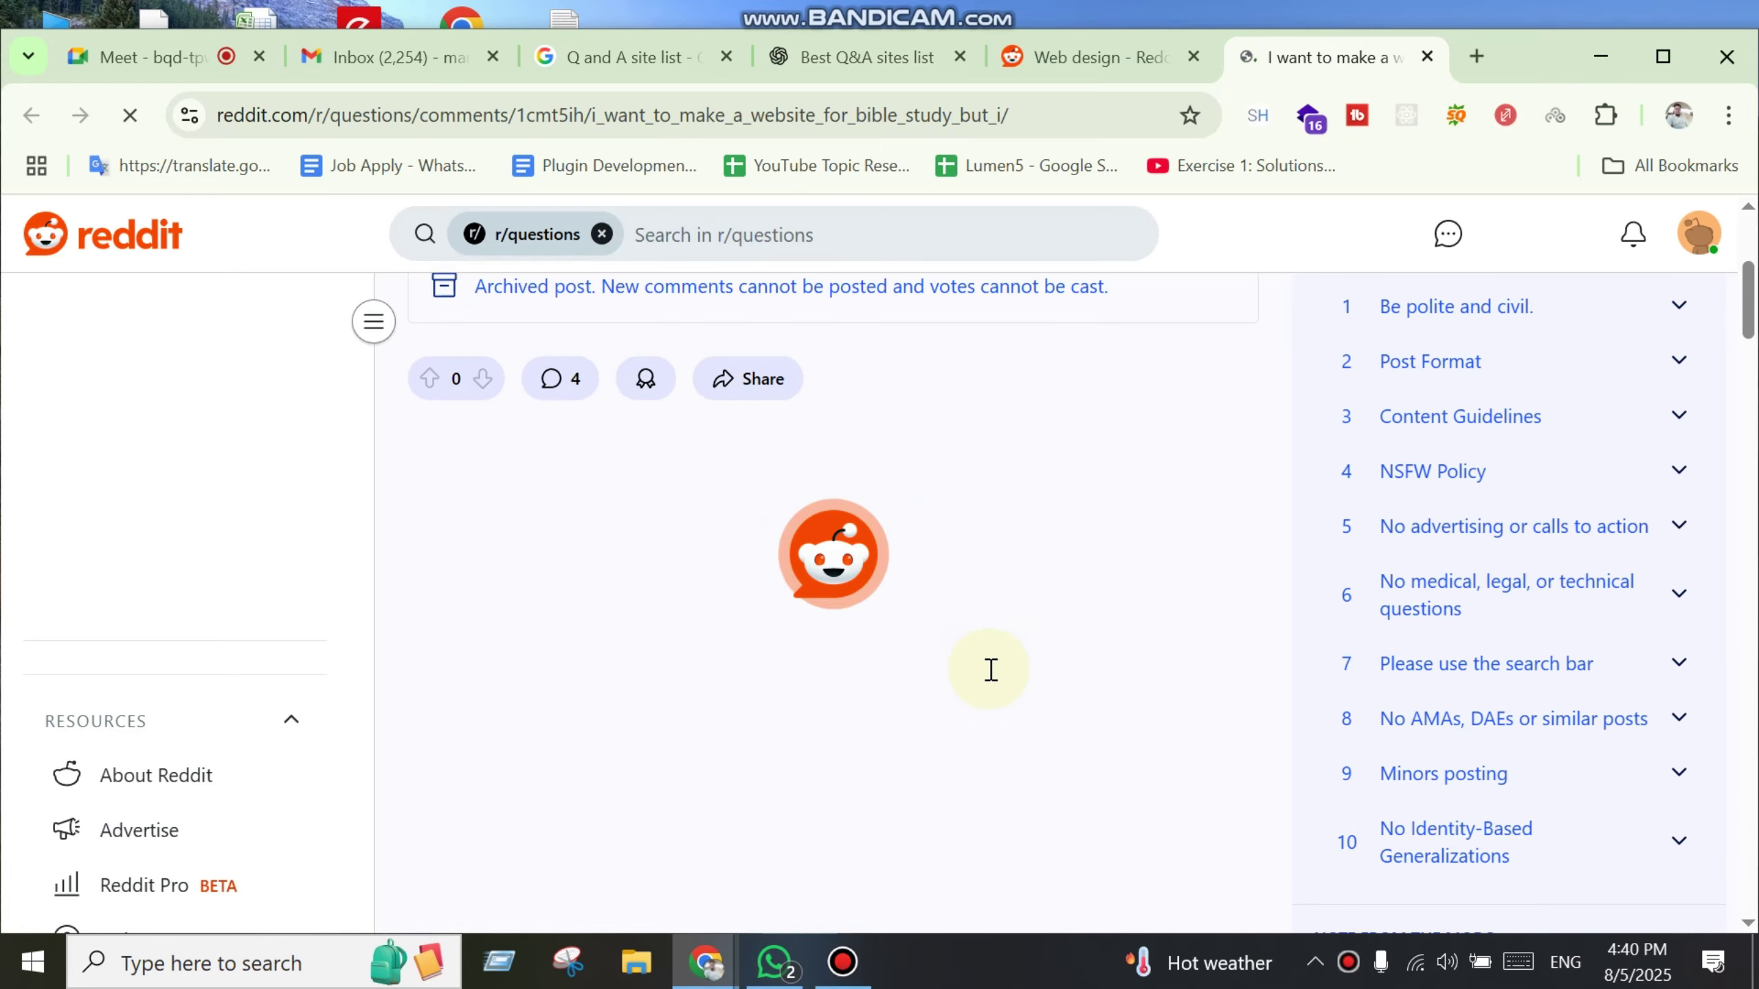
scroll(973, 689, up, 5)
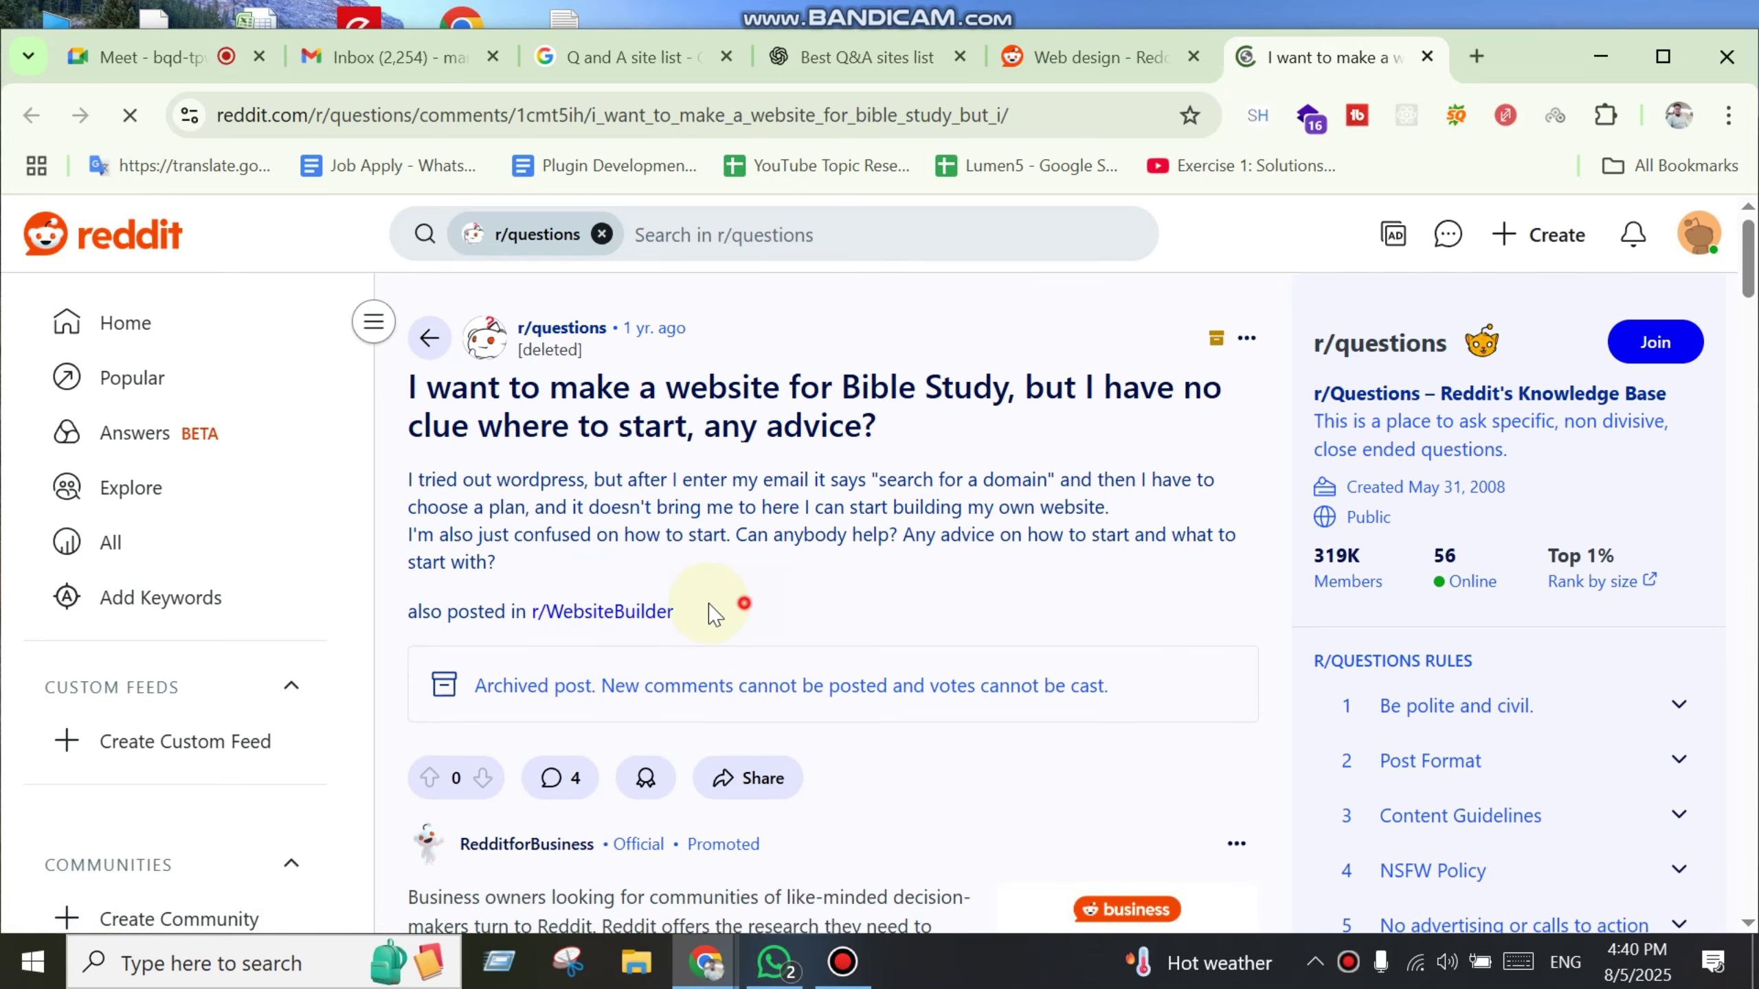
drag(713, 613, 374, 324)
scroll(957, 731, down, 5)
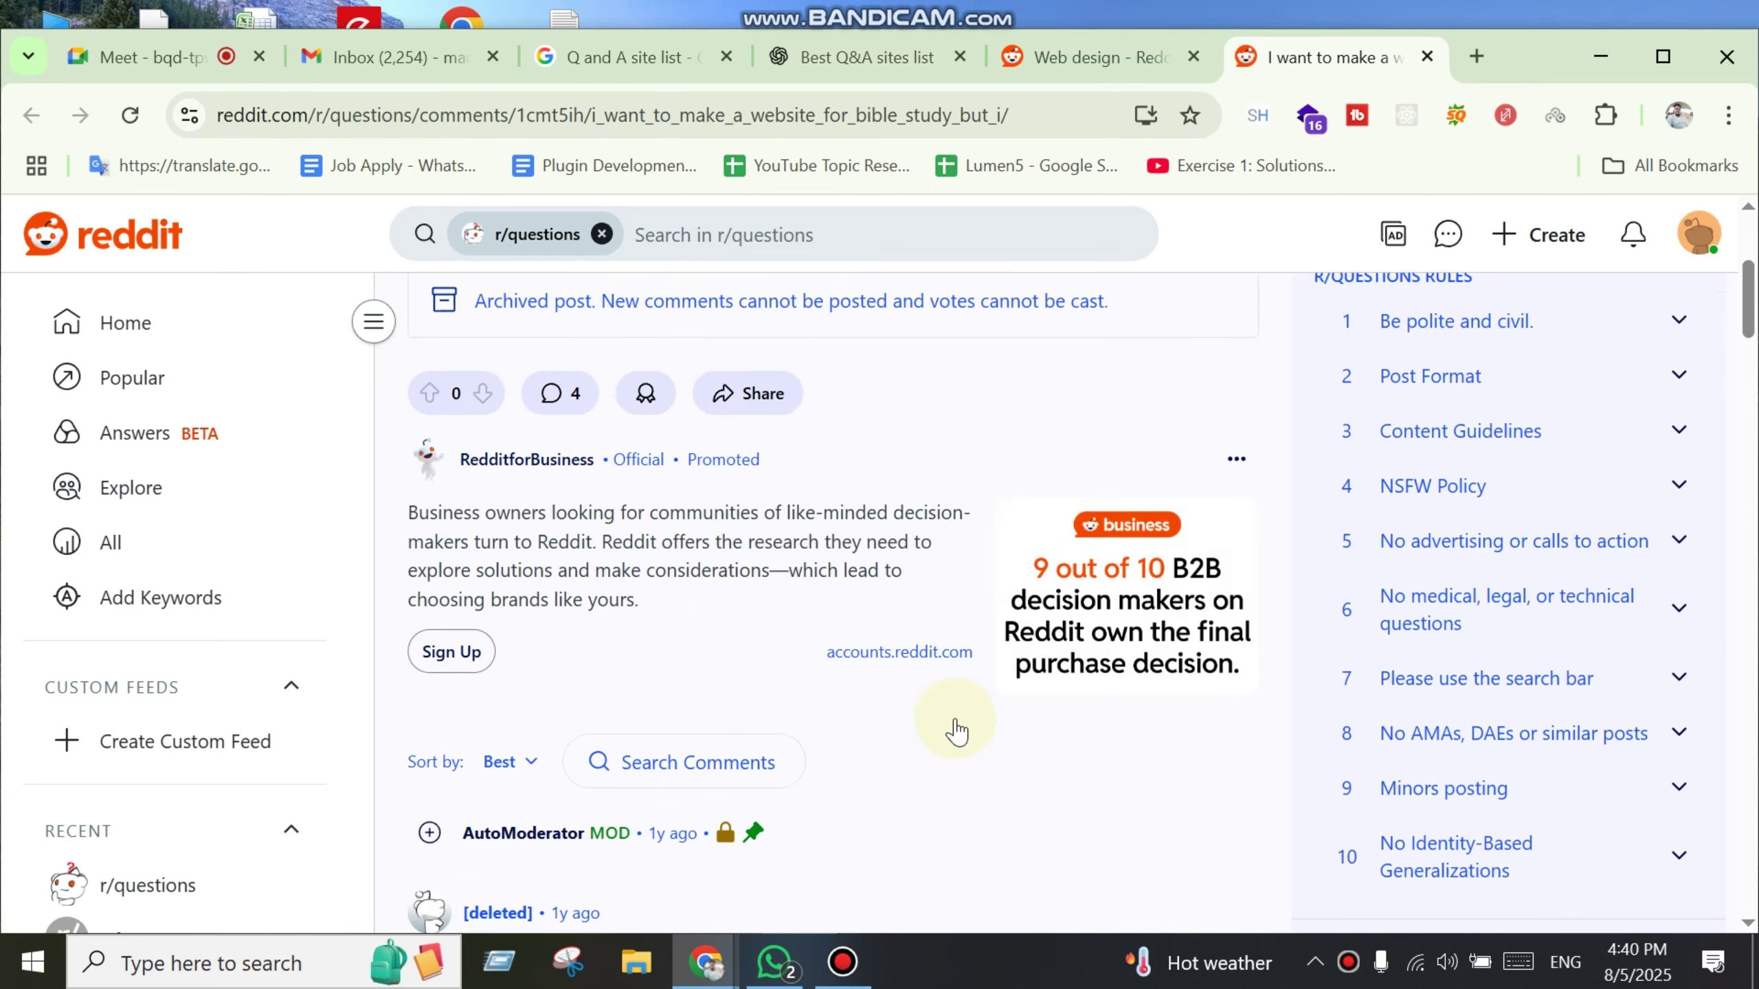
scroll(957, 731, up, 5)
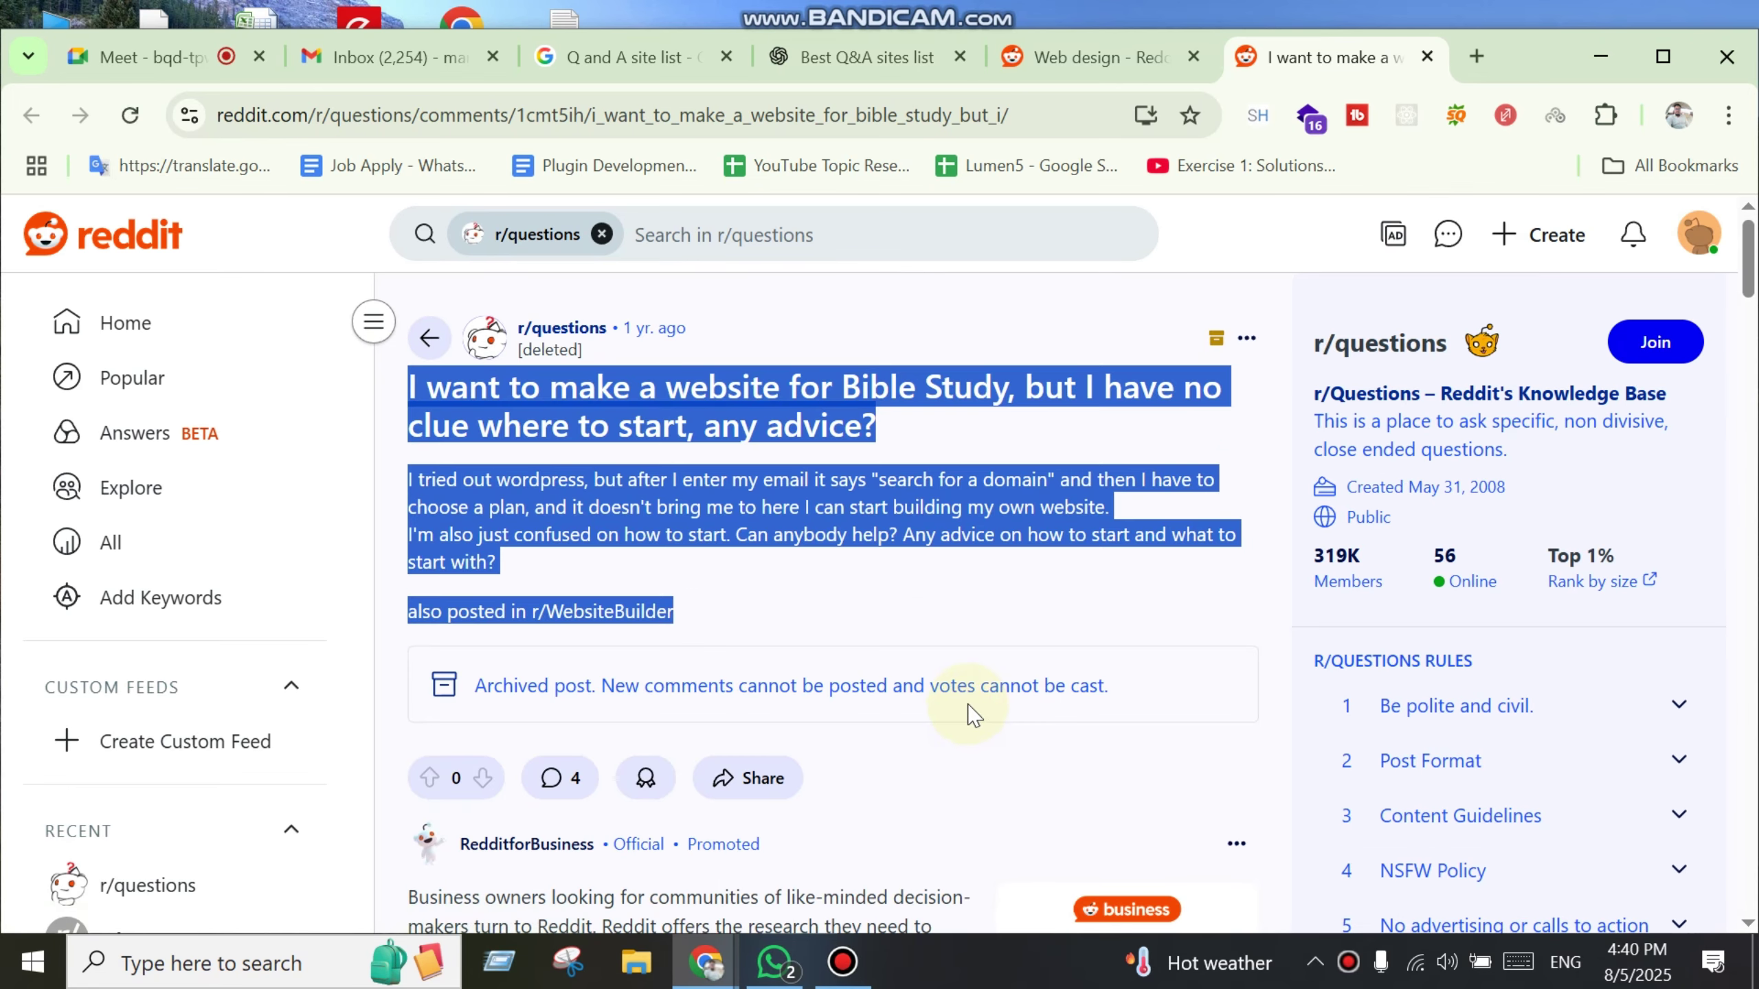
scroll(973, 721, down, 10)
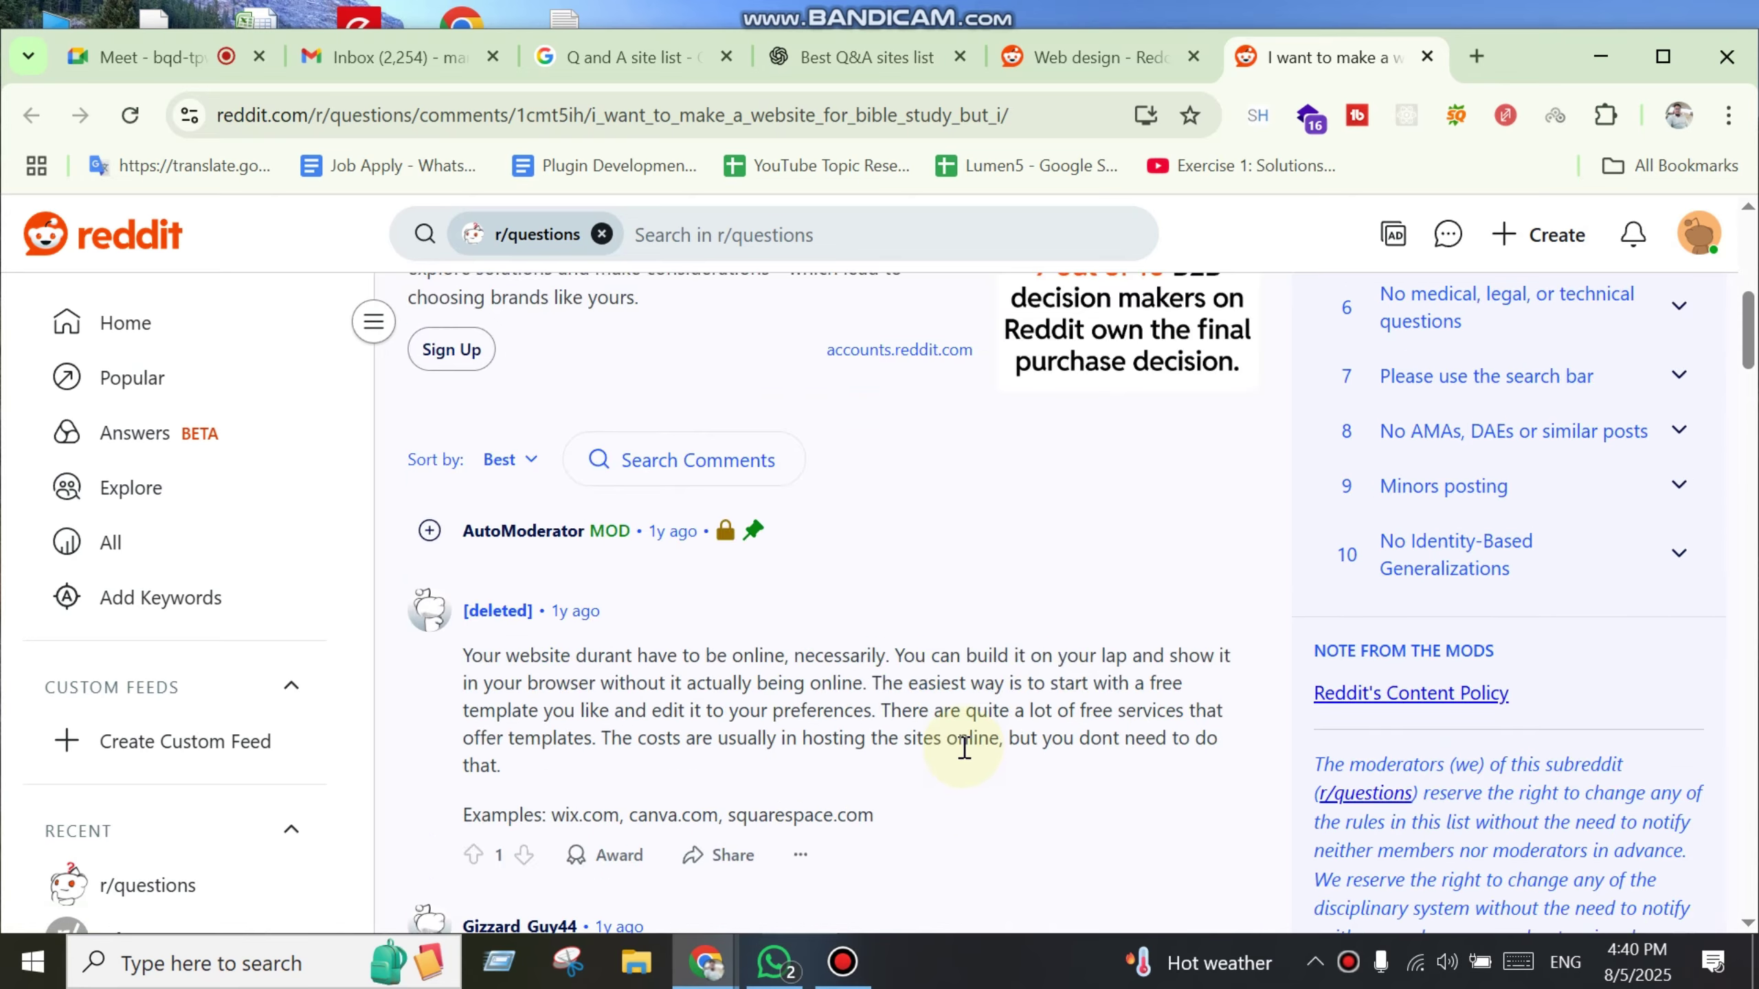
scroll(988, 762, up, 5)
scroll(988, 761, down, 4)
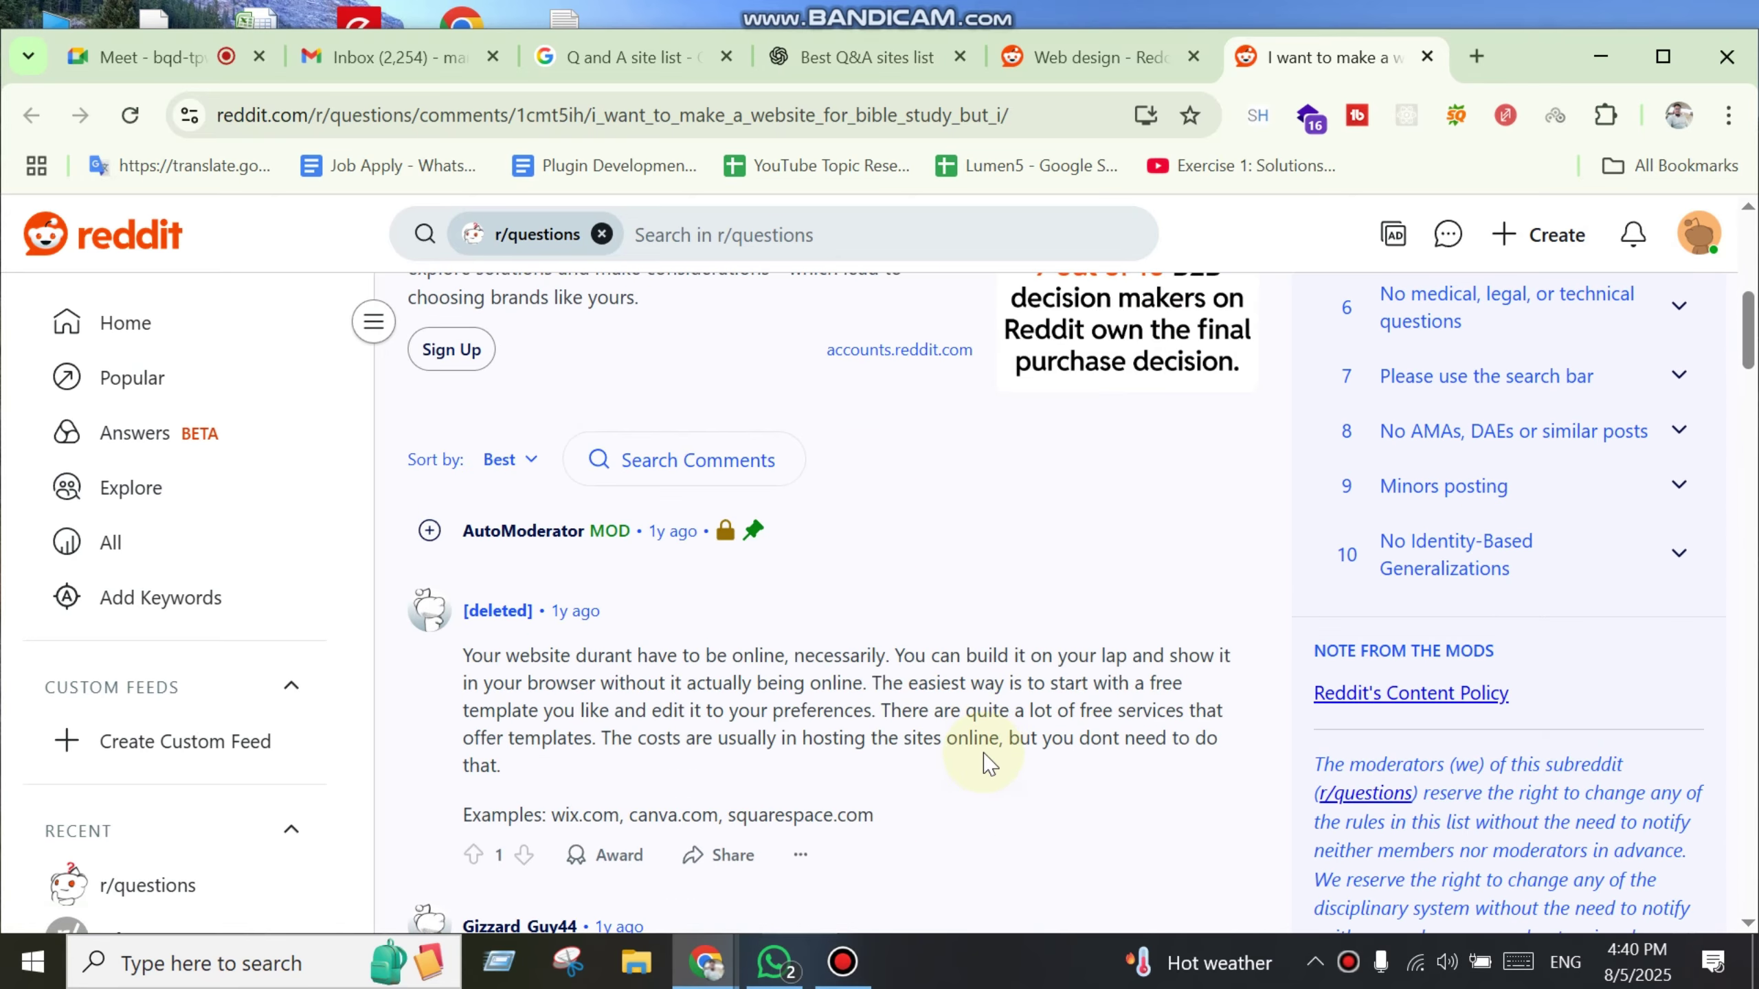
scroll(988, 762, up, 2)
scroll(986, 762, down, 11)
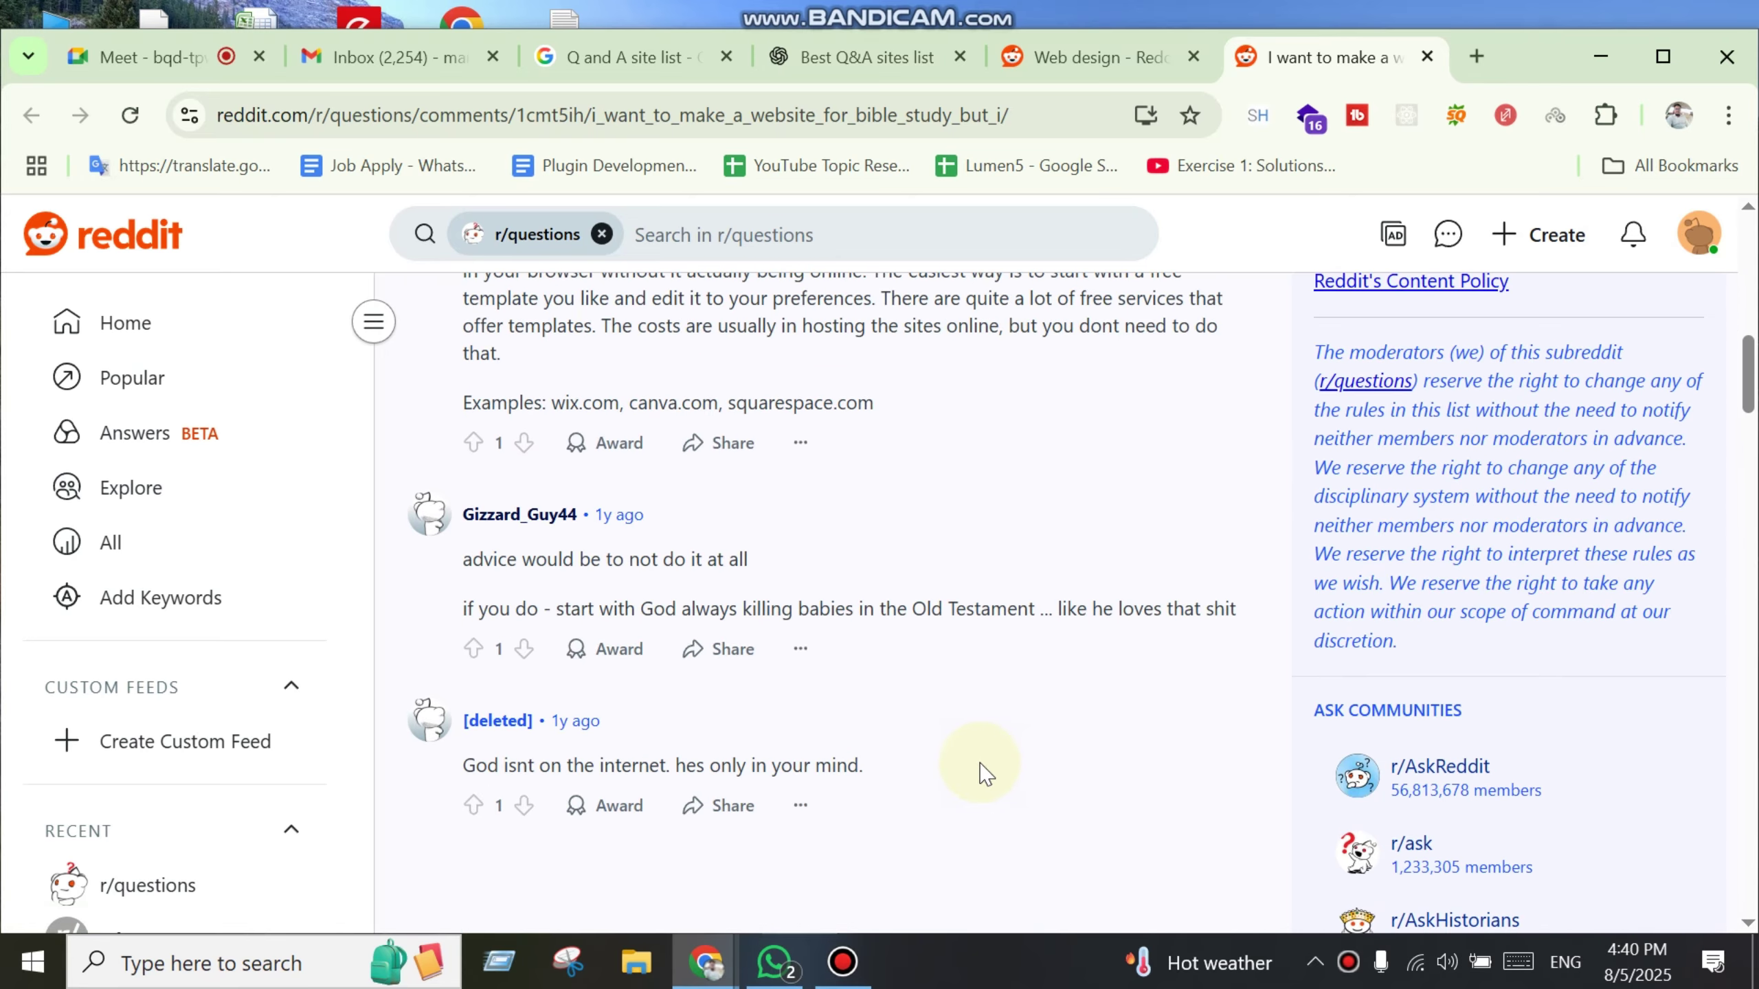
scroll(989, 765, up, 14)
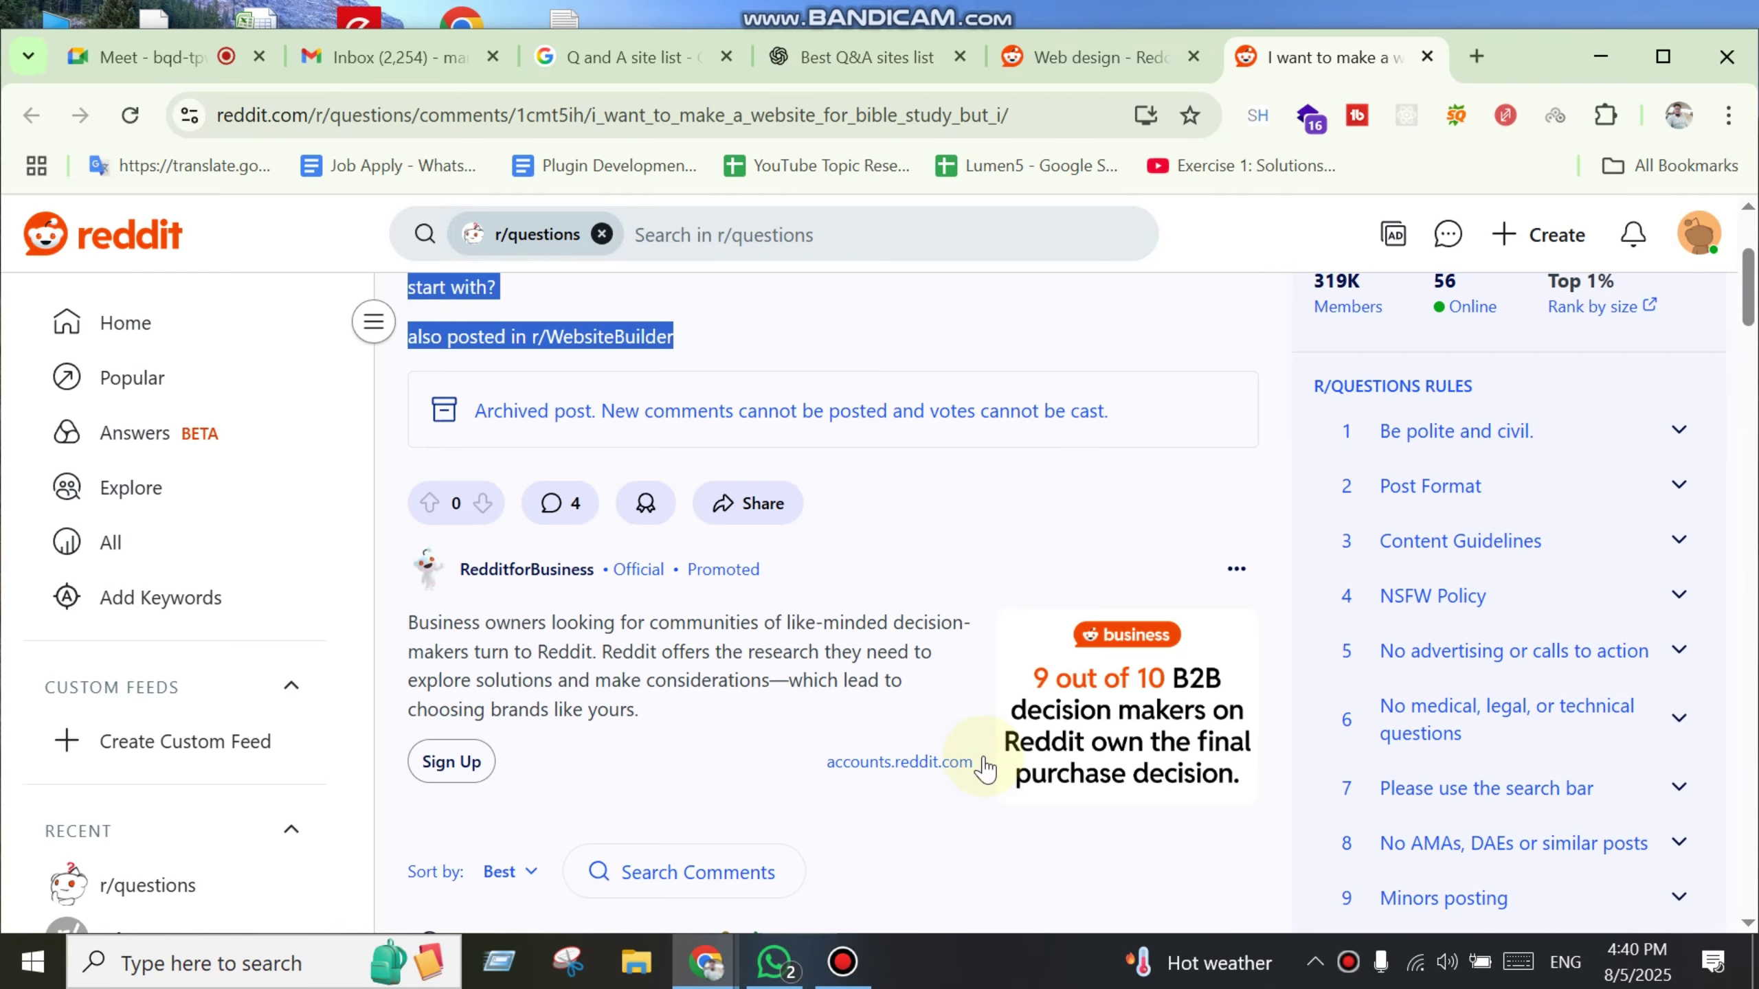
scroll(969, 762, up, 4)
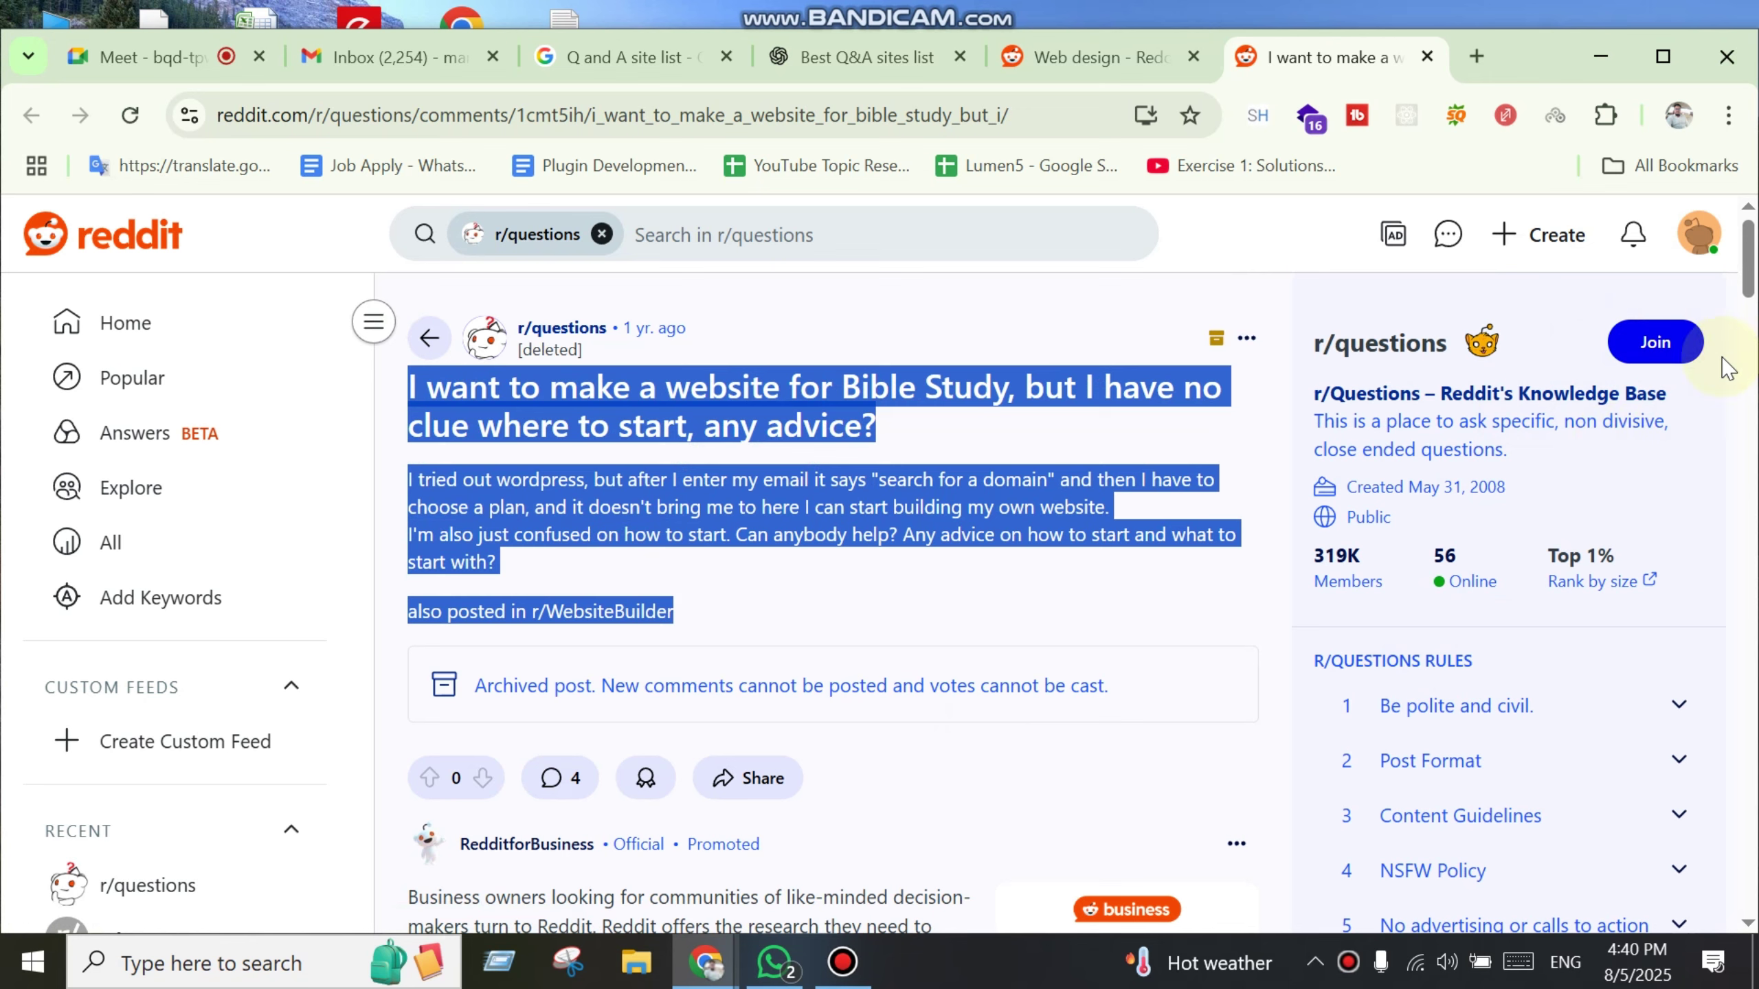
Step: Join the r/questions community from the sidebar card and scroll further down the post
click(1655, 342)
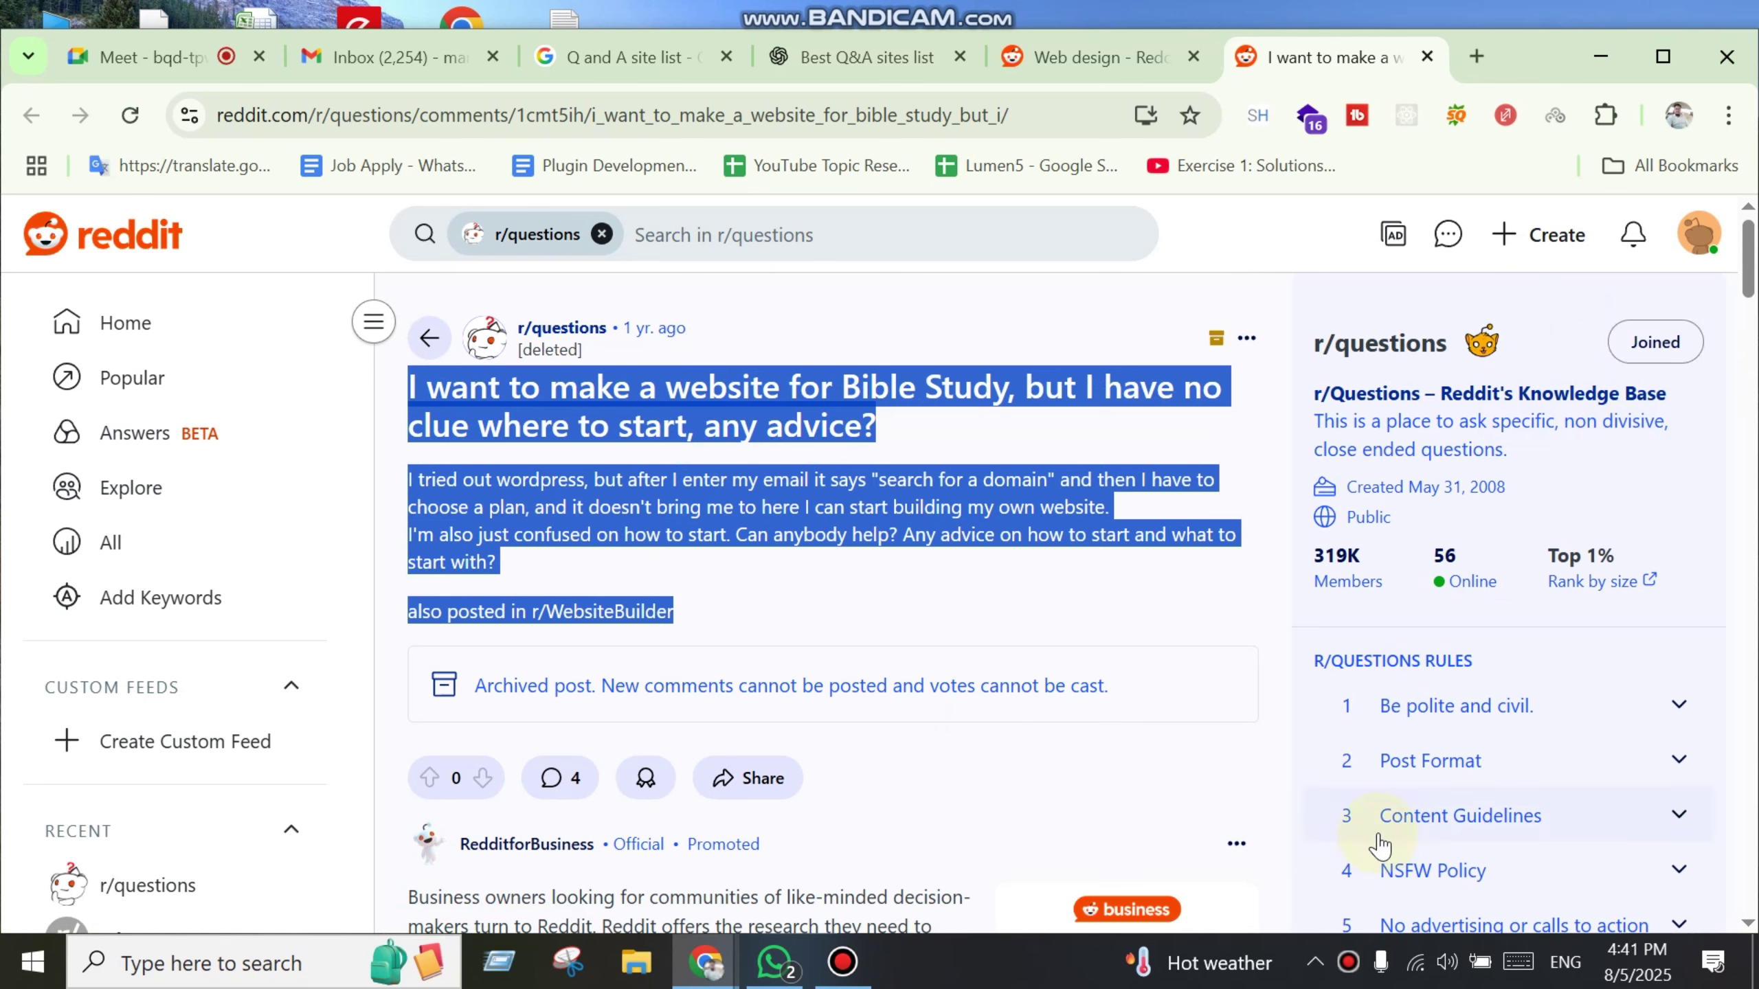
scroll(1013, 731, down, 2)
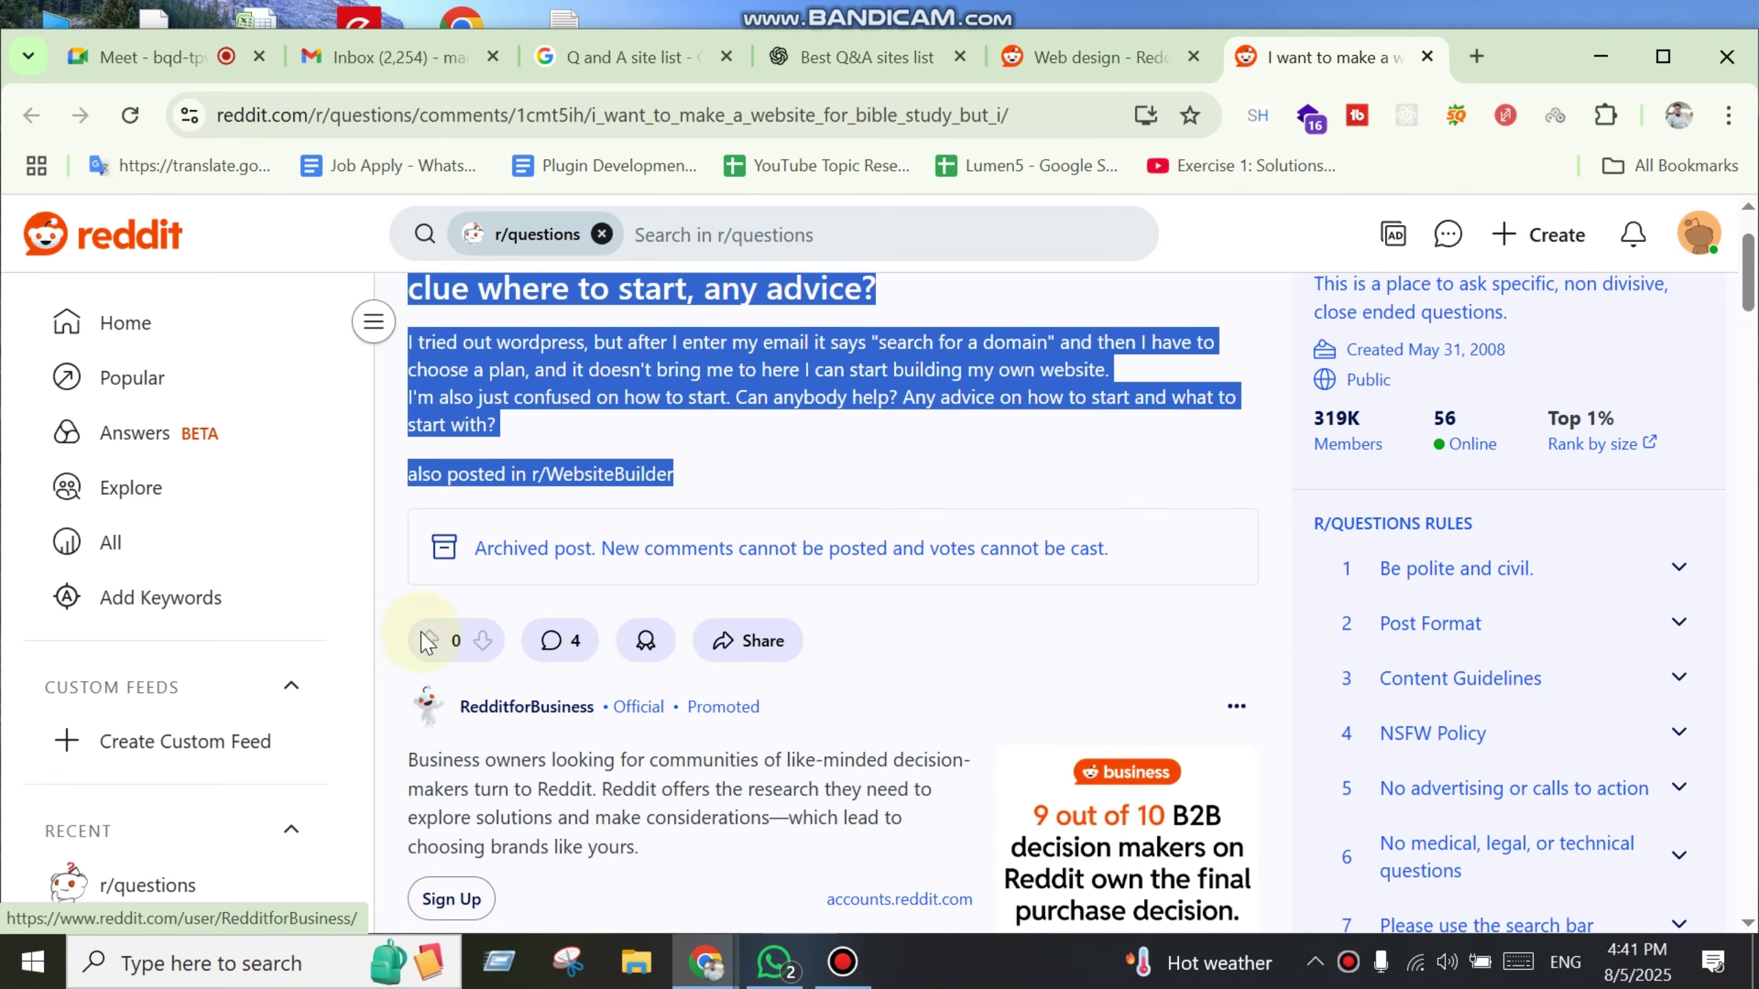
scroll(931, 758, down, 4)
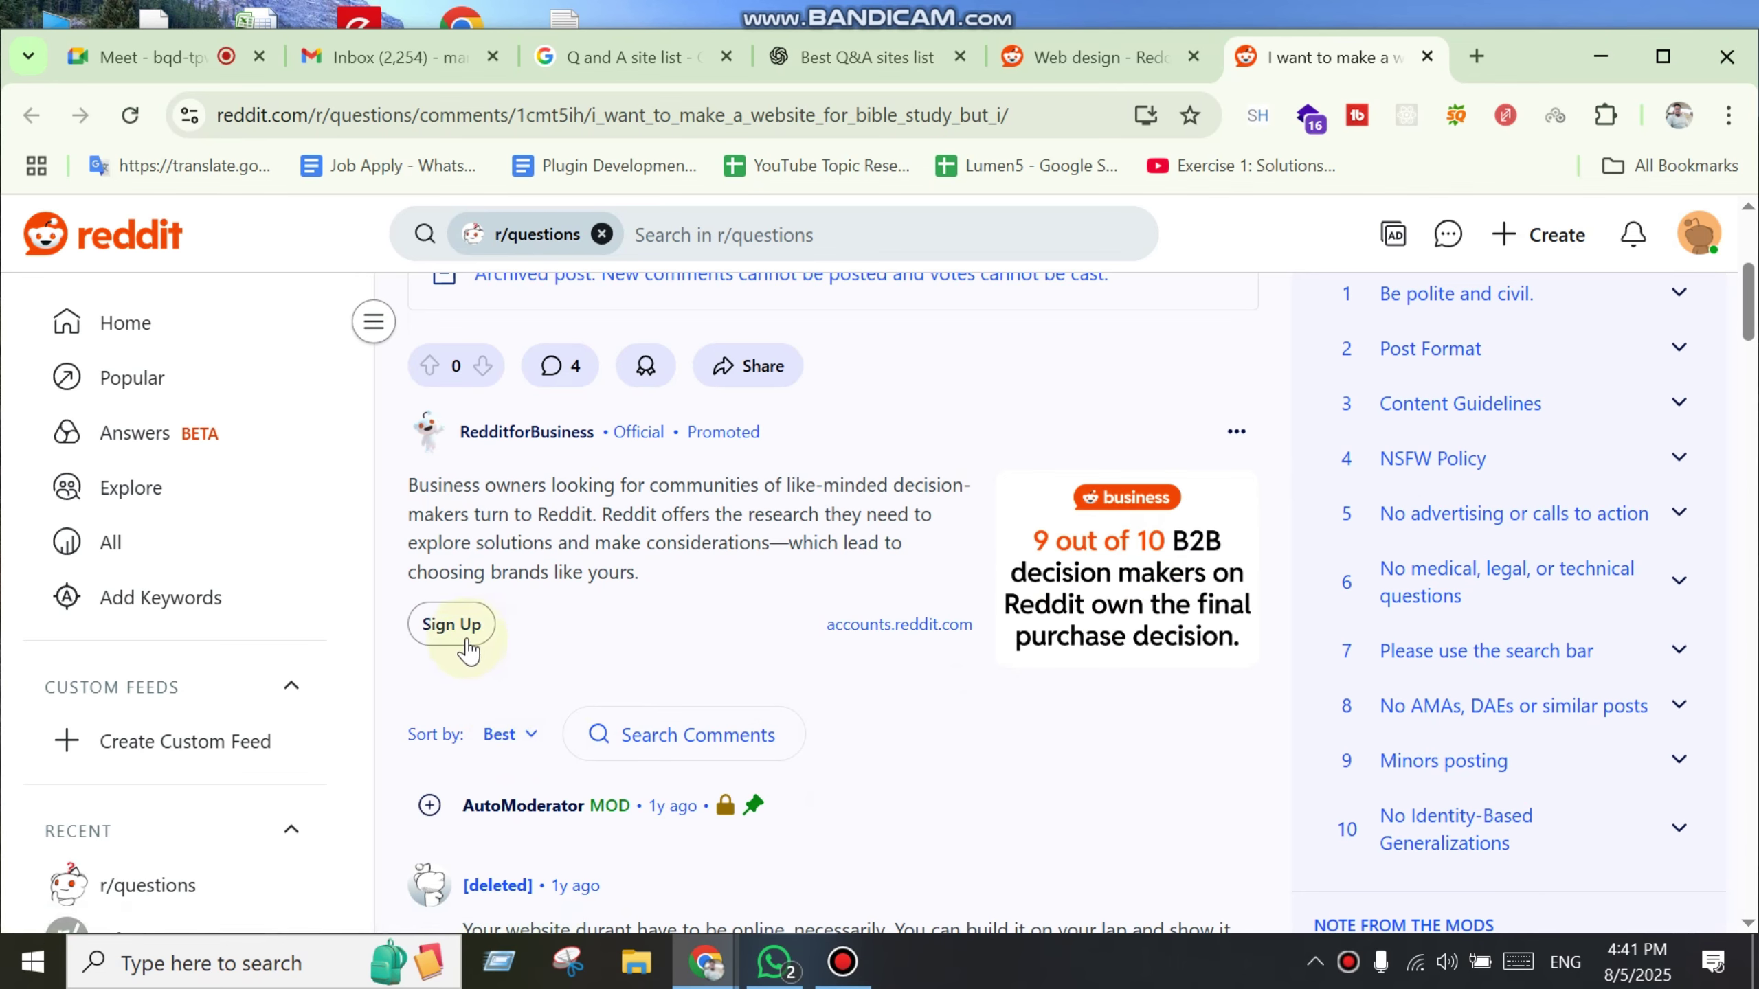
Step: Reload the Bible Study post and open the second comment's options menu
click(130, 116)
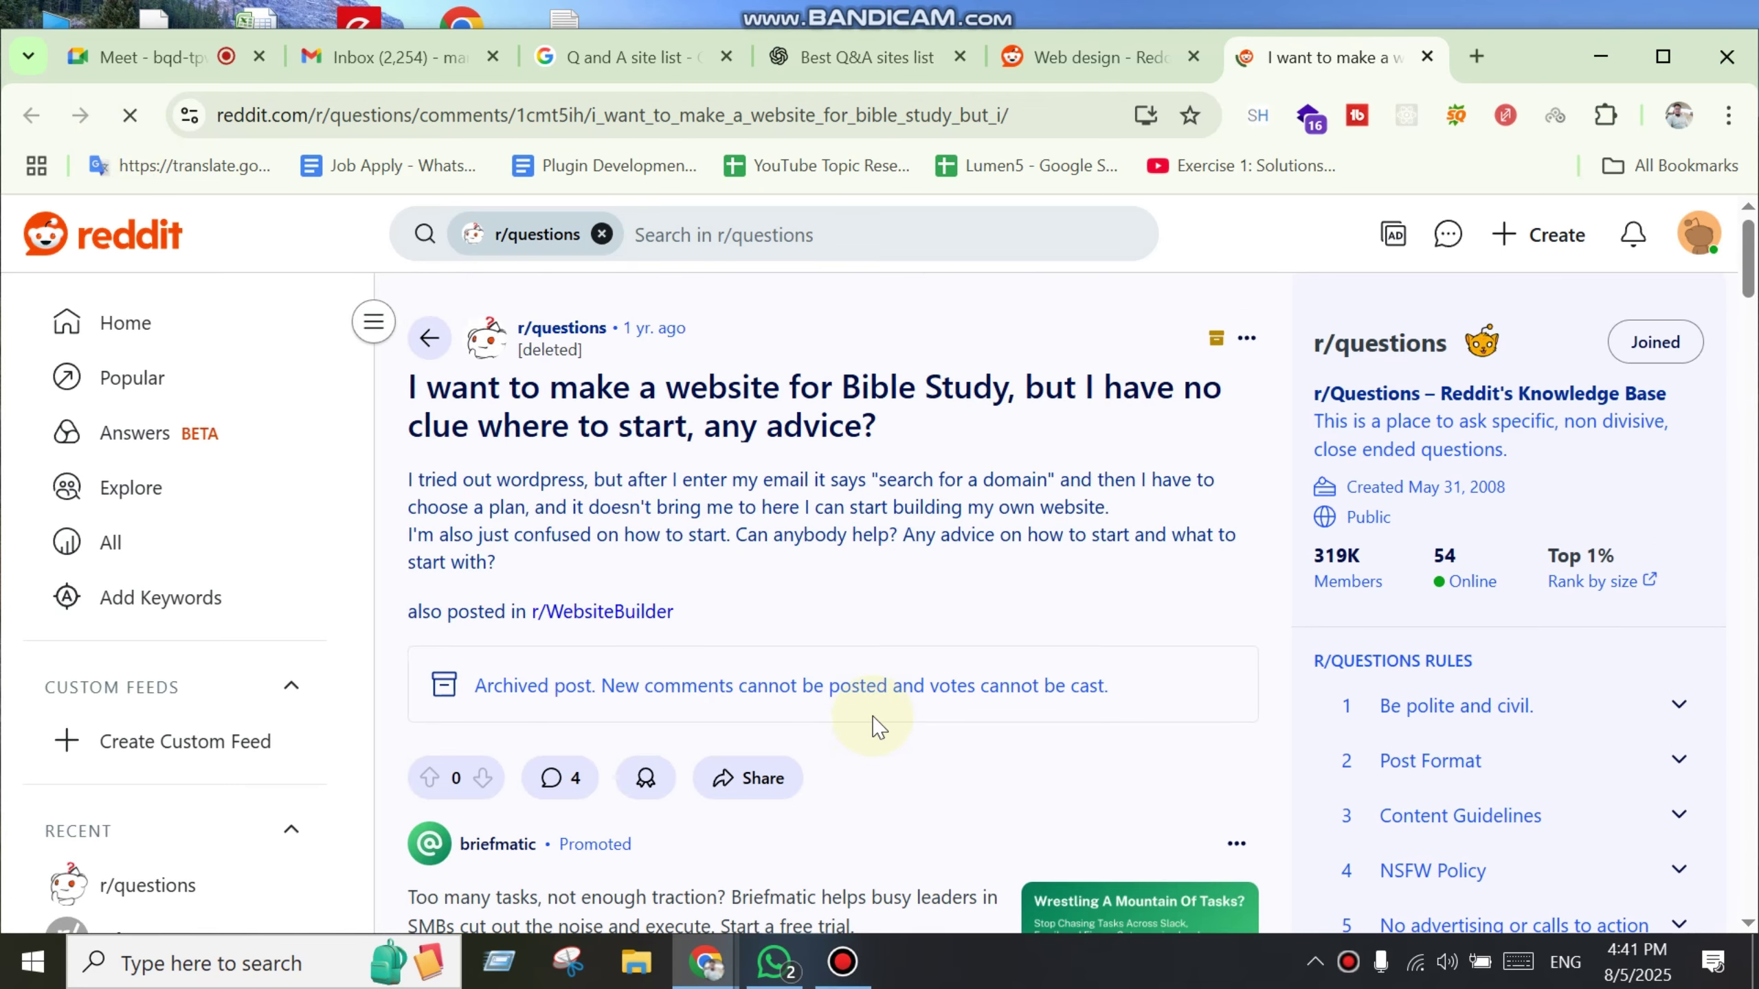
scroll(919, 690, down, 10)
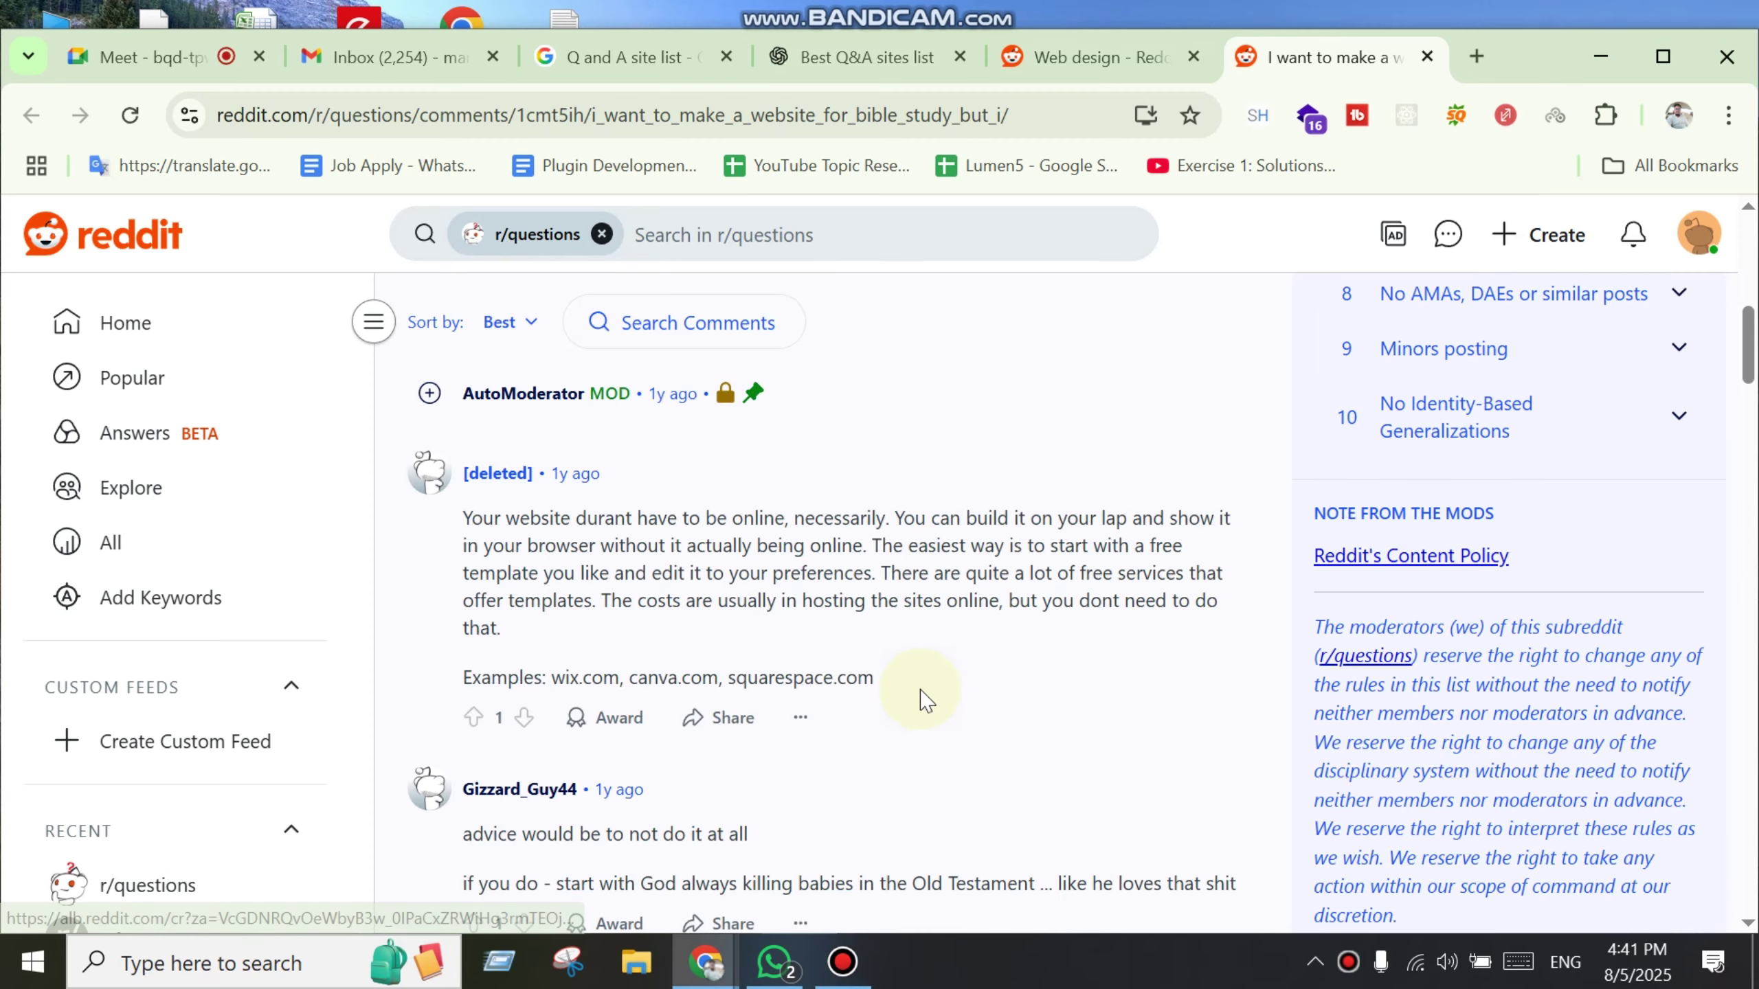
scroll(919, 689, down, 4)
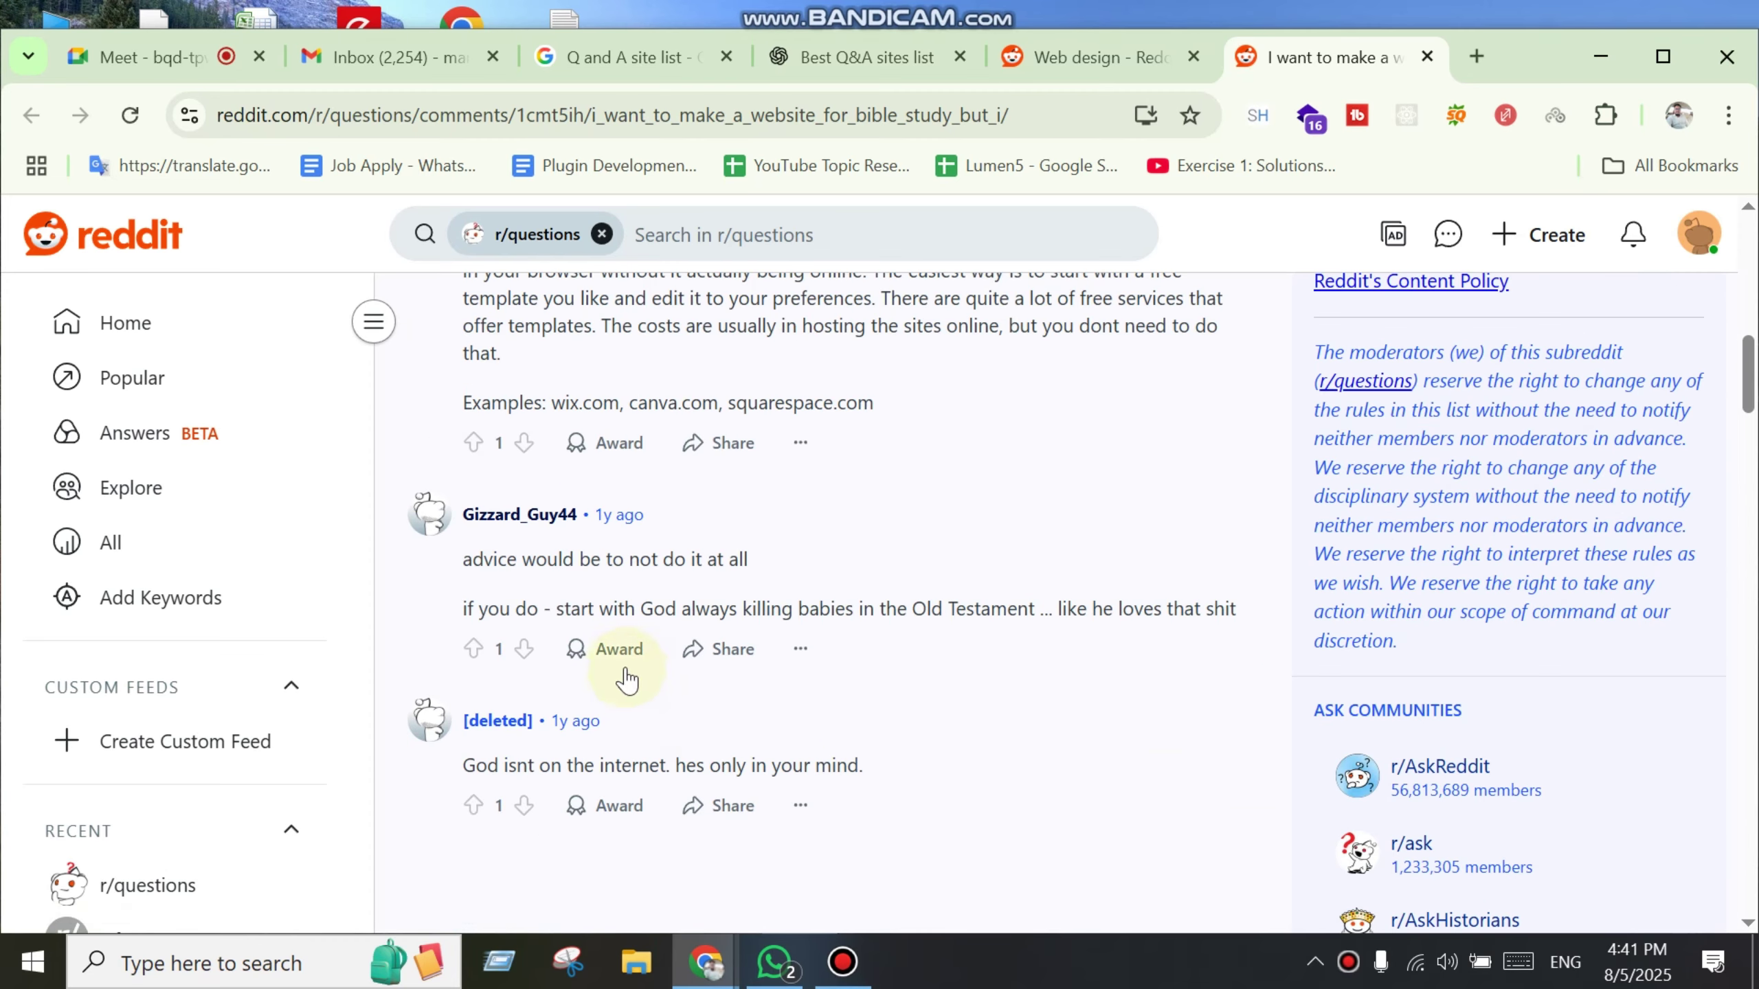
click(800, 649)
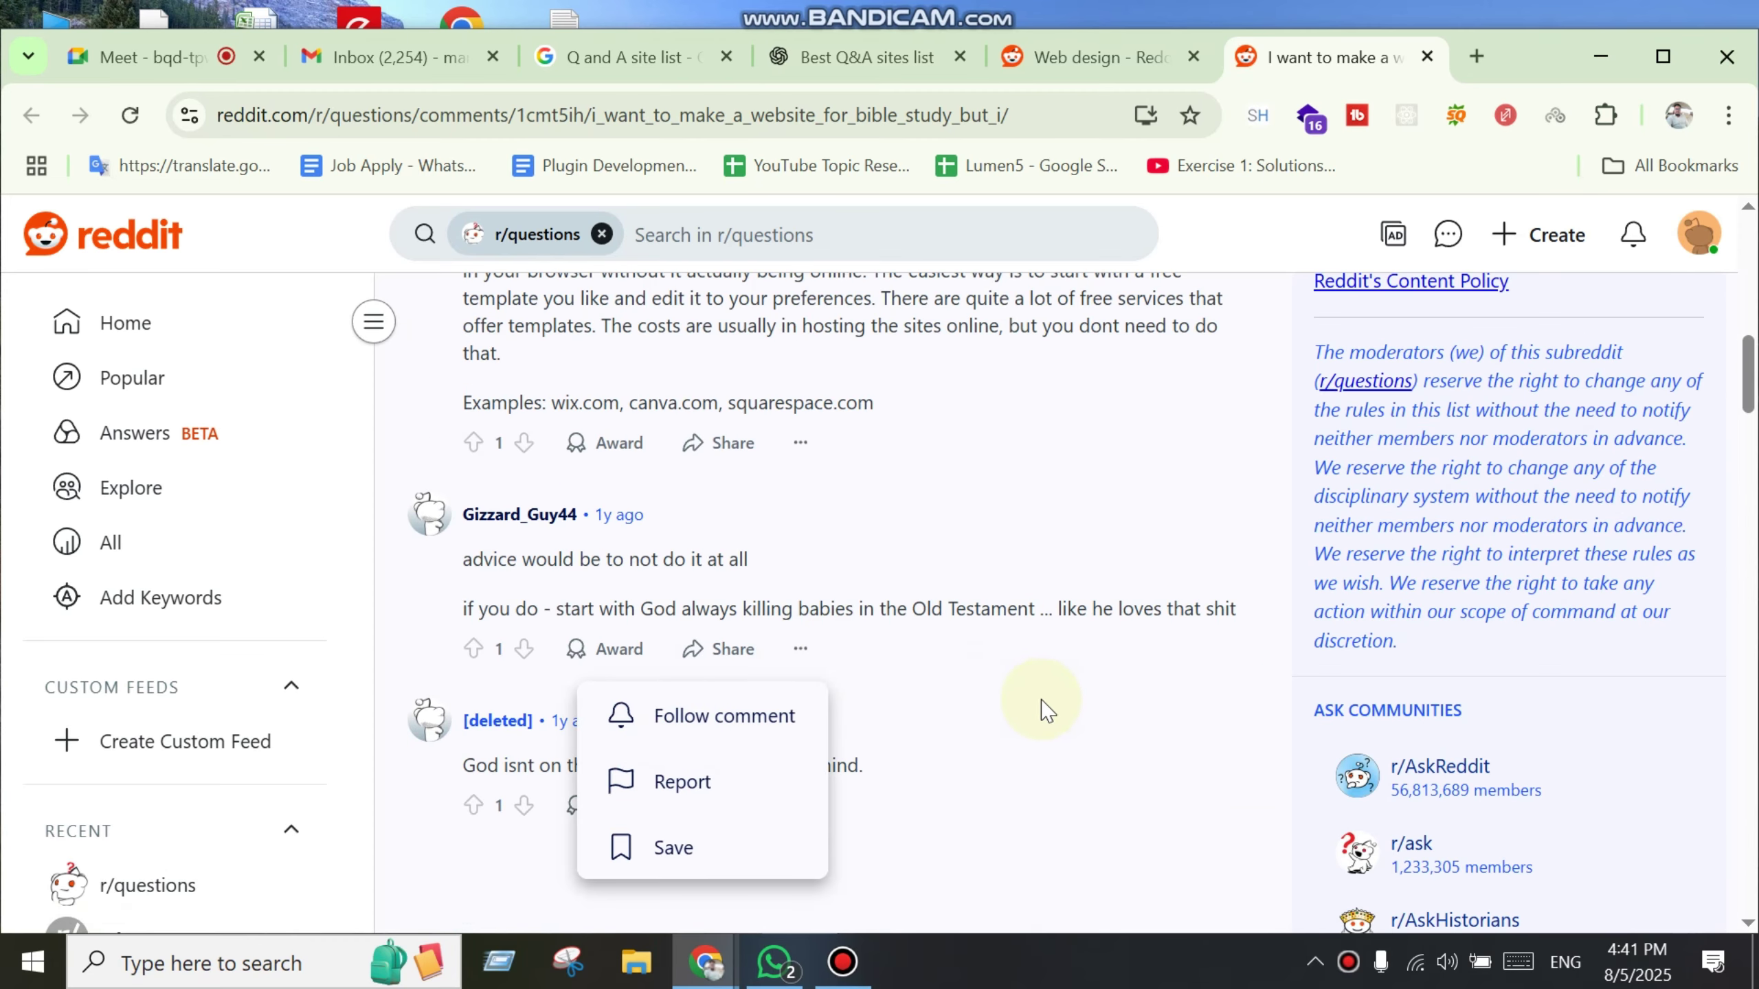
Step: Look over the comments once more, then close the Bible Study post tab
scroll(1037, 833, down, 9)
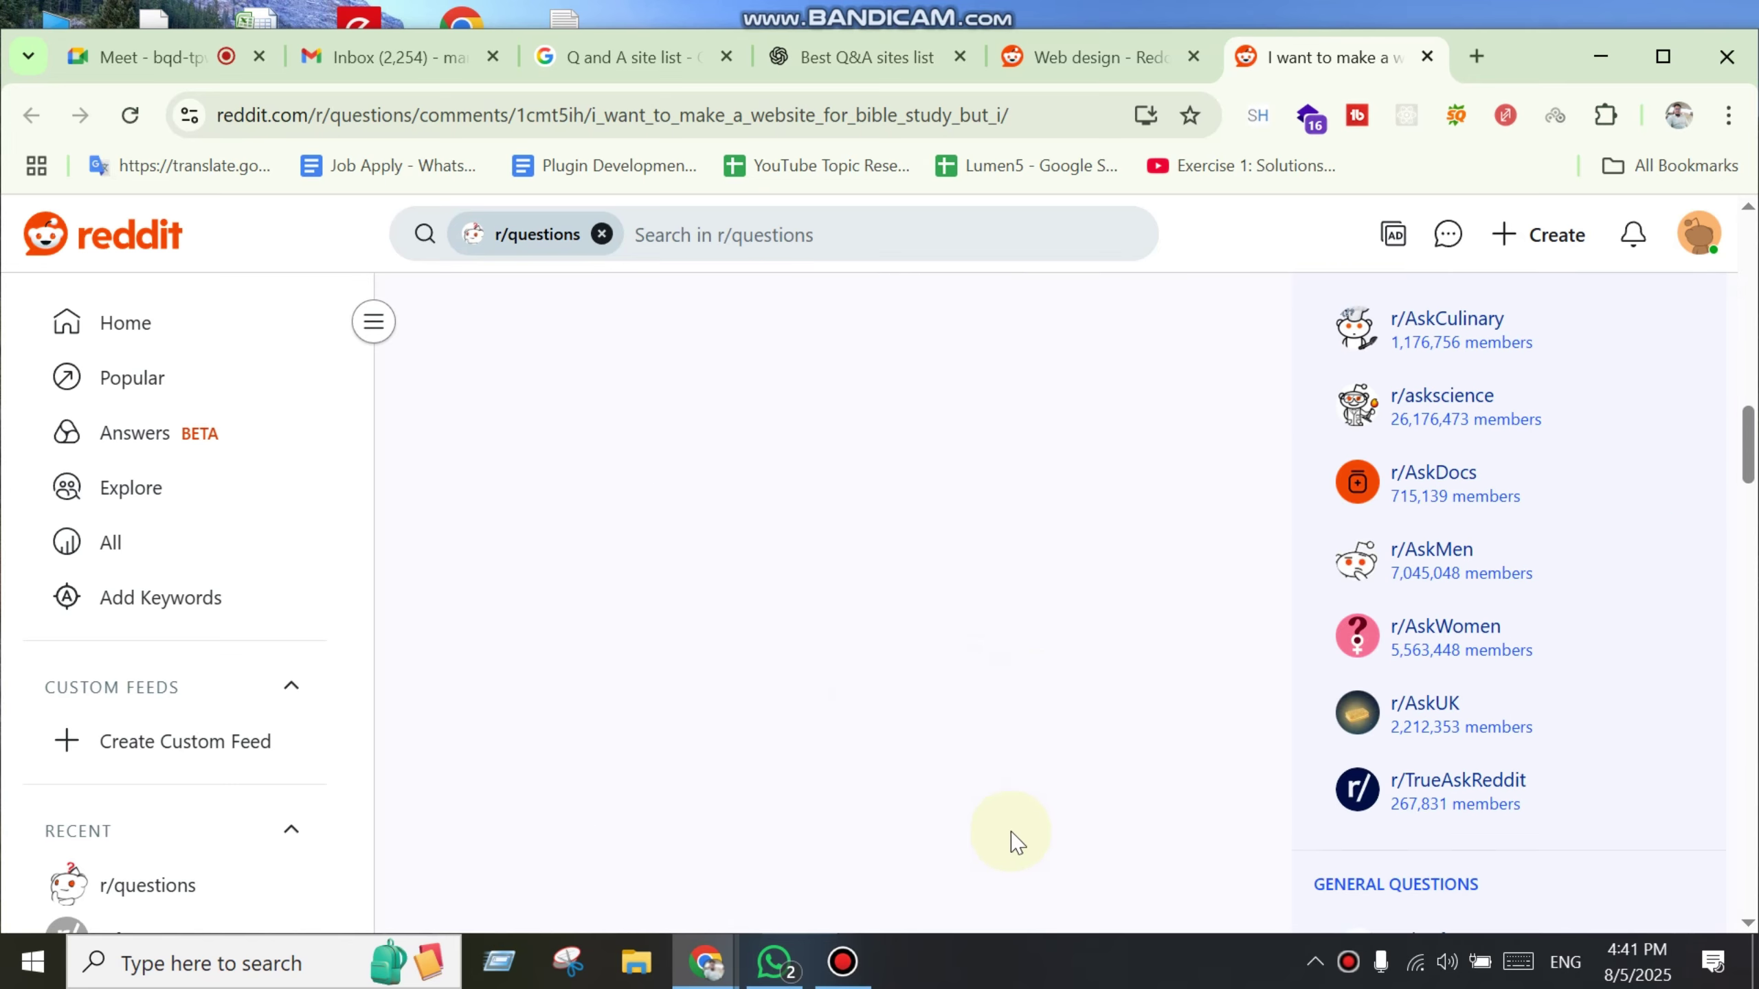
scroll(1015, 831, up, 14)
scroll(1018, 814, up, 10)
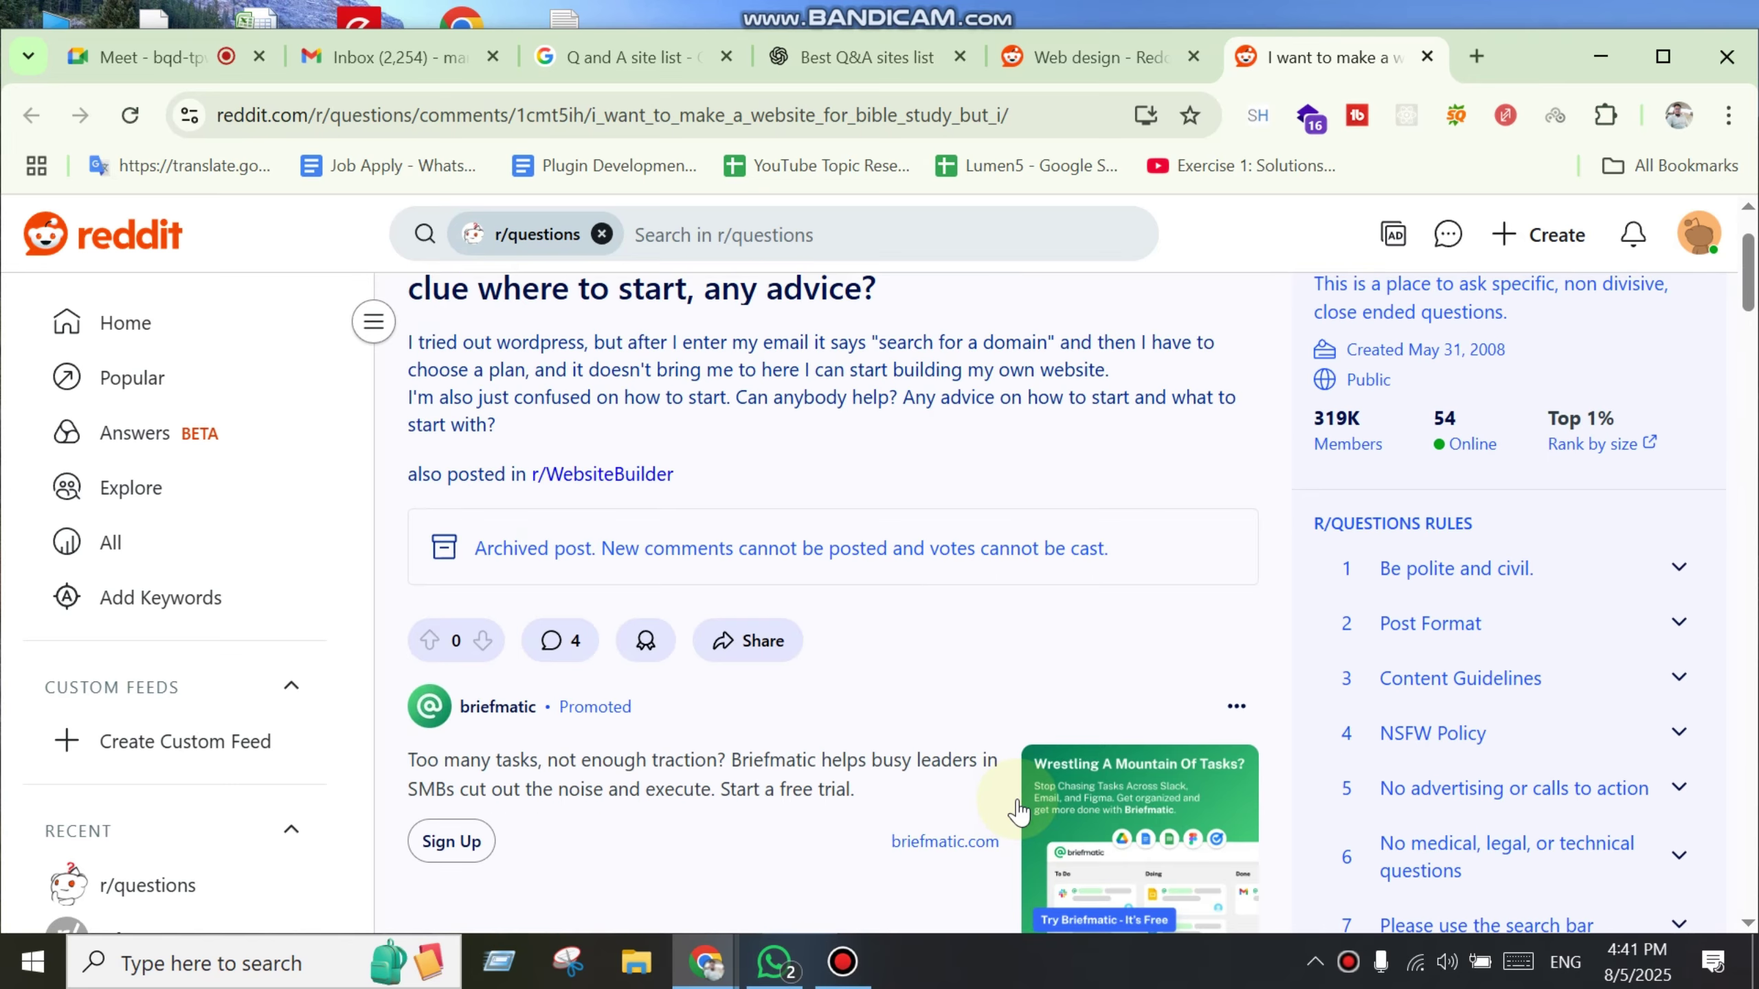
scroll(1007, 693, up, 2)
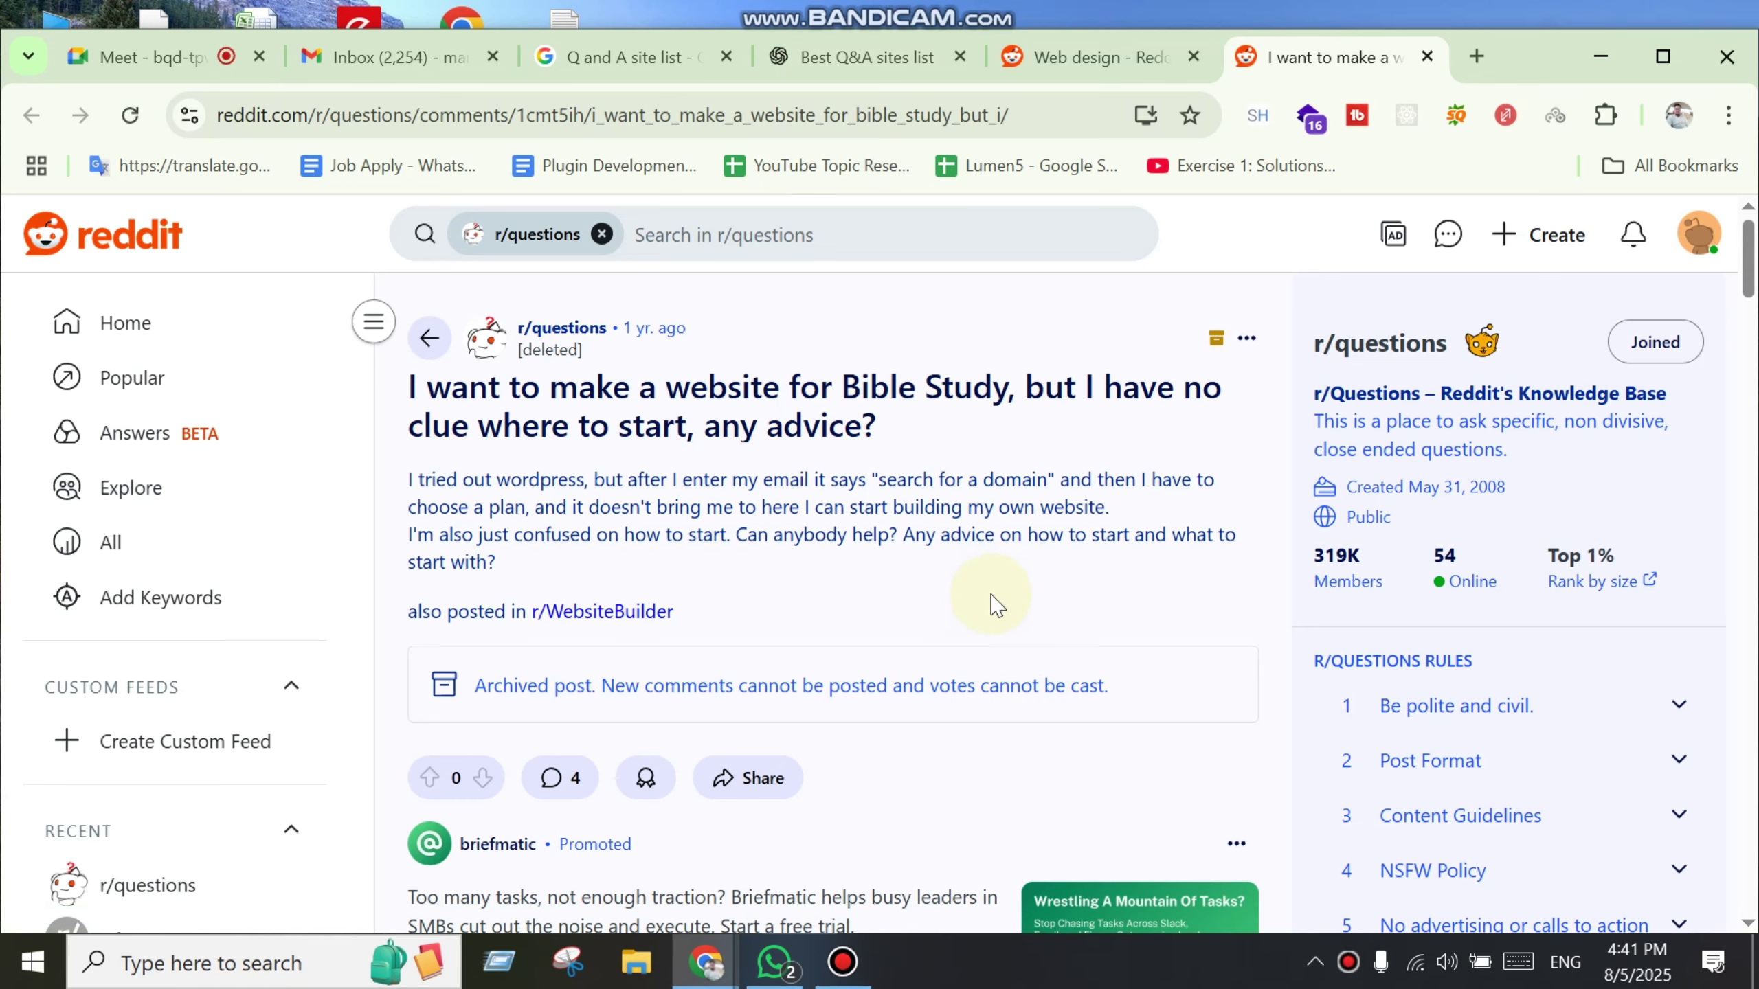
scroll(997, 600, down, 3)
scroll(1008, 601, up, 2)
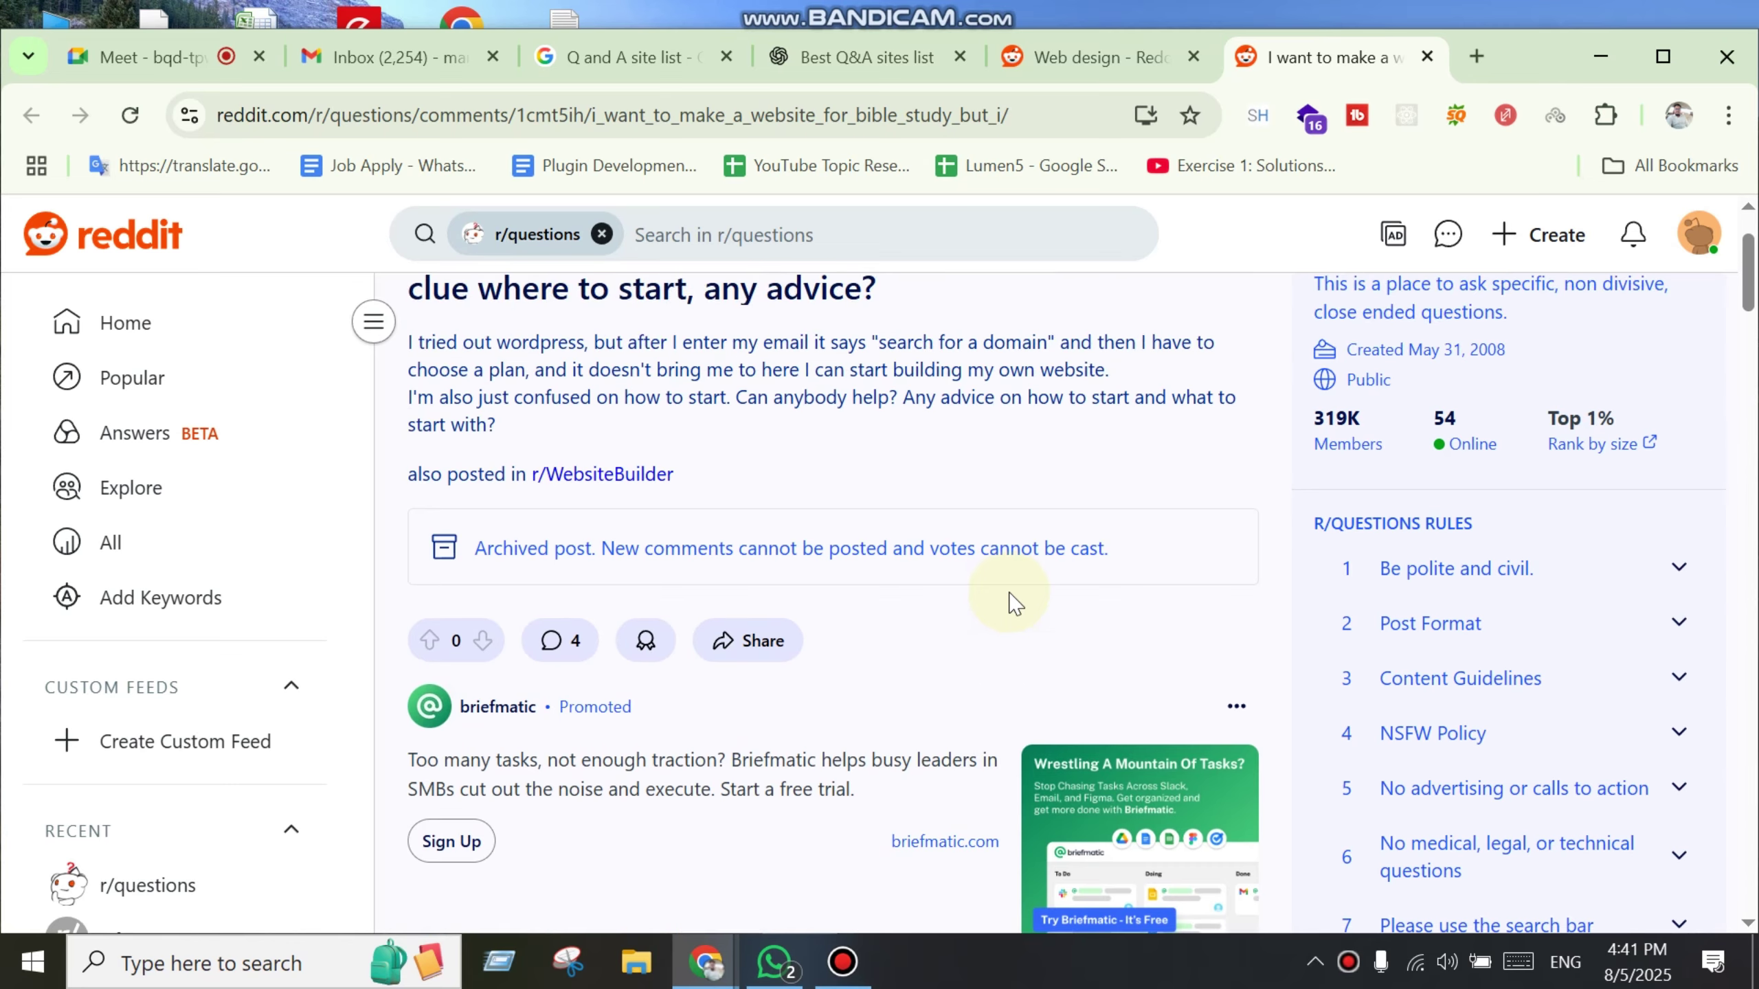
scroll(1010, 602, up, 2)
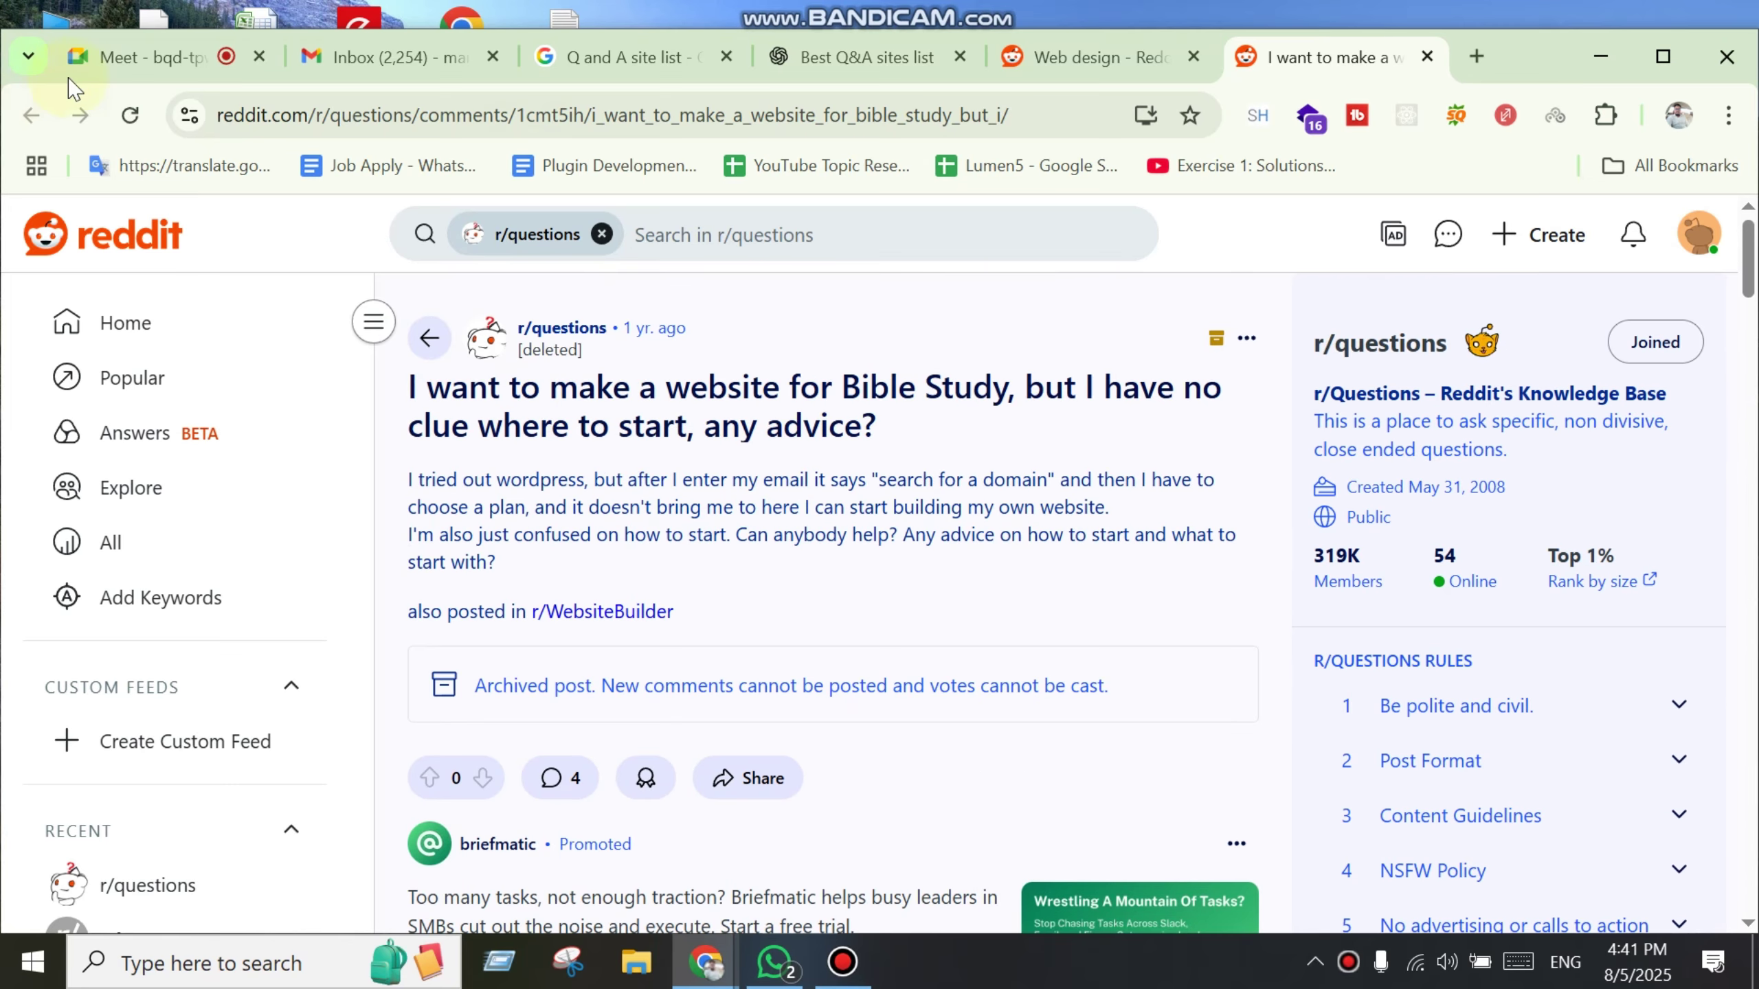
middle_click(1347, 53)
Step: Open 'Does anyone know the best website to custom make hats?' in a new tab and switch to it
scroll(1004, 758, down, 4)
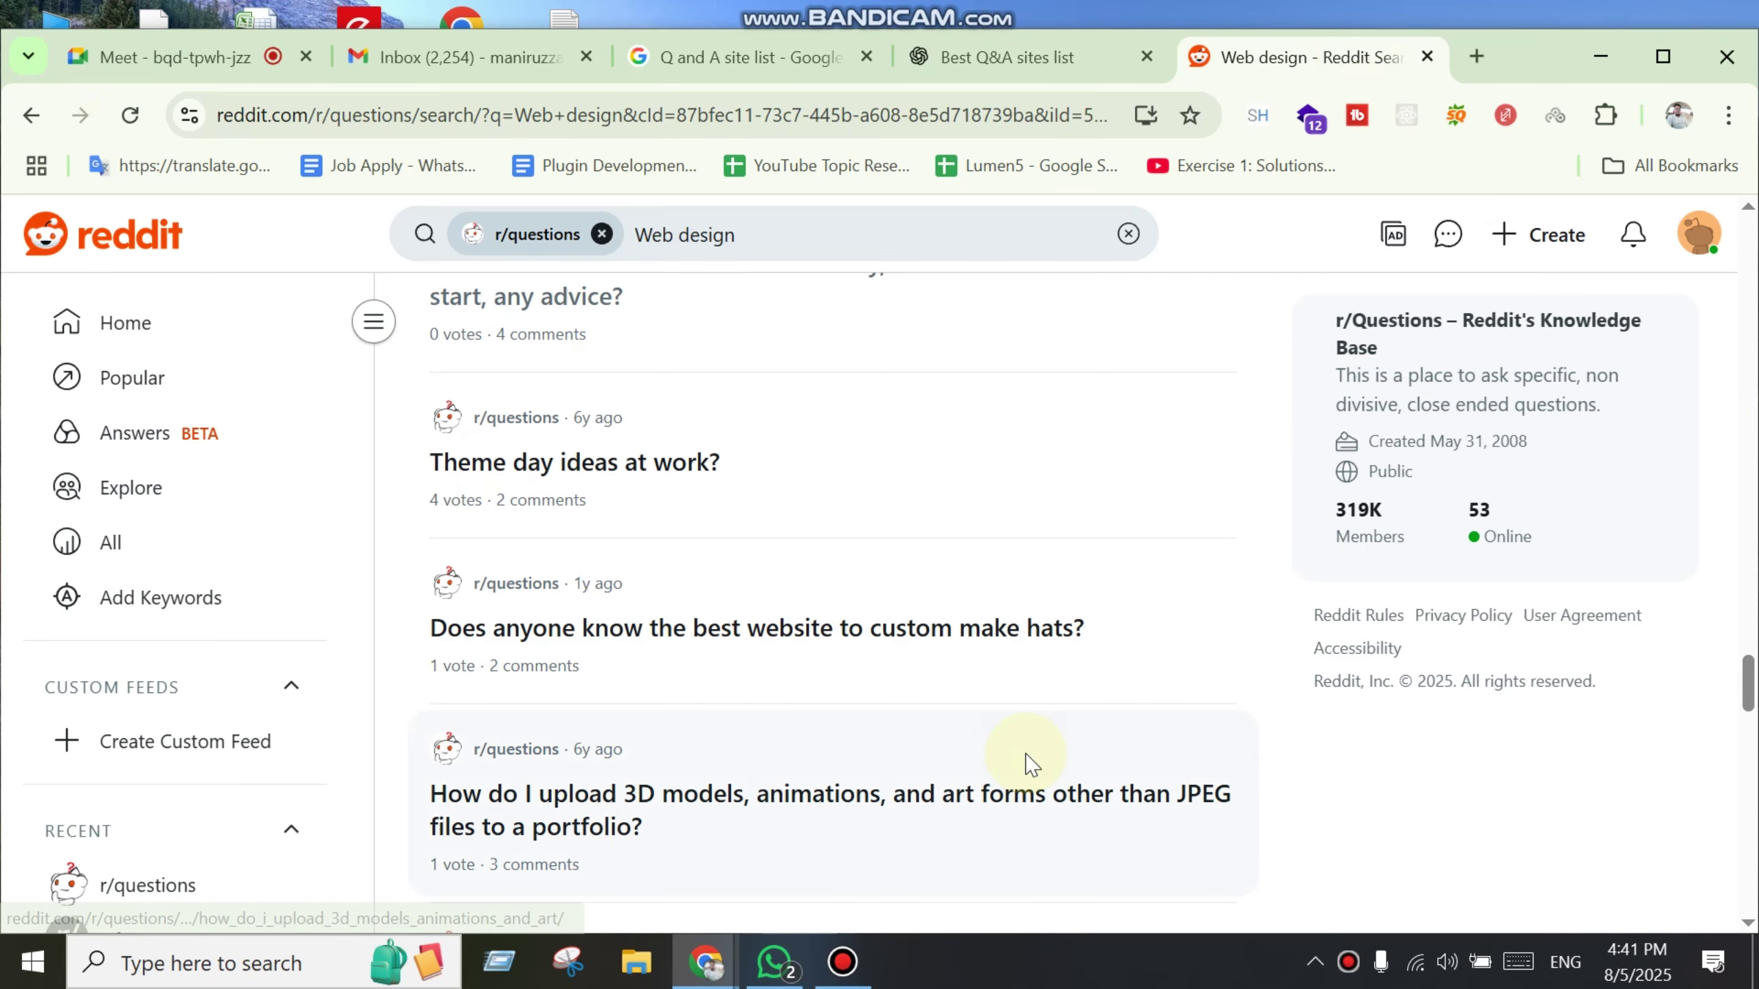
middle_click(829, 644)
click(1307, 56)
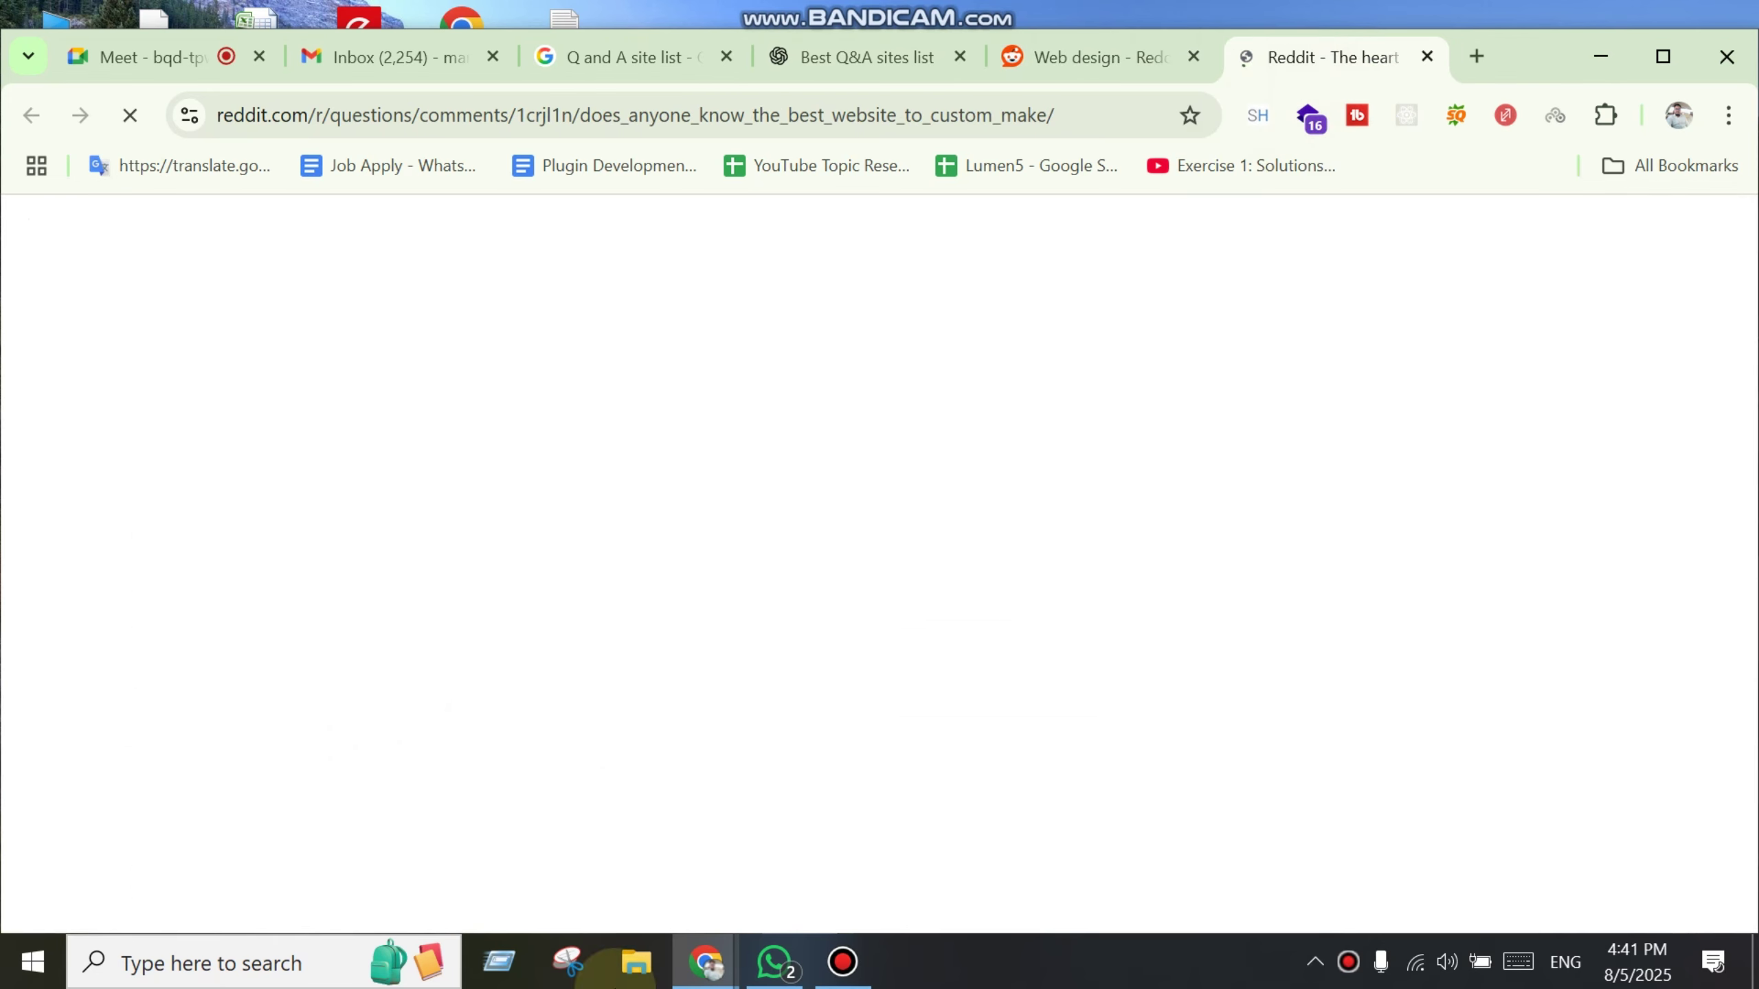
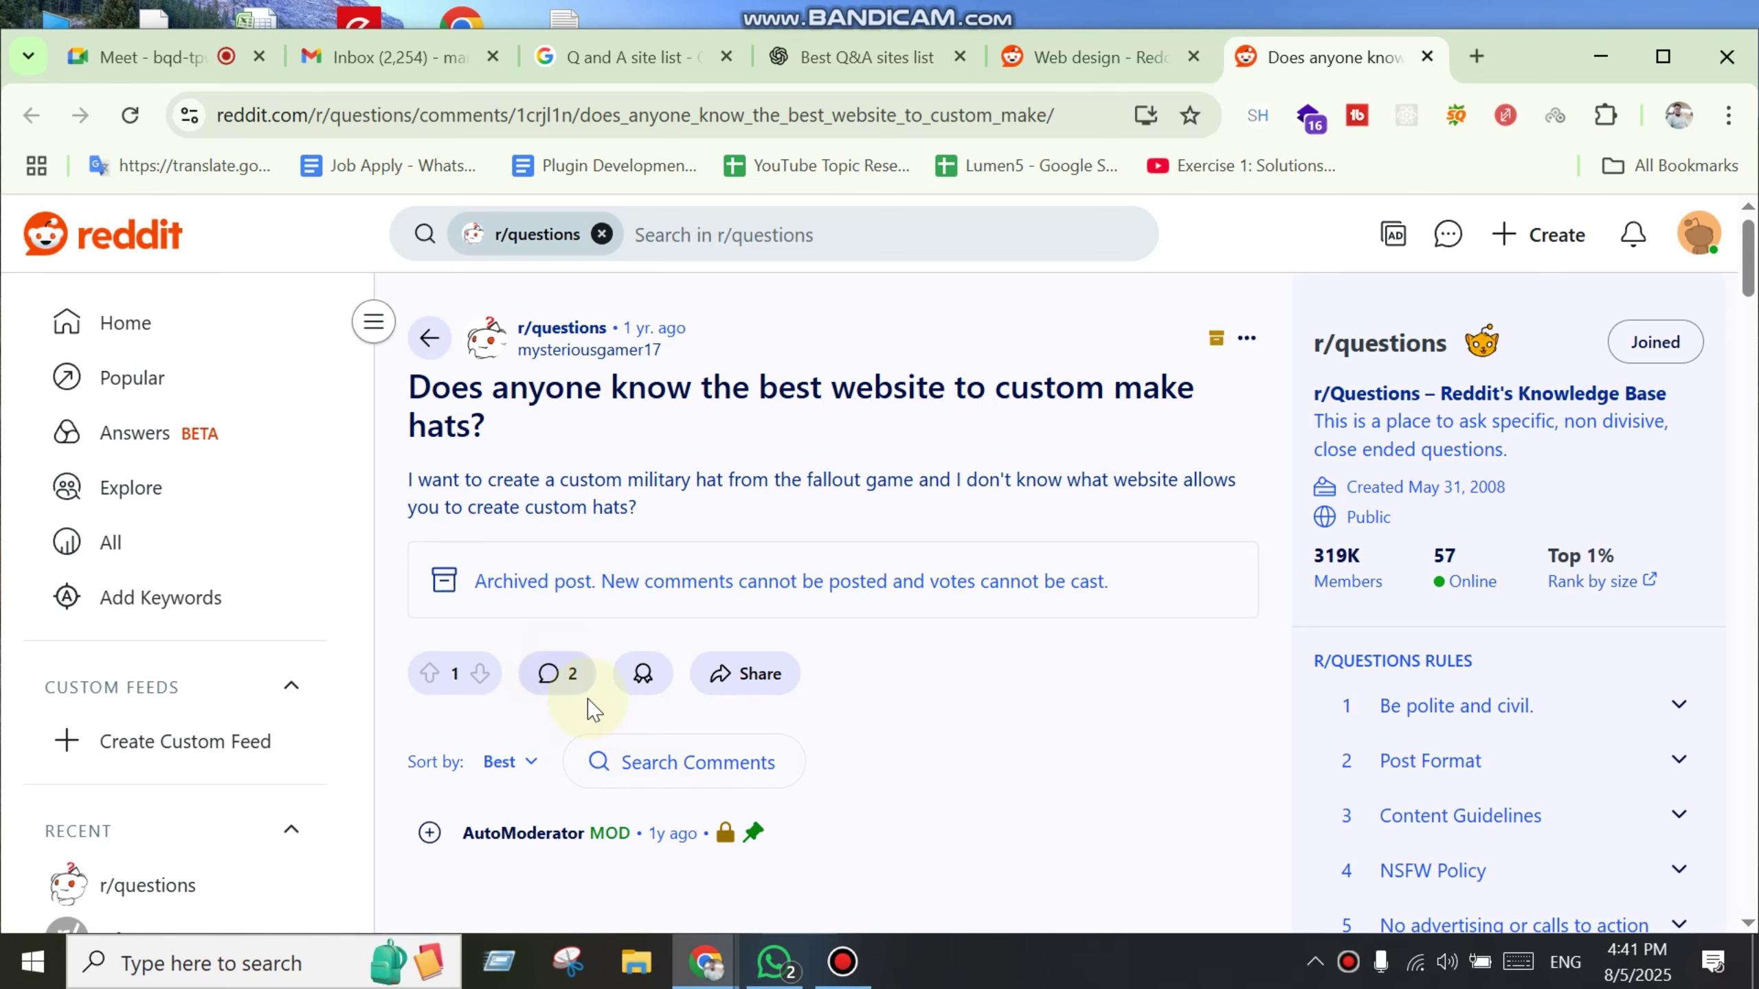
Step: Try repeatedly to open the comments on the archived hat-website post
scroll(612, 704, down, 4)
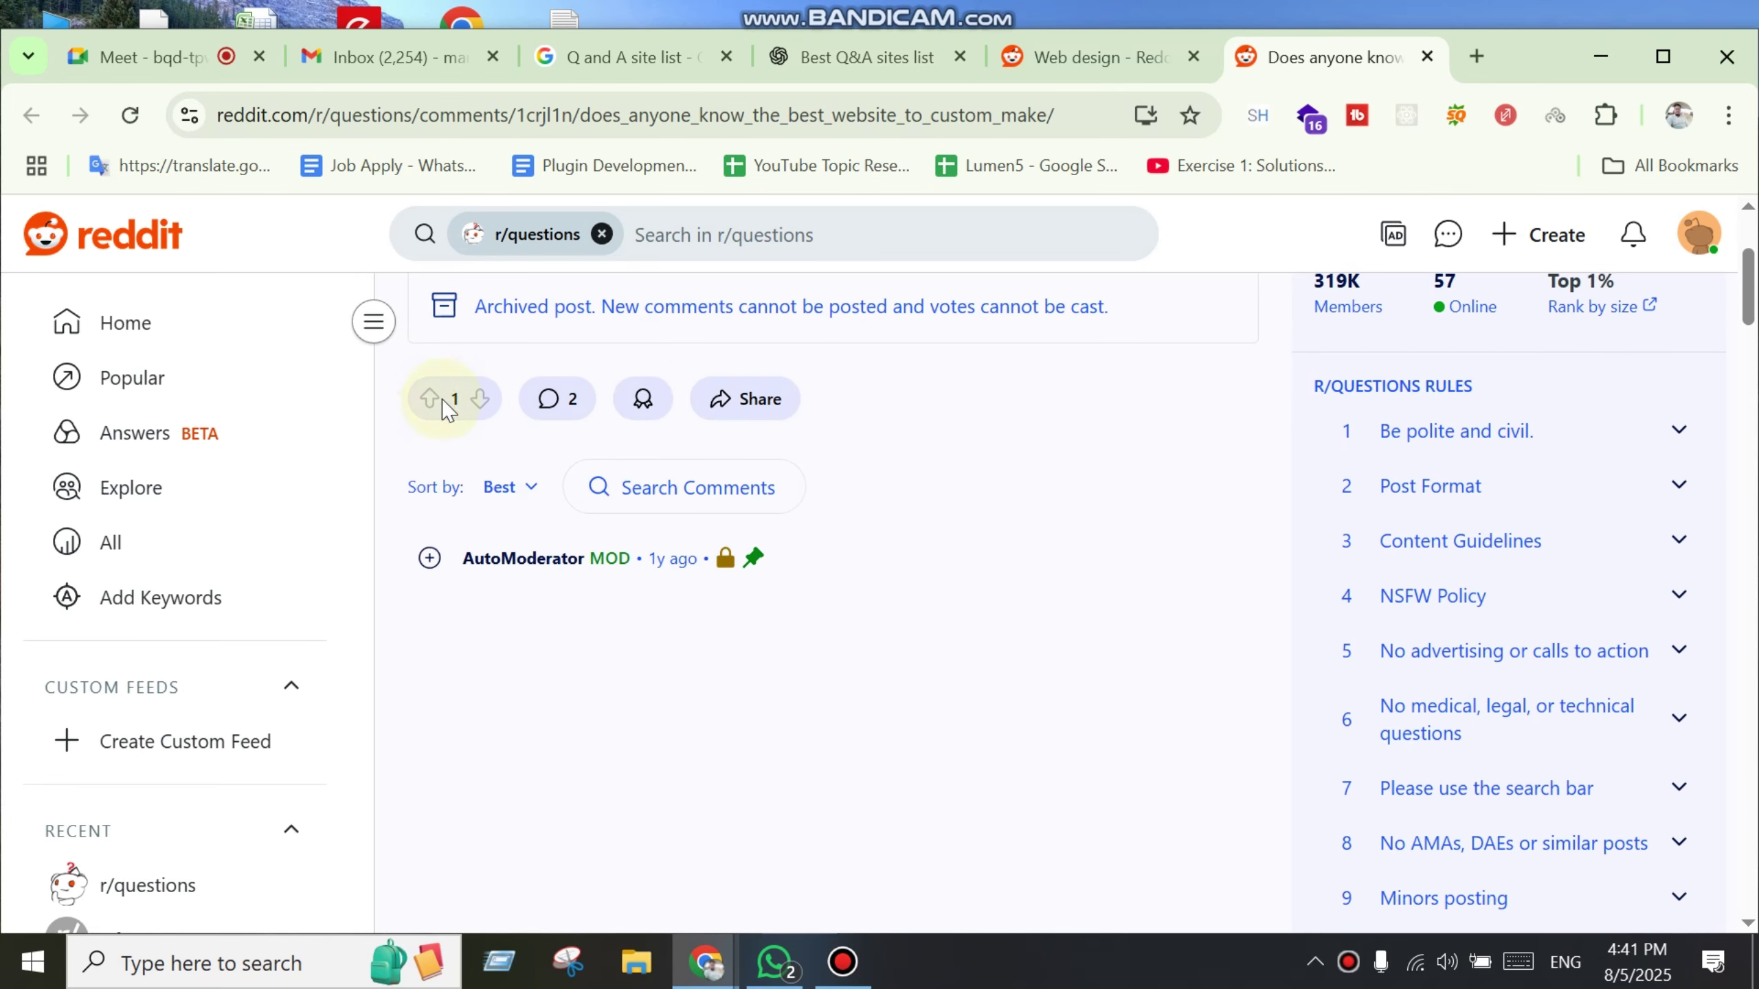
click(566, 414)
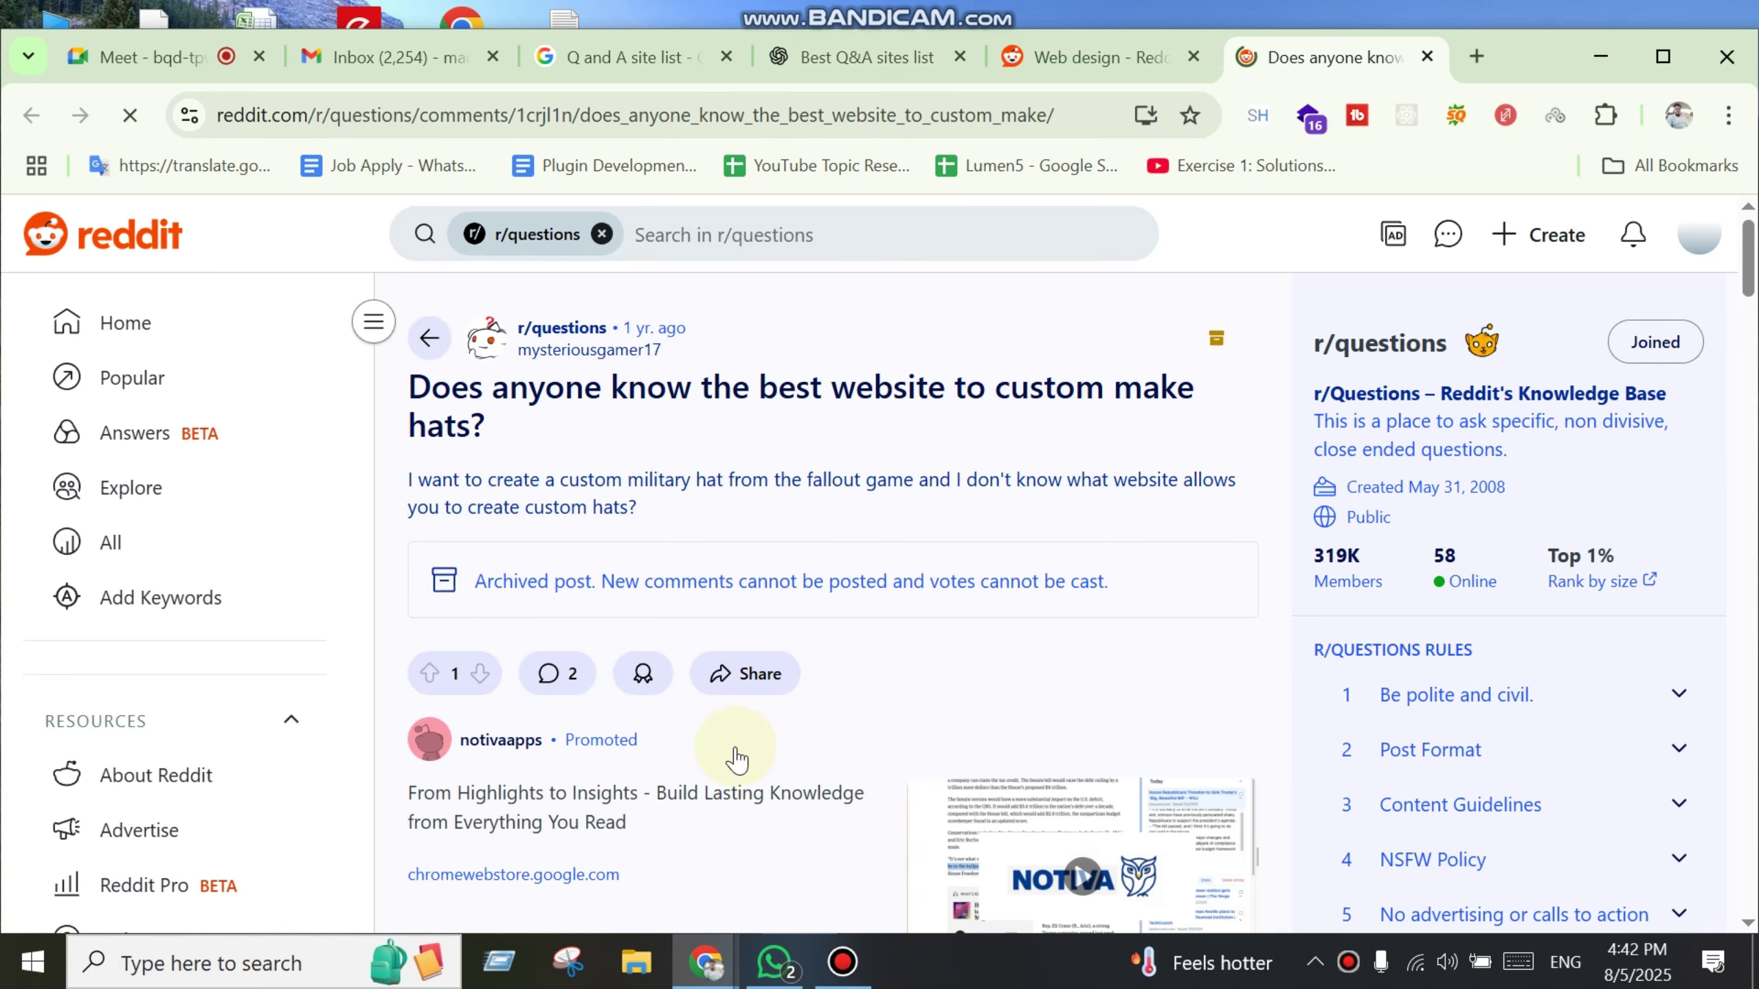
scroll(732, 747, down, 3)
scroll(735, 739, down, 3)
scroll(740, 741, up, 3)
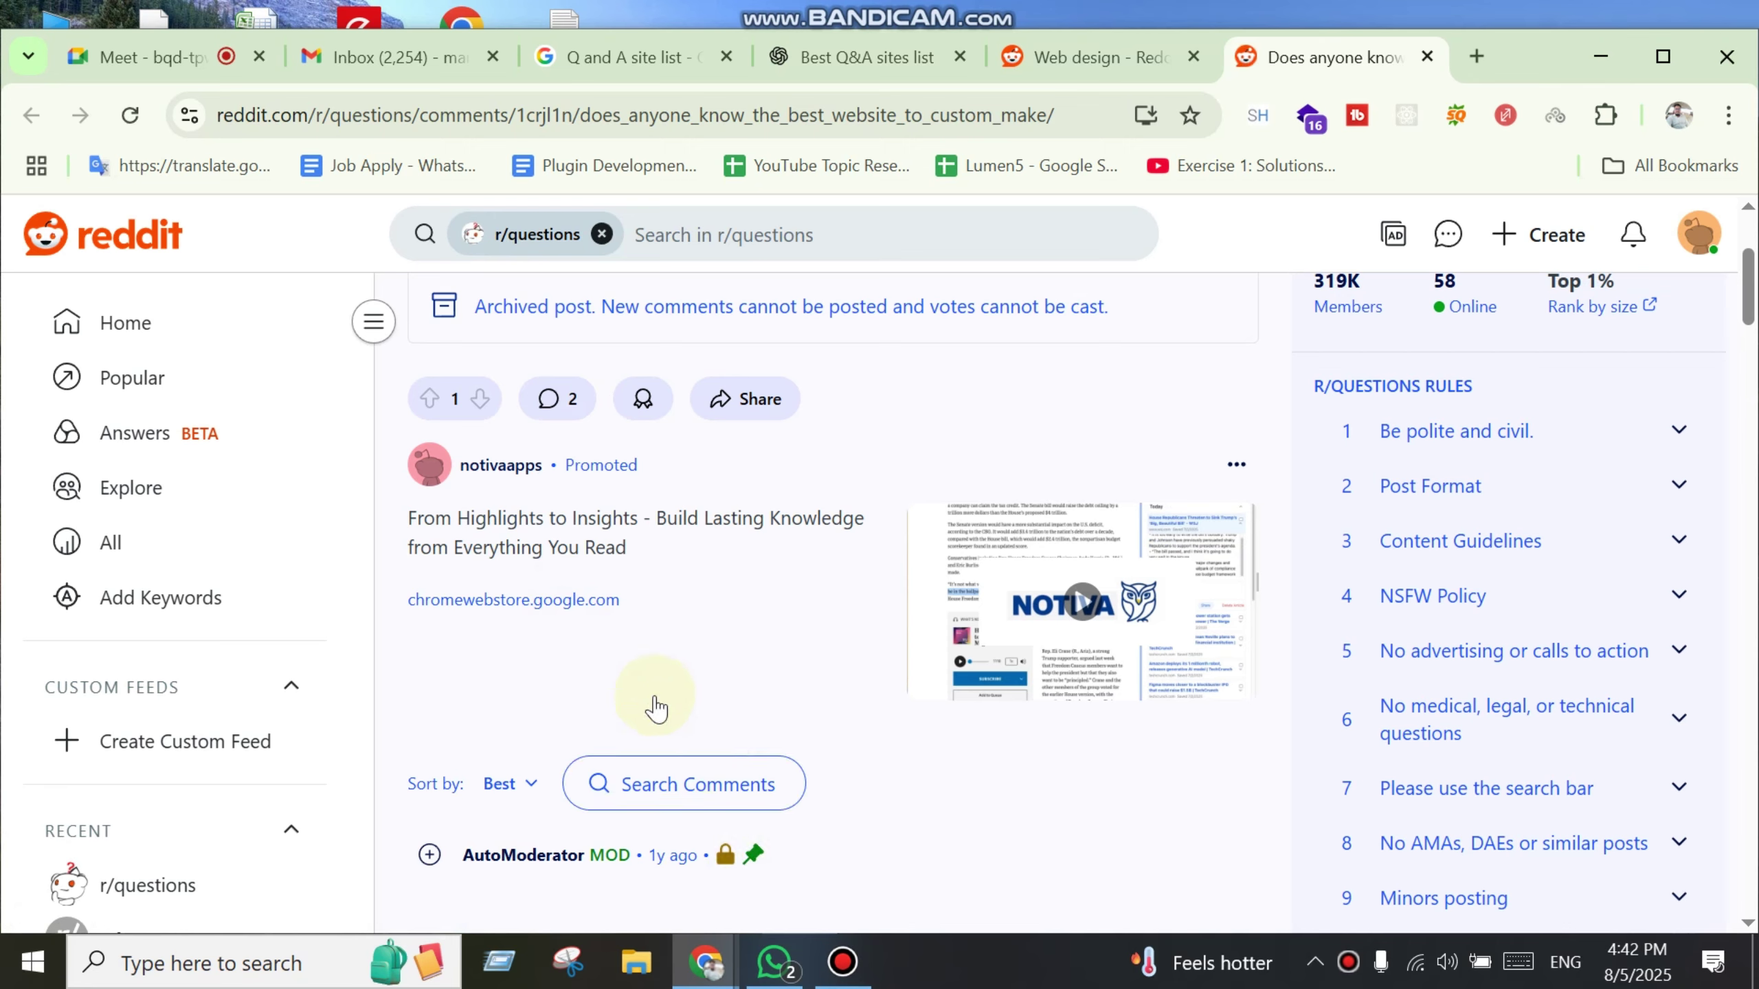
click(550, 409)
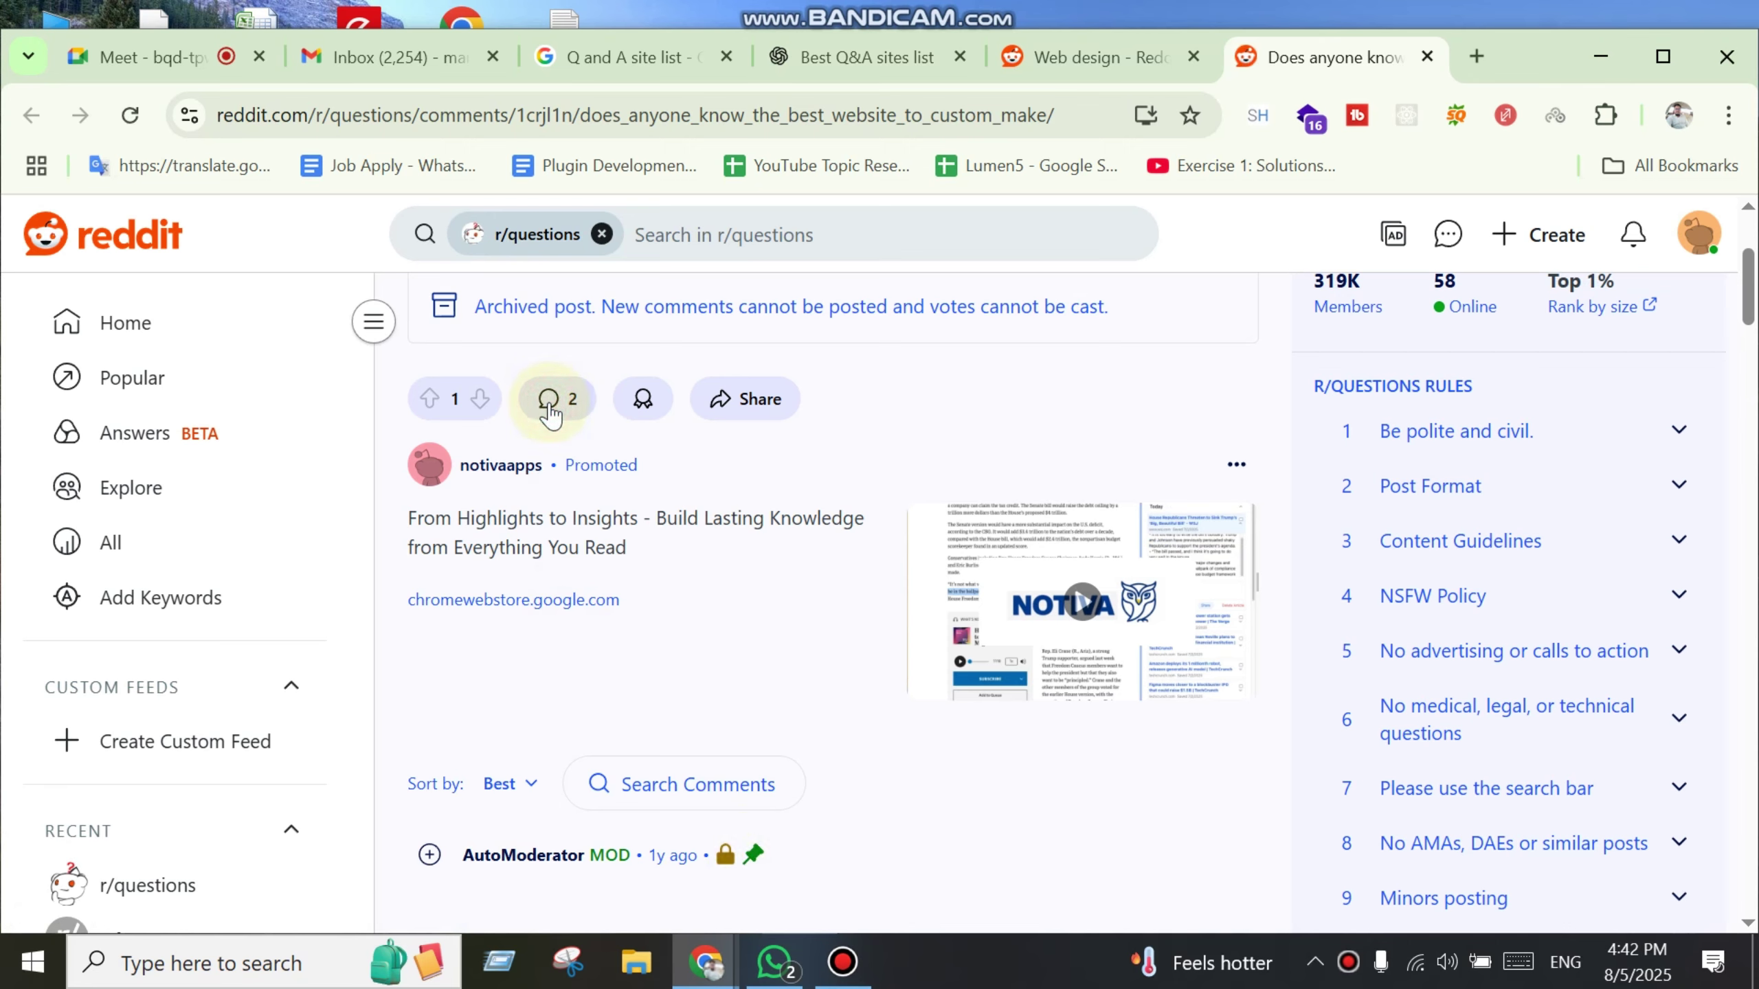
click(550, 409)
click(550, 409)
click(550, 409)
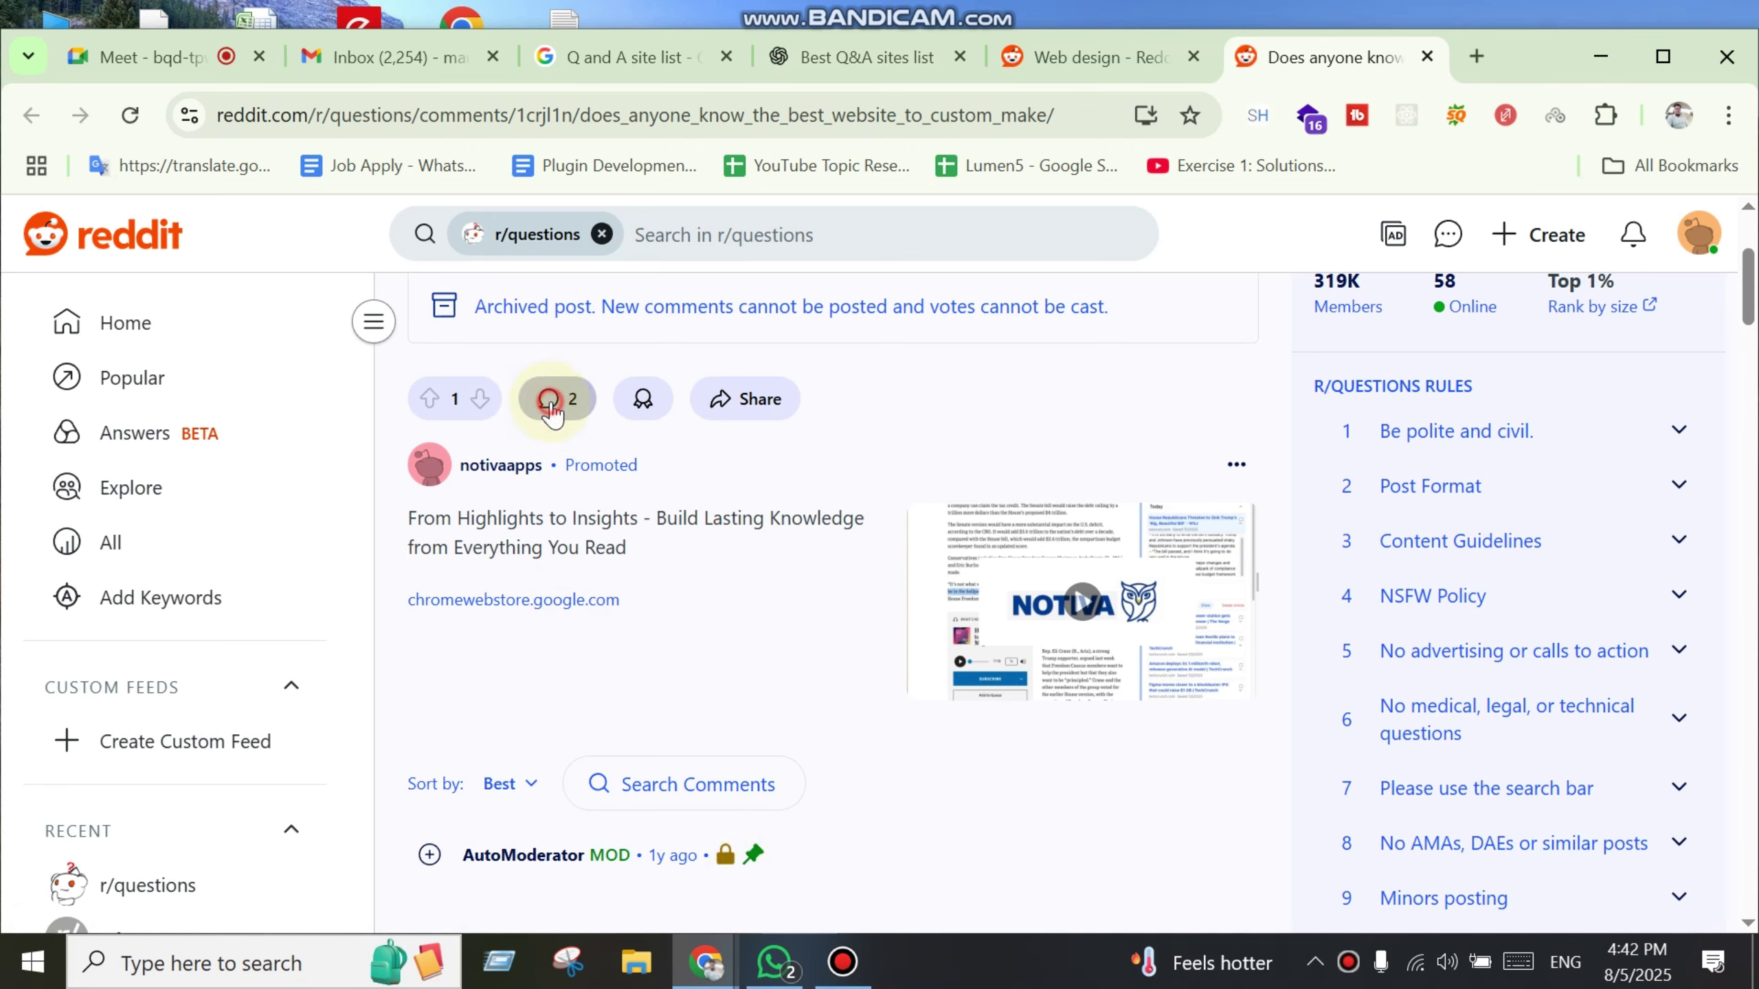
scroll(920, 518, up, 2)
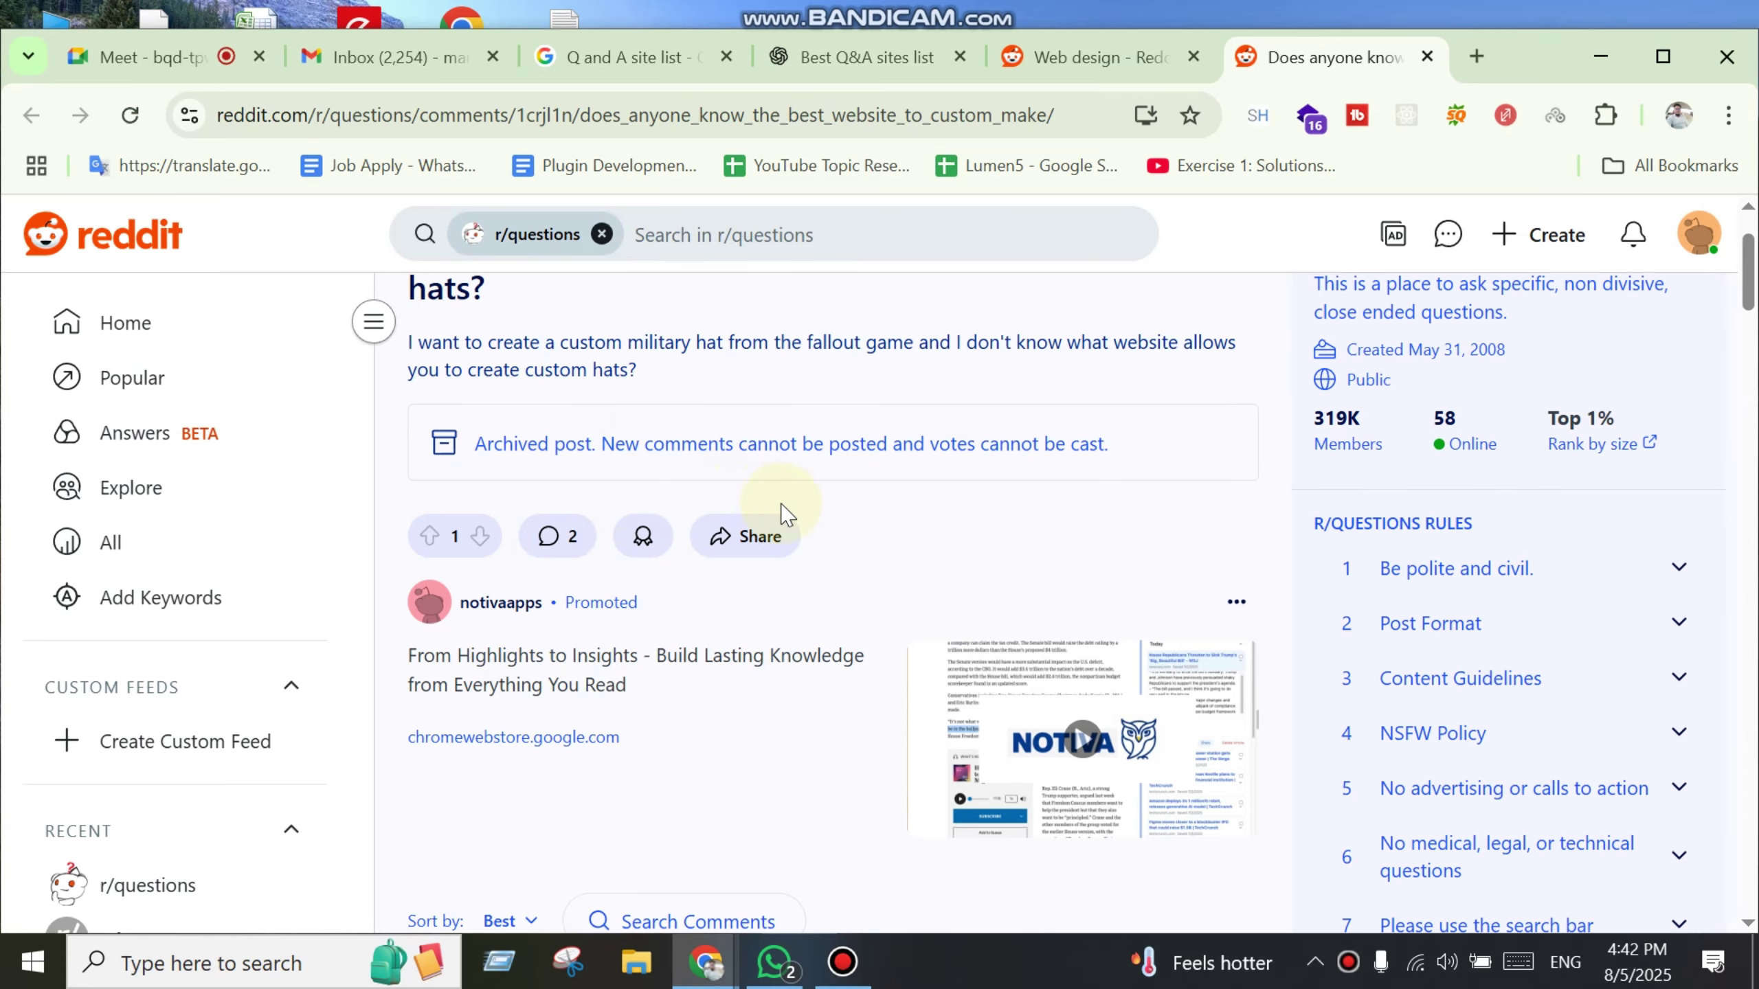
Step: Highlight the archived-post notice, then close the hat post tab
drag(1056, 446, 577, 450)
click(1066, 447)
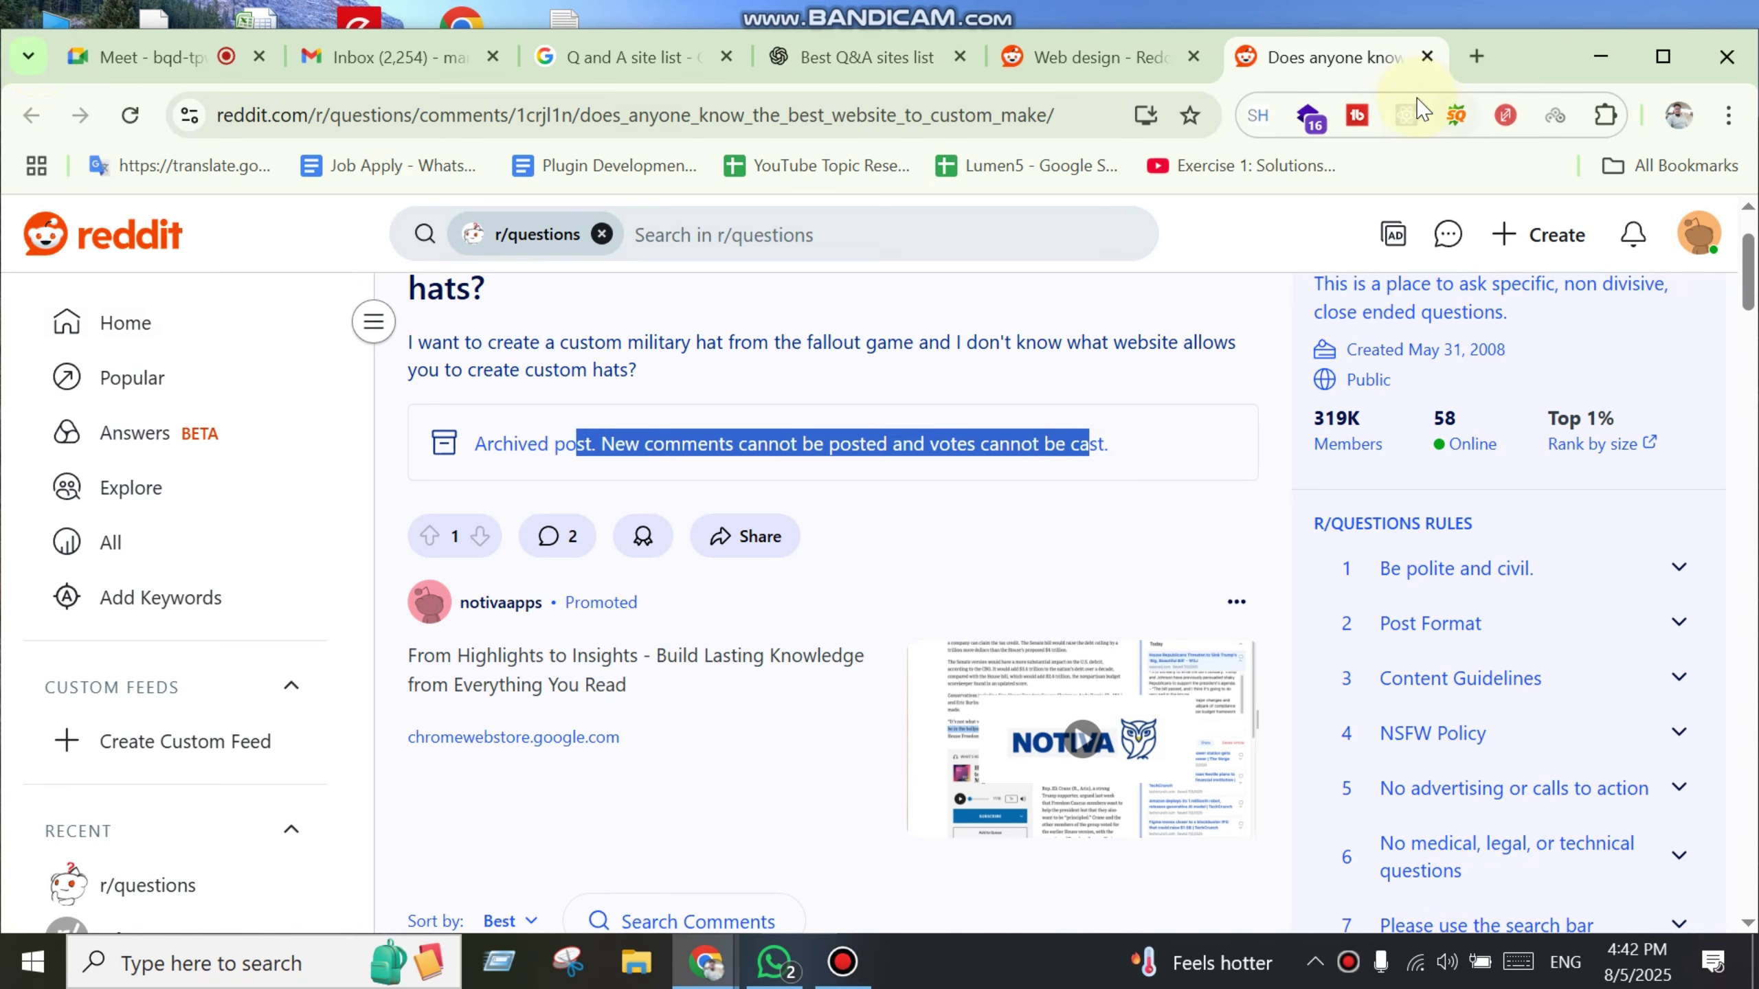
middle_click(1394, 66)
scroll(790, 675, down, 8)
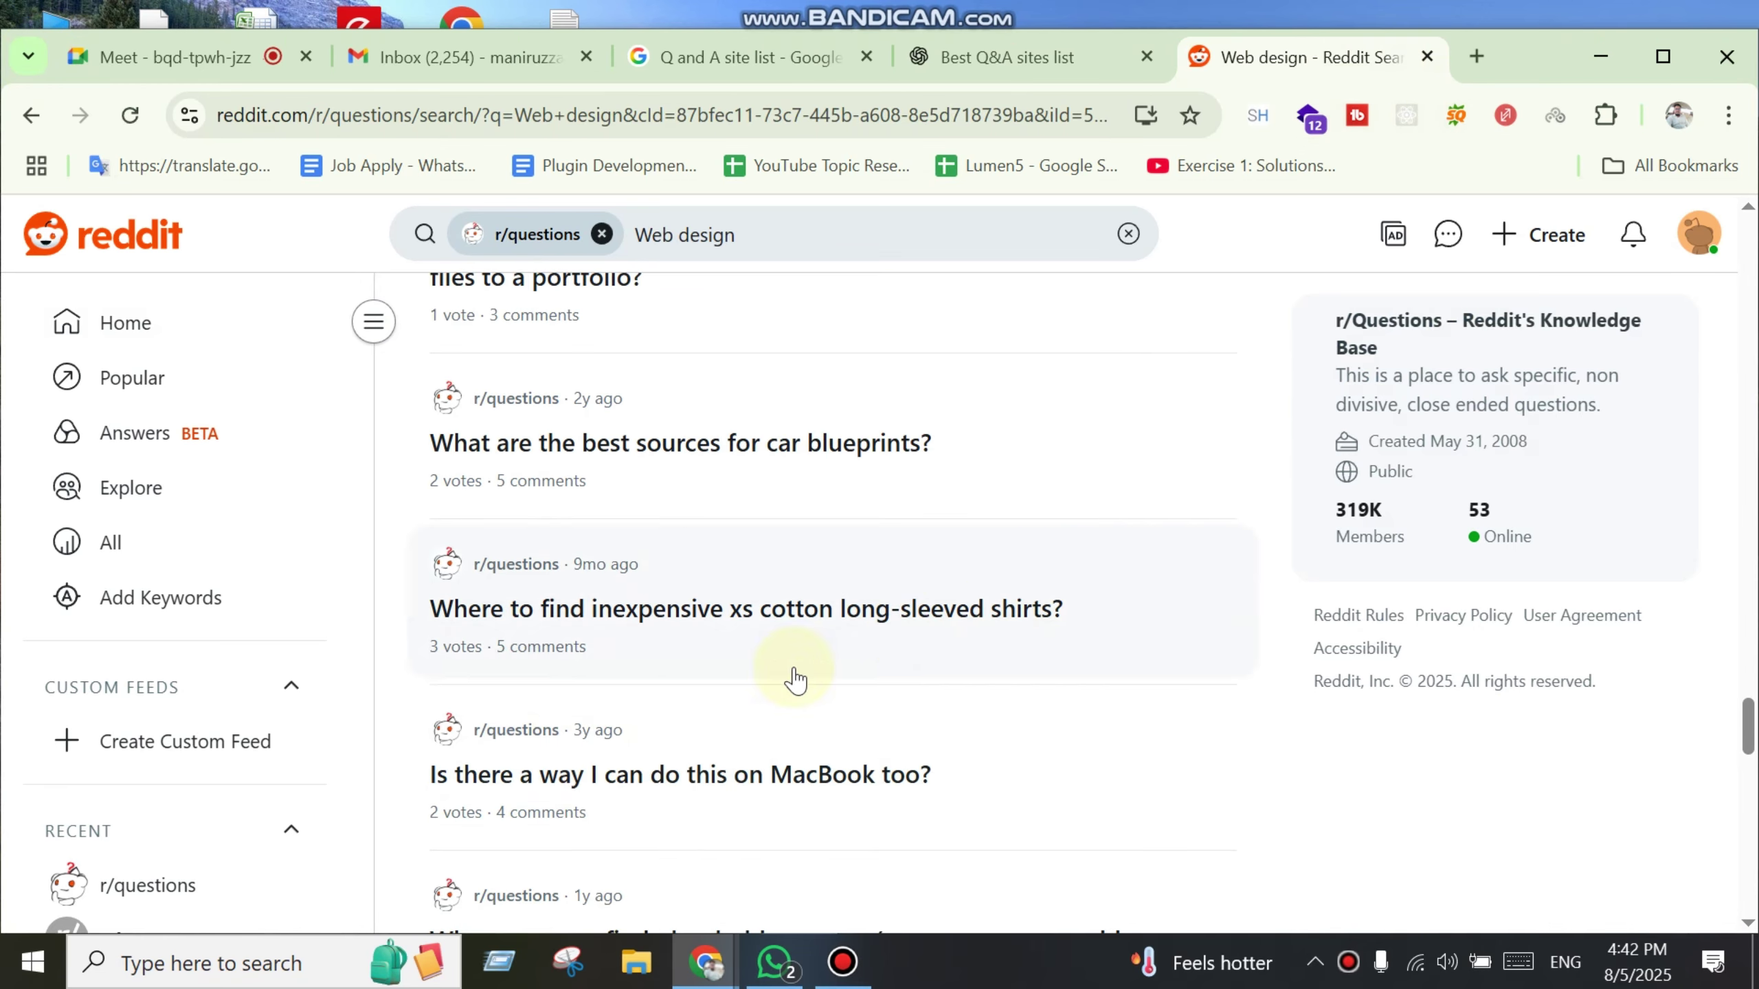
Step: Open the archived cotton shirts post, look at its archived notice, and close it
middle_click(682, 620)
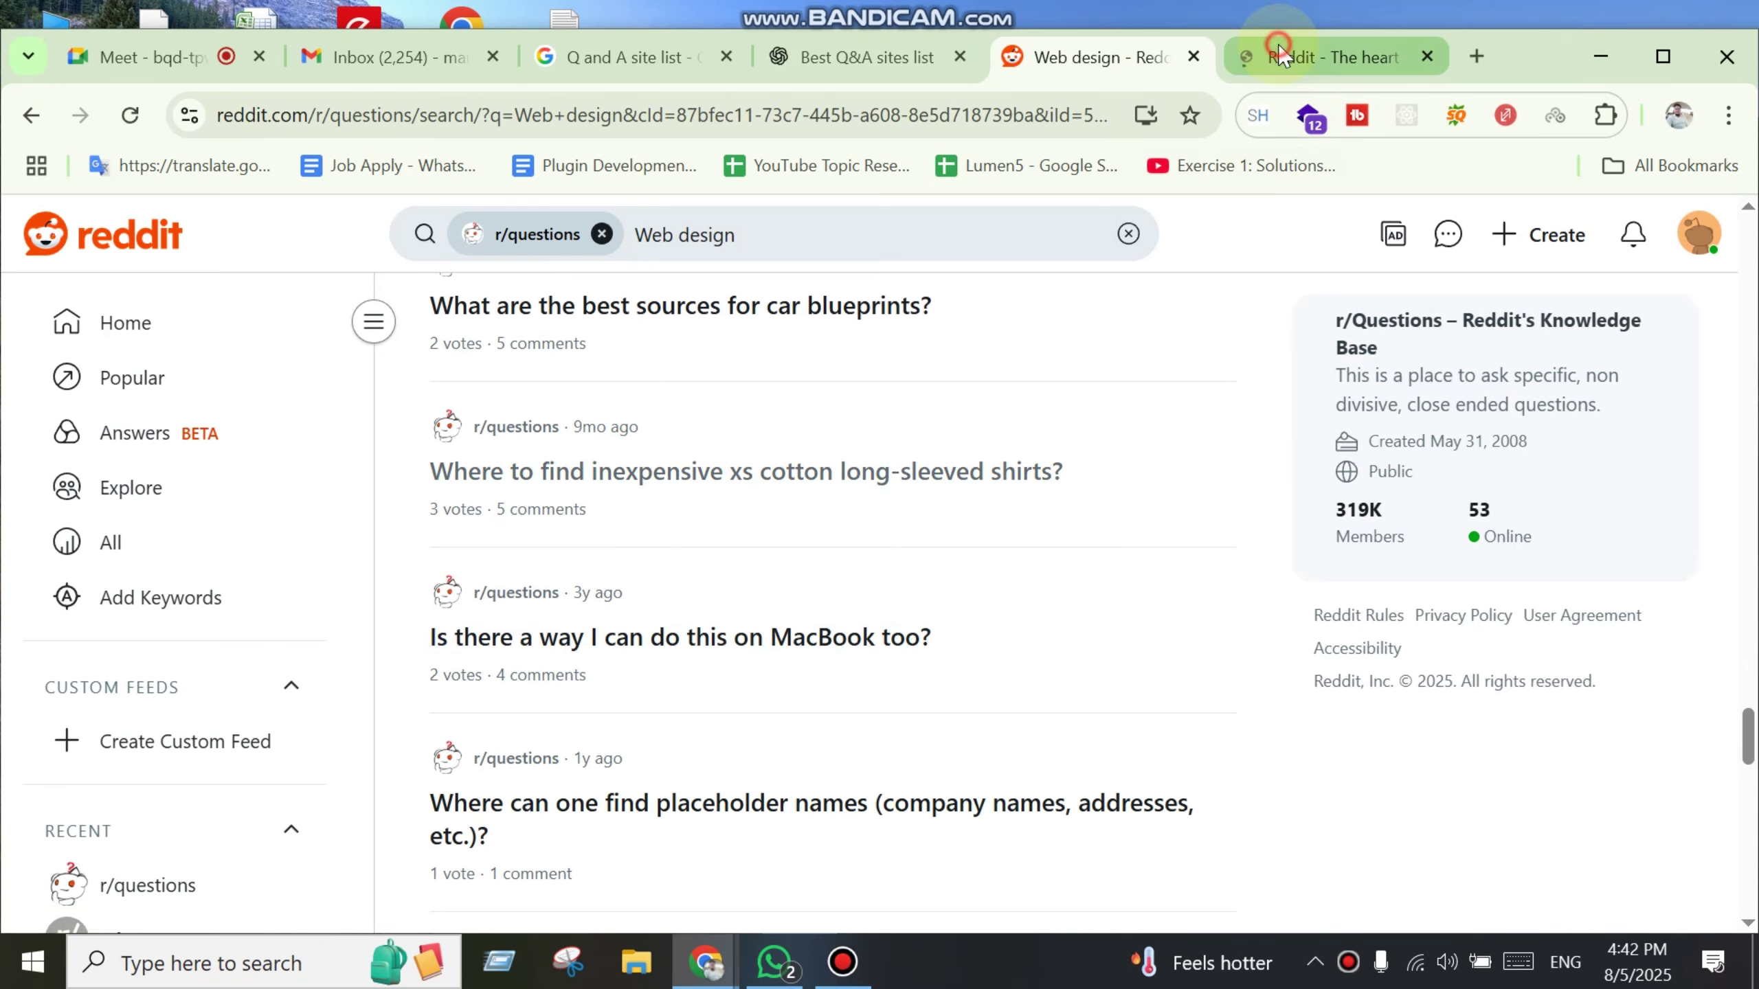
key(ctrl+Tab)
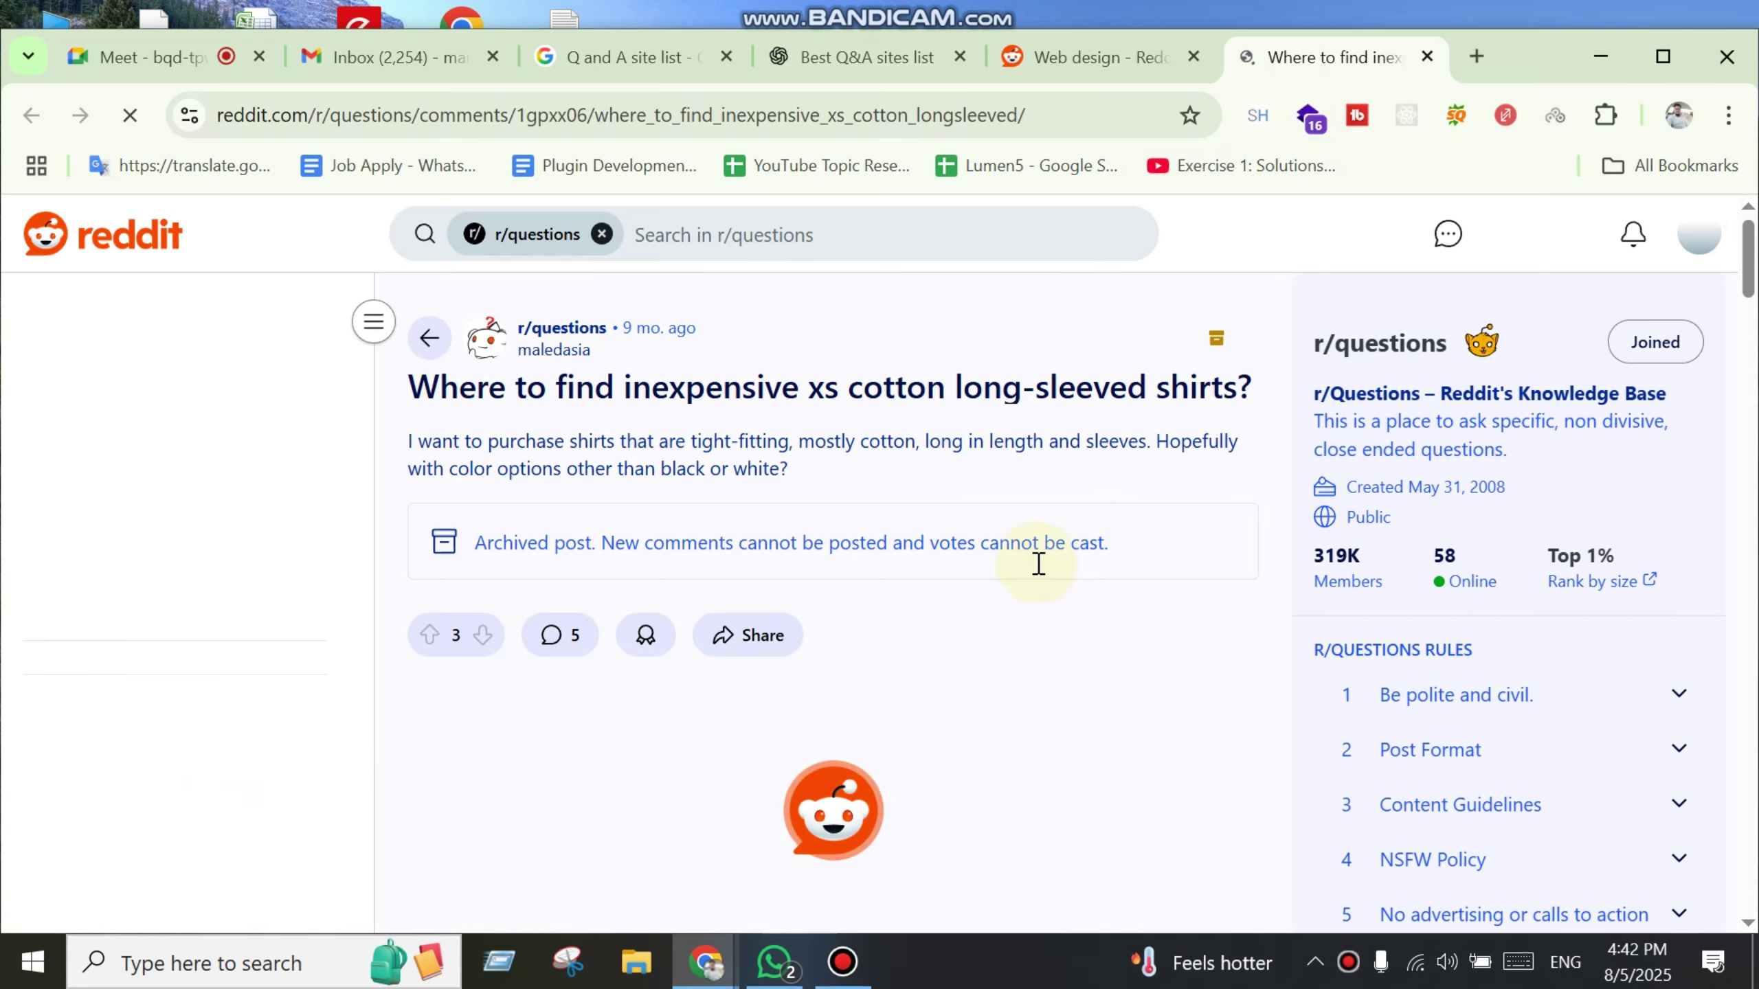
drag(1089, 544, 1056, 544)
drag(599, 553, 528, 548)
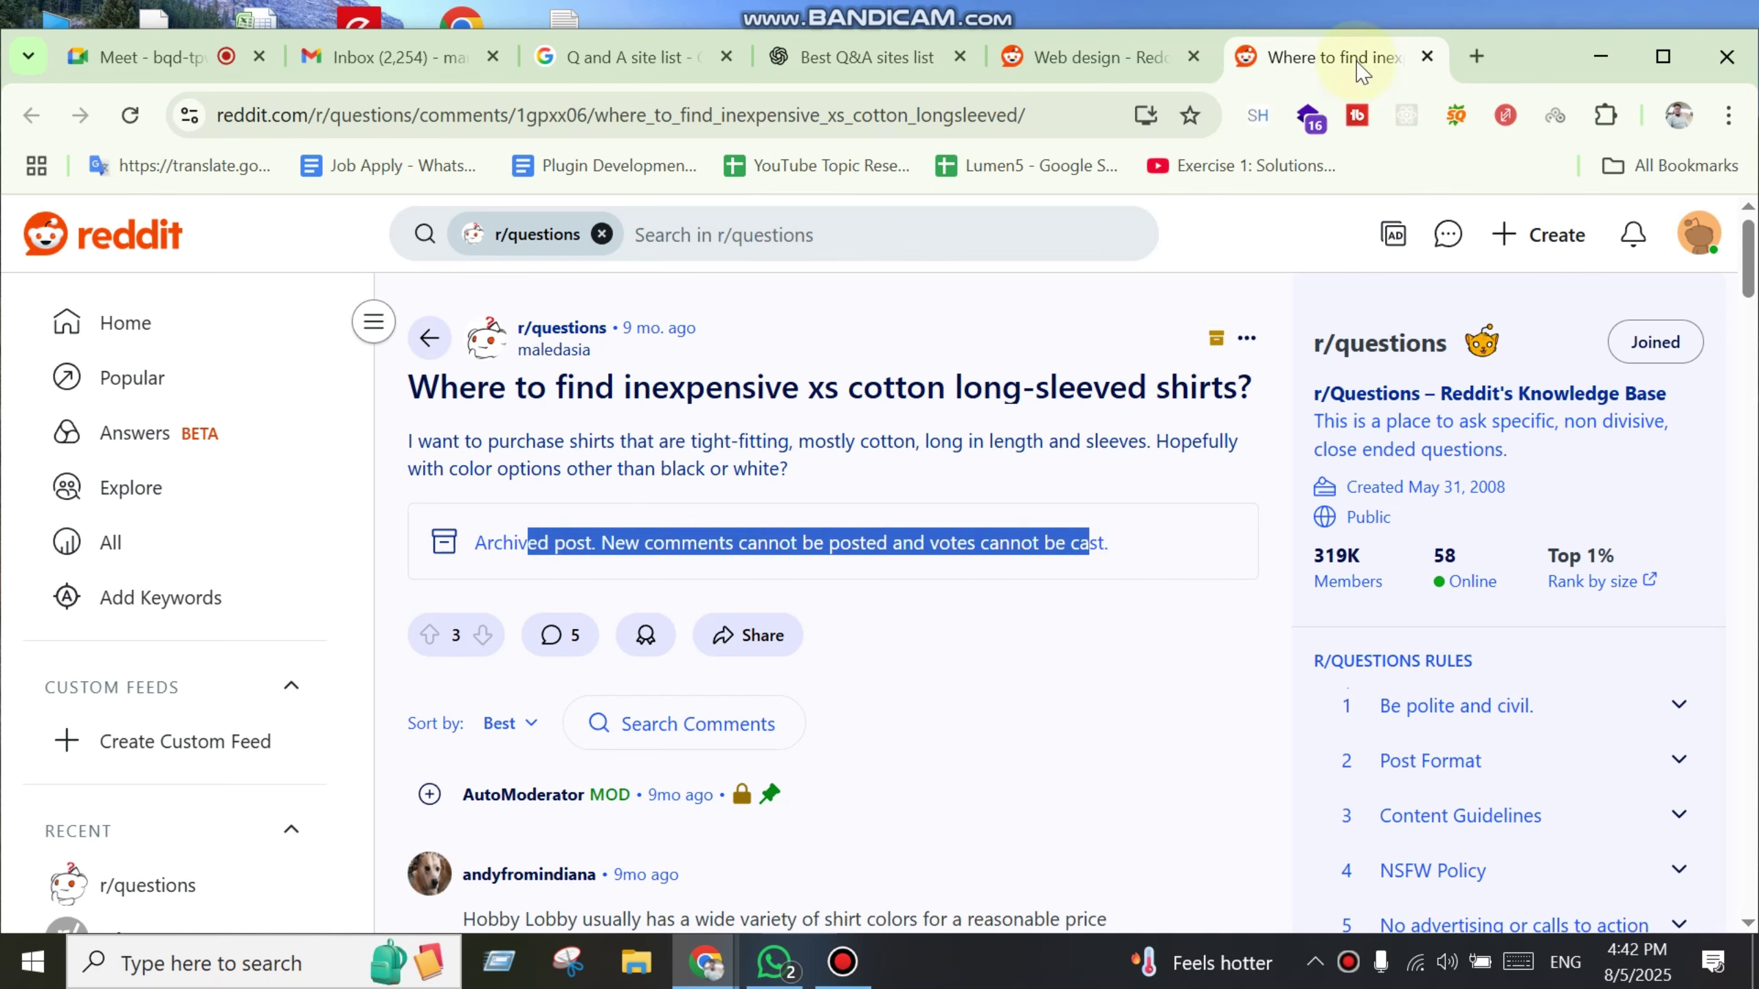
middle_click(1321, 62)
scroll(859, 797, down, 10)
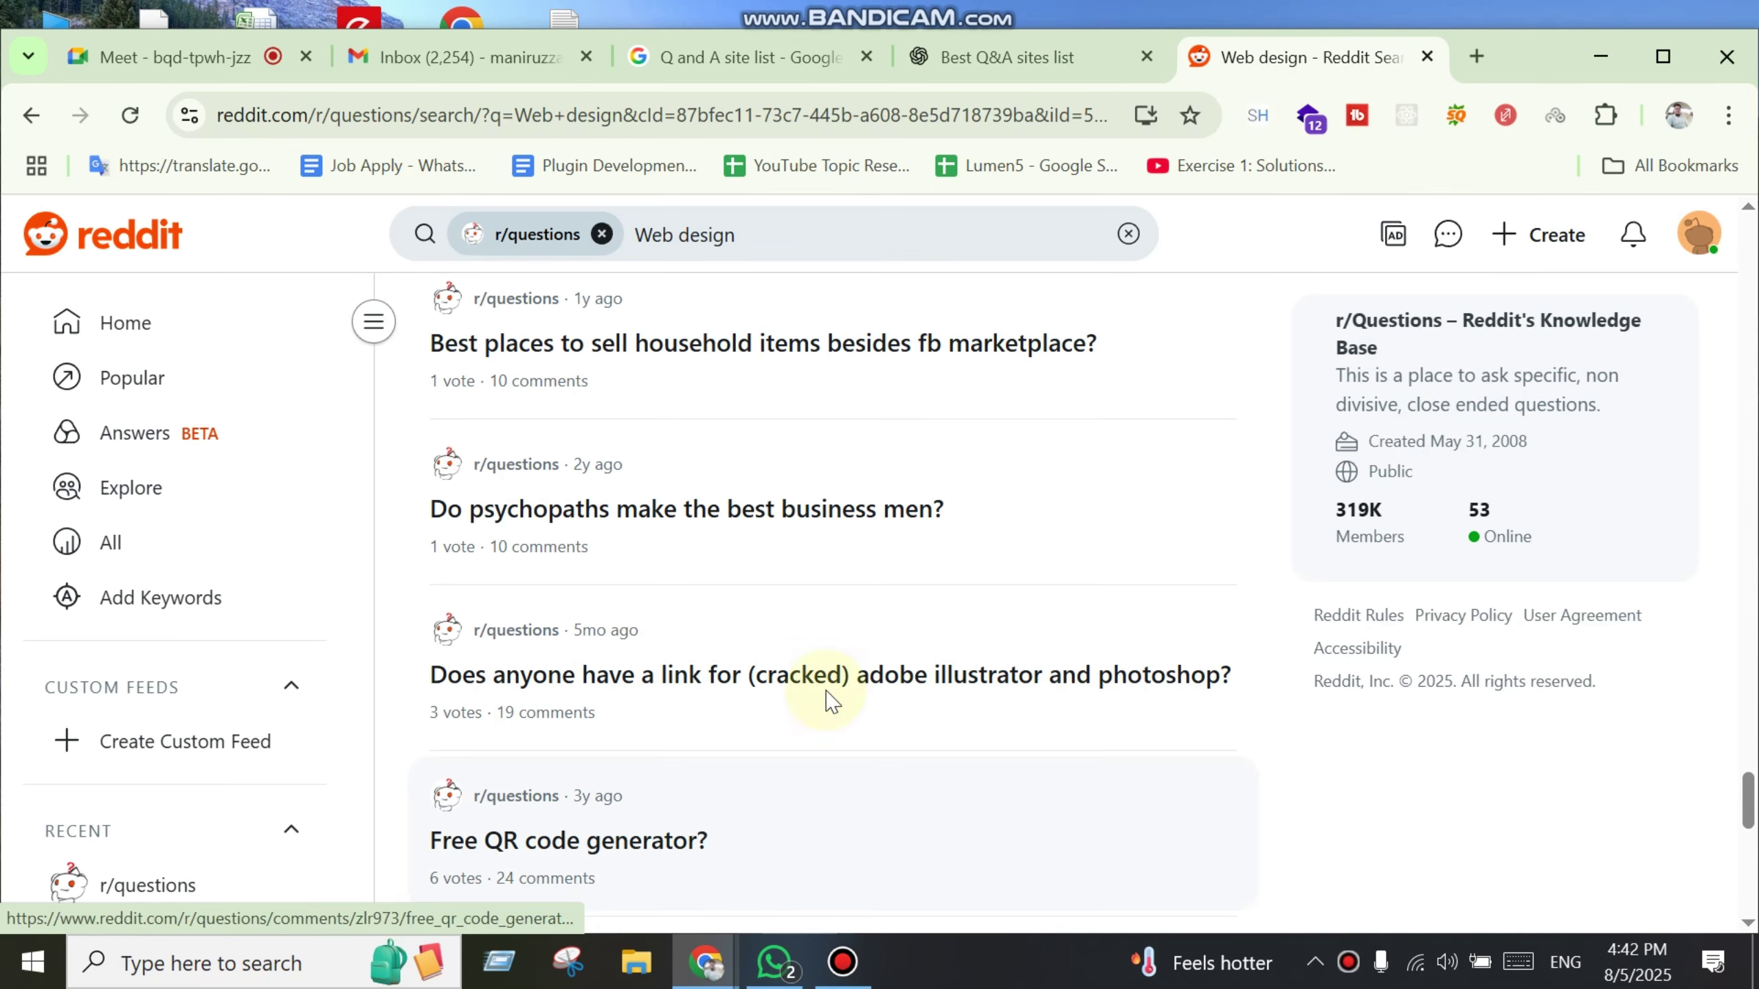
Step: Replace the 'Web design' query and search r/questions for 'Insurance'
click(925, 236)
key(ctrl+a)
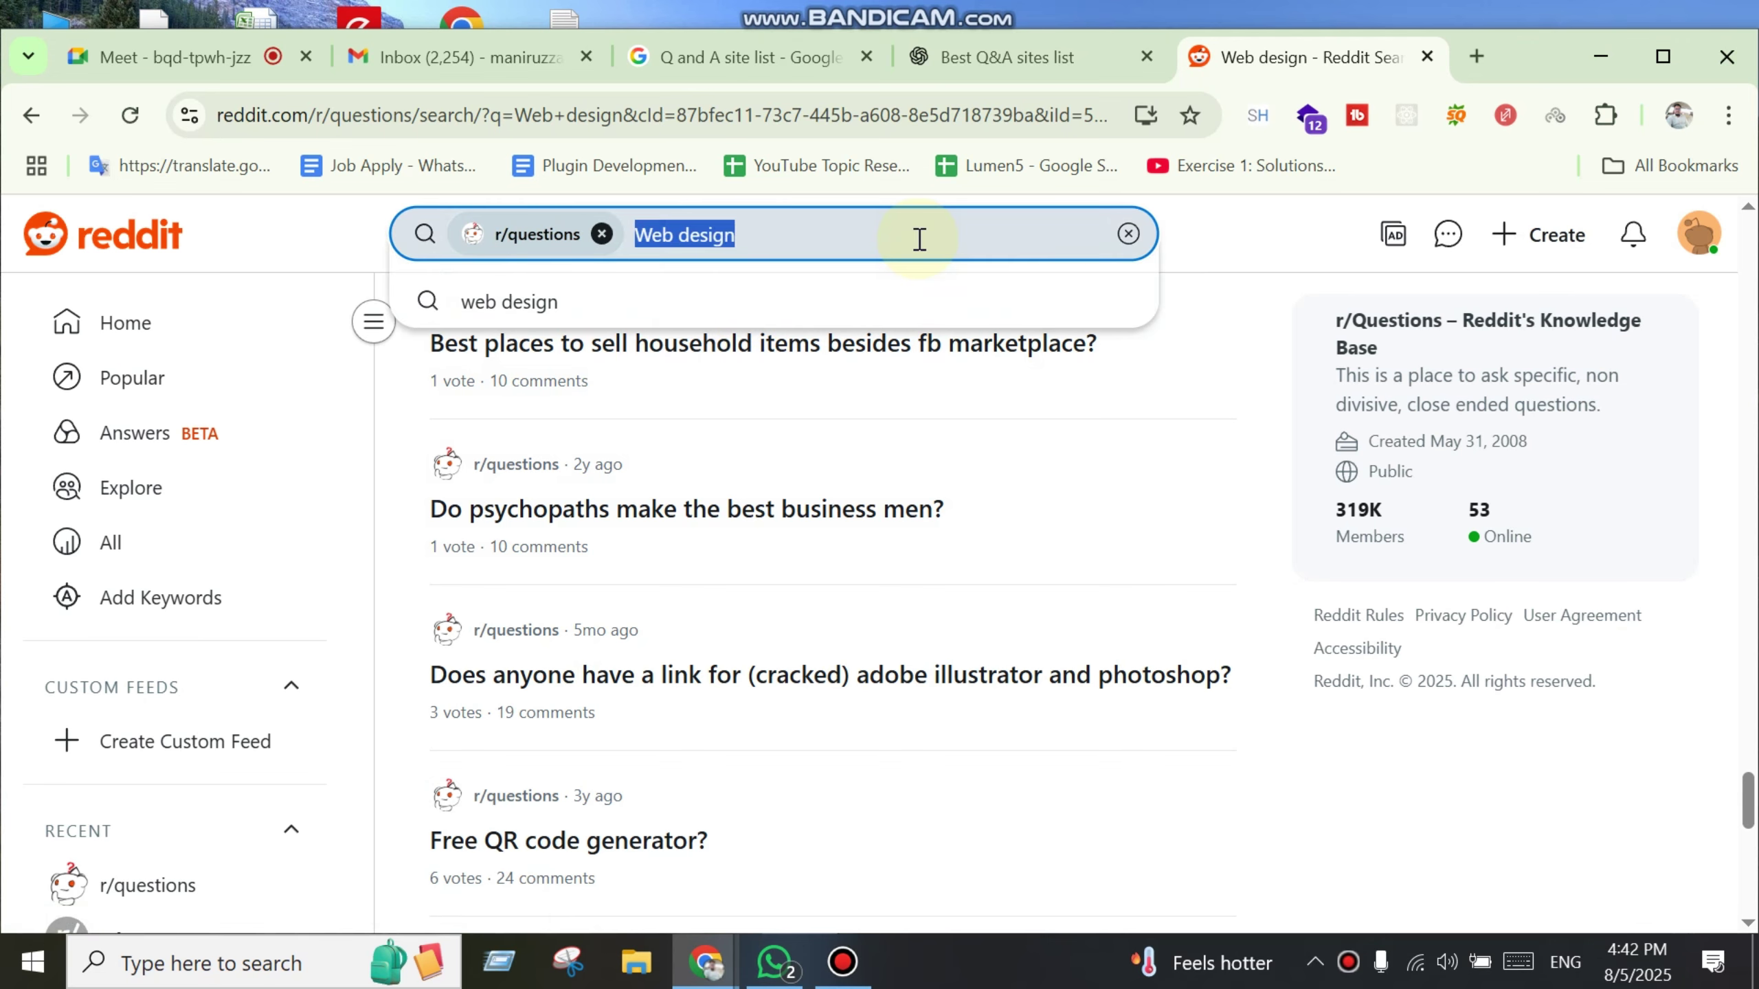
key(BackSpace)
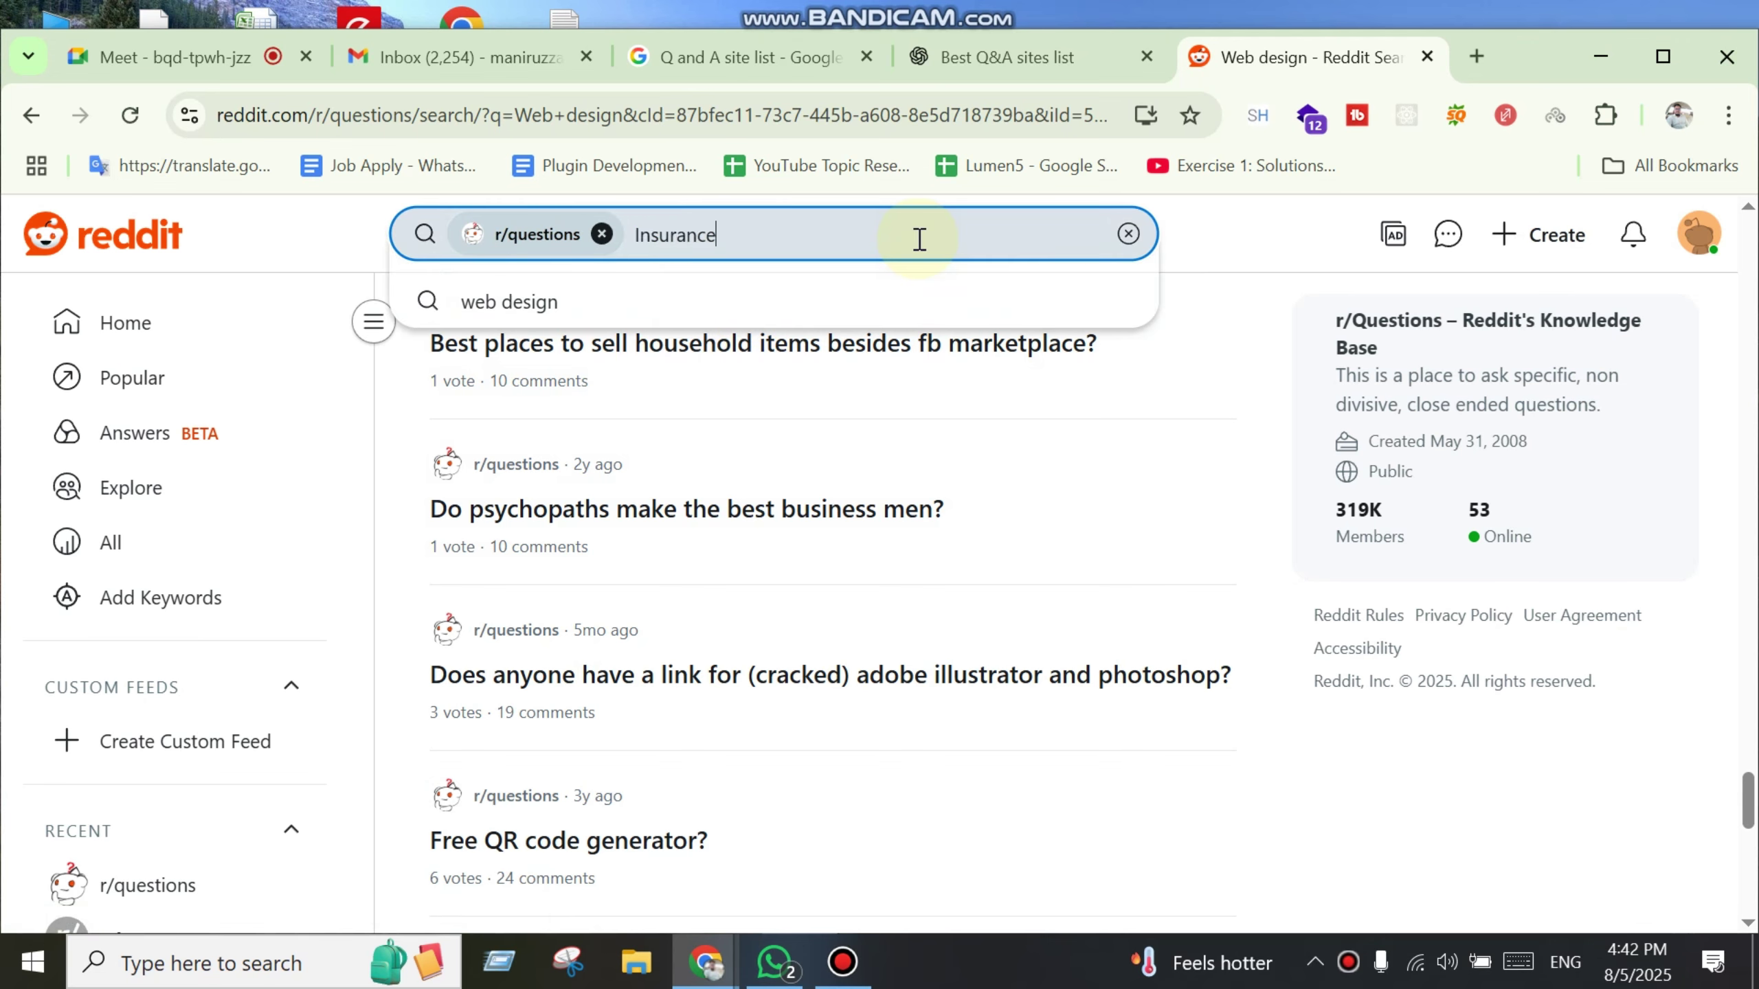
key(Return)
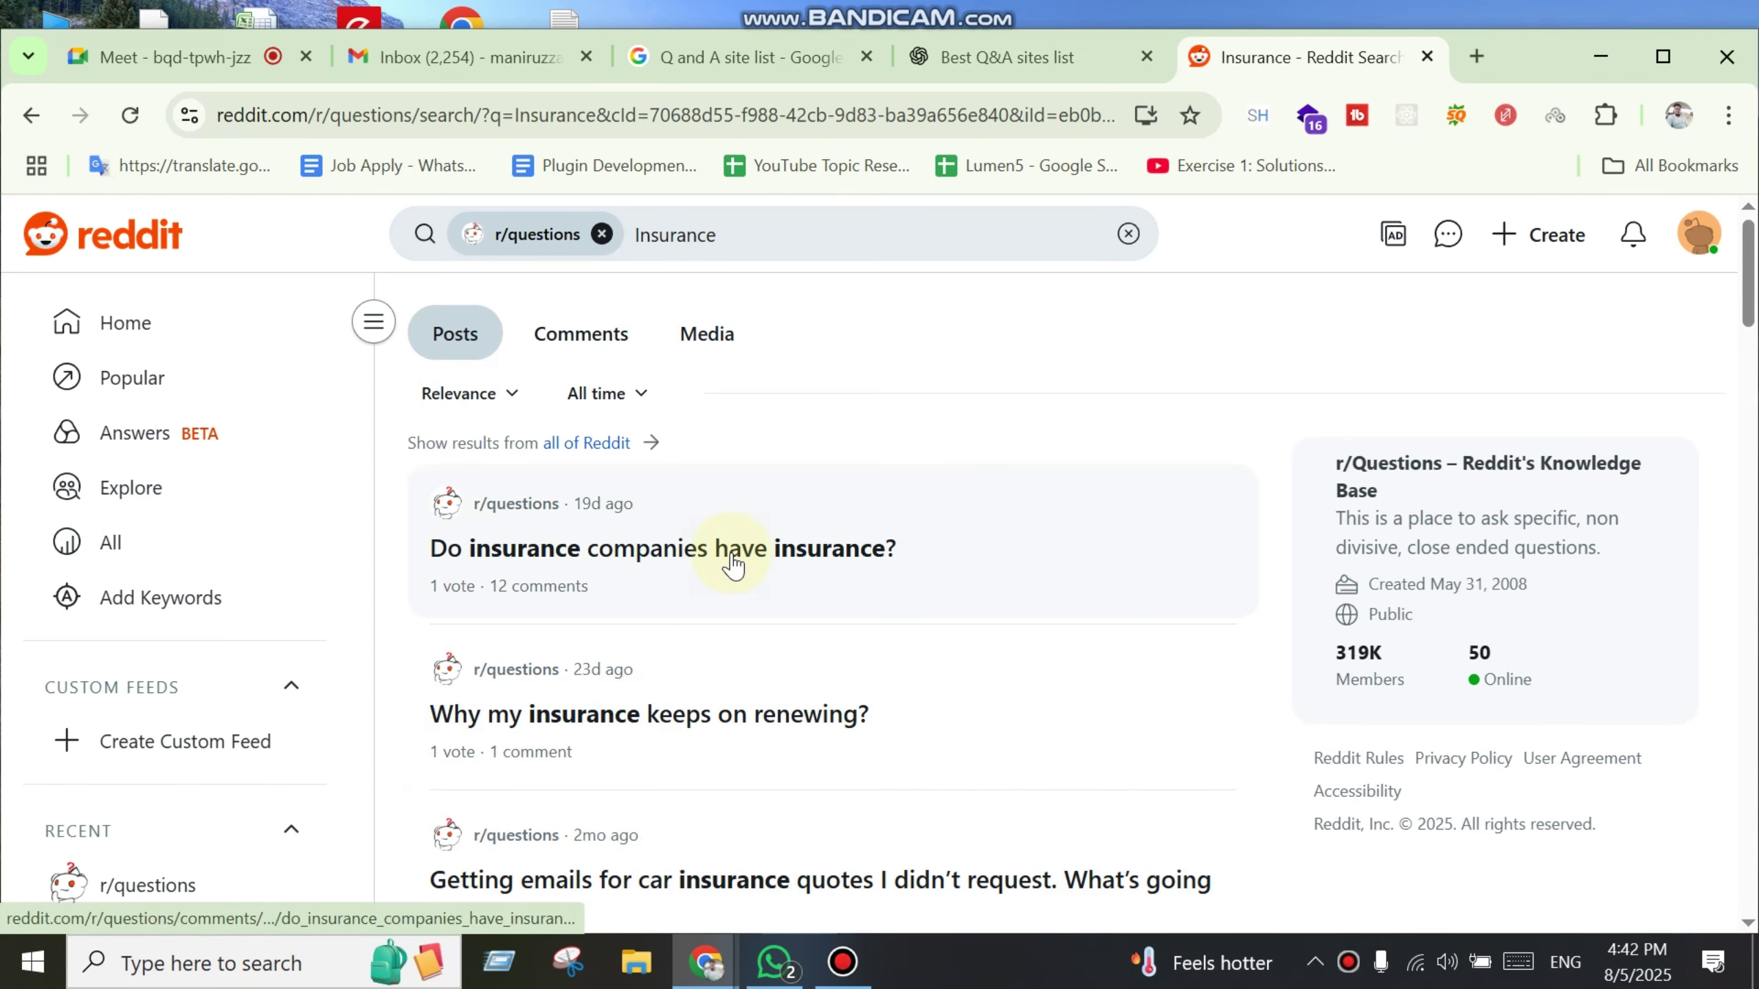
Step: Open 'Do insurance companies have insurance?' in a new tab and select its title and body
middle_click(732, 565)
click(1296, 56)
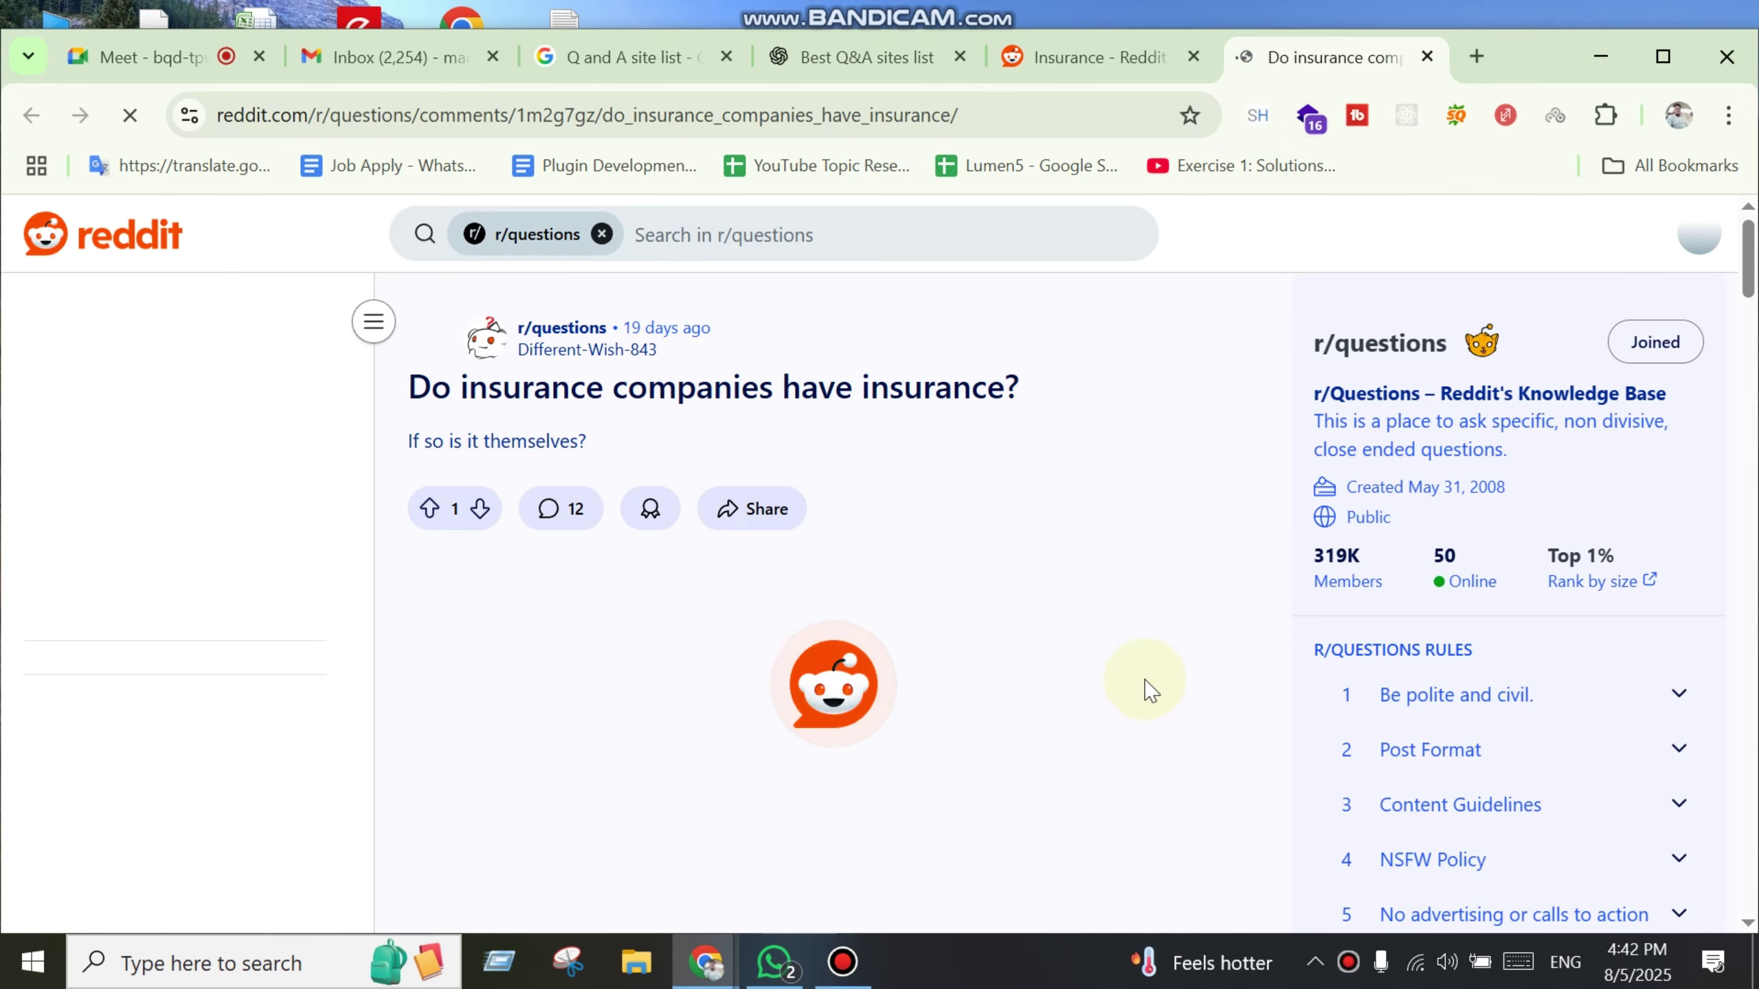
scroll(1076, 693, down, 2)
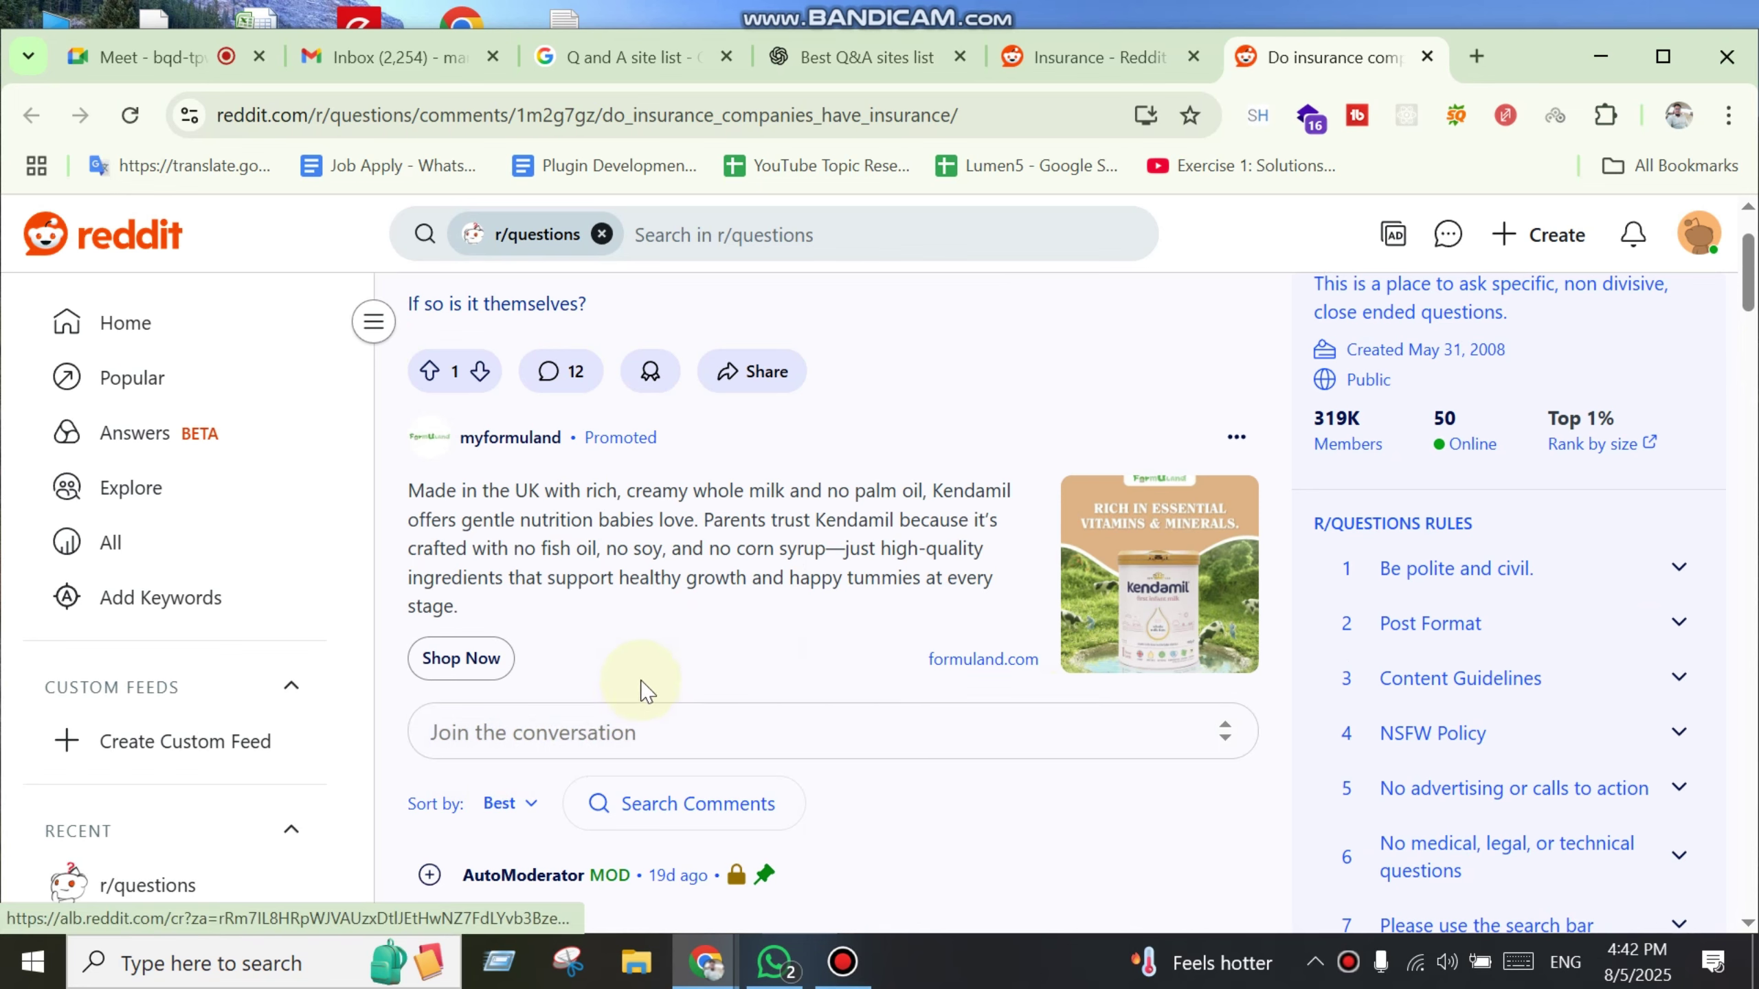
scroll(623, 710, up, 2)
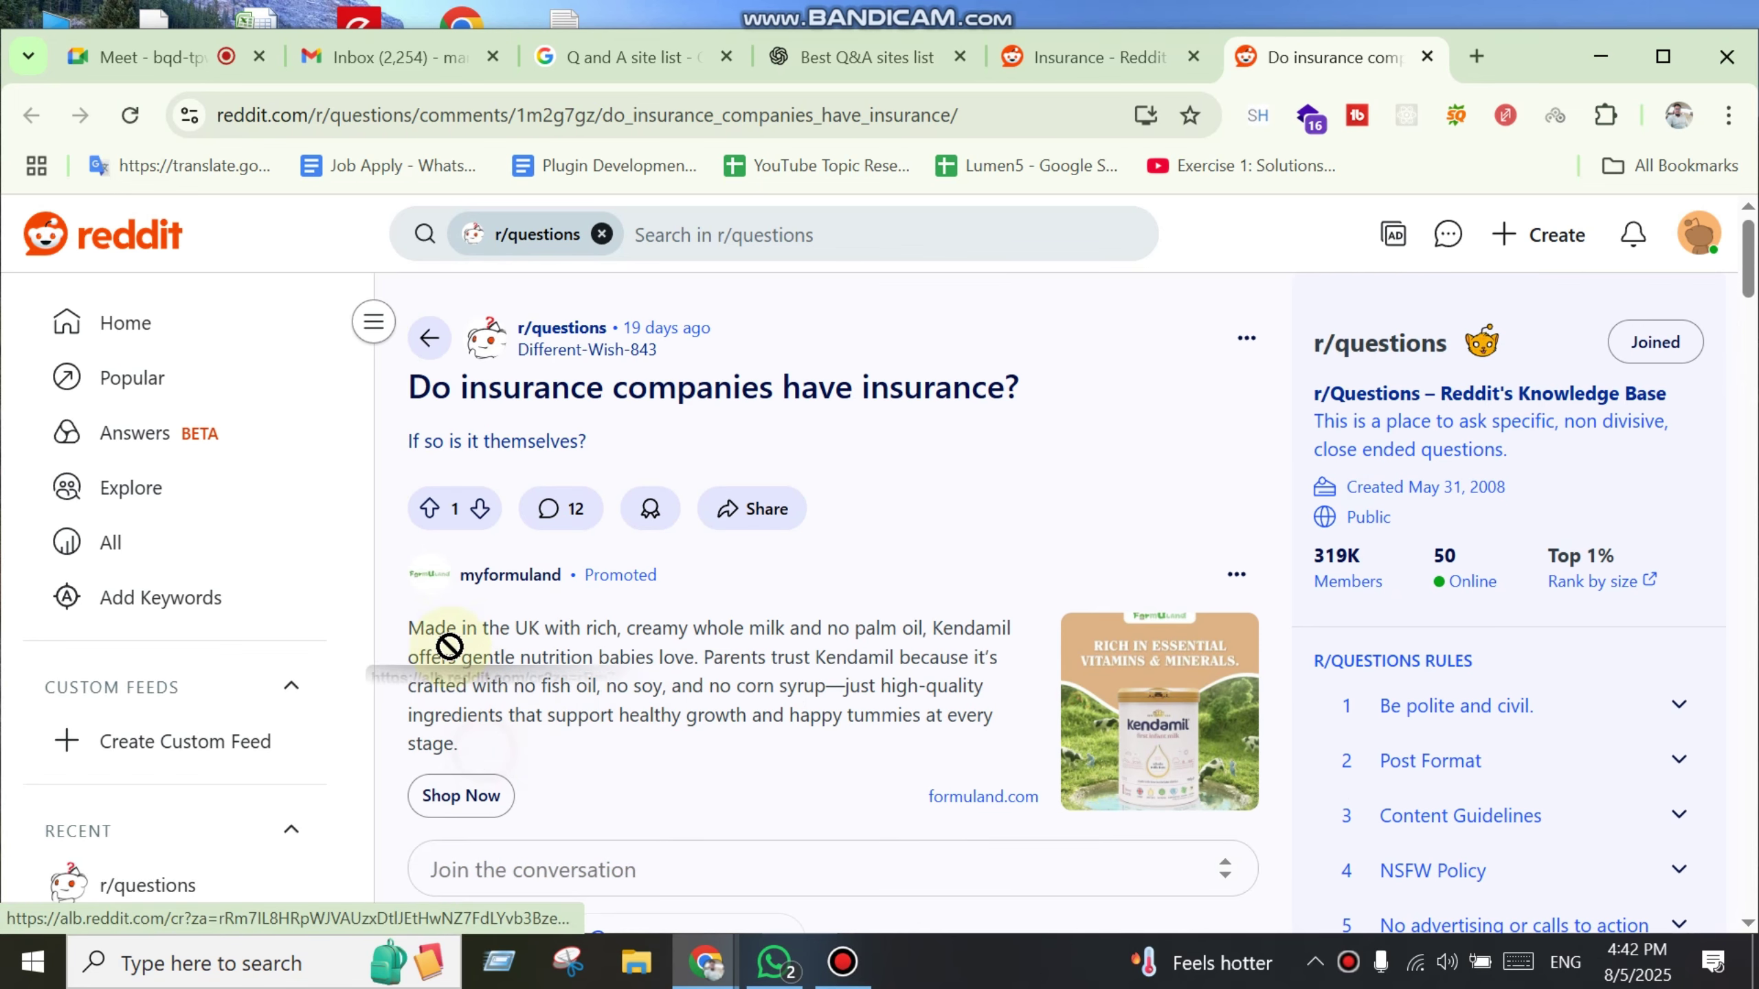
drag(416, 384, 601, 812)
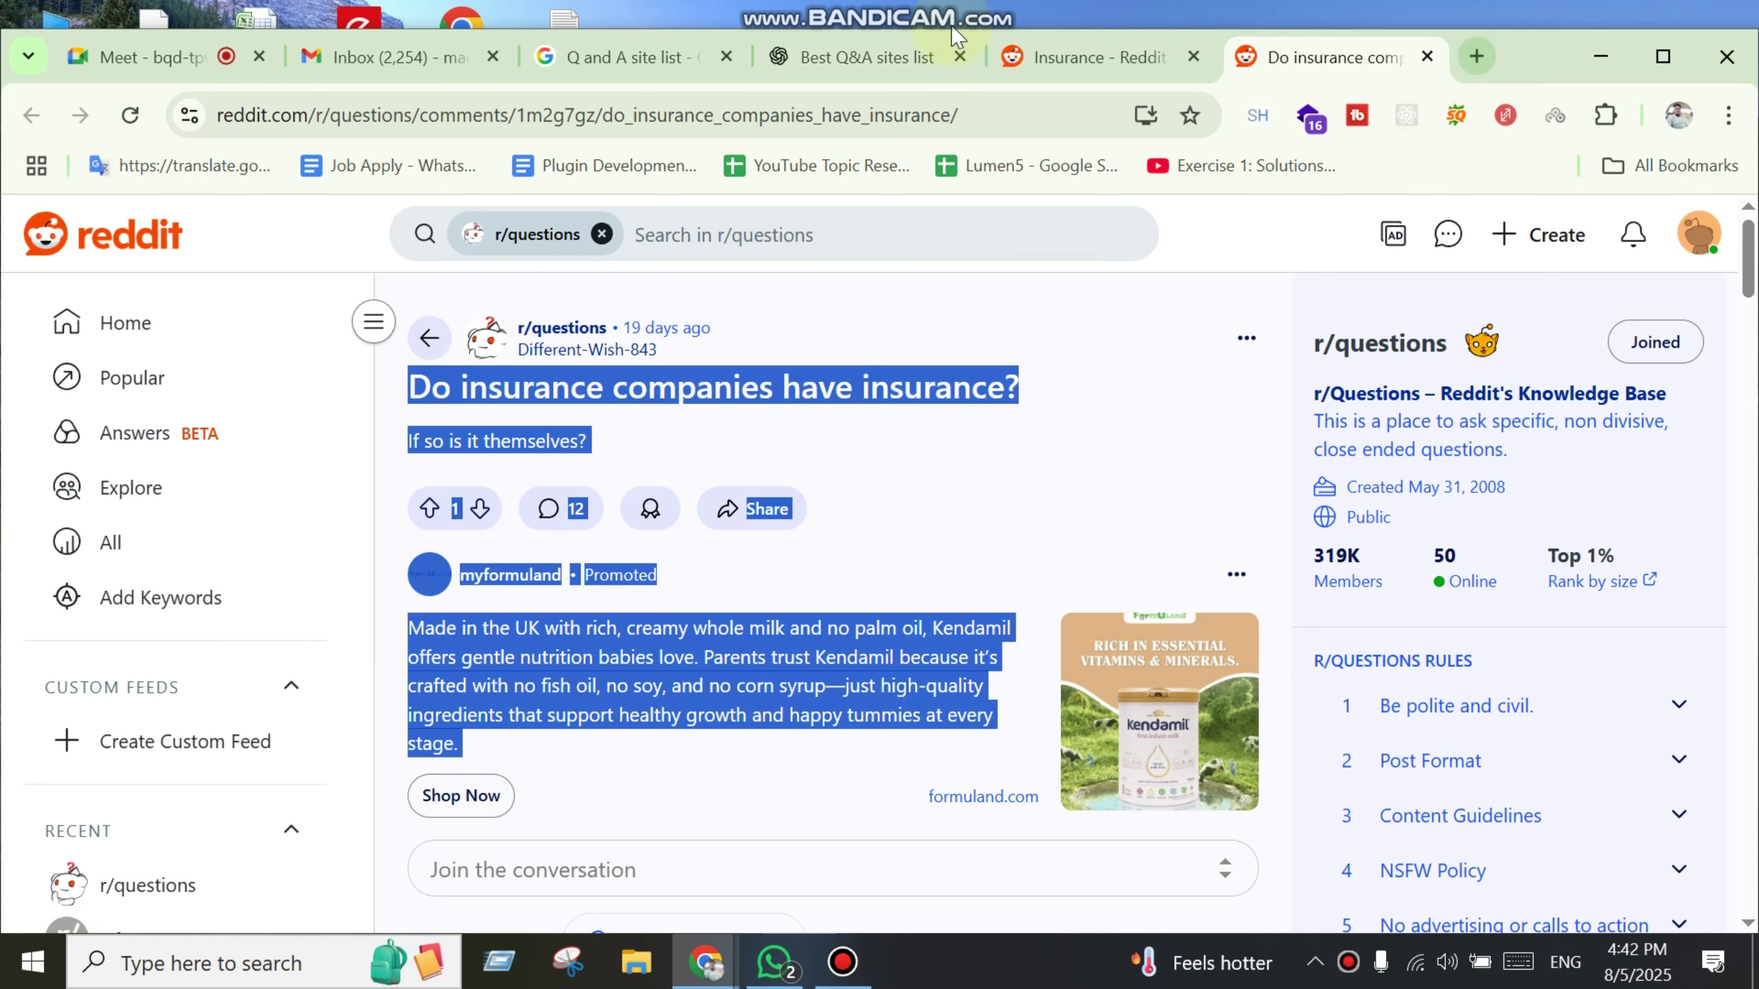
Step: In a fresh ChatGPT chat, request an answer that focuses on the company DirectInsureance
click(831, 66)
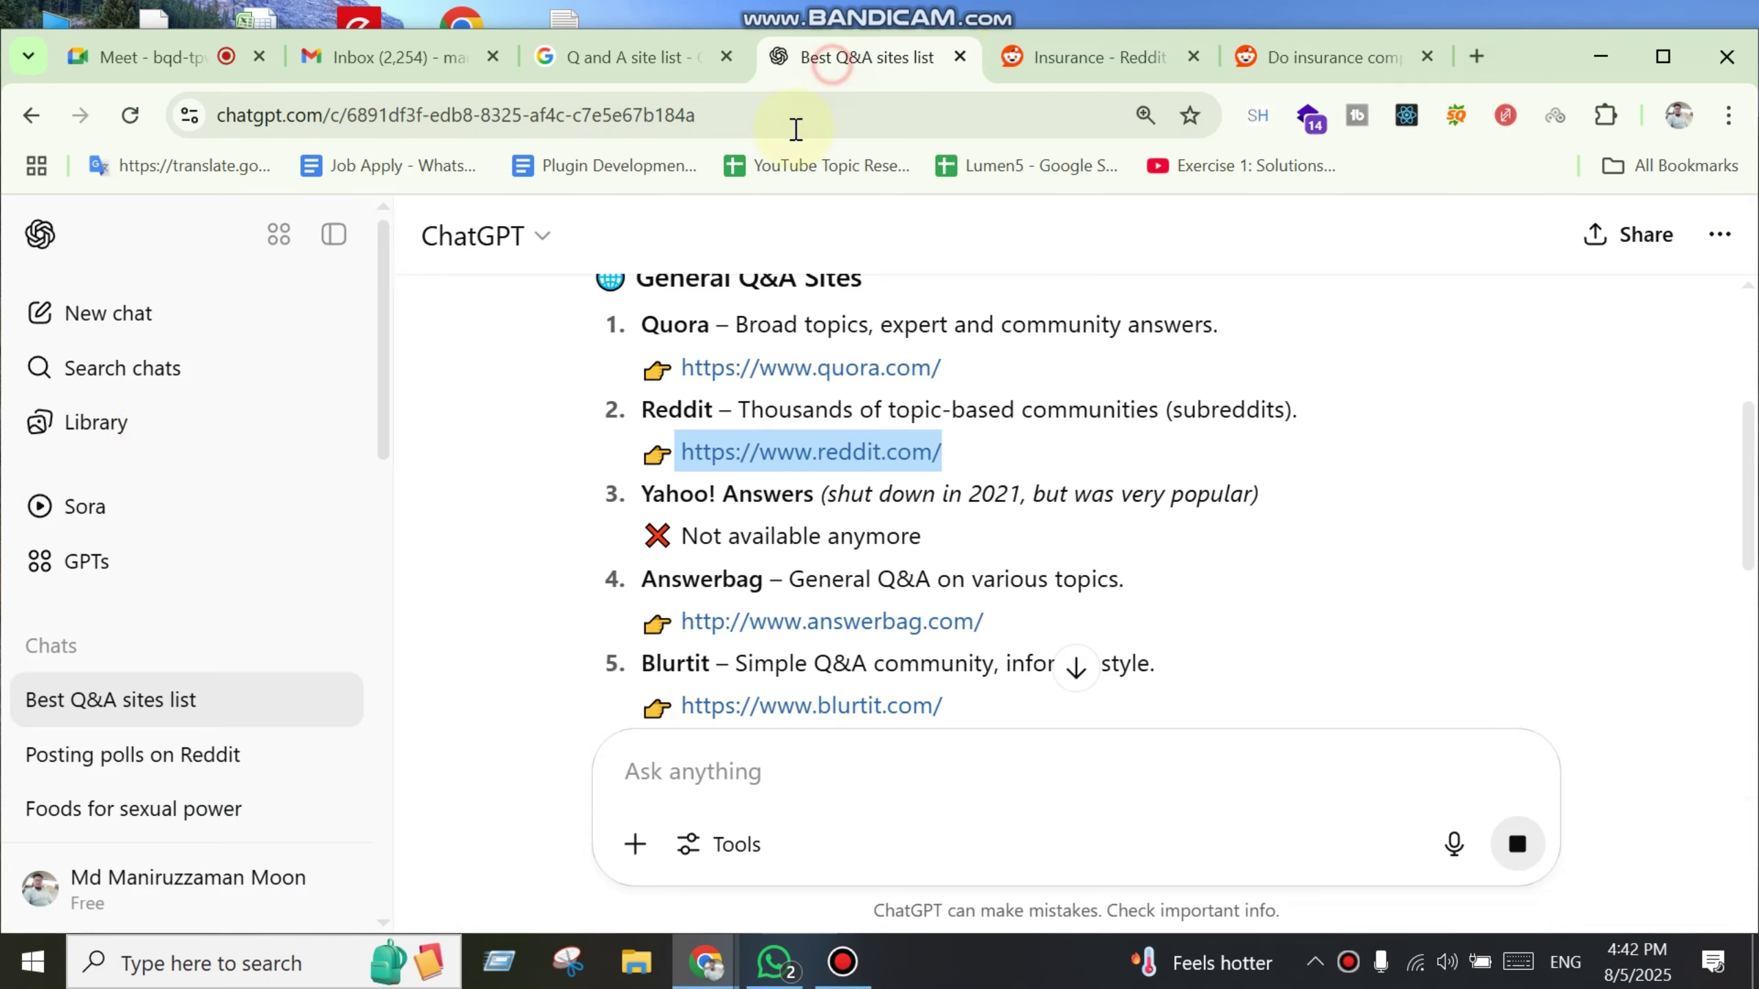
click(128, 337)
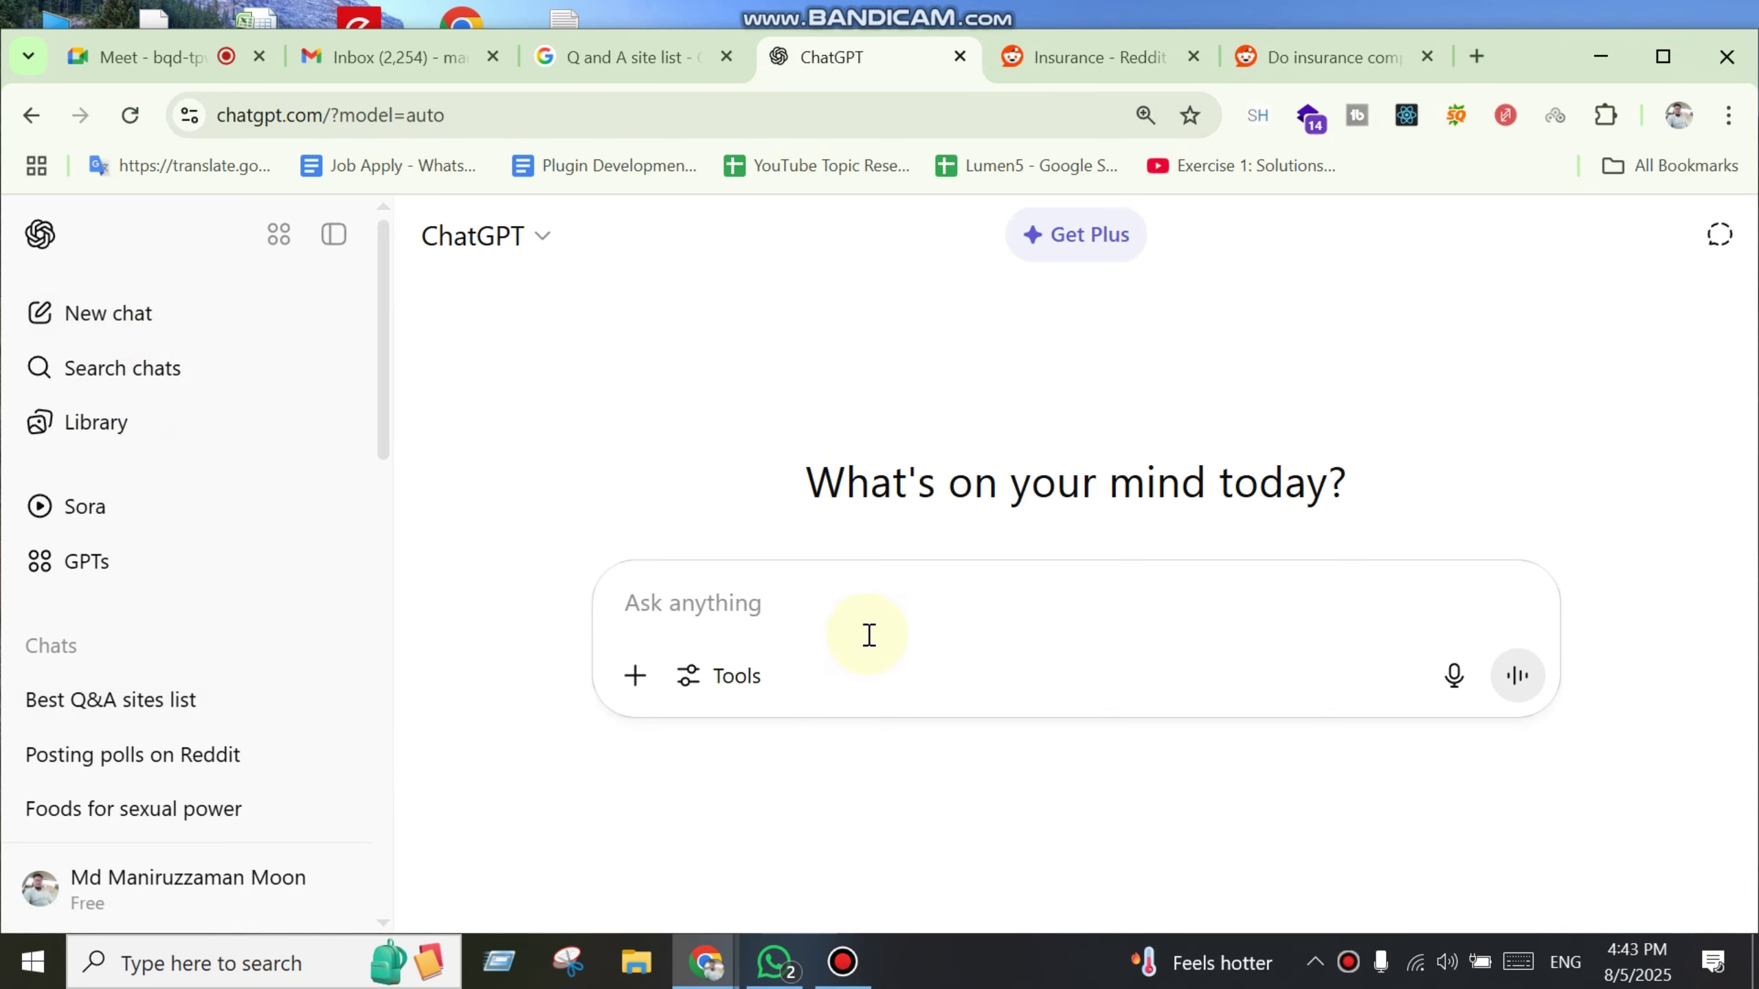
text(My company of)
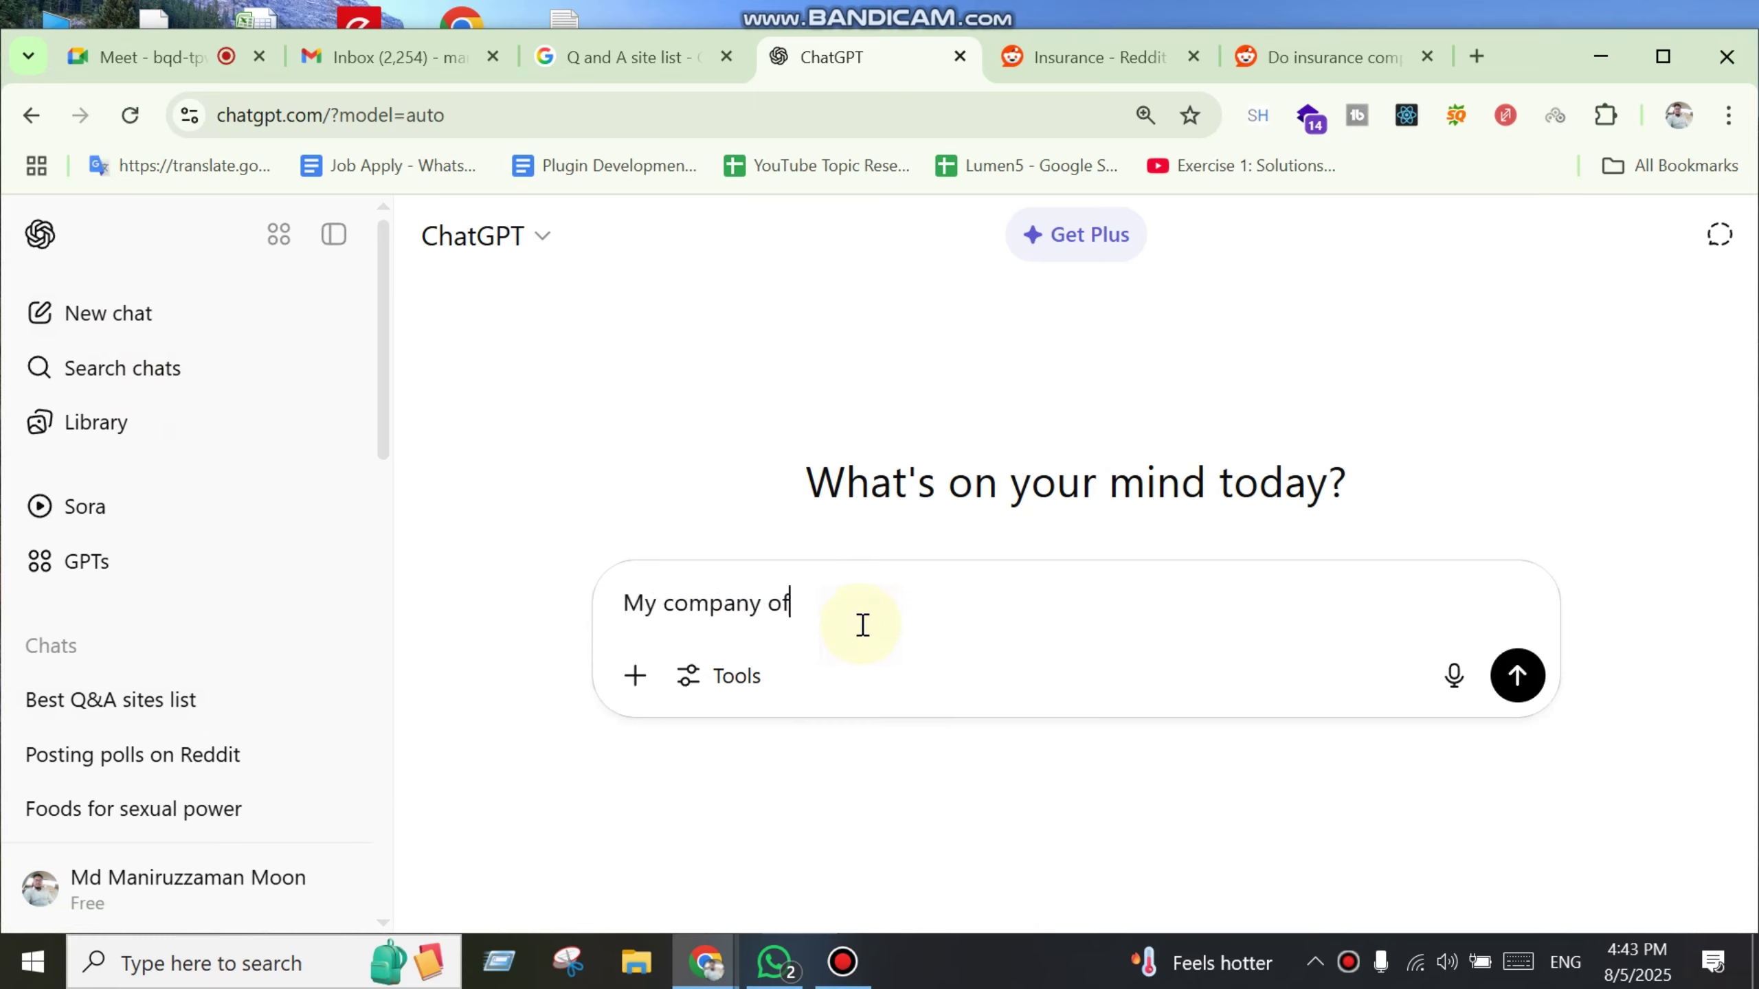
text(quality insuranc)
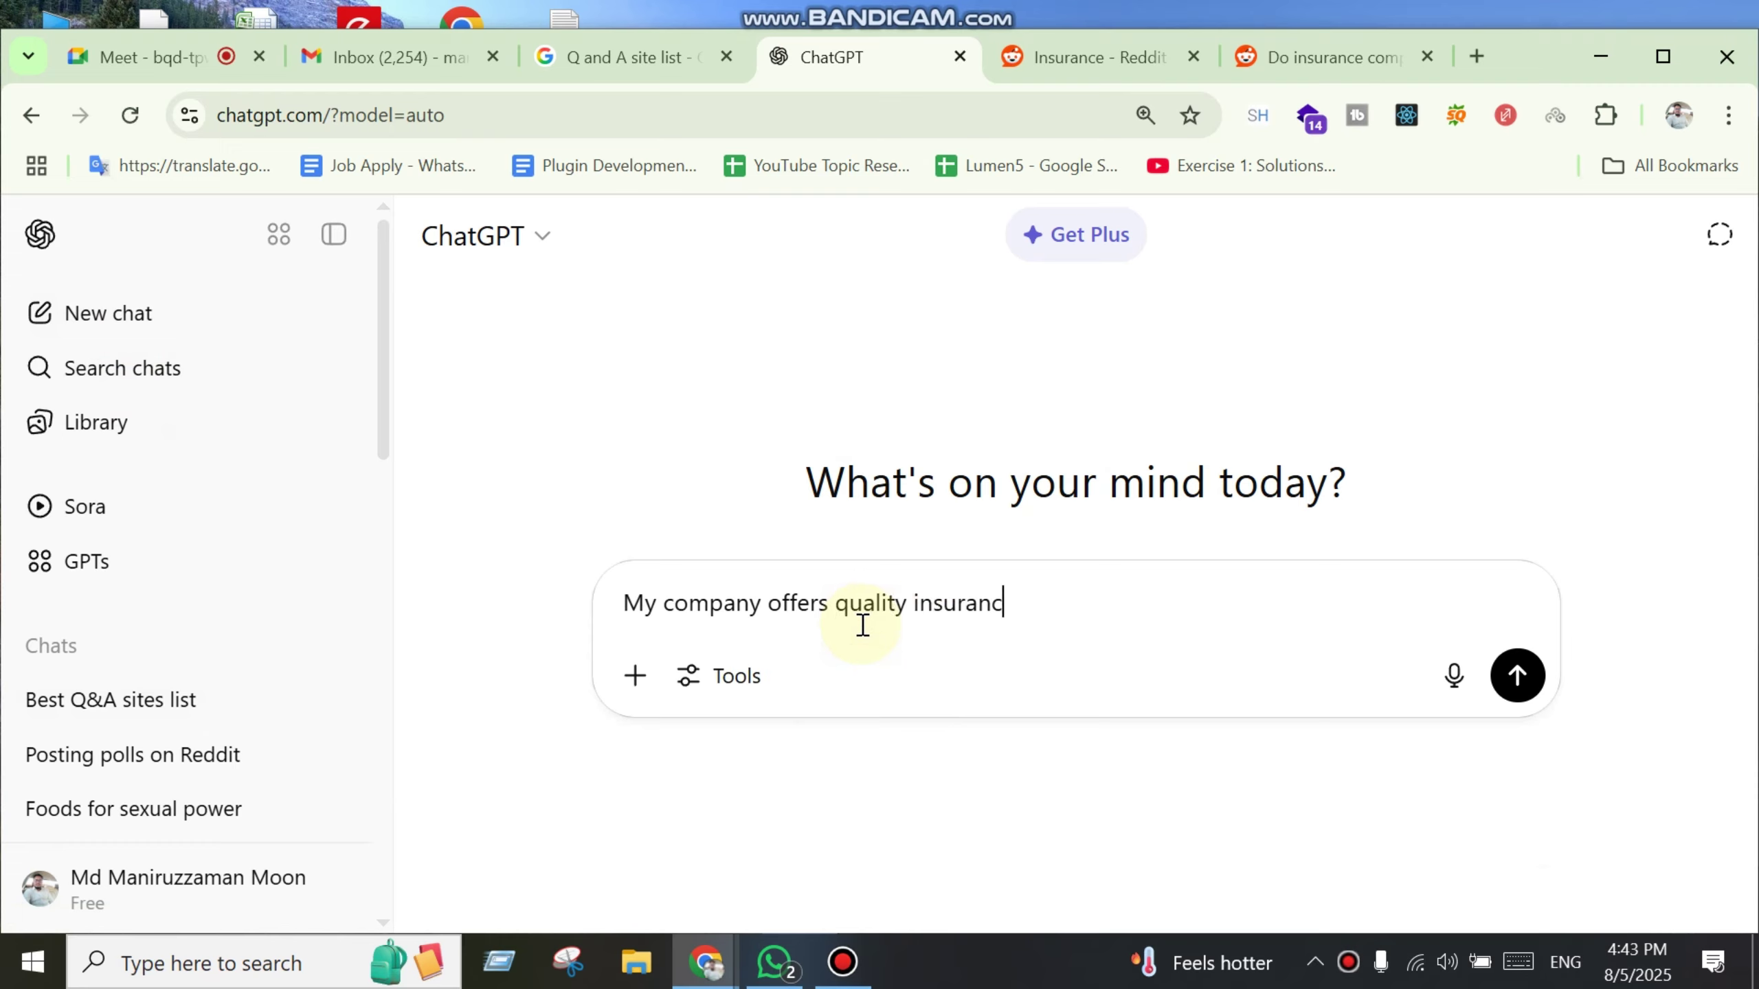
text(e service in whole USA s)
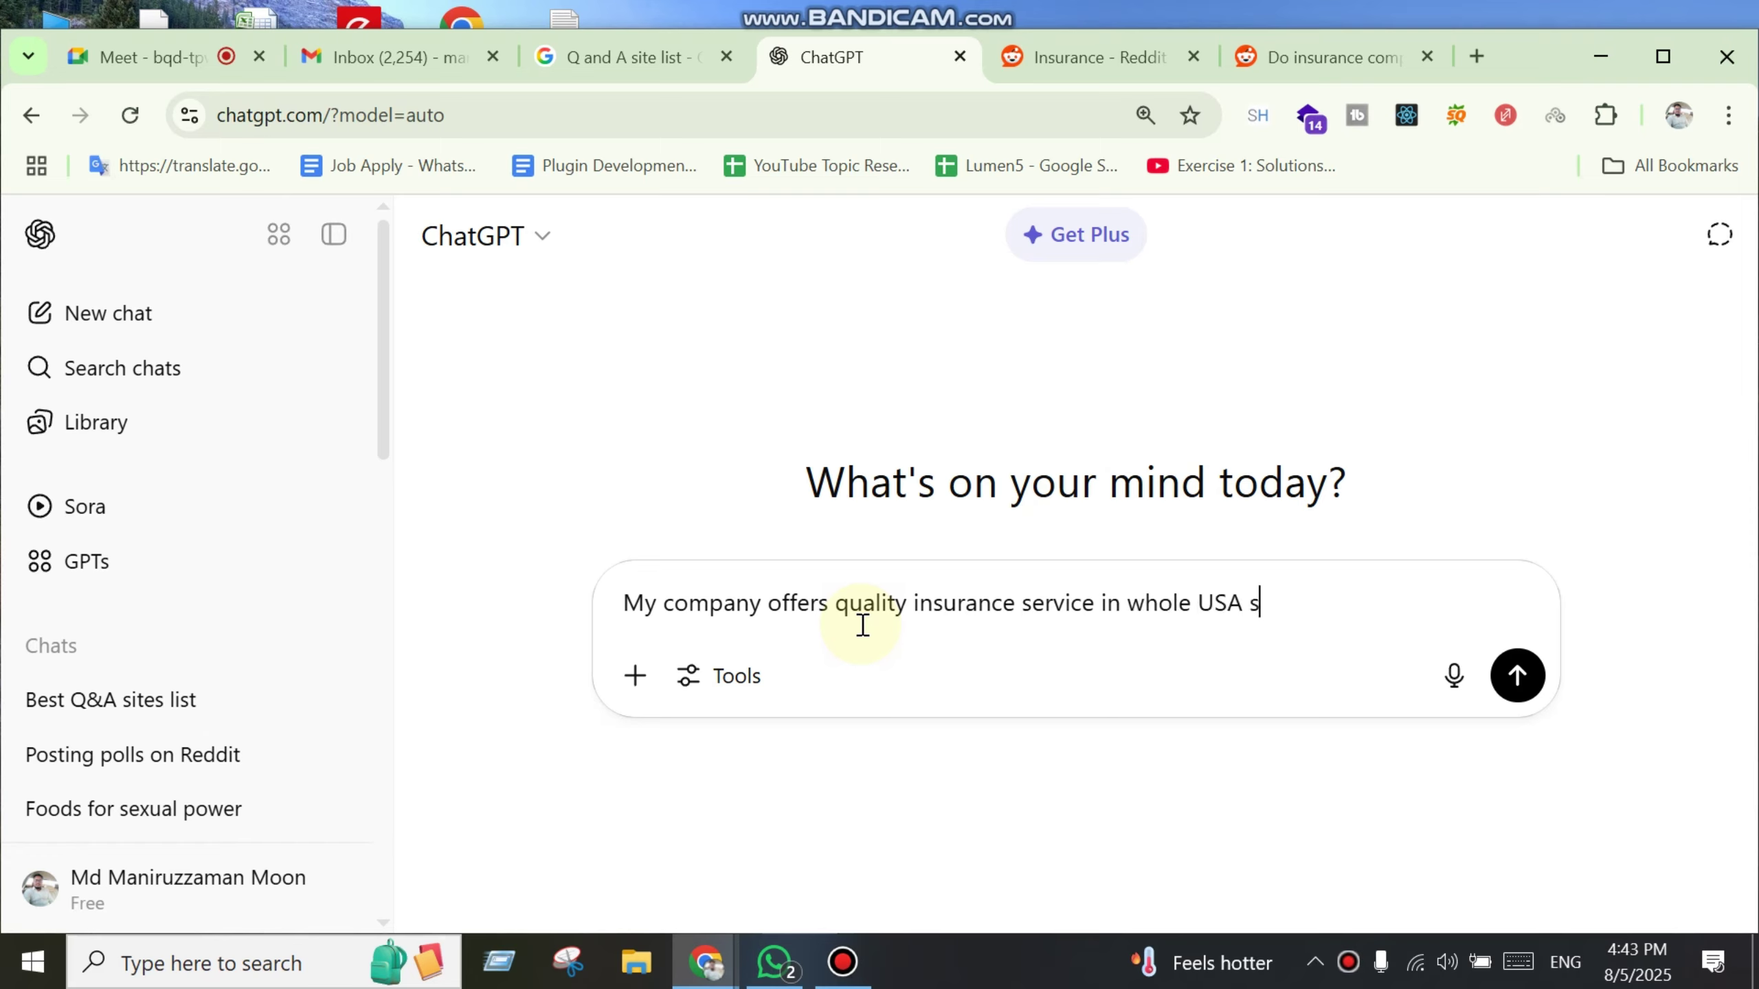
text(o )
text(named DirectI)
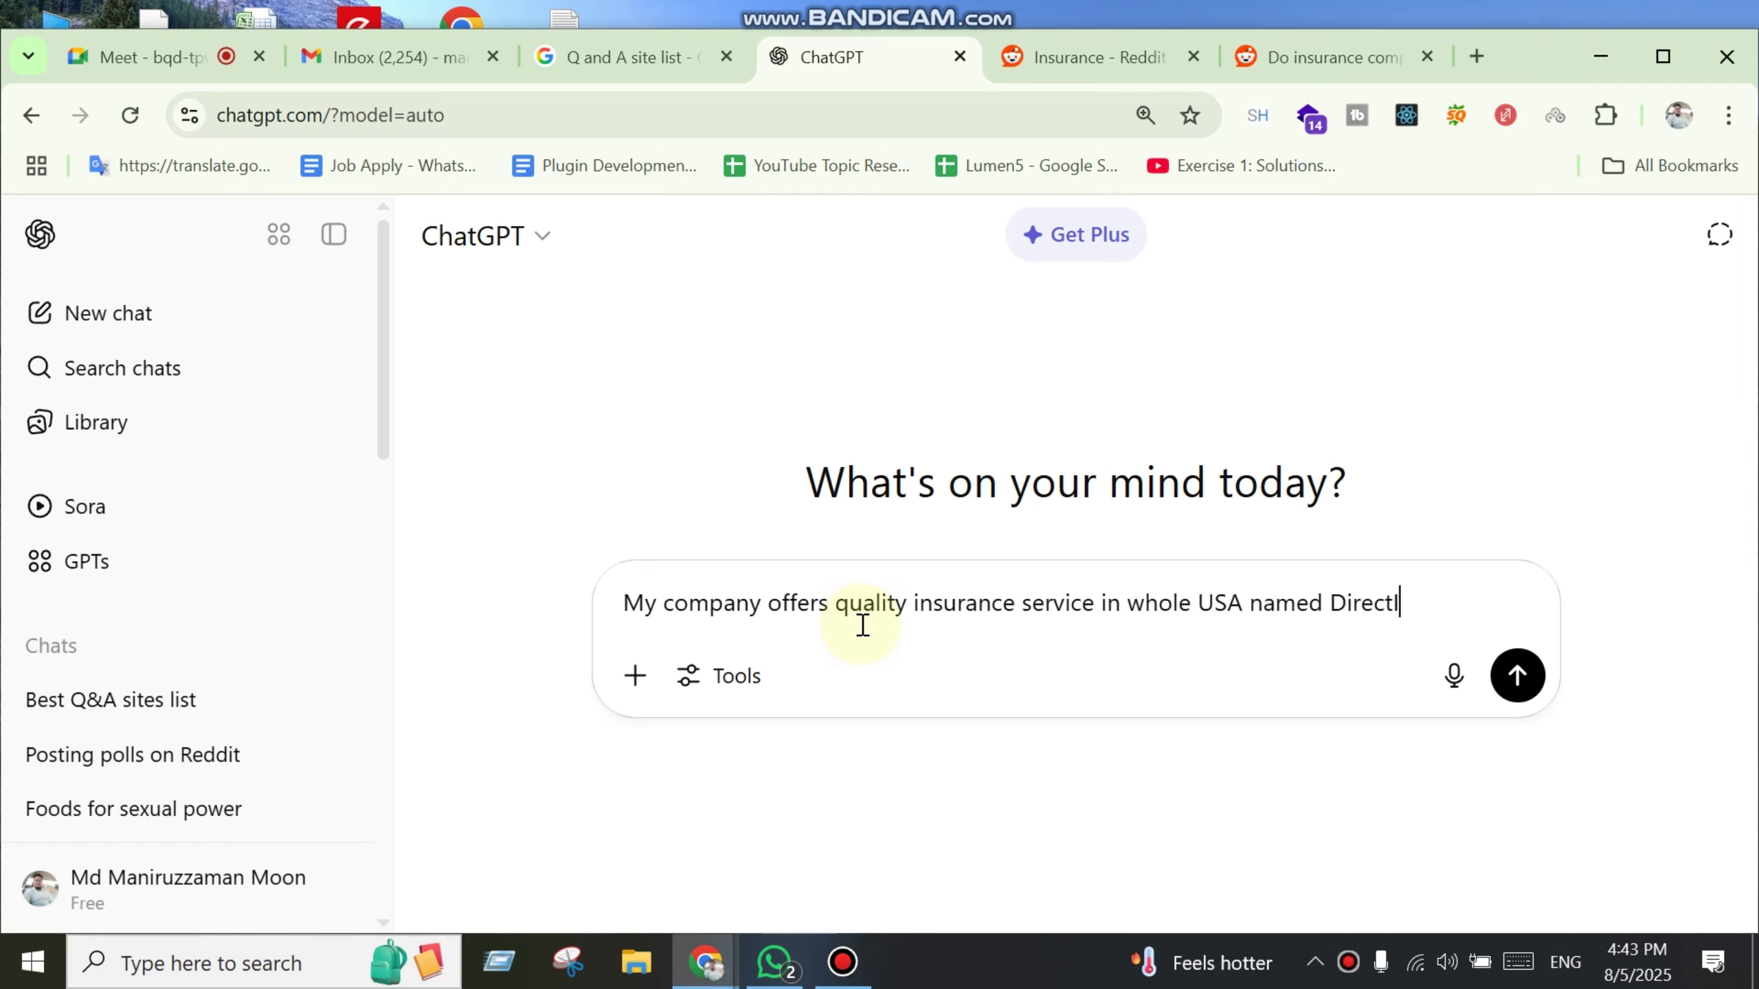
text(nsureance s)
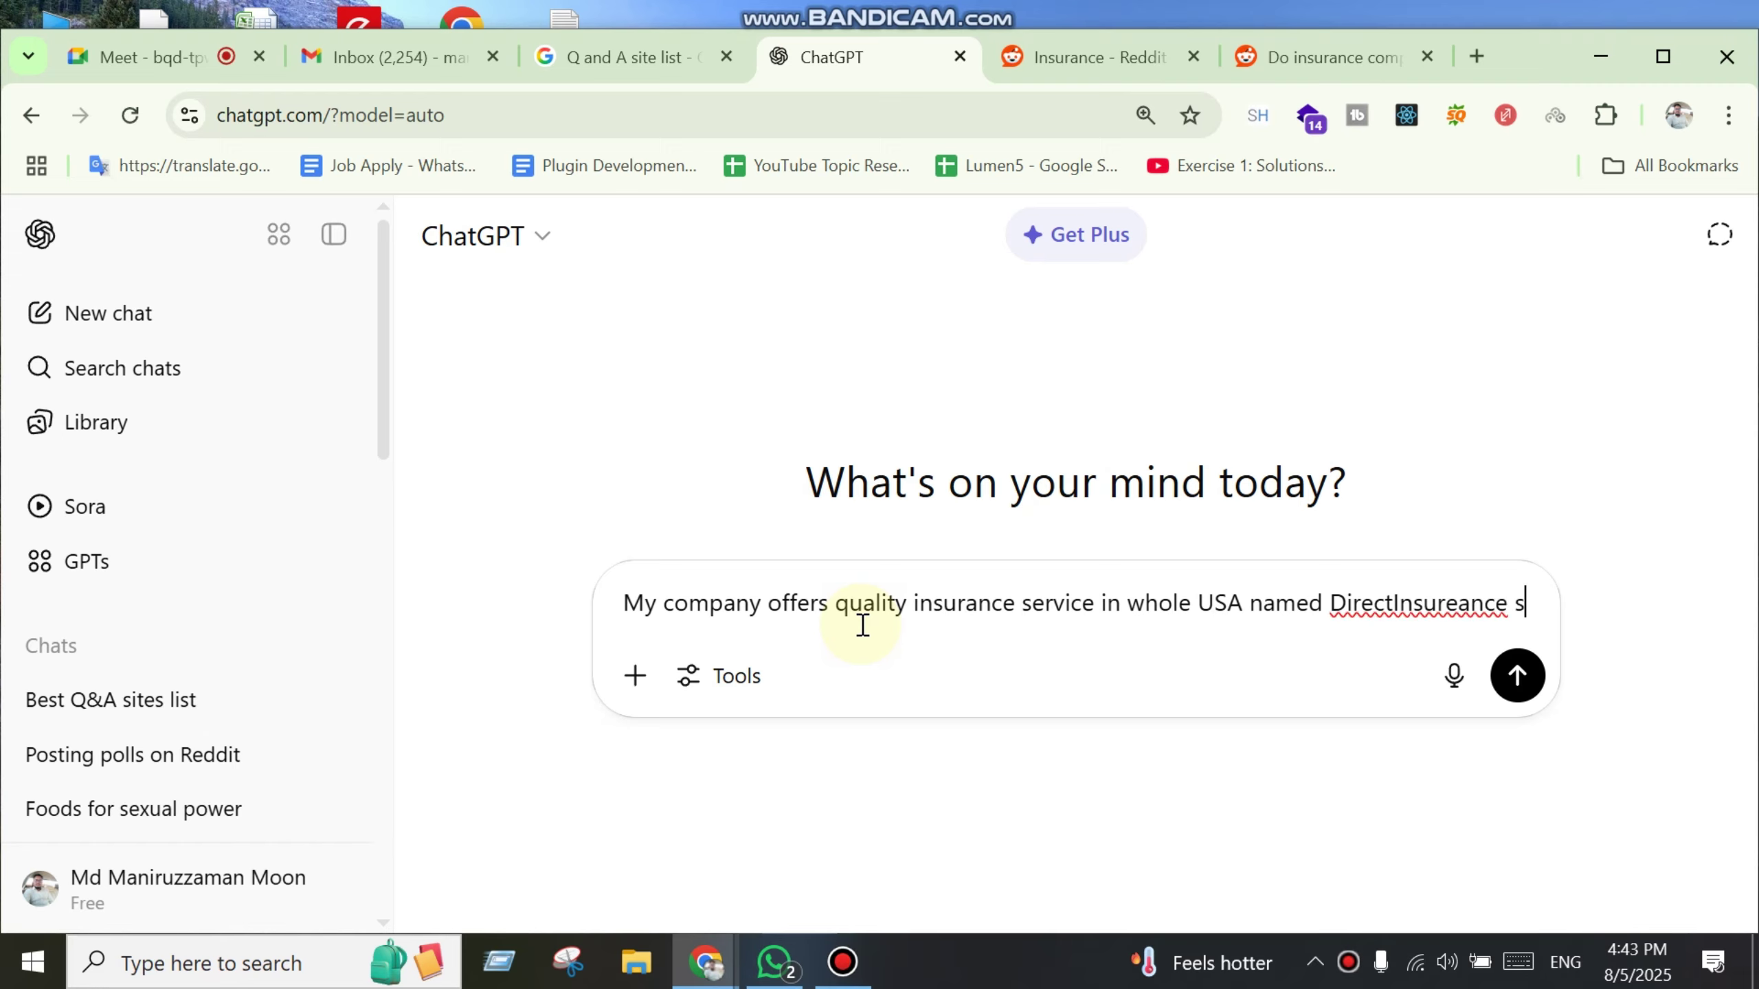
text(o ple)
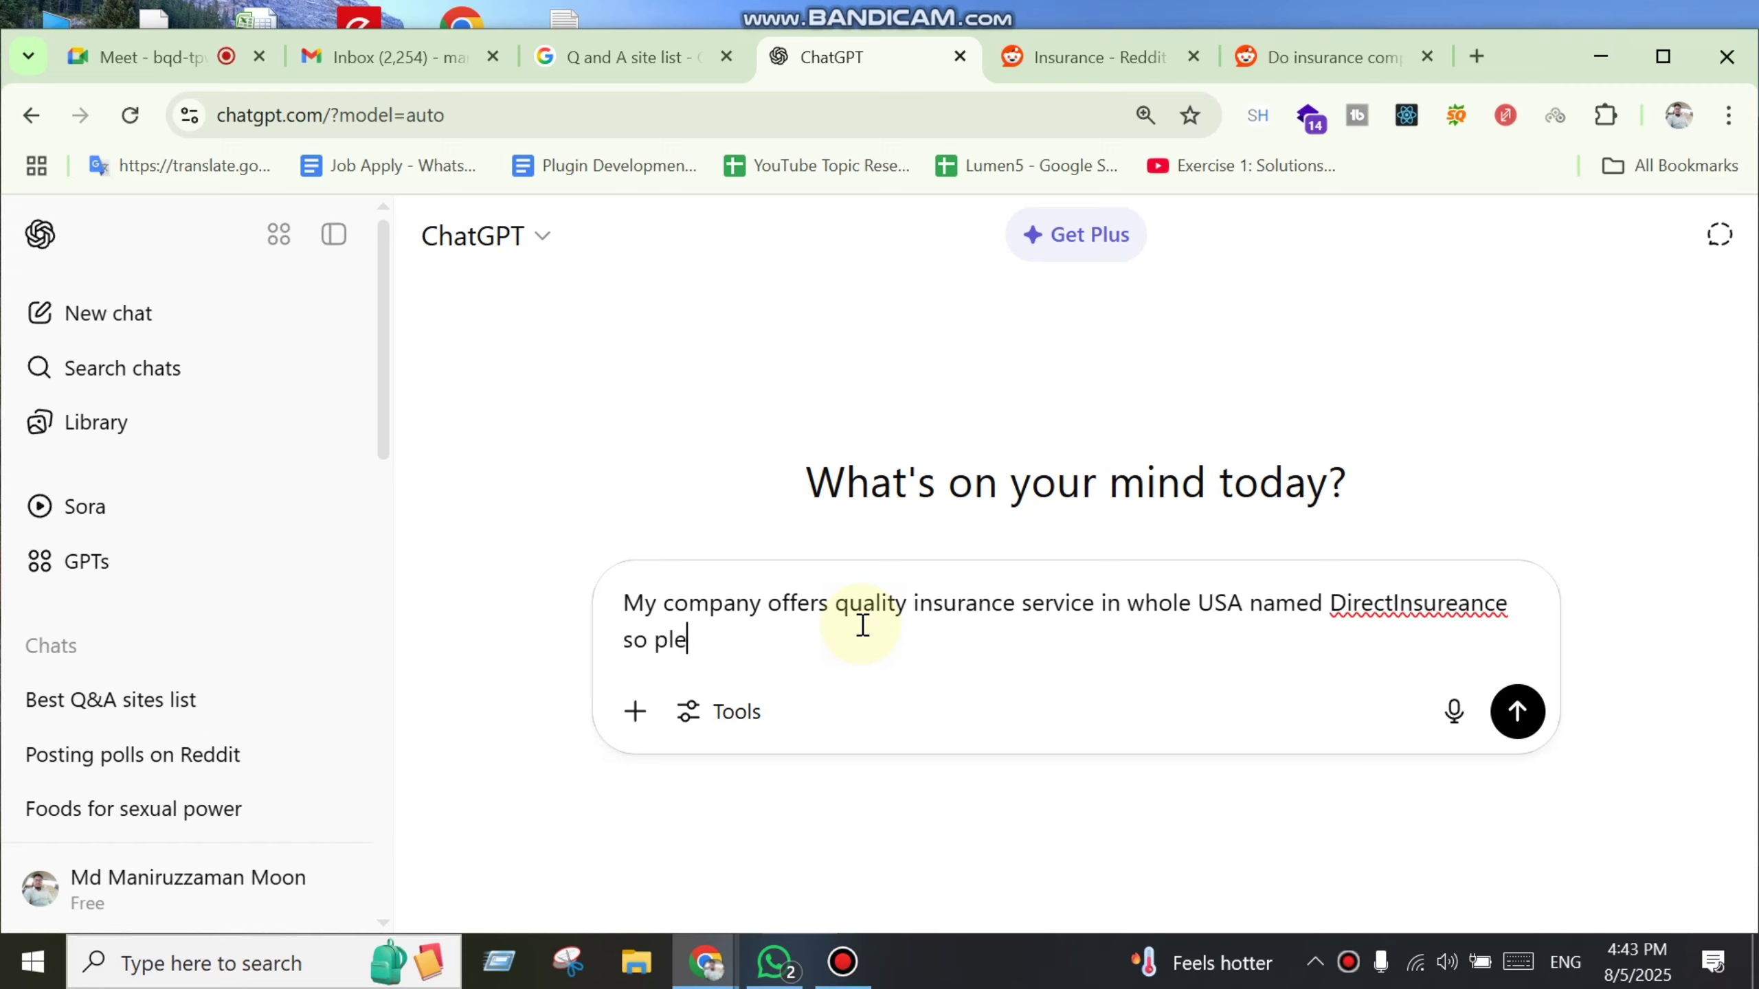
text(ase write an asasnwer b)
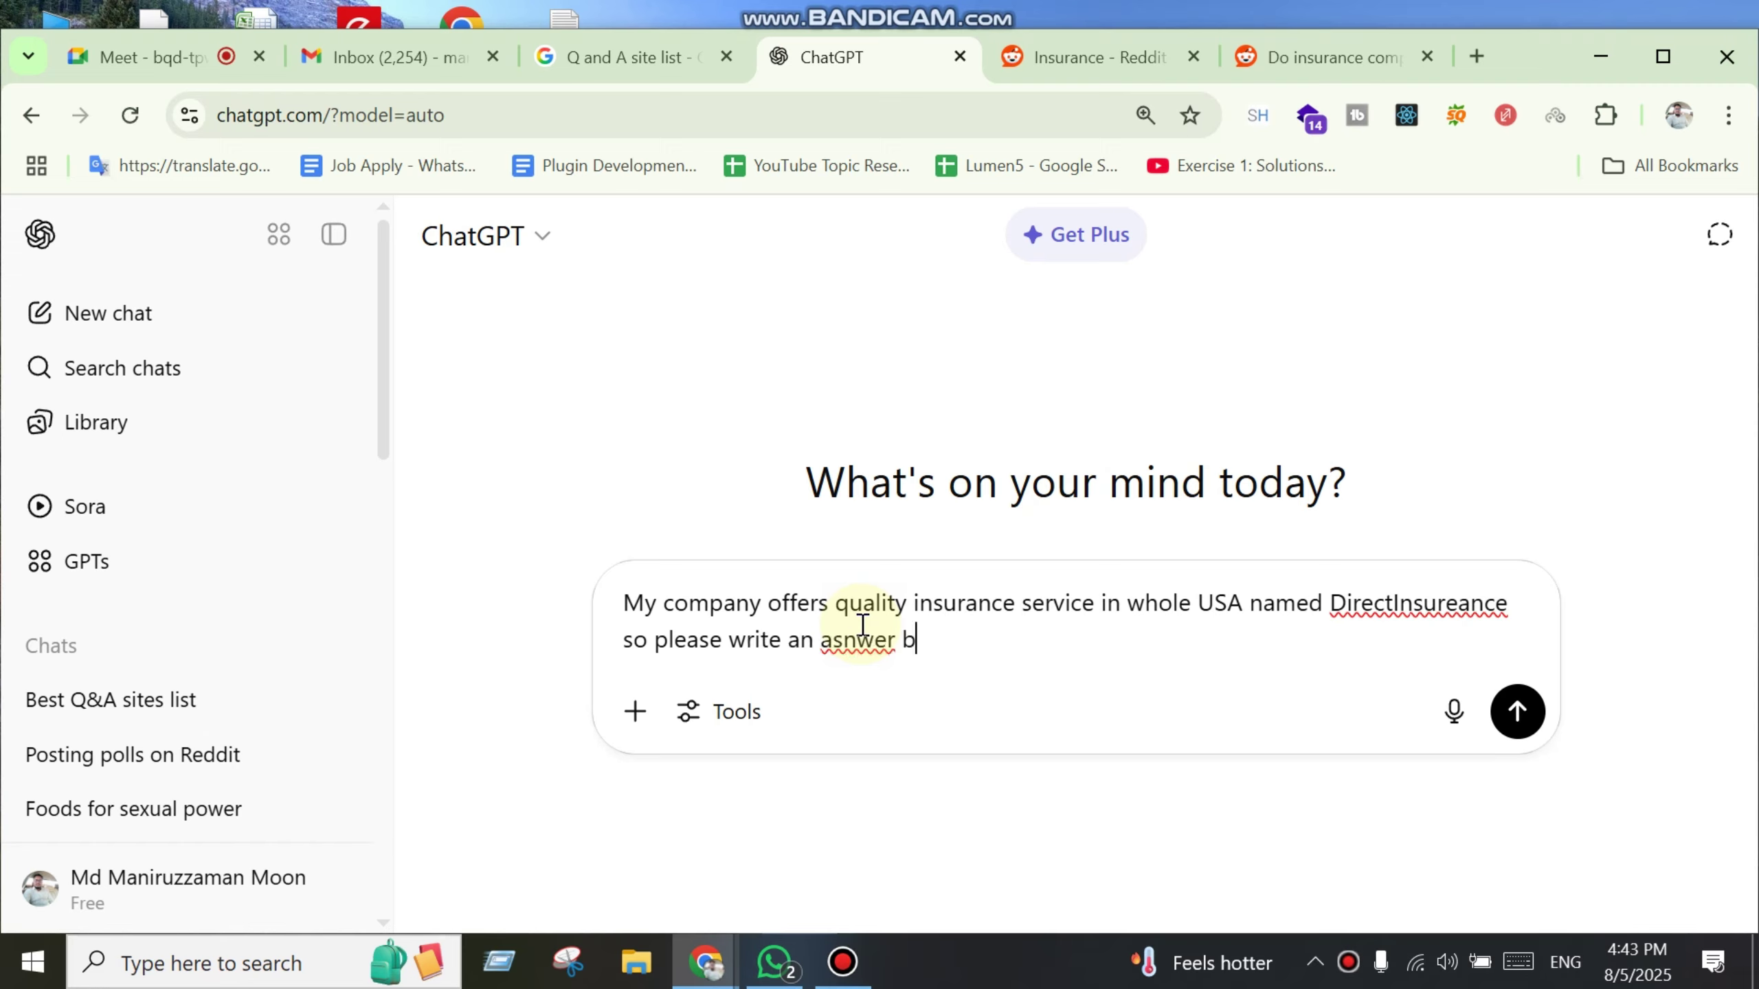
text(y focusing my c)
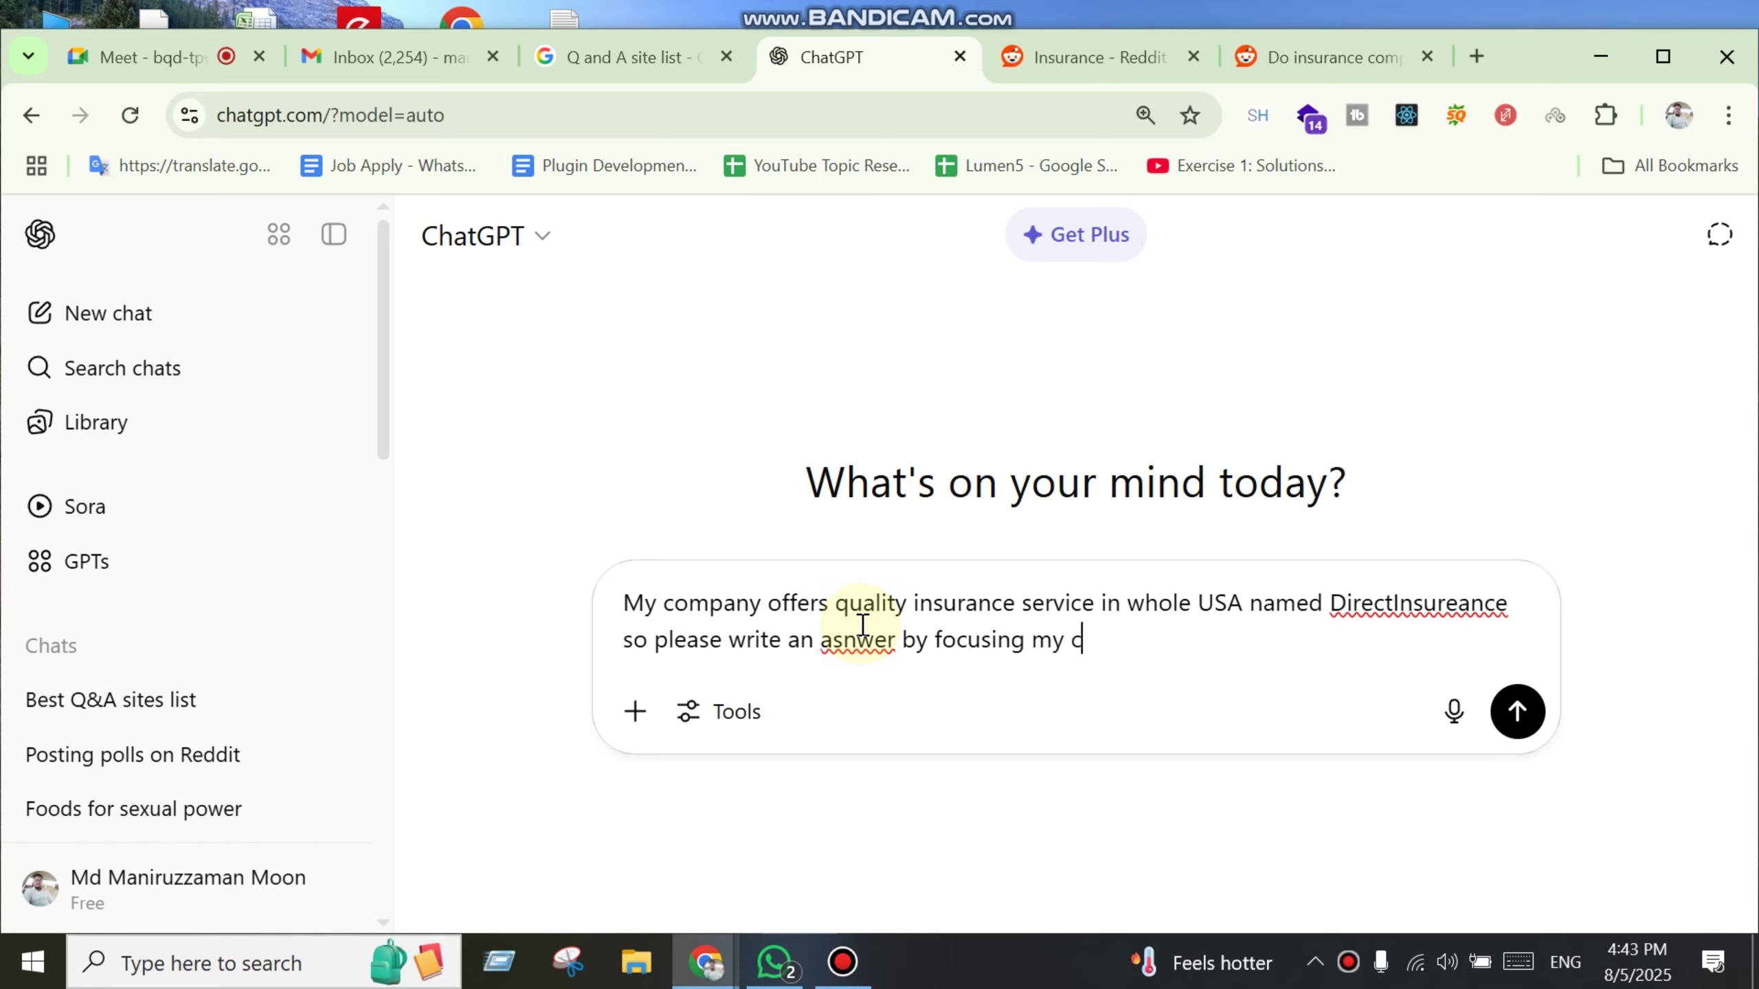
text(ompany )
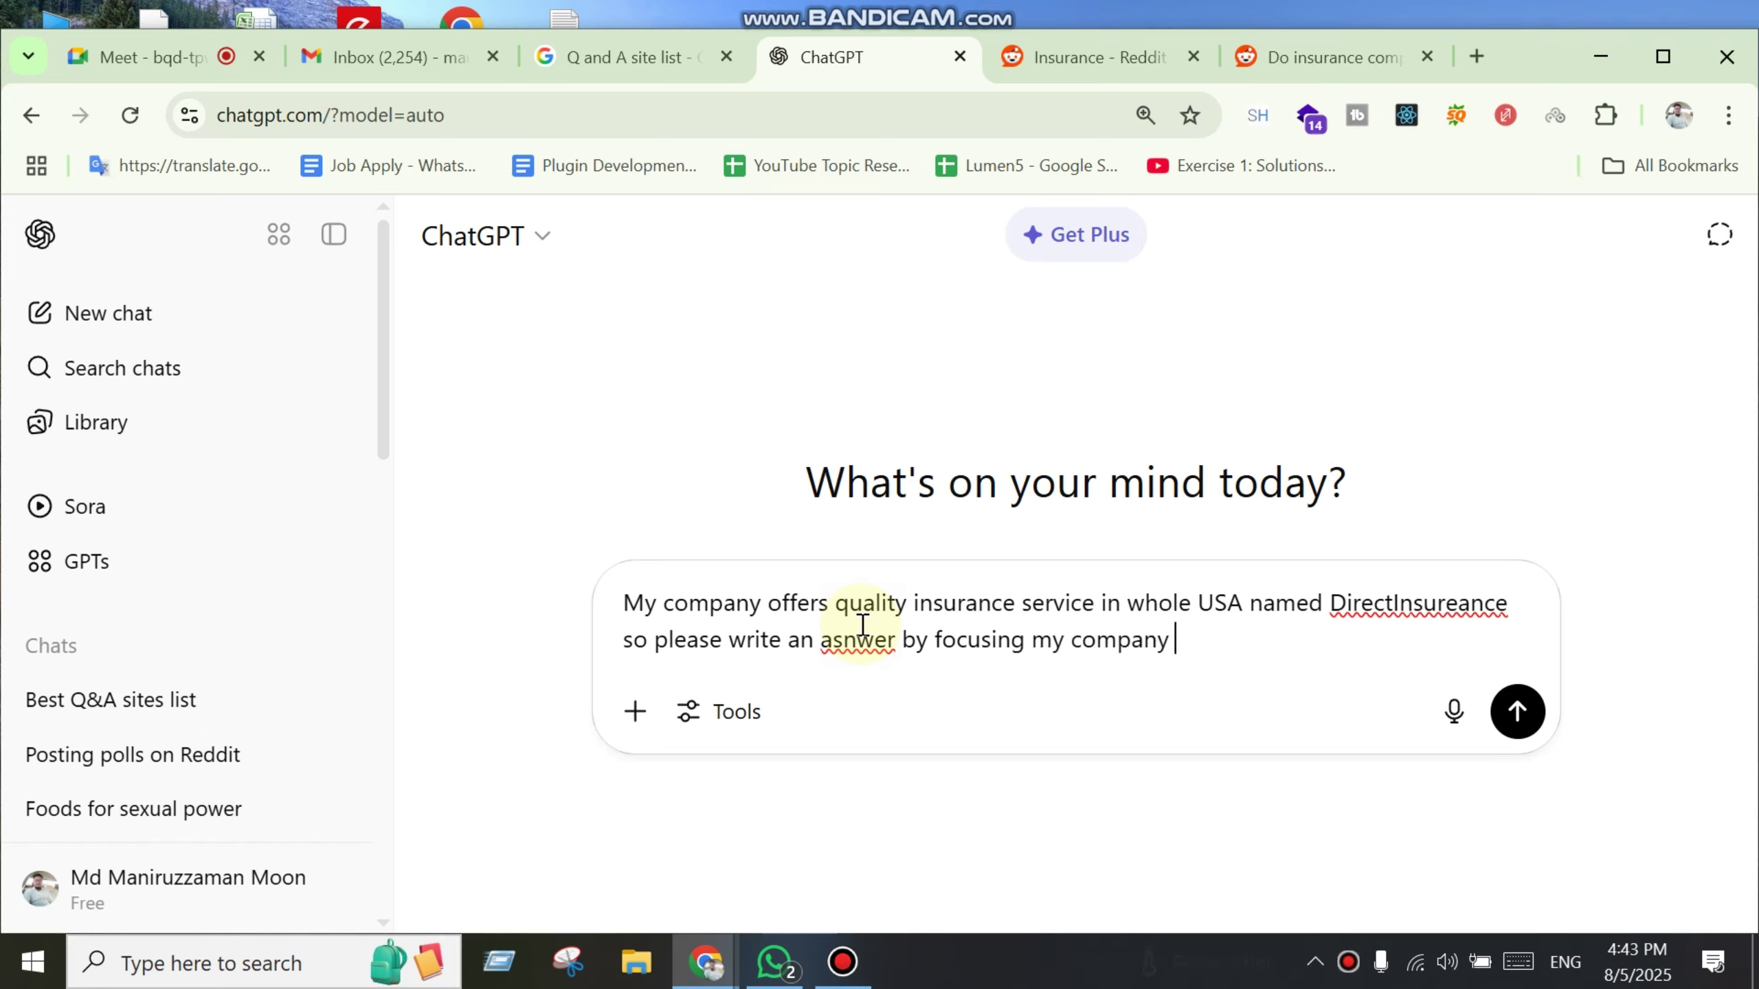
text(- Do)
Step: Paste the Reddit insurance question into the prompt on a new line and send it
key(shift+Return)
key(ctrl+v)
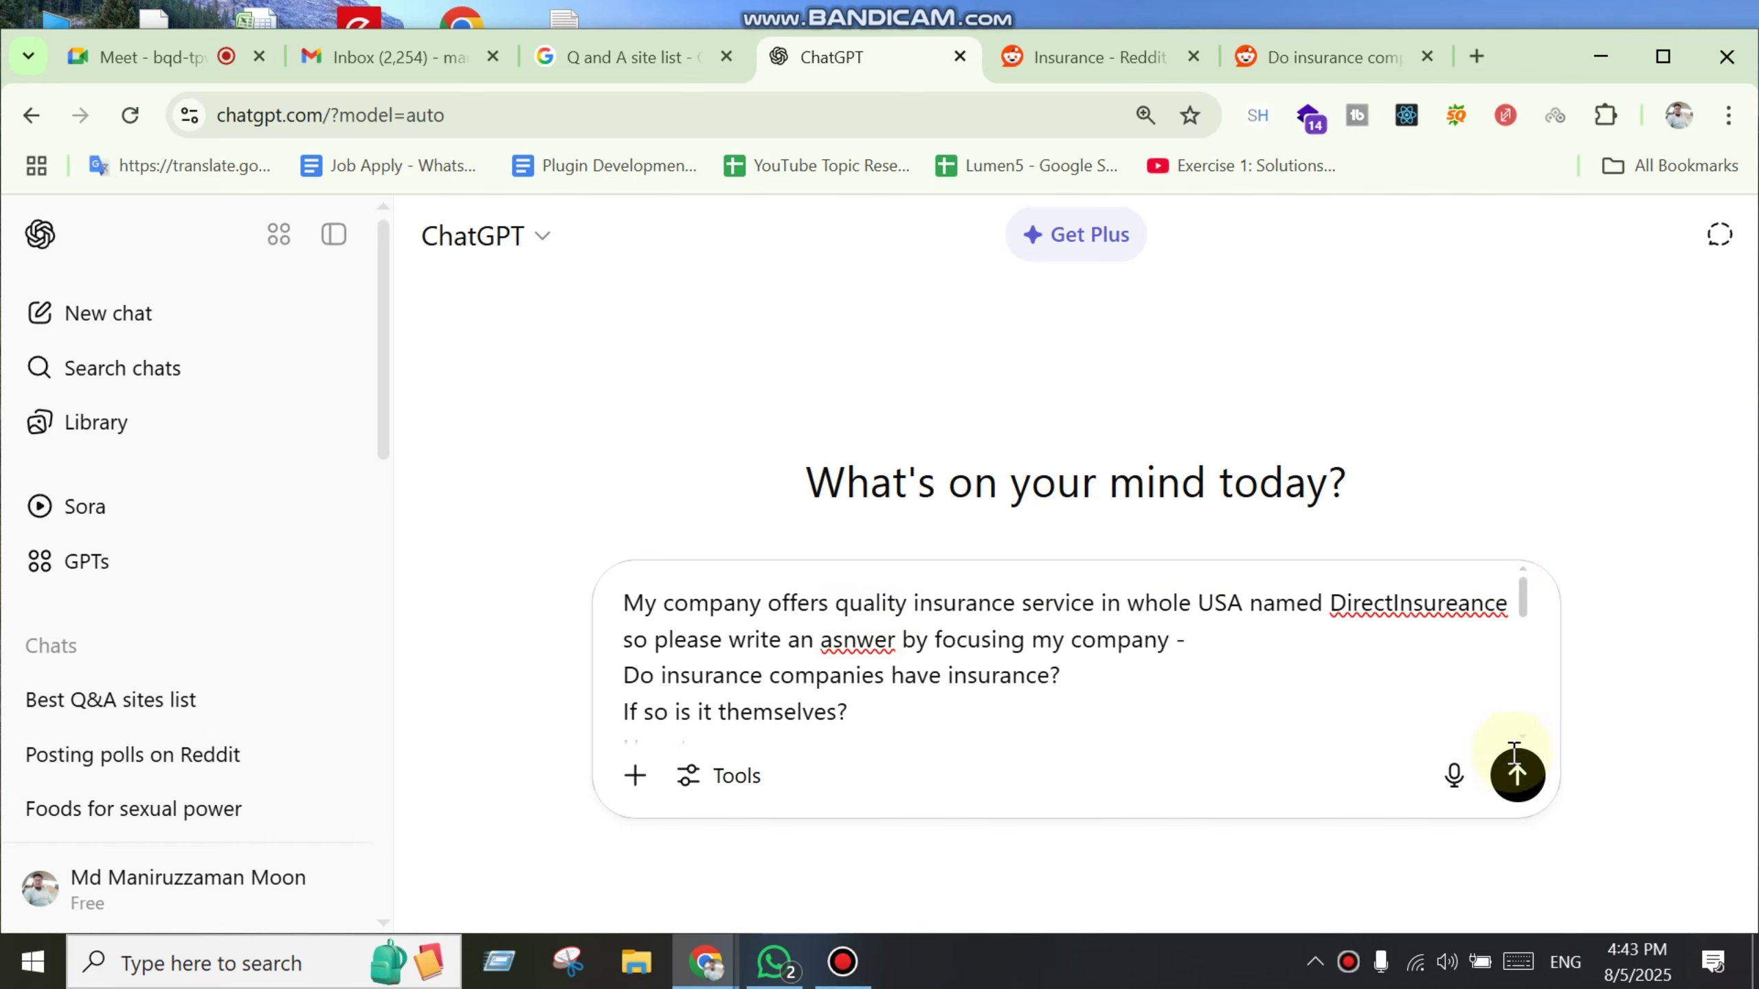
click(1513, 776)
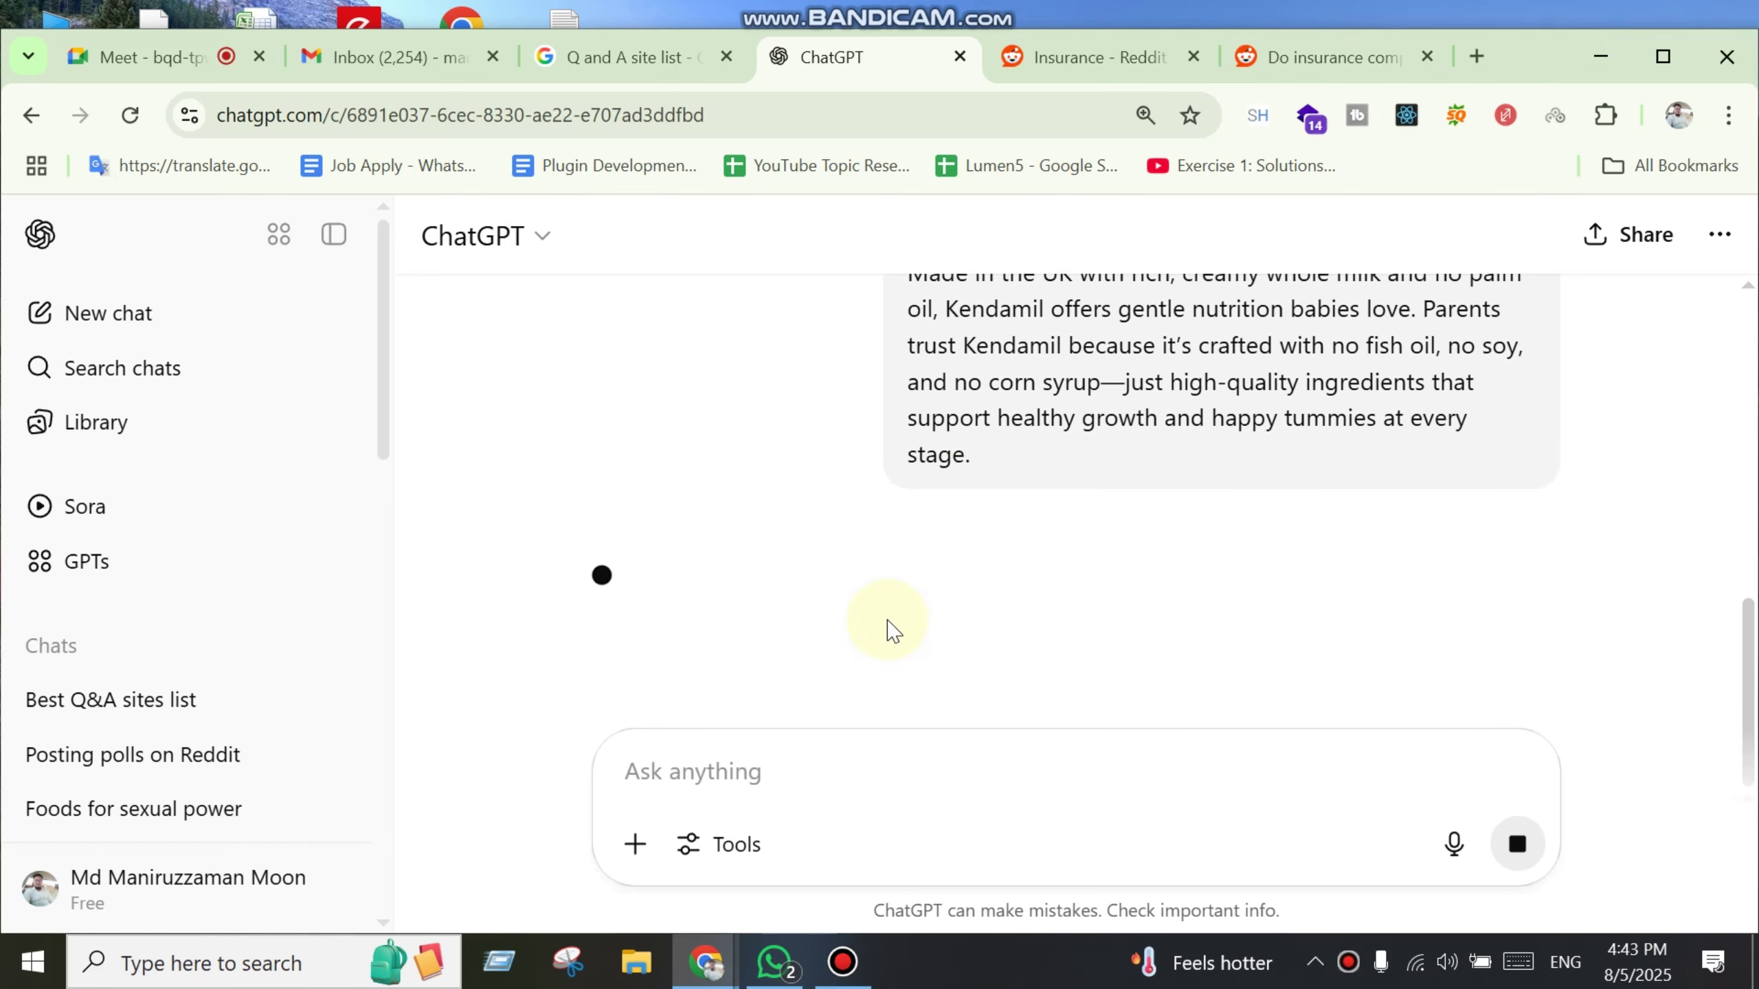
scroll(969, 554, down, 6)
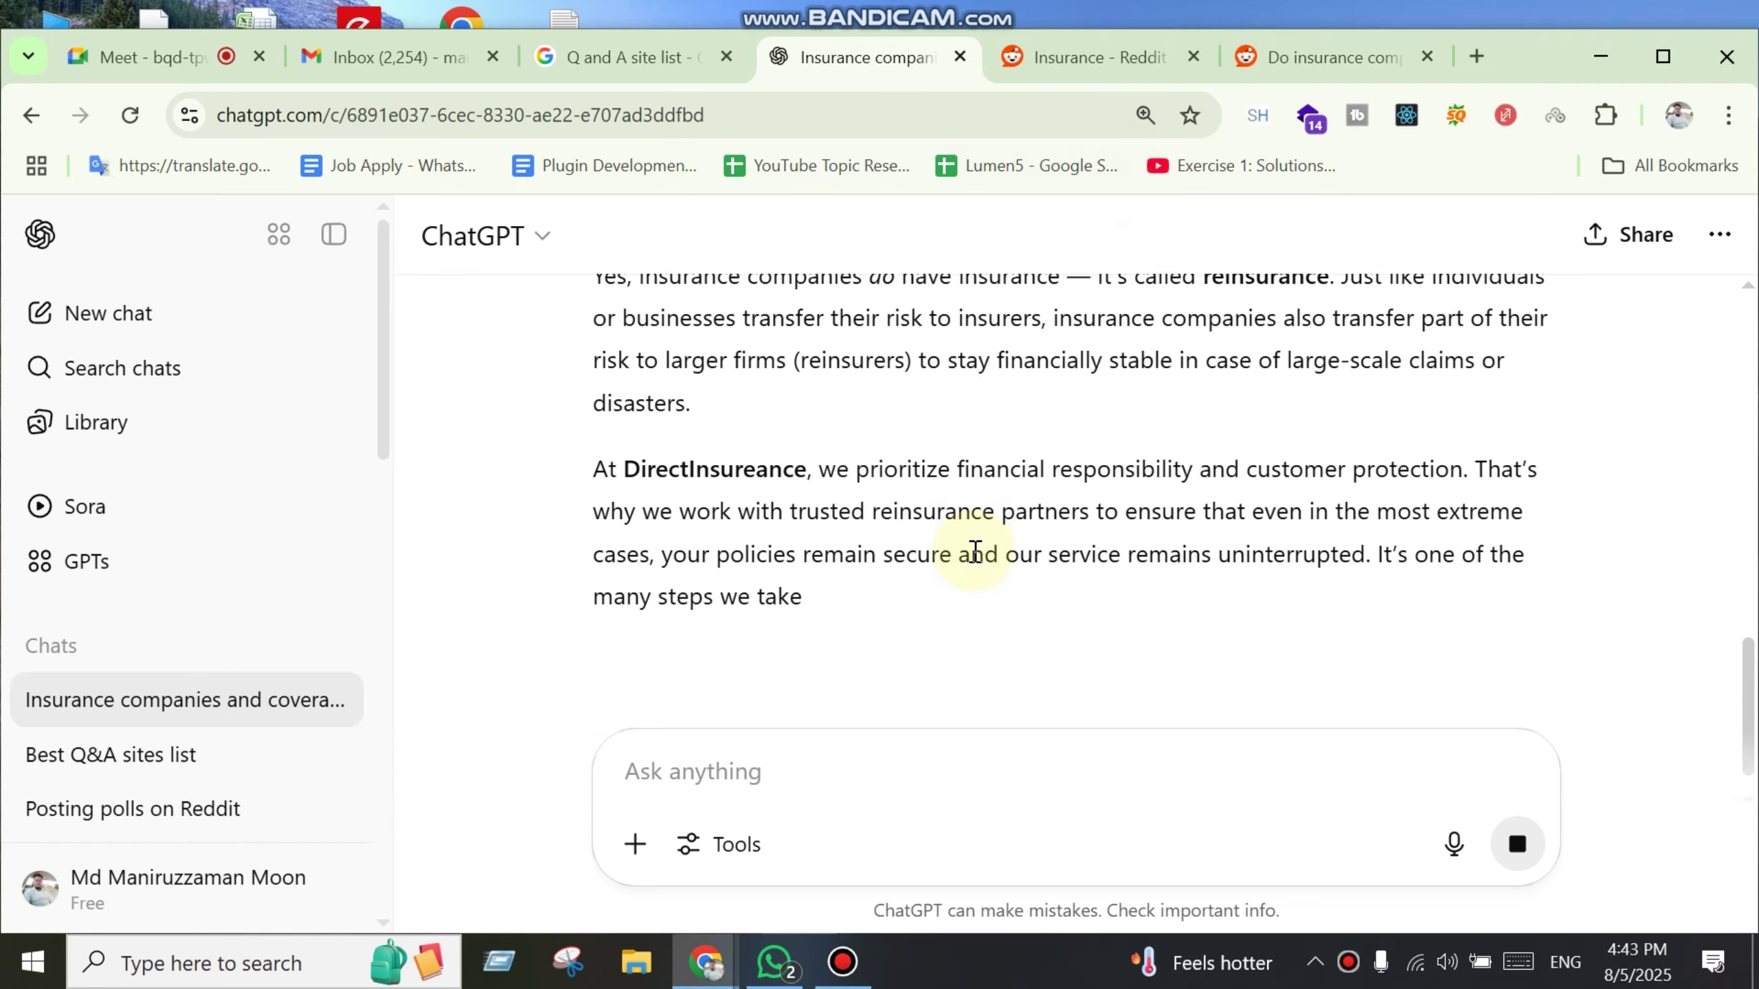
scroll(1119, 667, up, 3)
scroll(668, 432, down, 3)
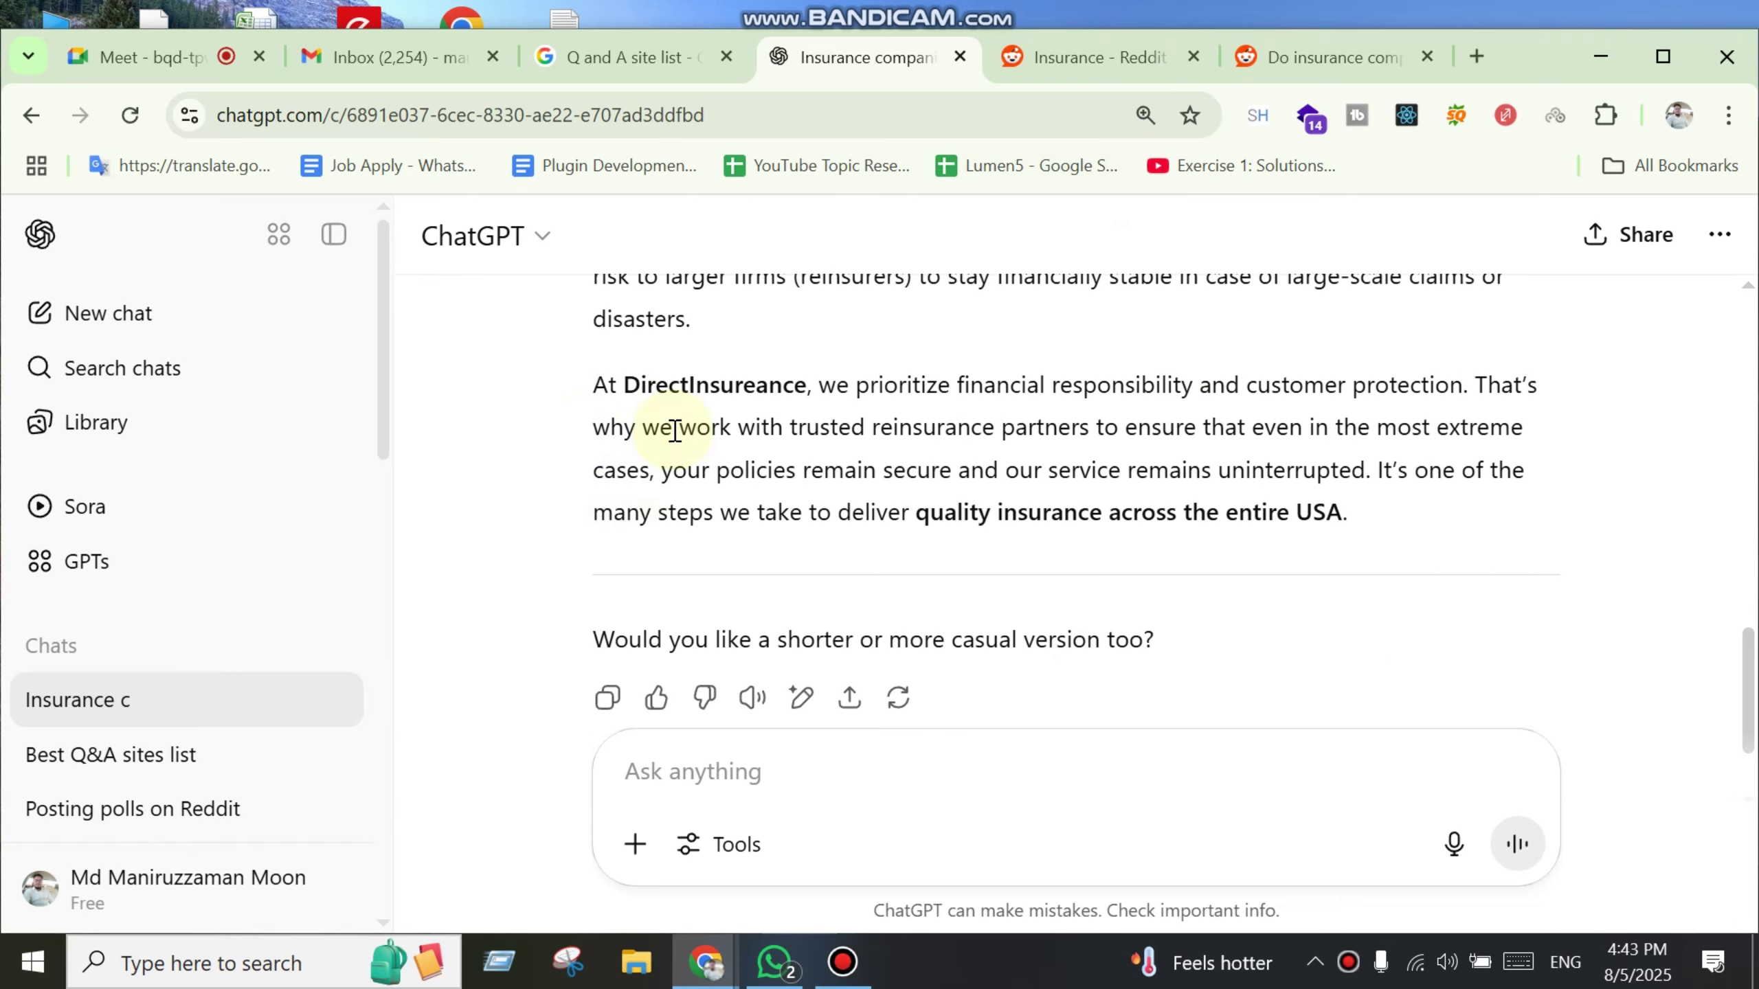
scroll(1472, 792, up, 3)
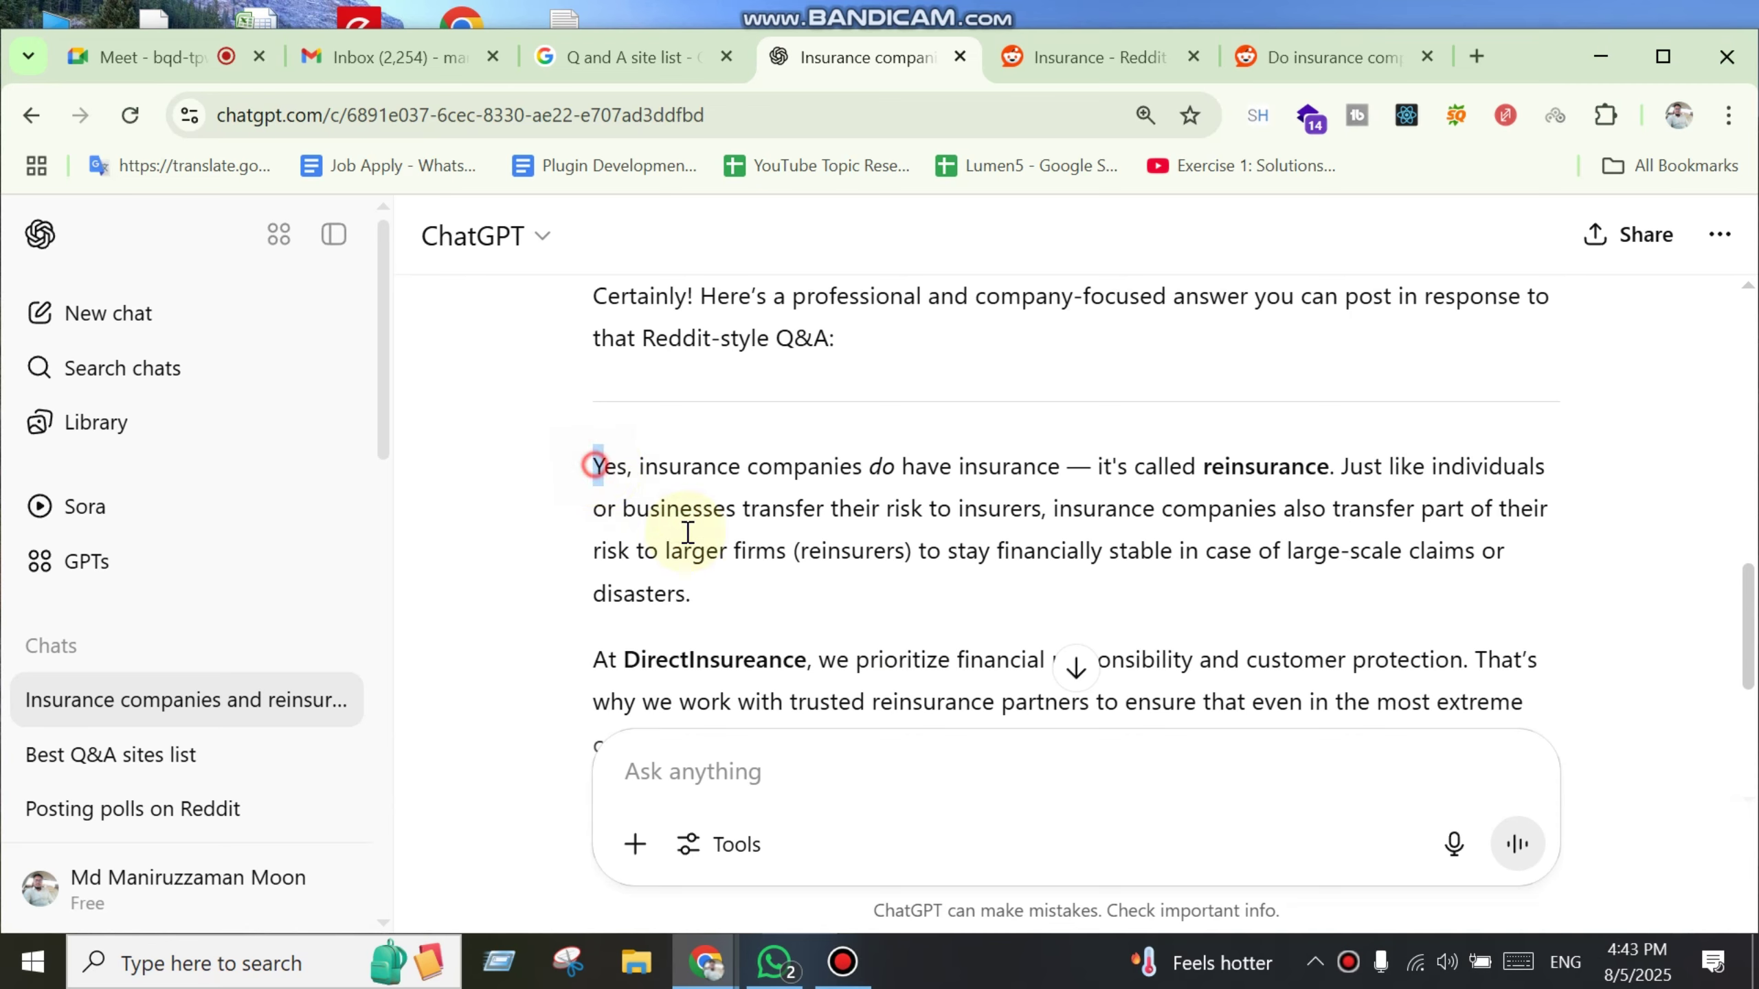
Step: Select ChatGPT's reinsurance reply from 'Yes' and return to the Reddit post
drag(594, 465, 1437, 393)
key(ctrl+c)
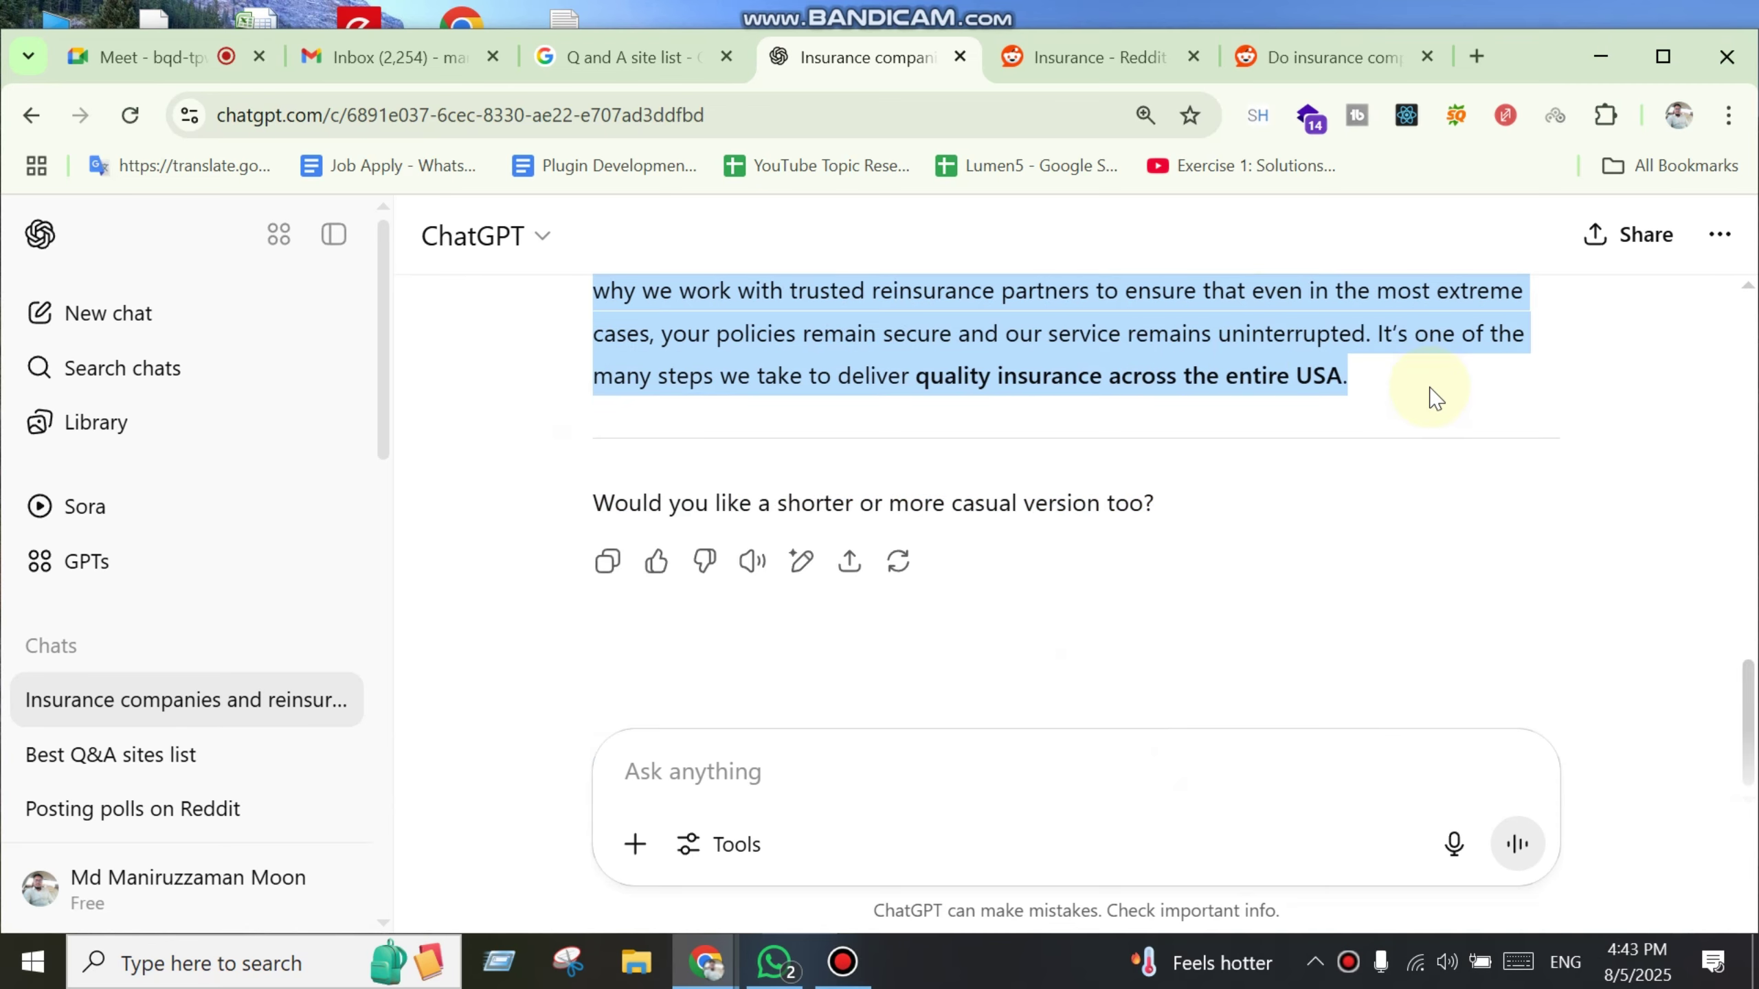
click(1267, 26)
drag(1134, 275, 777, 629)
Step: Paste the ChatGPT reply into a comment on the insurance question and post it
scroll(693, 610, down, 4)
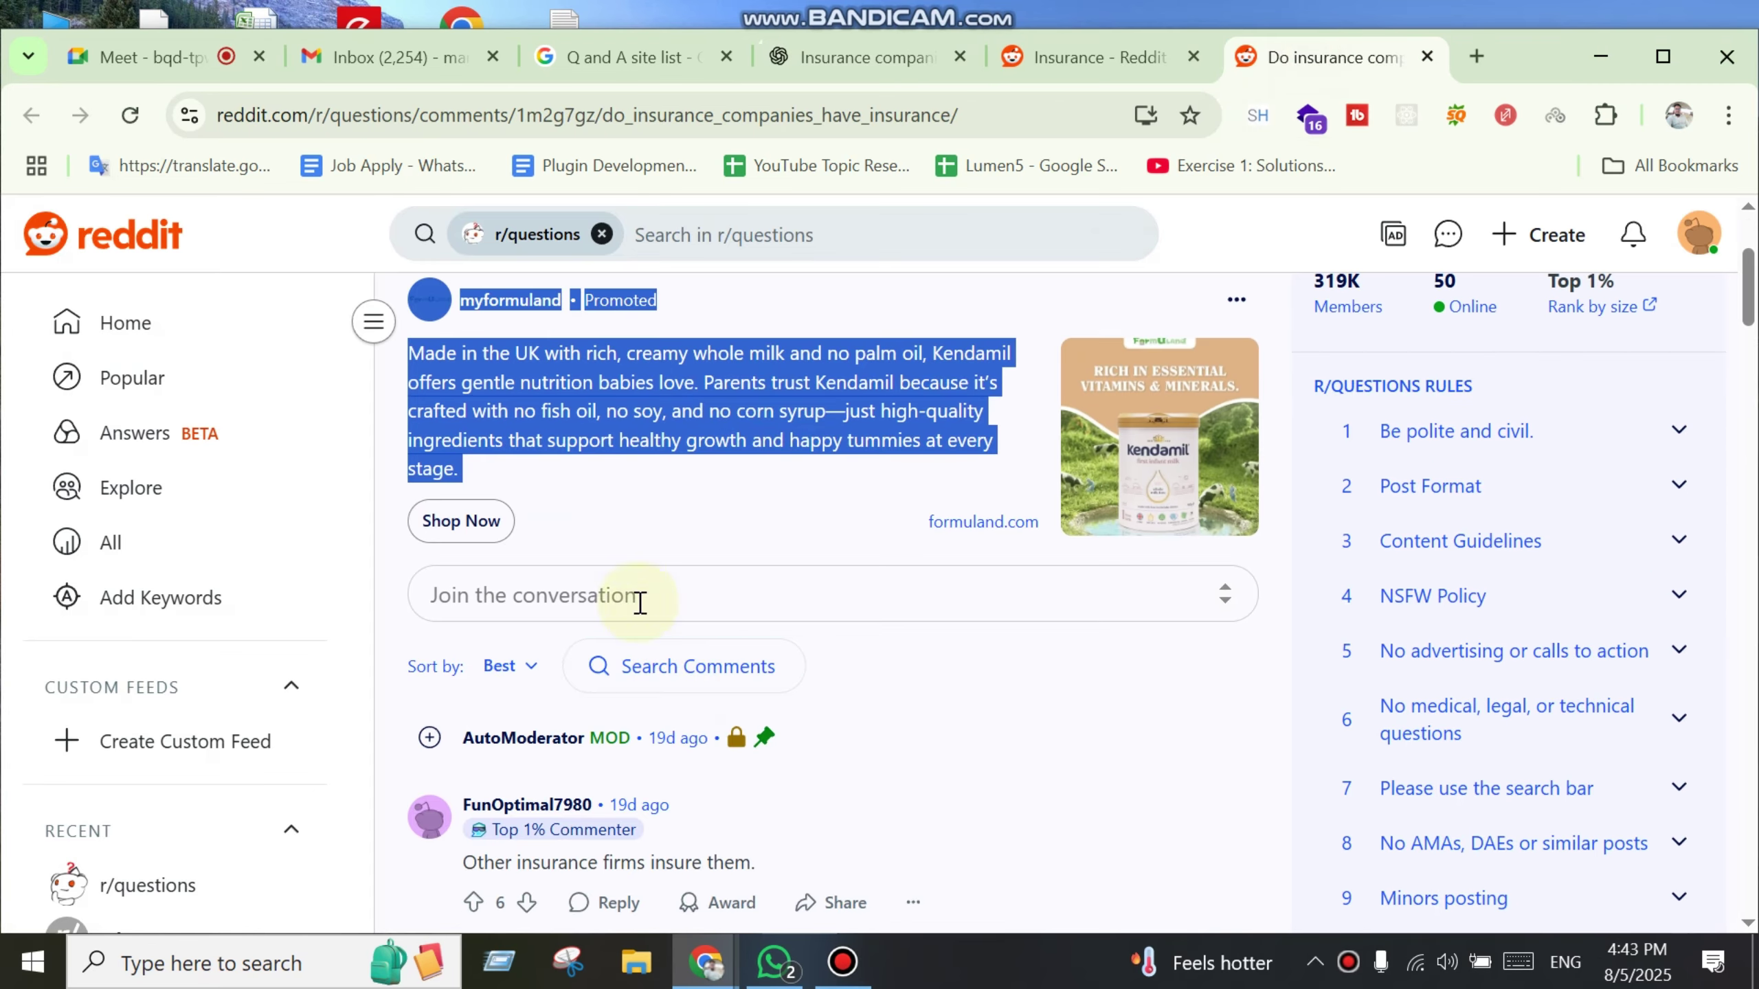
click(635, 594)
key(ctrl+v)
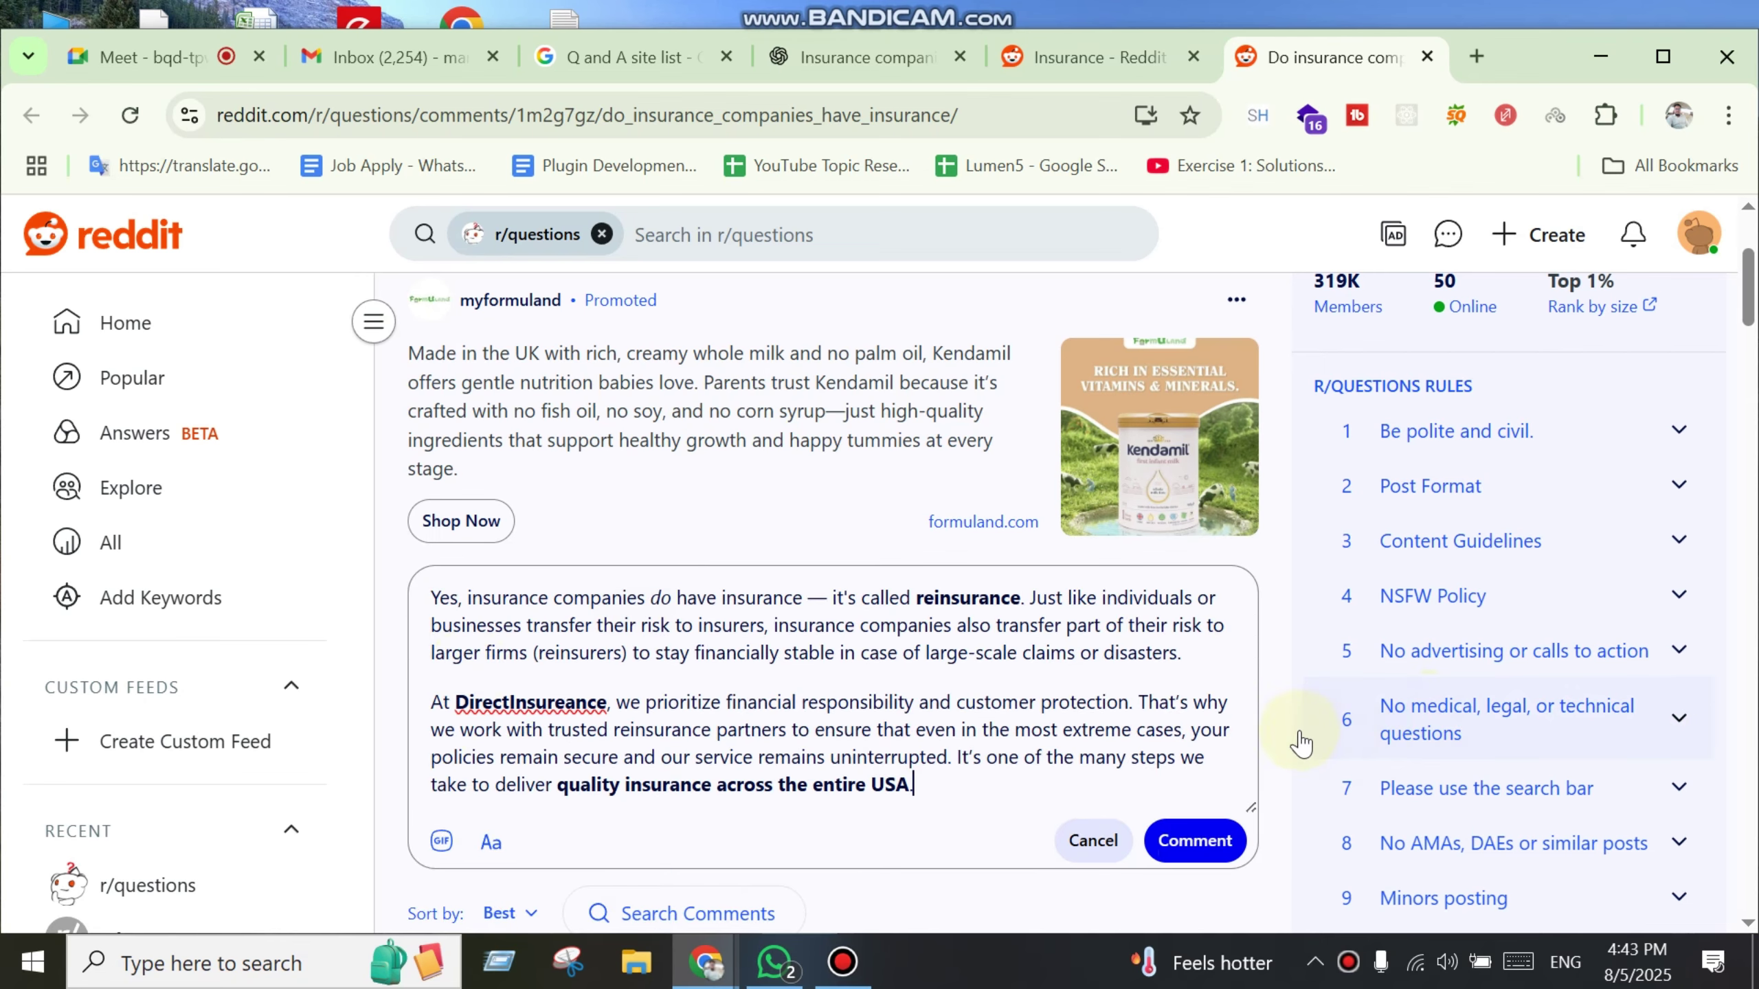
scroll(1219, 787, down, 2)
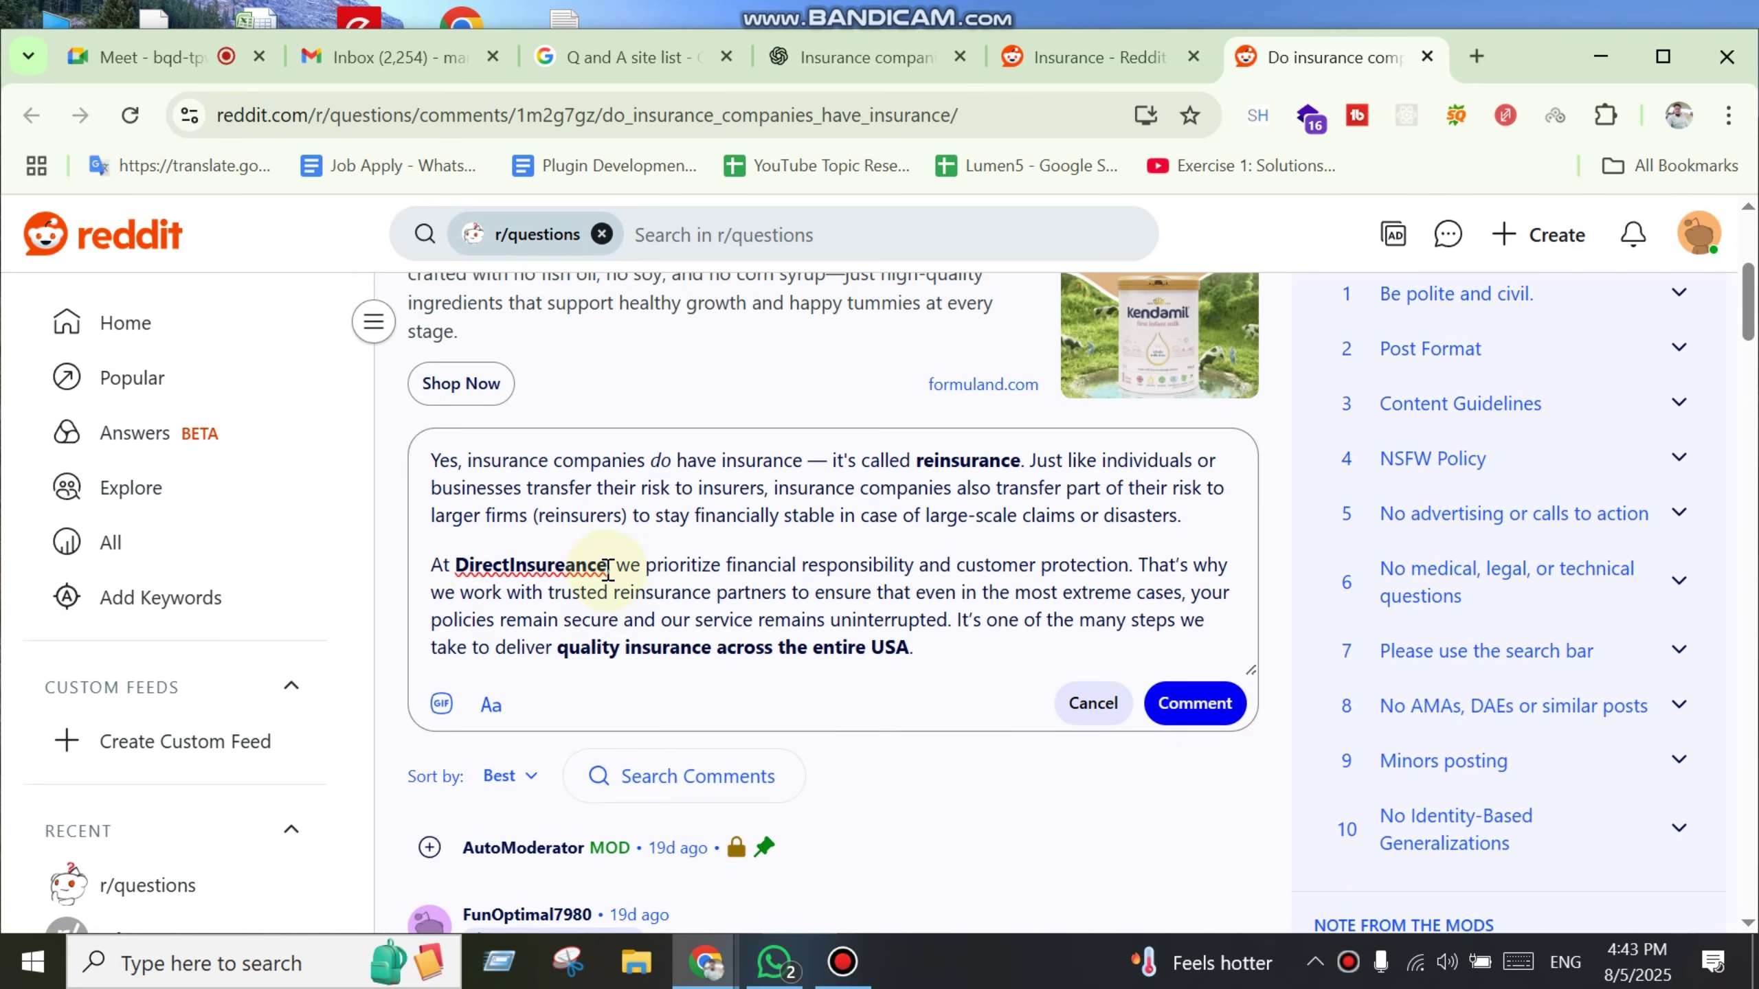
drag(608, 565, 454, 565)
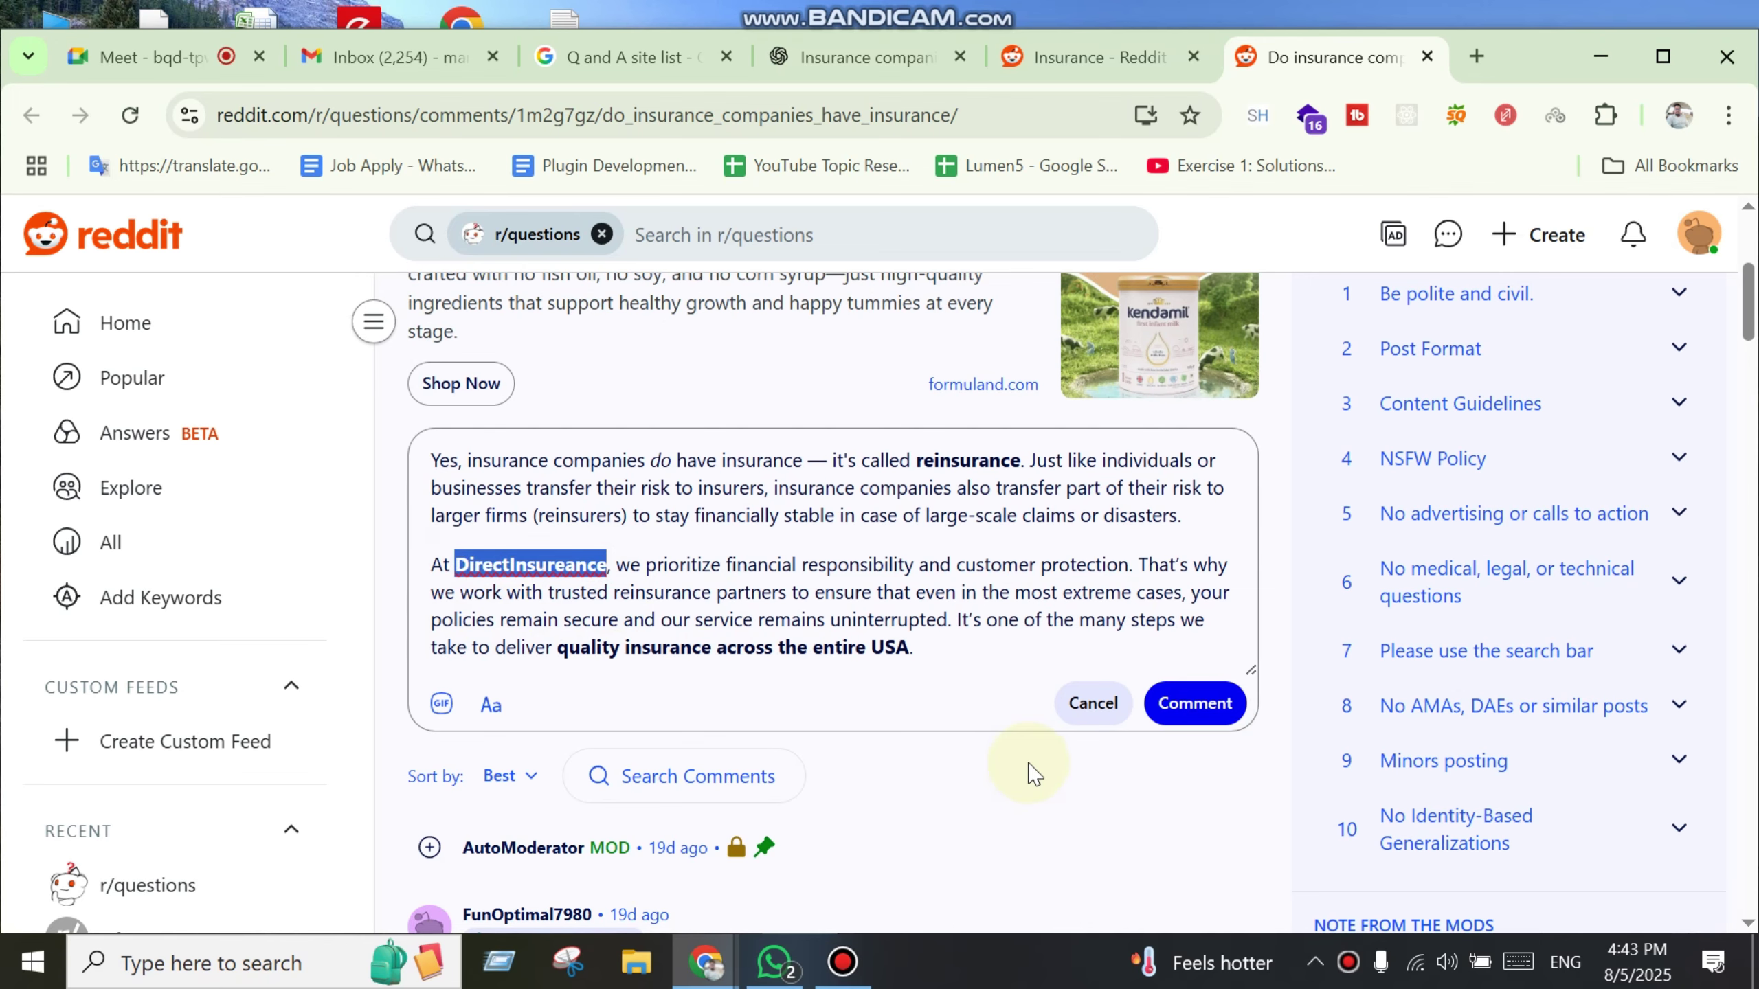
key(ctrl+l)
scroll(941, 658, up, 2)
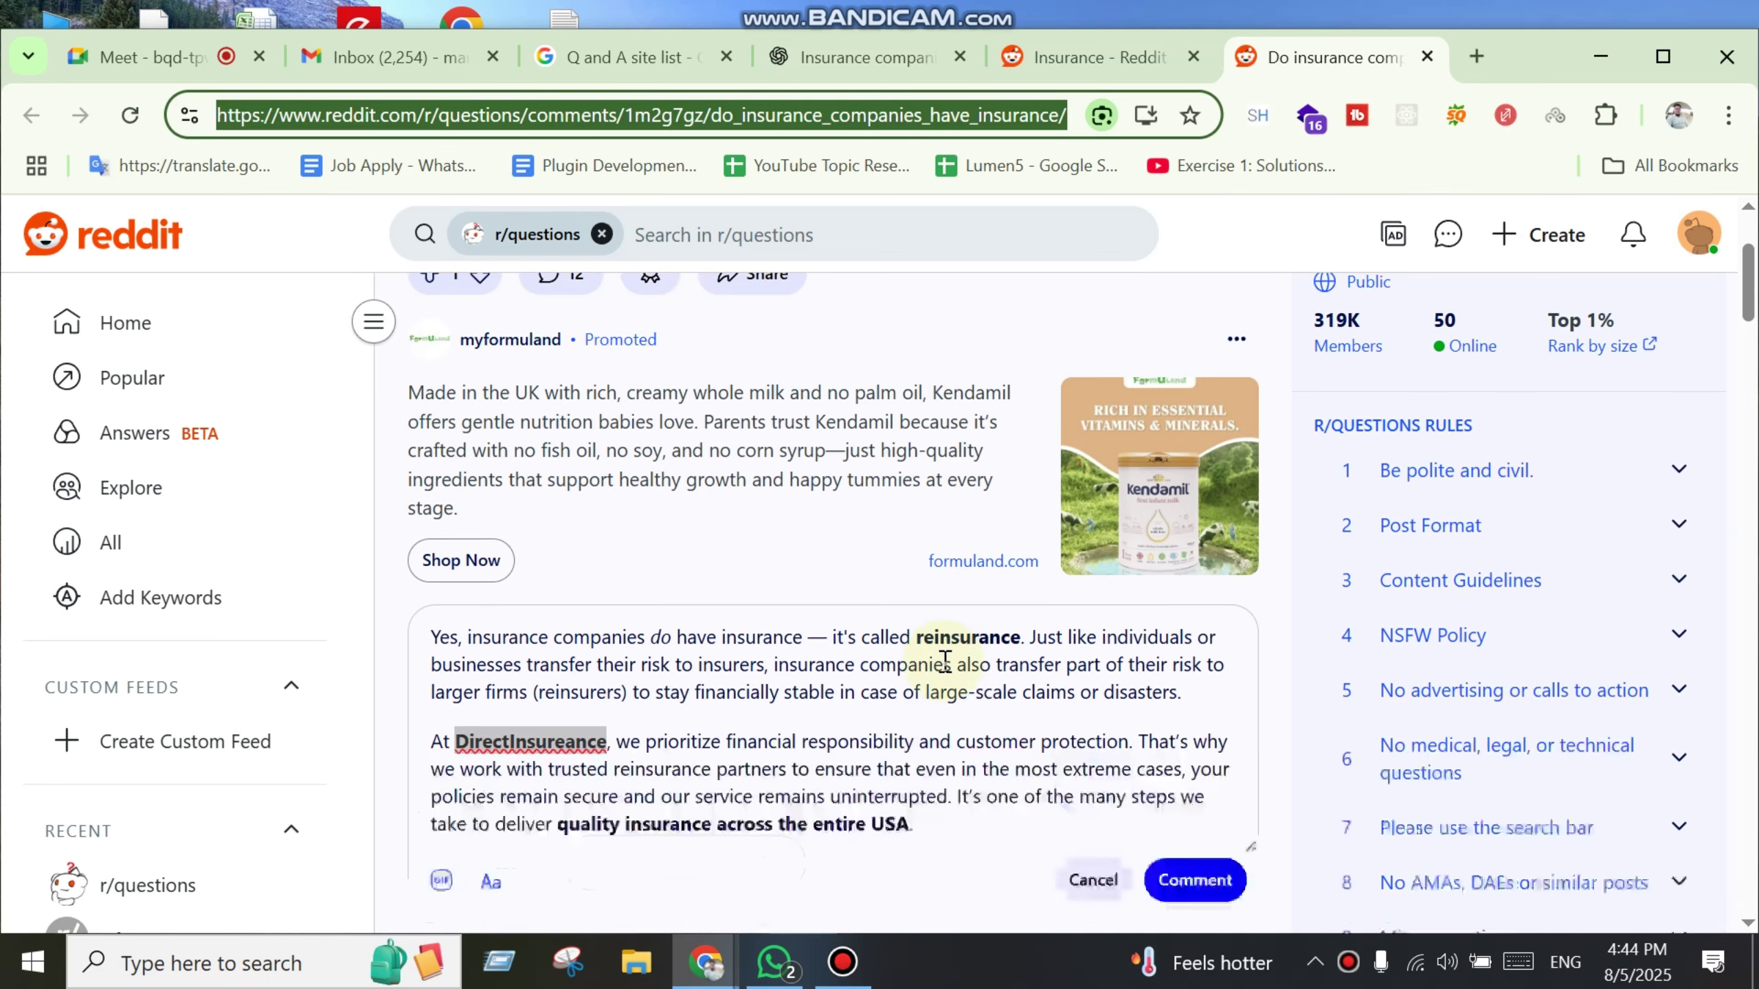
scroll(947, 671, down, 2)
click(1181, 702)
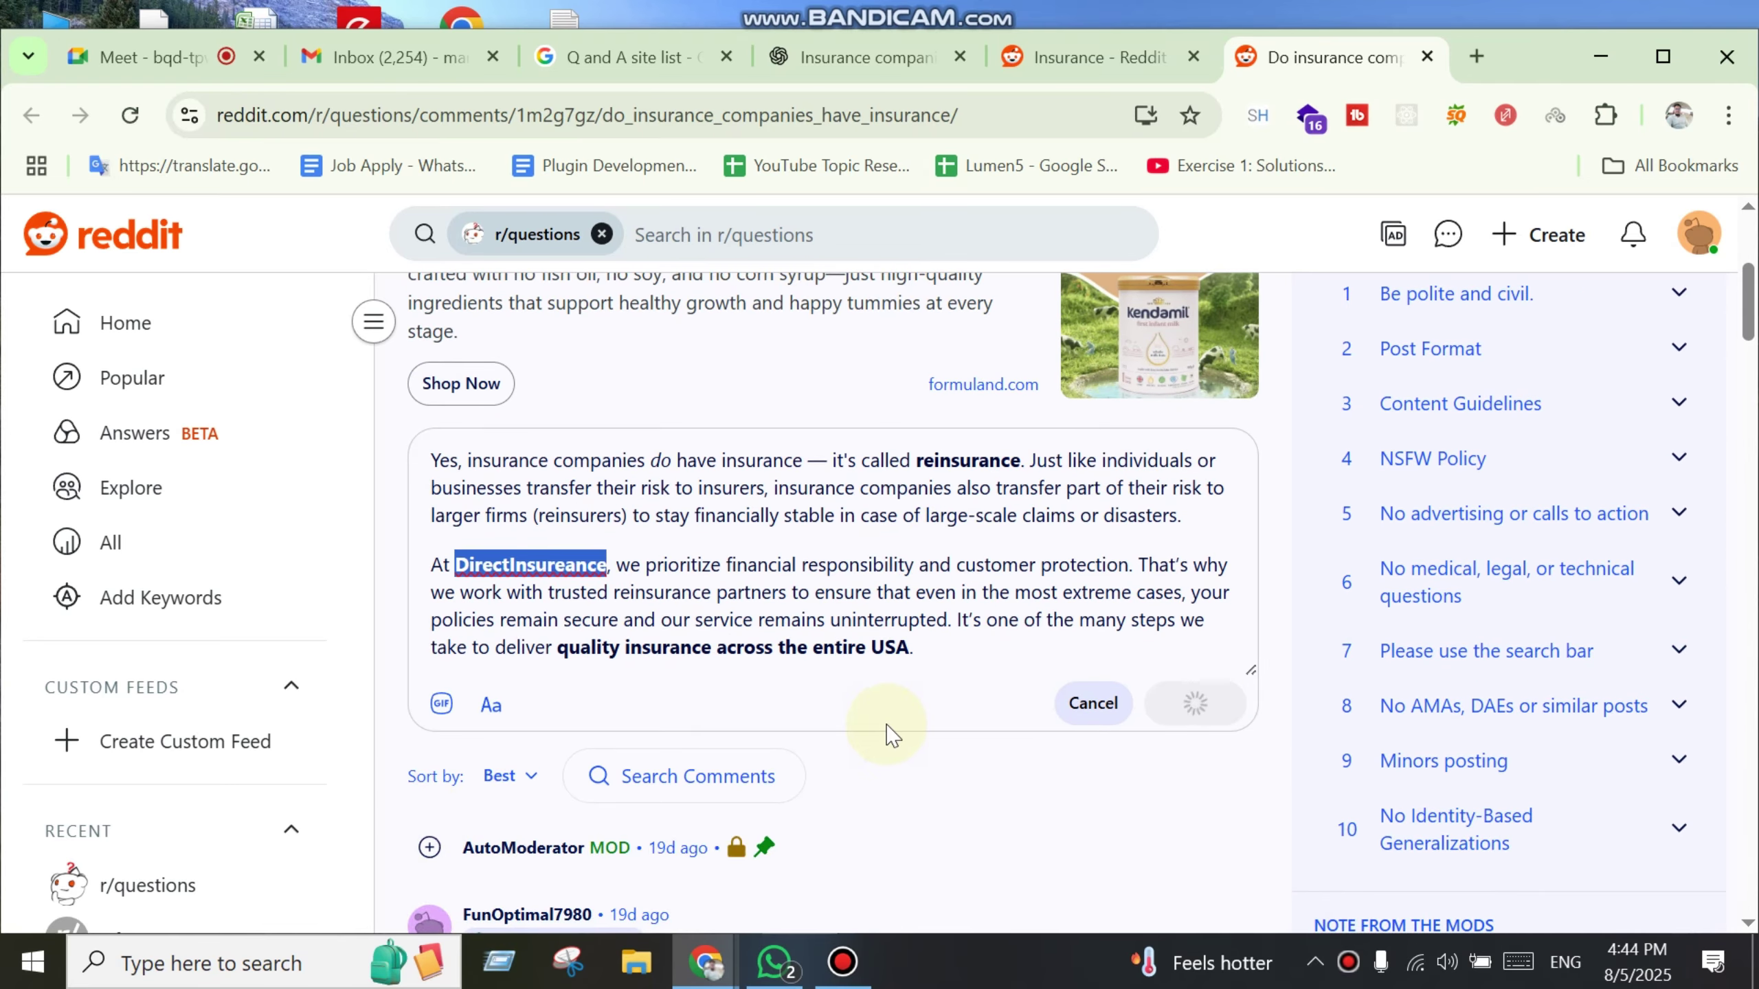
Step: Review the posted comment, highlighting its paragraphs and the DirectInsureance mention
scroll(887, 668, down, 4)
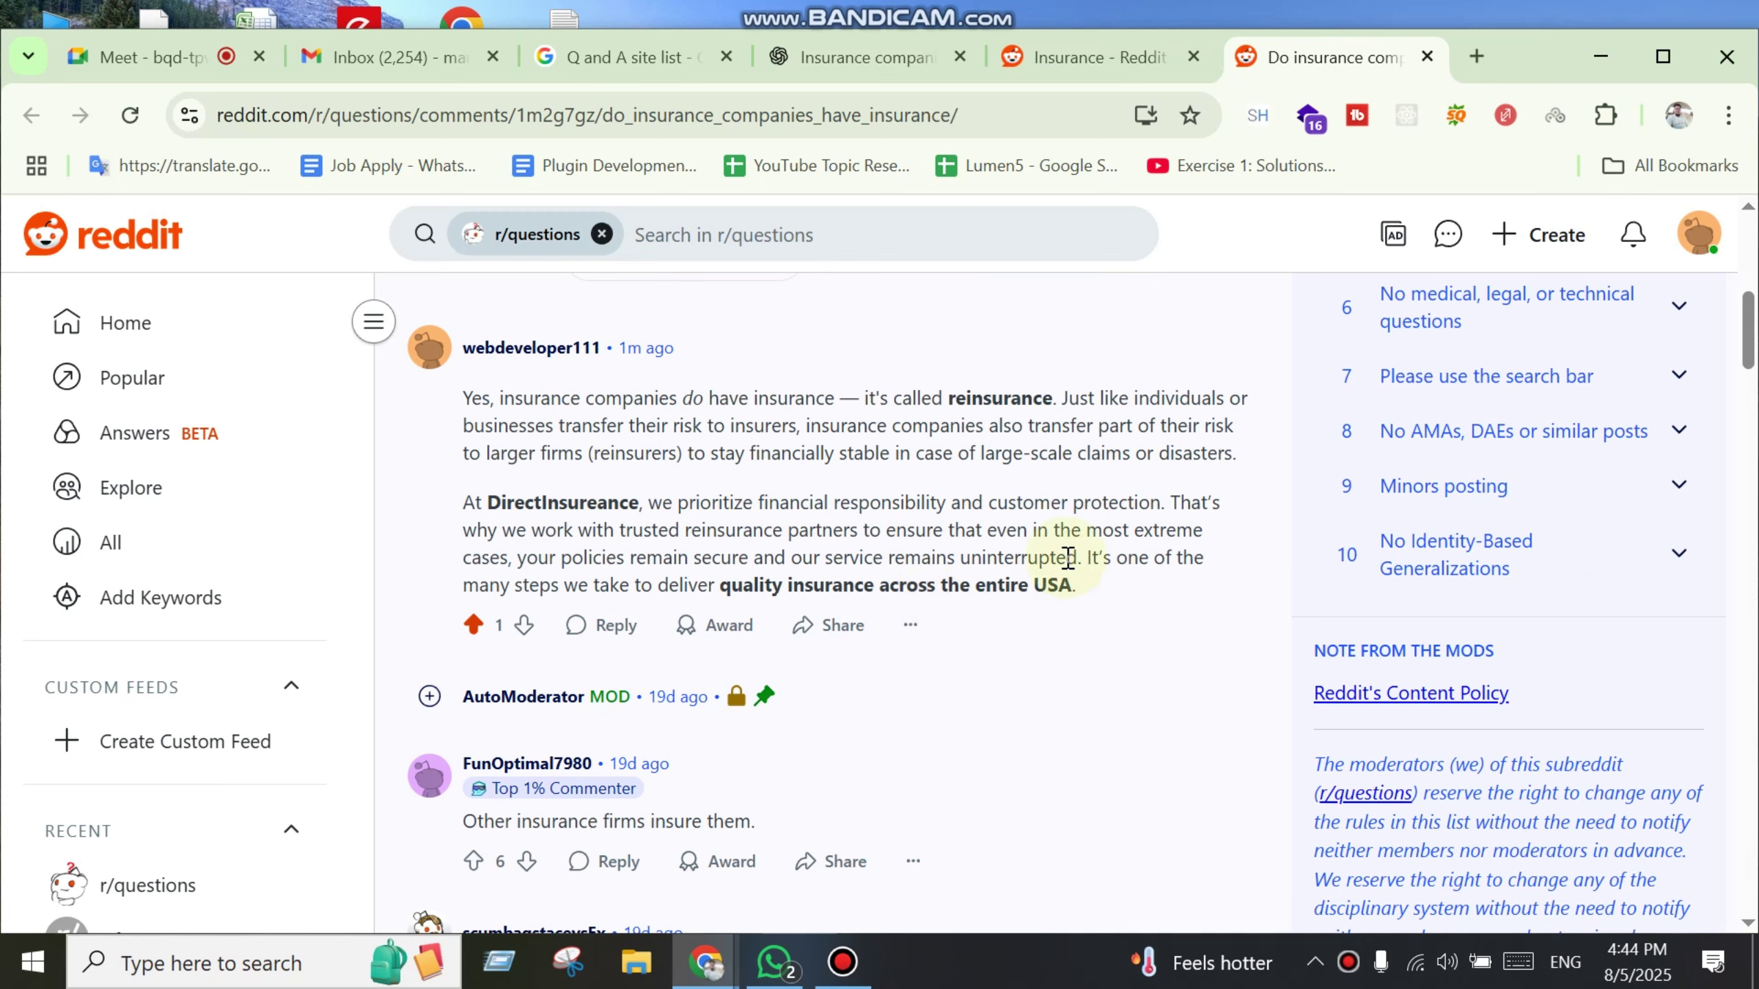
drag(1067, 558, 424, 444)
click(774, 452)
click(645, 501)
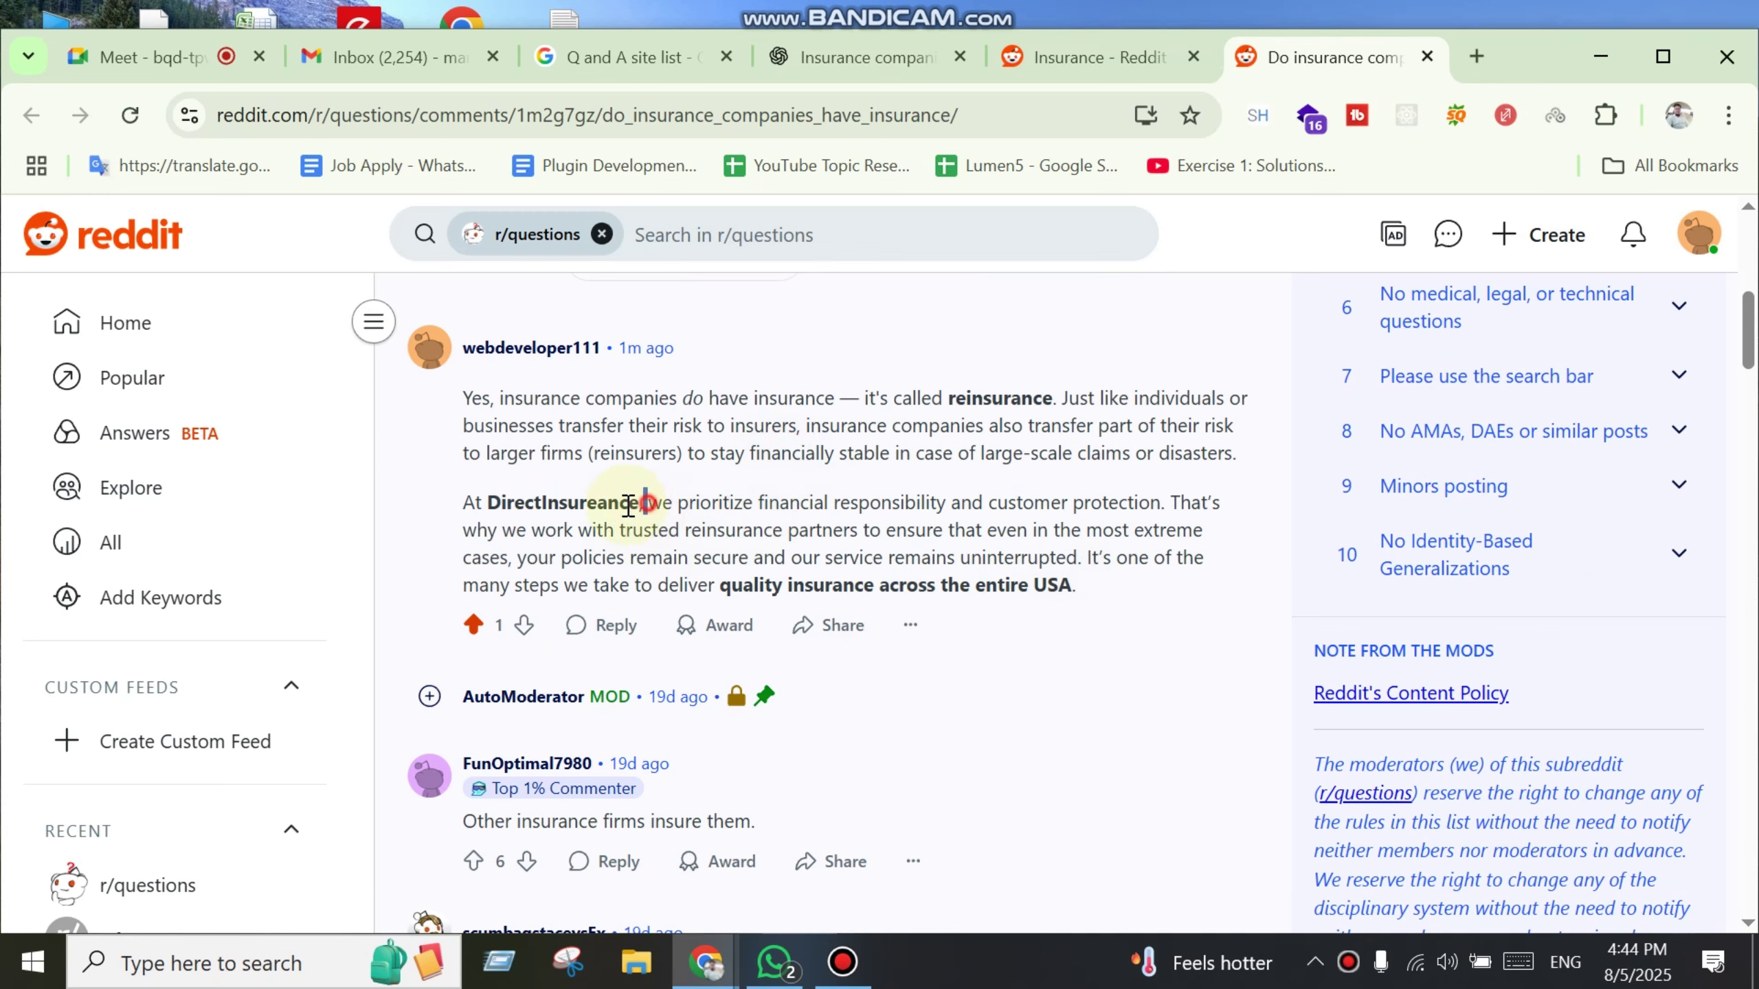
drag(628, 504, 483, 513)
click(915, 527)
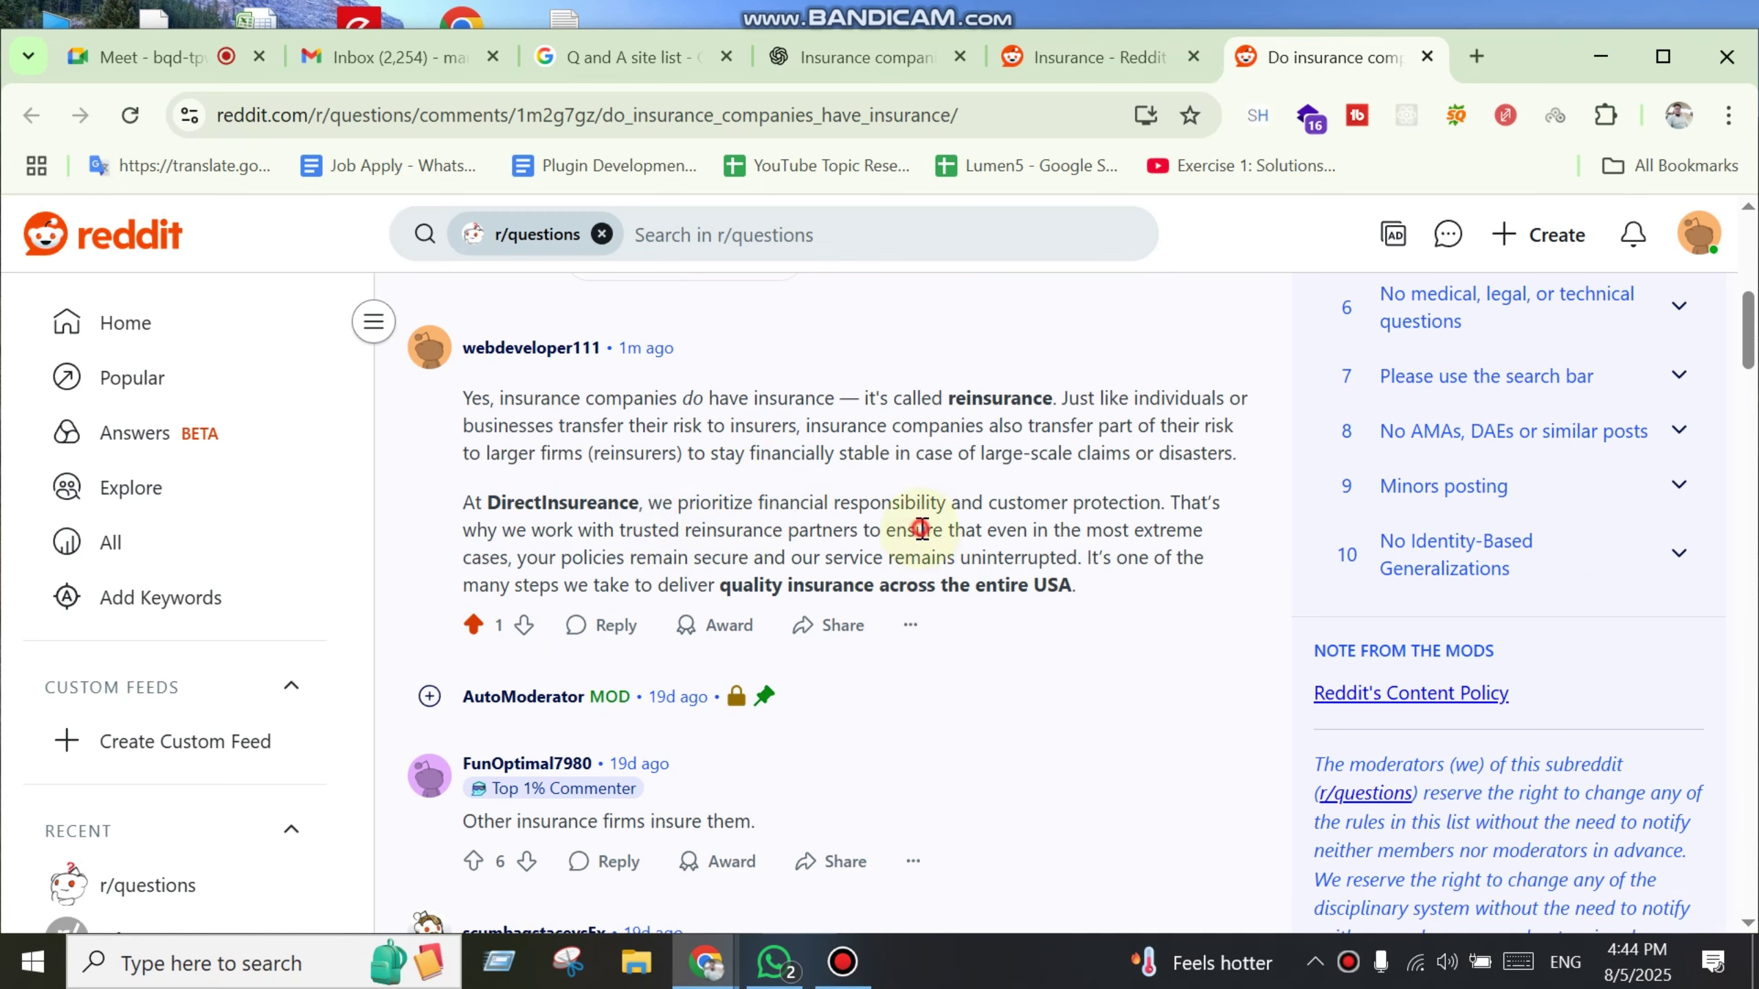
scroll(1264, 699, up, 4)
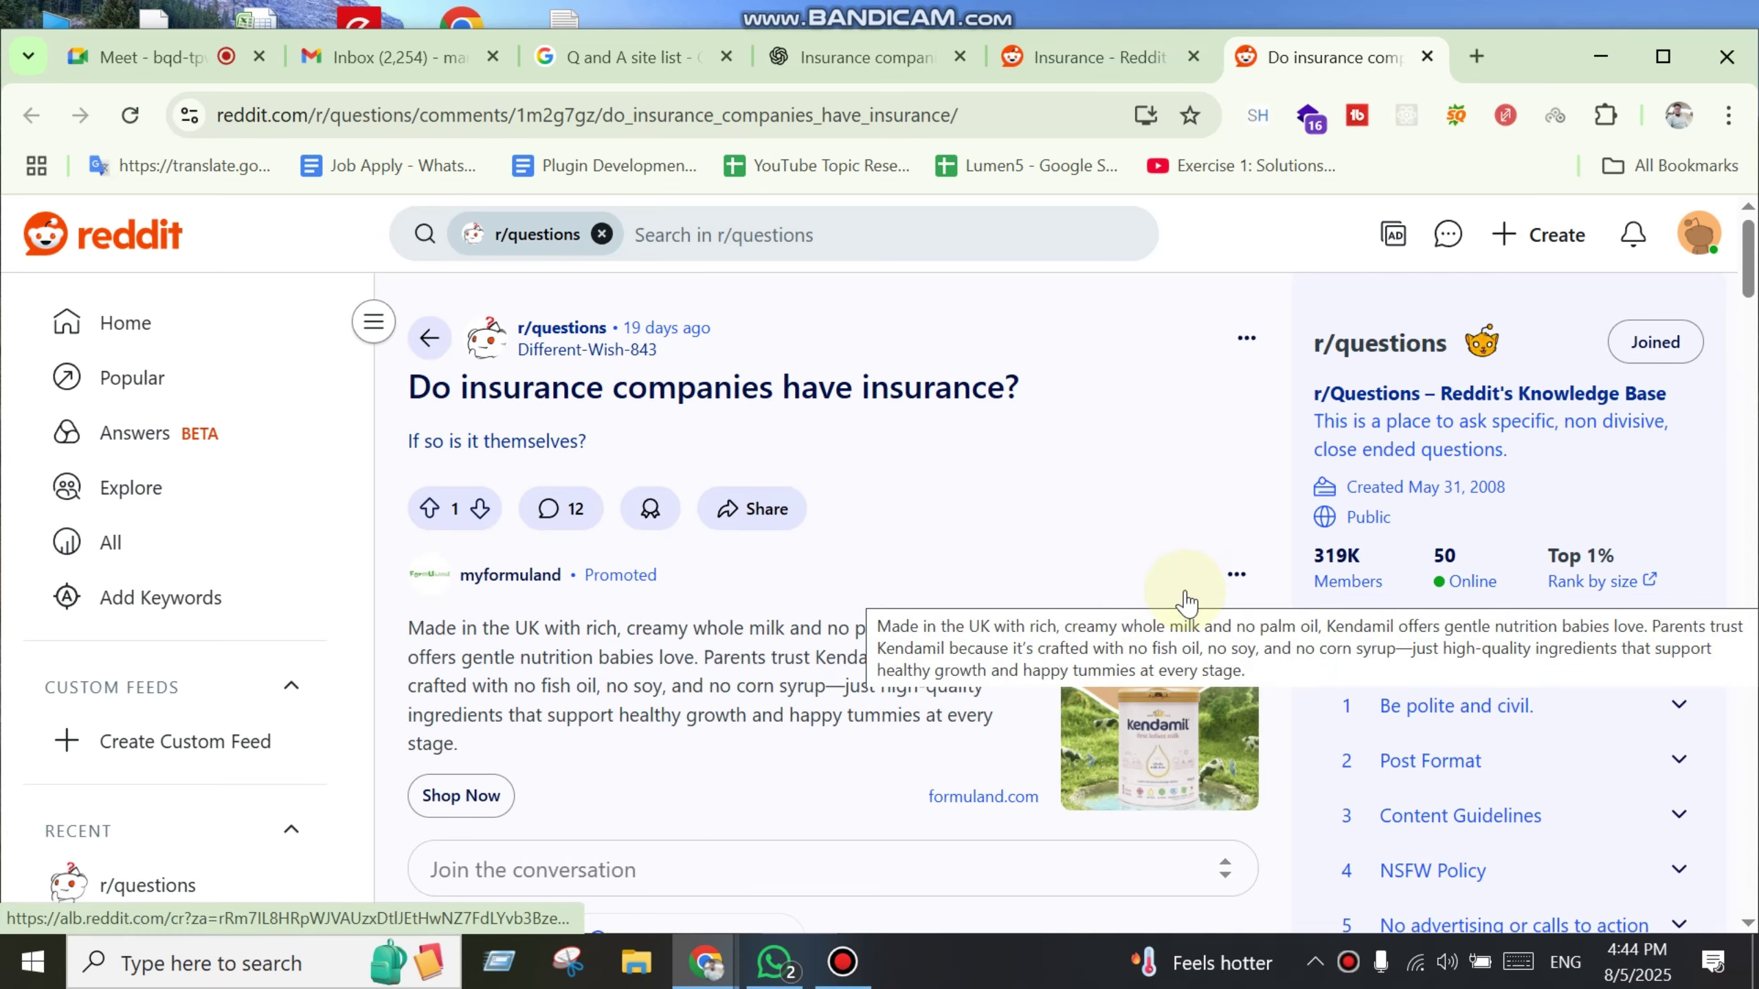